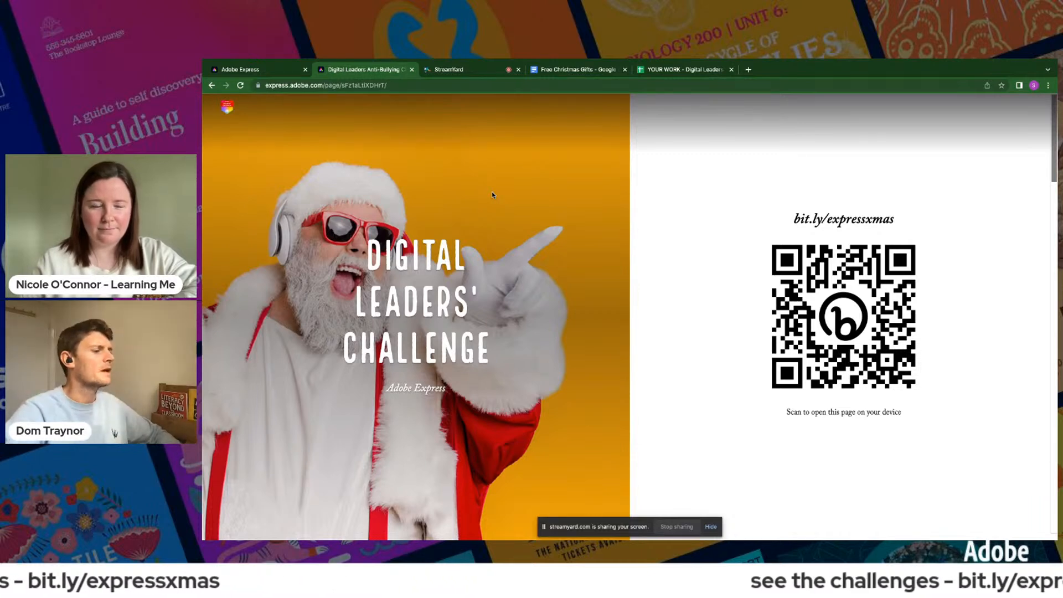
# - Review the Digital Leaders' Challenge page through the graphic design, video editing and web design challenges
pyautogui.scroll(-5, 552, 360)
pyautogui.scroll(-3, 552, 360)
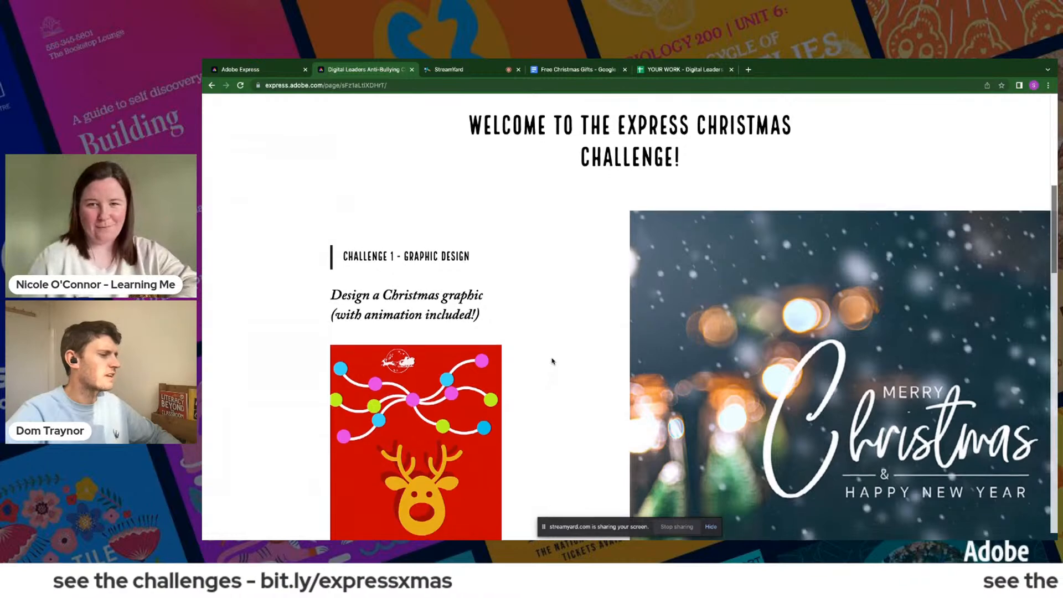
pyautogui.scroll(-2, 552, 361)
pyautogui.scroll(-1, 552, 361)
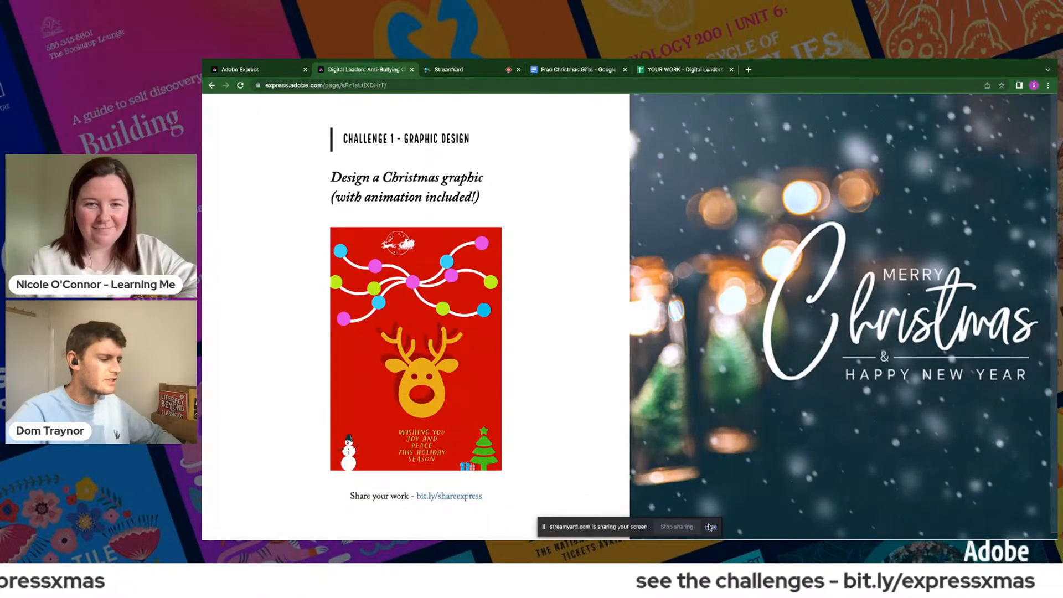
pyautogui.click(711, 527)
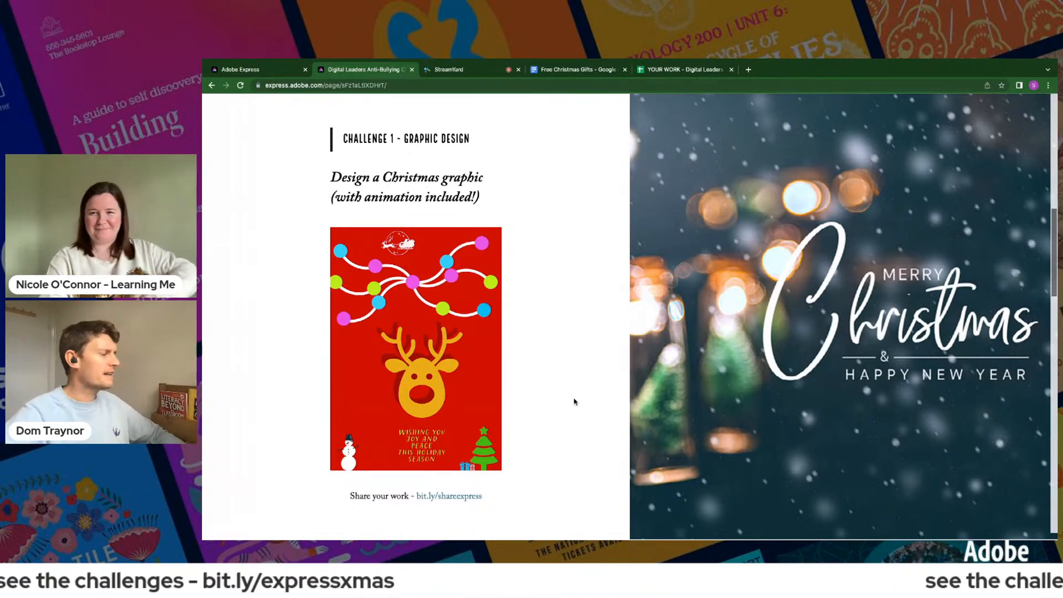
pyautogui.scroll(-5, 574, 402)
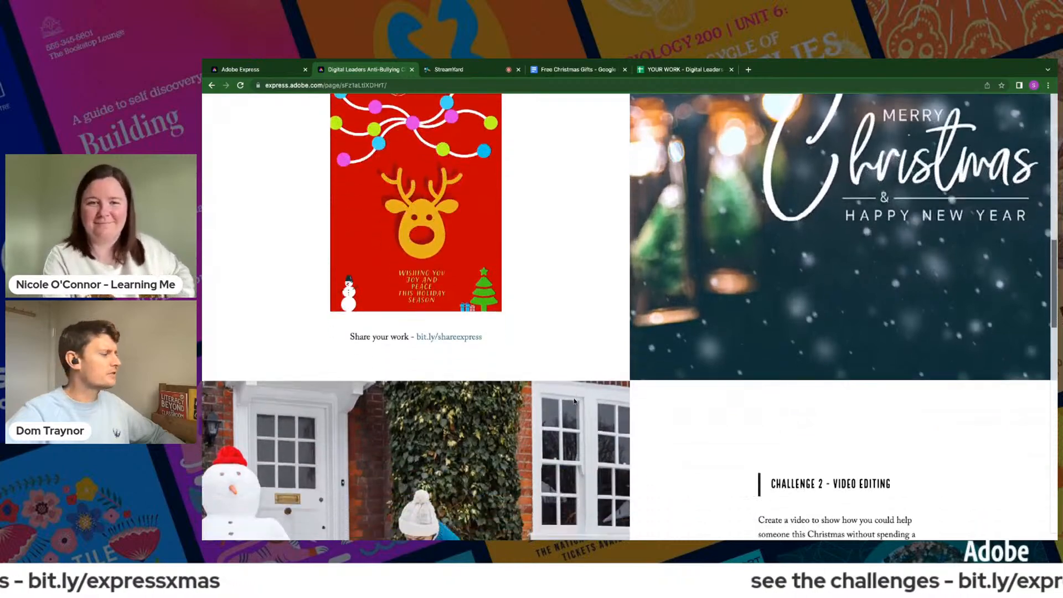
pyautogui.scroll(-5, 574, 401)
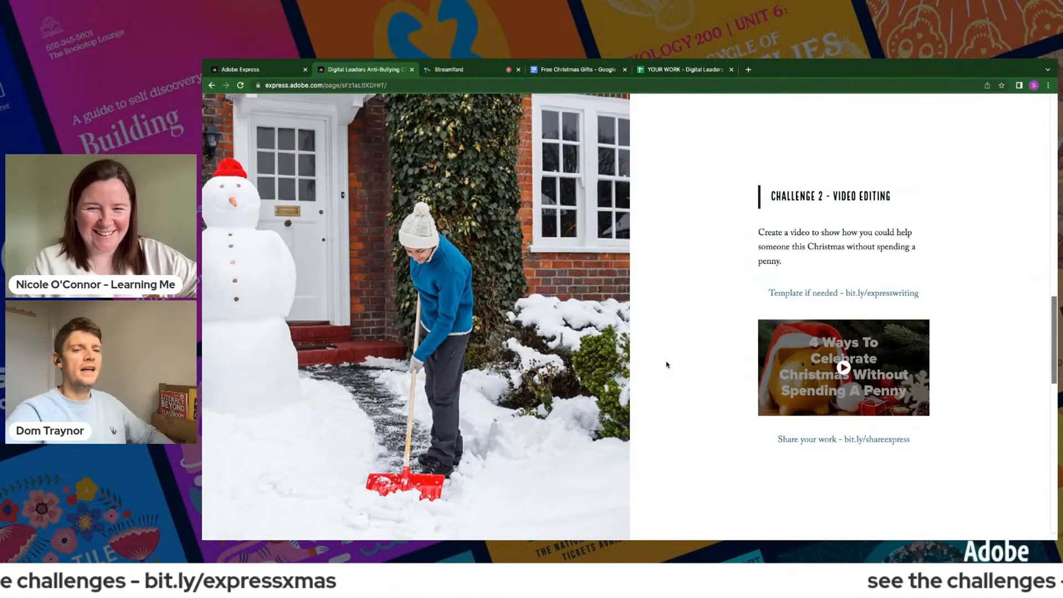
pyautogui.scroll(-8, 667, 364)
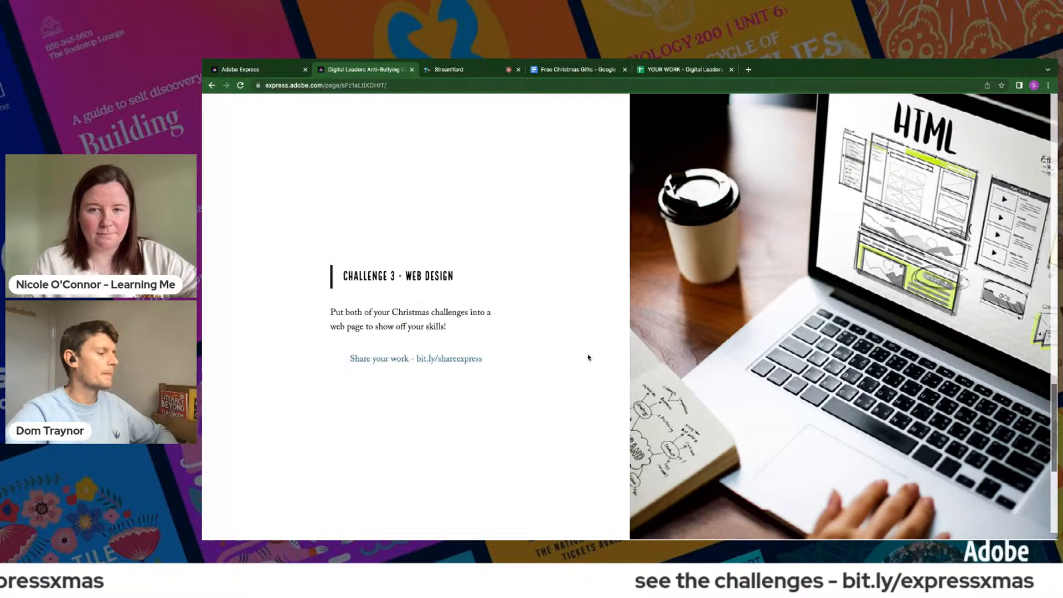
pyautogui.scroll(-1, 588, 357)
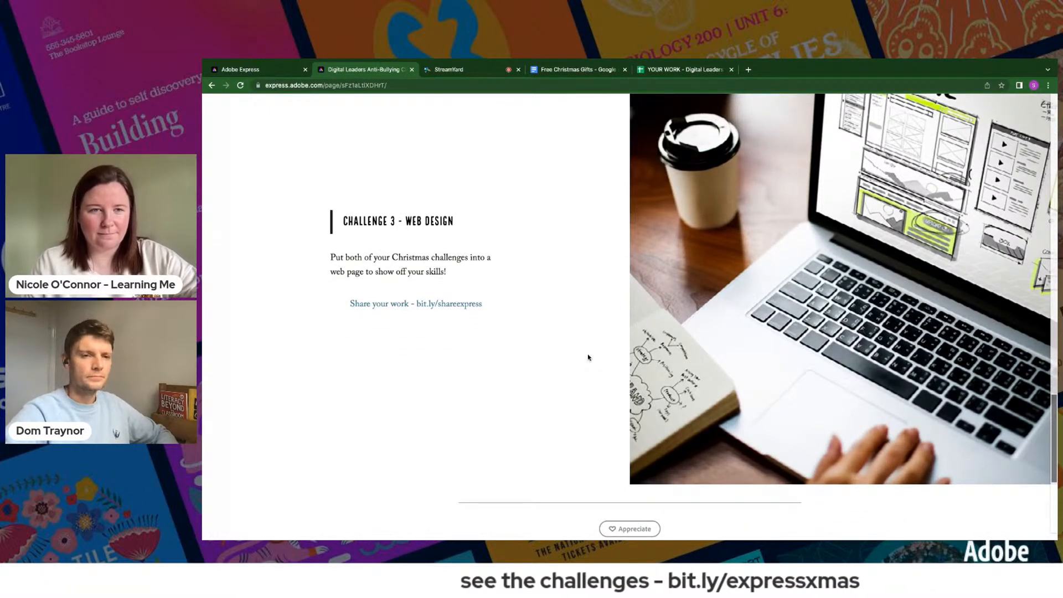
pyautogui.scroll(20, 588, 357)
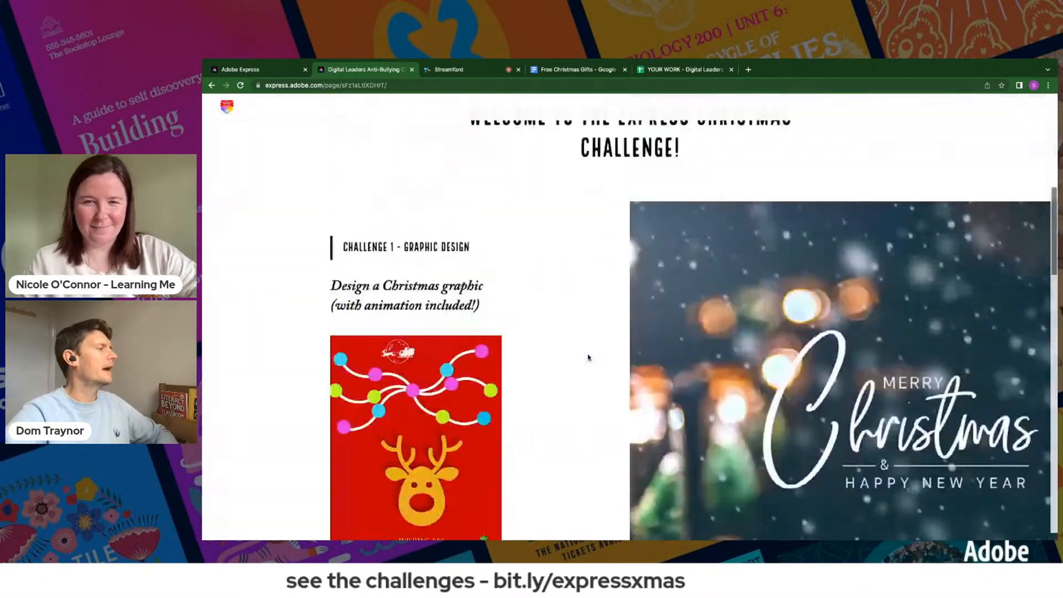
pyautogui.scroll(8, 588, 357)
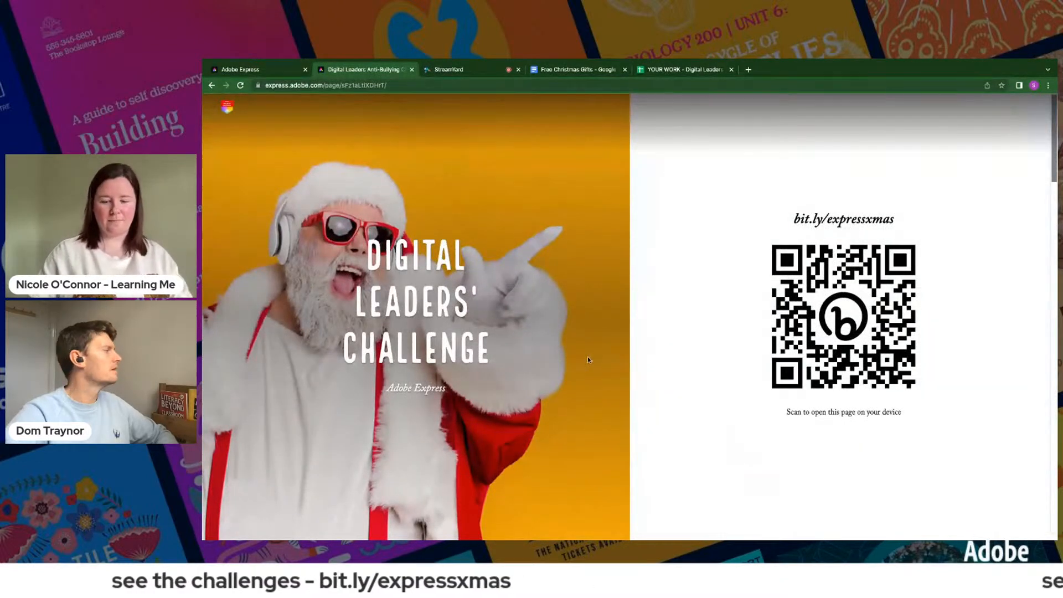
# - View the Challenge 1 reindeer graphic enlarged, close it, and switch to the Adobe Express home page
pyautogui.scroll(-10, 588, 359)
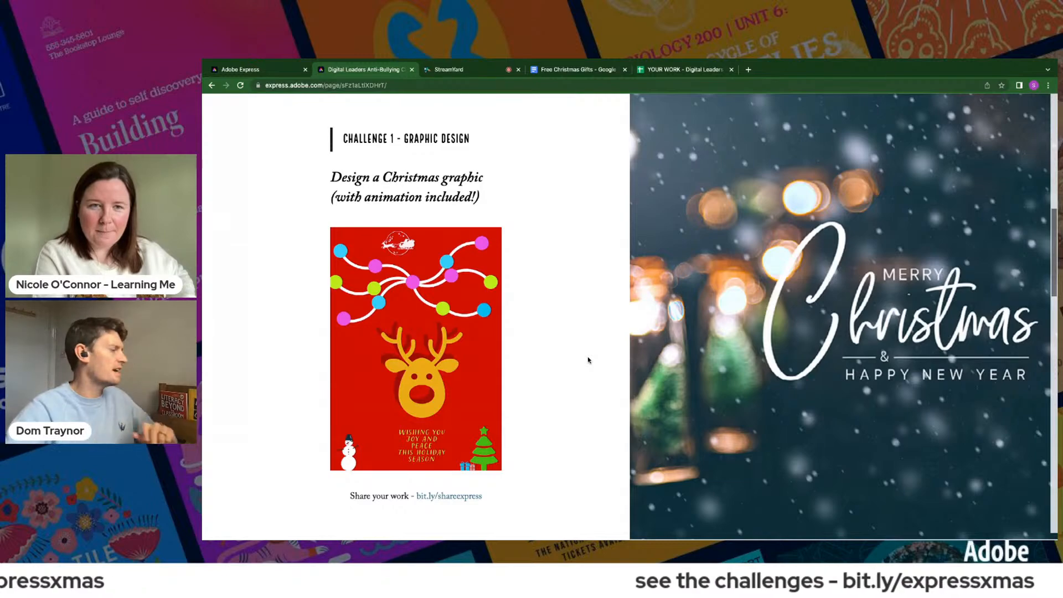
pyautogui.click(412, 348)
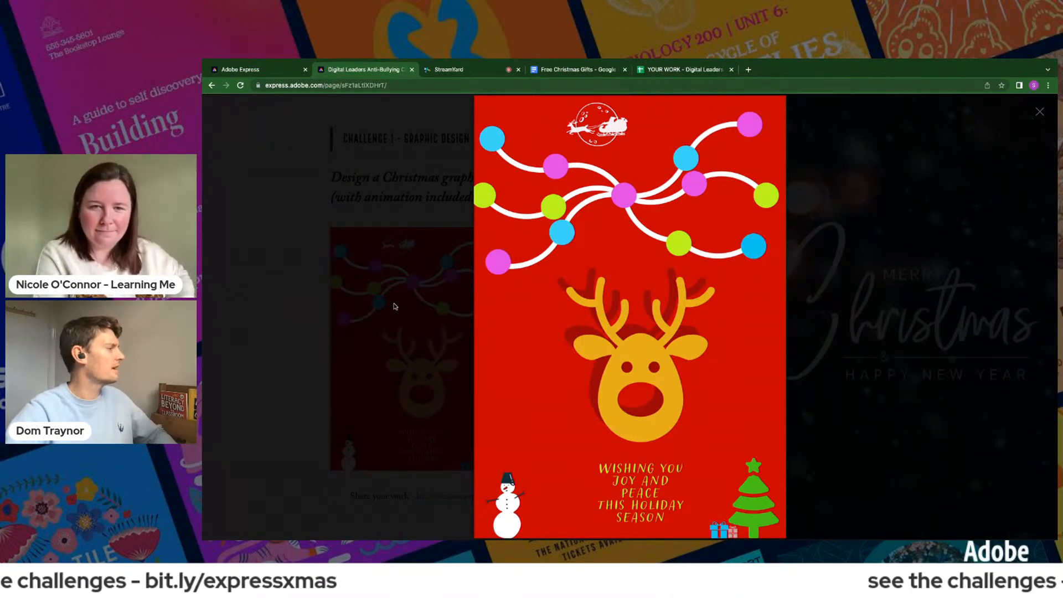
pyautogui.click(370, 307)
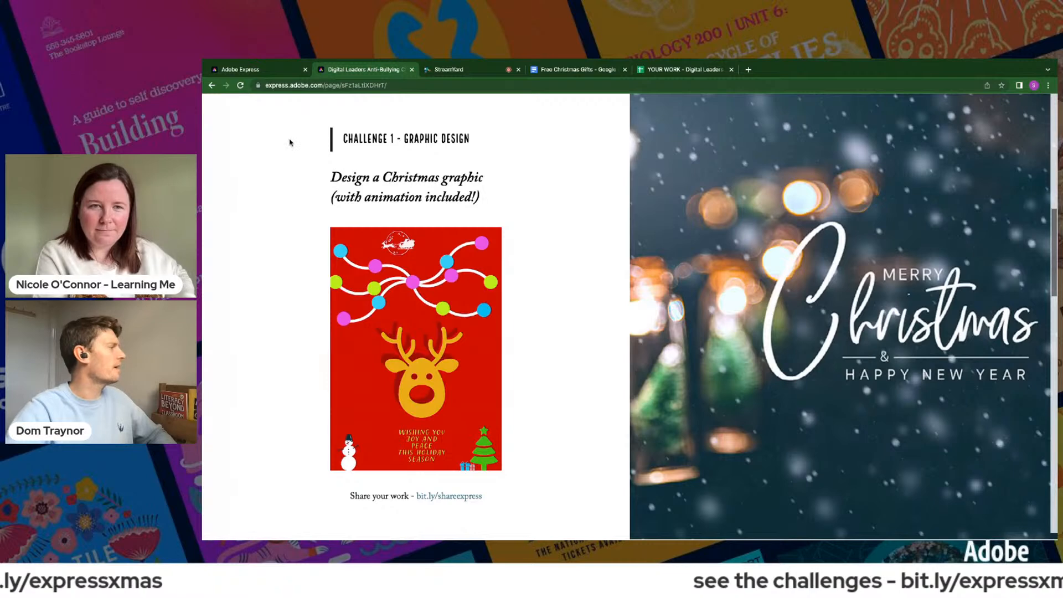
pyautogui.click(279, 71)
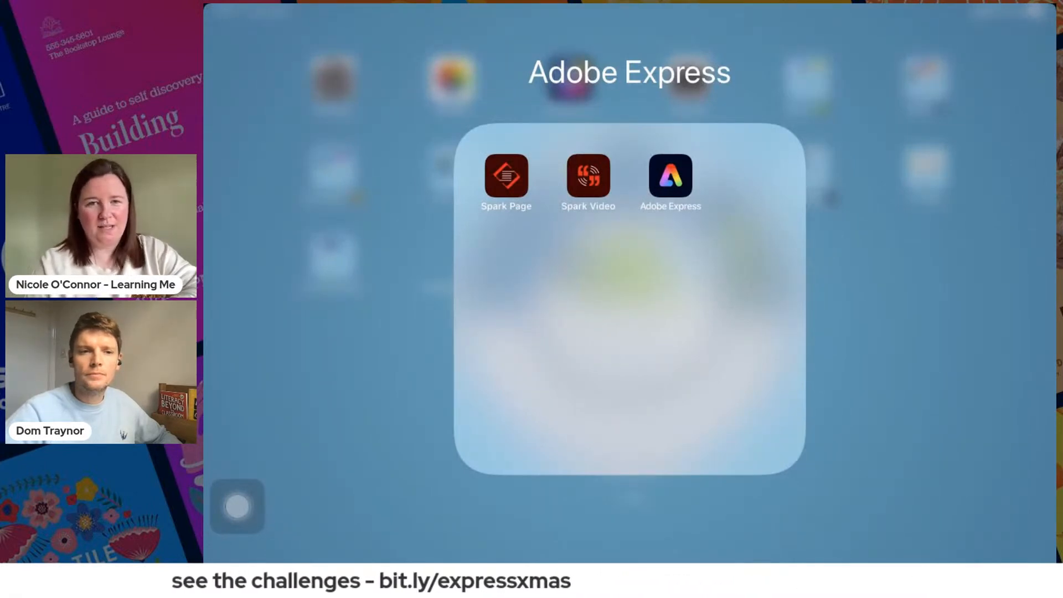
# - Rearrange the apps in the iPad's Adobe Express folder into the order Adobe Express, Spark Video, Spark Page
pyautogui.rightClick(506, 176)
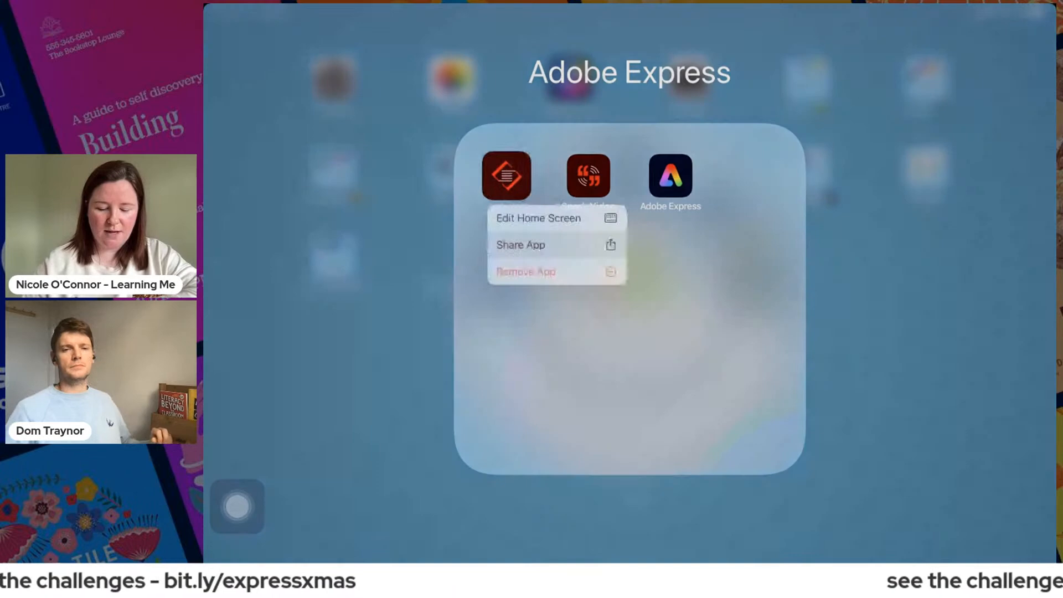
pyautogui.moveTo(507, 175); pyautogui.dragTo(726, 210)
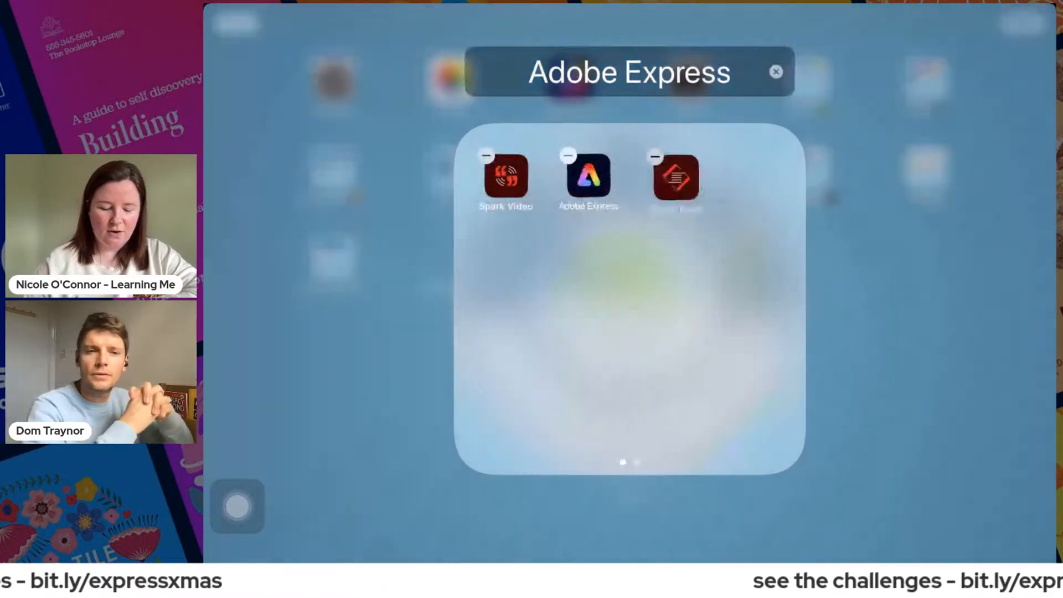
pyautogui.moveTo(588, 176); pyautogui.dragTo(506, 176)
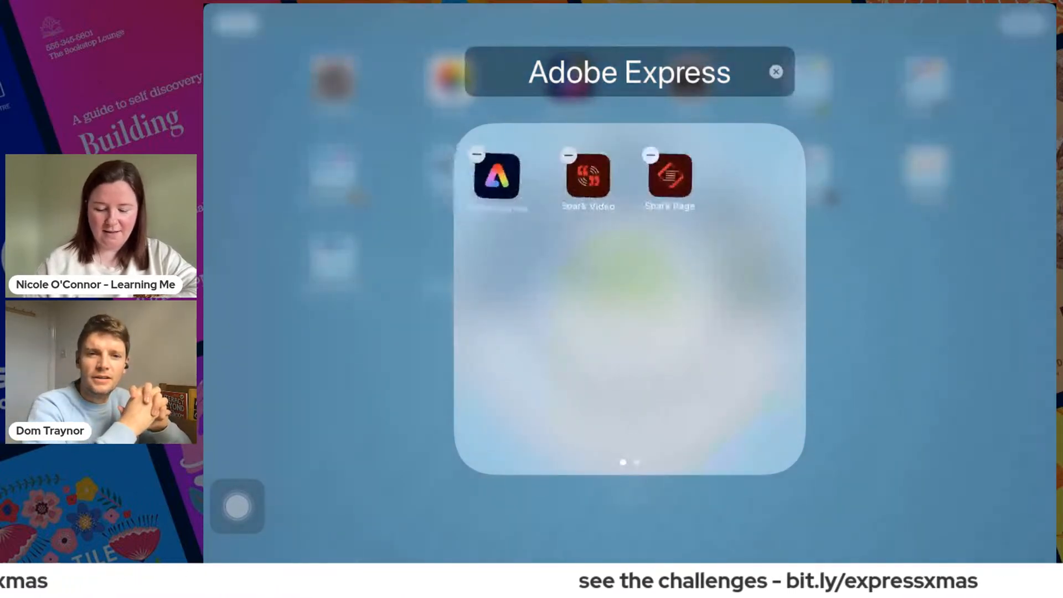
pyautogui.click(630, 343)
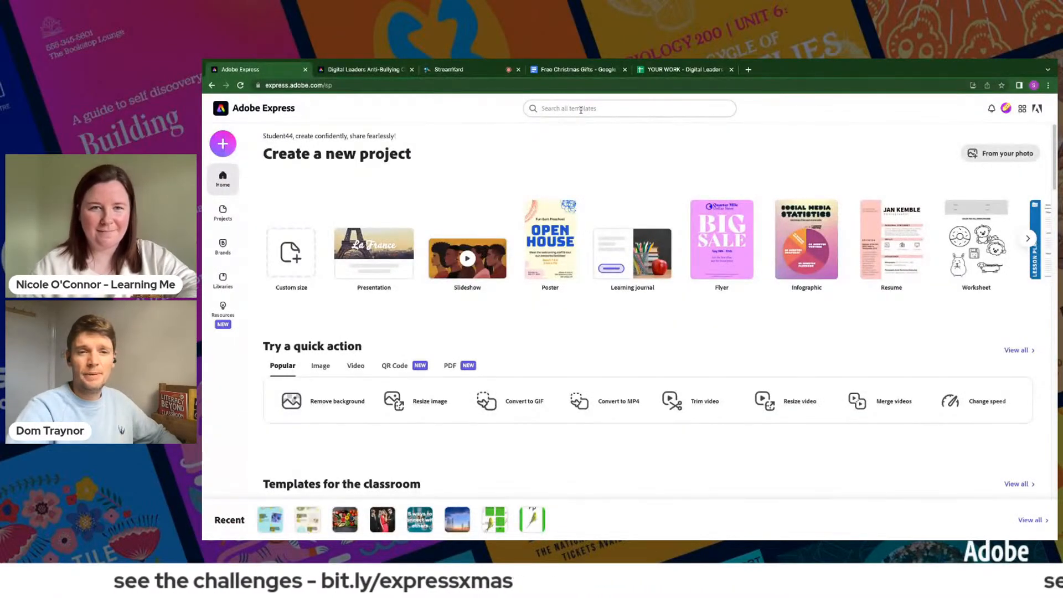
# - Search all templates for "christmas" and browse the matching designs
pyautogui.click(581, 109)
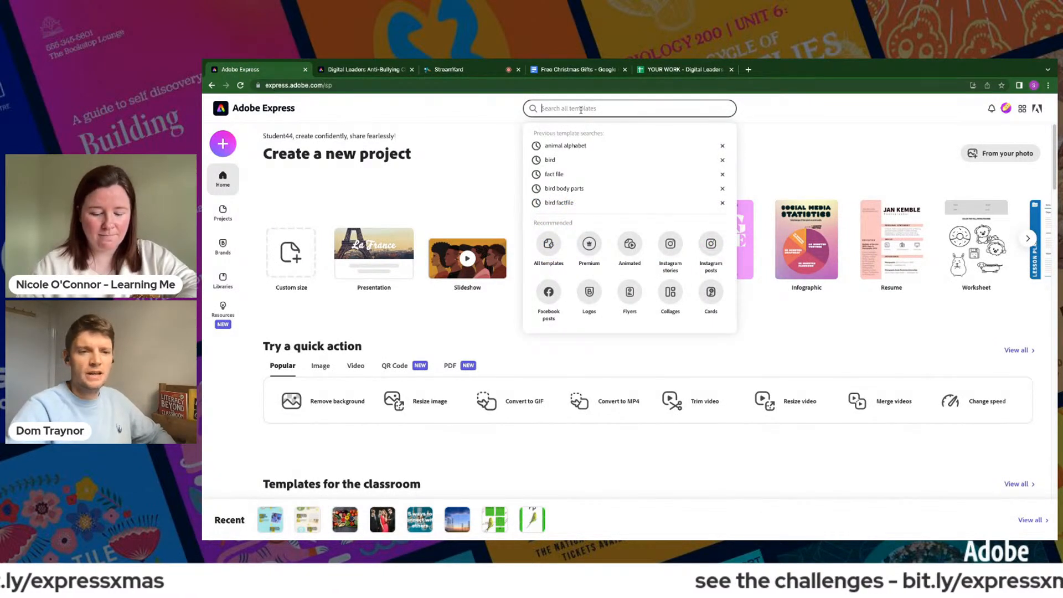
pyautogui.write('hr')
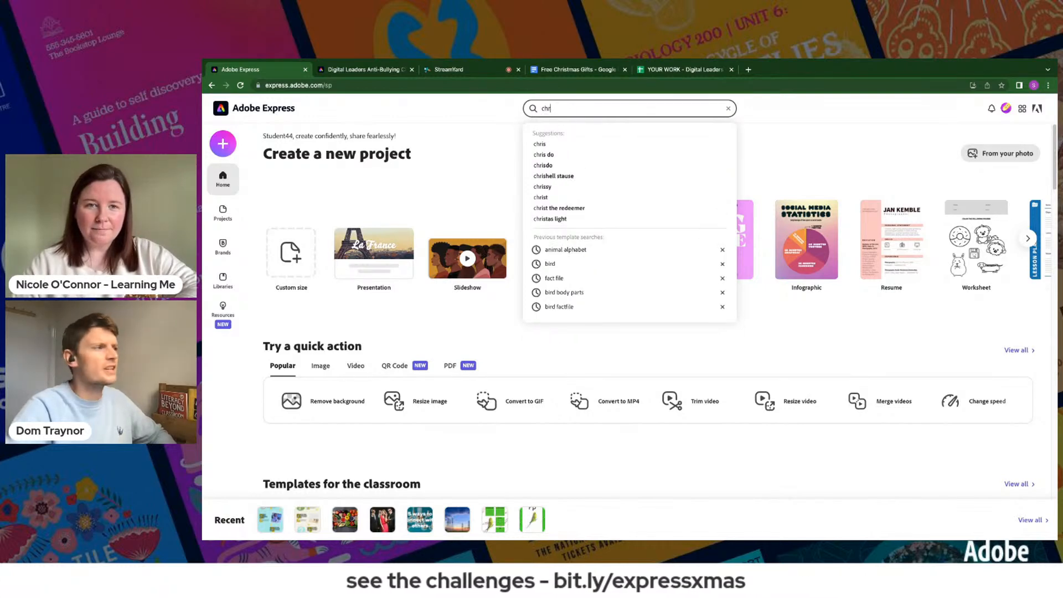
pyautogui.write('istmas')
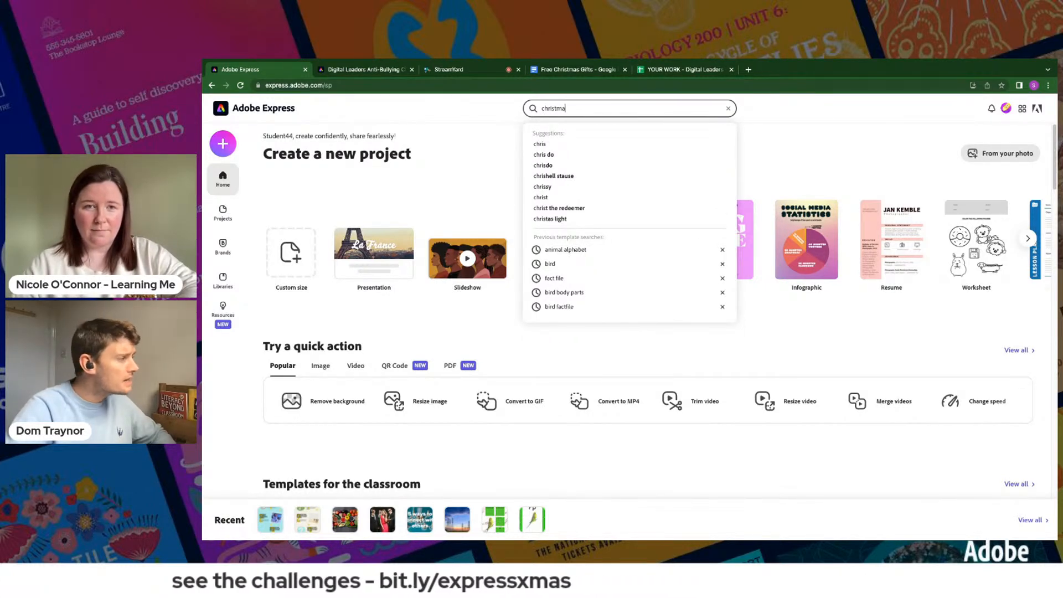
pyautogui.press('Return')
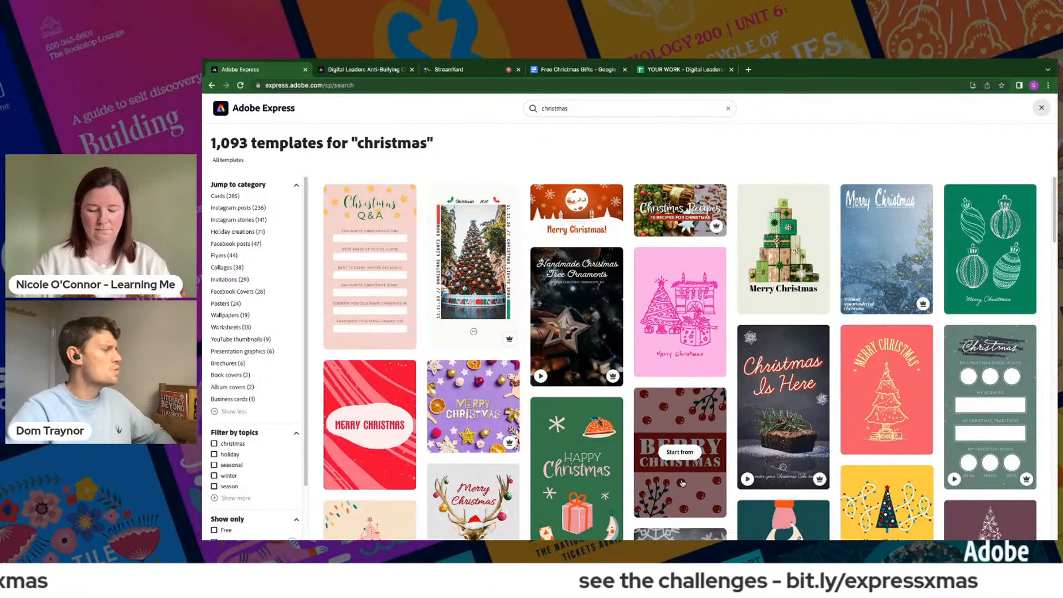
pyautogui.scroll(-5, 708, 464)
pyautogui.scroll(-6, 684, 482)
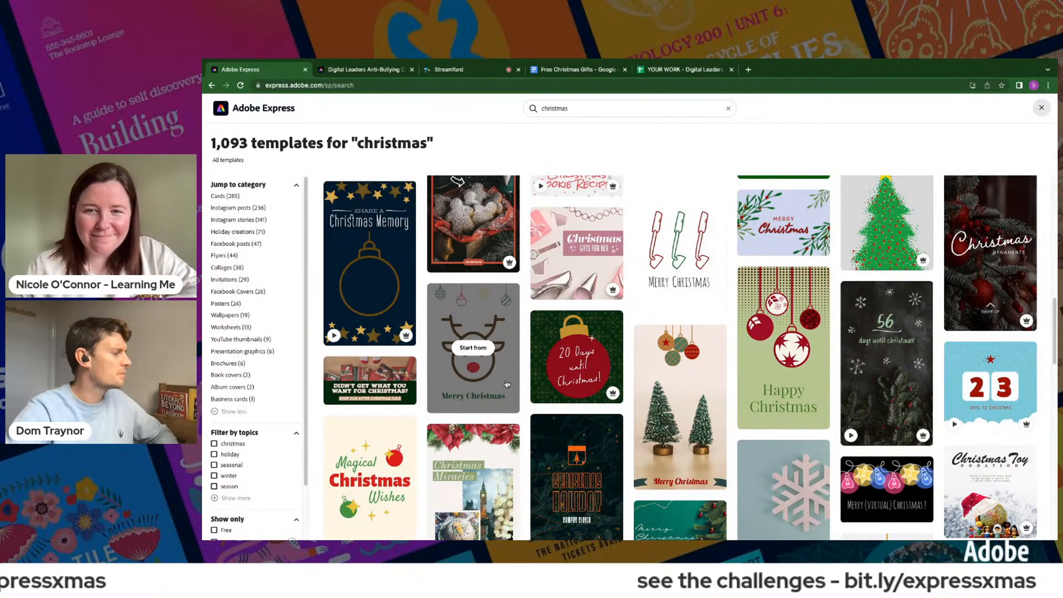
pyautogui.scroll(-4, 506, 383)
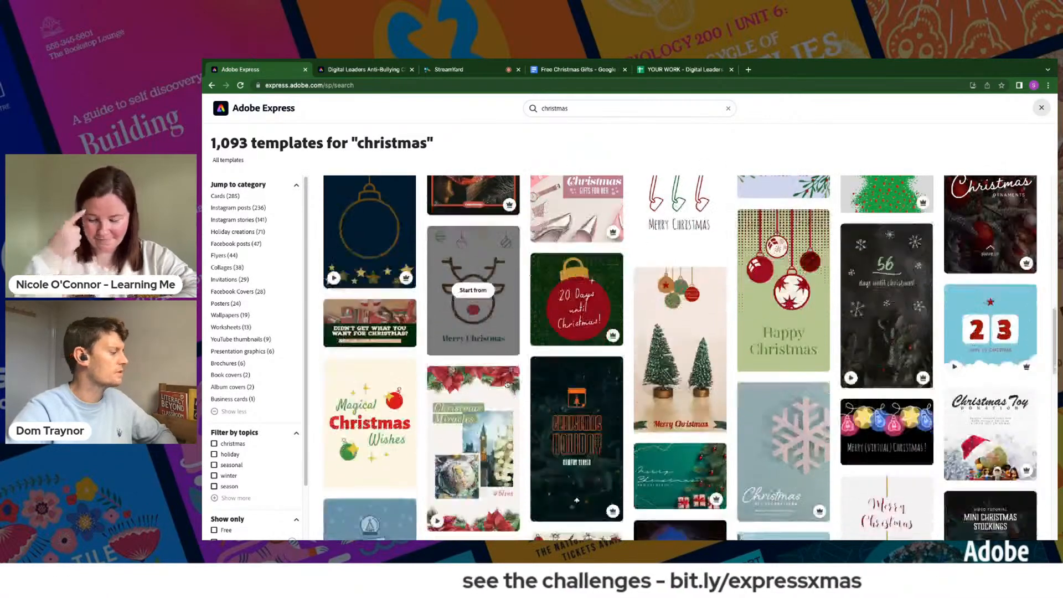
pyautogui.scroll(4, 506, 384)
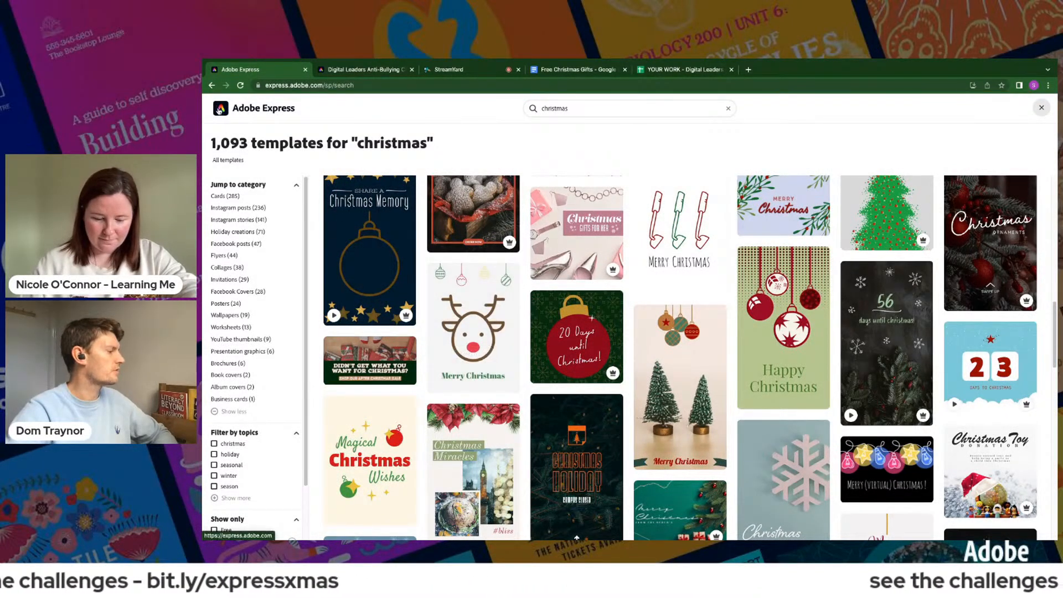
# - Return to the home page and create a blank custom size graphic in the A4 print format
pyautogui.click(220, 110)
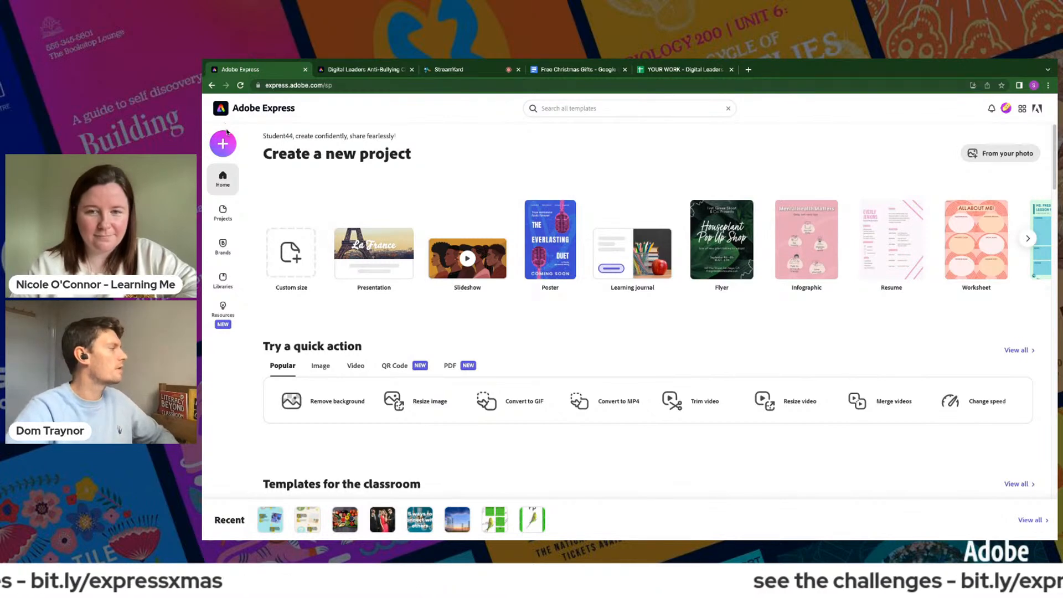
pyautogui.click(222, 145)
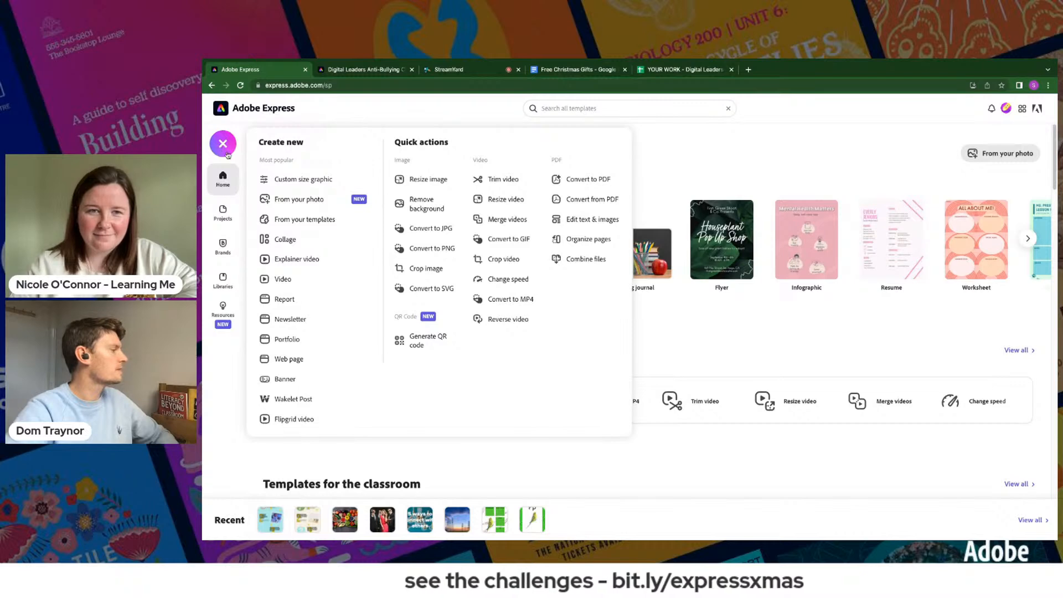
pyautogui.click(290, 180)
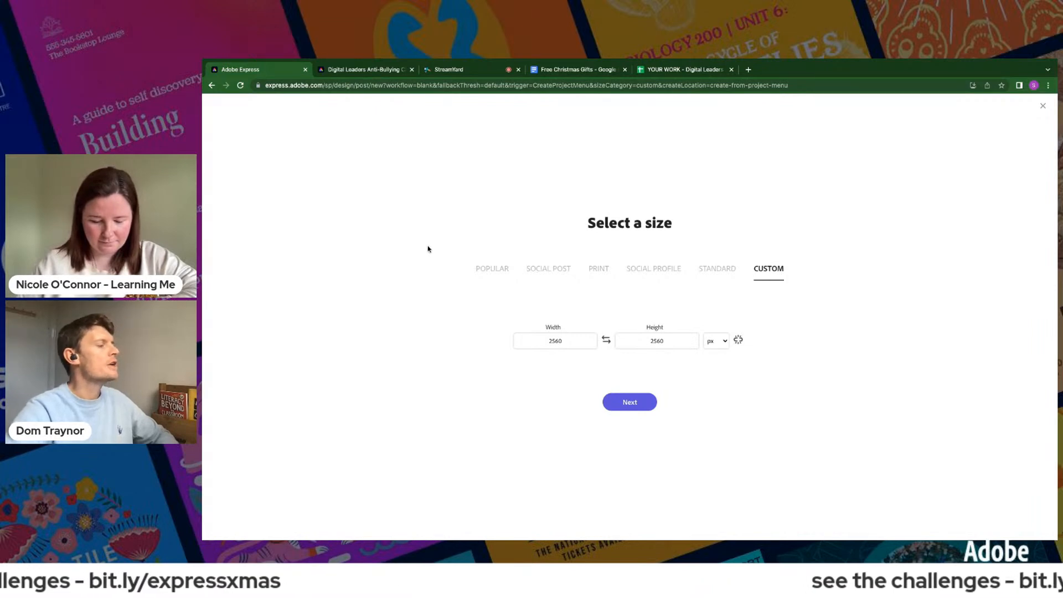
pyautogui.click(596, 271)
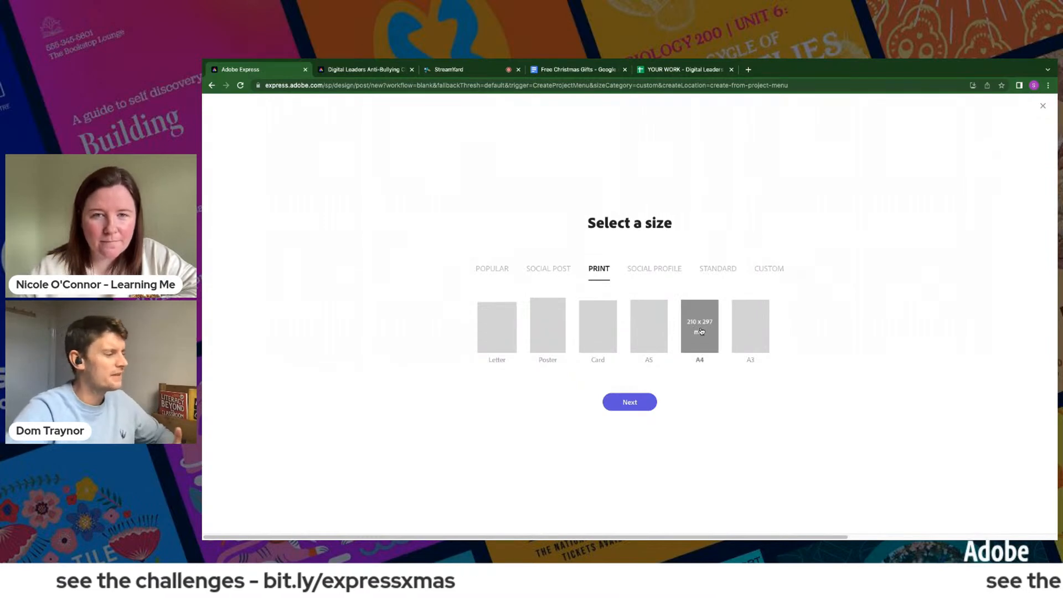
pyautogui.click(630, 403)
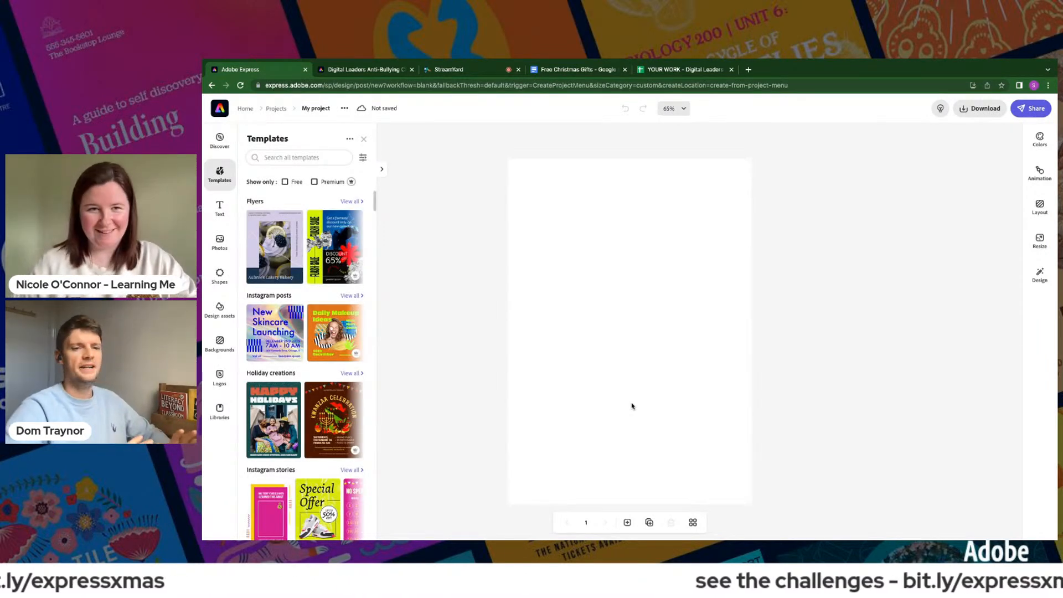
# - Fill the blank page's background with the custom solid red #CE0909
pyautogui.click(684, 326)
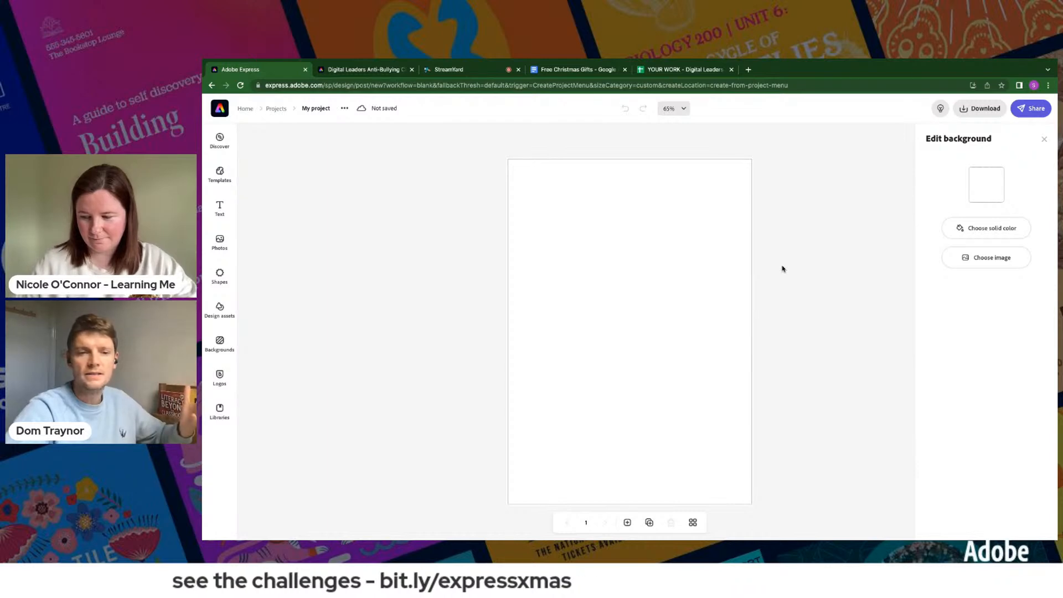
pyautogui.click(994, 232)
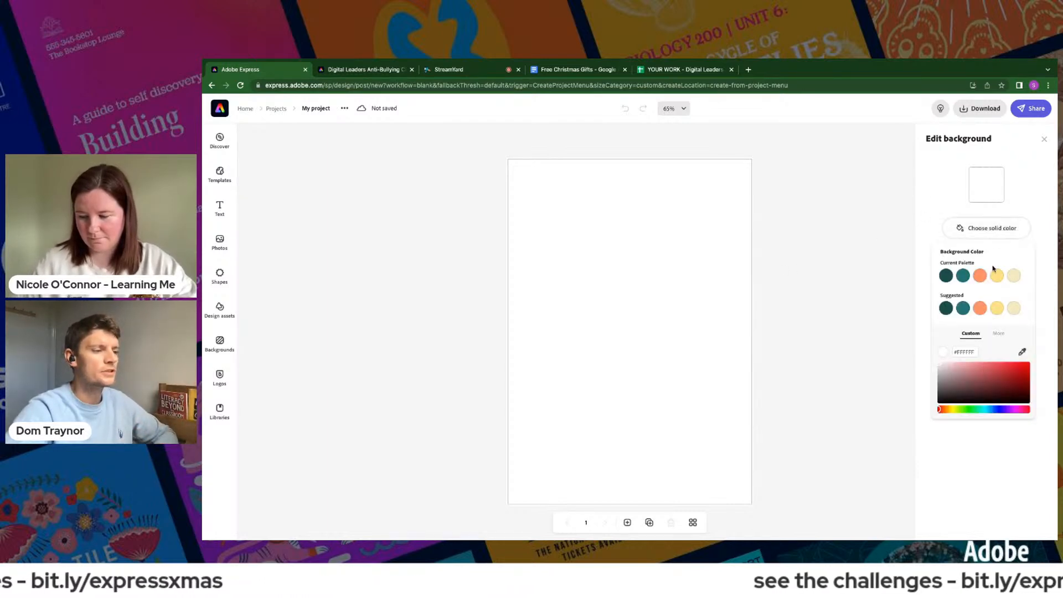
pyautogui.click(1024, 366)
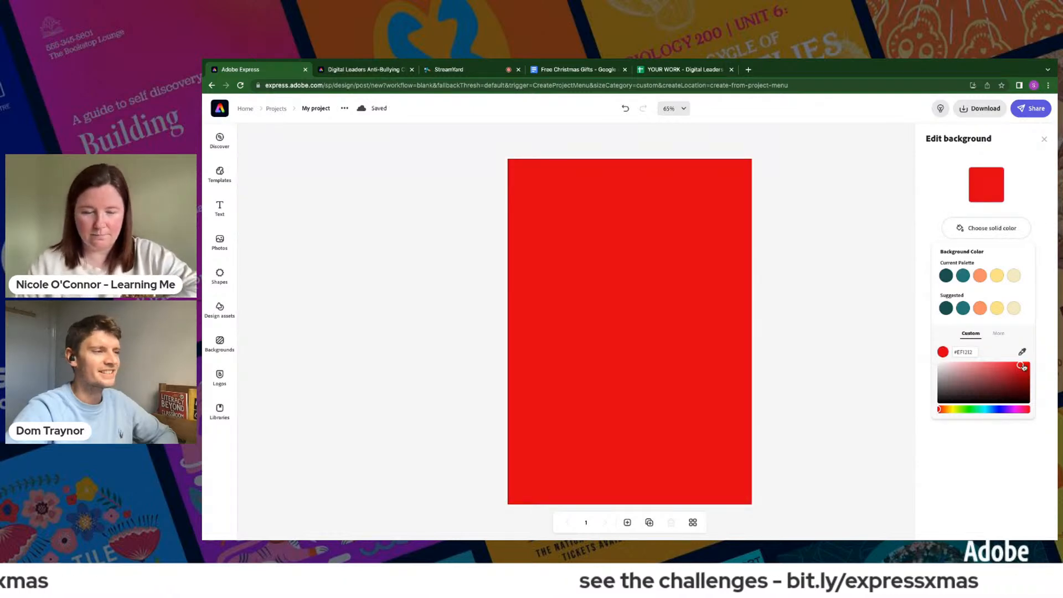
pyautogui.click(1026, 367)
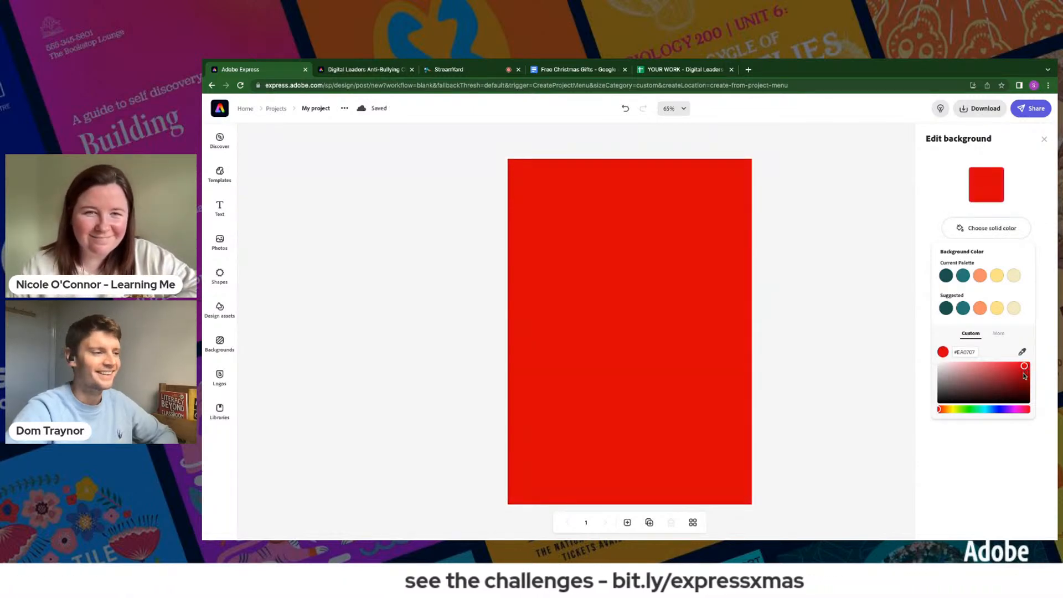
pyautogui.click(1022, 371)
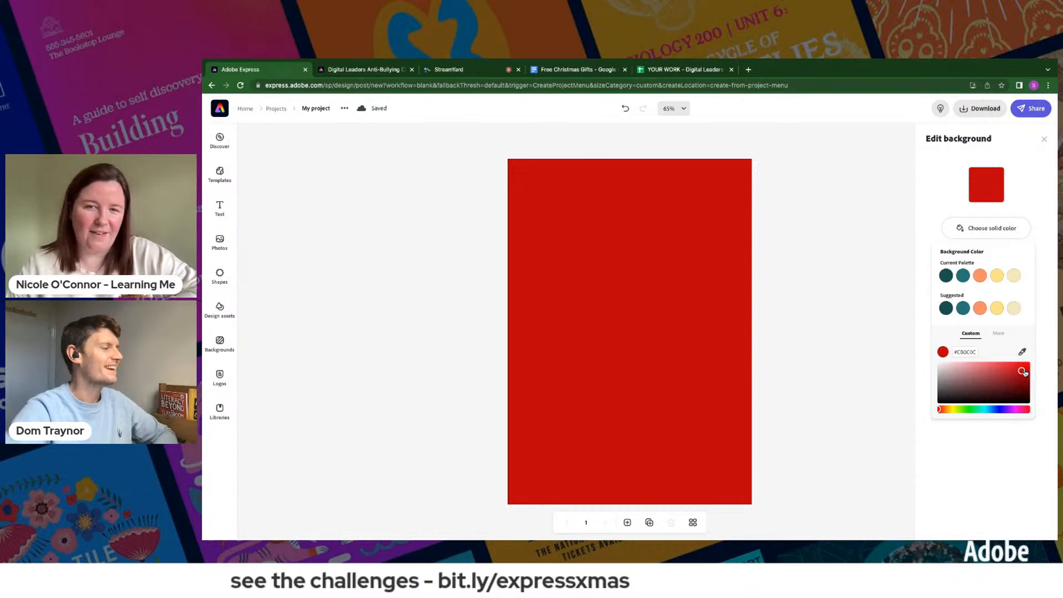
pyautogui.click(1026, 372)
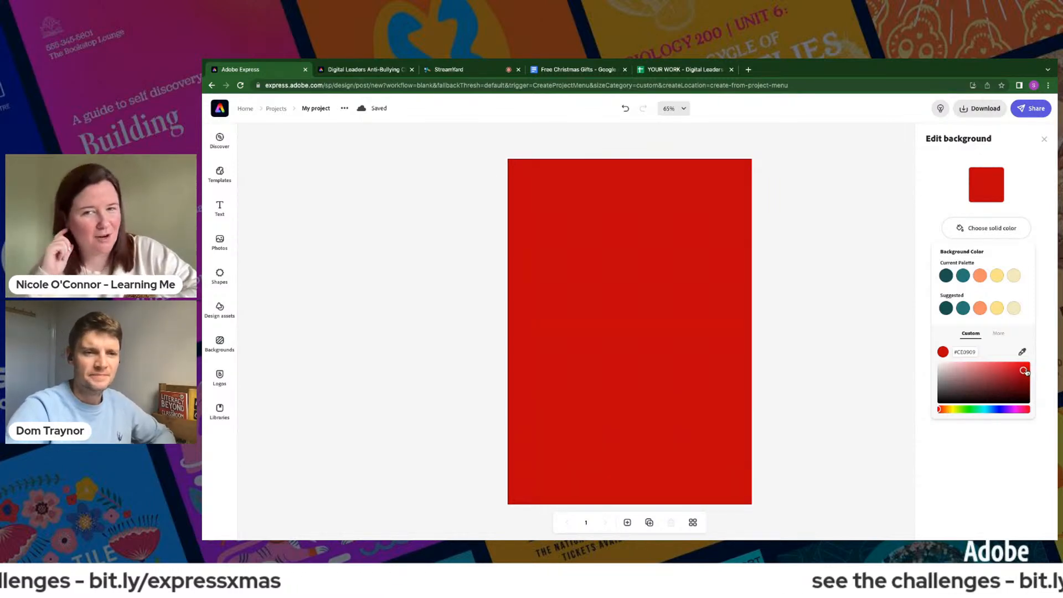
# - Try out various custom green shades for the page background, ending on a muted olive green
pyautogui.click(970, 410)
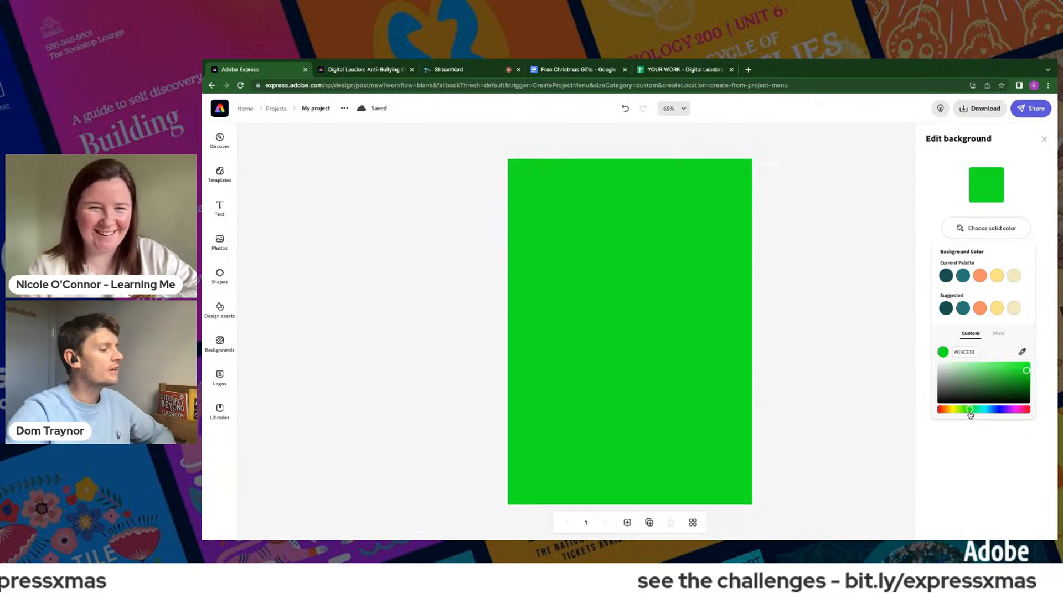
pyautogui.click(999, 372)
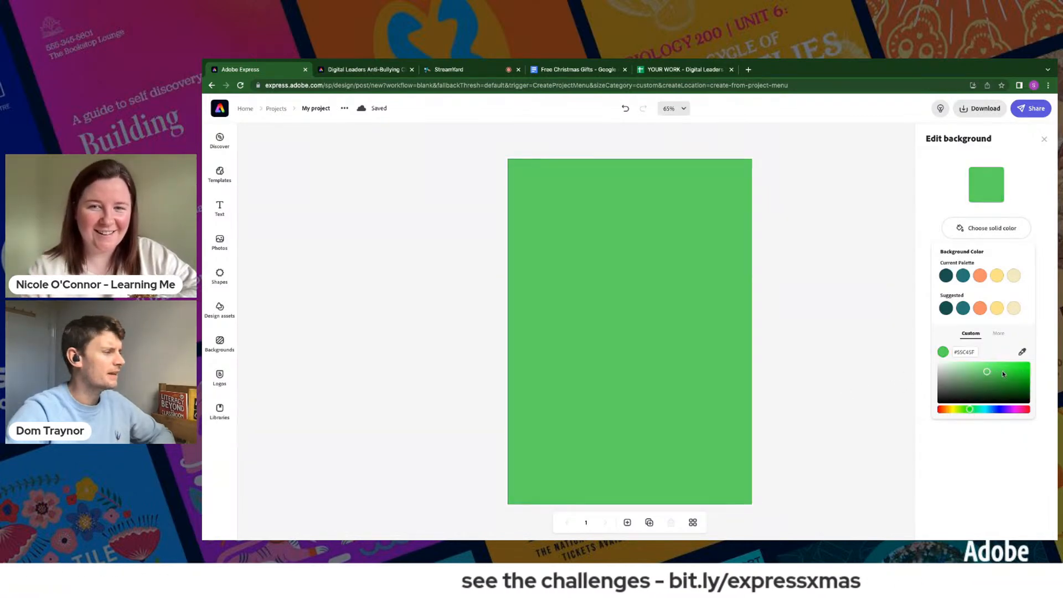
pyautogui.click(1008, 385)
pyautogui.click(974, 366)
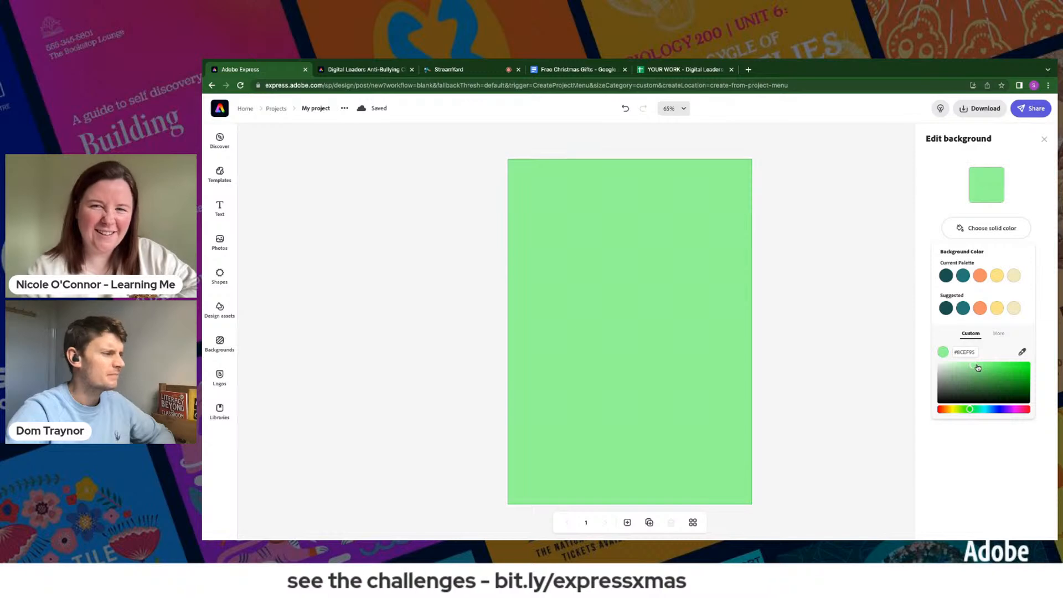
pyautogui.click(979, 367)
pyautogui.click(973, 375)
pyautogui.click(985, 391)
pyautogui.click(976, 388)
pyautogui.click(974, 386)
pyautogui.click(960, 409)
pyautogui.click(981, 370)
pyautogui.click(984, 381)
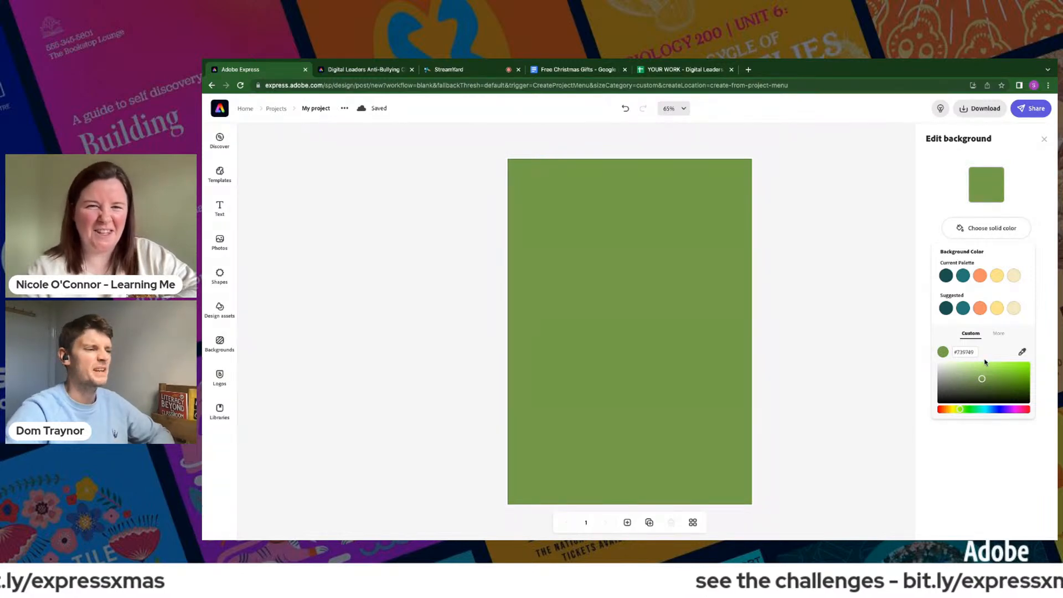
# - Set the page background to the custom deep red #BC0714 and finish editing the background
pyautogui.click(1024, 410)
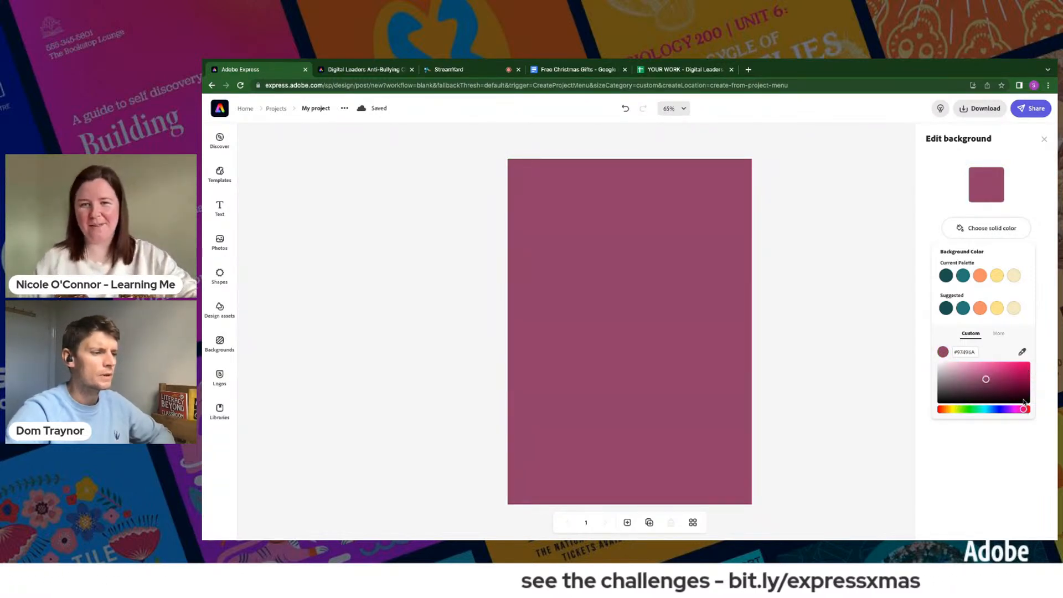
pyautogui.click(1022, 367)
pyautogui.click(1024, 371)
pyautogui.click(1024, 373)
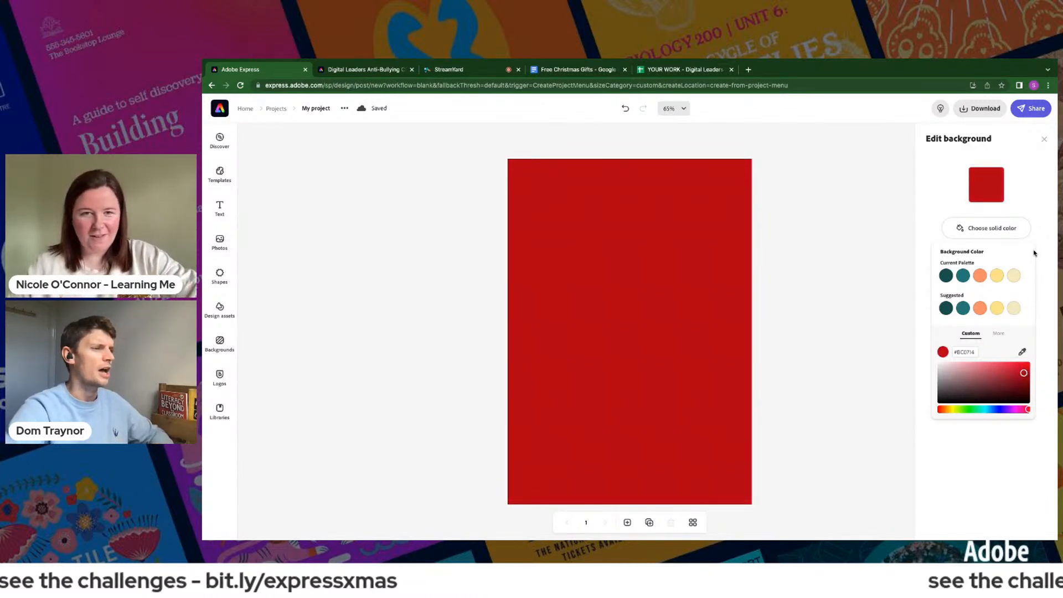
pyautogui.click(1043, 141)
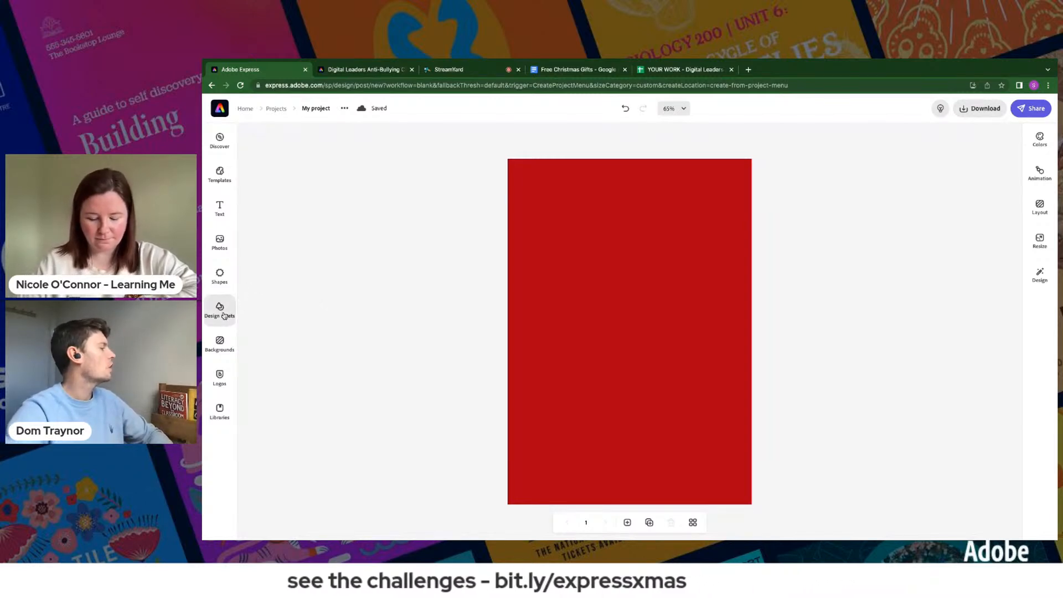
# - Search the shapes for "reindeer" and add the solid reindeer head with the large two-nostril snout to the page
pyautogui.click(219, 275)
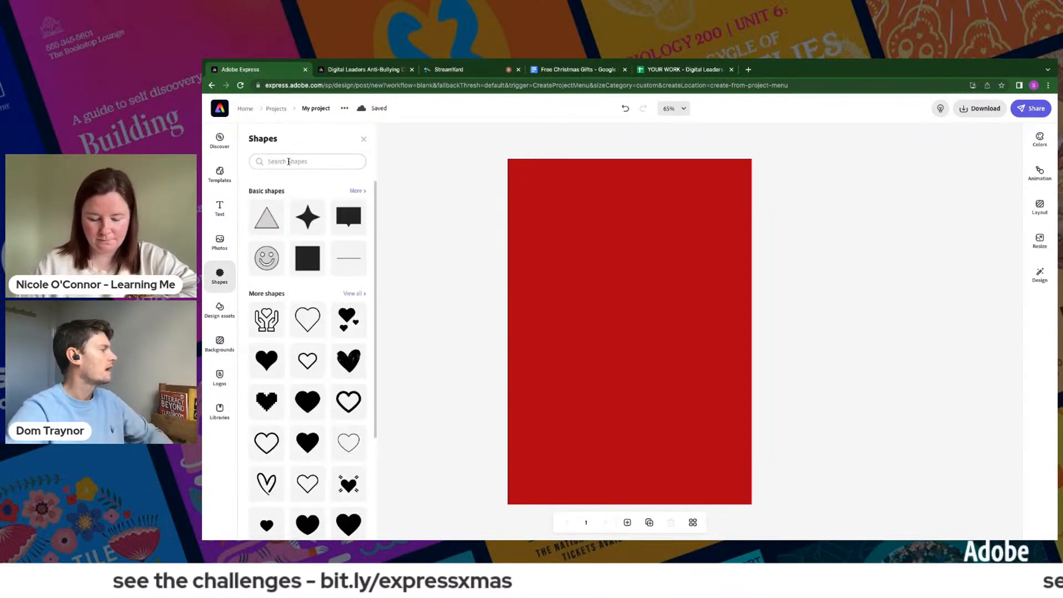
pyautogui.click(289, 161)
pyautogui.write('reindeer')
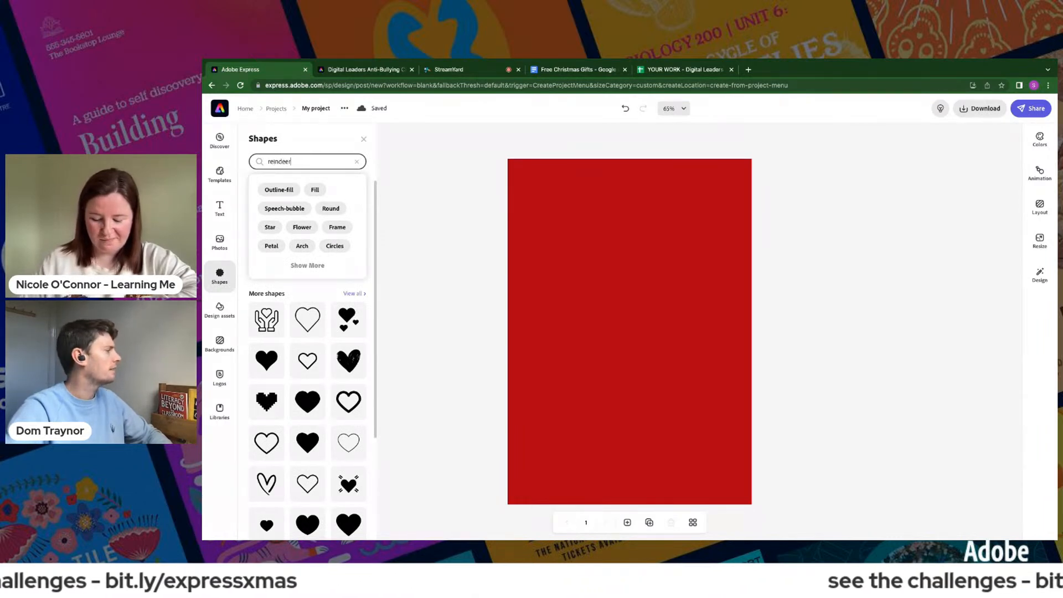
pyautogui.press('Return')
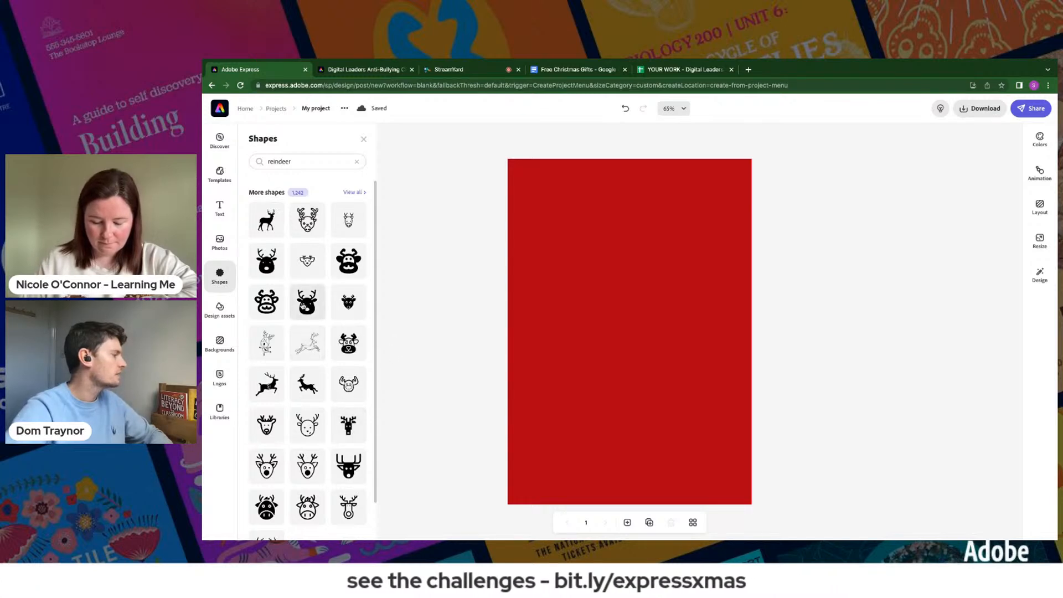
pyautogui.scroll(-3, 332, 468)
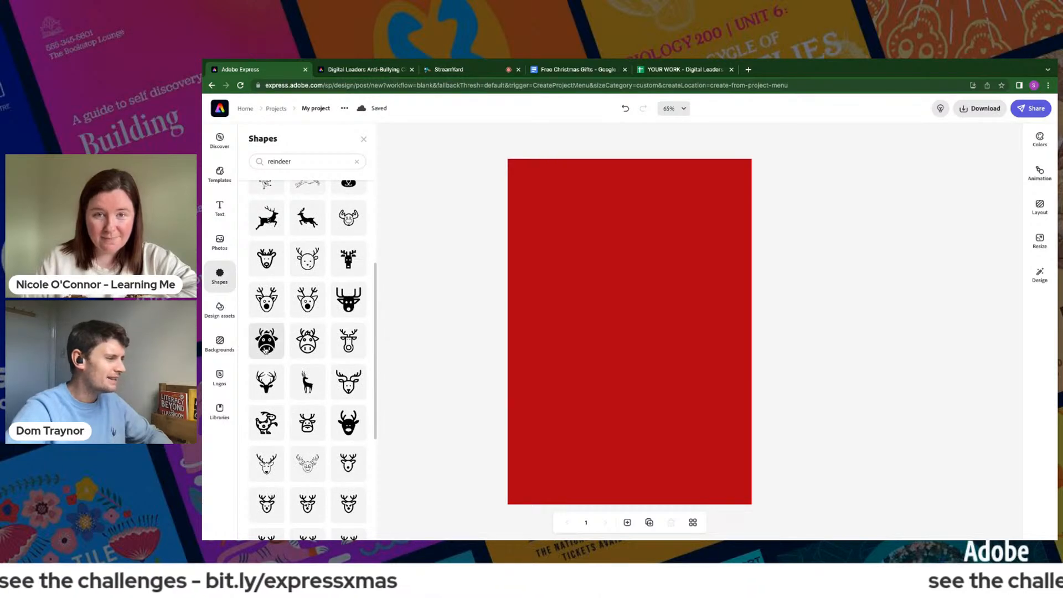
pyautogui.click(268, 344)
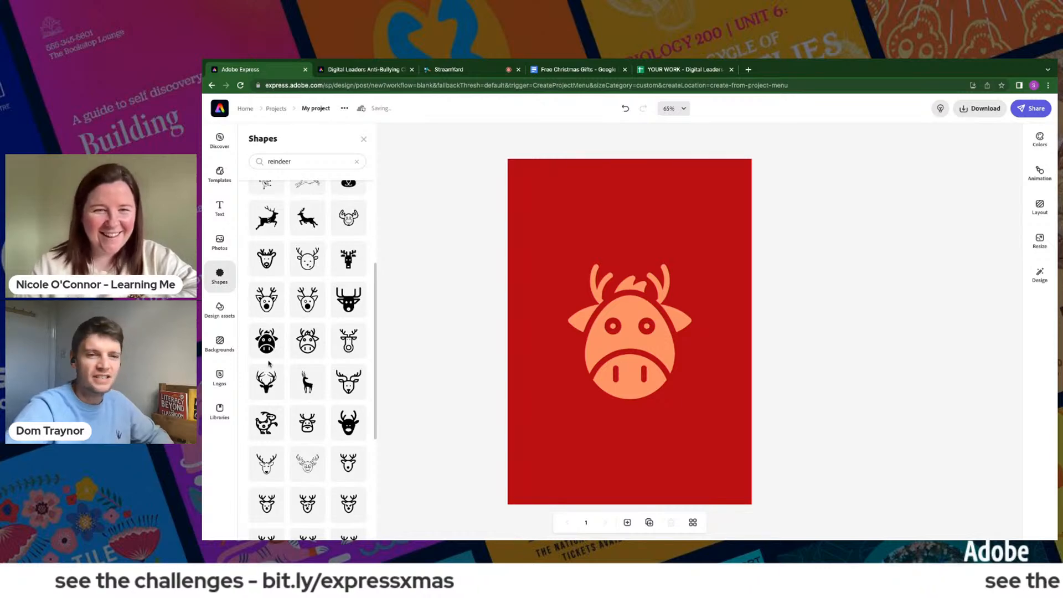
pyautogui.click(627, 338)
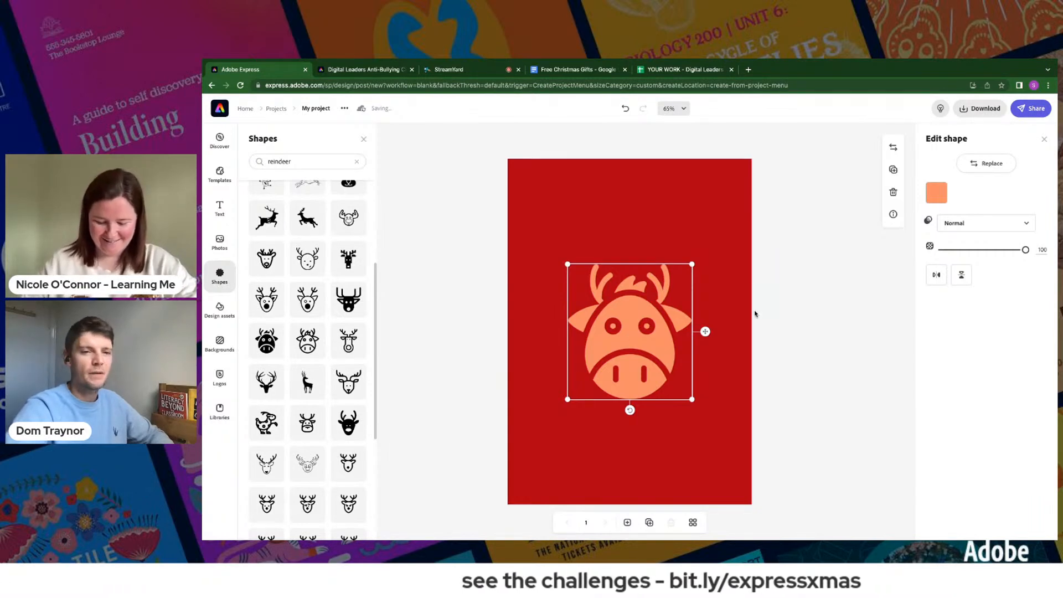
pyautogui.click(819, 323)
# - Replace the reindeer shape with the solid head that has tall branched antlers and an oval nose
pyautogui.click(630, 332)
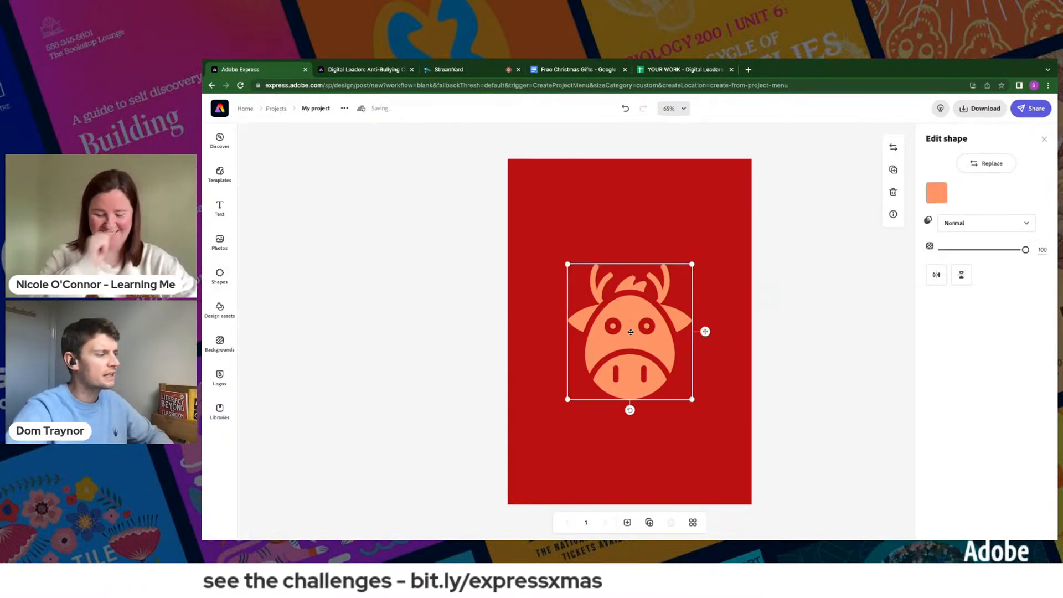
pyautogui.click(967, 165)
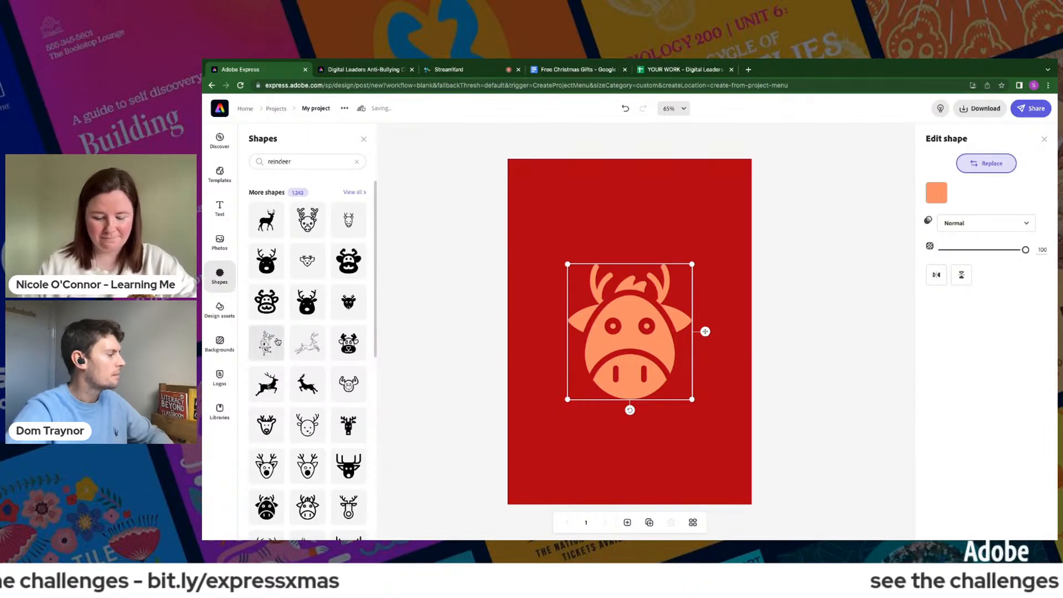
pyautogui.scroll(-5, 299, 360)
pyautogui.scroll(-4, 302, 430)
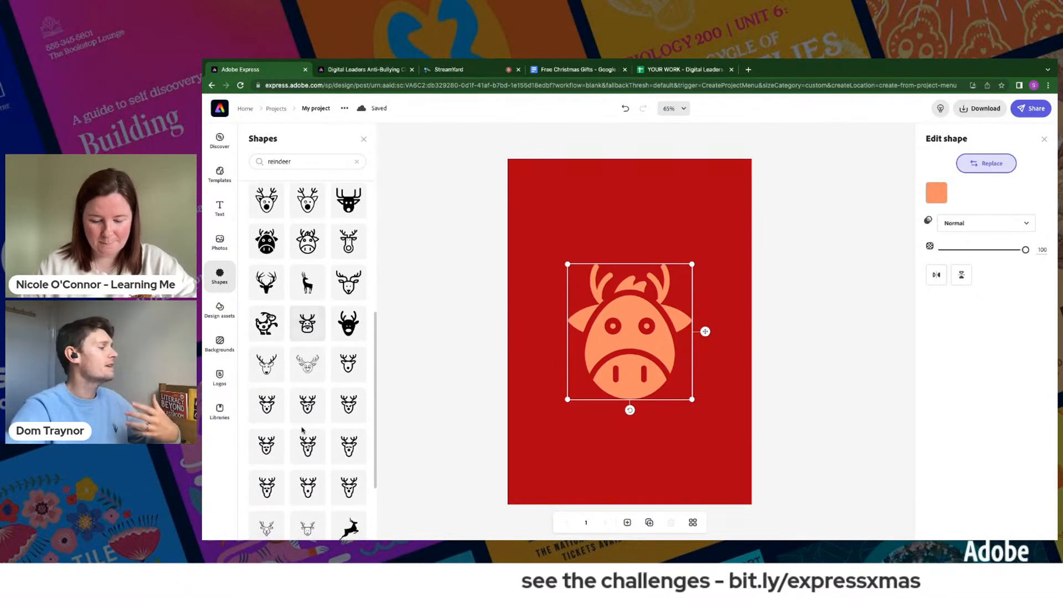
pyautogui.scroll(8, 306, 398)
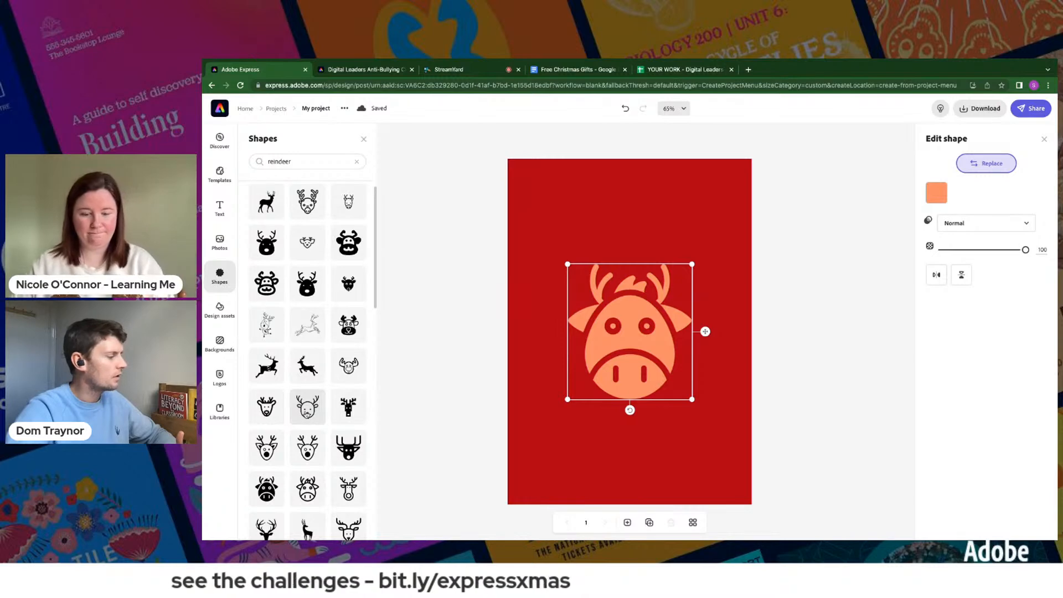
pyautogui.scroll(1, 295, 382)
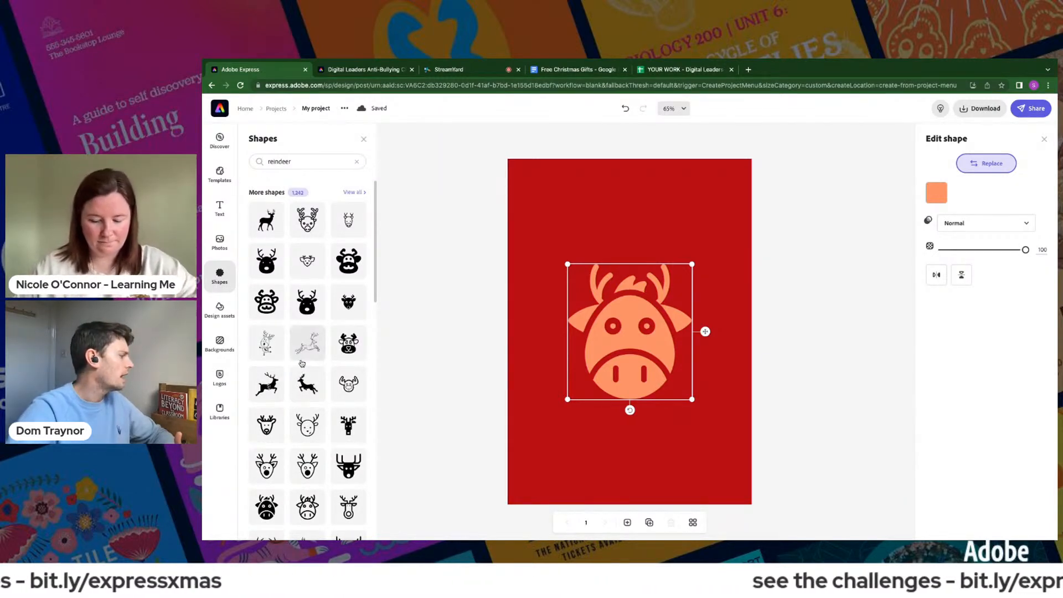
pyautogui.scroll(-4, 305, 377)
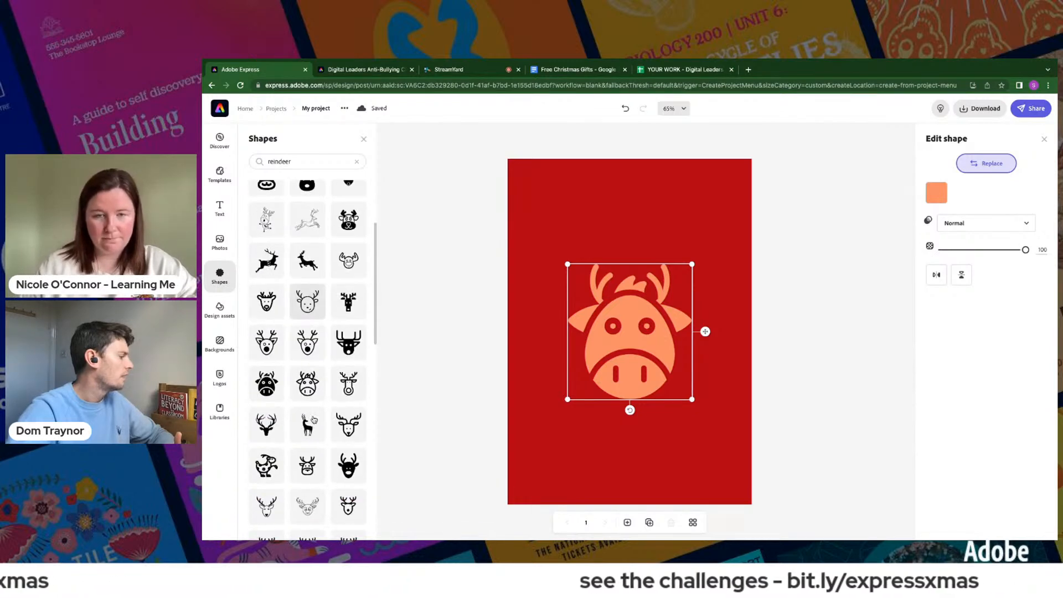
pyautogui.scroll(4, 333, 359)
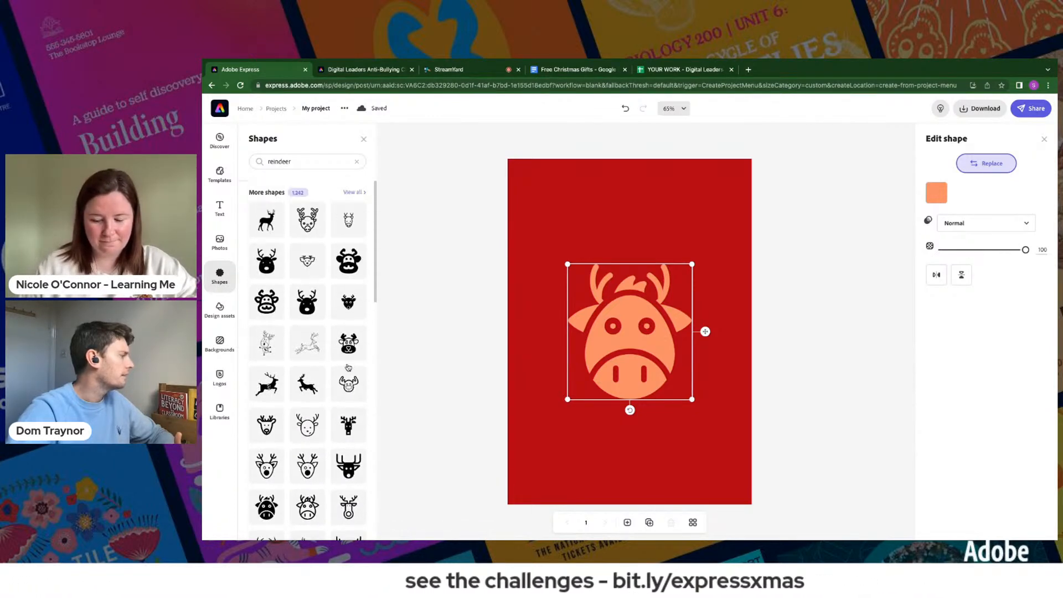
pyautogui.click(311, 304)
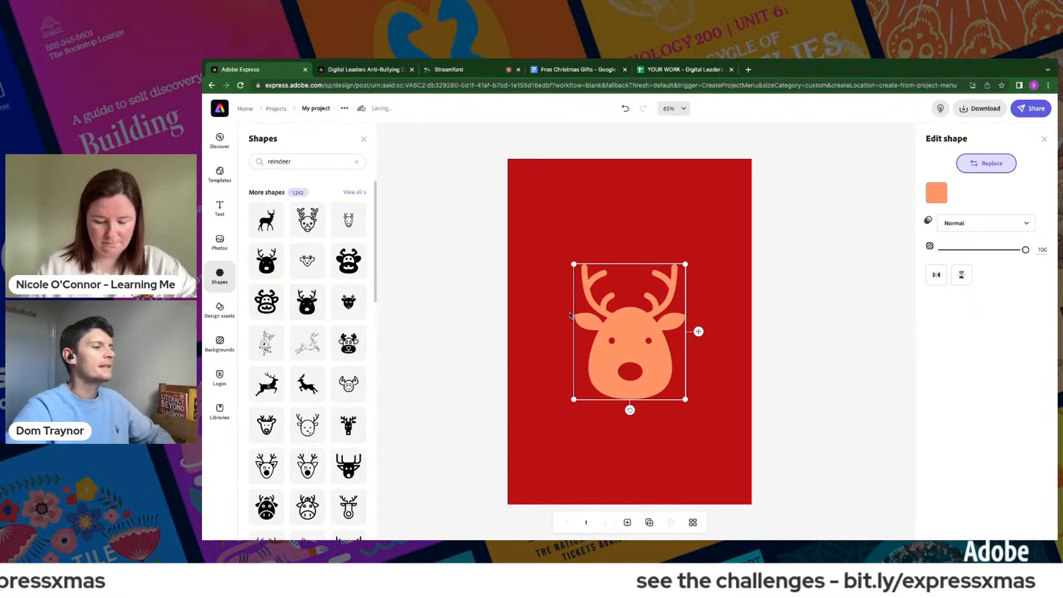
pyautogui.click(792, 317)
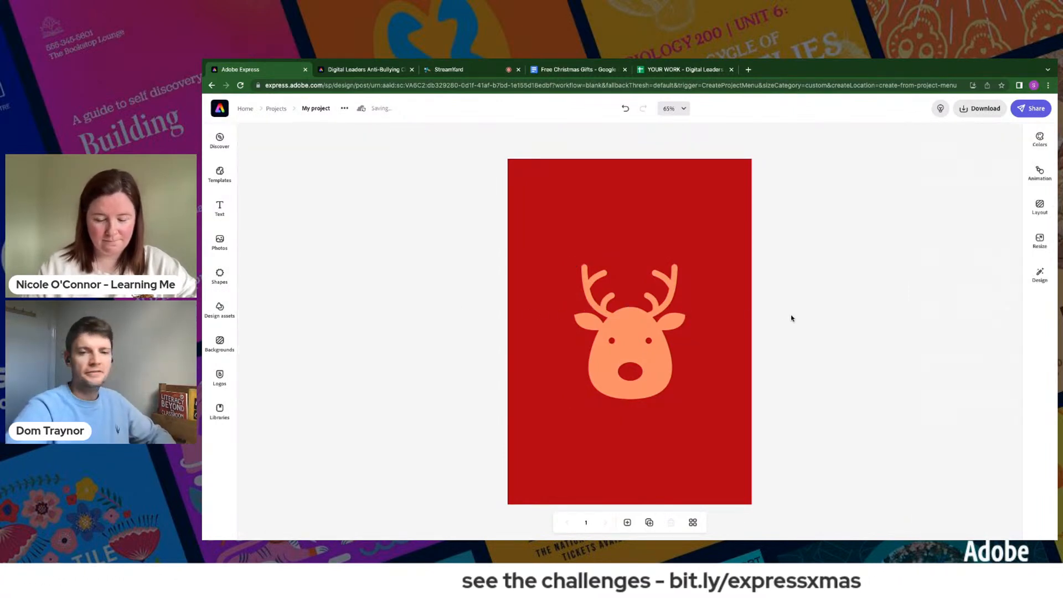
# - Recolour the reindeer head with the custom yellow #FFF166
pyautogui.click(607, 330)
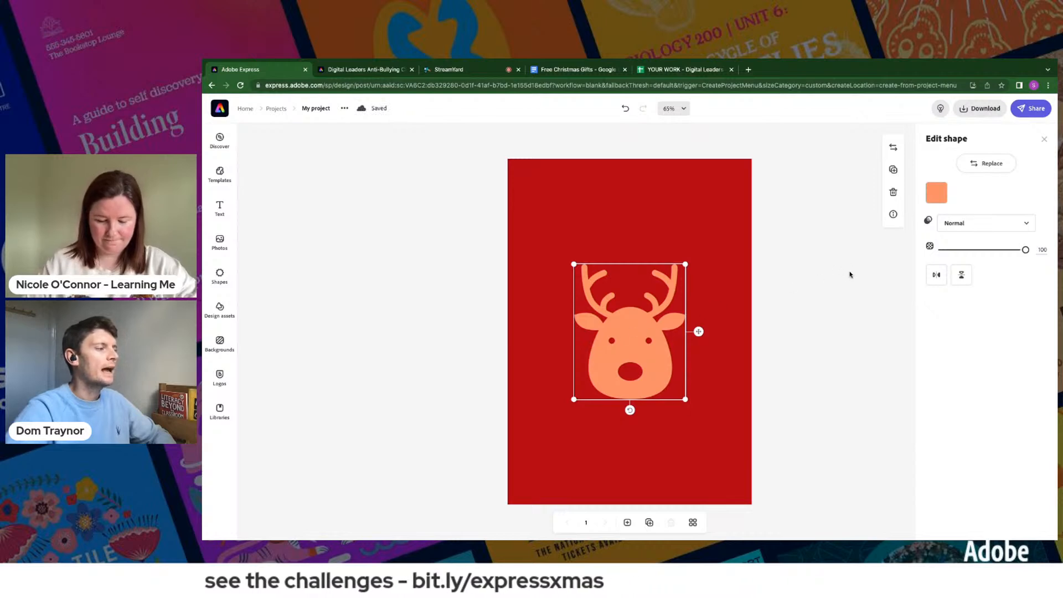
pyautogui.click(936, 192)
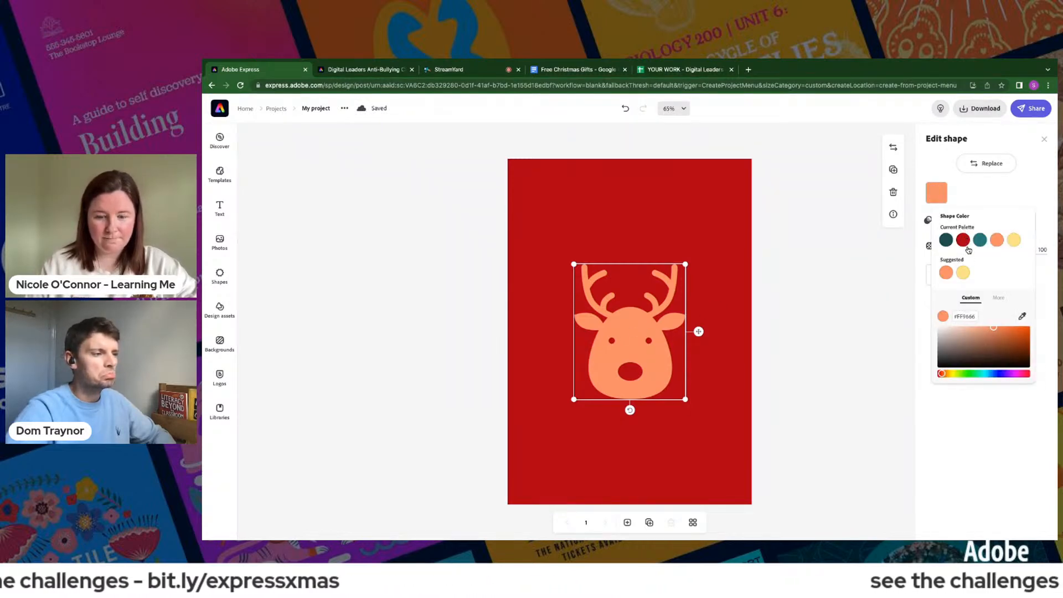
pyautogui.click(952, 375)
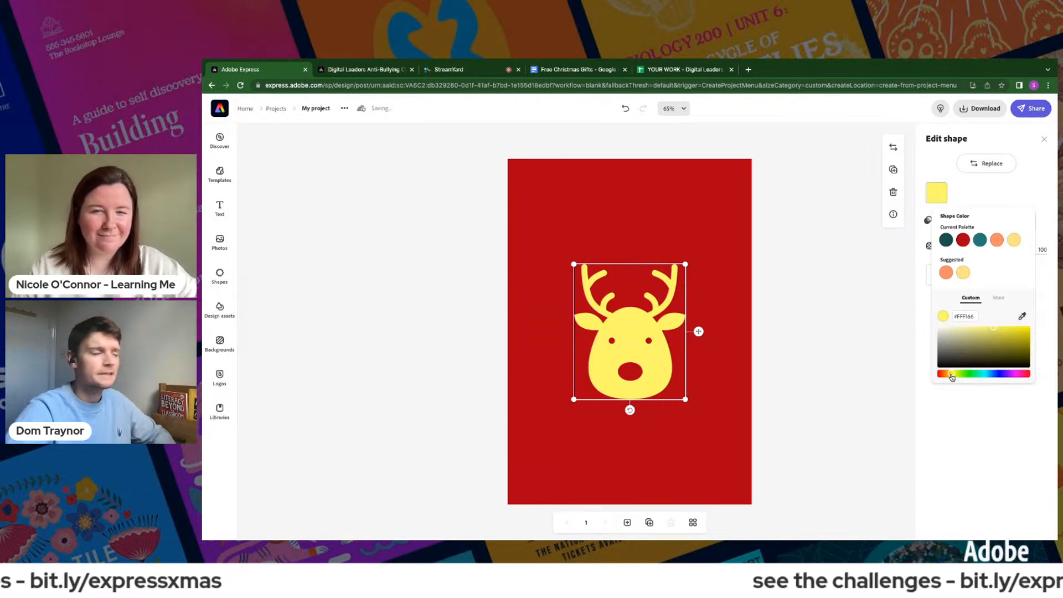
pyautogui.click(844, 311)
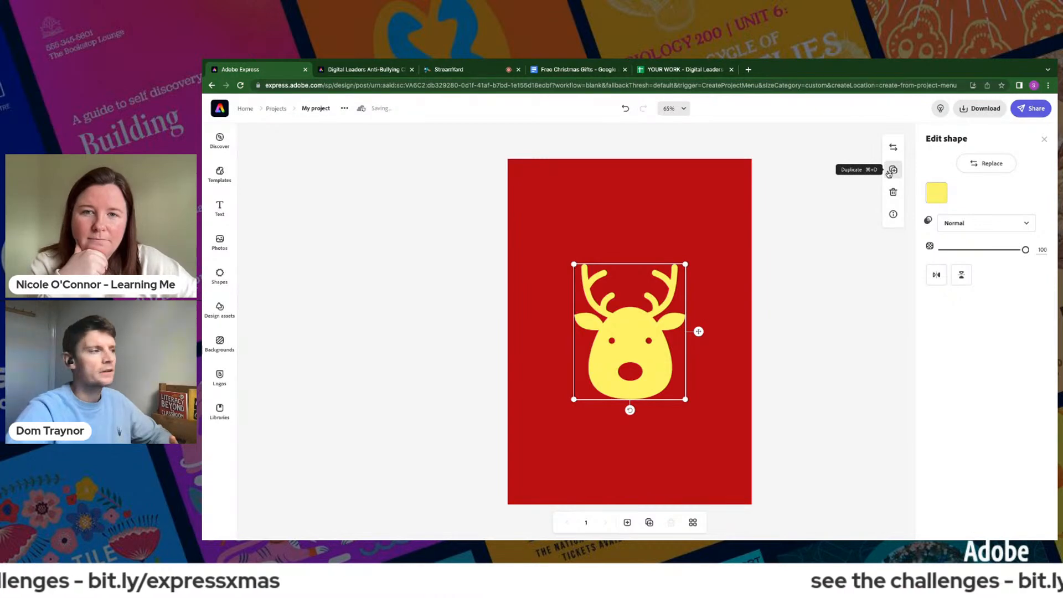
# - Duplicate the yellow reindeer head and colour the copy teal #207178 from the current palette
pyautogui.click(892, 171)
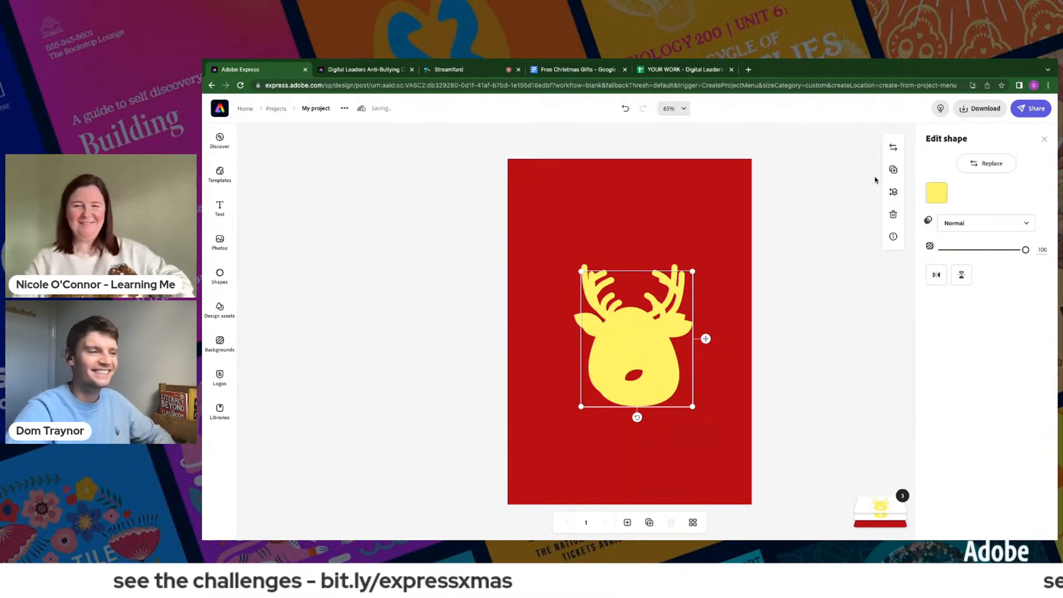
pyautogui.click(935, 194)
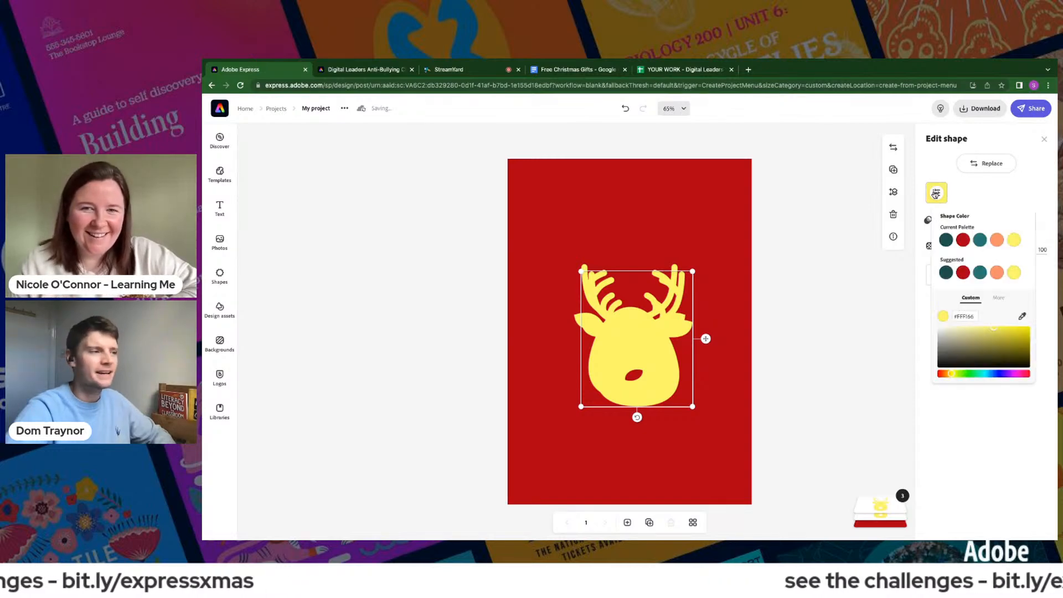
pyautogui.click(979, 240)
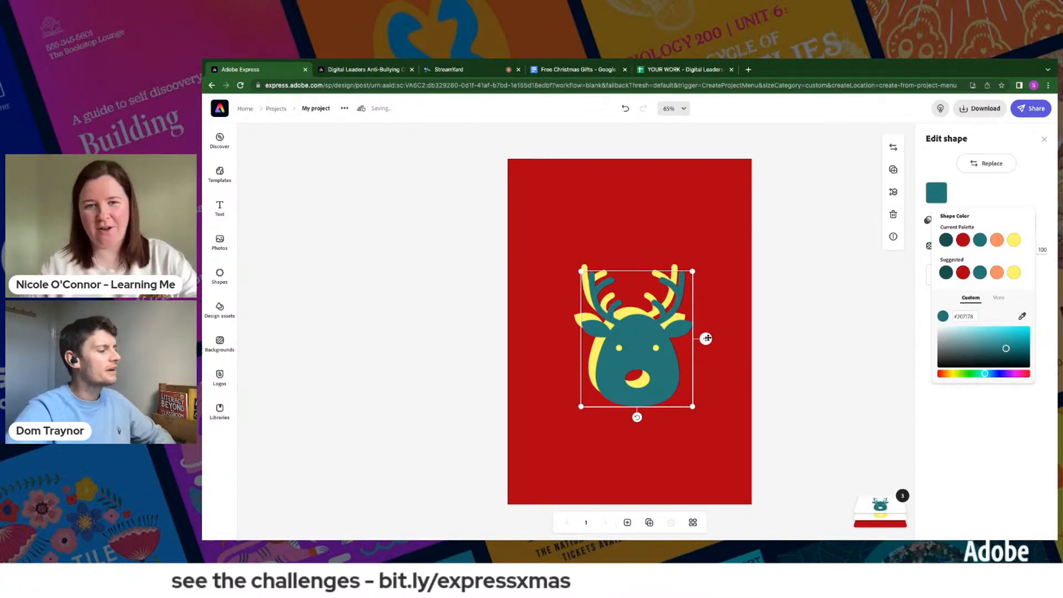
# - Nudge the teal reindeer up and left in small increments, leaving the yellow one peeking out as an offset edge
pyautogui.click(707, 339)
pyautogui.press('Up')
pyautogui.press('Up')
pyautogui.press('Up')
pyautogui.press('Up')
pyautogui.press('Up')
pyautogui.press('Left')
pyautogui.press('Left')
pyautogui.press('Left')
pyautogui.press('Up')
pyautogui.press('Up')
pyautogui.press('Left')
pyautogui.press('Left')
pyautogui.press('Left')
pyautogui.press('Up')
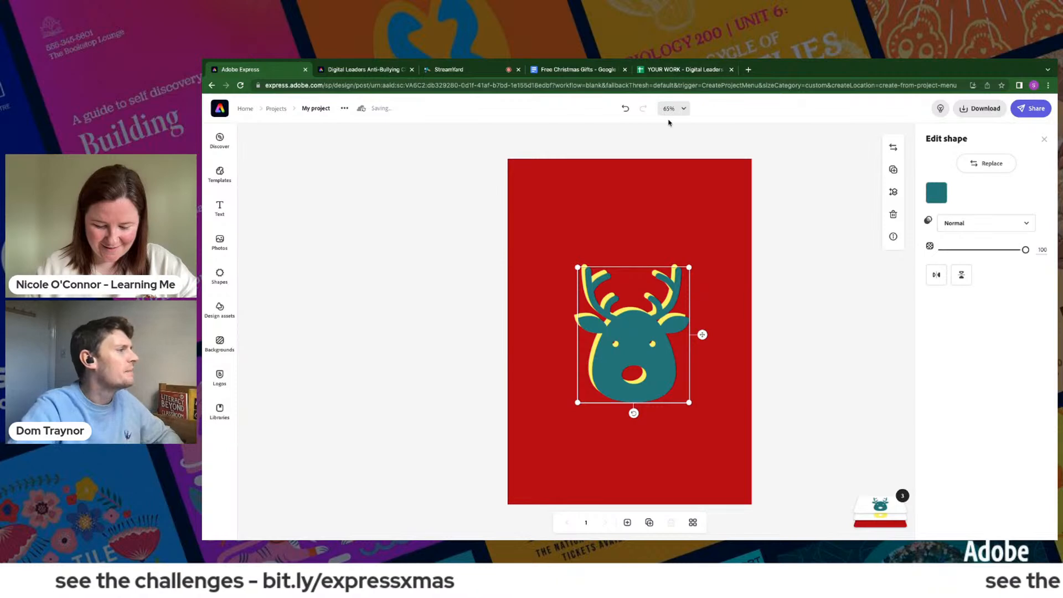
# - Examine the offset teal and yellow reindeer at 100% and 200% zoom, ending with the whole page fitted in view
pyautogui.click(682, 110)
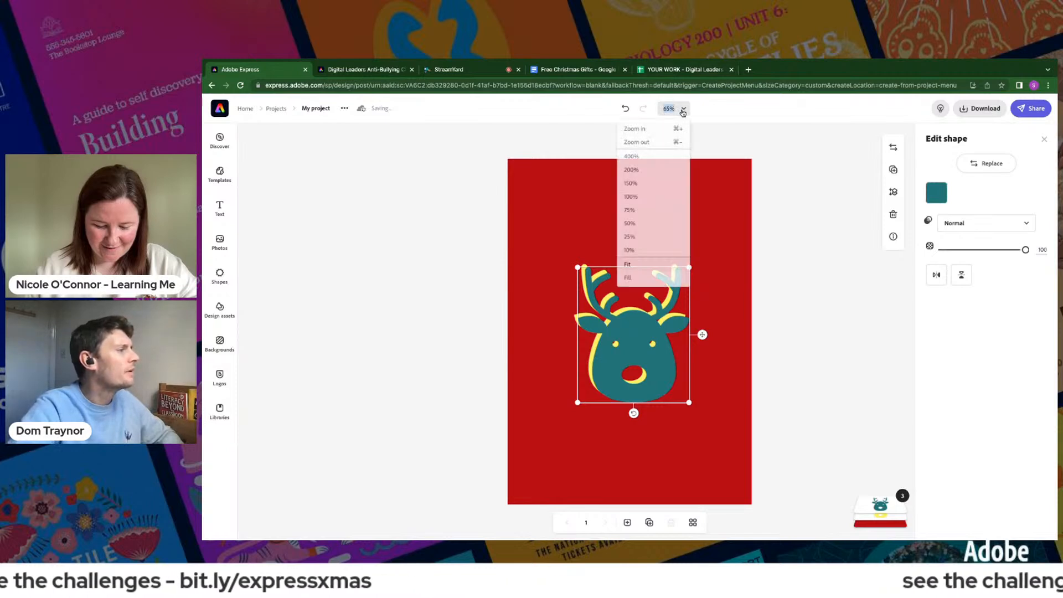
pyautogui.click(642, 197)
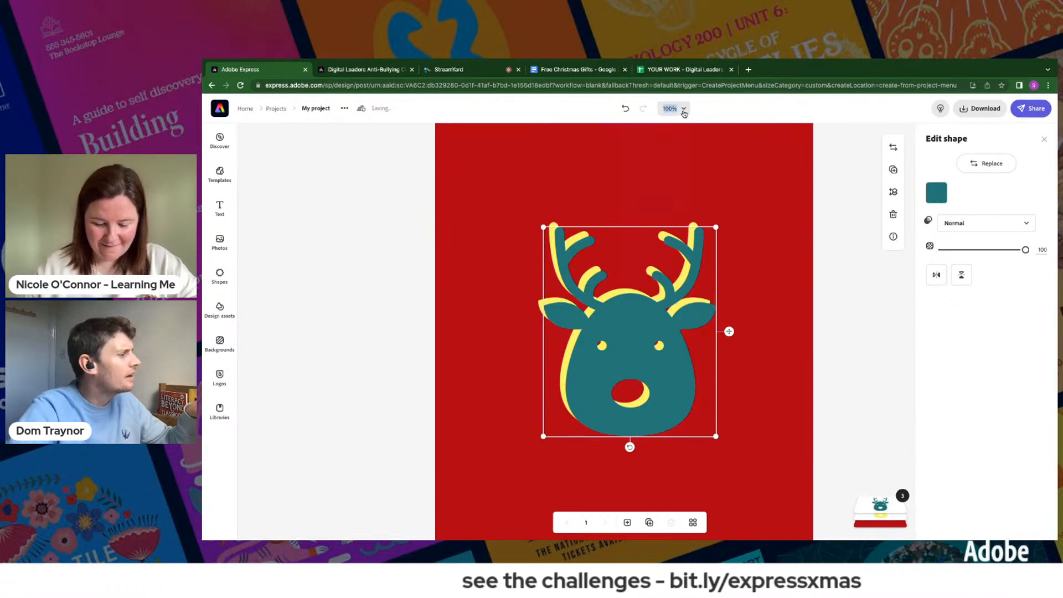
pyautogui.click(684, 109)
pyautogui.click(633, 169)
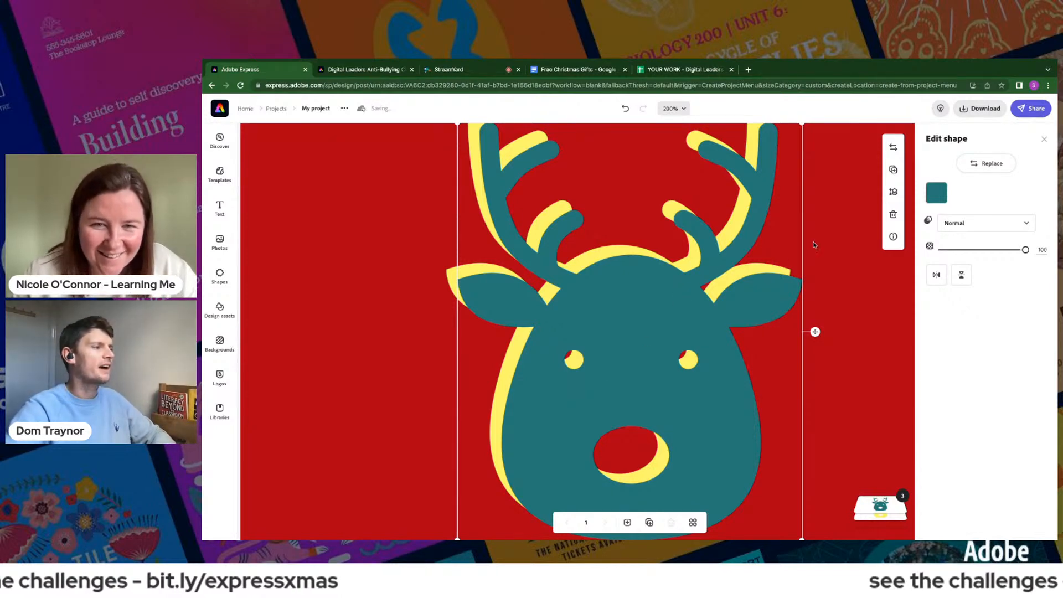
pyautogui.click(682, 109)
pyautogui.click(683, 110)
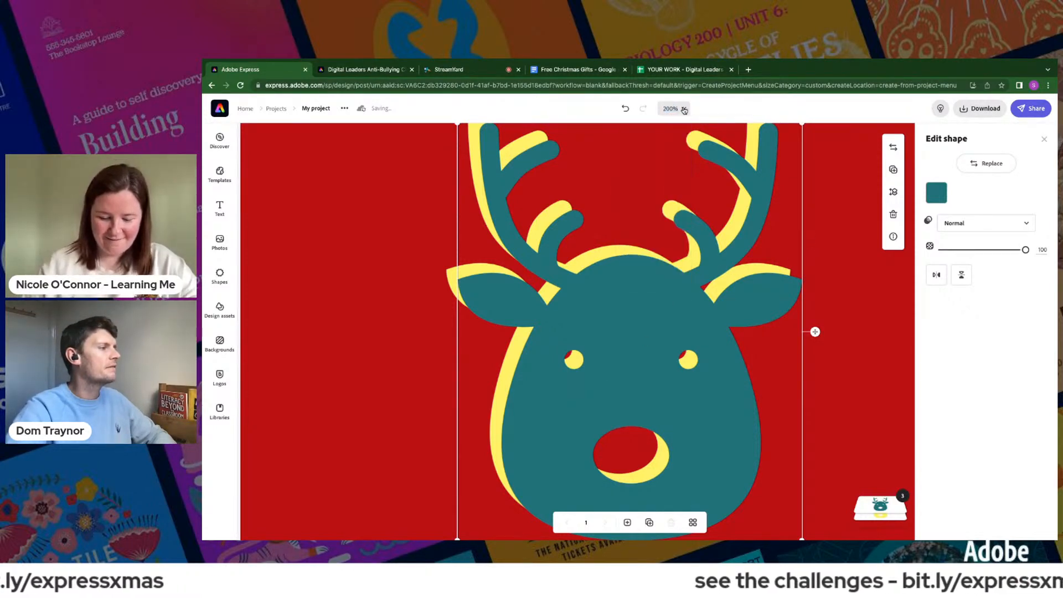
pyautogui.click(682, 111)
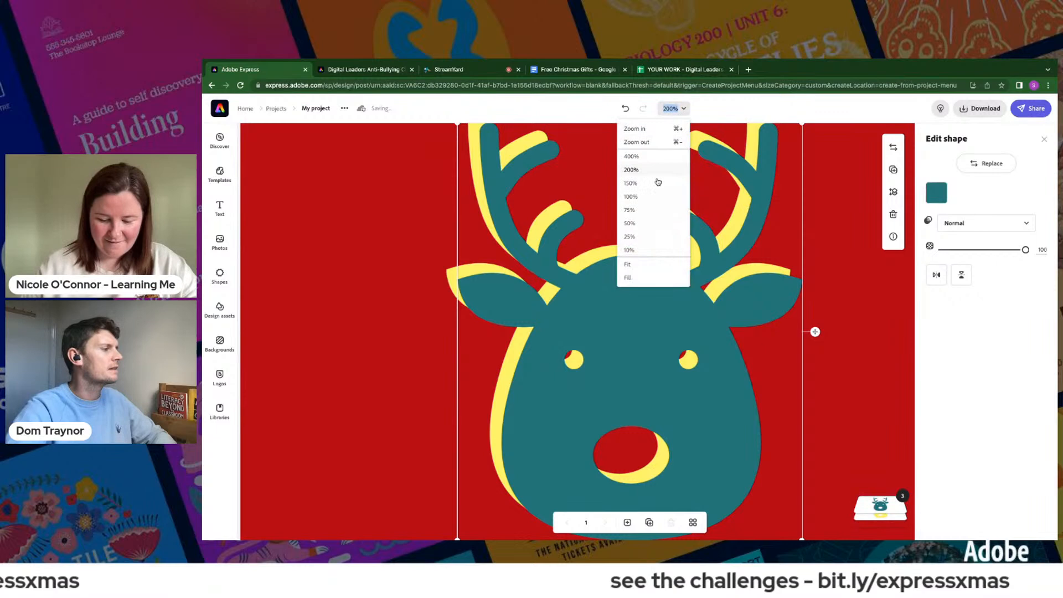
pyautogui.click(634, 271)
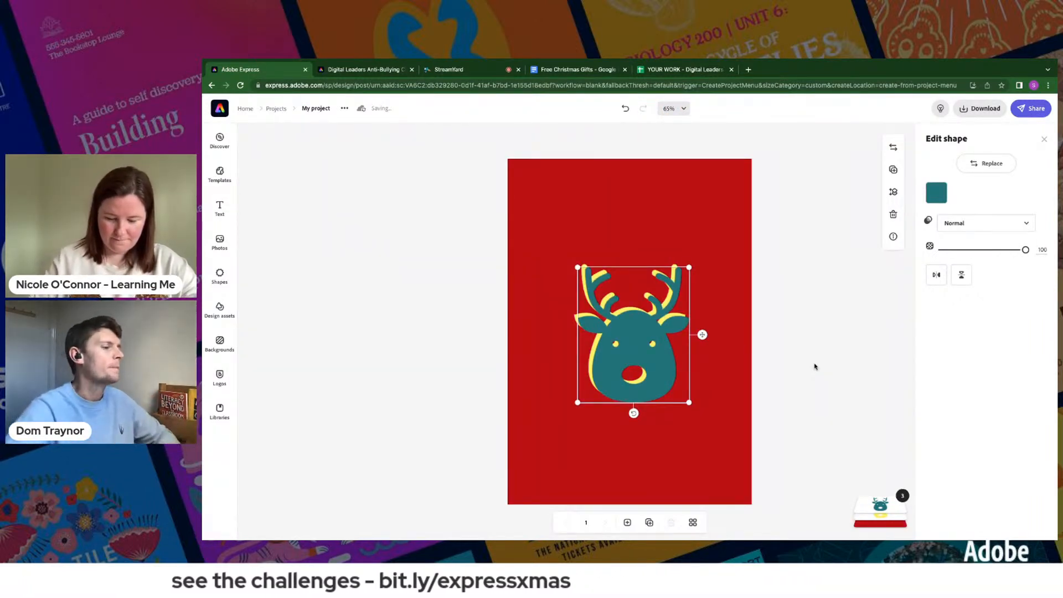
# - Move the teal reindeer layer beneath the yellow one and set its opacity to 68%
pyautogui.moveTo(863, 495)
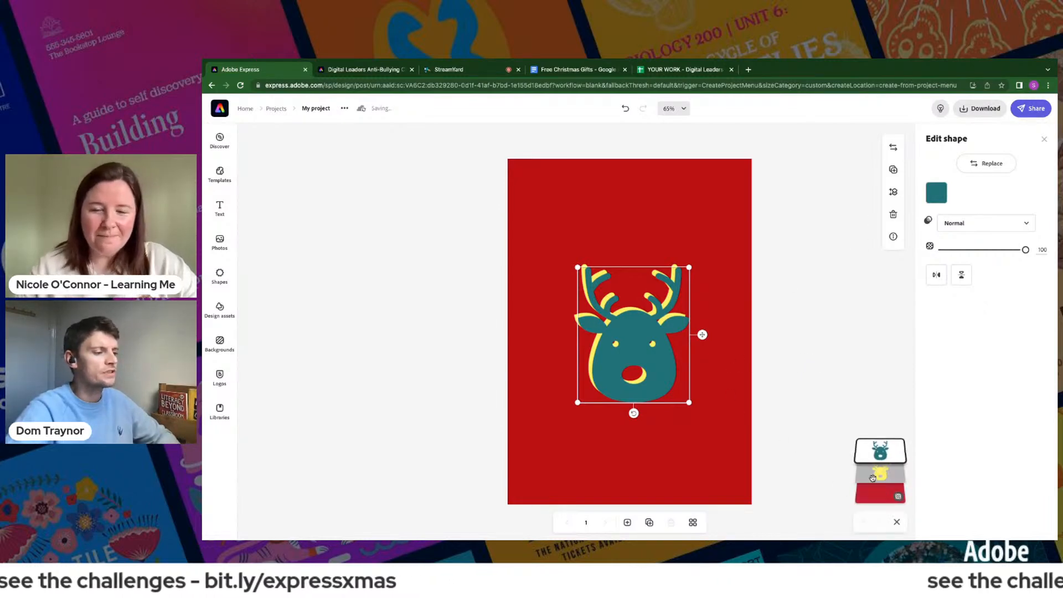
pyautogui.moveTo(877, 449); pyautogui.dragTo(879, 475)
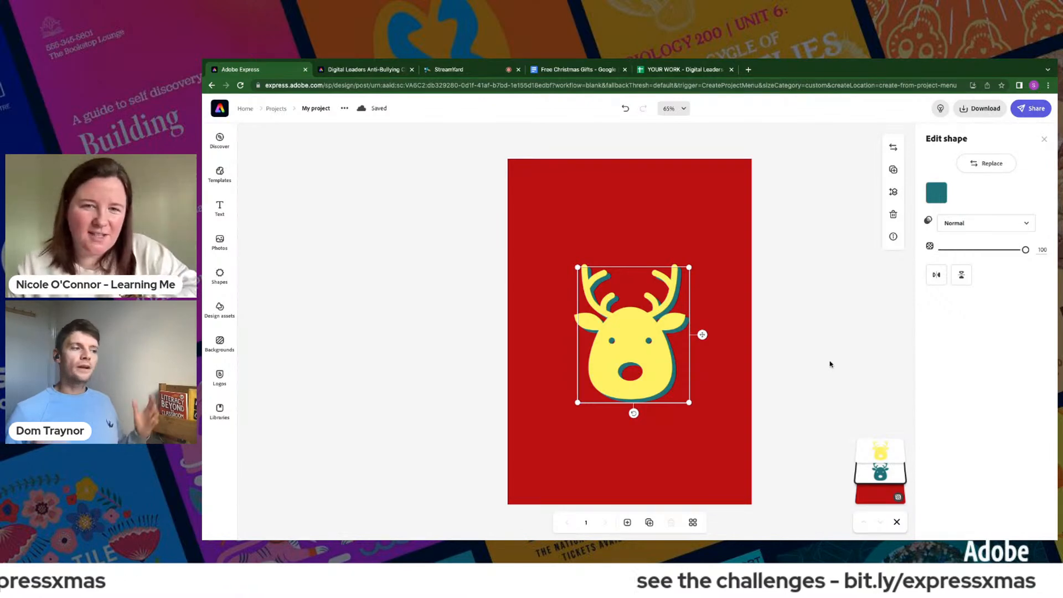
pyautogui.click(993, 250)
pyautogui.moveTo(995, 250); pyautogui.dragTo(980, 249)
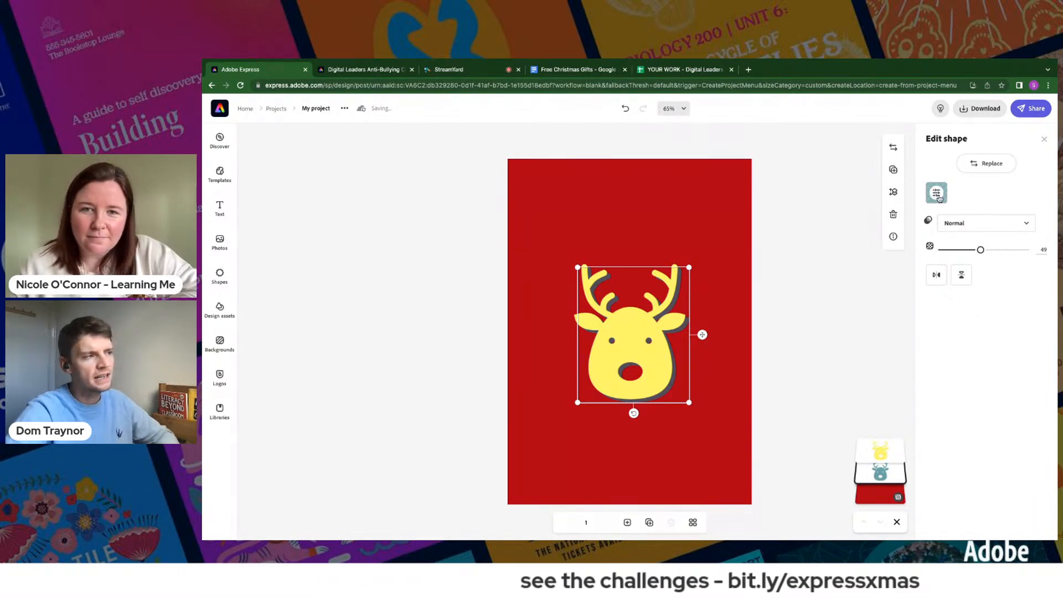
pyautogui.moveTo(981, 250); pyautogui.dragTo(997, 250)
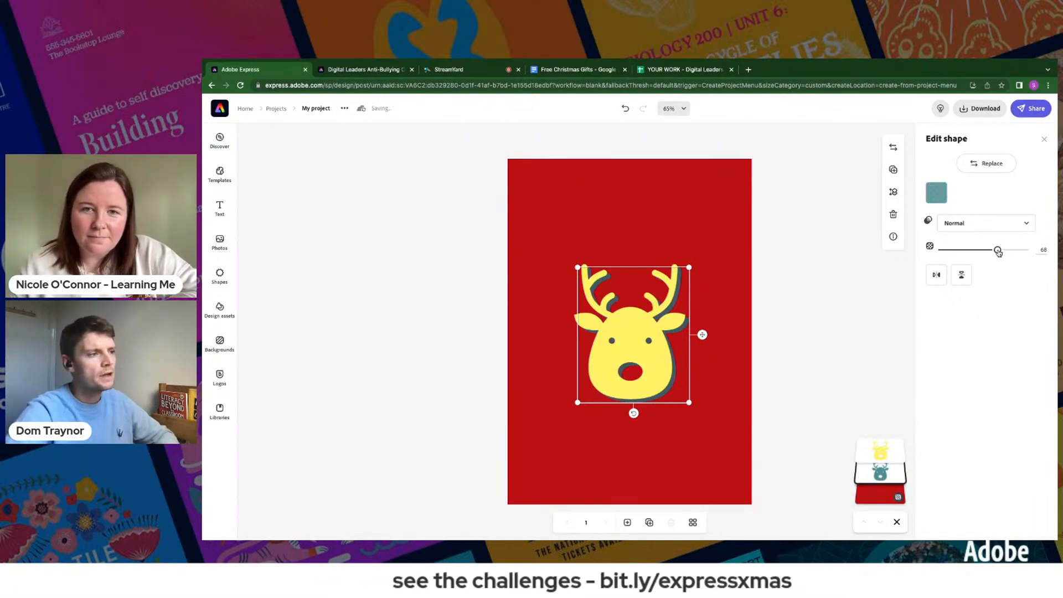
pyautogui.click(839, 329)
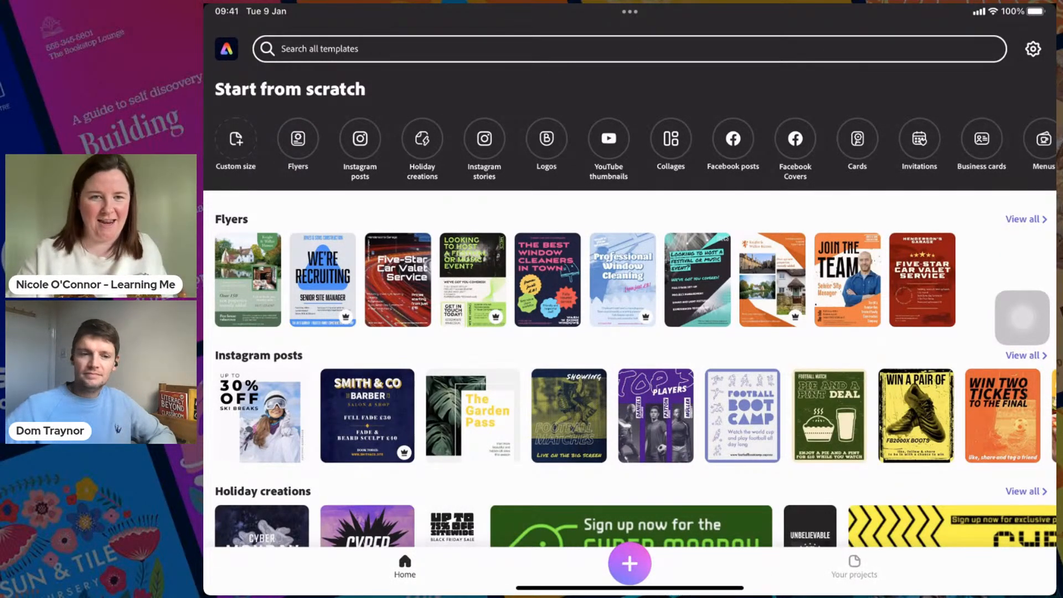
# - In the Adobe Express iPad app, start a new custom-size project measuring 210 mm wide by 297 mm high
pyautogui.moveTo(1022, 318); pyautogui.dragTo(237, 250)
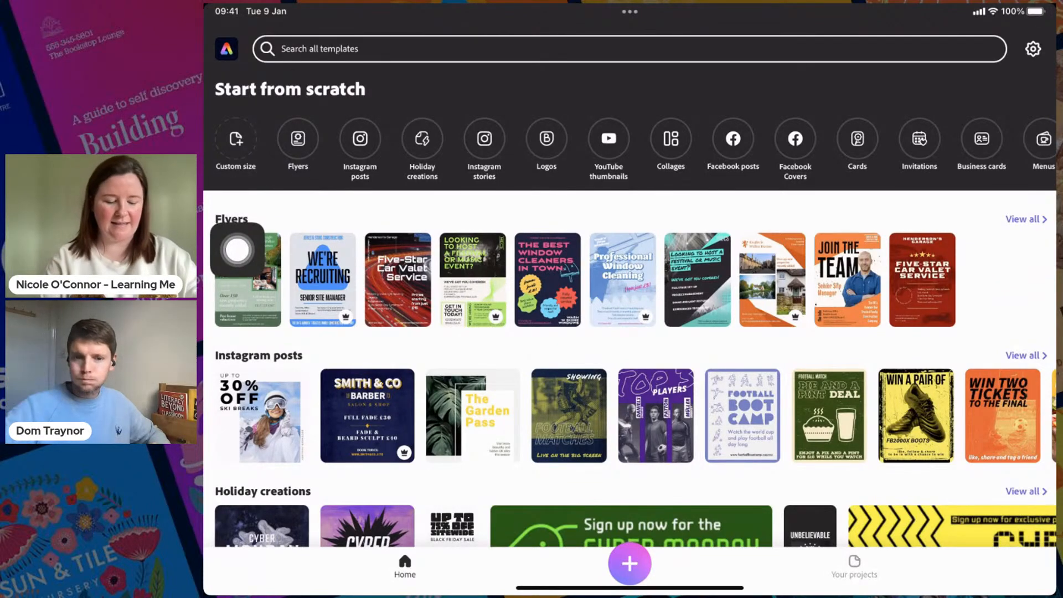
pyautogui.click(236, 139)
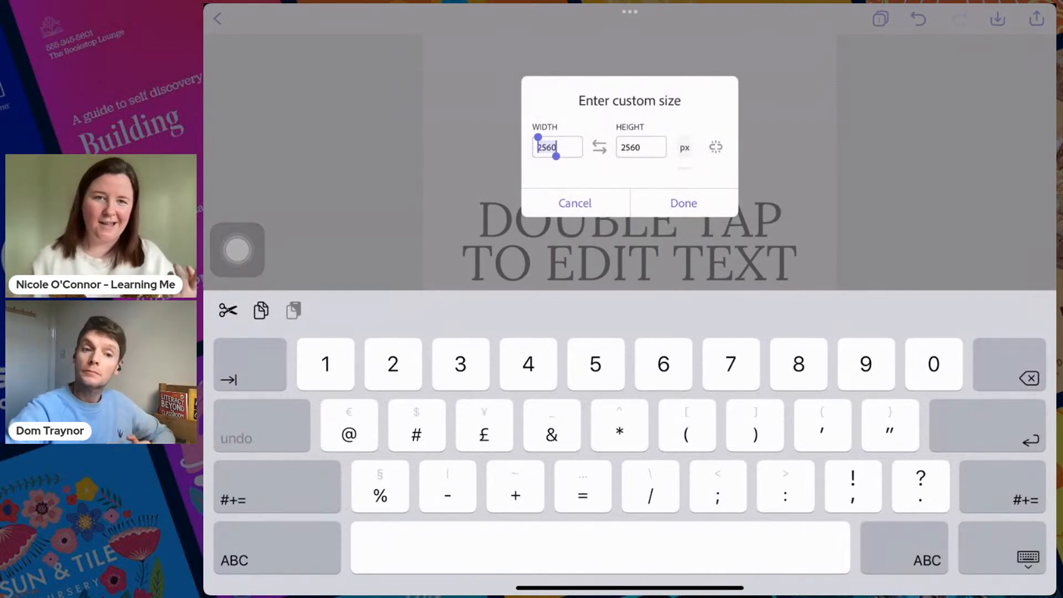
pyautogui.moveTo(685, 159); pyautogui.dragTo(684, 150)
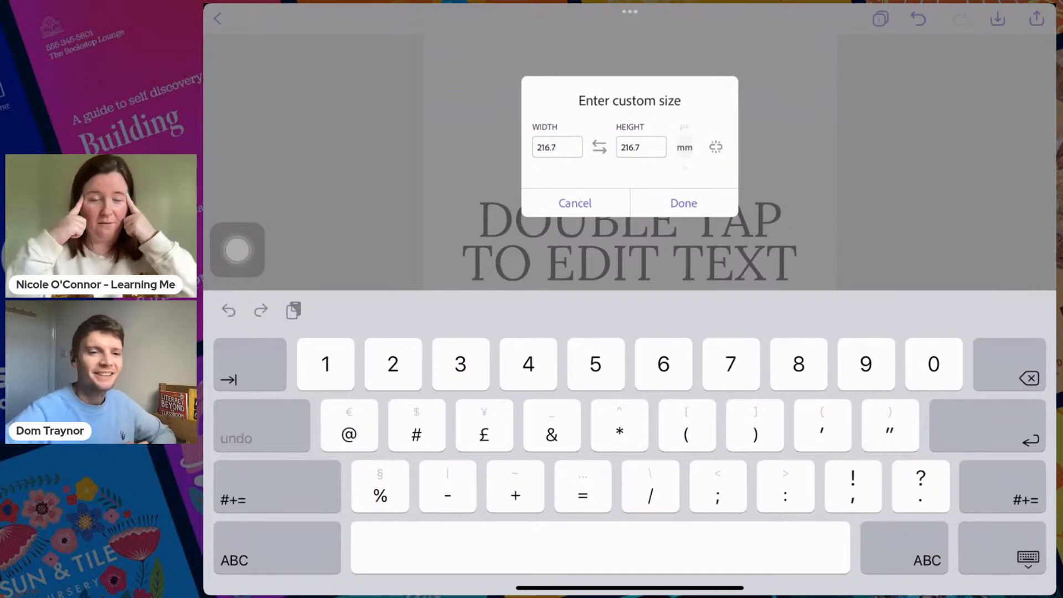
pyautogui.press('BackSpace')
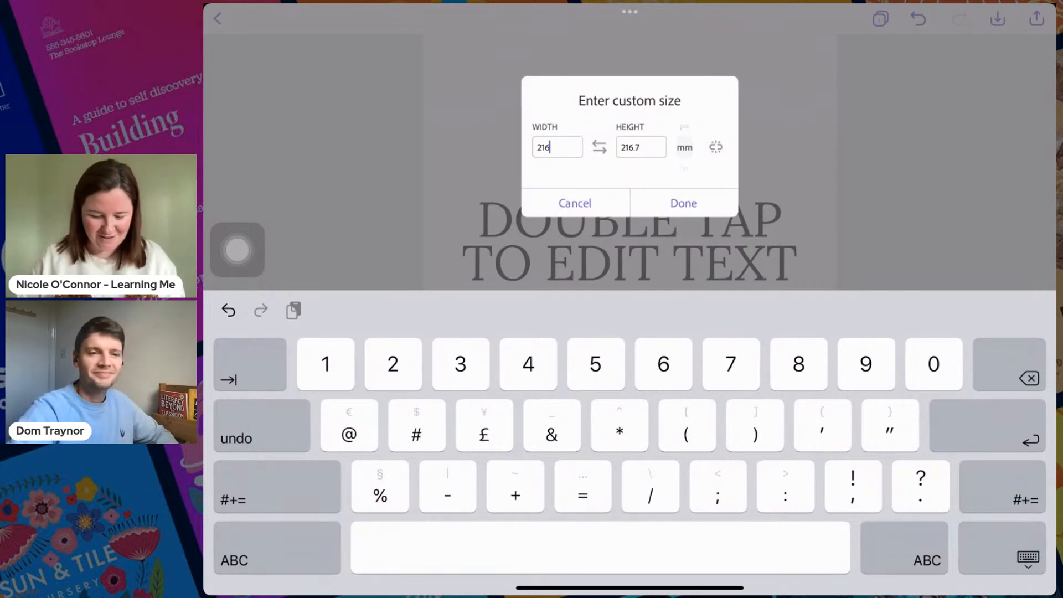
pyautogui.write('0')
pyautogui.press('BackSpace')
pyautogui.press('BackSpace')
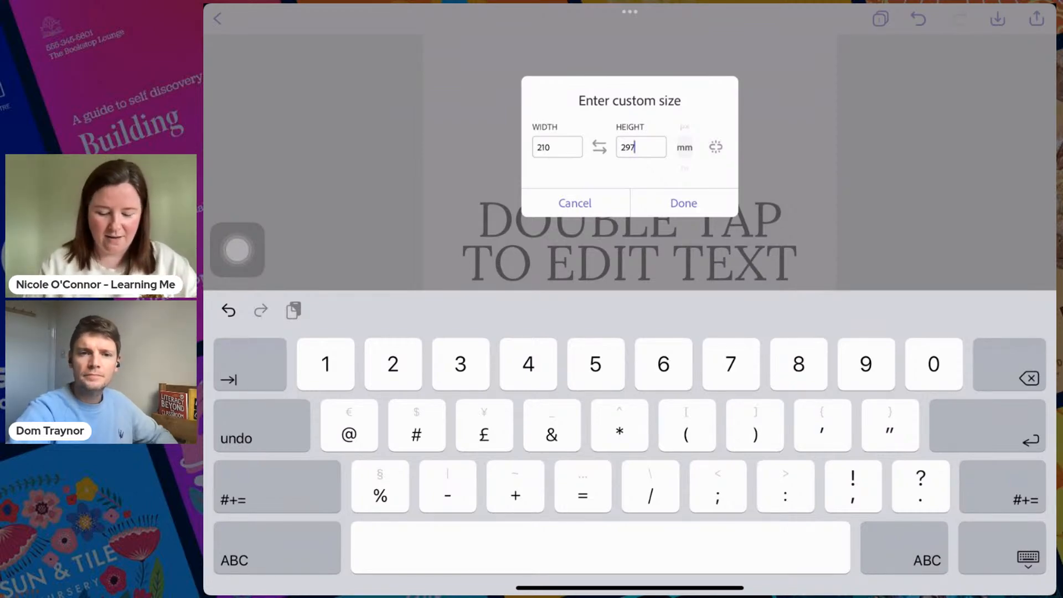
pyautogui.click(684, 203)
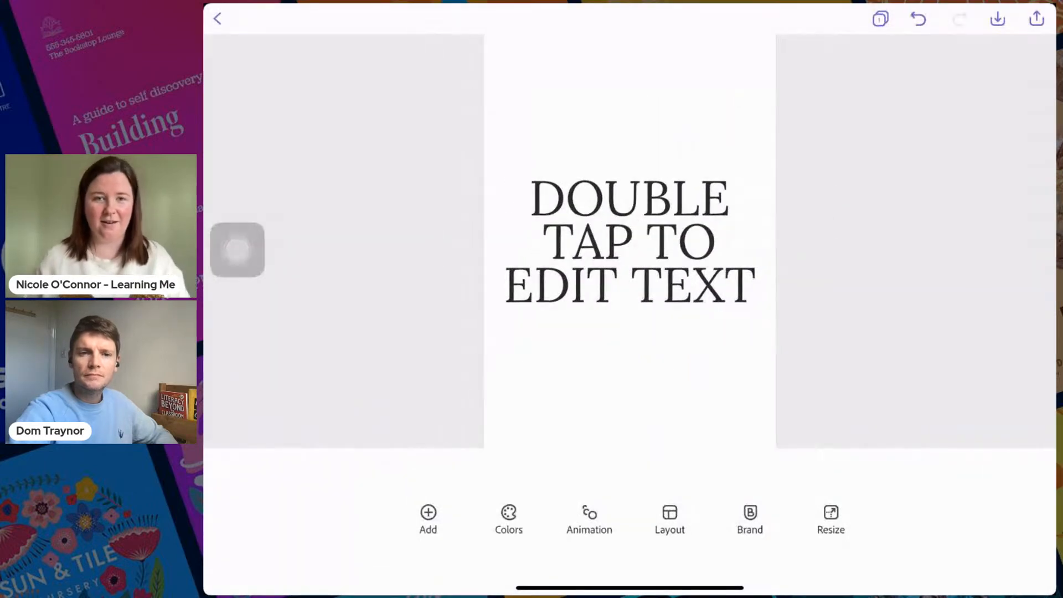
# - Delete the placeholder text from the blank page
pyautogui.click(630, 242)
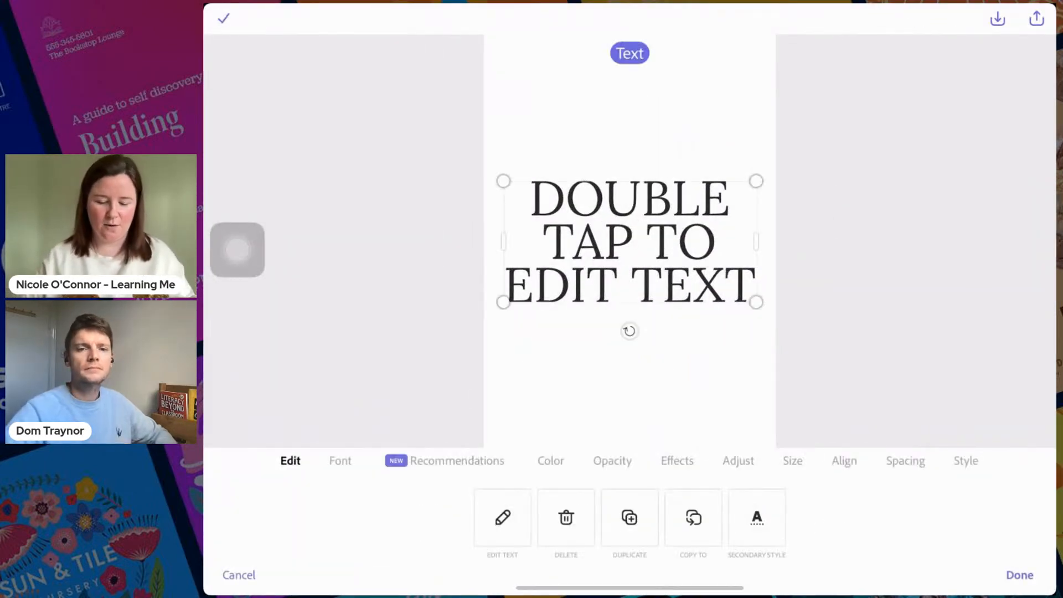
pyautogui.moveTo(237, 249); pyautogui.dragTo(426, 554)
pyautogui.click(565, 518)
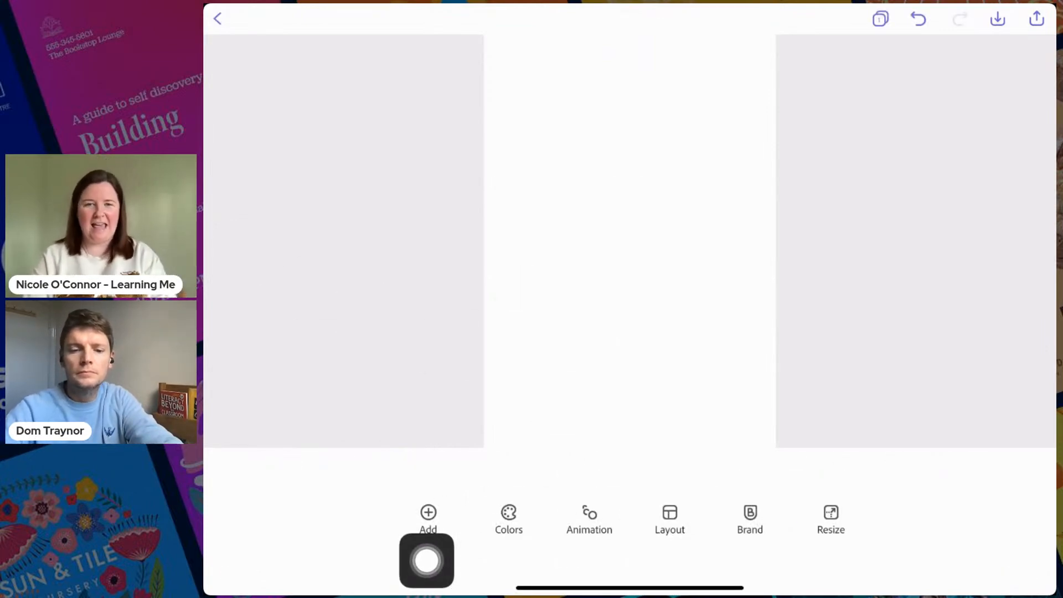
# - Colour the page background with the bright sky blue from the basic colours
pyautogui.click(629, 242)
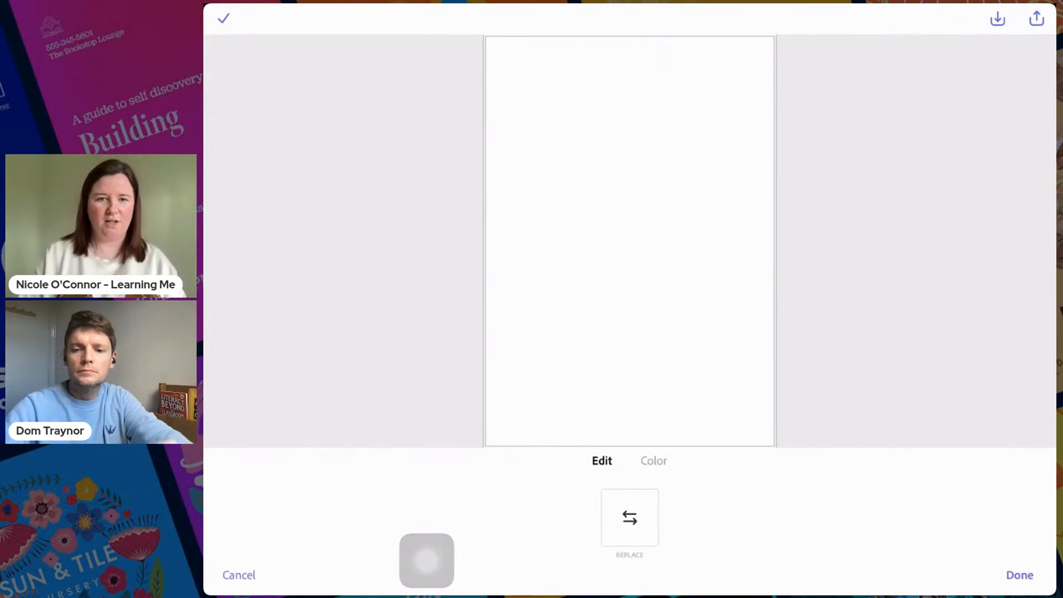
pyautogui.click(653, 461)
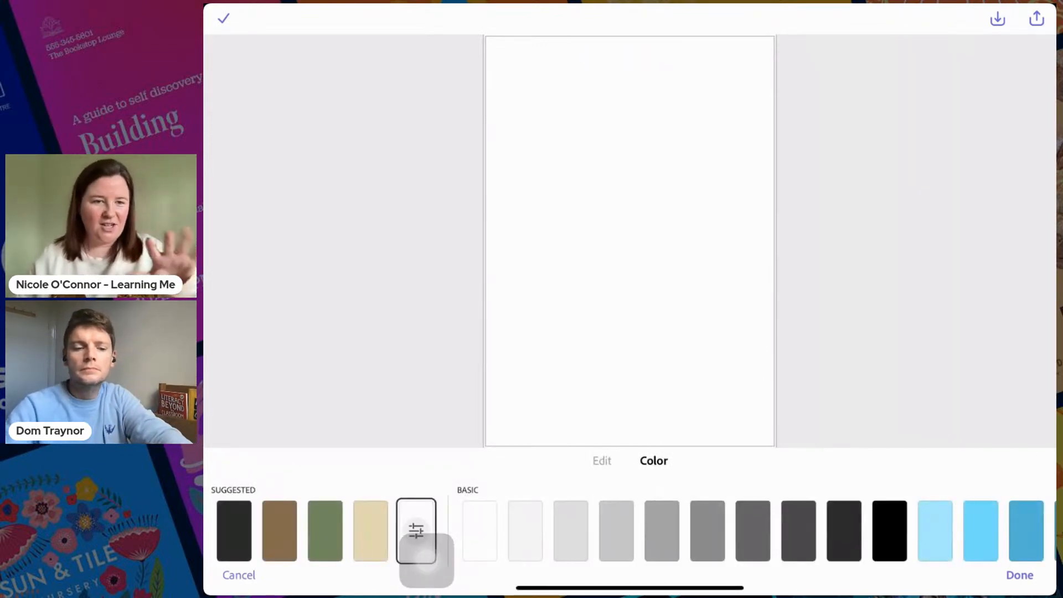
pyautogui.hscroll(5, 426, 558)
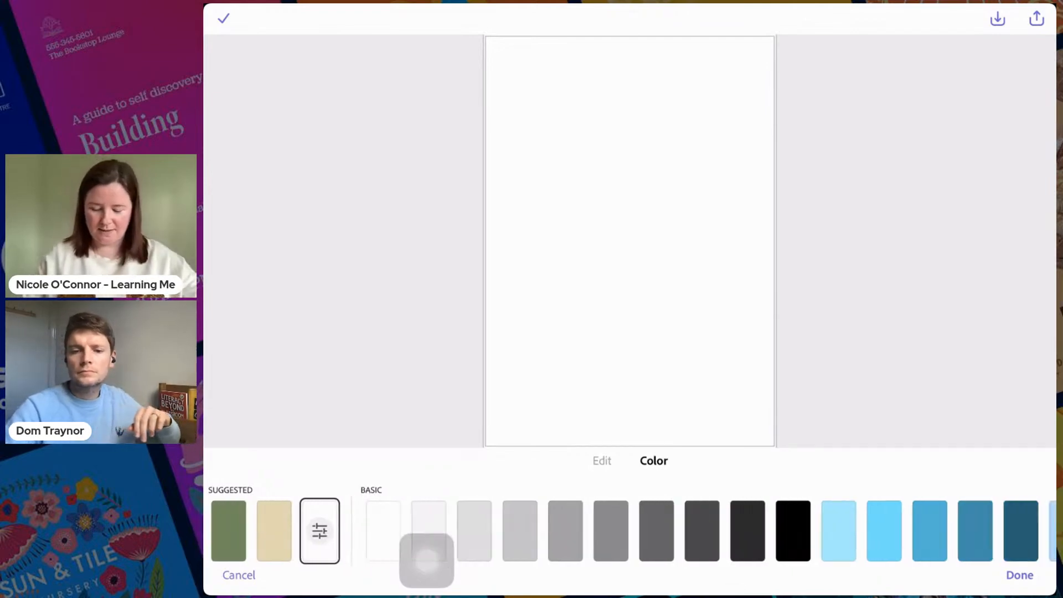
pyautogui.click(676, 531)
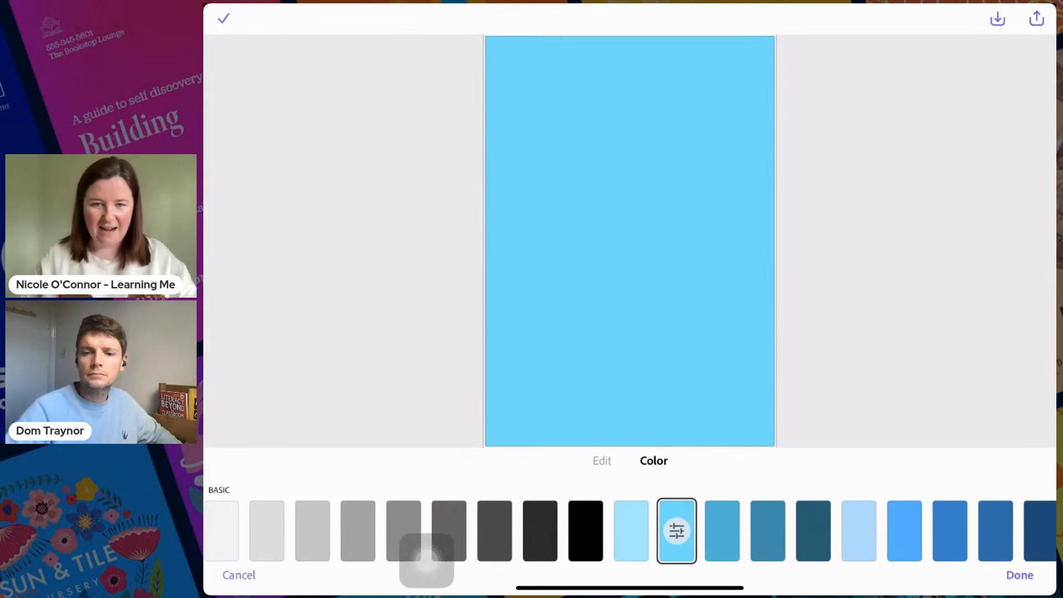
# - Customise the blue background to a slightly paler shade and accept the colour change
pyautogui.hscroll(3, 426, 558)
pyautogui.hscroll(-5, 427, 553)
pyautogui.hscroll(2, 427, 553)
pyautogui.hscroll(-3, 426, 554)
pyautogui.hscroll(3, 427, 553)
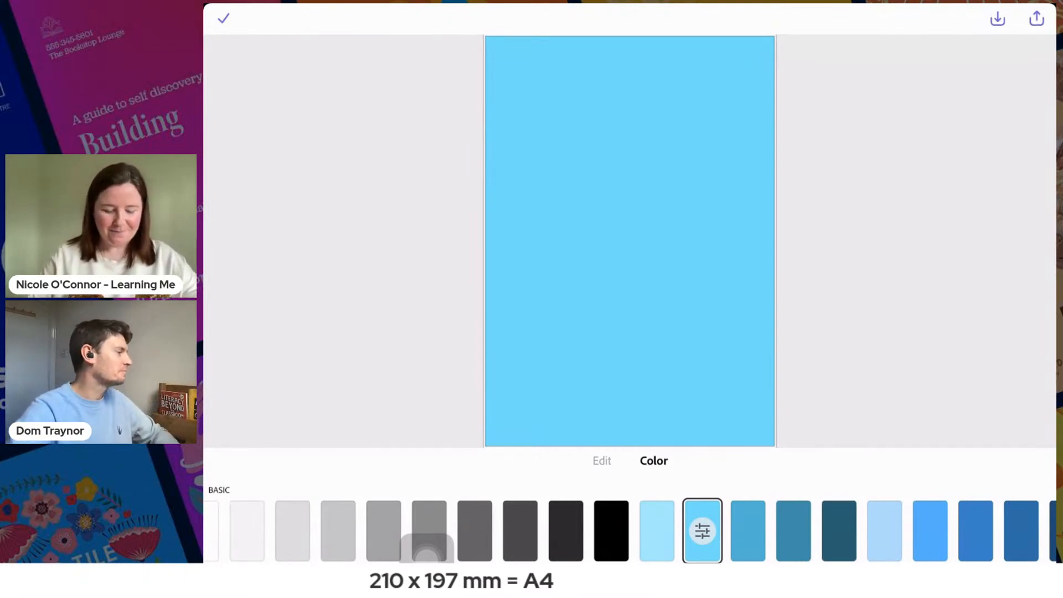
pyautogui.moveTo(721, 491); pyautogui.dragTo(1022, 451)
pyautogui.click(702, 531)
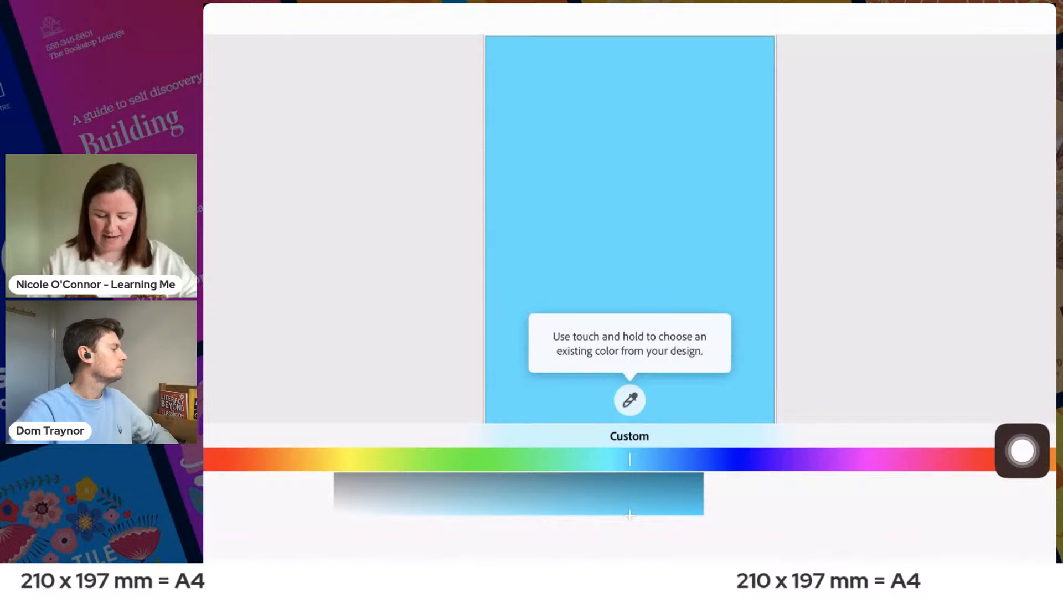
pyautogui.moveTo(629, 501); pyautogui.dragTo(676, 503)
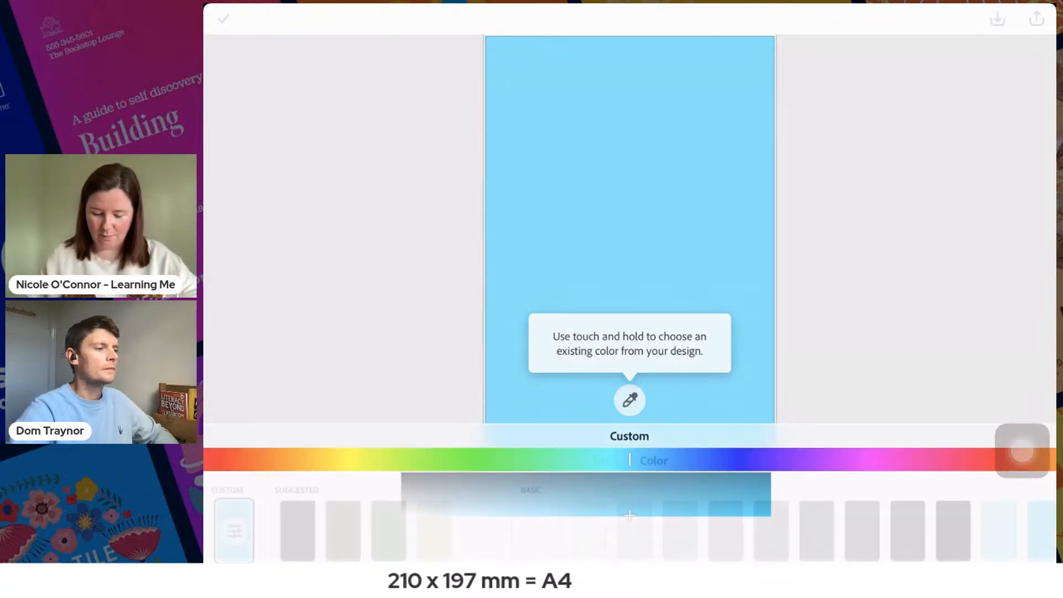
pyautogui.moveTo(1022, 451); pyautogui.dragTo(908, 374)
pyautogui.click(223, 19)
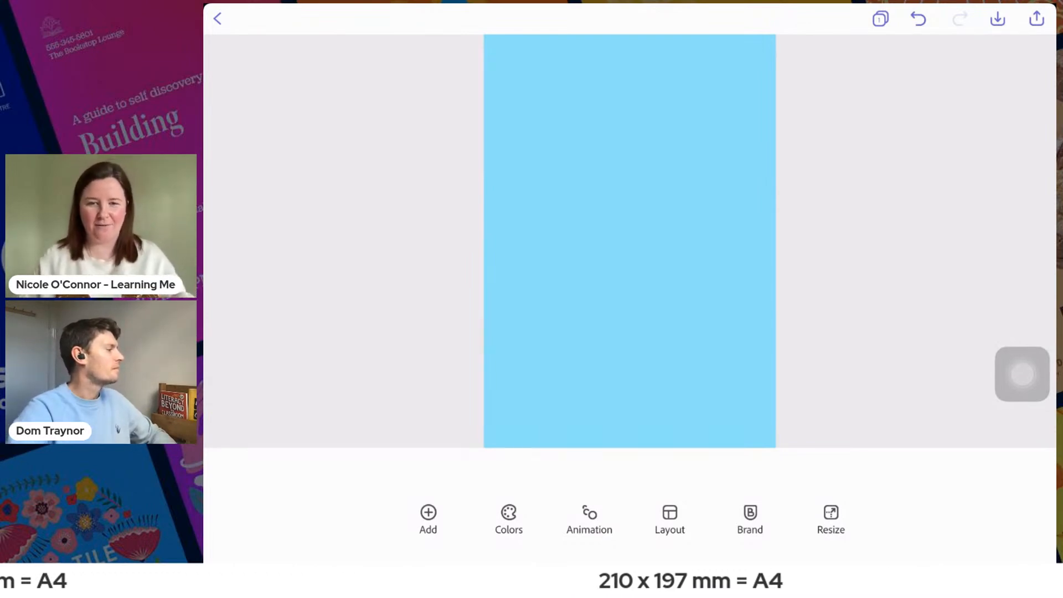
# - Start adding a shape to the page and search the shapes library for "snowman"
pyautogui.moveTo(1022, 375); pyautogui.dragTo(847, 363)
pyautogui.moveTo(1022, 365); pyautogui.dragTo(411, 452)
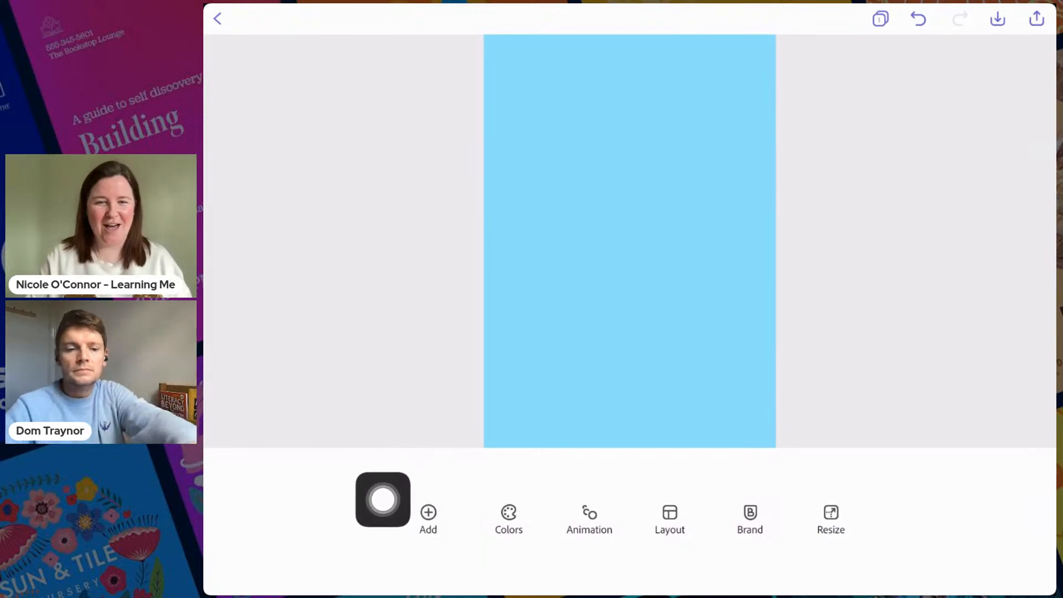
pyautogui.moveTo(382, 508); pyautogui.dragTo(376, 507)
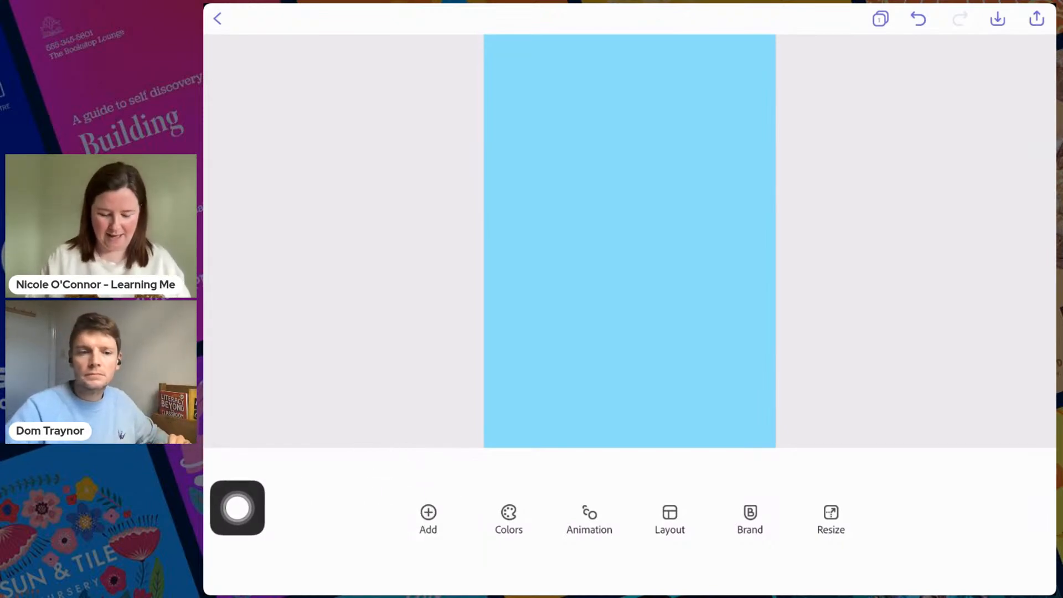
pyautogui.click(428, 519)
pyautogui.moveTo(238, 508); pyautogui.dragTo(650, 427)
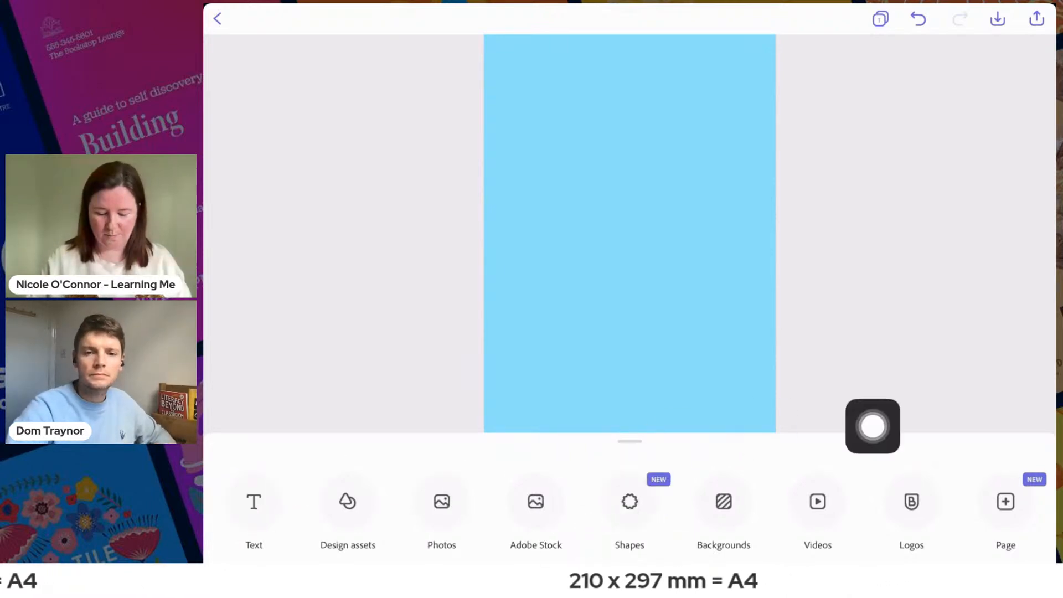
pyautogui.click(630, 441)
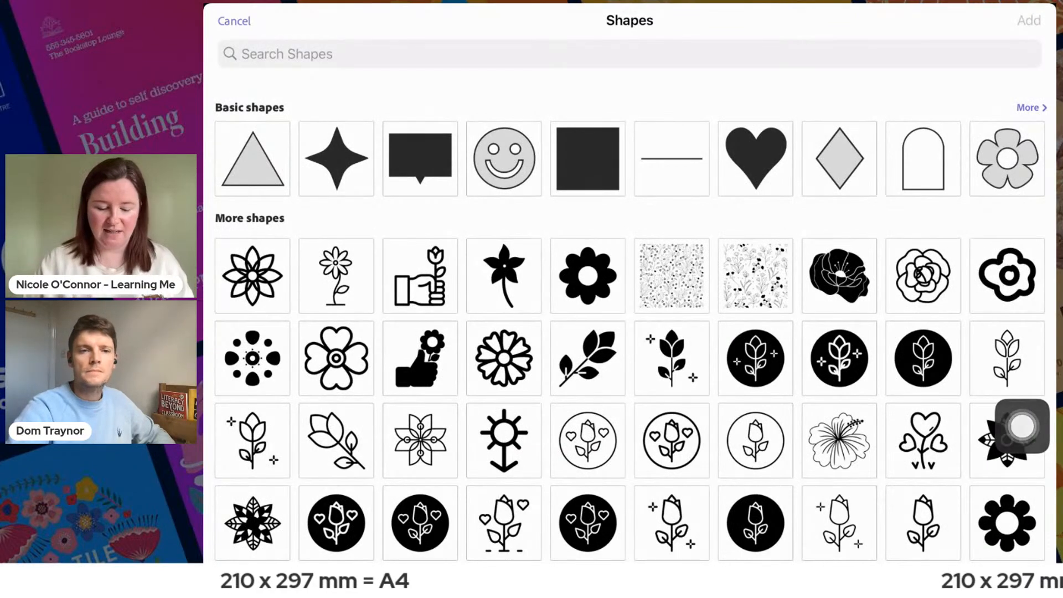
pyautogui.click(629, 53)
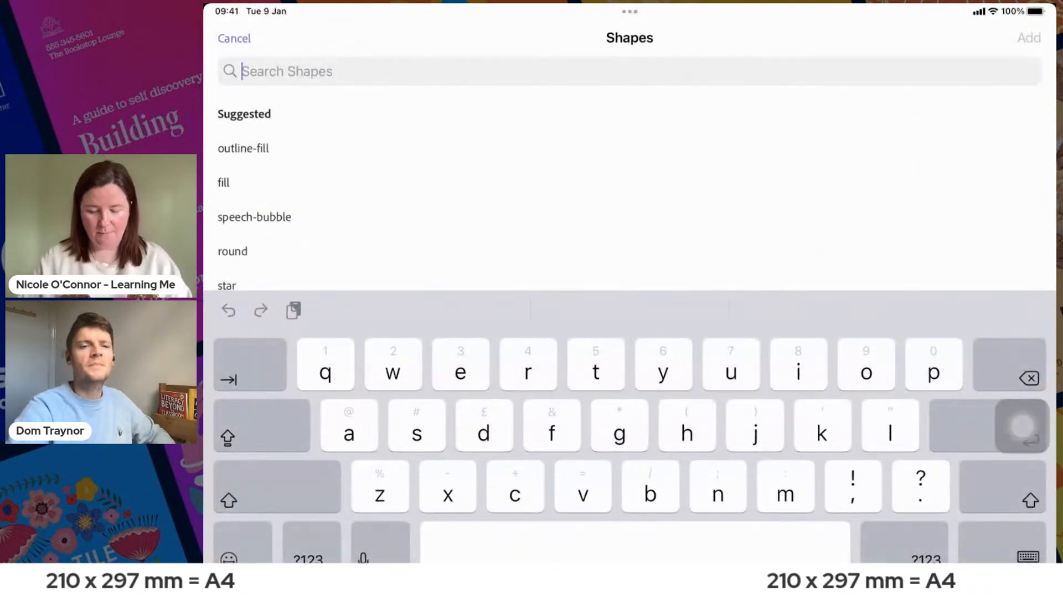
pyautogui.write('snowman')
pyautogui.press('Return')
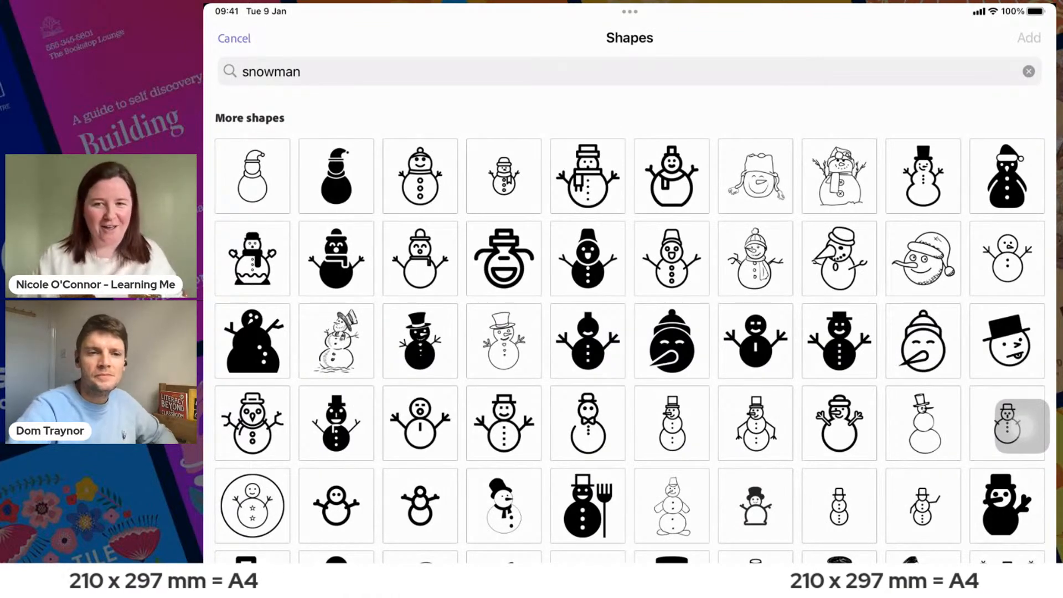
# - Add the outlined snowman with the bobble hat, stick arms and round buttons to the page
pyautogui.moveTo(1009, 426); pyautogui.dragTo(388, 64)
pyautogui.click(420, 176)
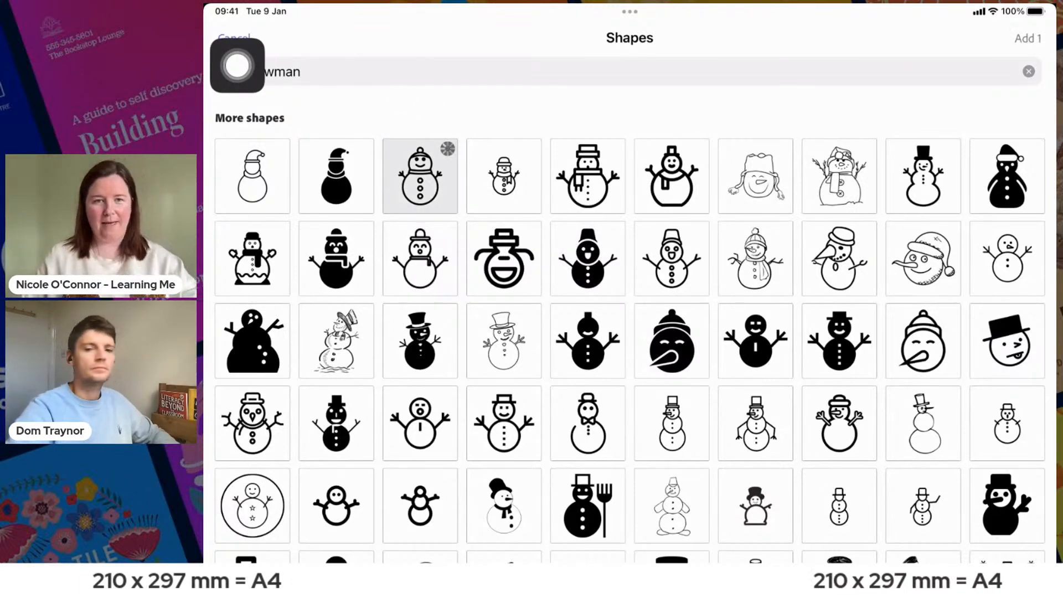
pyautogui.moveTo(237, 65); pyautogui.dragTo(1022, 79)
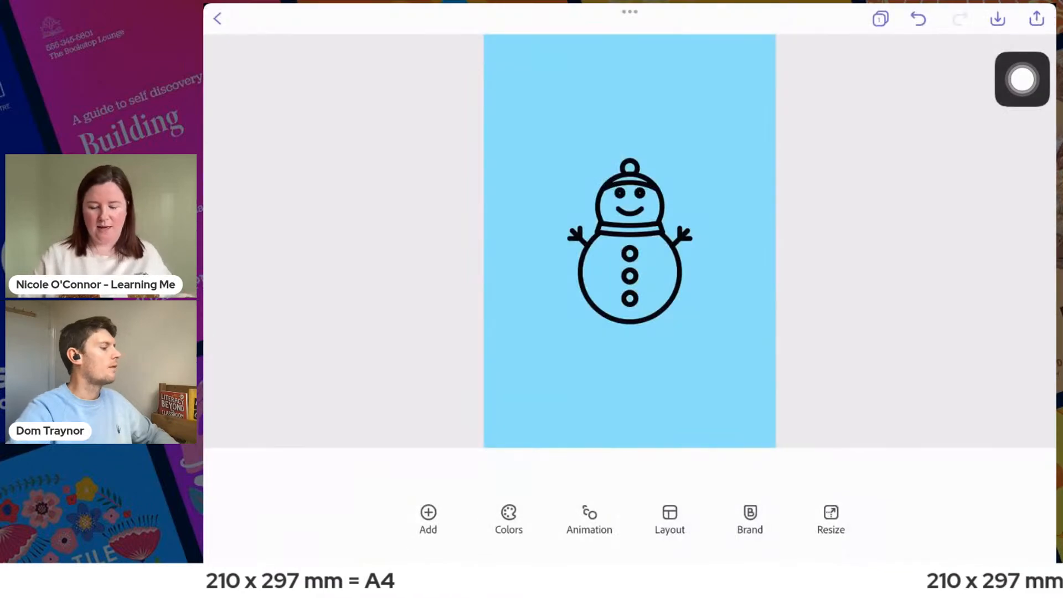
# - Colour the snowman outline on the blue page white from the basic colours
pyautogui.moveTo(1022, 79); pyautogui.dragTo(1022, 257)
pyautogui.click(630, 244)
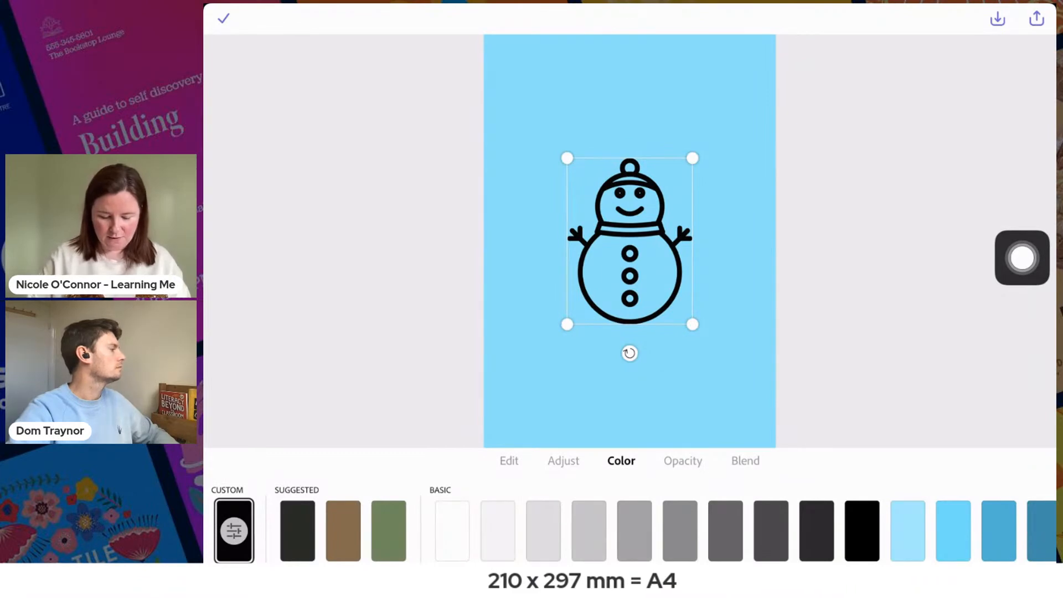
pyautogui.moveTo(1021, 257); pyautogui.dragTo(1022, 500)
pyautogui.click(453, 531)
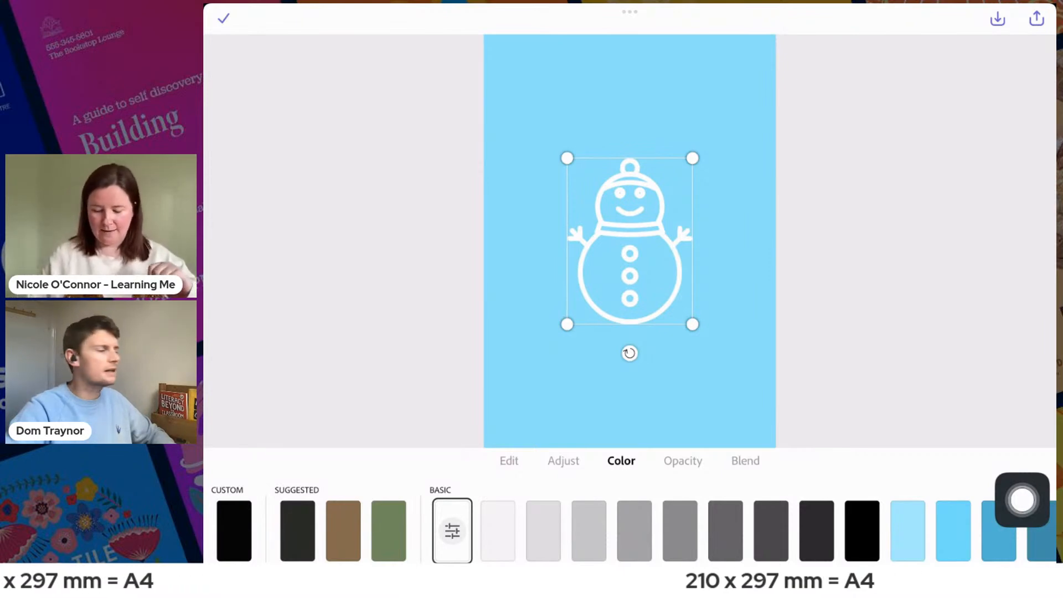
# - Duplicate the white snowman so the copy sits slightly offset from the original
pyautogui.moveTo(1022, 500); pyautogui.dragTo(498, 498)
pyautogui.click(509, 461)
pyautogui.moveTo(237, 499); pyautogui.dragTo(648, 491)
pyautogui.click(629, 517)
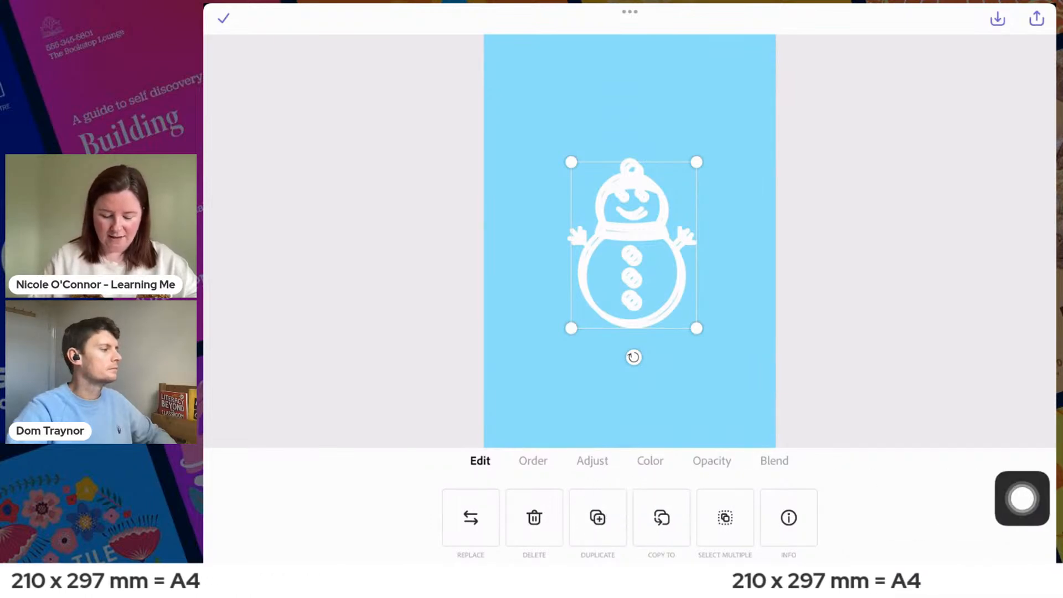
# - Colour the duplicate snowman very pale grey and send it behind the white original
pyautogui.click(650, 460)
pyautogui.click(434, 531)
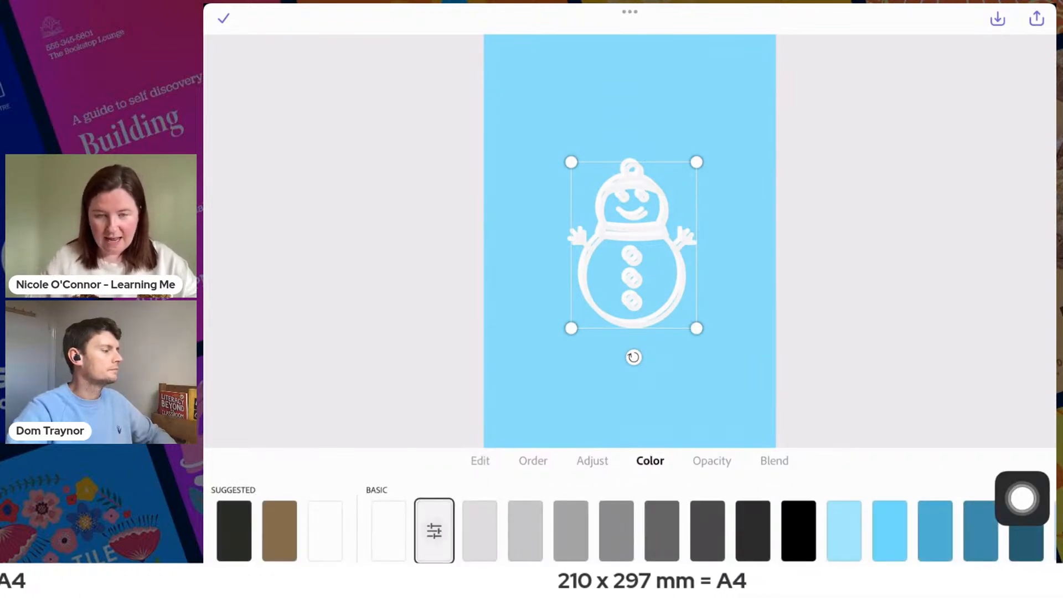
pyautogui.moveTo(1022, 499); pyautogui.dragTo(825, 557)
pyautogui.click(533, 461)
pyautogui.click(429, 516)
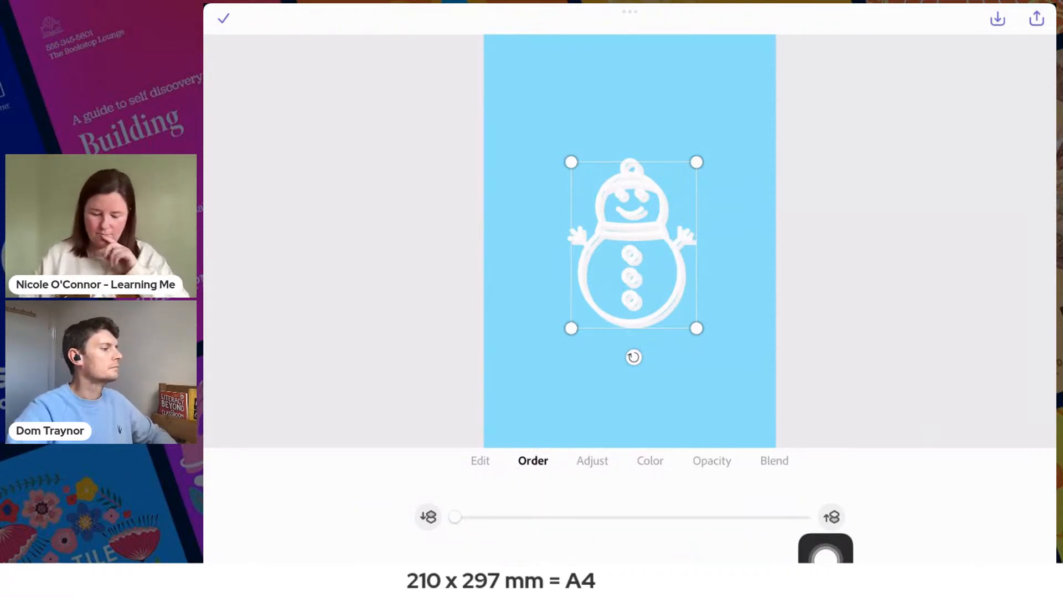
# - Darken the rear snowman to a light-to-mid grey from the basic colours as a shadow, and accept the edit
pyautogui.click(650, 461)
pyautogui.click(526, 531)
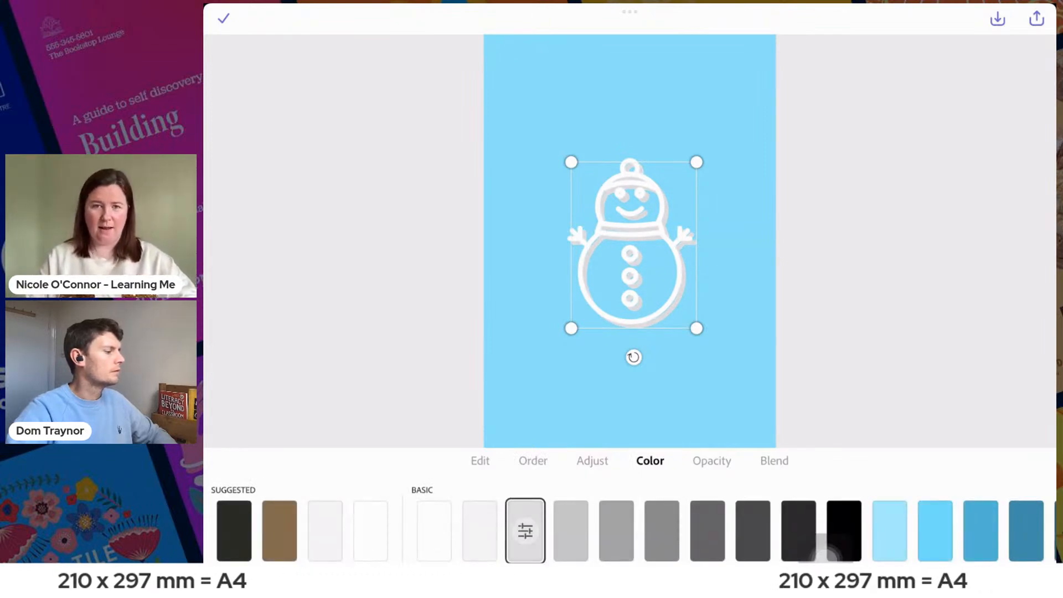
pyautogui.click(571, 531)
pyautogui.moveTo(827, 548); pyautogui.dragTo(1023, 462)
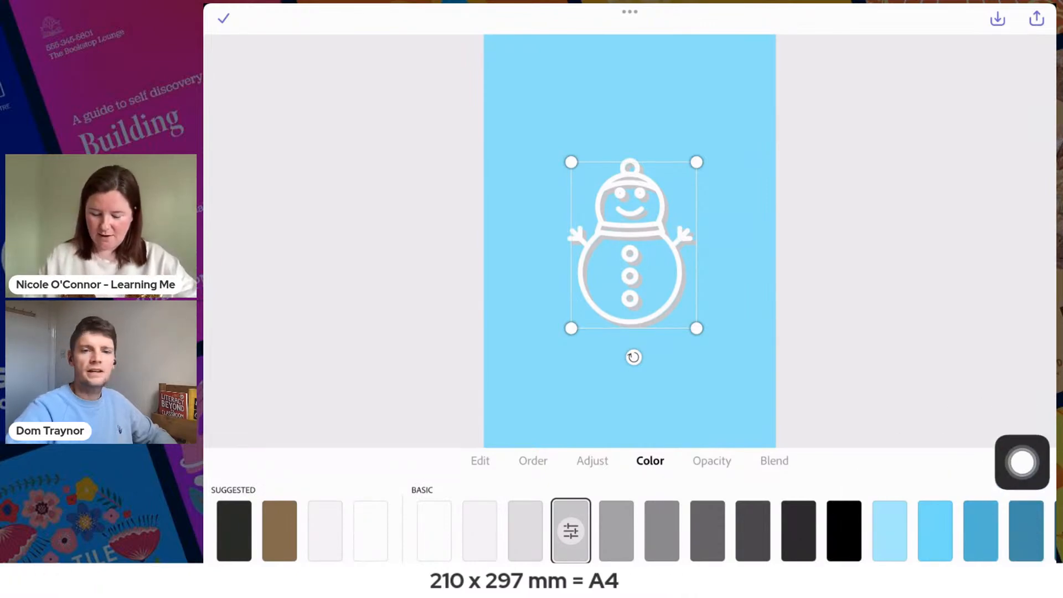
pyautogui.click(223, 18)
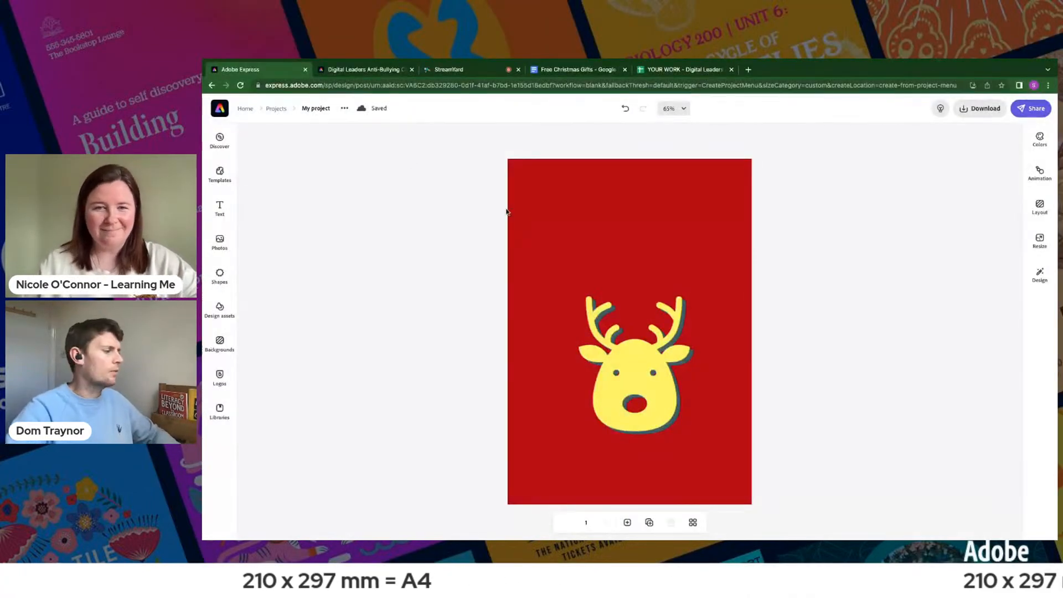
# - Undo the recent edits on the red reindeer page back to before the coral arc was added
pyautogui.click(625, 109)
pyautogui.click(626, 109)
pyautogui.click(626, 109)
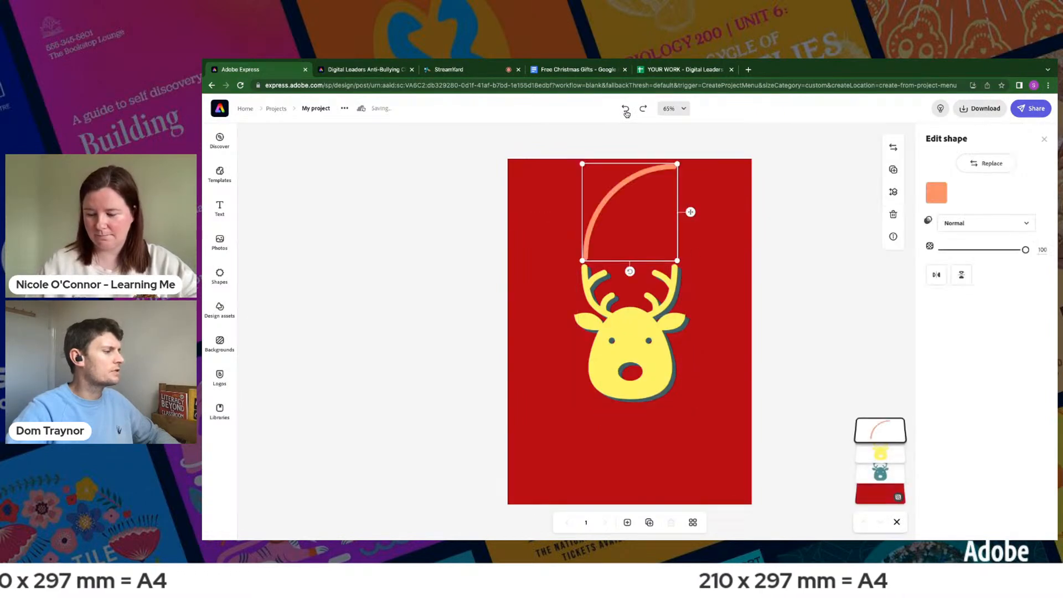
pyautogui.click(625, 109)
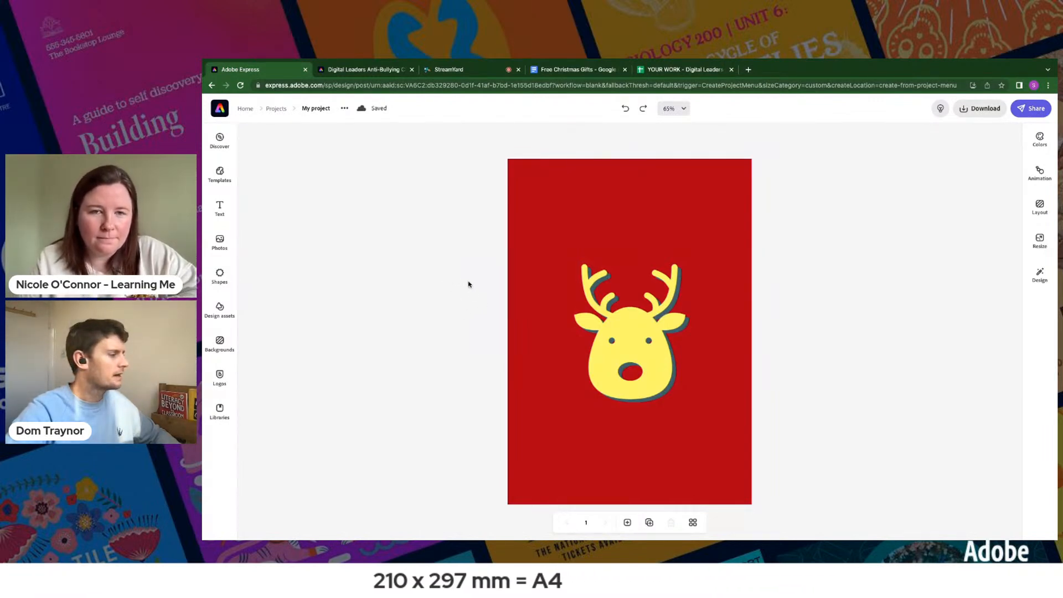
# - Select both reindeer layers together, nudge them down the page in small increments, and deselect them
pyautogui.moveTo(511, 292); pyautogui.dragTo(703, 396)
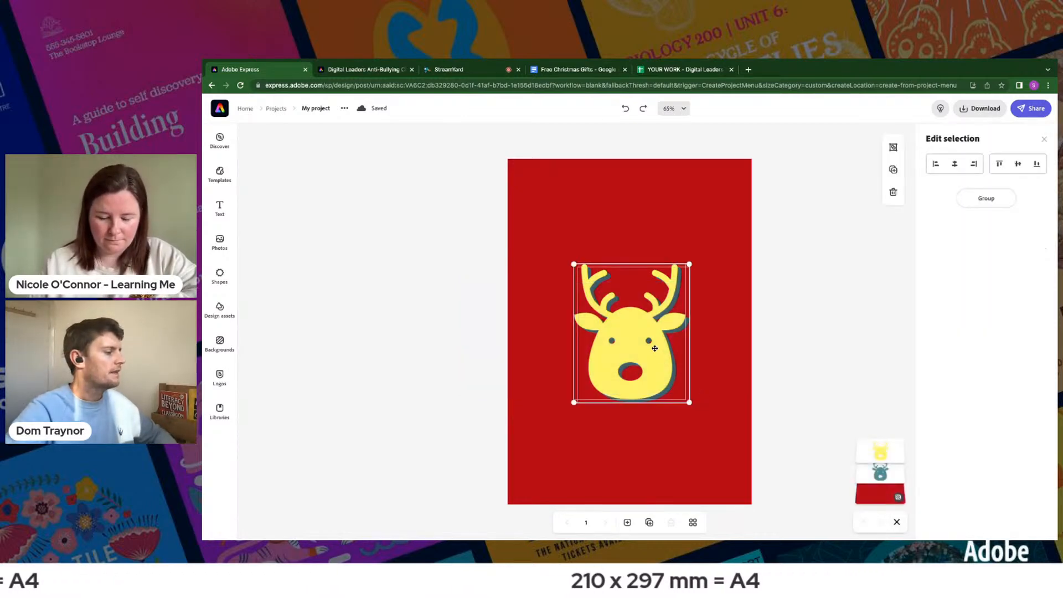
pyautogui.press('Down')
pyautogui.press('Down')
pyautogui.press('Down')
pyautogui.press('Down')
pyautogui.press('Down')
pyautogui.press('Down')
pyautogui.press('Down')
pyautogui.press('Down')
pyautogui.press('Down')
pyautogui.press('Down')
pyautogui.press('Down')
pyautogui.press('Down')
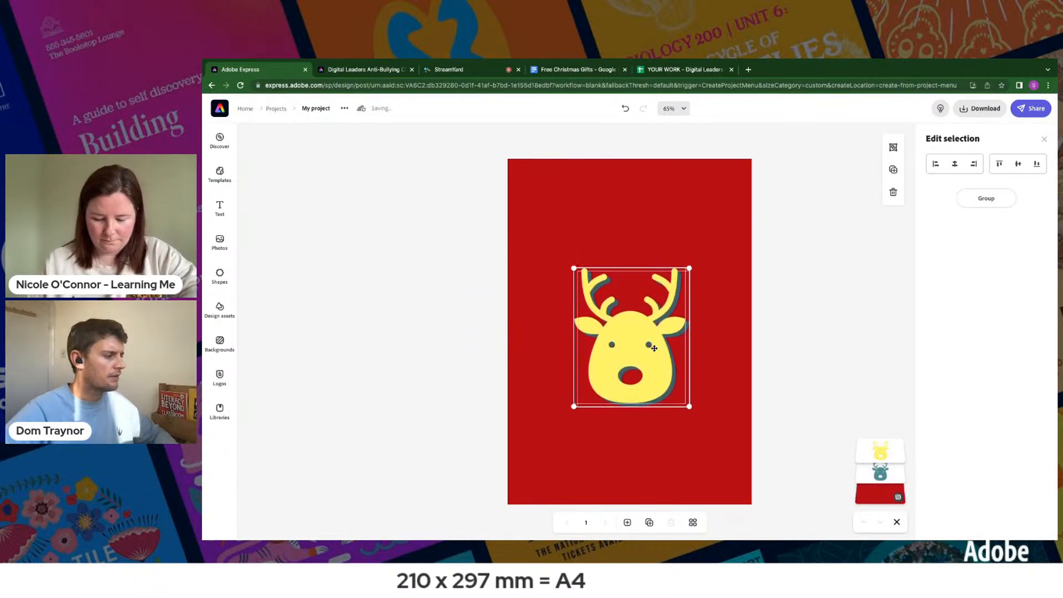
pyautogui.press('Down')
pyautogui.press('Down')
pyautogui.press('Down')
pyautogui.press('Down')
pyautogui.press('Down')
pyautogui.press('Down')
pyautogui.press('Down')
pyautogui.press('Down')
pyautogui.press('Down')
pyautogui.press('Down')
pyautogui.press('Down')
pyautogui.press('Down')
pyautogui.press('Down')
pyautogui.press('Down')
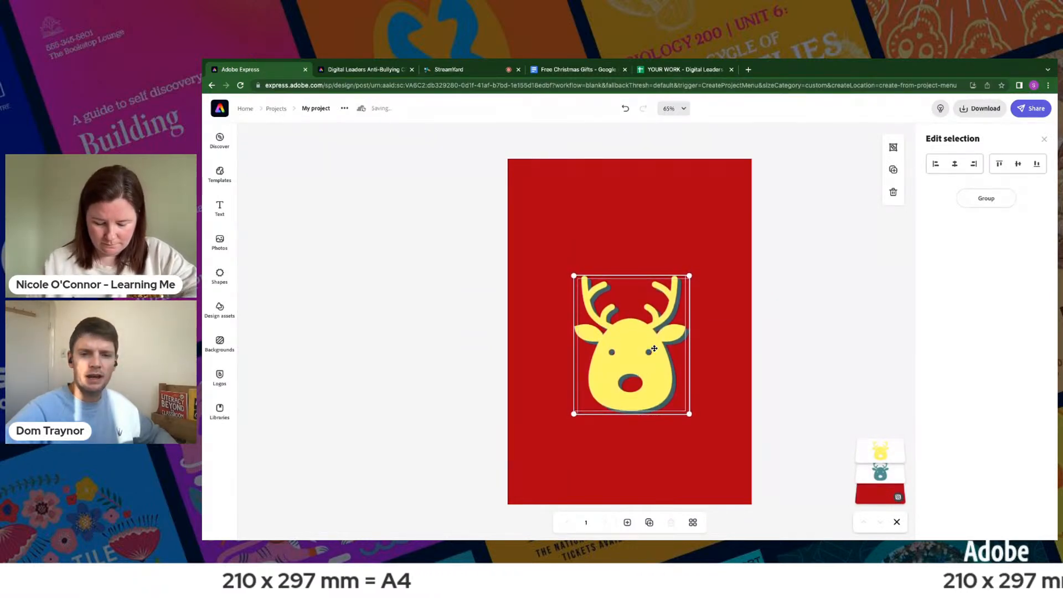
pyautogui.press('Down')
pyautogui.press('Down')
pyautogui.press('Down')
pyautogui.press('Down')
pyautogui.press('Down')
pyautogui.press('Down')
pyautogui.press('Down')
pyautogui.press('Down')
pyautogui.press('Down')
pyautogui.press('Down')
pyautogui.press('Down')
pyautogui.press('Down')
pyautogui.press('Down')
pyautogui.press('Down')
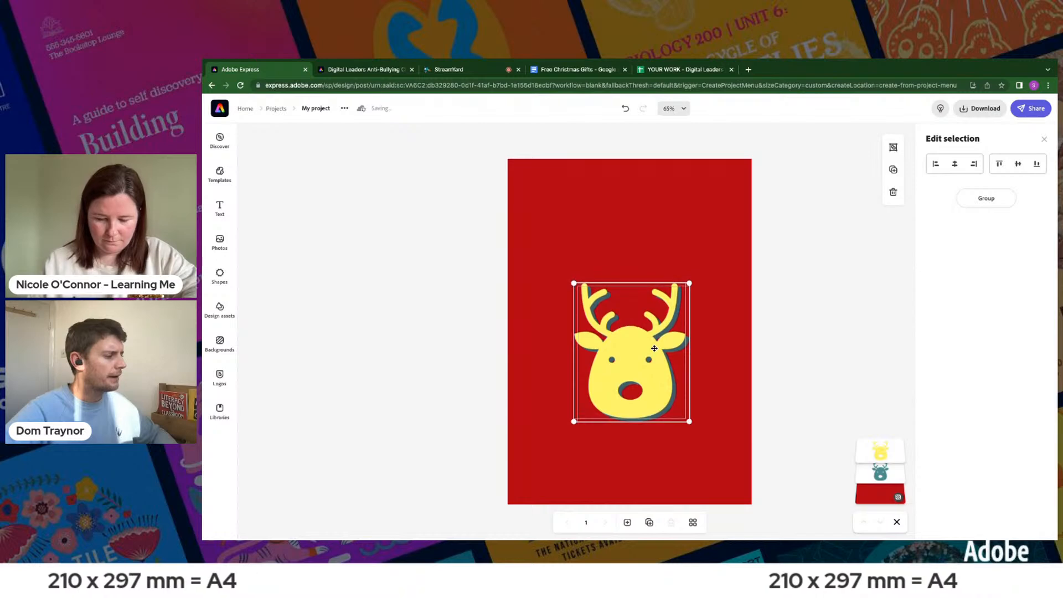
pyautogui.press('Down')
pyautogui.press('Down')
pyautogui.press('Down')
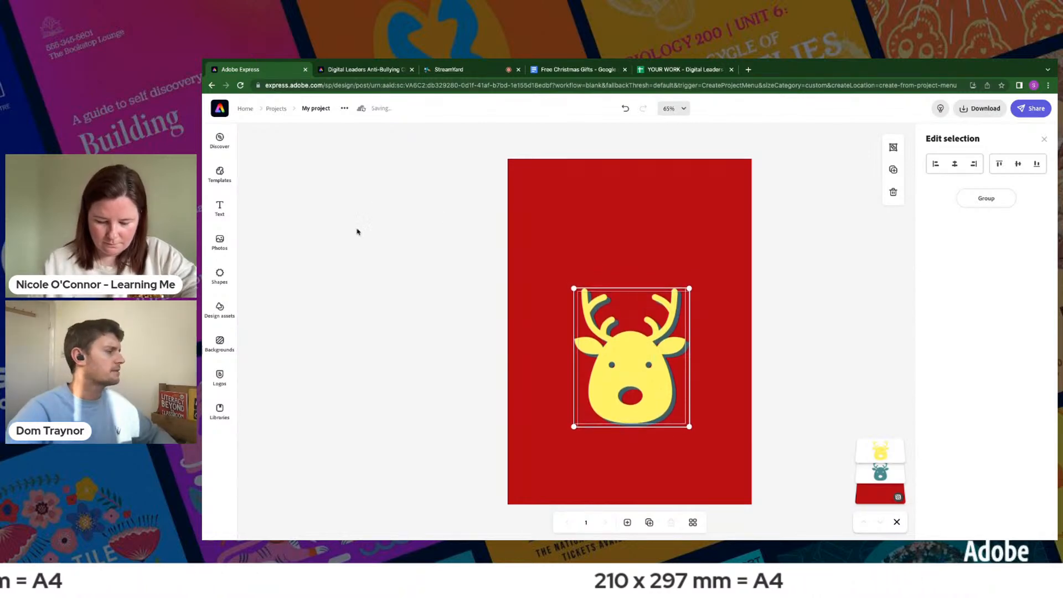
pyautogui.click(406, 268)
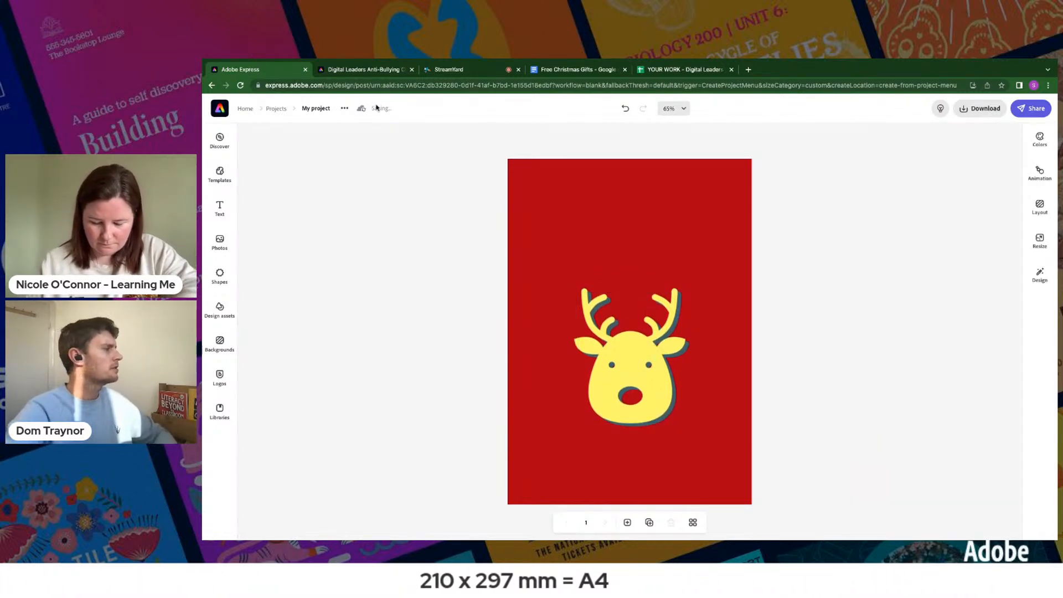
# - Switch to the Christmas challenge page, examine the enlarged Challenge 1 example poster, and return to the reindeer project
pyautogui.click(370, 70)
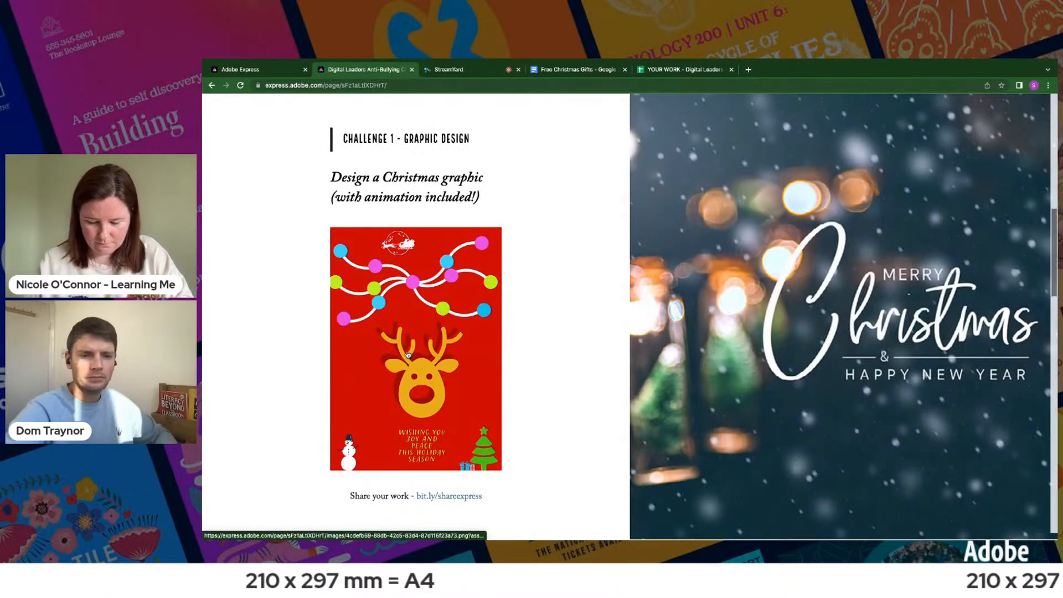
pyautogui.click(407, 354)
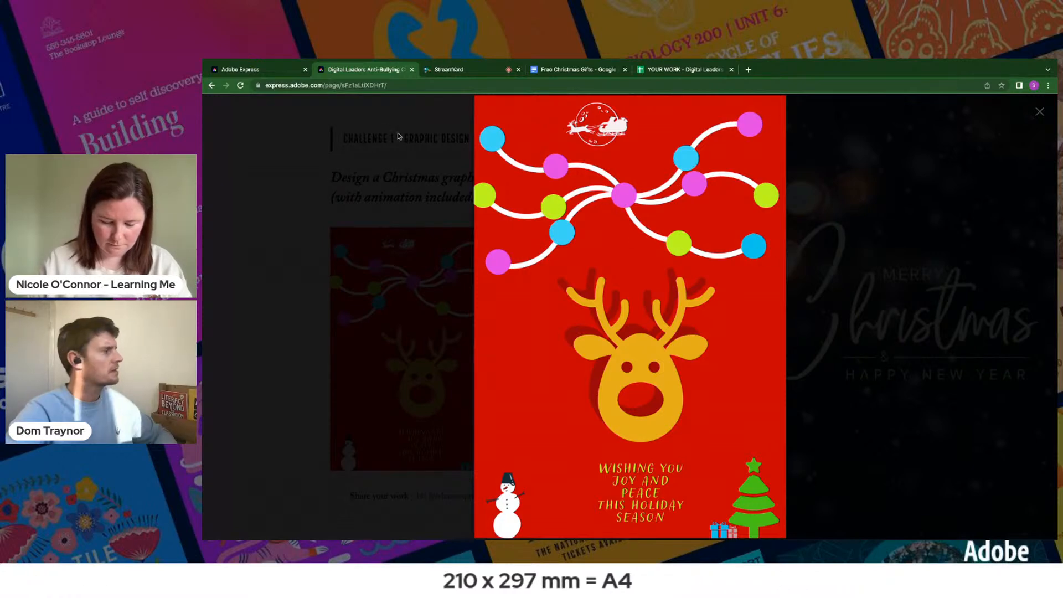
pyautogui.click(264, 72)
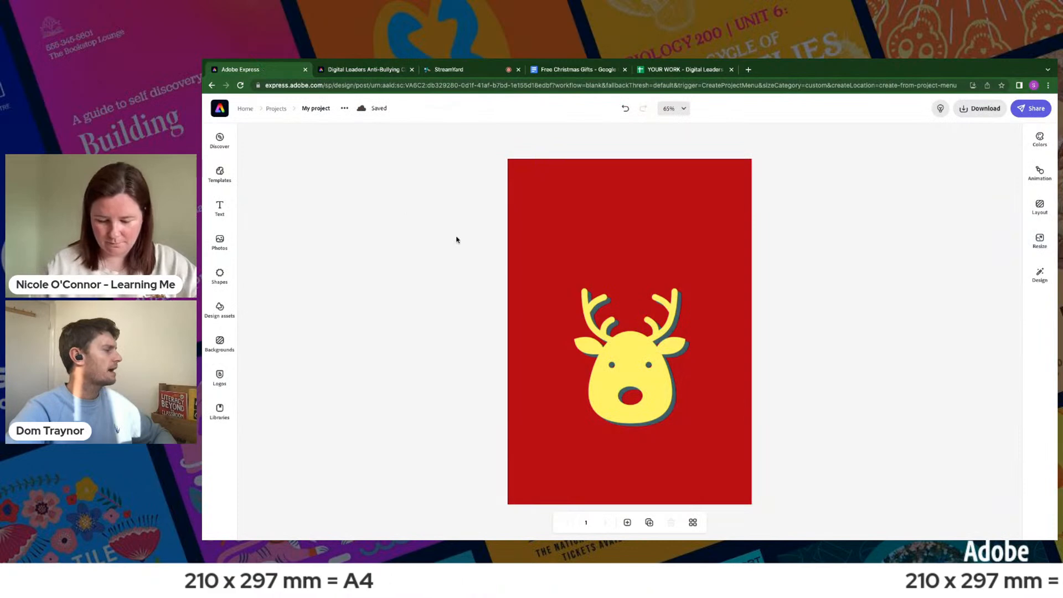
# - Browse the "curve" shapes and add the sagging curve with solid round ends to the reindeer page
pyautogui.click(219, 274)
pyautogui.scroll(-8, 302, 394)
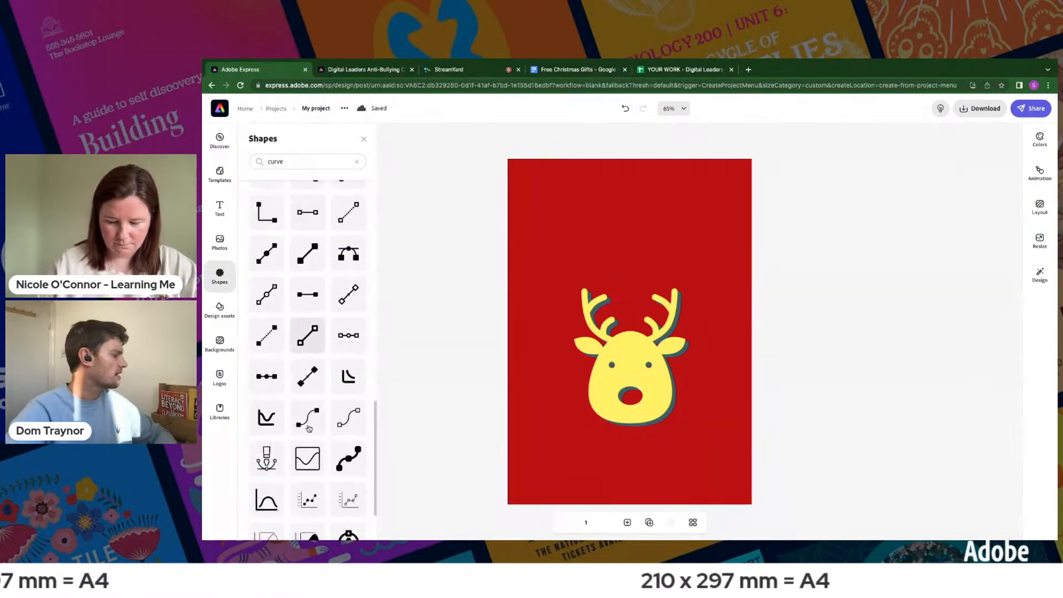
pyautogui.scroll(-4, 308, 428)
pyautogui.scroll(15, 308, 428)
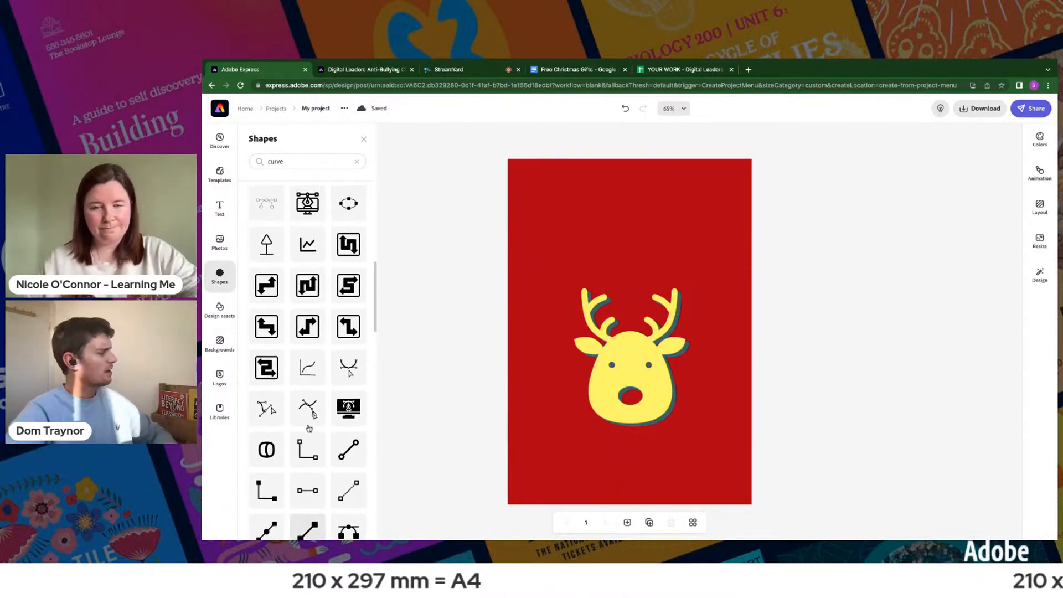
pyautogui.scroll(1, 308, 428)
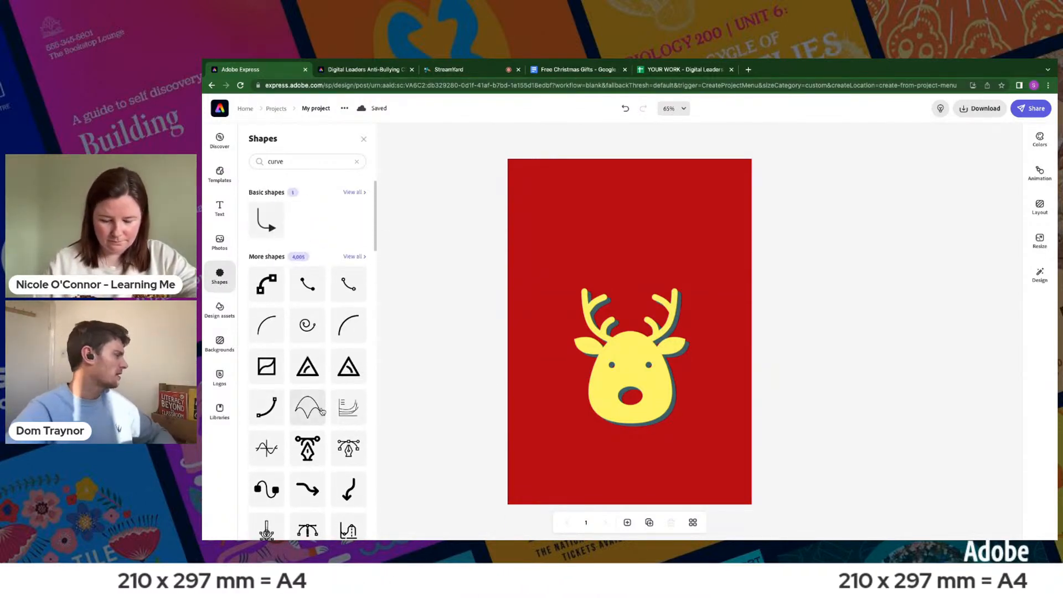
pyautogui.click(309, 285)
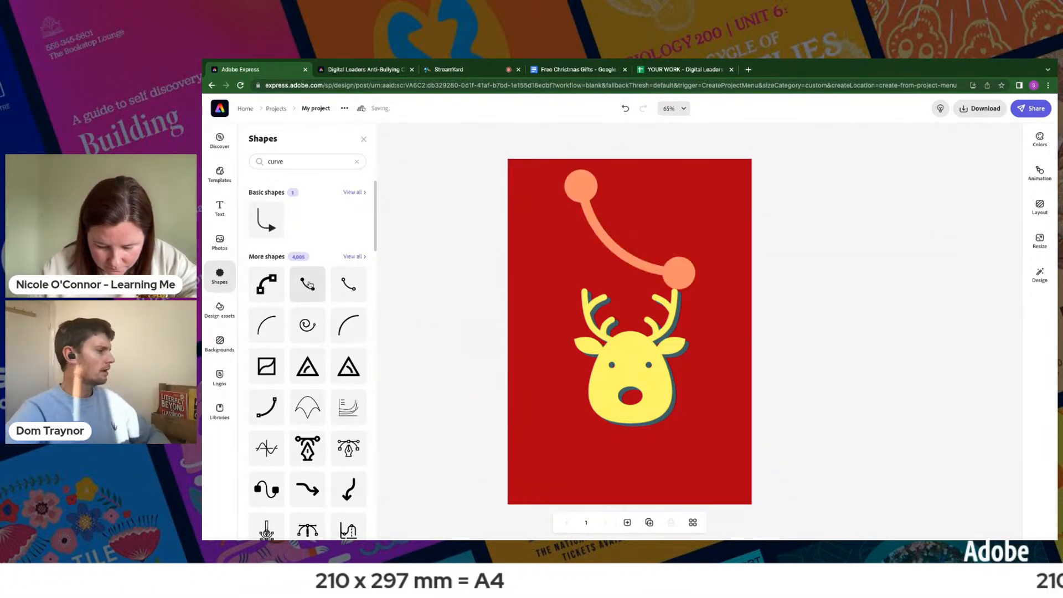
# - Recolour the new curve with the custom off-white #FDFCFB
pyautogui.click(577, 193)
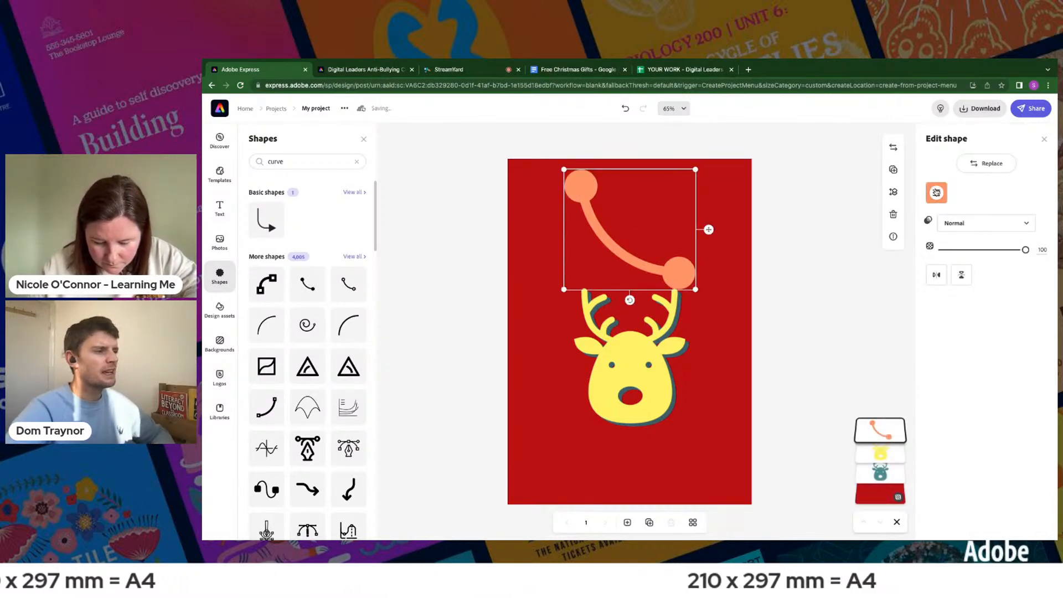
pyautogui.click(936, 192)
pyautogui.moveTo(994, 330); pyautogui.dragTo(940, 330)
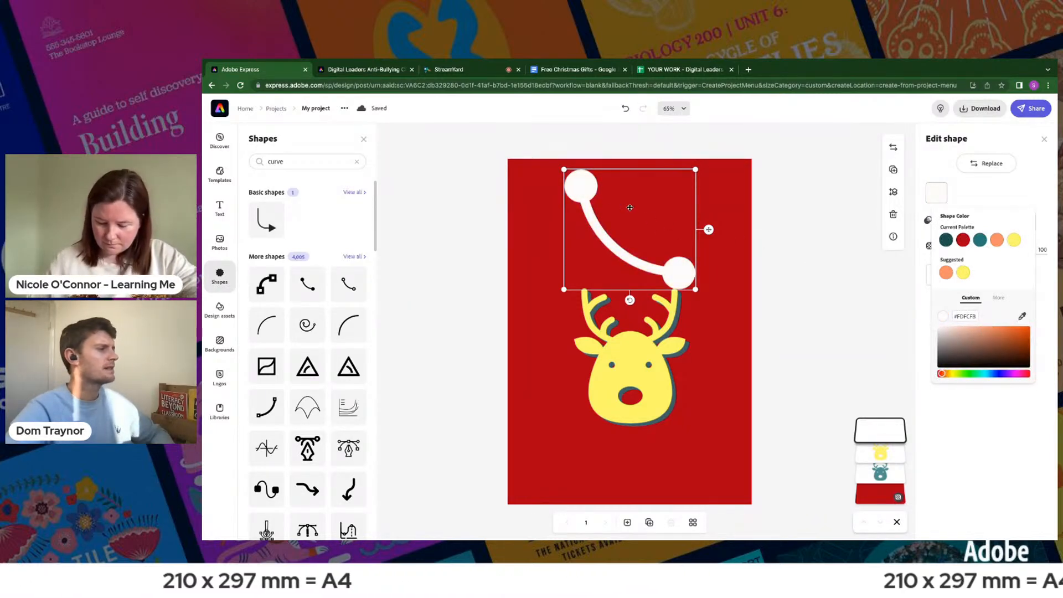
# - Shrink and rotate the white curve and place it above the reindeer, running off the page's left edge like a string of lights
pyautogui.moveTo(686, 172); pyautogui.dragTo(596, 197)
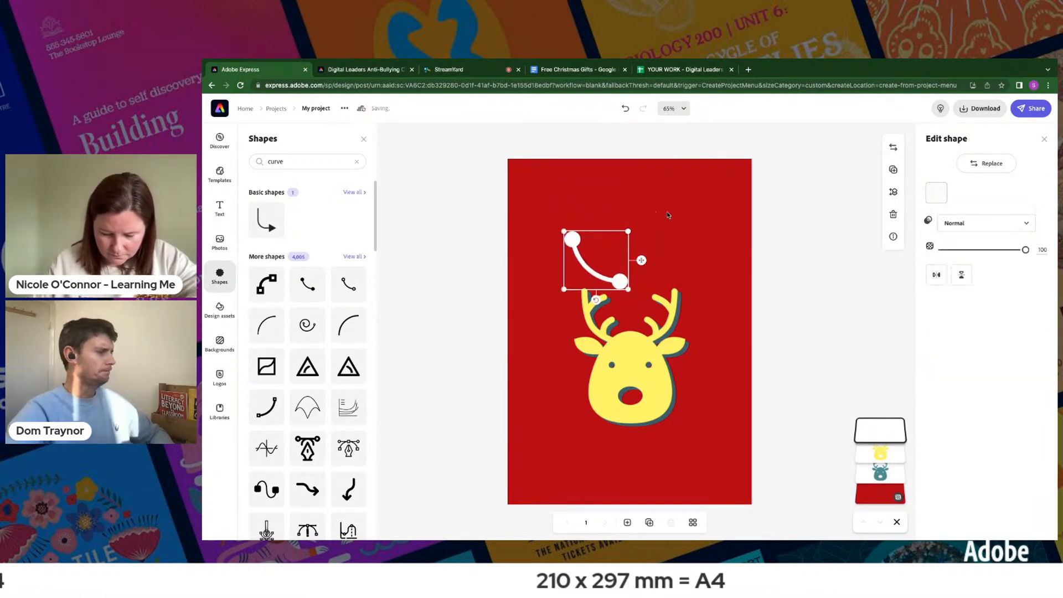
pyautogui.moveTo(601, 300); pyautogui.dragTo(587, 214)
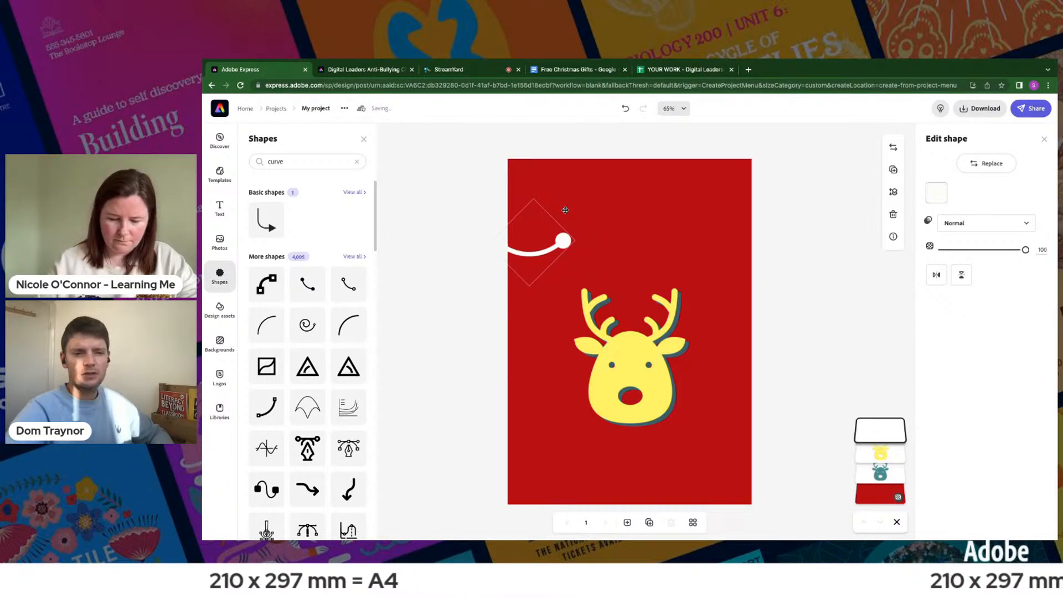
pyautogui.moveTo(564, 210); pyautogui.dragTo(564, 210)
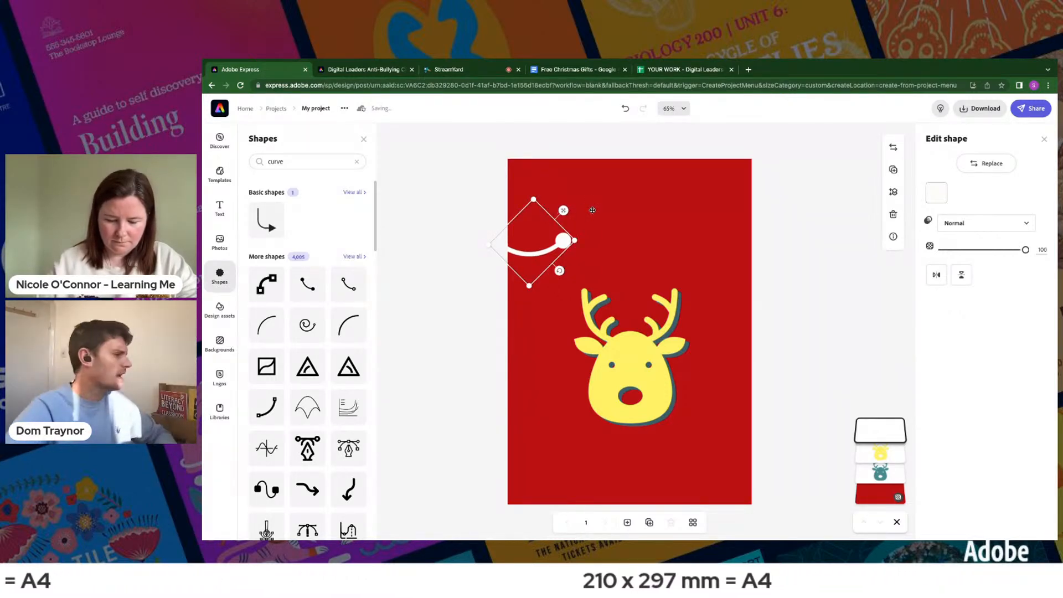
# - Duplicate the white curve, join the copy to the first one's round end, and rotate it slightly upward
pyautogui.click(893, 171)
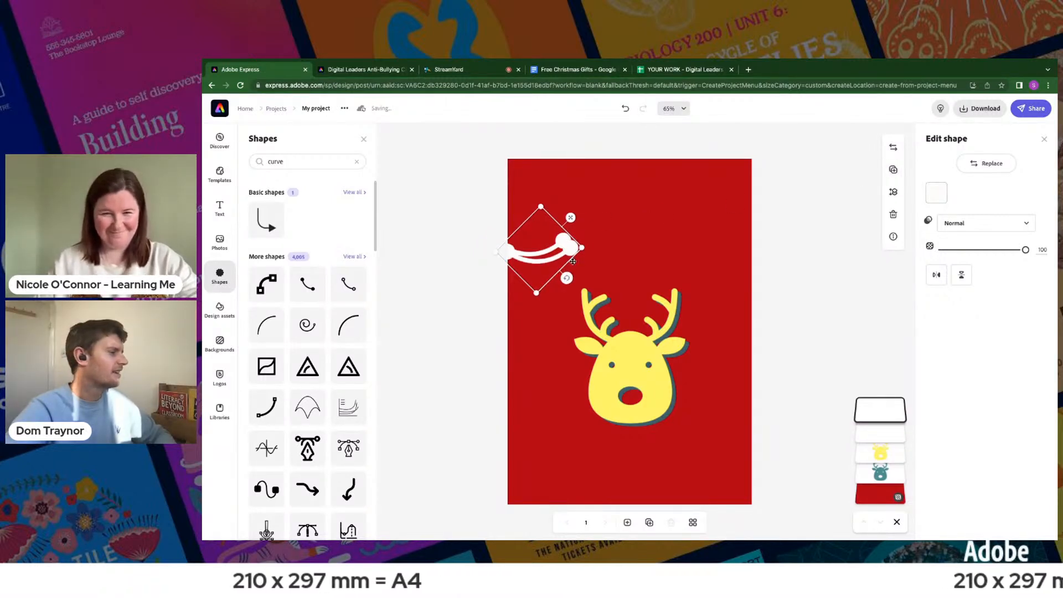
pyautogui.moveTo(570, 216); pyautogui.dragTo(629, 205)
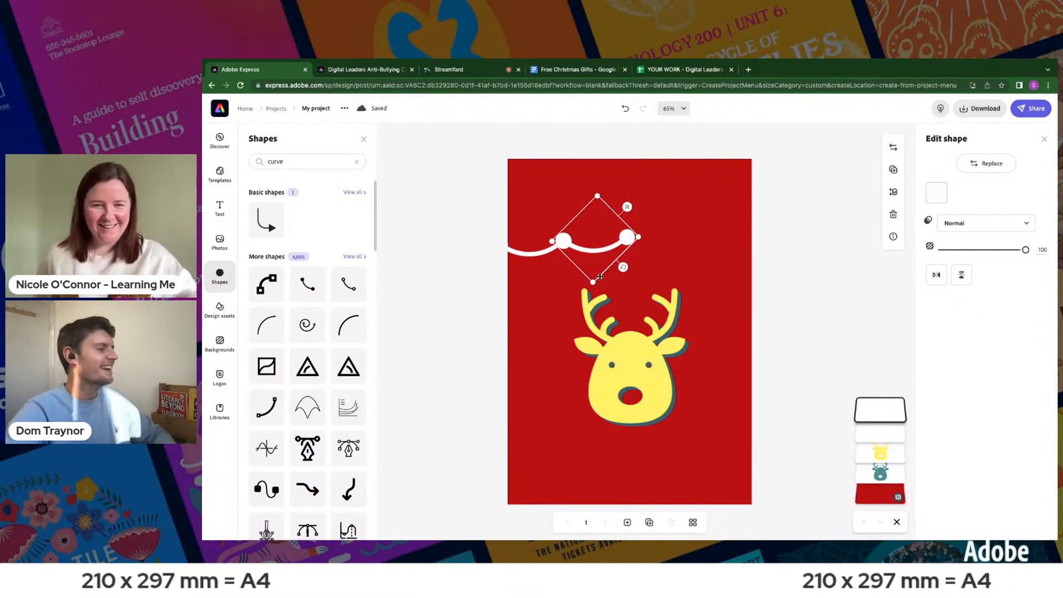
pyautogui.moveTo(623, 268); pyautogui.dragTo(629, 261)
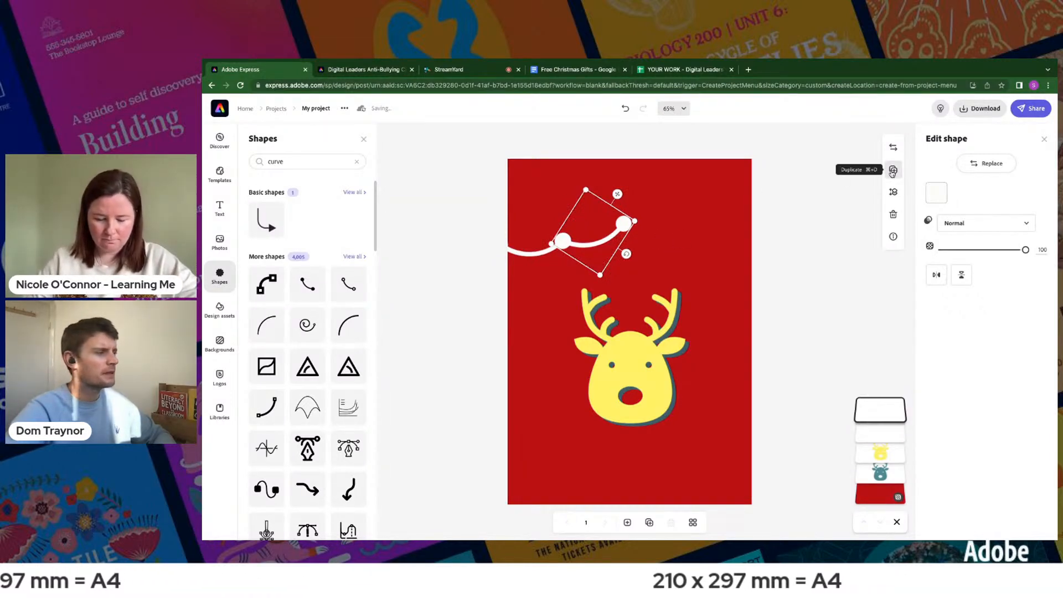
# - Duplicate the second curve, rotate the copy so it arches upward, and join it to the end of the garland
pyautogui.click(893, 171)
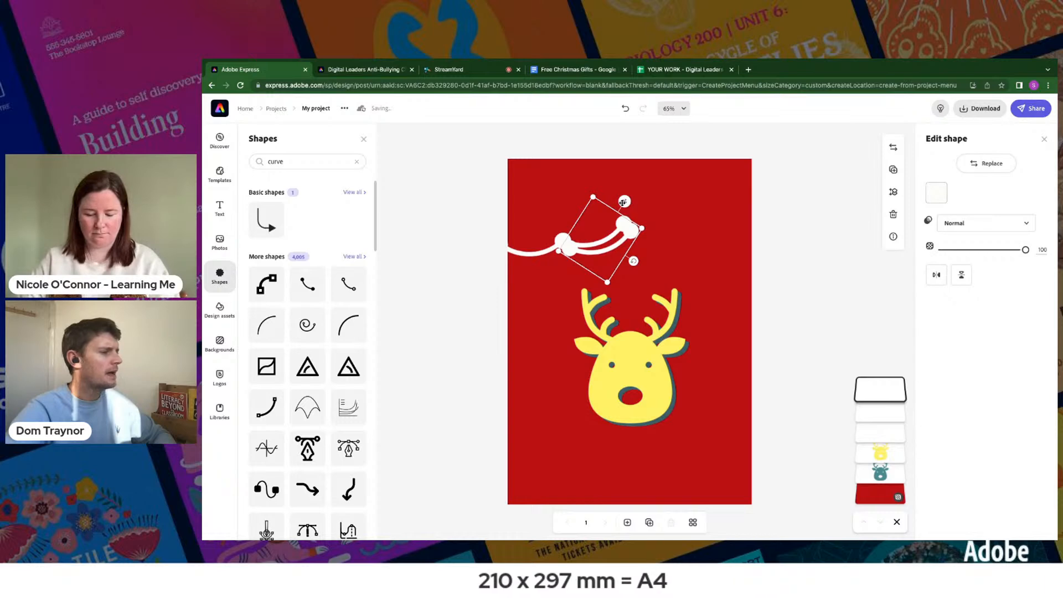
pyautogui.moveTo(672, 198); pyautogui.dragTo(691, 197)
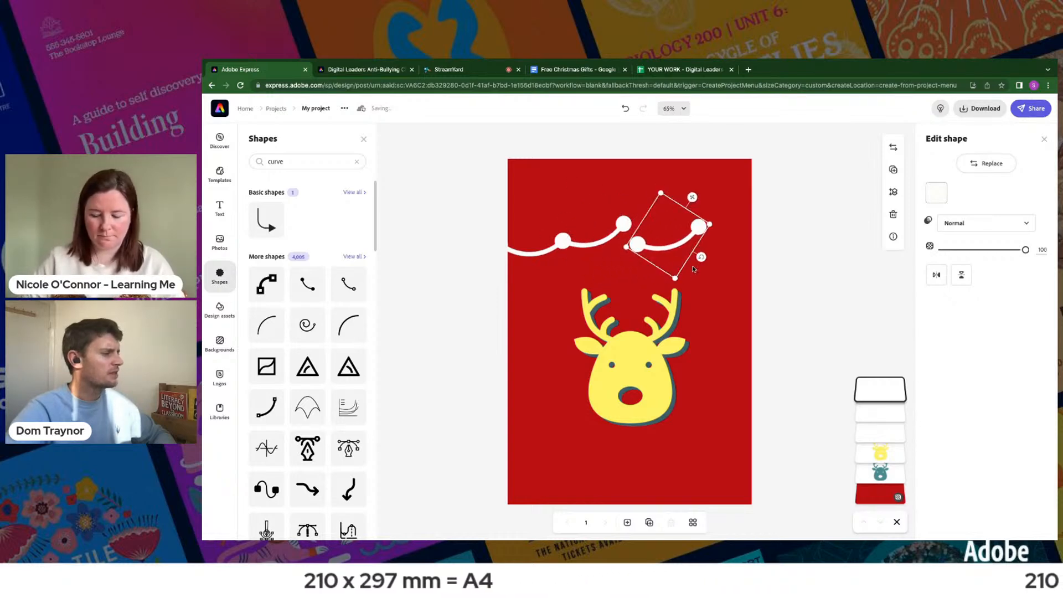
pyautogui.moveTo(700, 258); pyautogui.dragTo(622, 189)
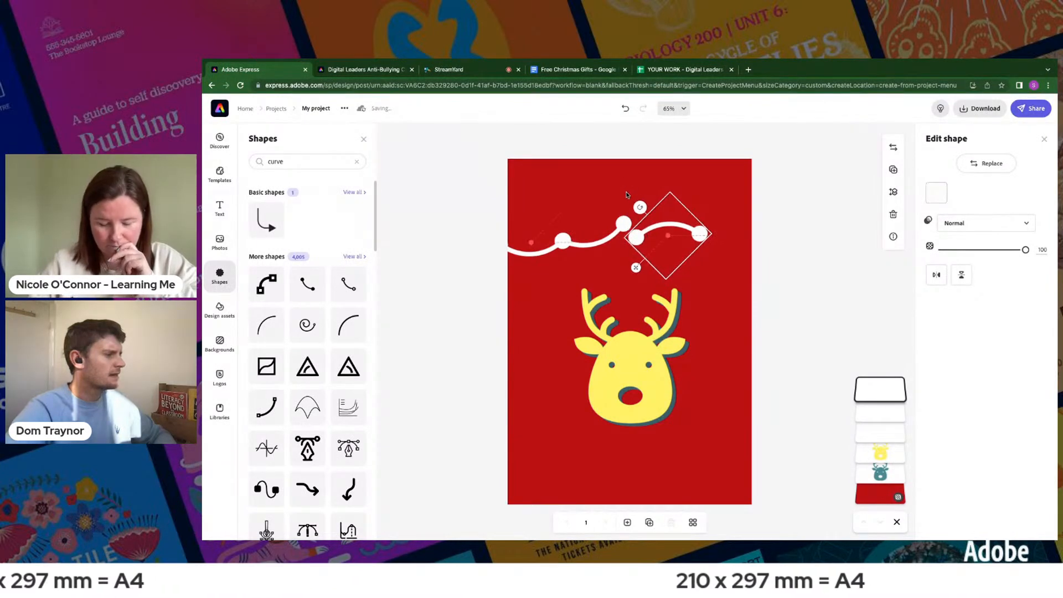
pyautogui.moveTo(636, 268); pyautogui.dragTo(633, 250)
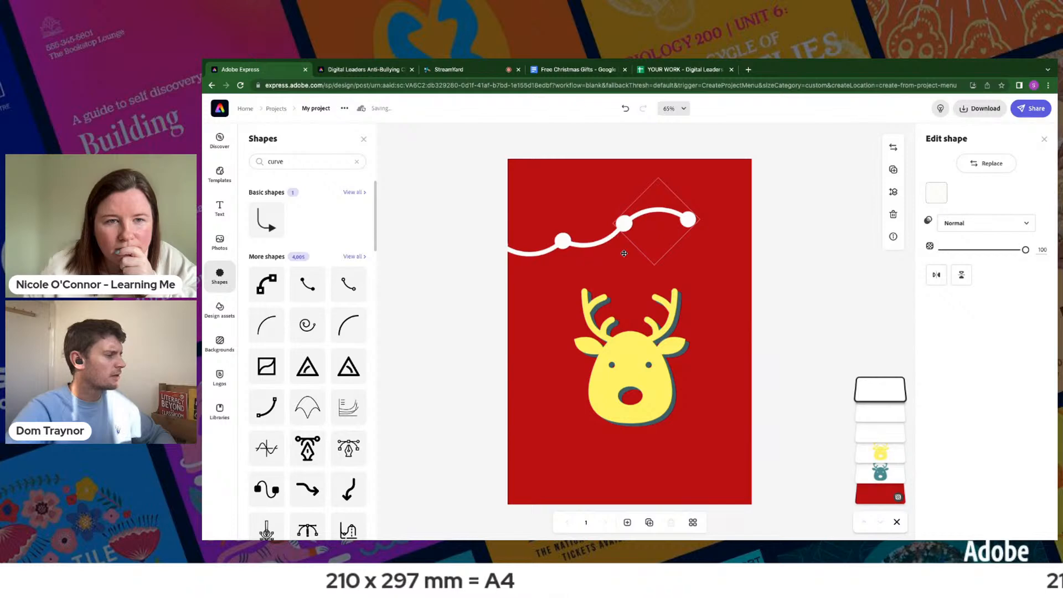
# - Duplicate the last white curve, flip the copy vertically, and join it to the garland's end at the page's right edge
pyautogui.moveTo(624, 253); pyautogui.dragTo(624, 253)
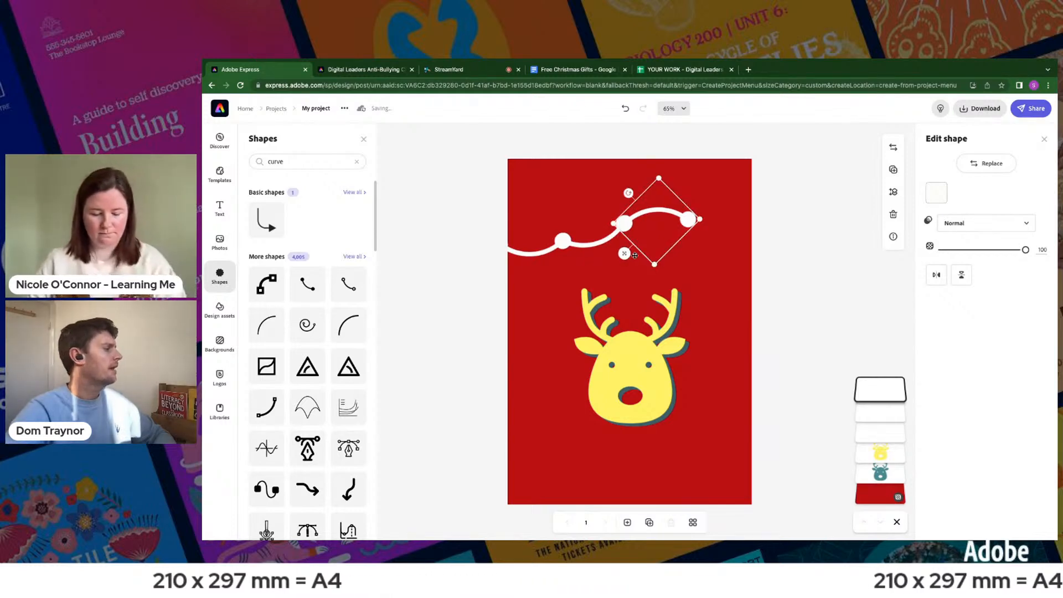
pyautogui.click(889, 170)
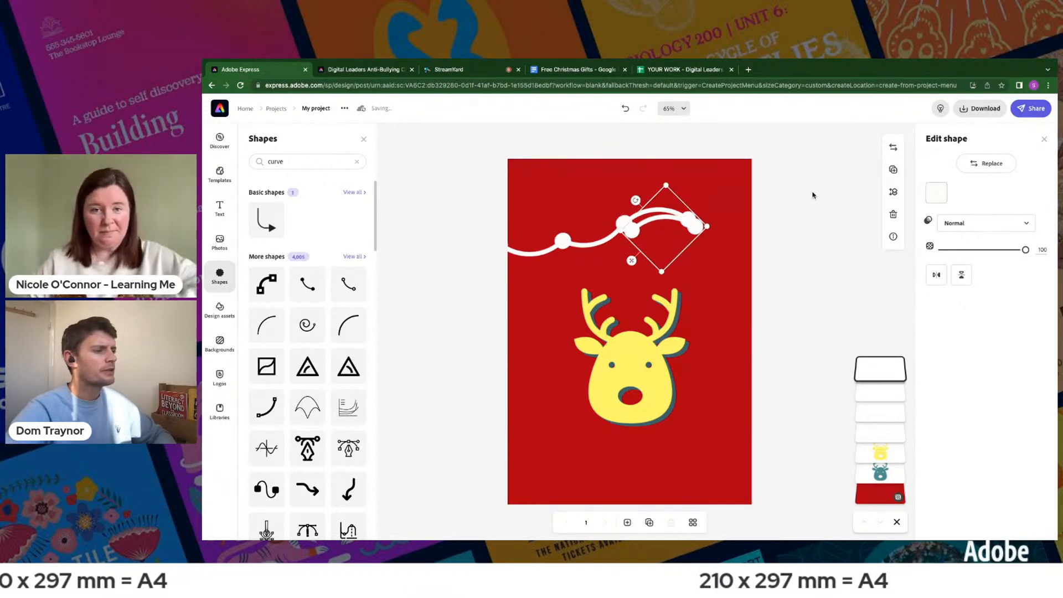
pyautogui.moveTo(633, 264); pyautogui.dragTo(660, 279)
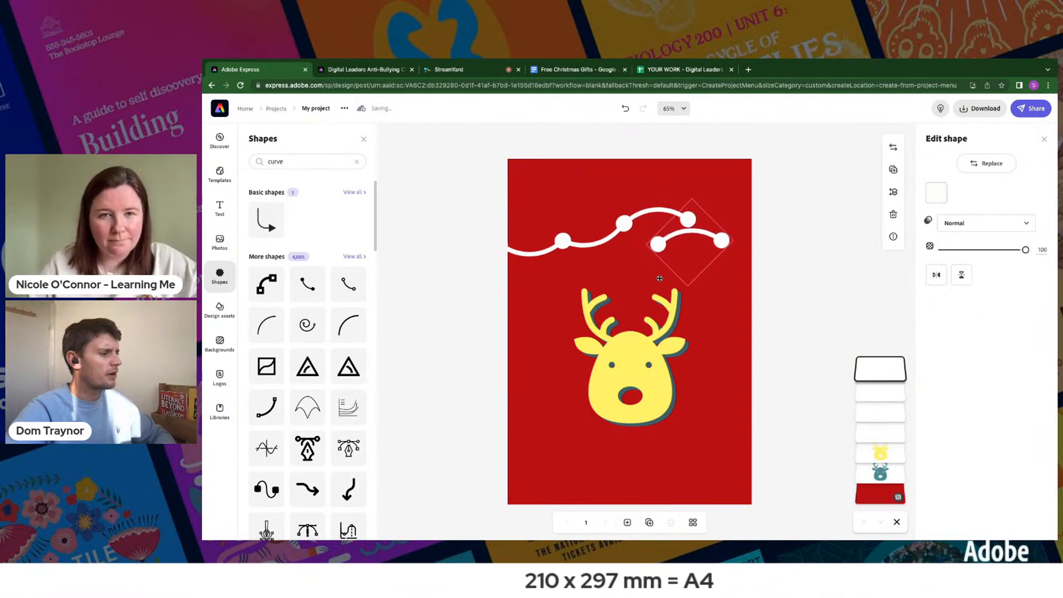
pyautogui.click(961, 274)
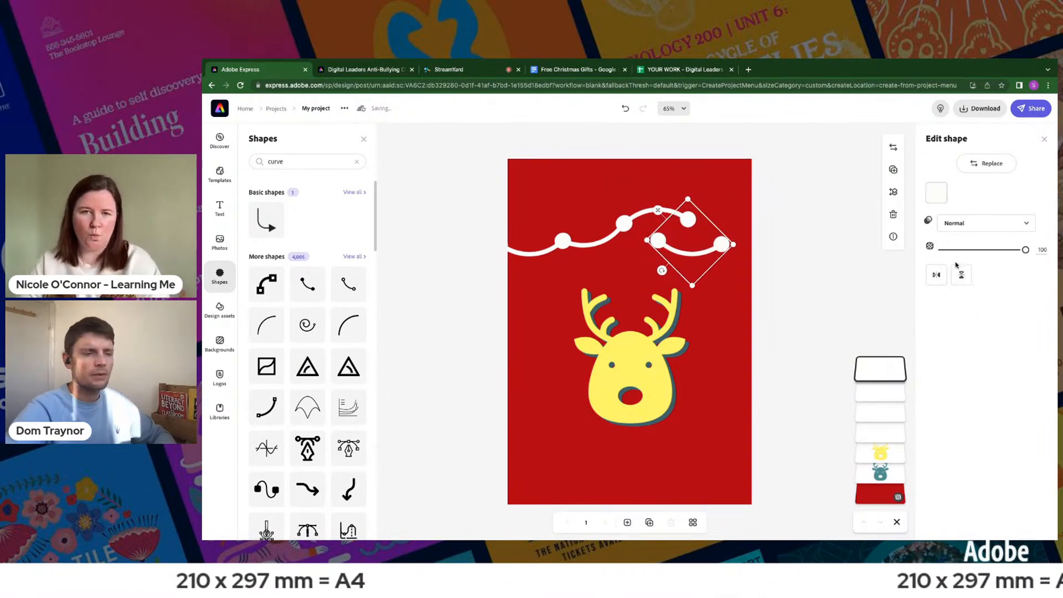
pyautogui.moveTo(659, 209); pyautogui.dragTo(686, 188)
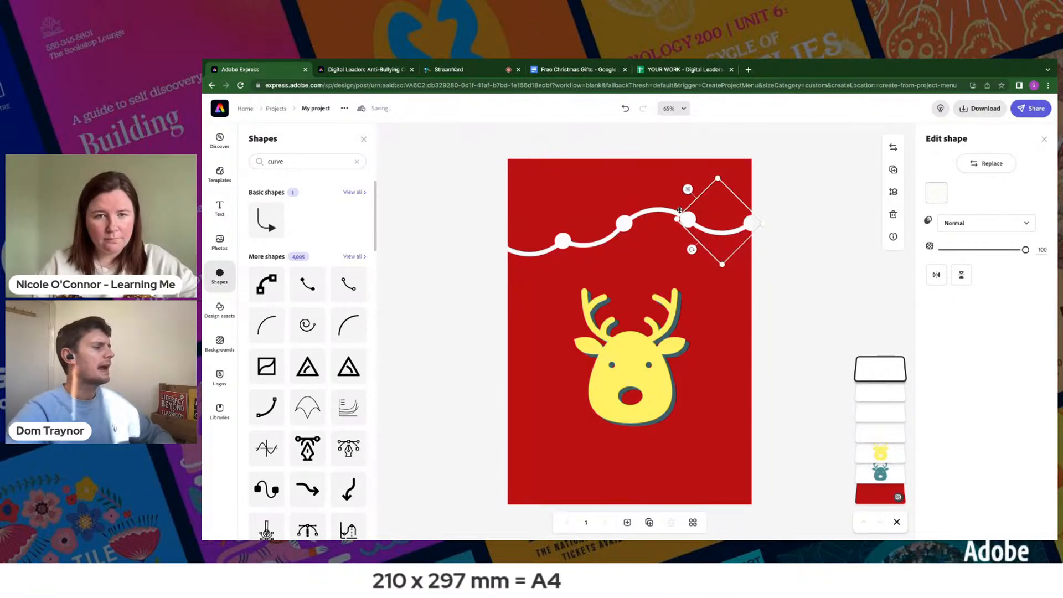
pyautogui.click(483, 206)
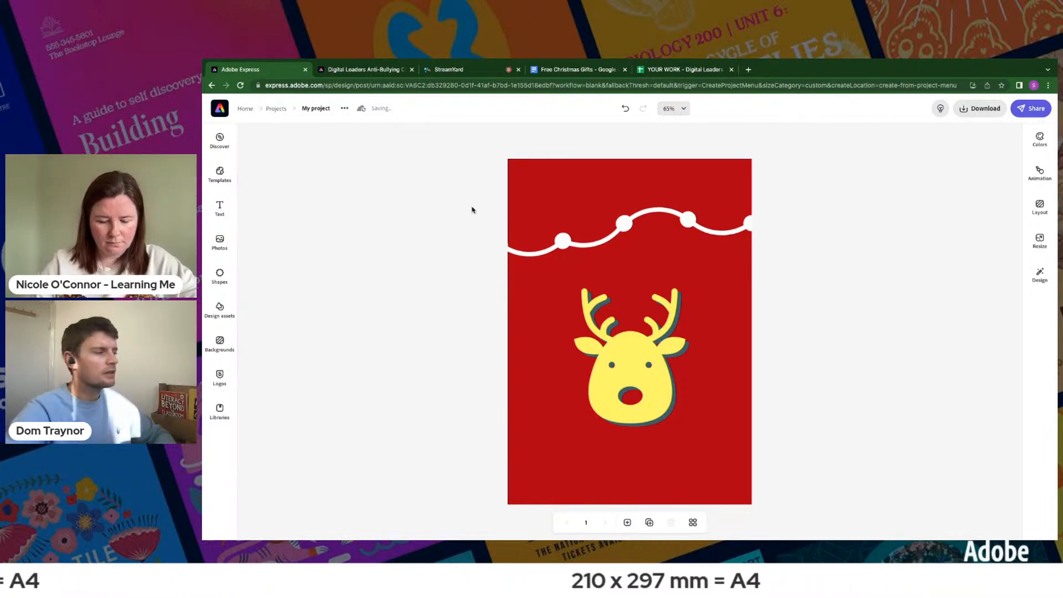
# - Check the sample reindeer card in the other tab, and shrink the whole garland slightly and shift it right to span the page
pyautogui.click(369, 71)
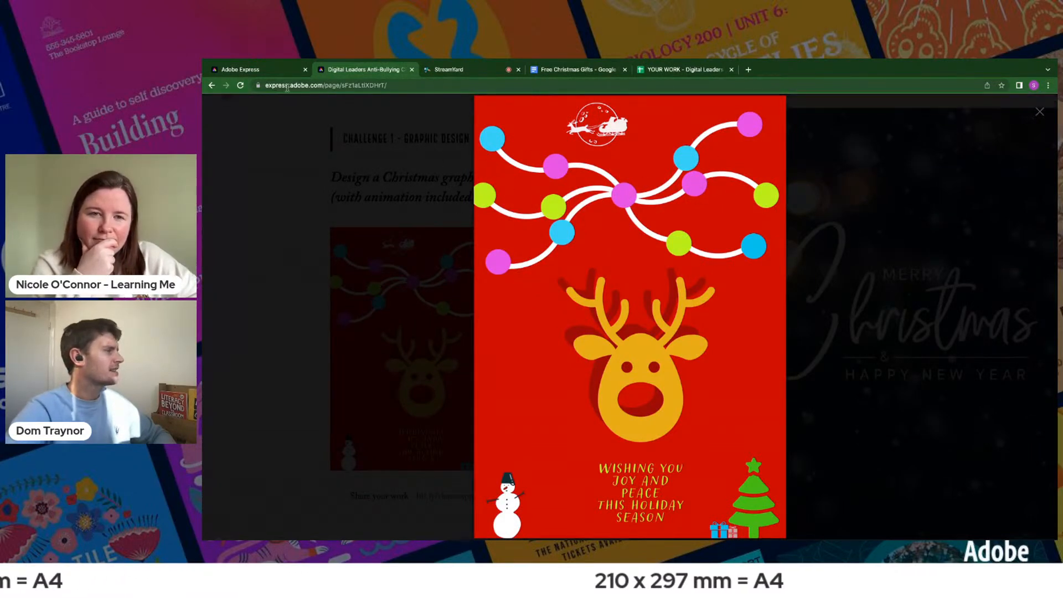
pyautogui.click(259, 70)
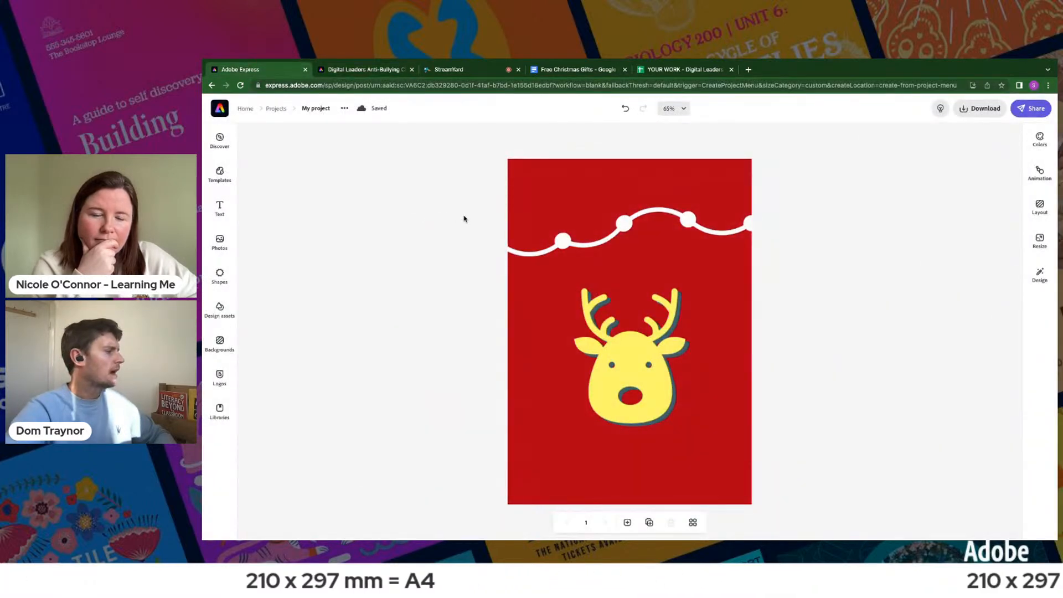
pyautogui.moveTo(465, 218); pyautogui.dragTo(783, 264)
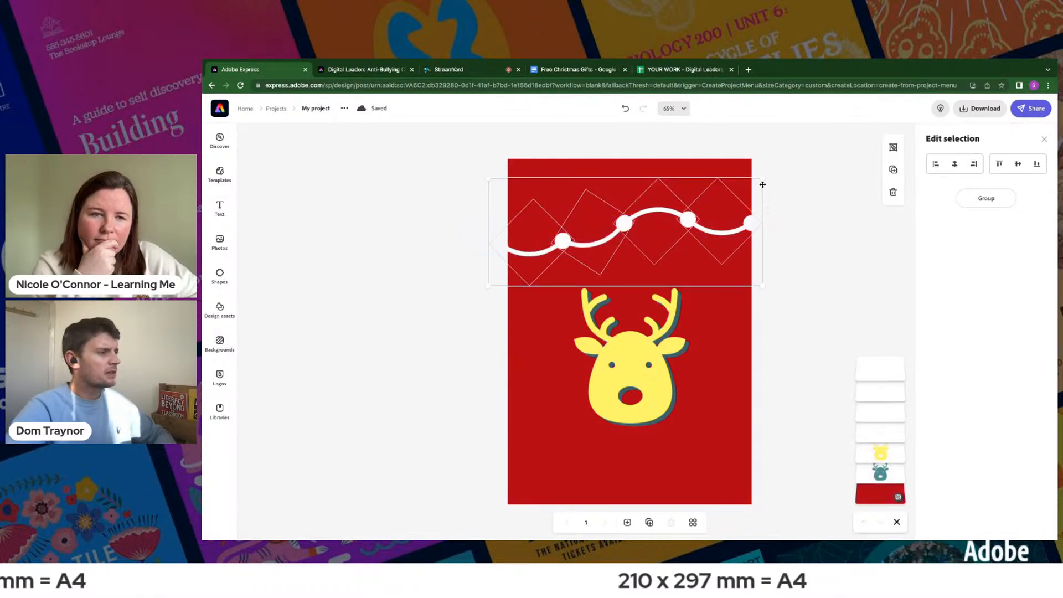
pyautogui.moveTo(762, 180); pyautogui.dragTo(744, 188)
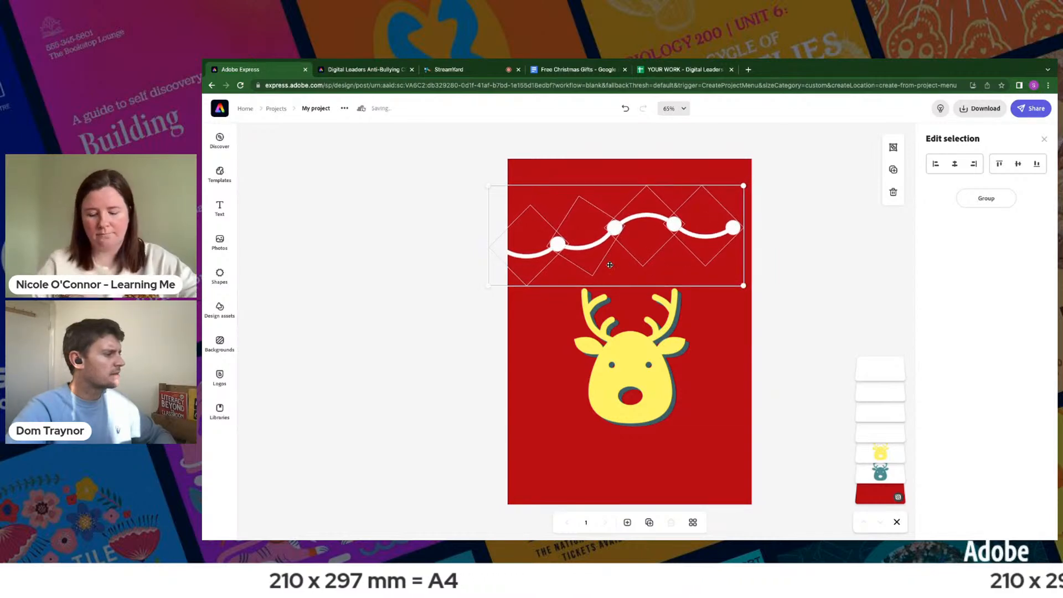
pyautogui.press('Right')
pyautogui.press('Right')
pyautogui.press('Right')
pyautogui.press('Right')
pyautogui.press('Right')
pyautogui.press('Right')
pyautogui.press('Right')
pyautogui.press('Right')
pyautogui.press('Right')
pyautogui.press('Right')
pyautogui.press('Right')
pyautogui.press('Right')
pyautogui.press('Right')
pyautogui.press('Right')
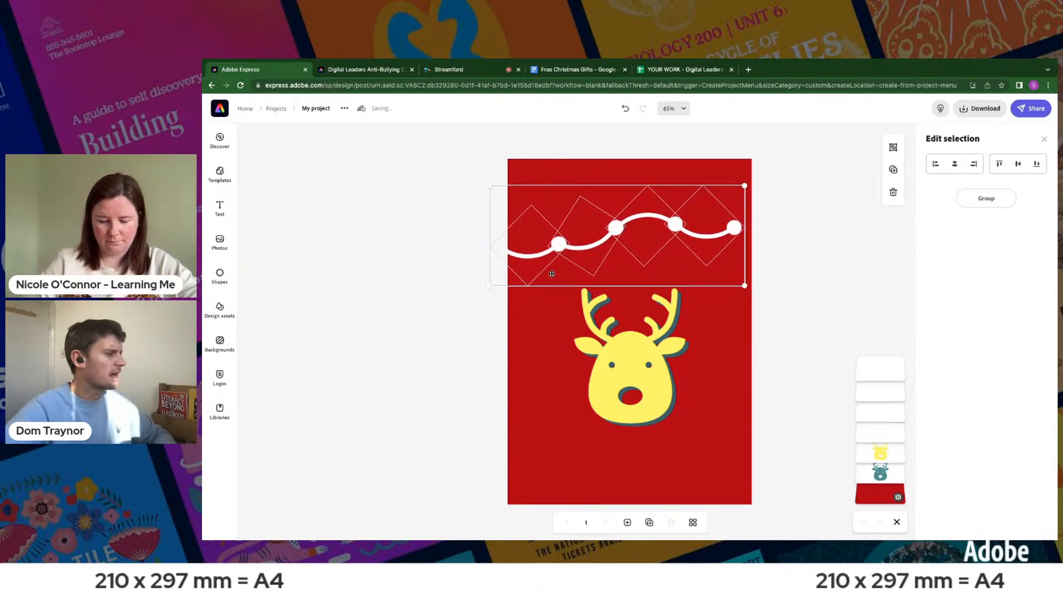
pyautogui.press('Right')
pyautogui.press('Right')
pyautogui.press('Right')
pyautogui.press('Right')
pyautogui.press('Right')
pyautogui.press('Right')
pyautogui.press('Right')
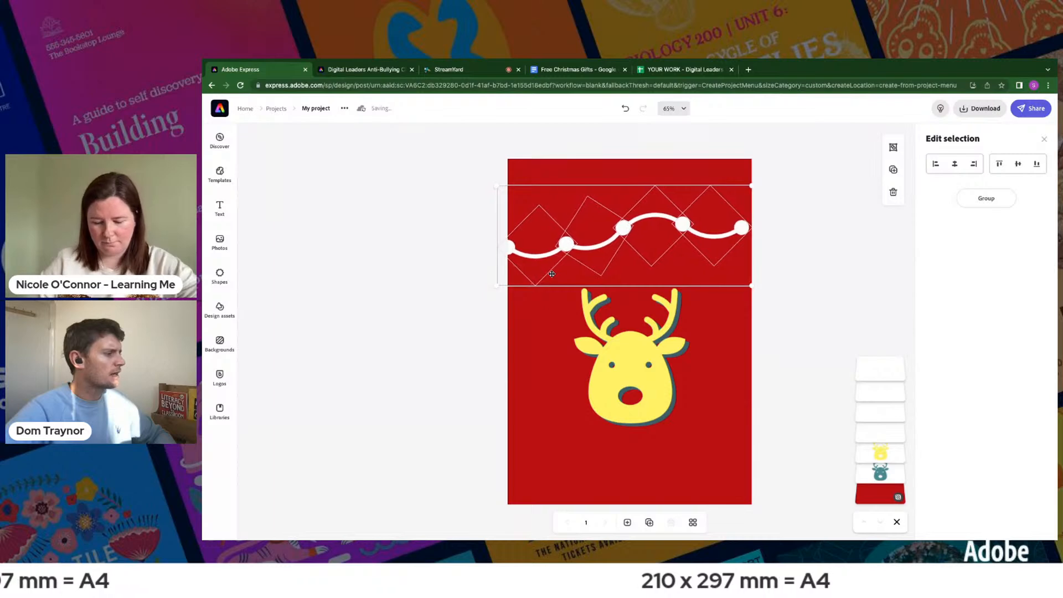
pyautogui.press('Right')
pyautogui.press('Right')
pyautogui.press('Right')
pyautogui.press('Right')
pyautogui.press('Right')
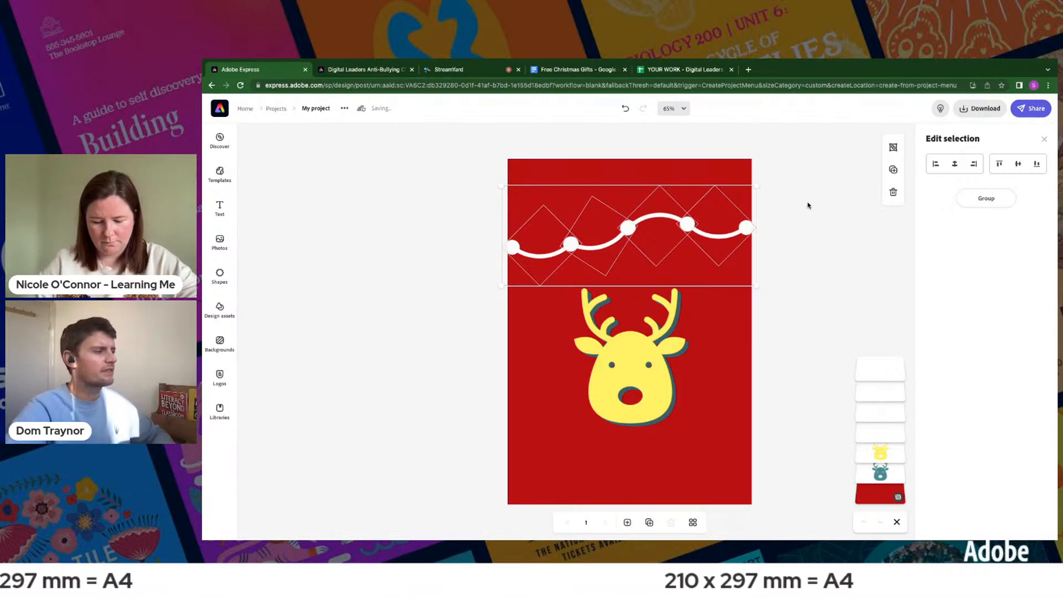
# - Duplicate the whole garland and raise the copy above the original to the page's upper edge
pyautogui.click(893, 170)
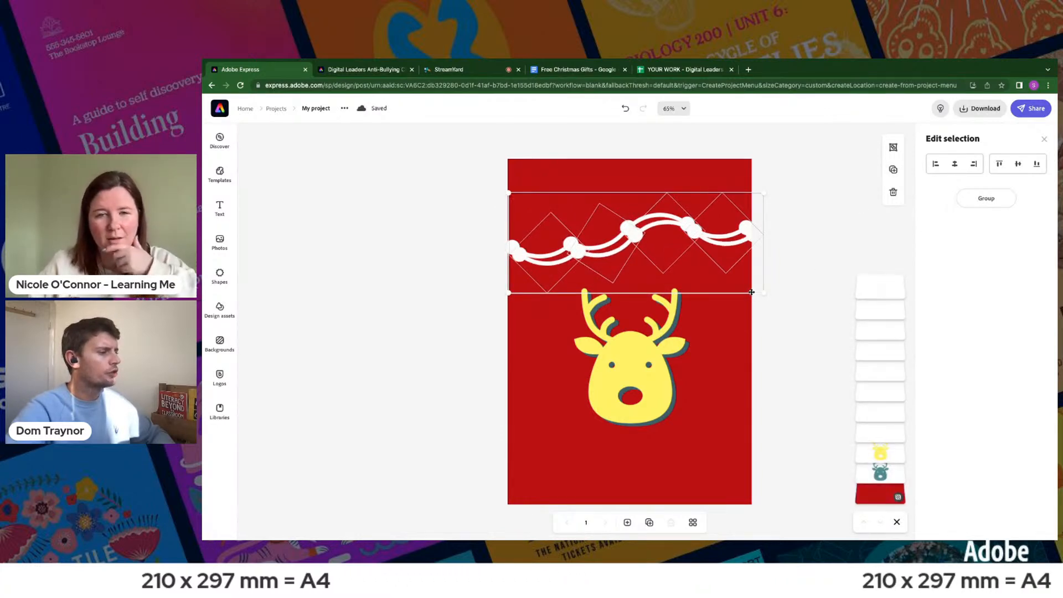
pyautogui.press('Up')
pyautogui.press('Up')
pyautogui.press('Up')
pyautogui.press('Up')
pyautogui.press('Up')
pyautogui.press('Up')
pyautogui.press('Up')
pyautogui.press('Up')
pyautogui.press('Up')
pyautogui.press('Up')
pyautogui.press('Up')
pyautogui.press('Up')
pyautogui.press('Up')
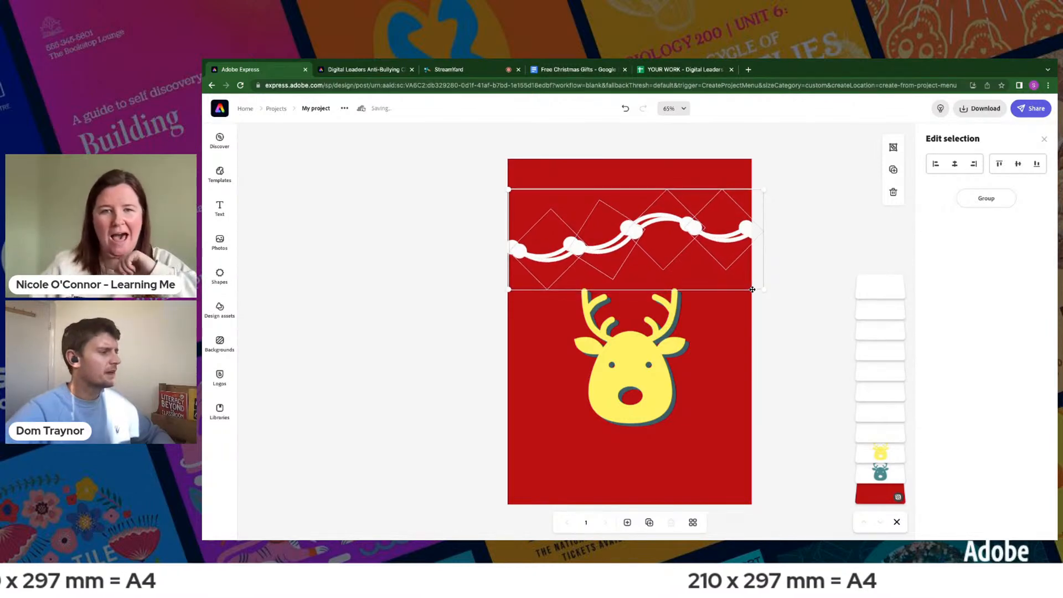
pyautogui.press('Up')
pyautogui.press('Up')
pyautogui.press('Up')
pyautogui.press('Up')
pyautogui.press('Up')
pyautogui.press('Up')
pyautogui.press('Up')
pyautogui.press('Up')
pyautogui.press('Up')
pyautogui.press('Up')
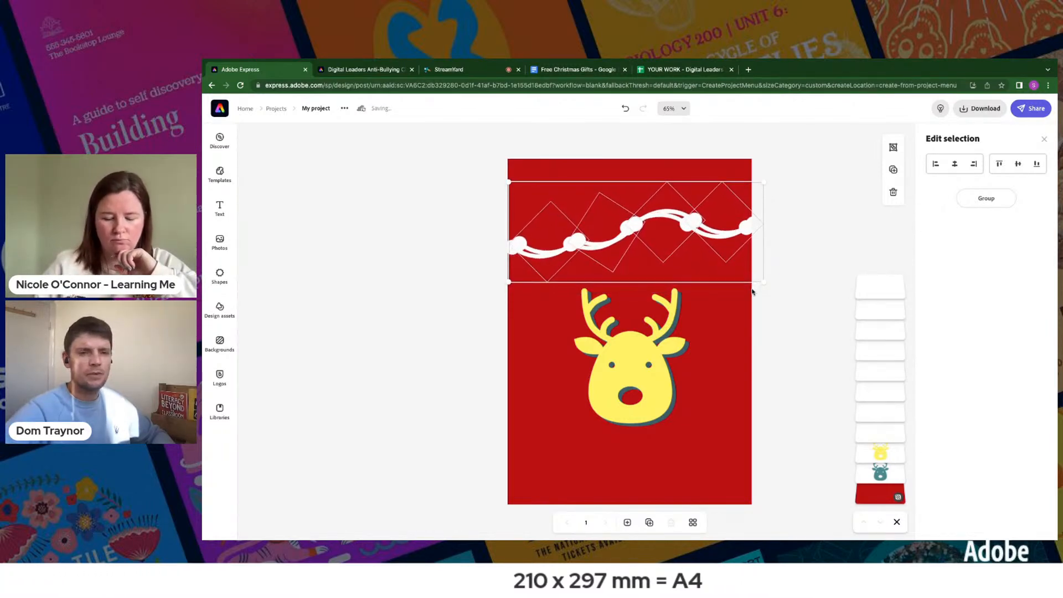
pyautogui.press('Up')
pyautogui.press('Up')
pyautogui.press('Up')
pyautogui.press('Up')
pyautogui.press('Up')
pyautogui.press('Up')
pyautogui.press('Up')
pyautogui.press('Up')
pyautogui.press('Up')
pyautogui.press('Up')
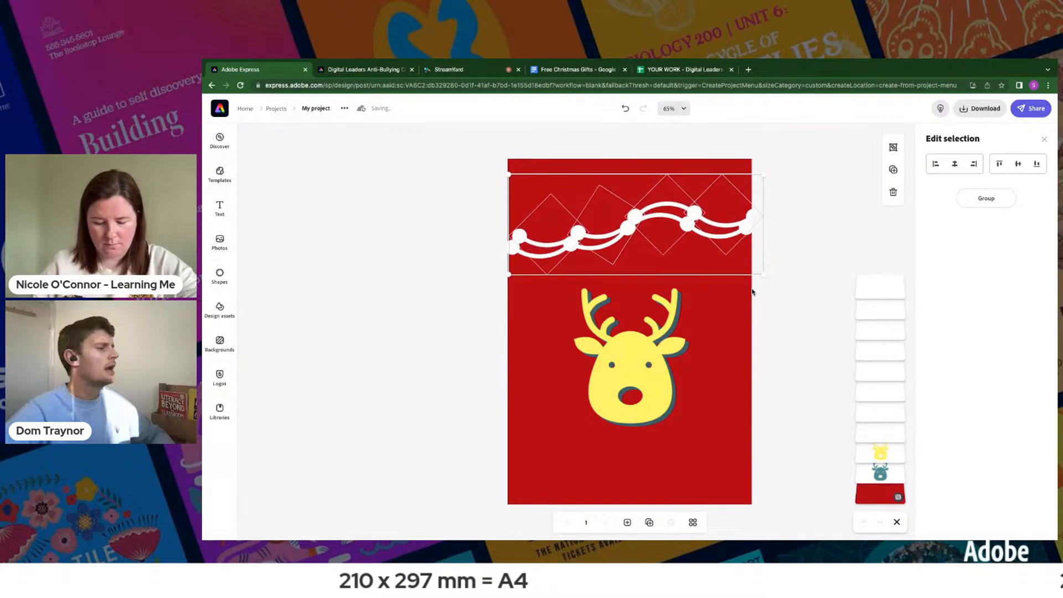
pyautogui.press('Up')
pyautogui.press('Up')
pyautogui.press('Up')
pyautogui.press('Up')
pyautogui.press('Up')
pyautogui.press('Up')
pyautogui.press('Up')
pyautogui.press('Up')
pyautogui.press('Up')
pyautogui.press('Up')
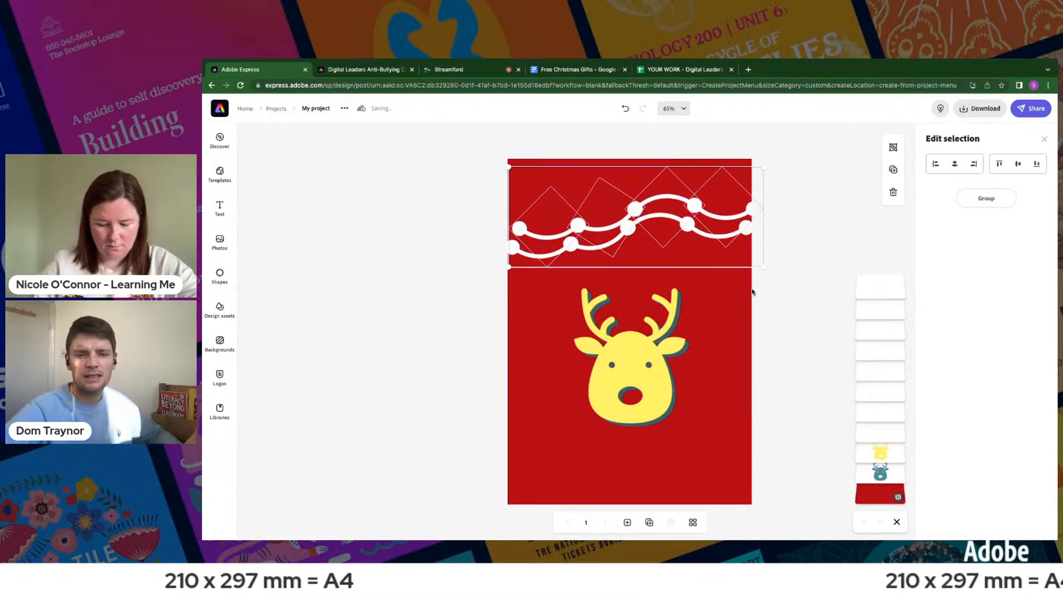
pyautogui.press('Up')
pyautogui.press('Up')
pyautogui.press('Up')
pyautogui.press('Up')
pyautogui.press('Up')
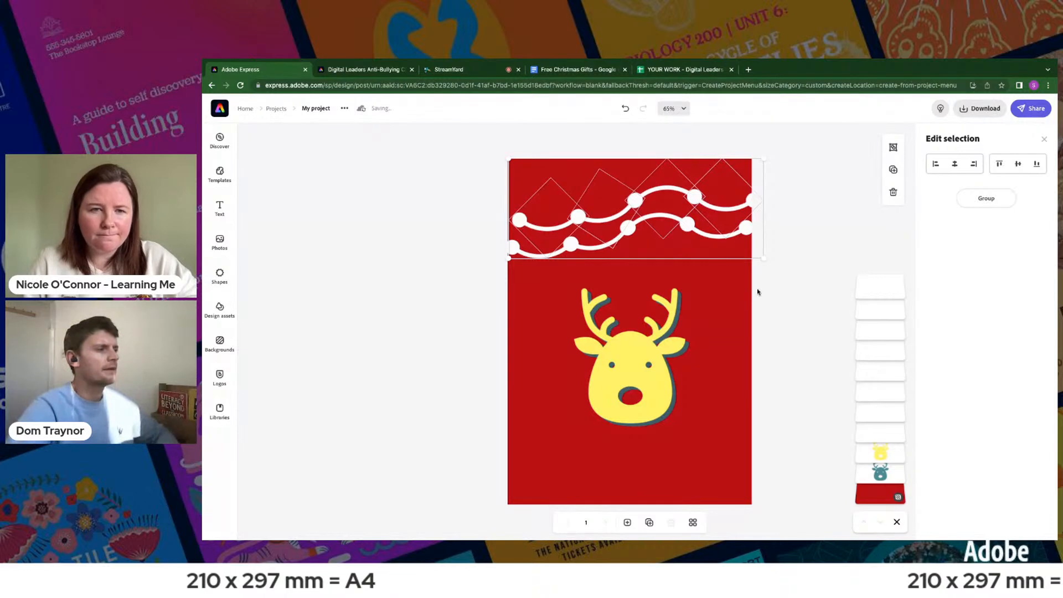
# - Group the copied garland's curves, tilt the group up towards the right, and place it so it crosses the original garland
pyautogui.click(991, 203)
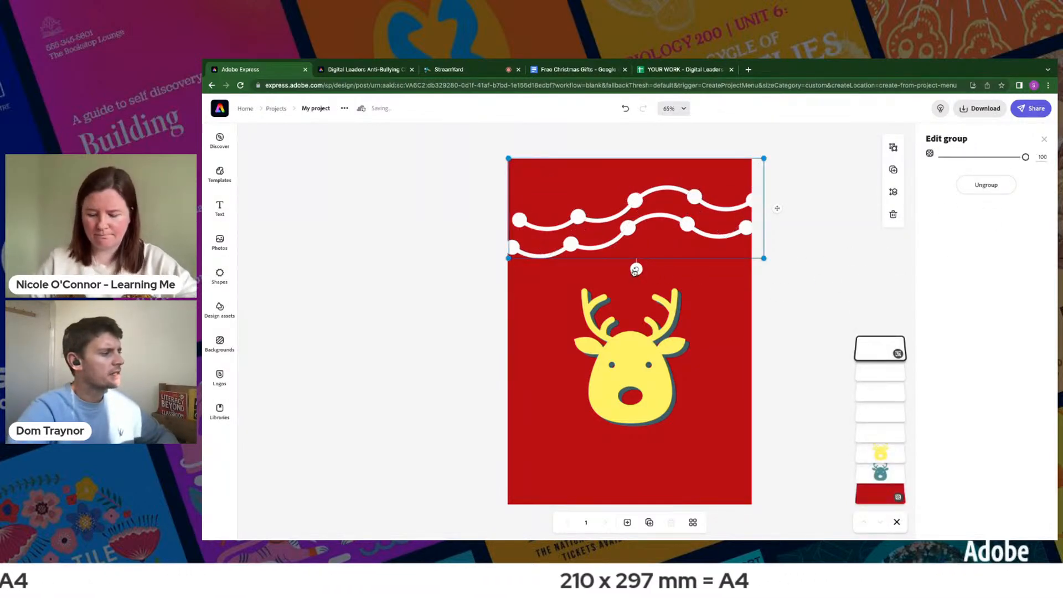
pyautogui.moveTo(635, 271); pyautogui.dragTo(681, 278)
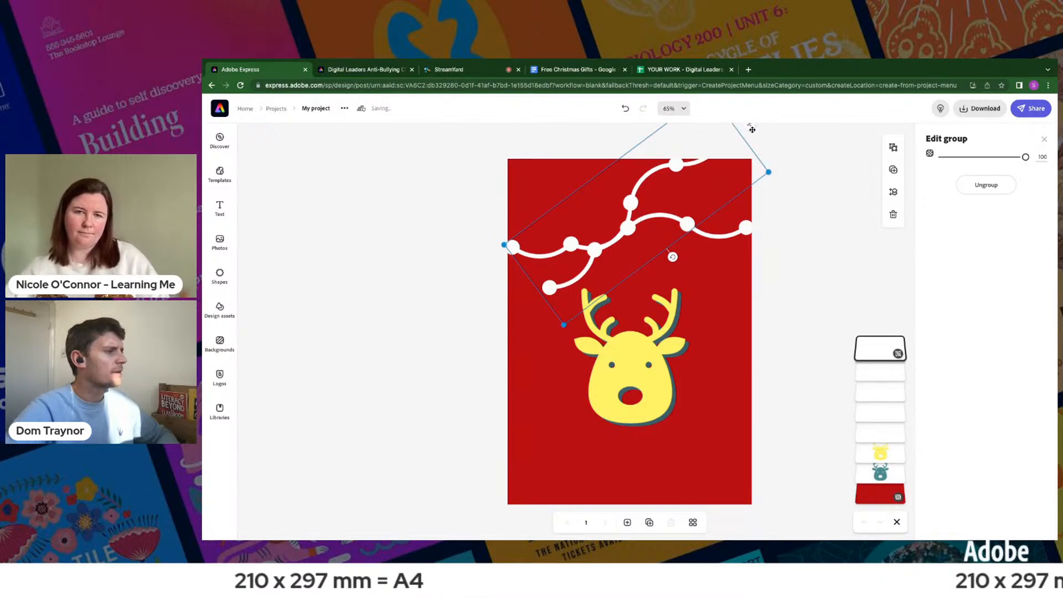
pyautogui.moveTo(751, 126); pyautogui.dragTo(749, 154)
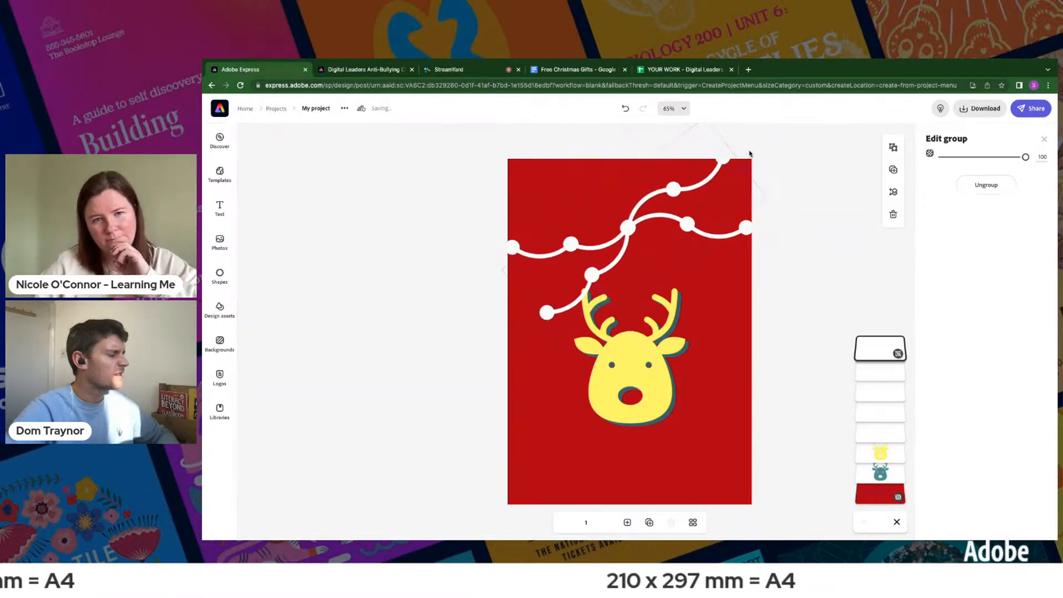
pyautogui.moveTo(670, 281)
pyautogui.mouseDown()
pyautogui.moveTo(634, 290)
pyautogui.moveTo(656, 287)
pyautogui.mouseUp()
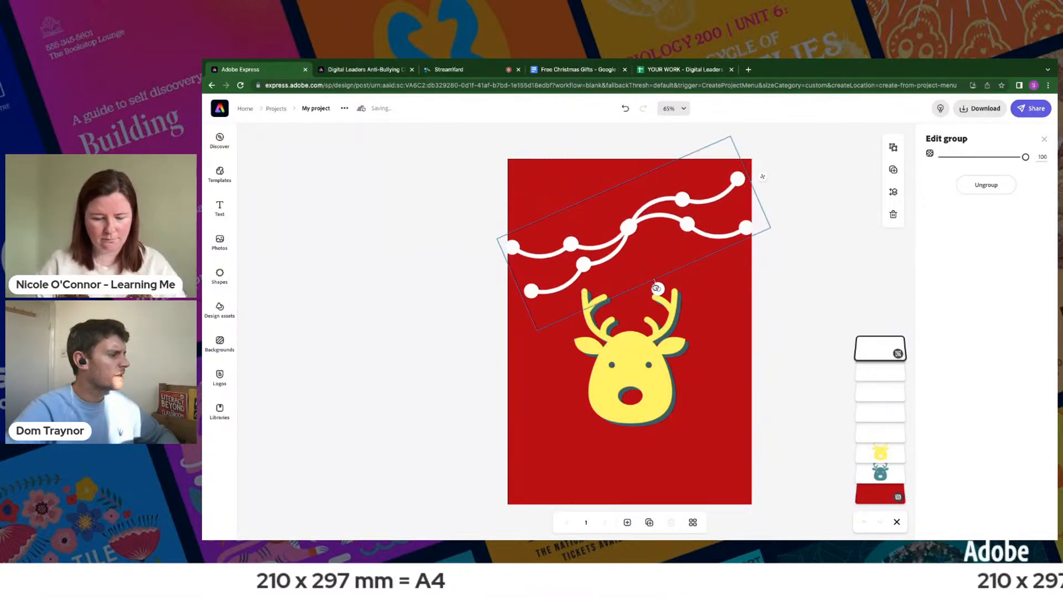
pyautogui.moveTo(762, 181); pyautogui.dragTo(768, 203)
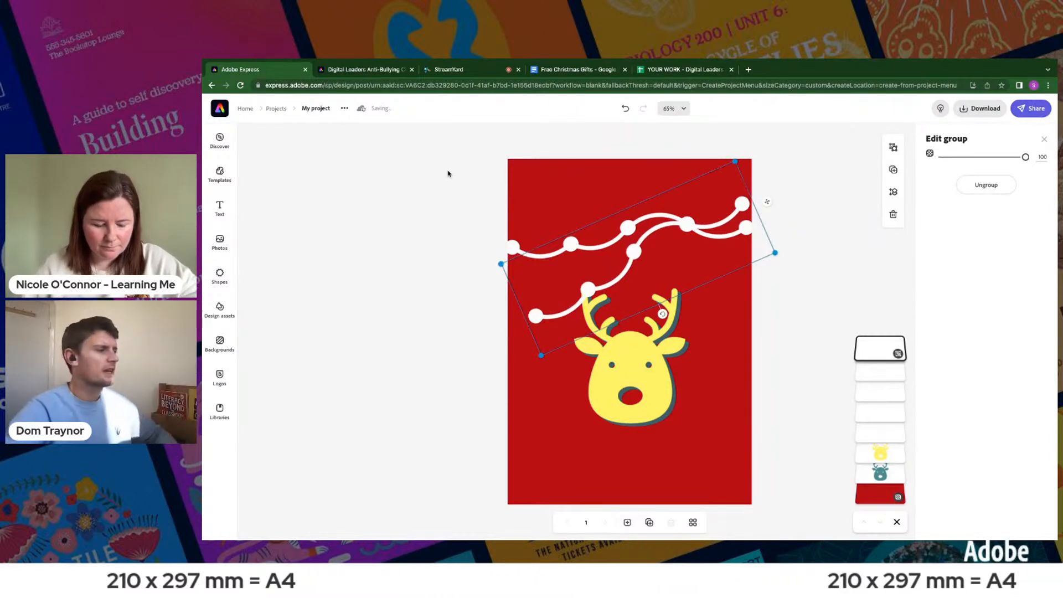
# - Duplicate the tilted garland group, rotate the copy to slope down towards the right, and place it across the other strings
pyautogui.click(894, 169)
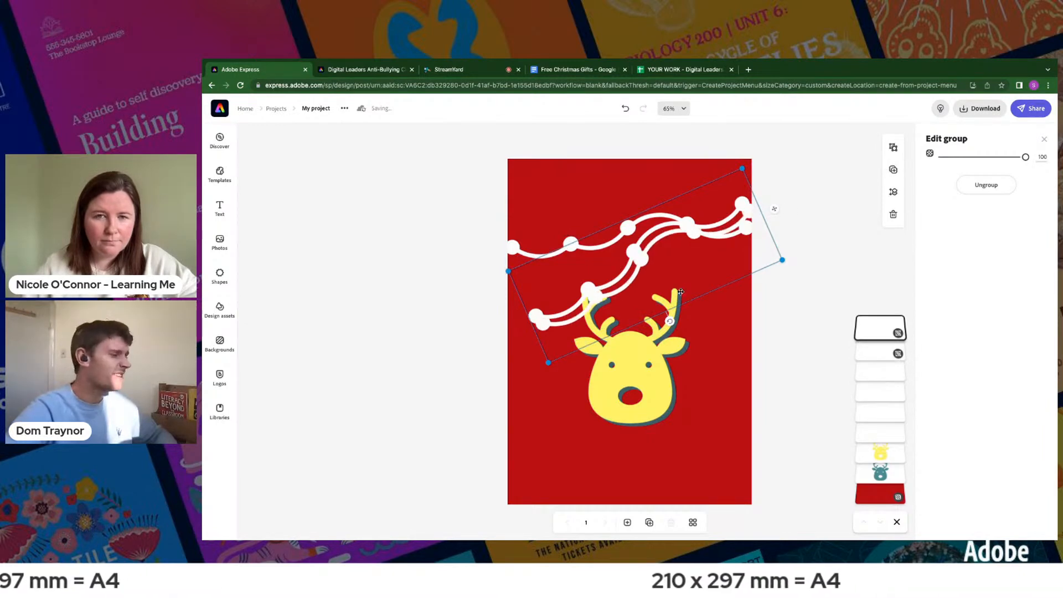
pyautogui.moveTo(767, 205); pyautogui.dragTo(623, 195)
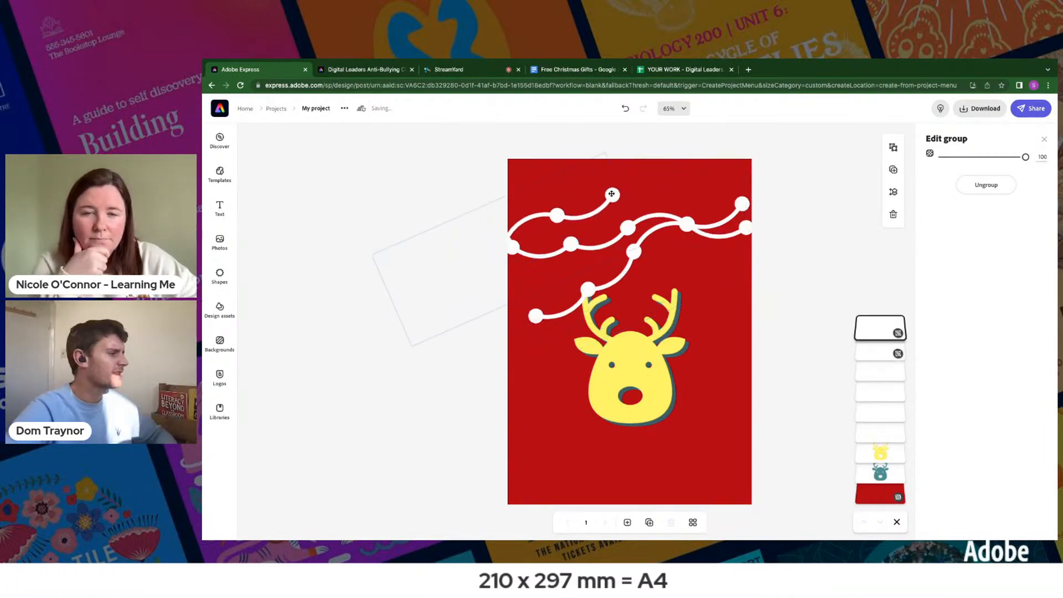
pyautogui.moveTo(514, 303); pyautogui.dragTo(518, 187)
pyautogui.moveTo(367, 183); pyautogui.dragTo(498, 167)
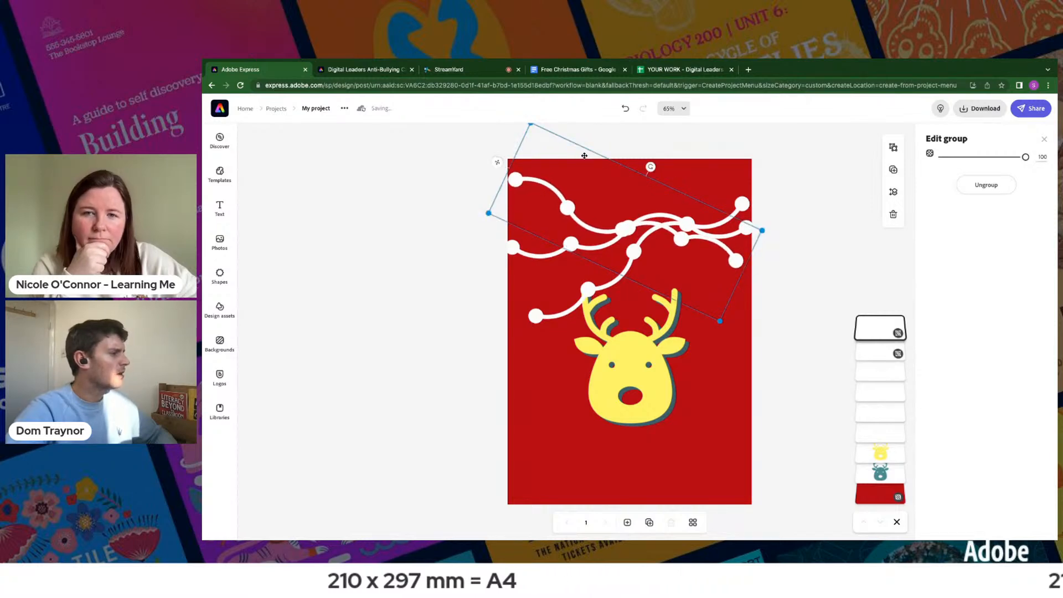
pyautogui.moveTo(497, 162); pyautogui.dragTo(509, 189)
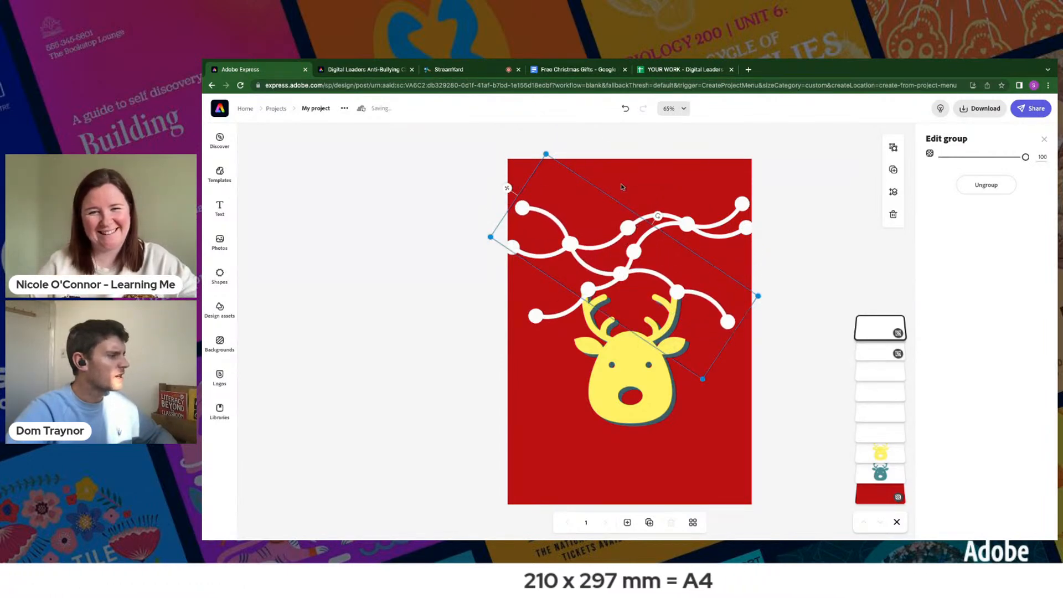
pyautogui.moveTo(658, 215); pyautogui.dragTo(648, 204)
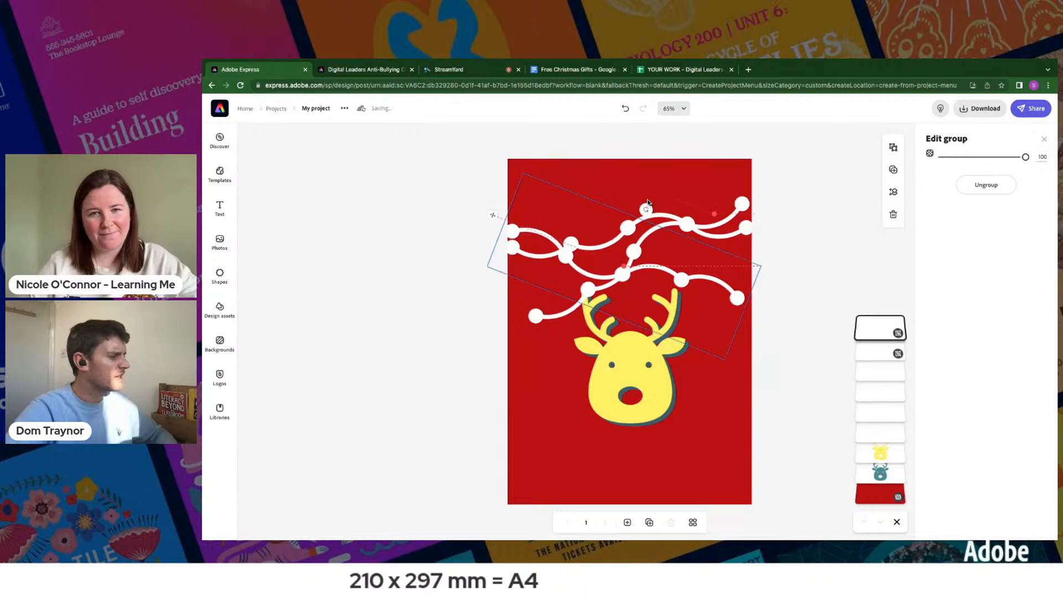
pyautogui.moveTo(490, 216); pyautogui.dragTo(495, 205)
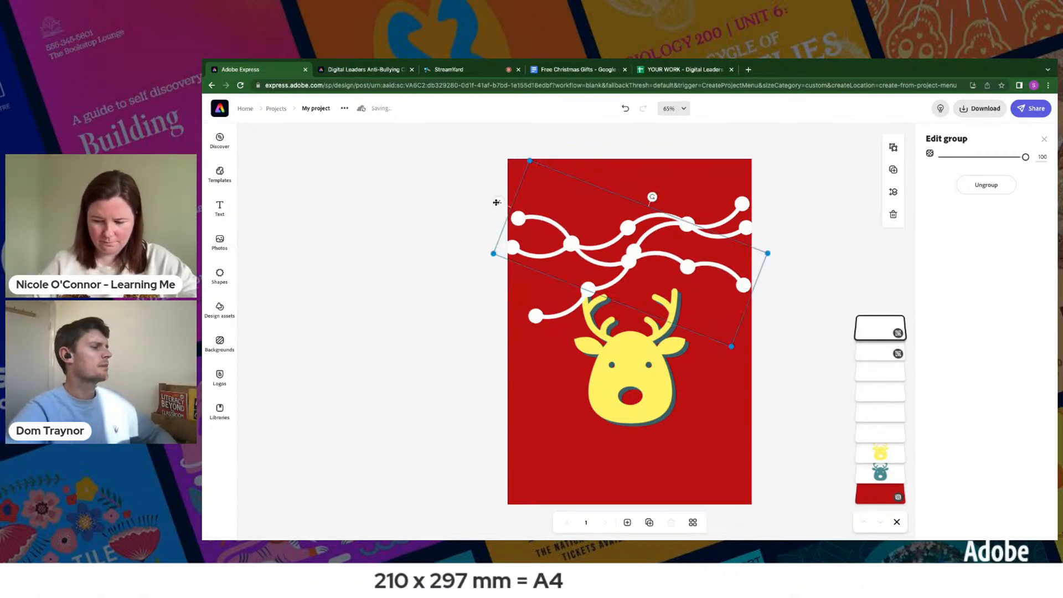
# - Flip the second curve of the downward-sloping garland vertically and rotate it slightly to realign its ends with that string
pyautogui.click(629, 263)
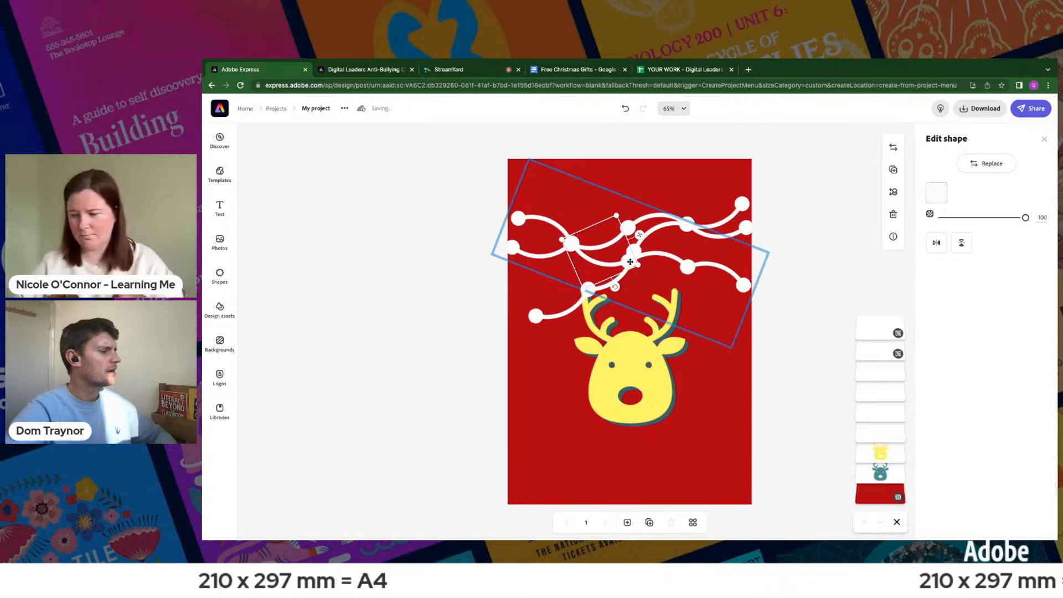
pyautogui.click(961, 245)
pyautogui.moveTo(615, 218); pyautogui.dragTo(629, 228)
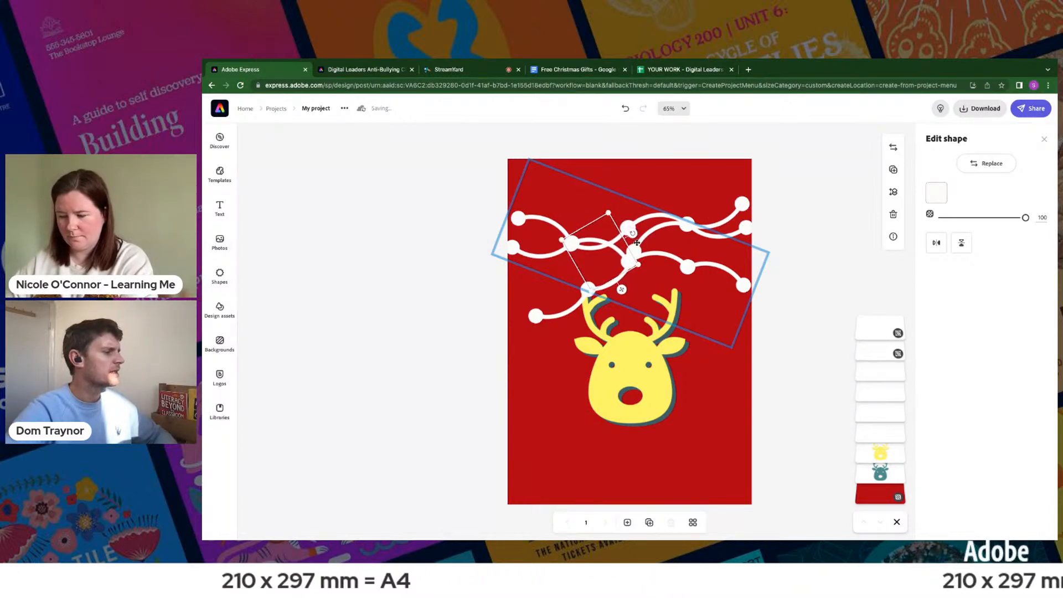
# - Move the upward-tilted garland group higher and rotate it to slope down towards the right across the other strings
pyautogui.click(732, 209)
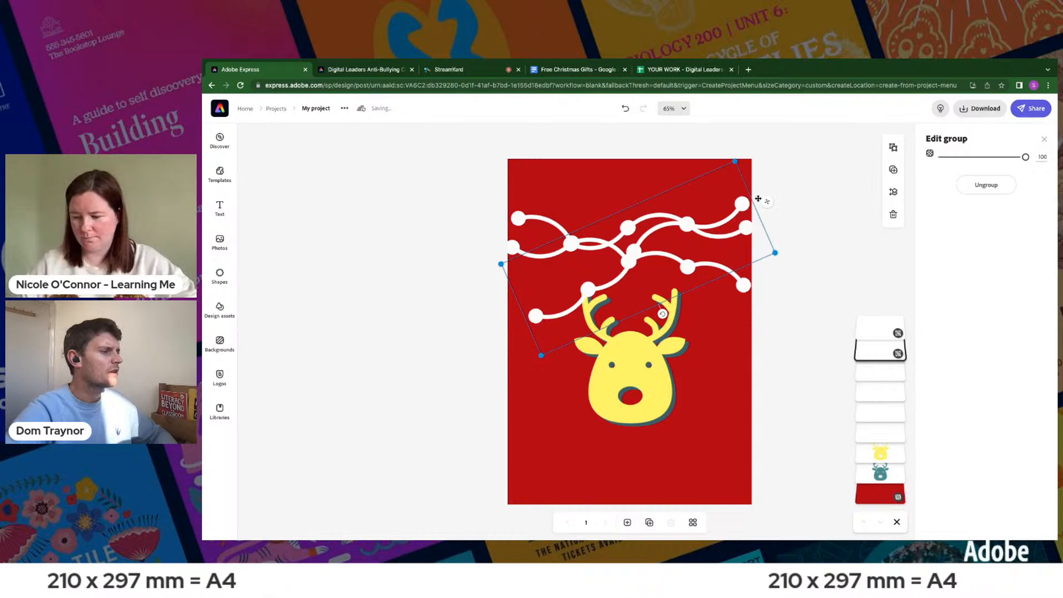
pyautogui.moveTo(768, 203); pyautogui.dragTo(762, 183)
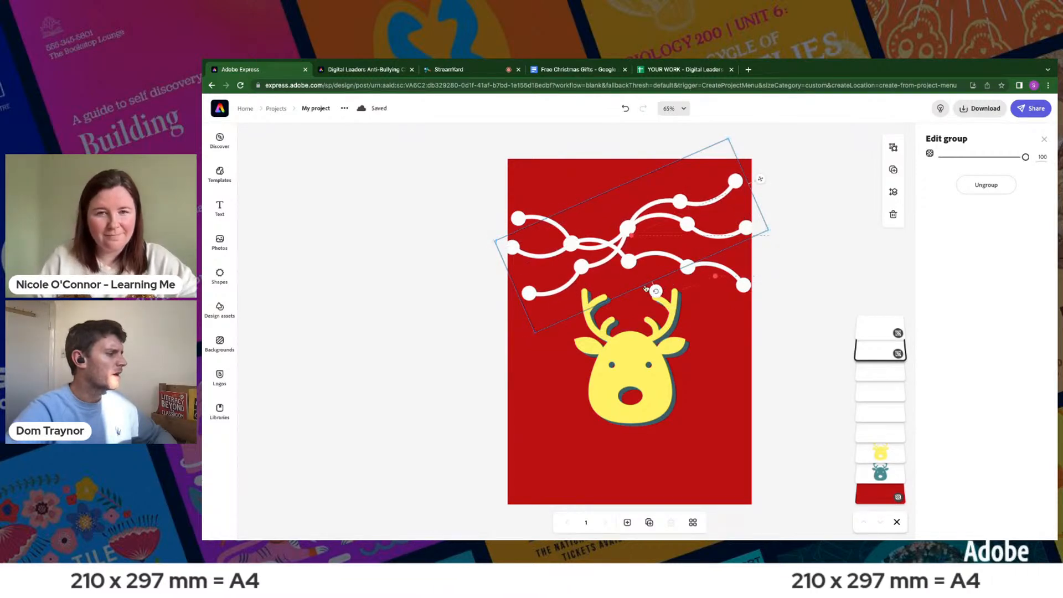
pyautogui.moveTo(655, 289); pyautogui.dragTo(596, 284)
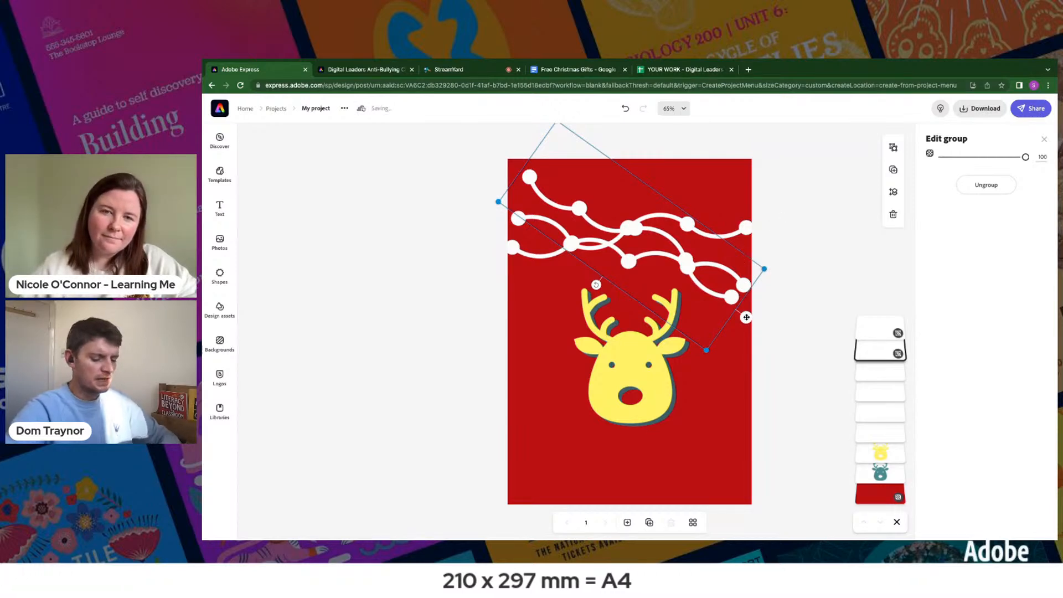
# - Delete the uppermost sloping garland group and move the ungrouped curves of the remaining sloping garland up to the page's upper edge
pyautogui.press('Delete')
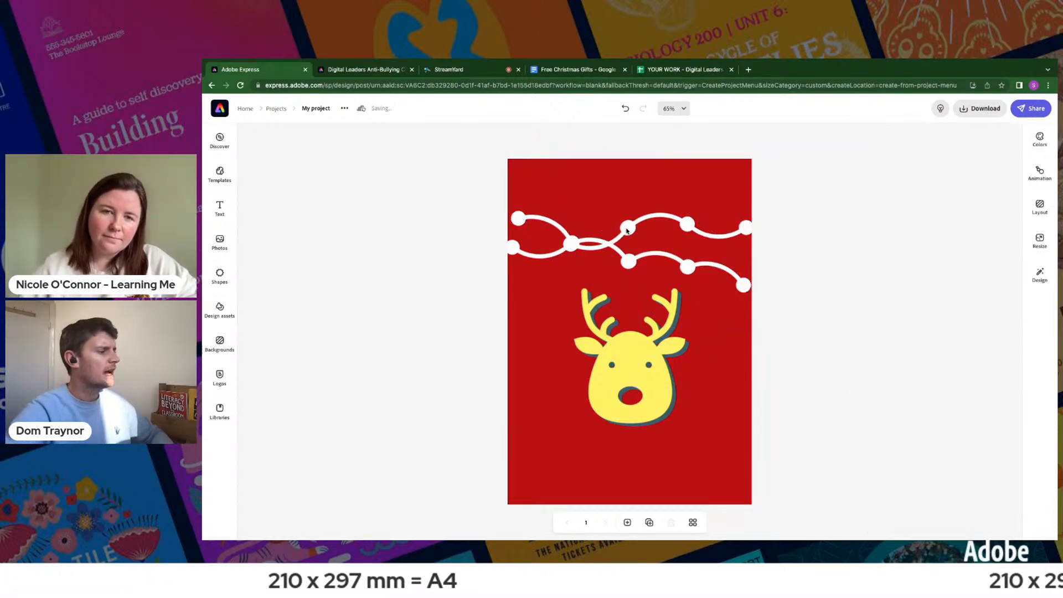
pyautogui.click(731, 274)
pyautogui.click(980, 185)
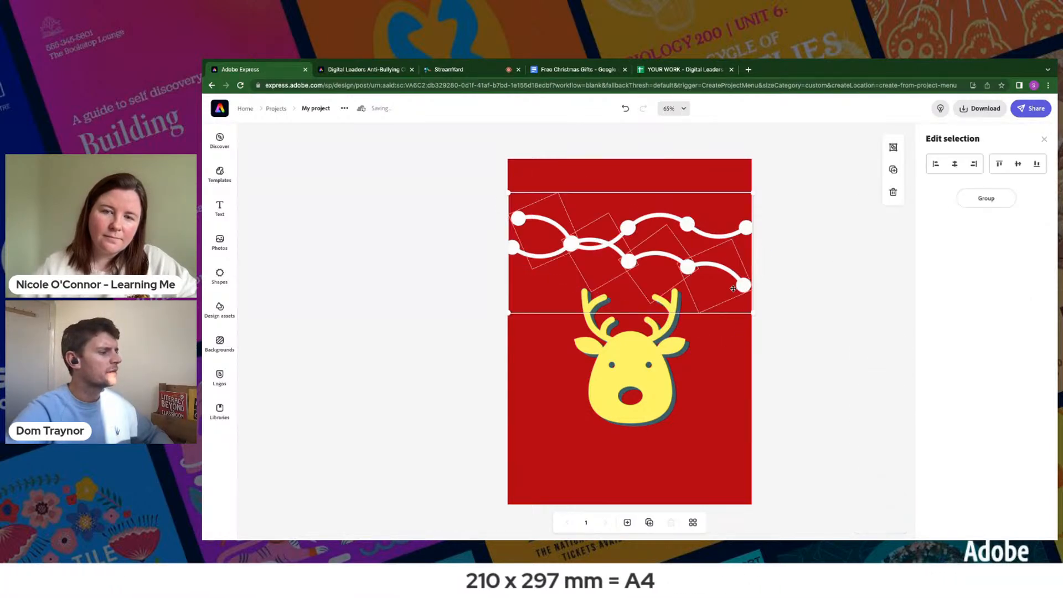
pyautogui.moveTo(734, 227); pyautogui.dragTo(742, 202)
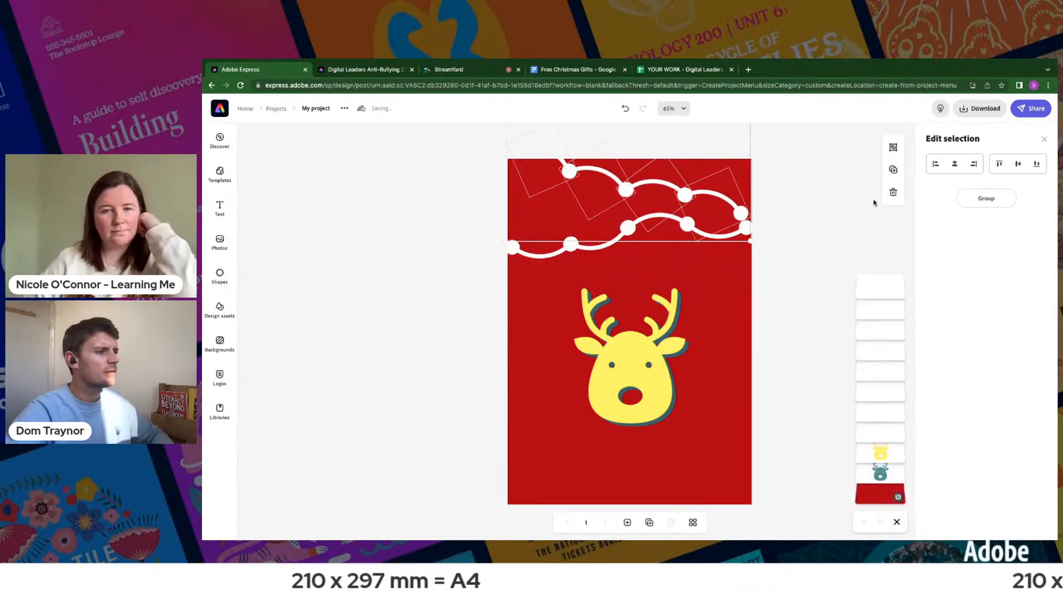
pyautogui.click(792, 194)
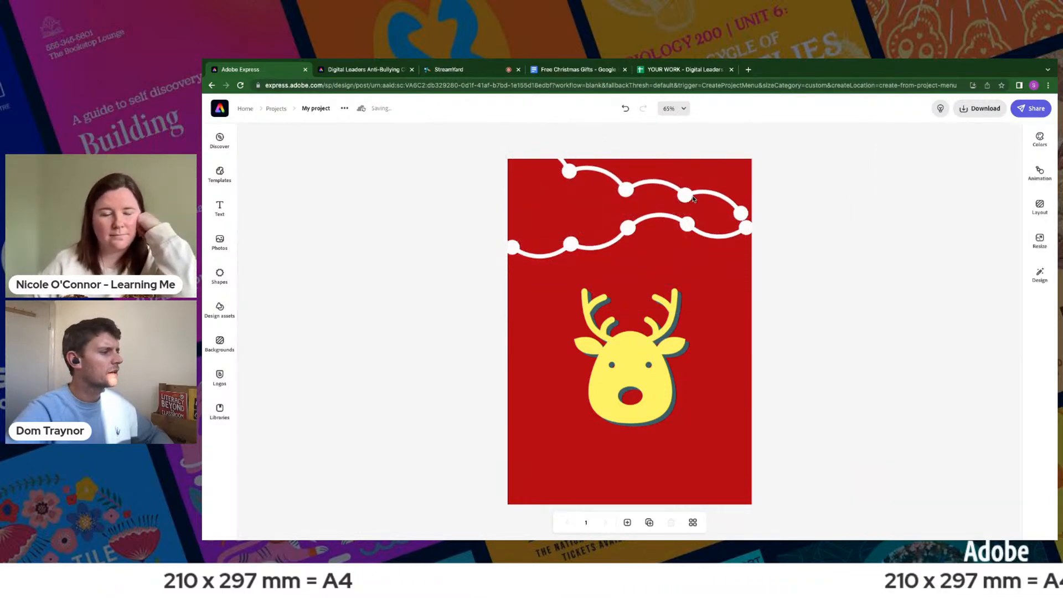
# - Move the rightmost loose garland curve down onto the original string's fourth bulb and tilt it up towards the right
pyautogui.click(738, 209)
pyautogui.click(731, 206)
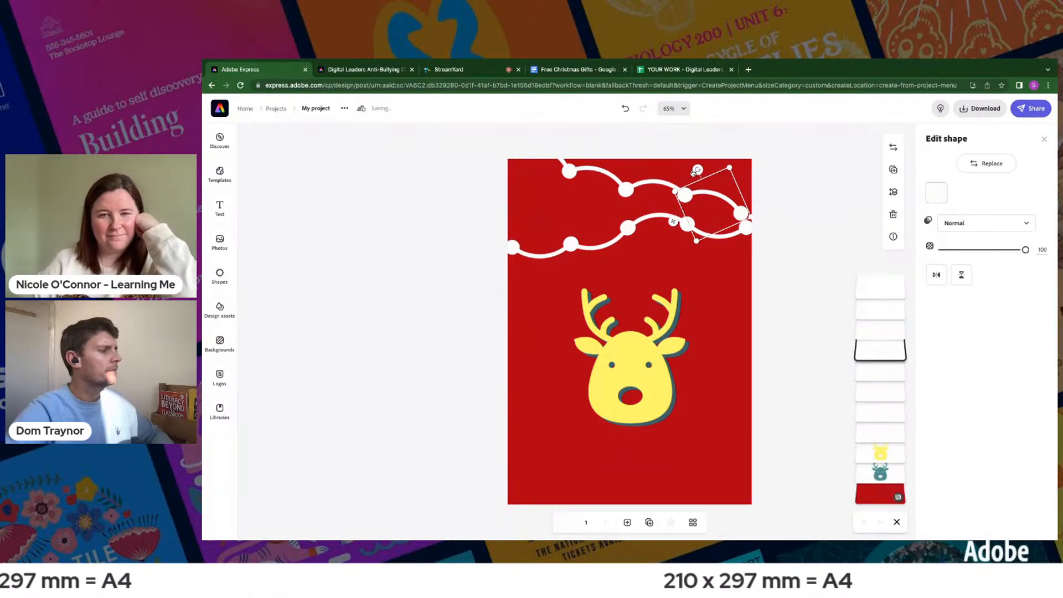
pyautogui.moveTo(694, 175); pyautogui.dragTo(684, 197)
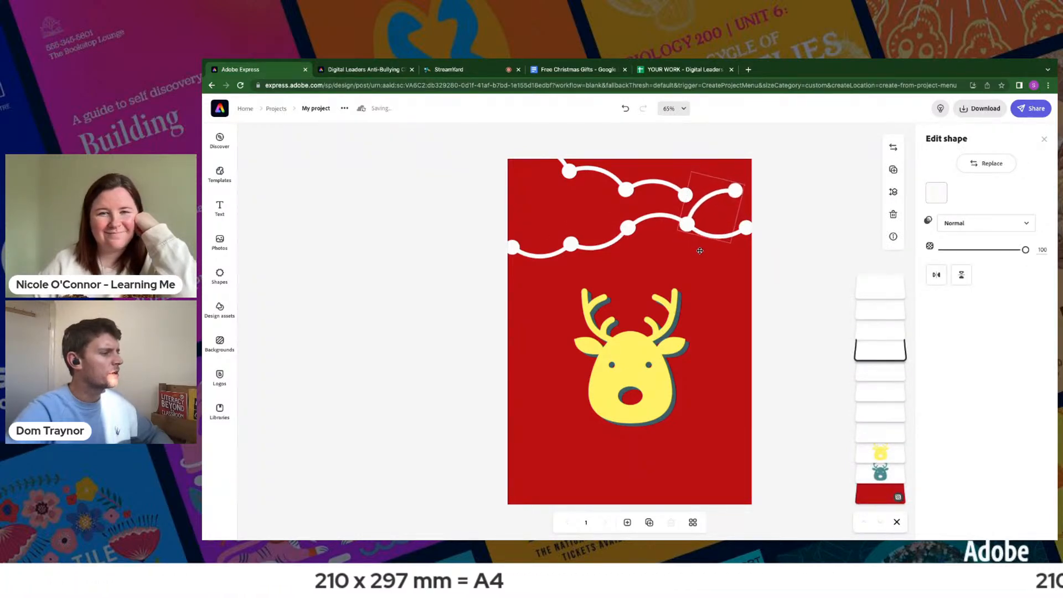
# - Move the second loose curve to the original garland's left end and rotate it steeper so its lower end meets the second bulb
pyautogui.click(633, 192)
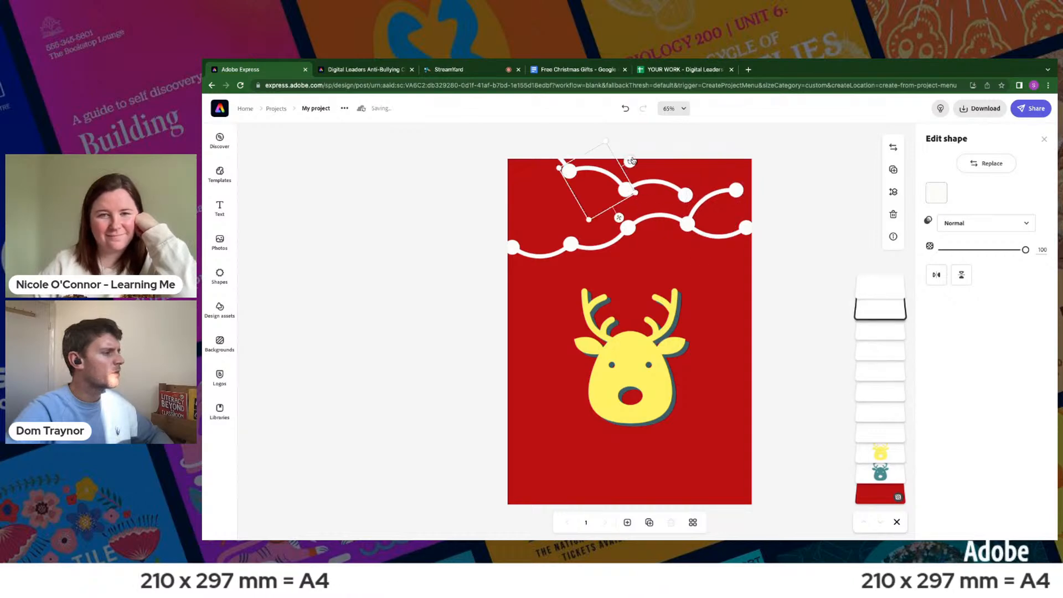
pyautogui.moveTo(617, 221); pyautogui.dragTo(564, 273)
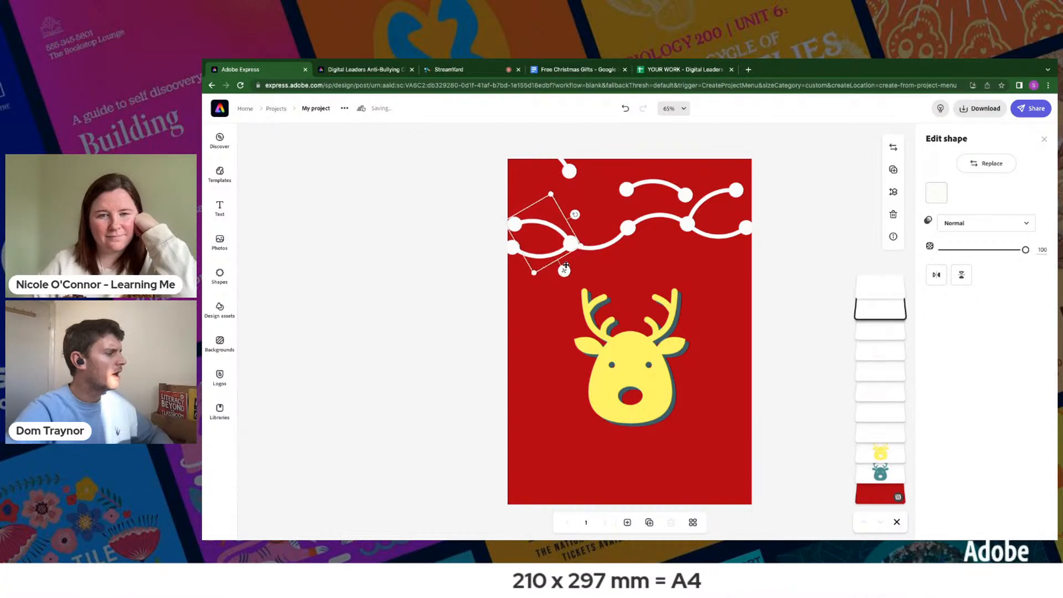
pyautogui.moveTo(584, 223); pyautogui.dragTo(589, 233)
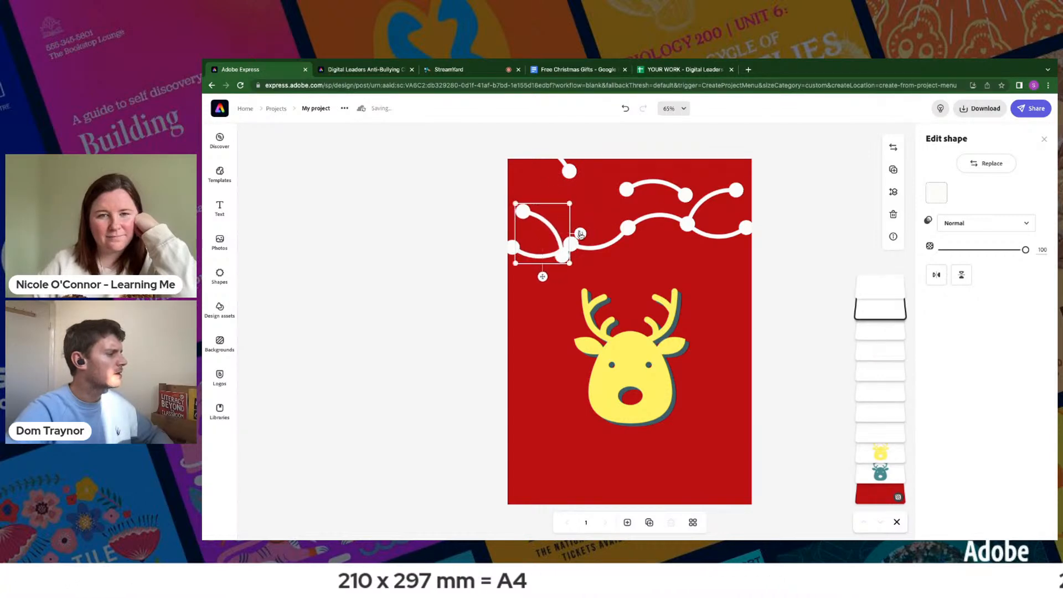
pyautogui.moveTo(541, 278); pyautogui.dragTo(551, 266)
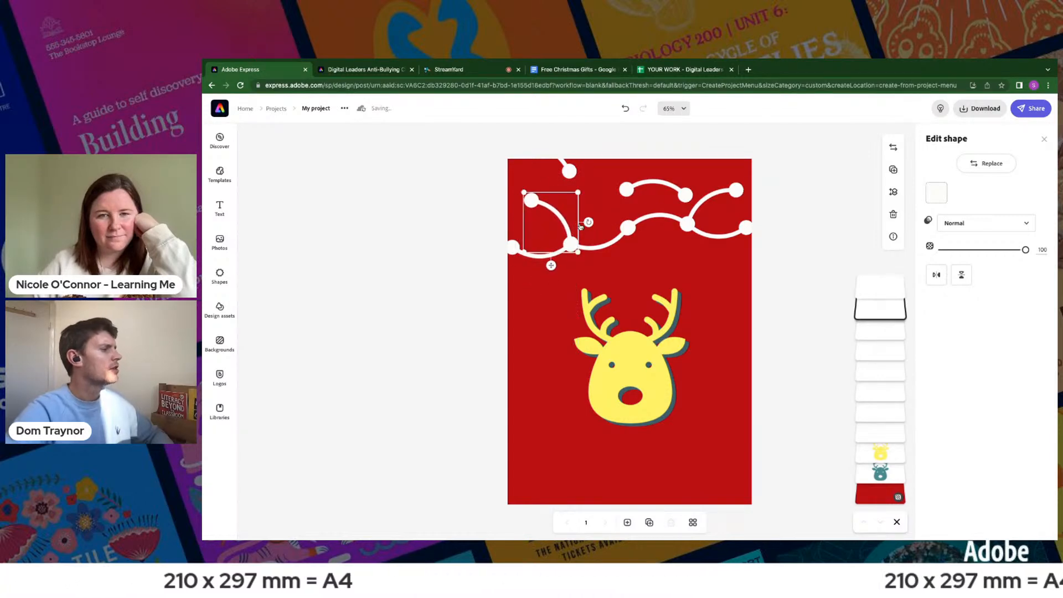
# - Move the first loose curve, partly off the page, right and down towards the left bulb of the remaining upper curve
pyautogui.click(571, 170)
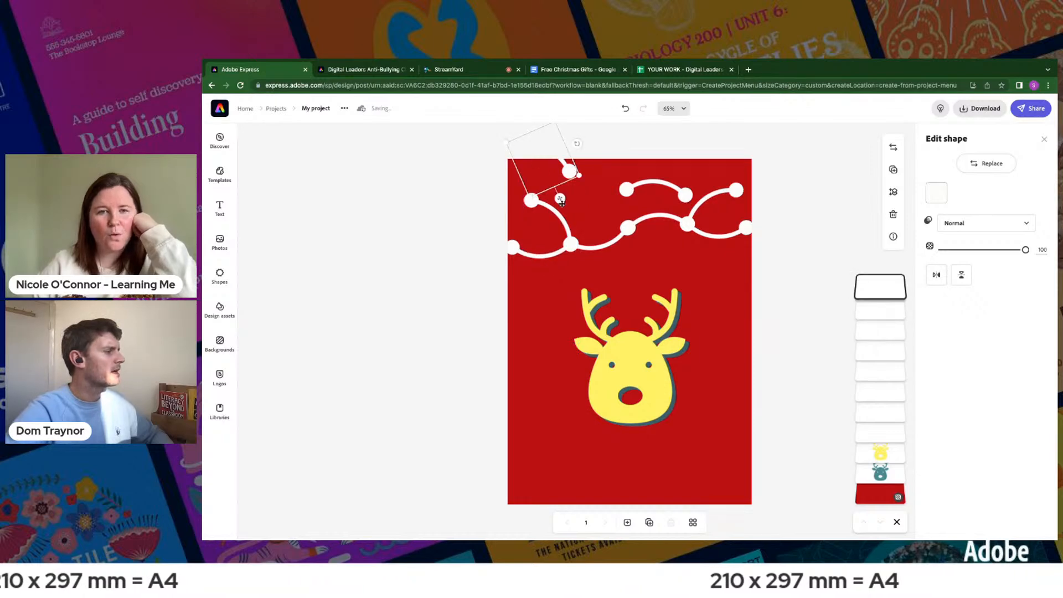
pyautogui.moveTo(560, 199); pyautogui.dragTo(608, 215)
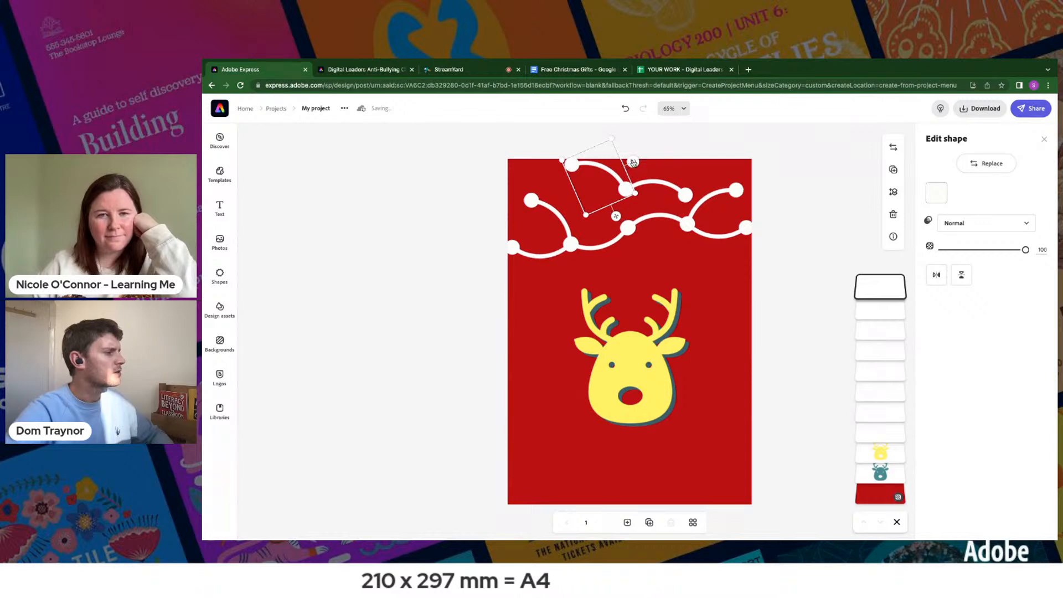
pyautogui.moveTo(618, 209); pyautogui.dragTo(628, 220)
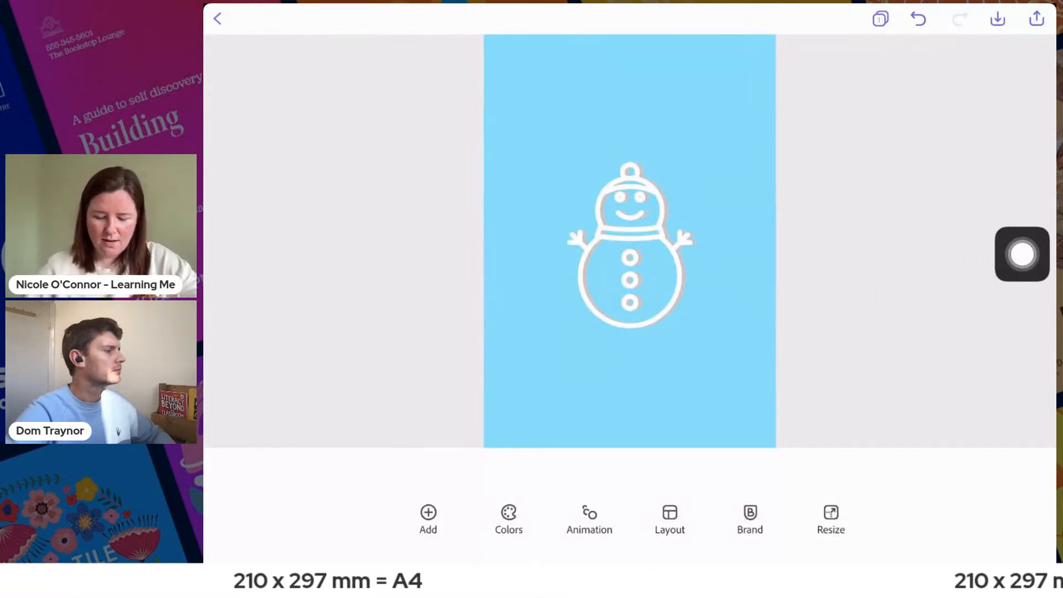
pyautogui.click(630, 388)
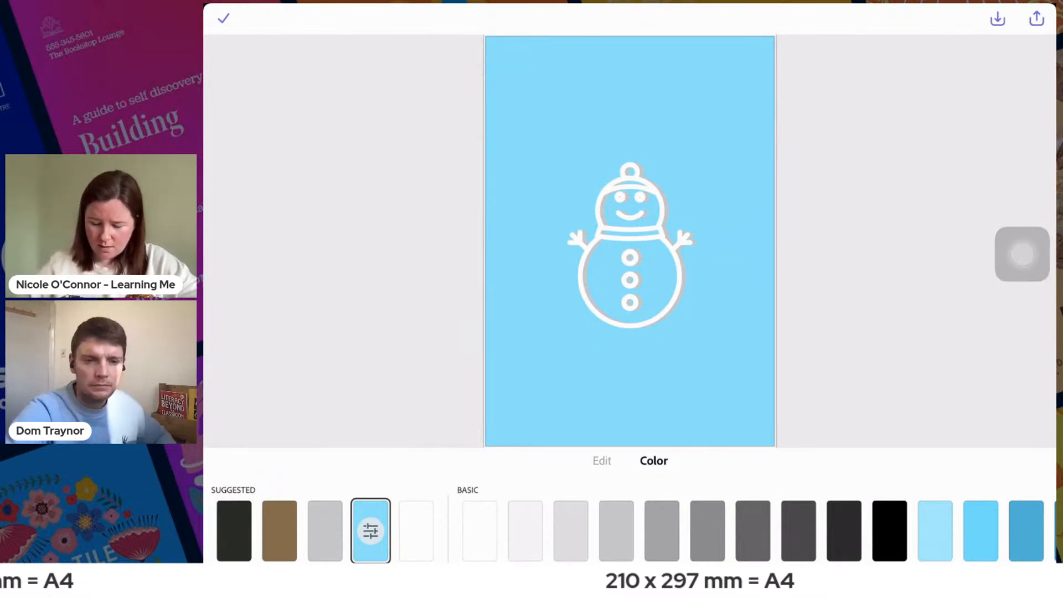
pyautogui.click(223, 18)
pyautogui.click(630, 245)
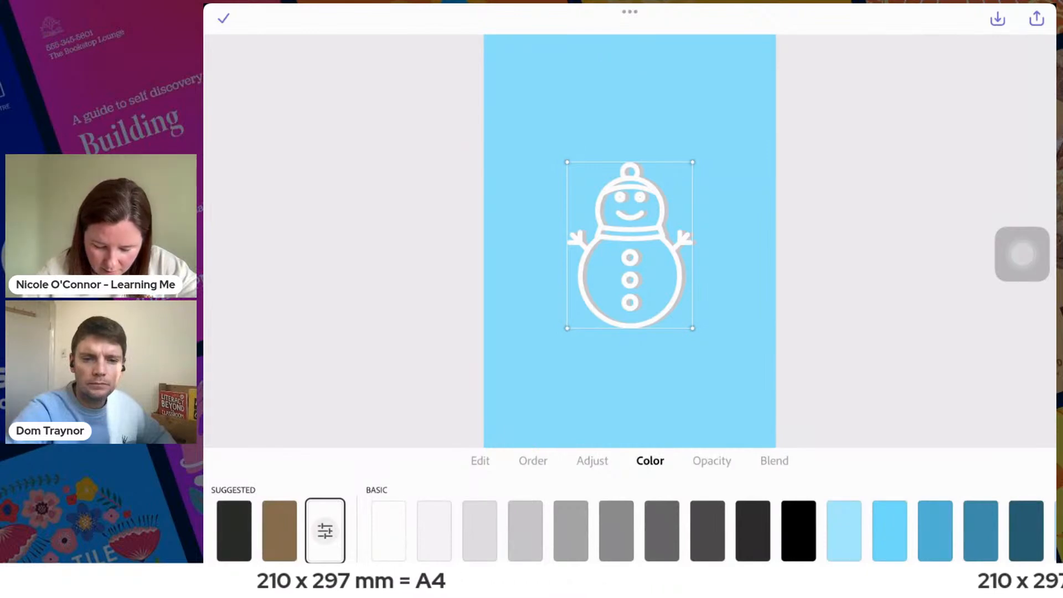
pyautogui.click(224, 19)
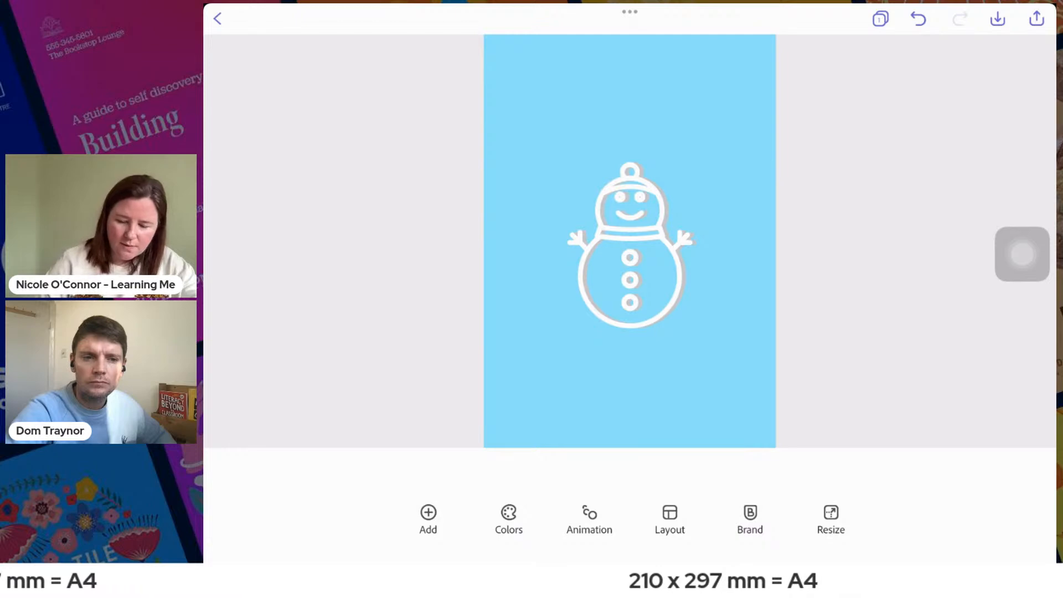
pyautogui.scroll(1, 630, 241)
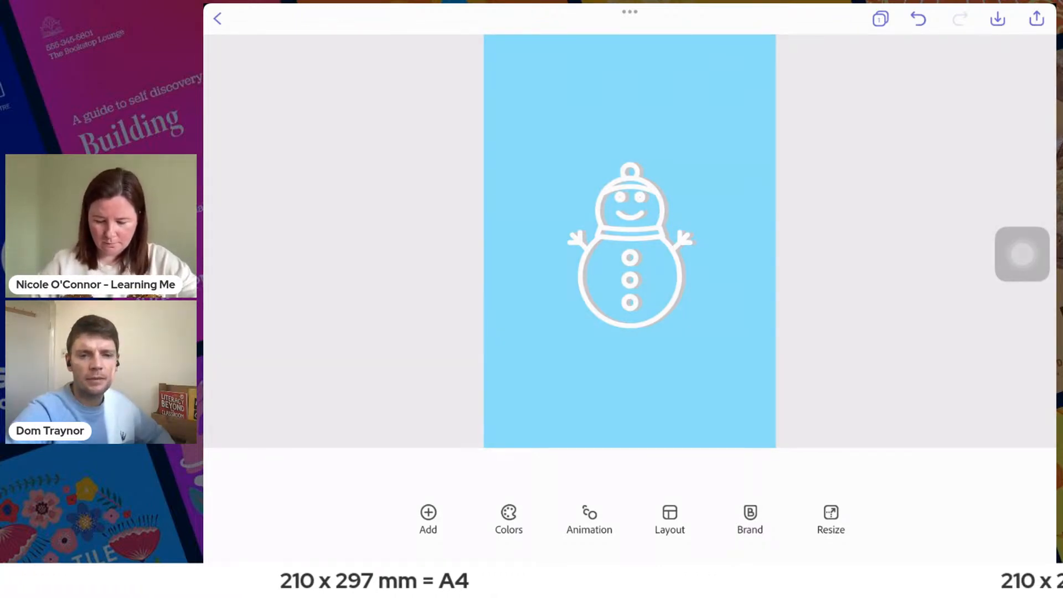
# - Open the shape library for the snowman design and search it for "snowflakes"
pyautogui.click(428, 518)
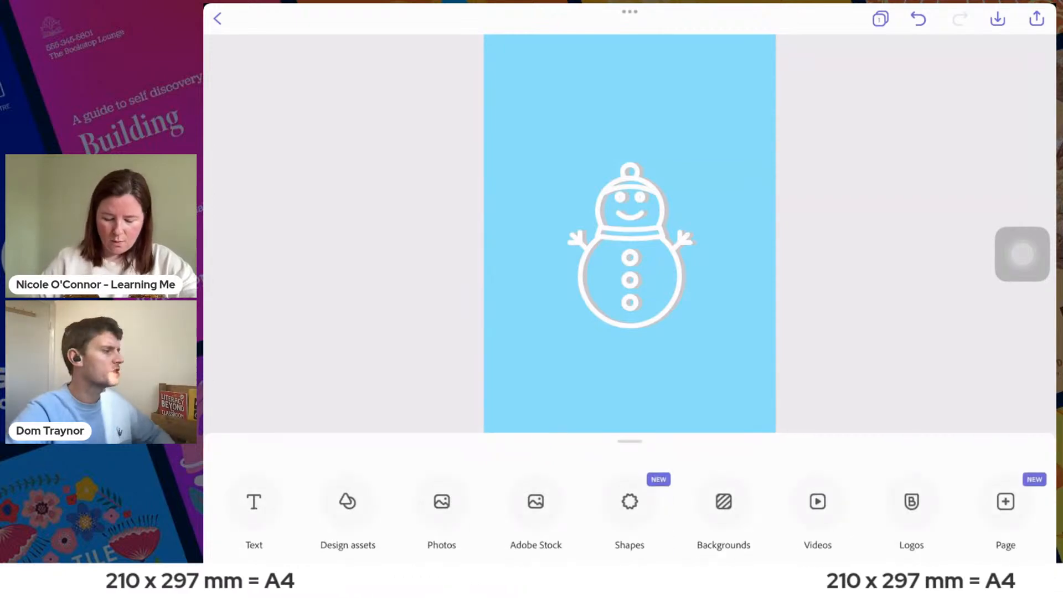
pyautogui.click(629, 501)
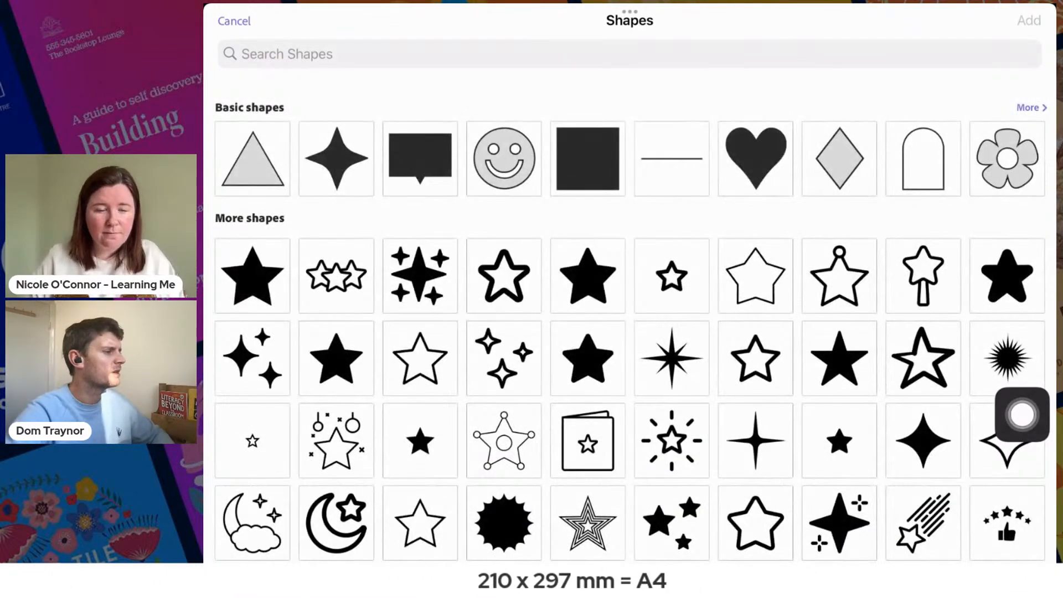
pyautogui.click(630, 54)
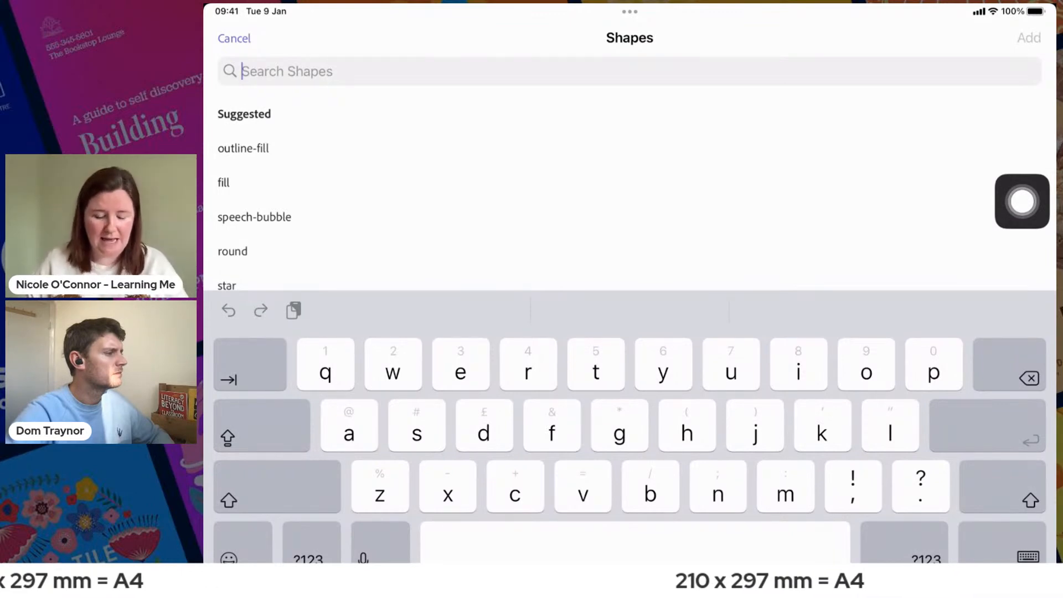
pyautogui.write('s')
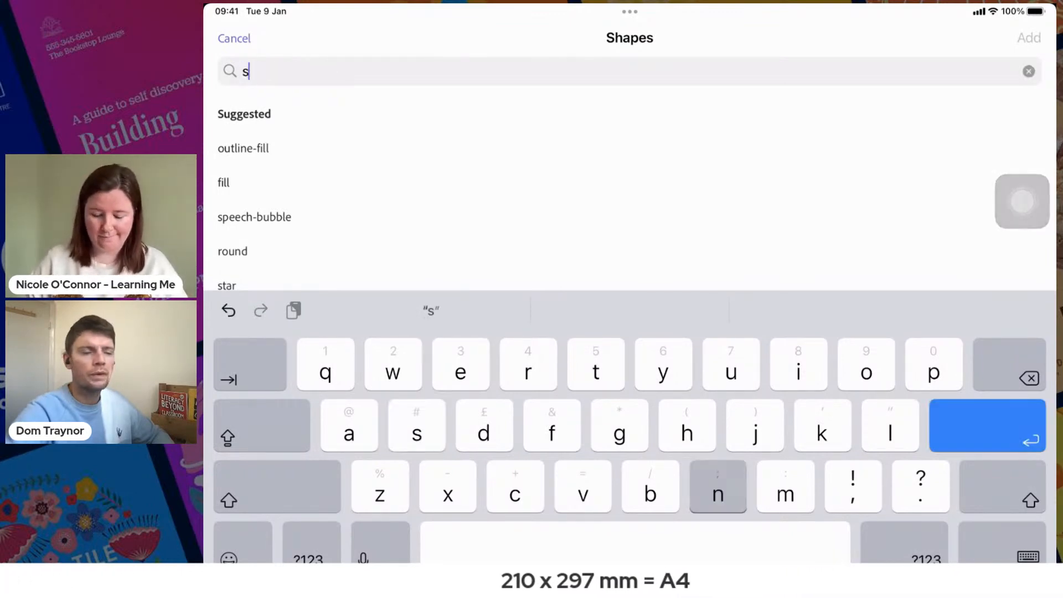
pyautogui.write('nowflakes')
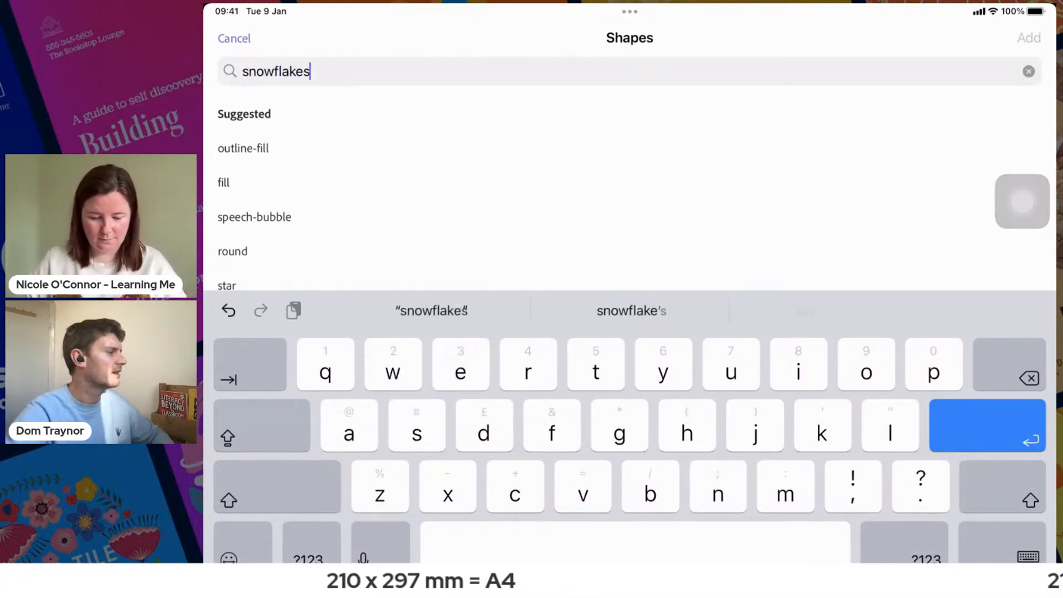
pyautogui.press('Return')
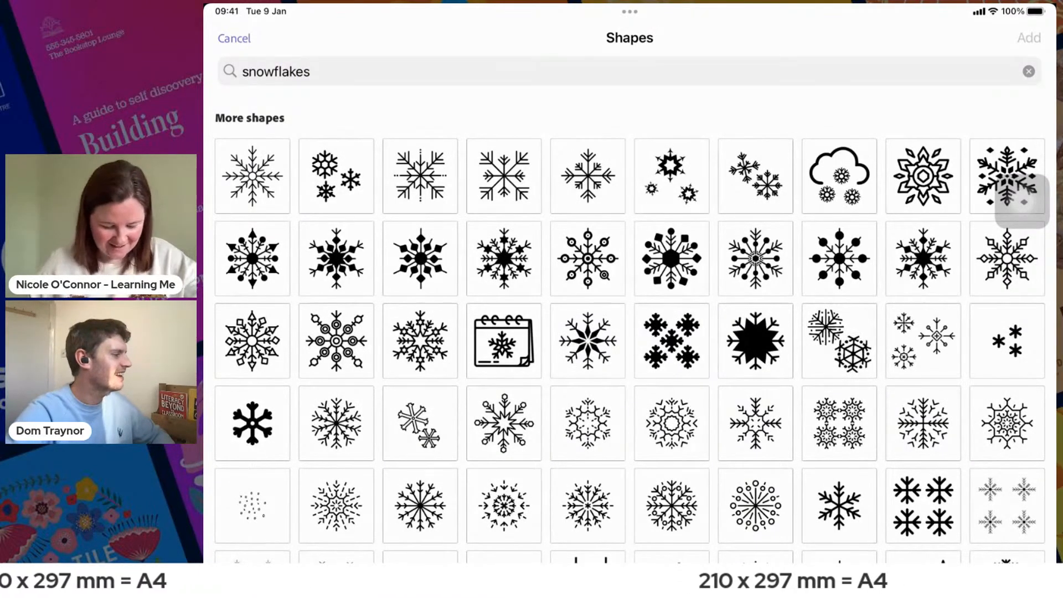
# - Pick eight different snowflake shapes from the results and add them to the snowman page
pyautogui.click(252, 176)
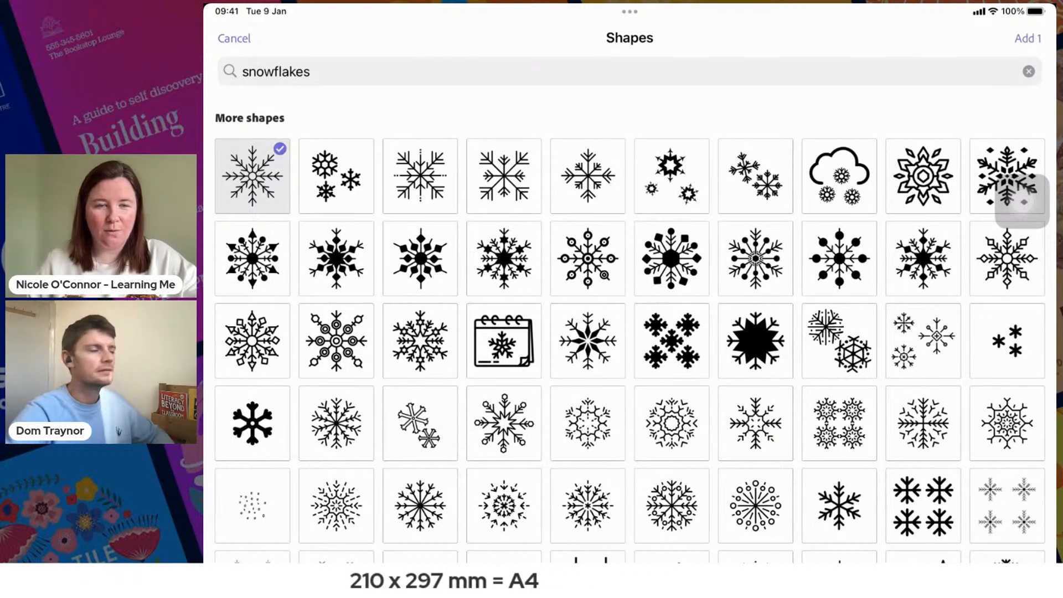
pyautogui.click(253, 340)
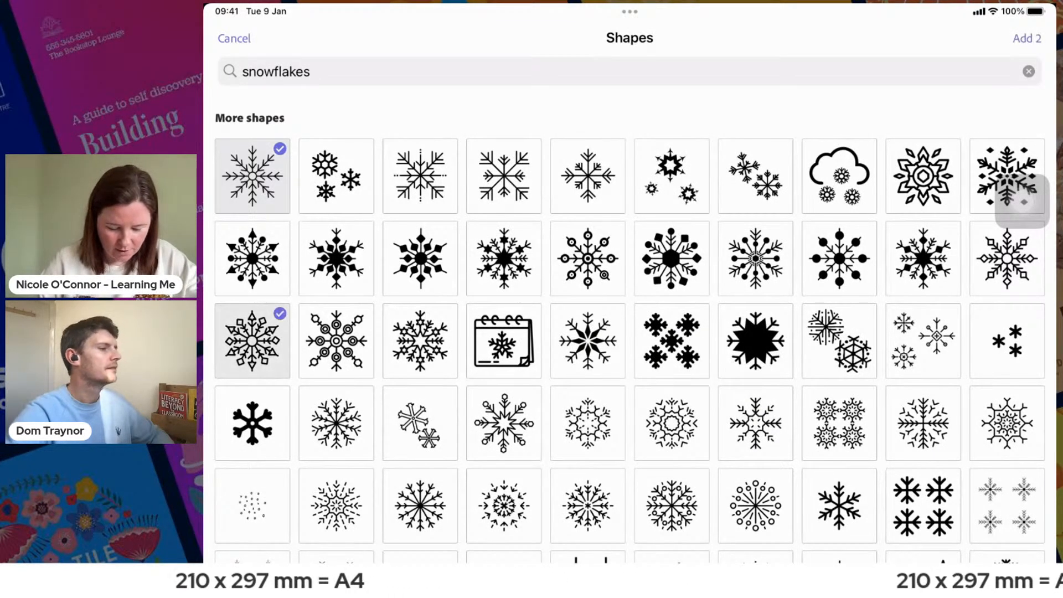
pyautogui.click(336, 423)
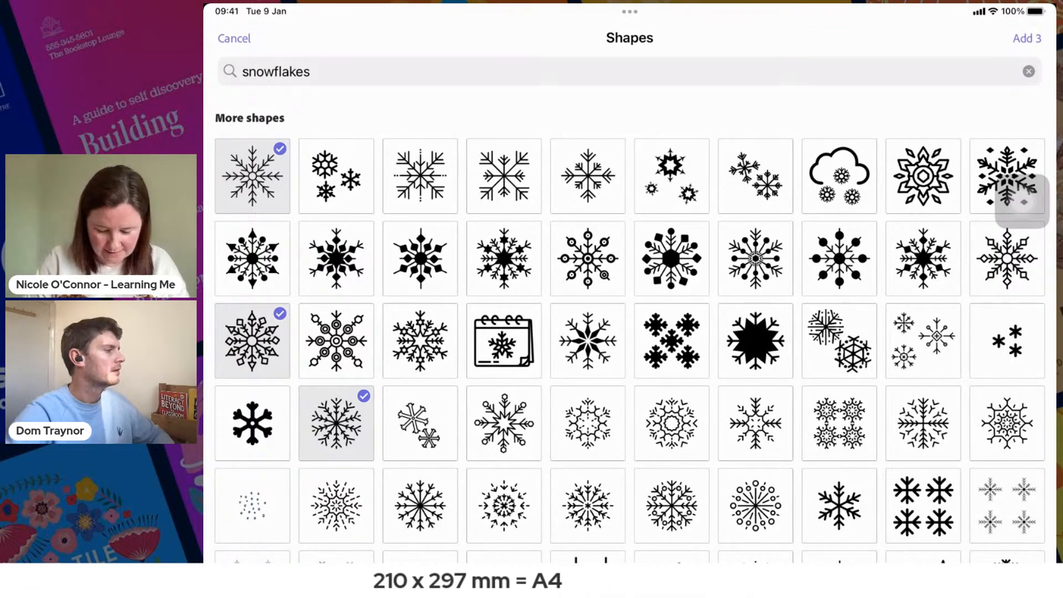
pyautogui.click(504, 423)
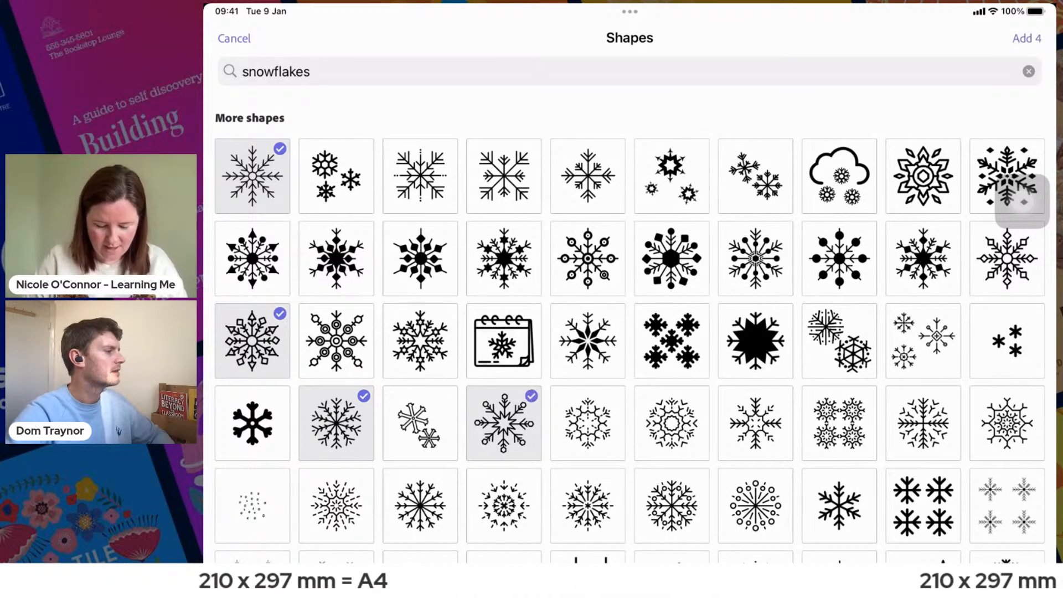
pyautogui.click(587, 422)
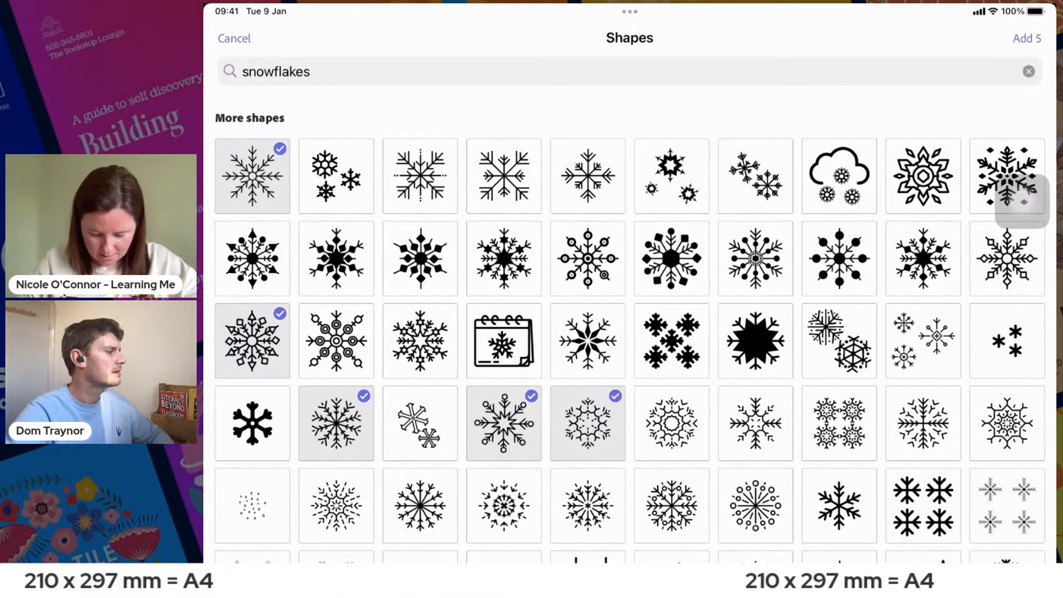
pyautogui.click(671, 505)
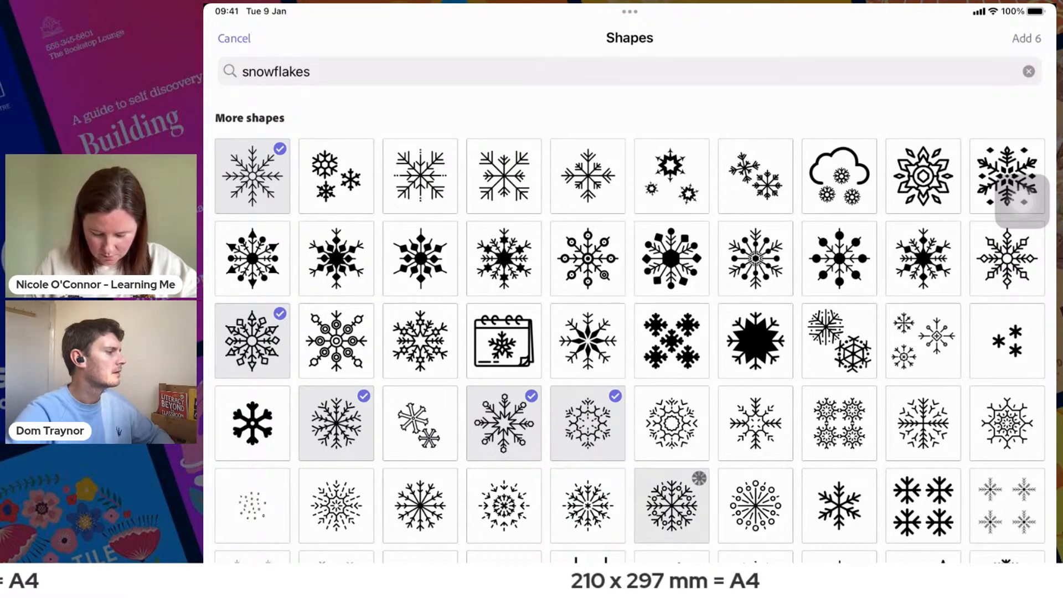
pyautogui.click(923, 423)
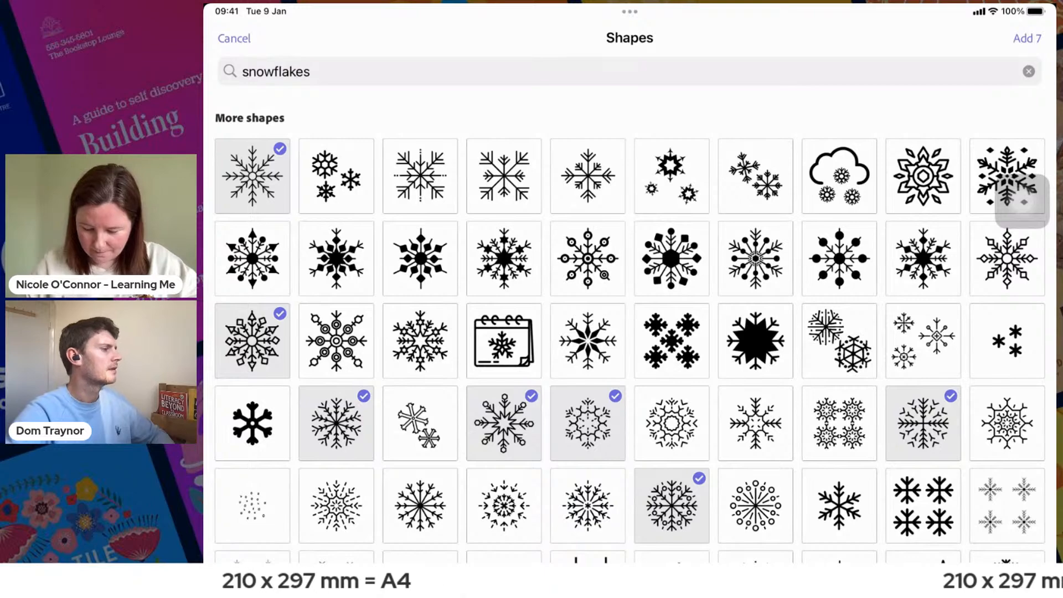
pyautogui.click(755, 259)
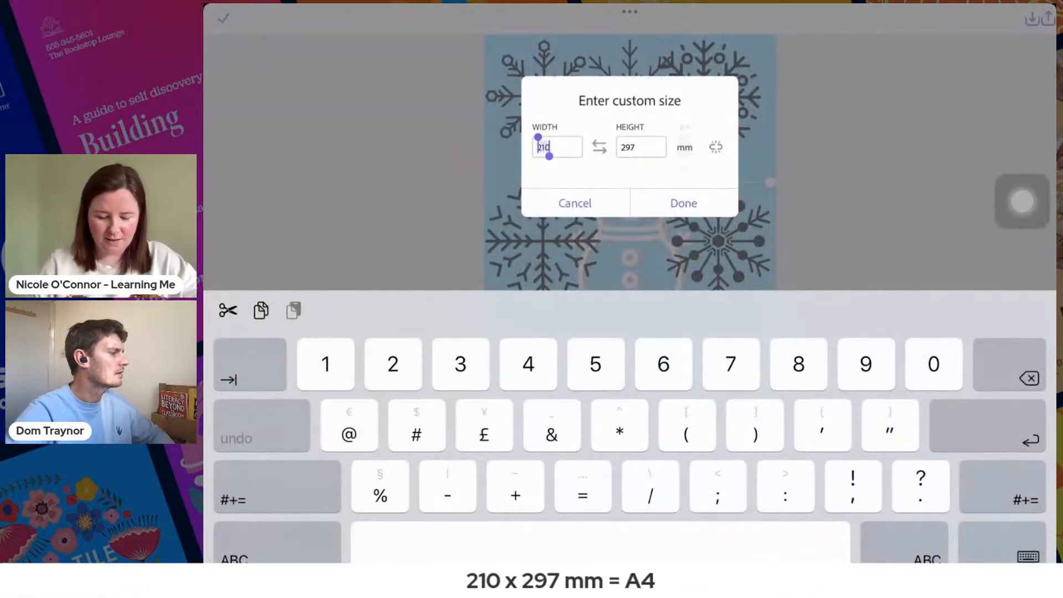
pyautogui.click(575, 203)
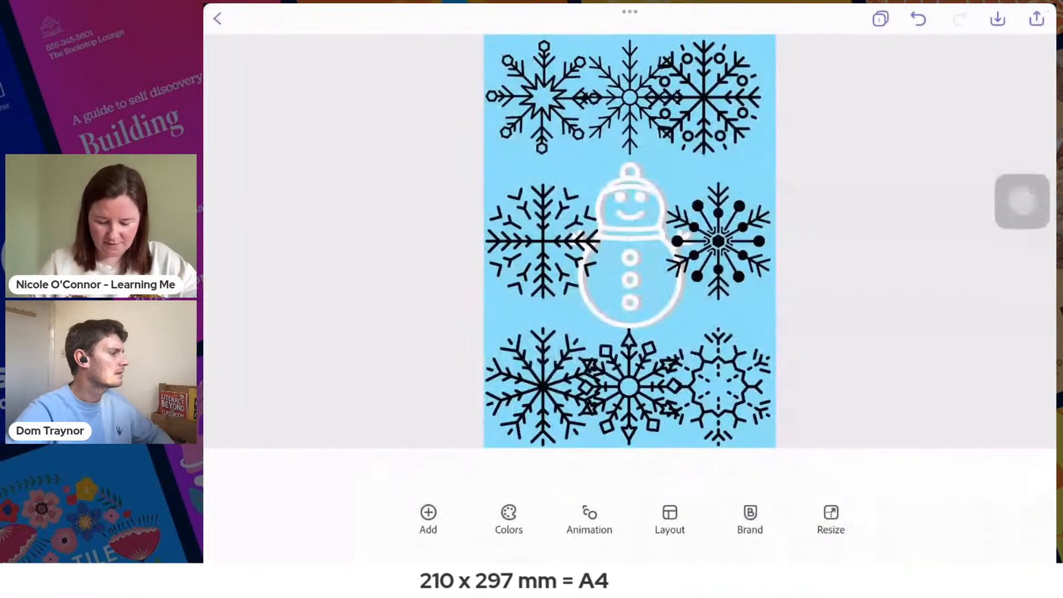
# - Shrink the first two snowflakes in the upper row to less than half their size and colour both white
pyautogui.click(543, 97)
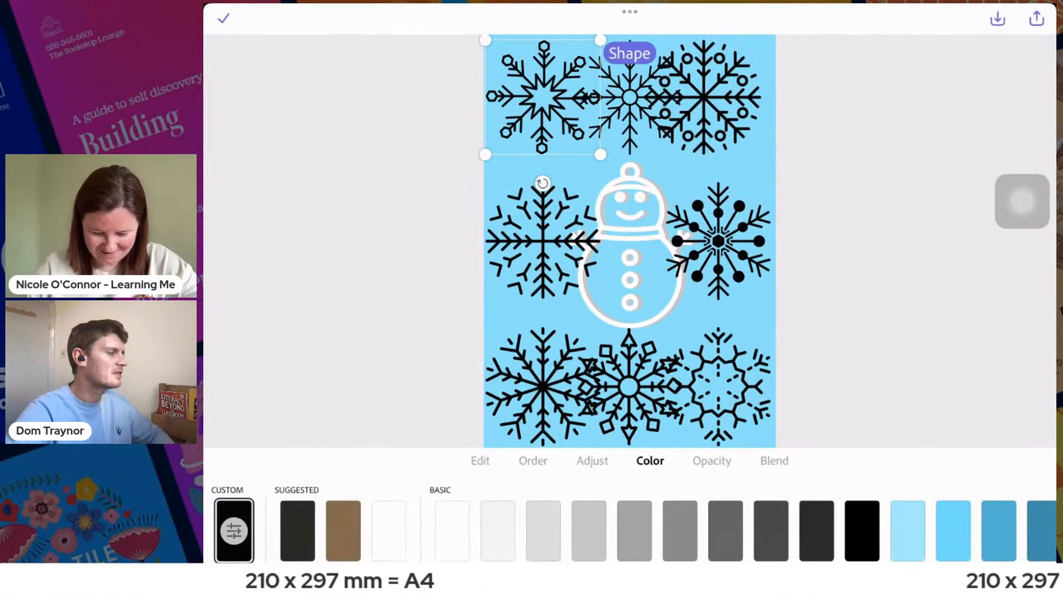
pyautogui.moveTo(600, 155); pyautogui.dragTo(535, 89)
pyautogui.click(452, 531)
pyautogui.click(629, 98)
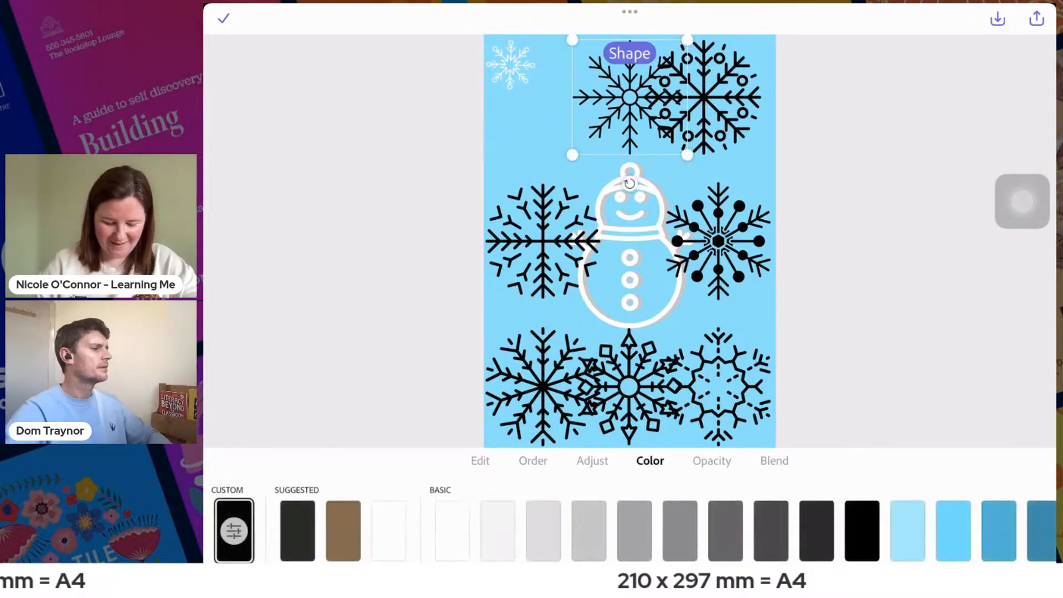
pyautogui.click(452, 530)
pyautogui.moveTo(687, 155); pyautogui.dragTo(623, 90)
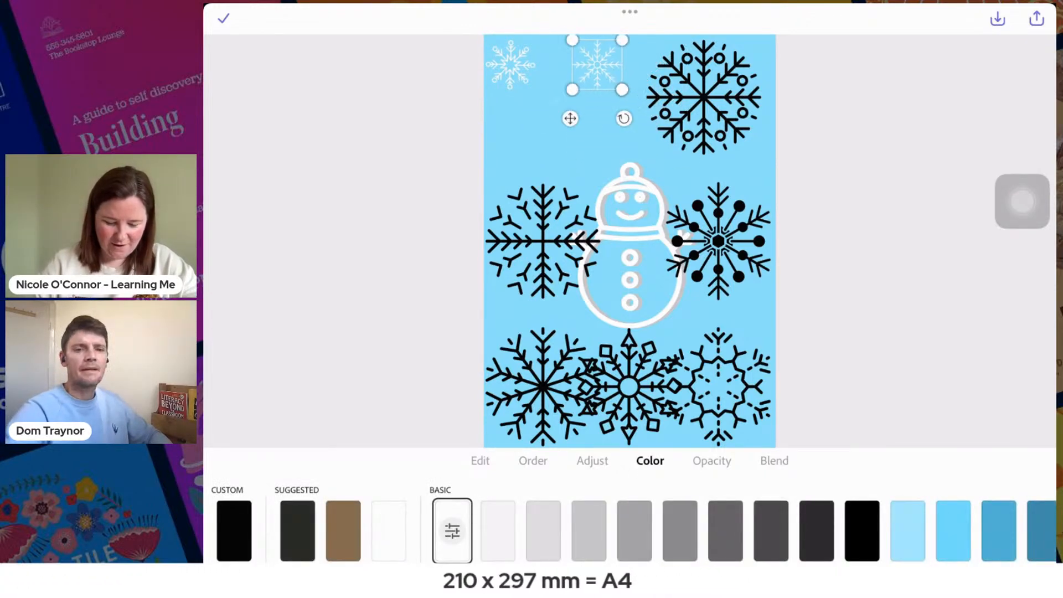
# - Colour the third upper-row snowflake and the right middle-row one white, shrink both to under half size, and move the latter higher up
pyautogui.click(704, 97)
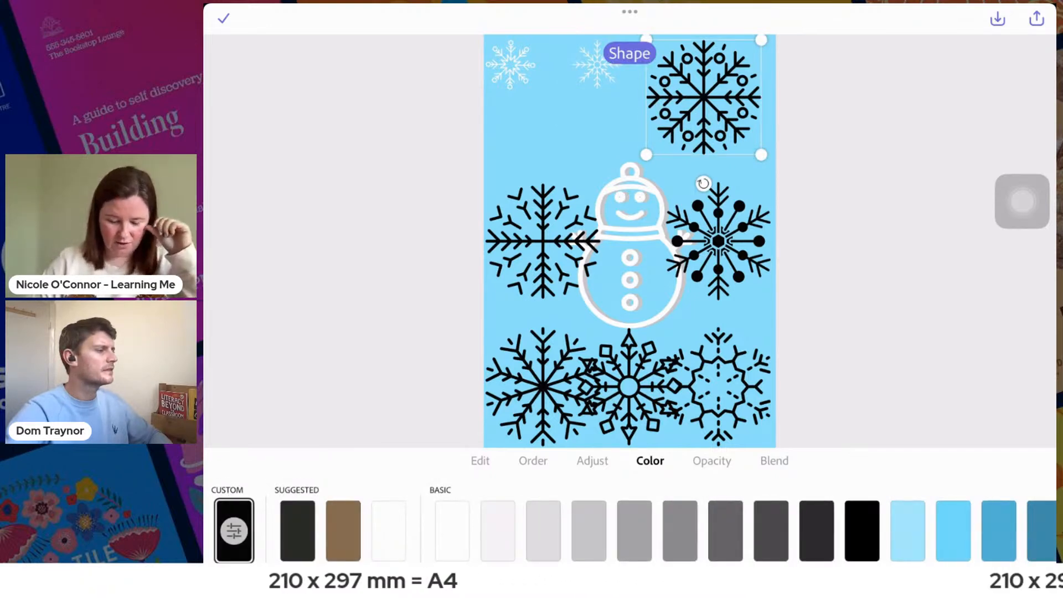
pyautogui.click(452, 531)
pyautogui.moveTo(761, 155); pyautogui.dragTo(687, 81)
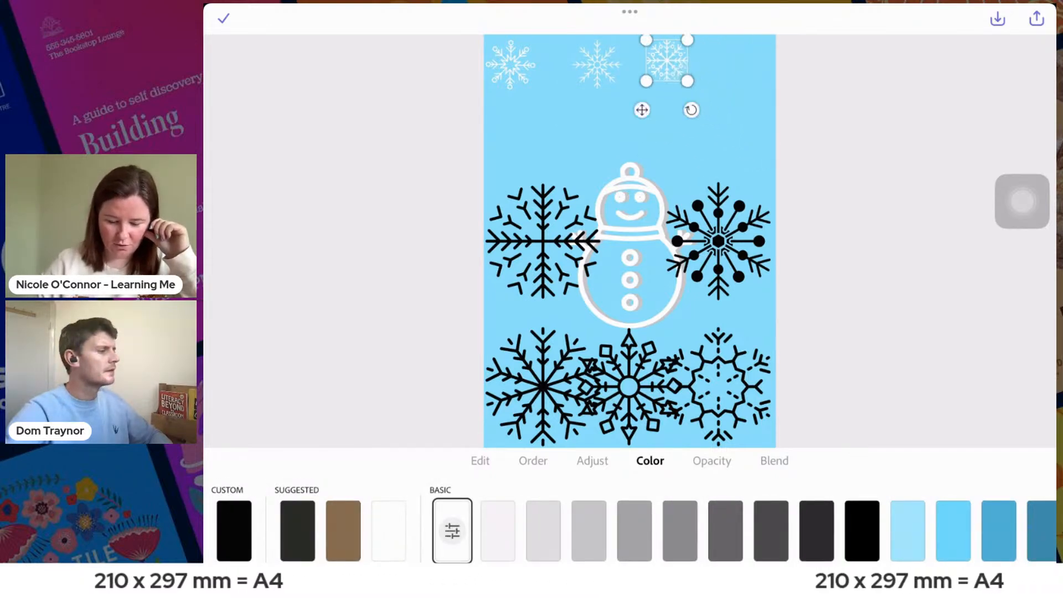
pyautogui.click(718, 242)
pyautogui.click(452, 530)
pyautogui.moveTo(771, 301); pyautogui.dragTo(718, 114)
# - Colour the left middle-row and left bottom-row snowflakes white, shrink both to under half size, and place them above and to the left of the hat
pyautogui.click(543, 242)
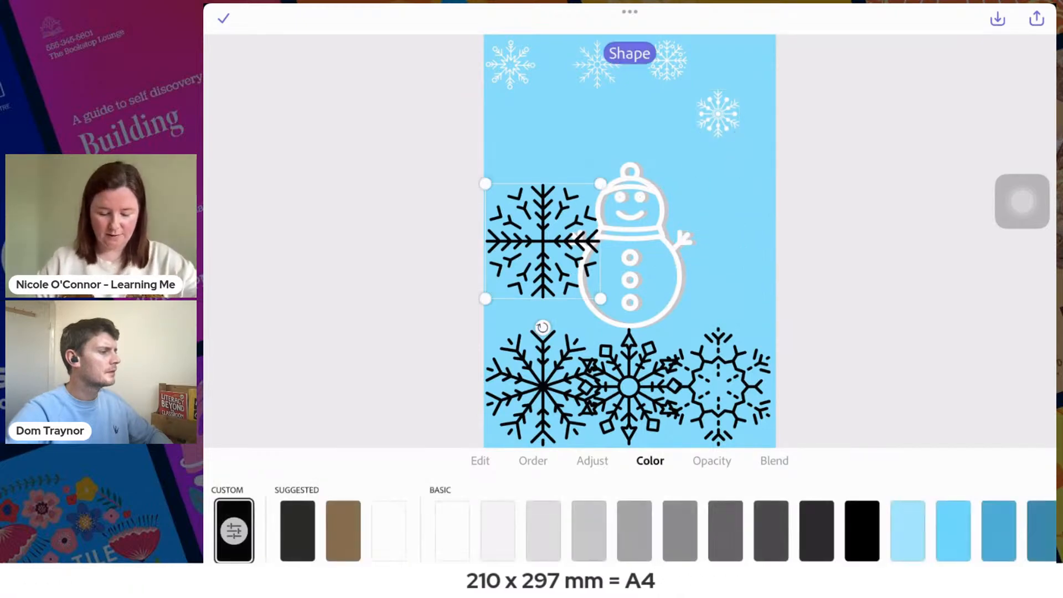
pyautogui.click(451, 530)
pyautogui.moveTo(600, 299); pyautogui.dragTo(528, 144)
pyautogui.click(542, 388)
pyautogui.click(451, 531)
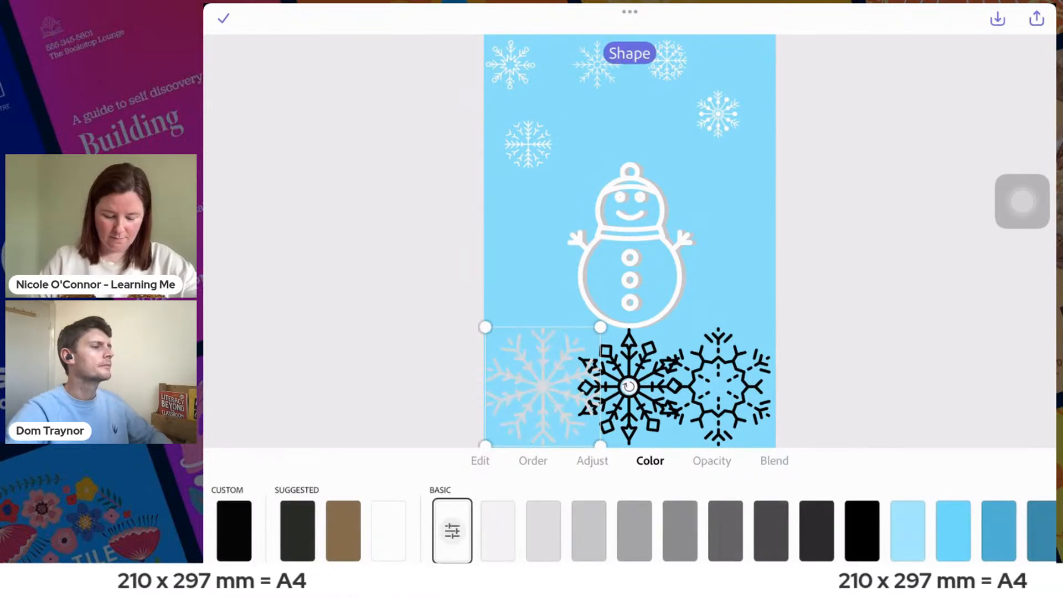
pyautogui.moveTo(600, 327); pyautogui.dragTo(602, 123)
# - Colour the remaining two bottom-row snowflakes white, shrink both, and place one on each side of the snowman's head
pyautogui.click(718, 387)
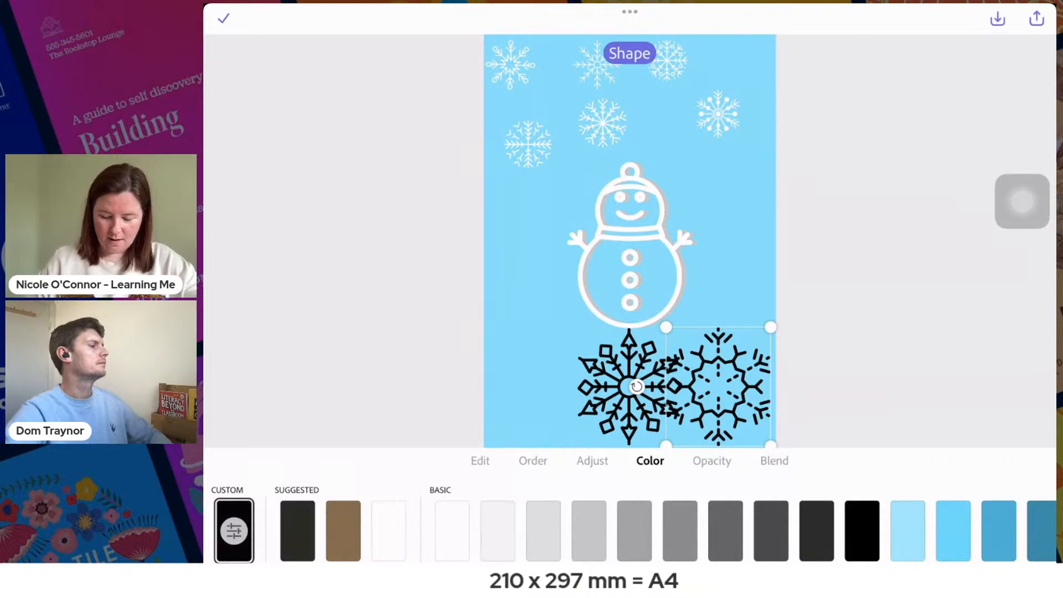
pyautogui.moveTo(718, 386); pyautogui.dragTo(718, 258)
pyautogui.moveTo(771, 318); pyautogui.dragTo(715, 182)
pyautogui.click(629, 387)
pyautogui.click(452, 531)
pyautogui.moveTo(682, 441); pyautogui.dragTo(506, 267)
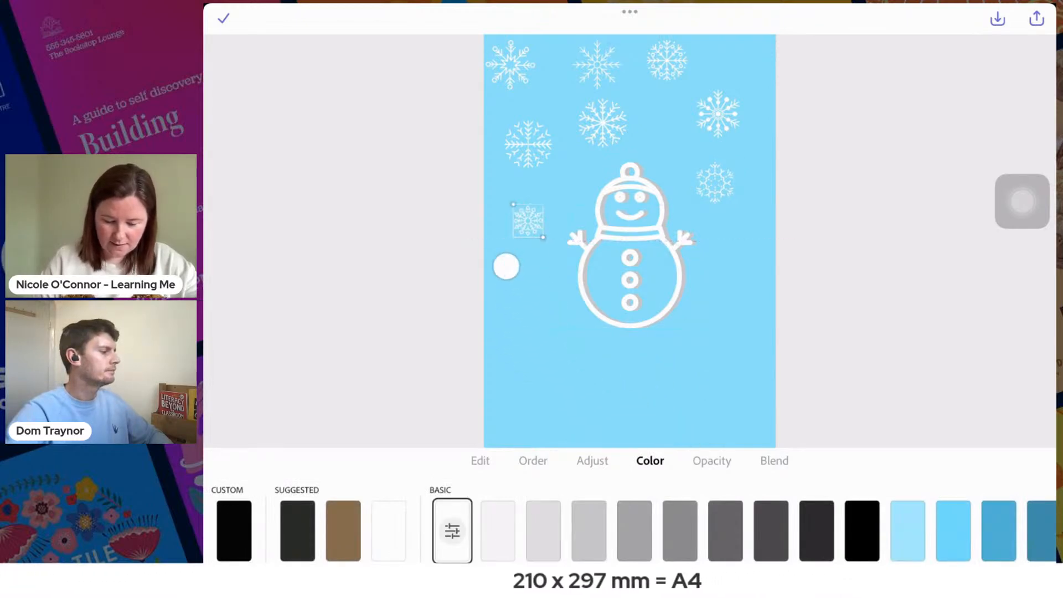
# - Shrink the second top-row snowflake and the one above the hat, placing them above the hat's right and left sides
pyautogui.click(597, 65)
pyautogui.moveTo(570, 118); pyautogui.dragTo(695, 364)
pyautogui.moveTo(746, 336); pyautogui.dragTo(608, 129)
pyautogui.click(602, 123)
pyautogui.moveTo(572, 158); pyautogui.dragTo(571, 159)
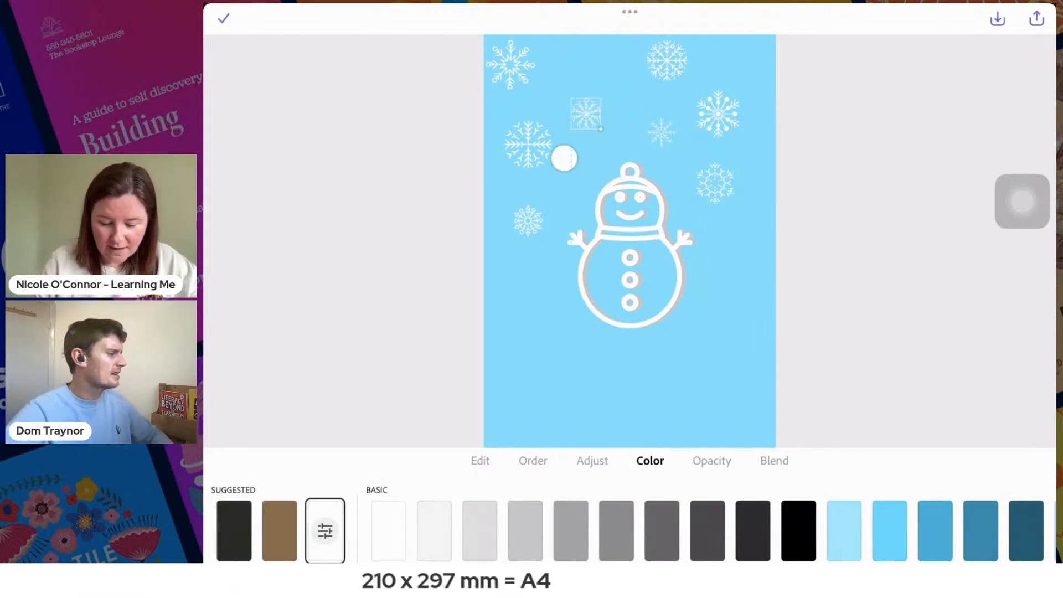
# - Move the top-left snowflake and the small one near the hat slightly right, and shrink the upper-right snowflake while moving it towards the page edge
pyautogui.click(510, 64)
pyautogui.moveTo(564, 38); pyautogui.dragTo(592, 44)
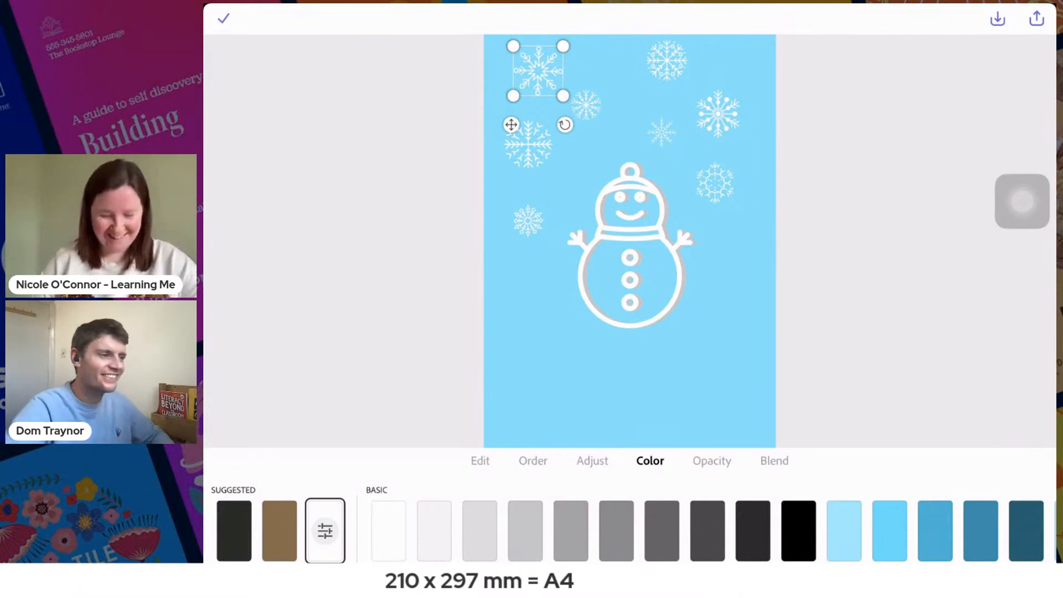
pyautogui.click(586, 105)
pyautogui.moveTo(585, 105); pyautogui.dragTo(607, 110)
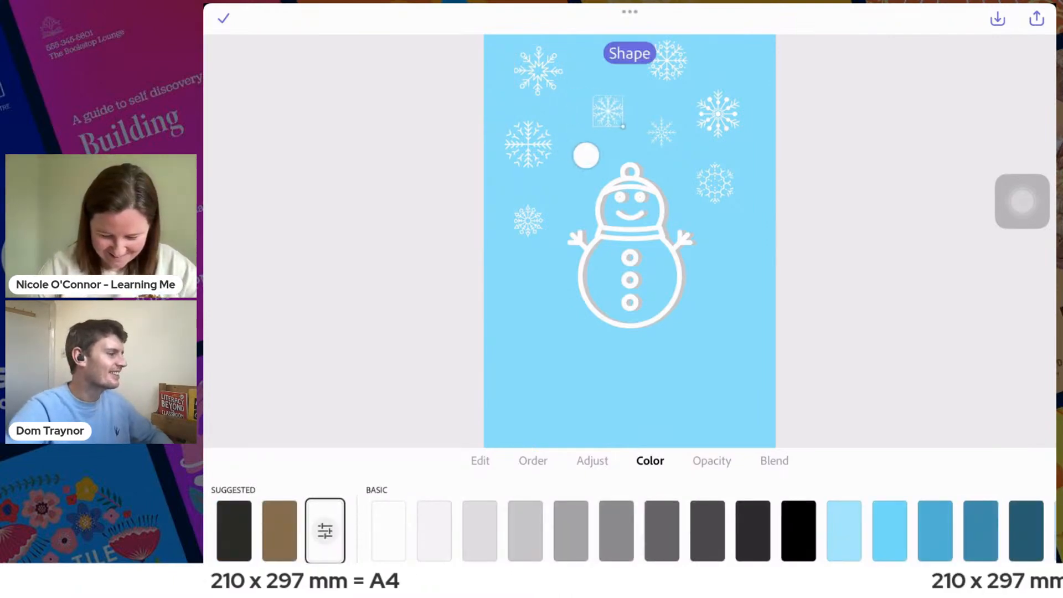
pyautogui.click(718, 113)
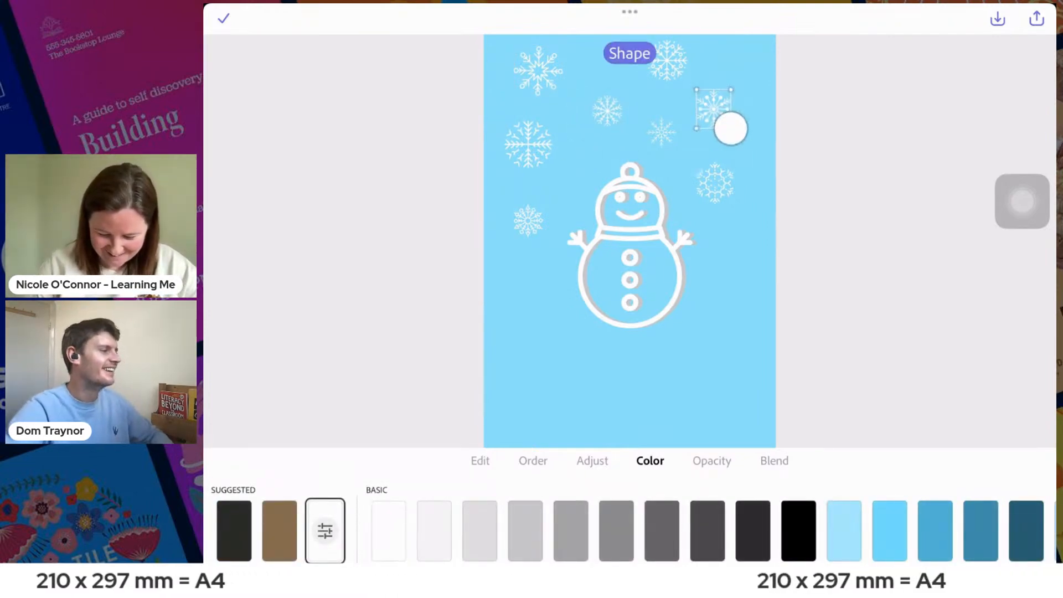
pyautogui.moveTo(691, 157); pyautogui.dragTo(715, 149)
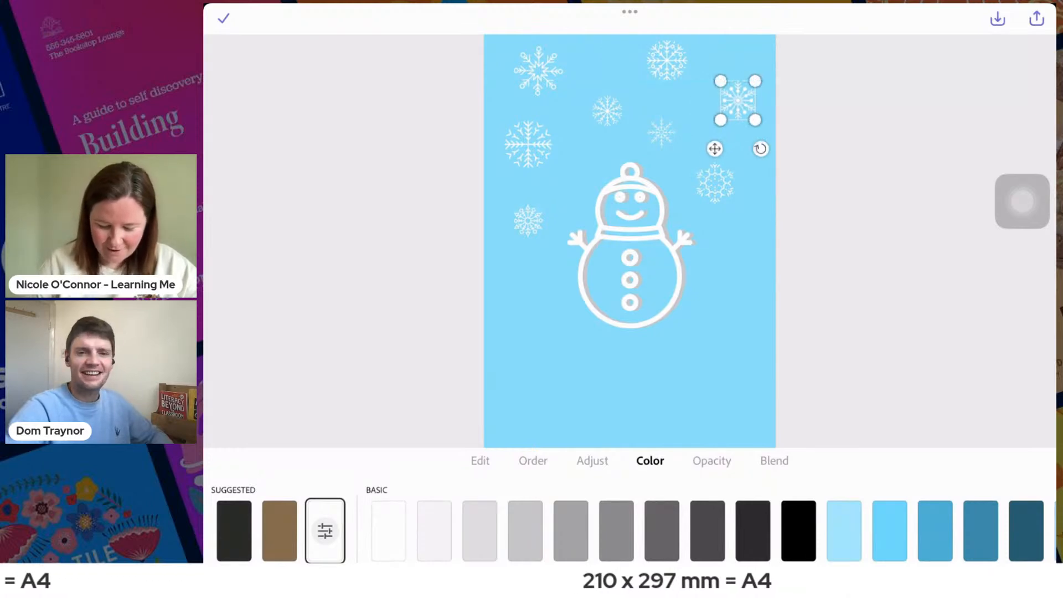
# - Shrink the snowflake right of the snowman's head and move it outwards and down, and shift the small one above the hat to the right
pyautogui.click(714, 183)
pyautogui.moveTo(688, 232); pyautogui.dragTo(713, 248)
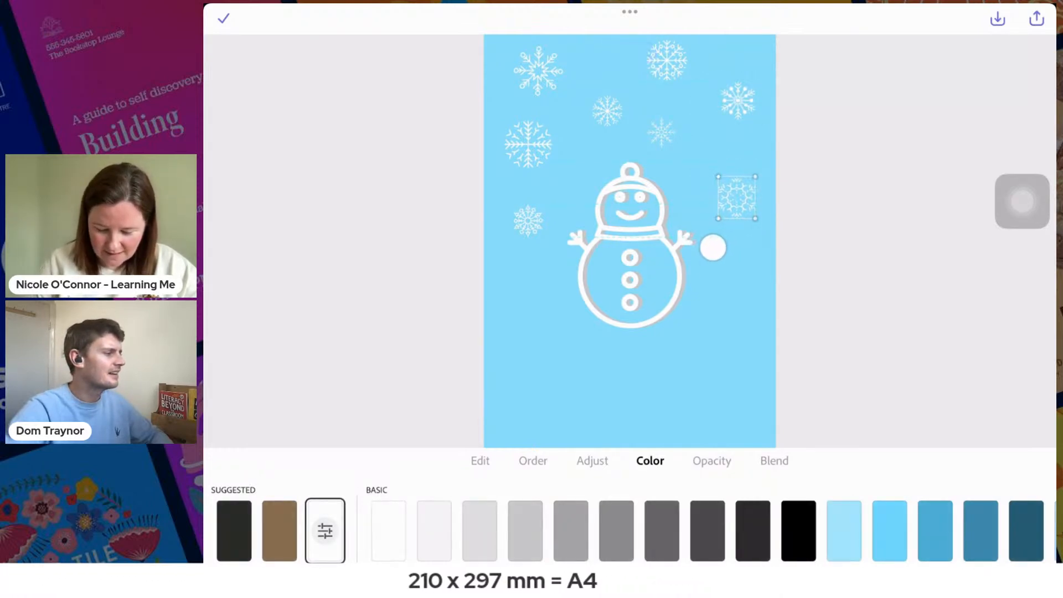
pyautogui.moveTo(755, 219); pyautogui.dragTo(713, 258)
pyautogui.click(528, 144)
pyautogui.click(661, 132)
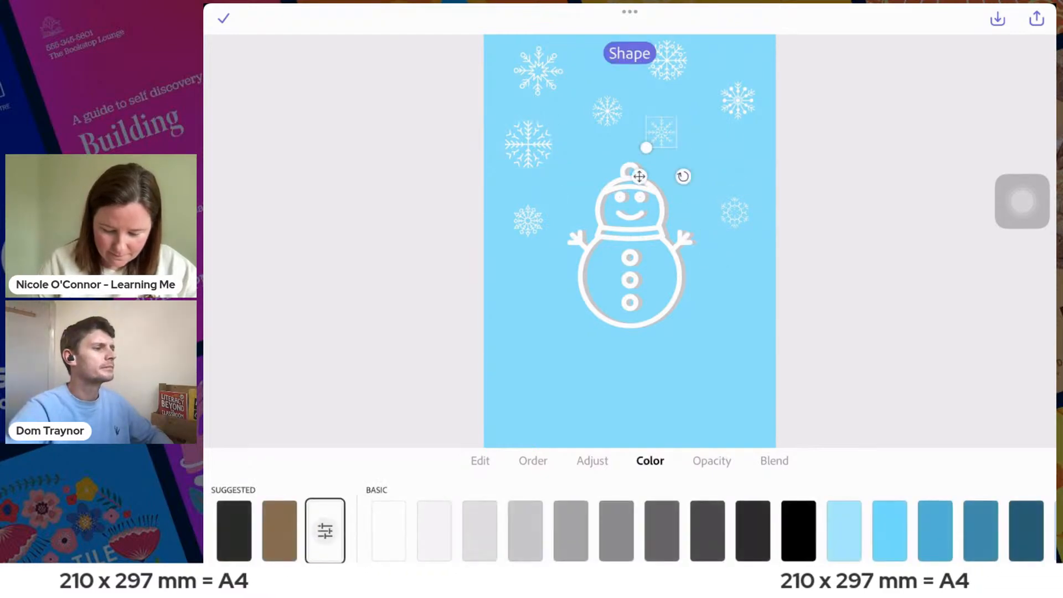
pyautogui.moveTo(661, 132); pyautogui.dragTo(693, 144)
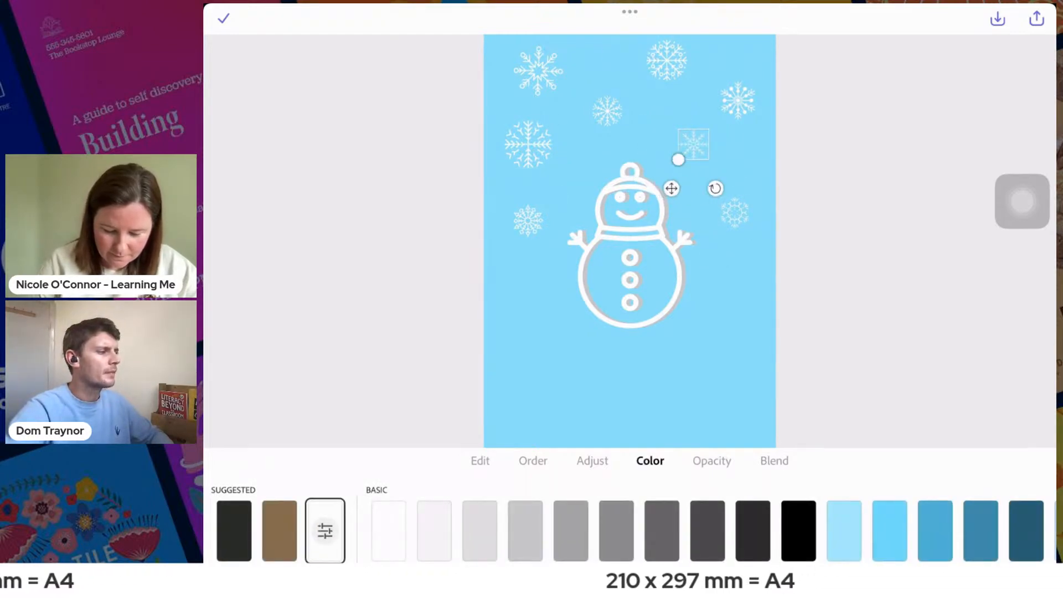
# - Shrink the snowflake to the upper left of the hat and slightly enlarge the one below it beside the snowman's head
pyautogui.click(528, 145)
pyautogui.moveTo(503, 197); pyautogui.dragTo(511, 188)
pyautogui.moveTo(562, 111); pyautogui.dragTo(546, 128)
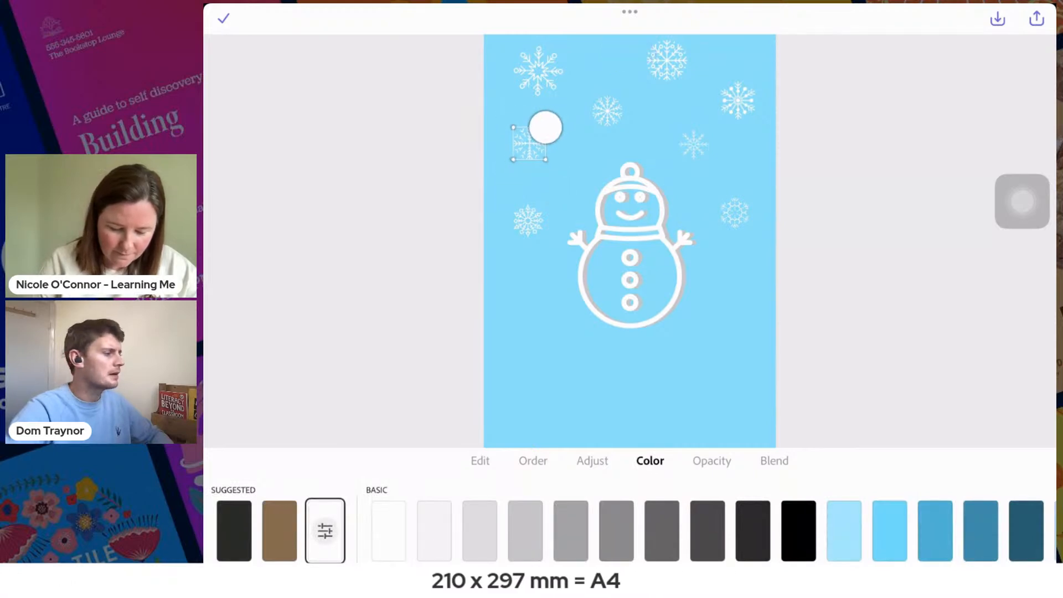
pyautogui.click(527, 221)
pyautogui.moveTo(544, 205); pyautogui.dragTo(555, 187)
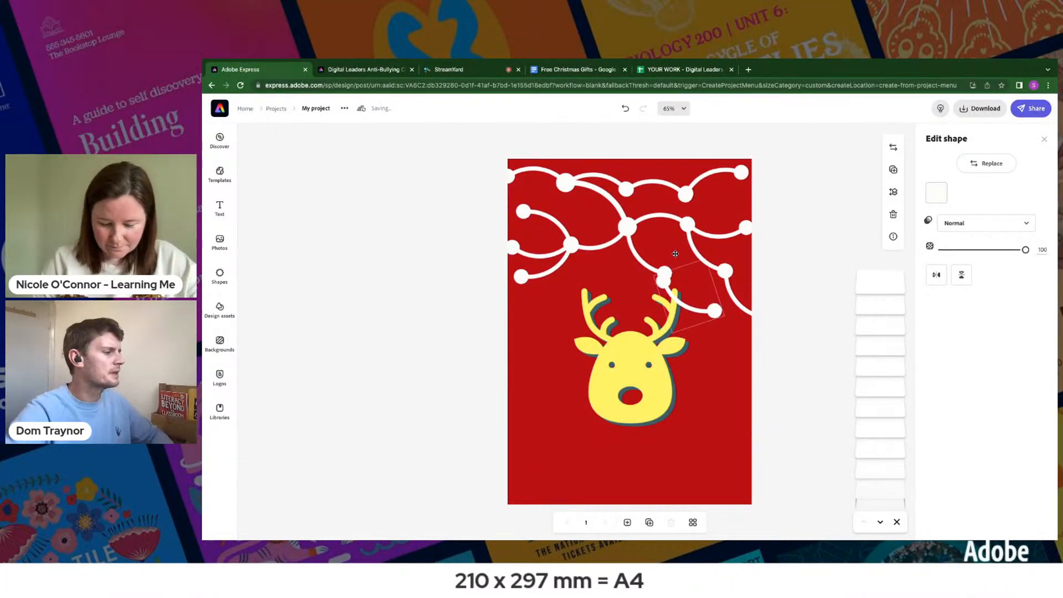
# - On the reindeer page, rotate the loose curve to bridge the two lower-right bulbs, and hang another curve from the left junction bulb towards the left antler
pyautogui.moveTo(660, 304); pyautogui.dragTo(670, 320)
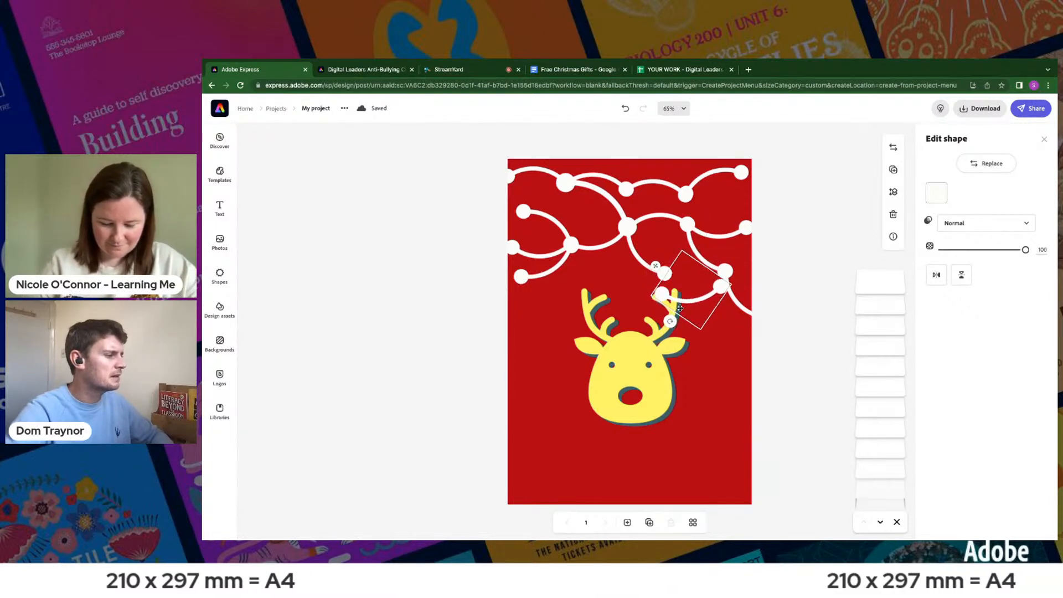
pyautogui.moveTo(659, 266); pyautogui.dragTo(664, 251)
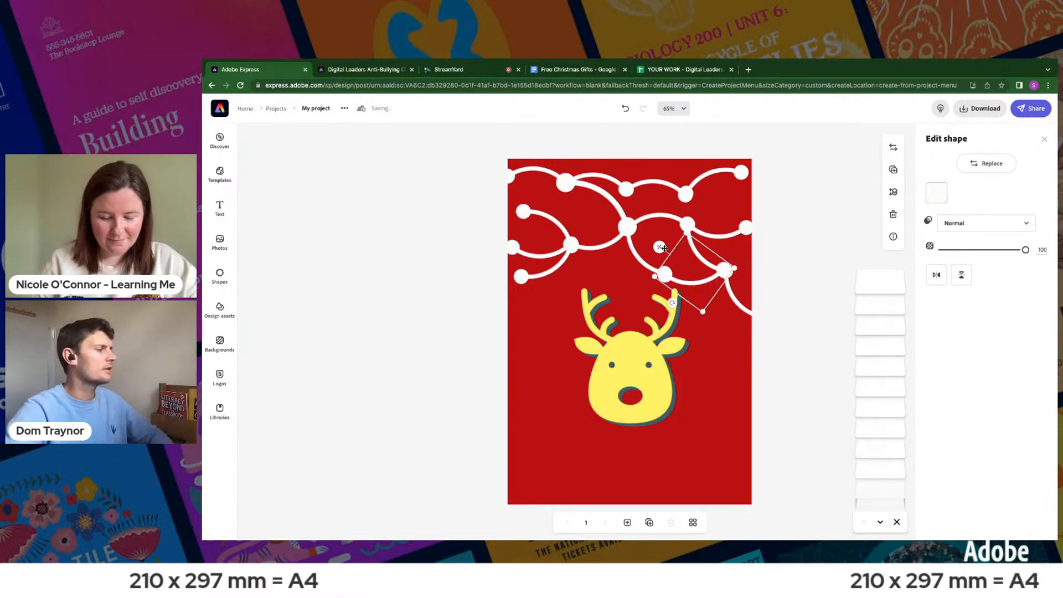
pyautogui.moveTo(664, 248); pyautogui.dragTo(545, 272)
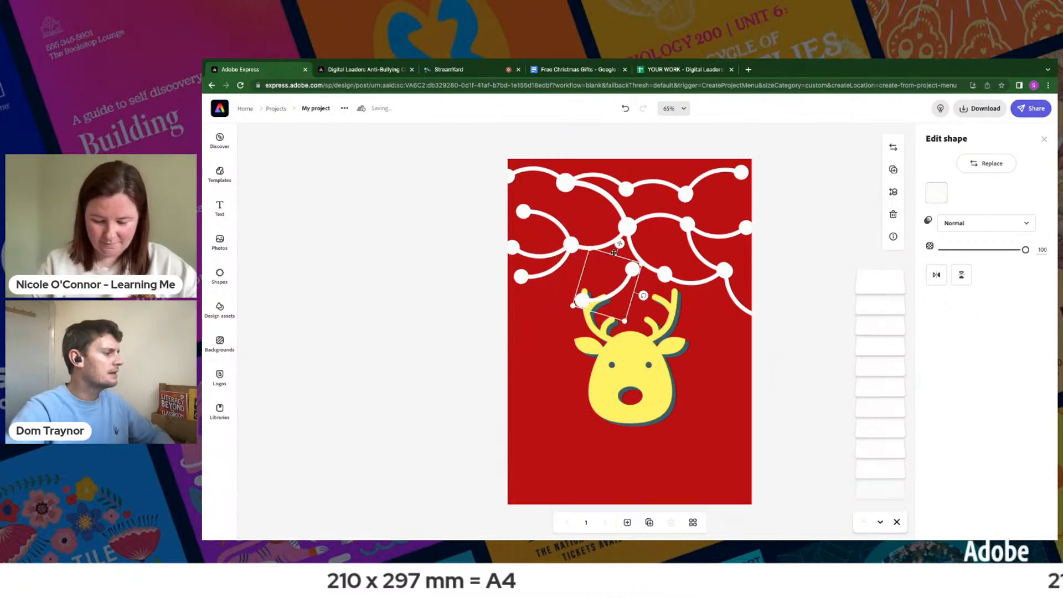
pyautogui.moveTo(652, 296); pyautogui.dragTo(608, 324)
pyautogui.moveTo(651, 282); pyautogui.dragTo(637, 266)
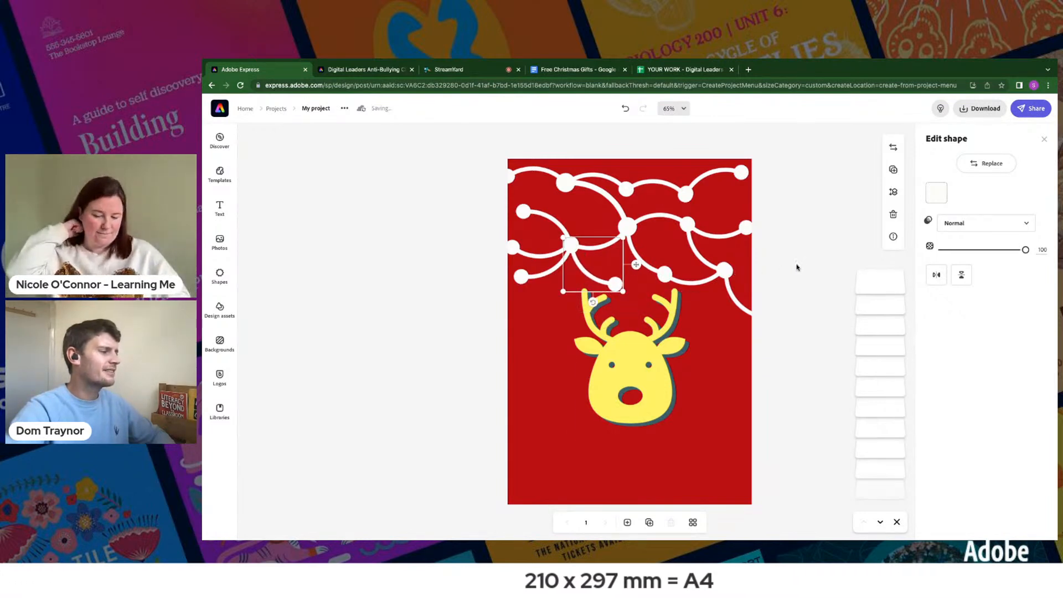
pyautogui.click(796, 267)
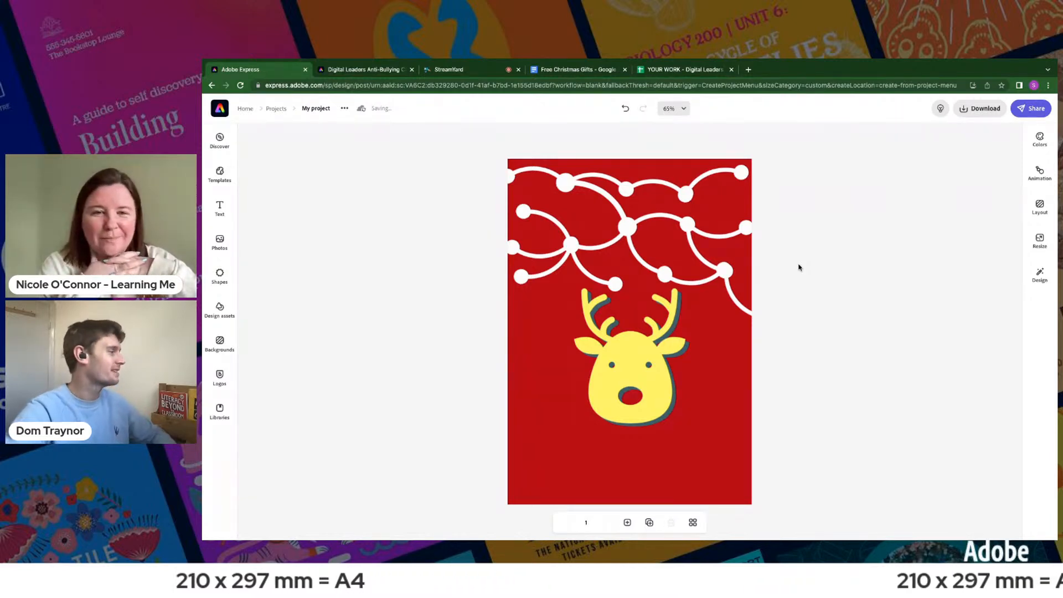
# - Open the shape library for the reindeer design and search it for "circle"
pyautogui.click(218, 280)
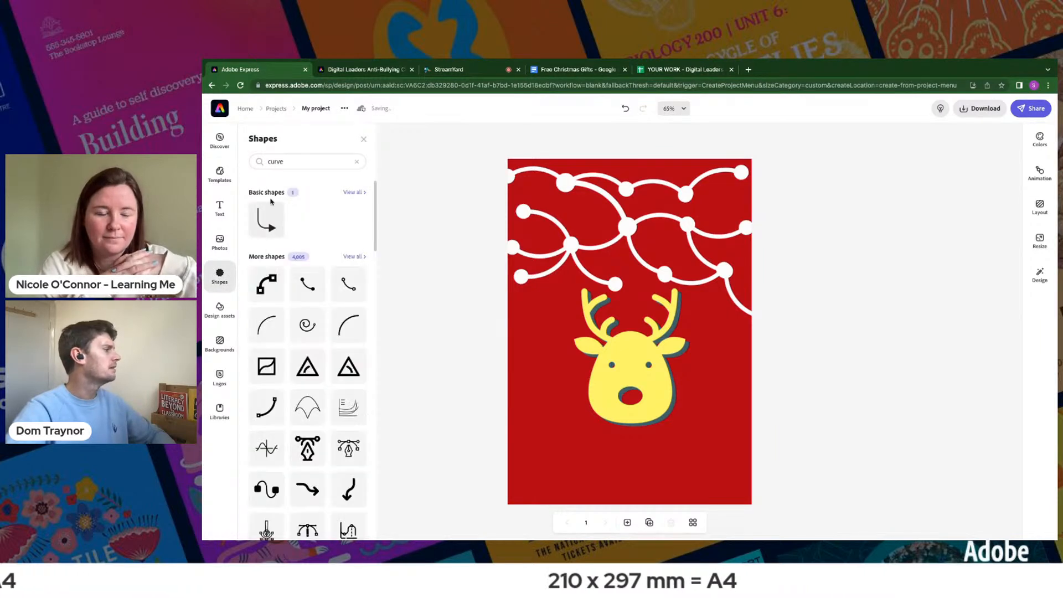
pyautogui.click(274, 160)
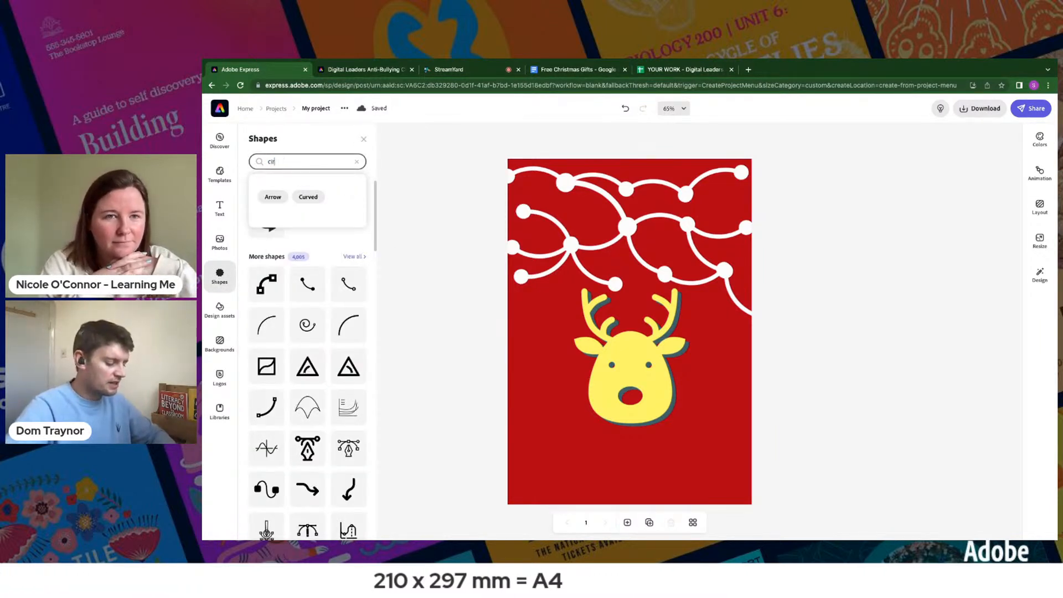
pyautogui.write('circle')
pyautogui.press('Return')
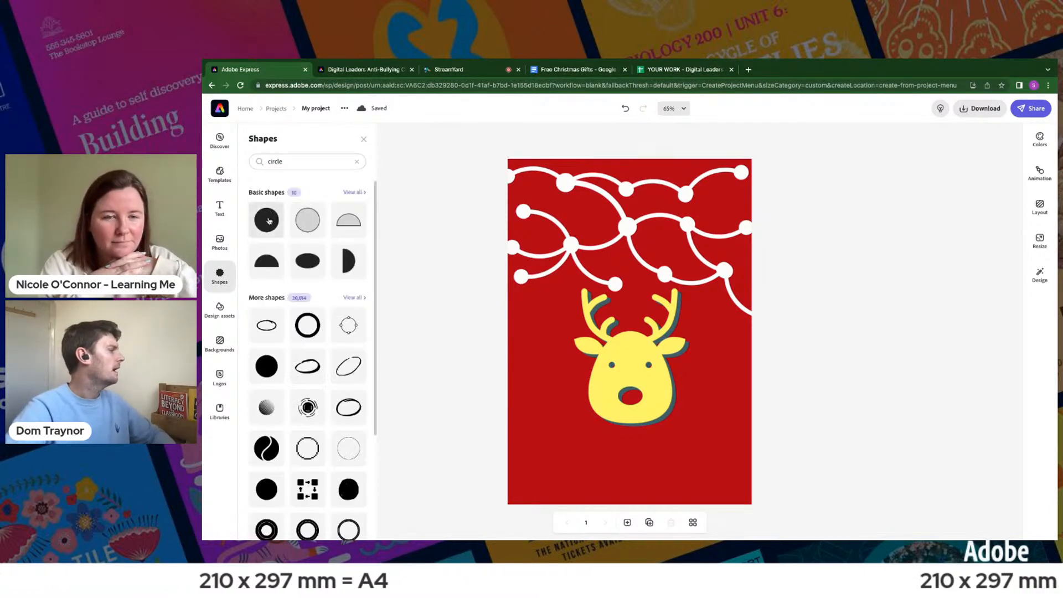
# - Add the solid basic circle to the reindeer page and shrink it to about a third of its size in the lower-left corner
pyautogui.click(266, 220)
pyautogui.click(559, 453)
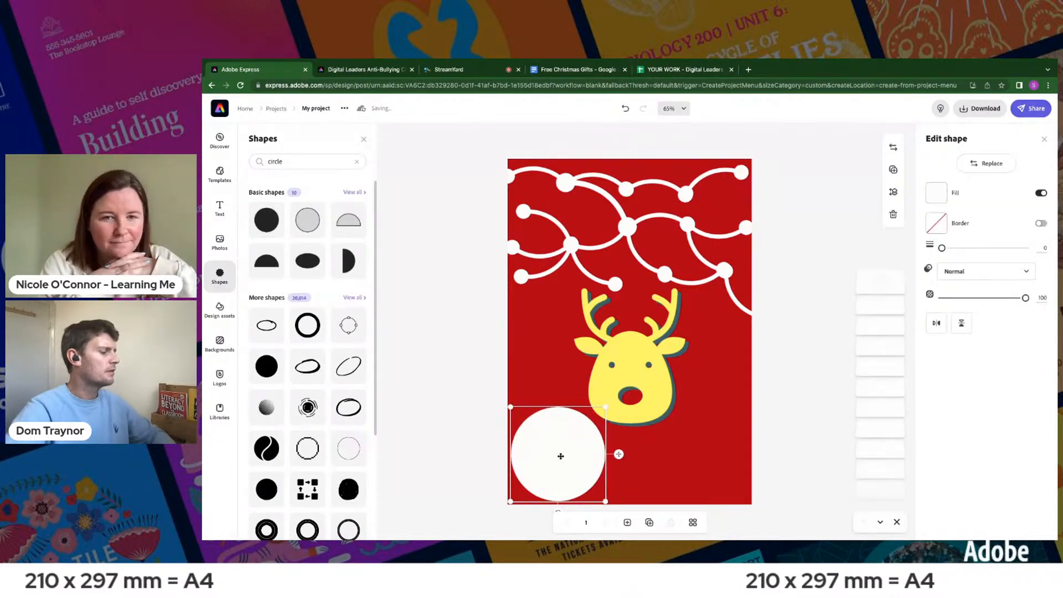
pyautogui.moveTo(605, 408); pyautogui.dragTo(551, 469)
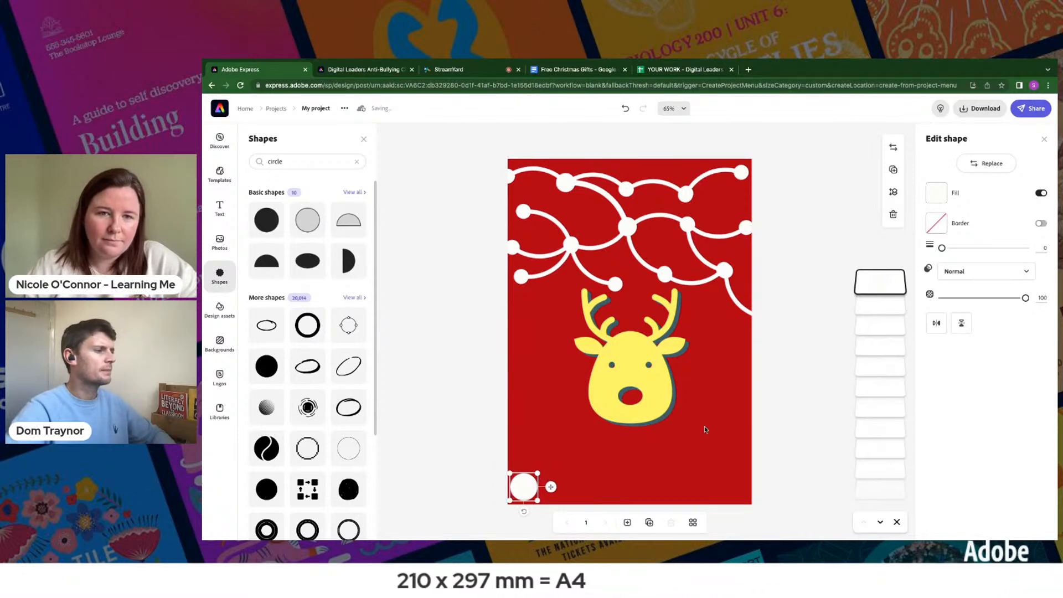
# - Change the small circle's fill to the custom light turquoise #87E6DF
pyautogui.click(936, 193)
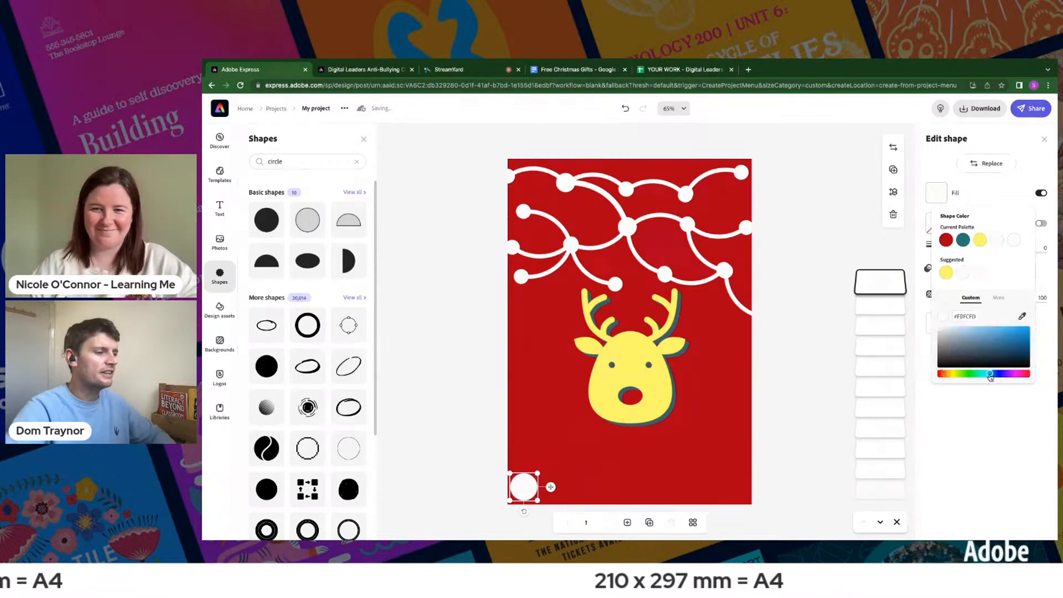
pyautogui.moveTo(975, 335); pyautogui.dragTo(987, 335)
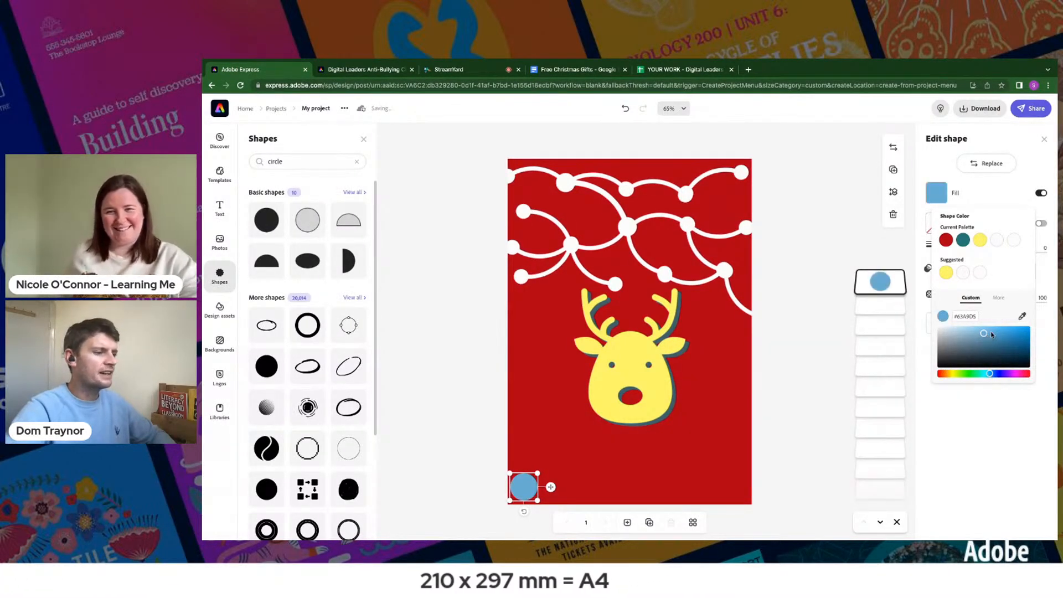
pyautogui.moveTo(979, 374); pyautogui.dragTo(983, 376)
pyautogui.click(975, 332)
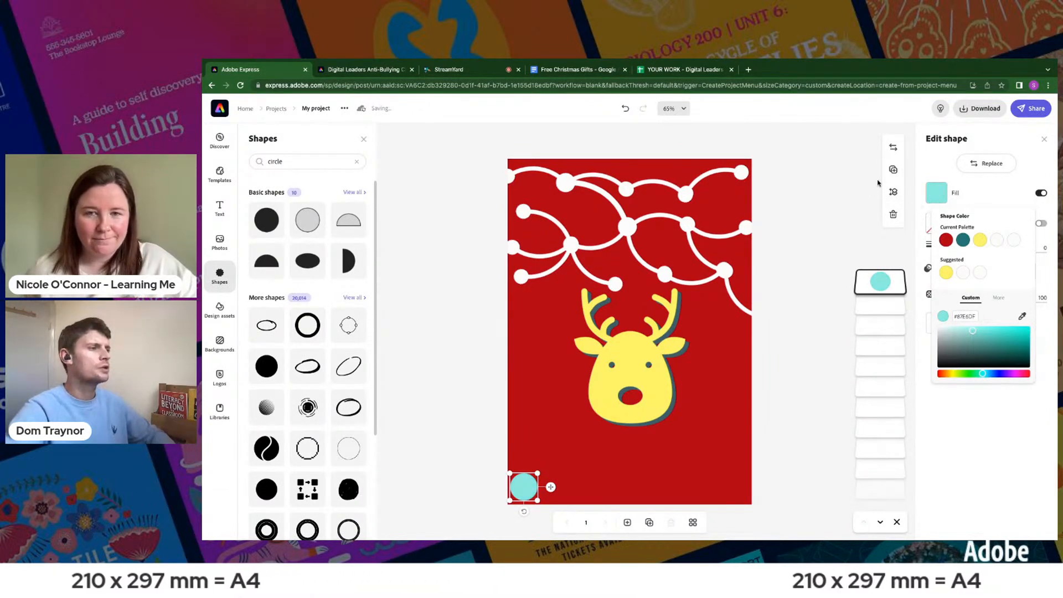
# - Cover the garland's upper-left edge bulb with the turquoise circle and place four duplicates over the central bulb and three bulbs further right
pyautogui.moveTo(527, 487); pyautogui.dragTo(543, 182)
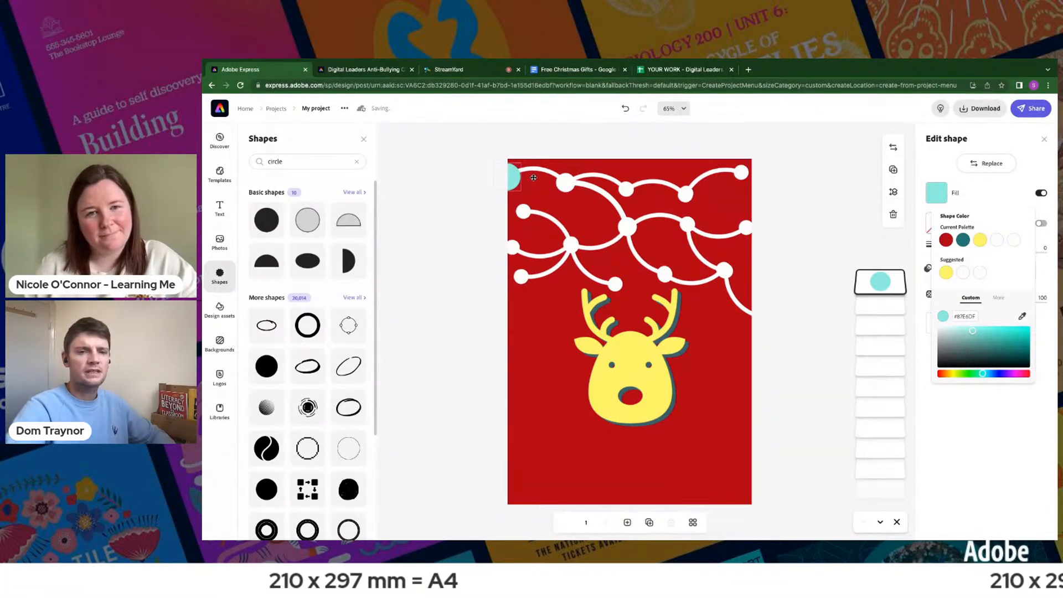
pyautogui.click(533, 177)
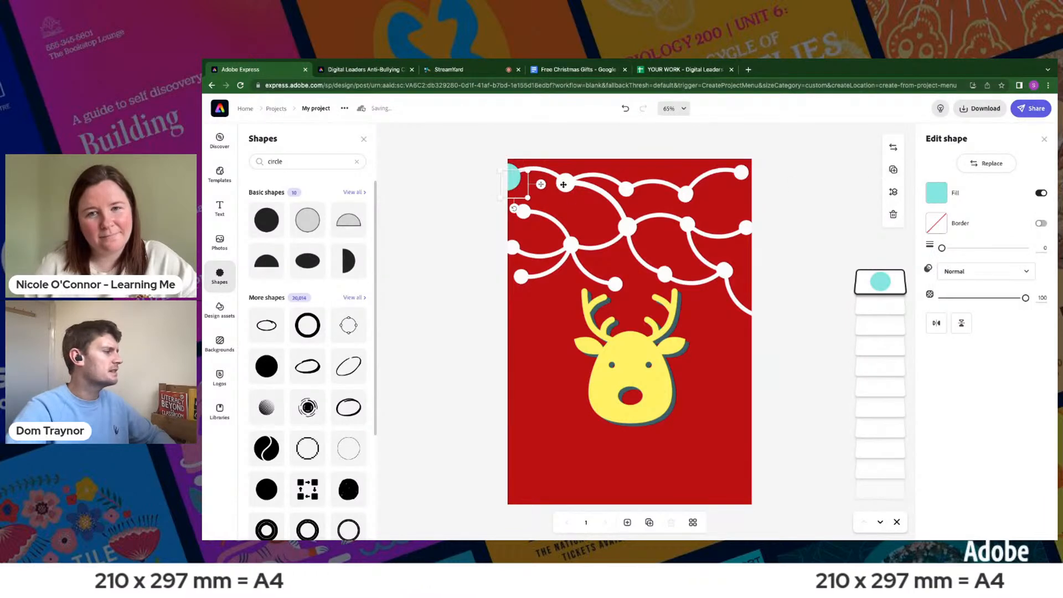
pyautogui.moveTo(542, 186); pyautogui.dragTo(655, 229)
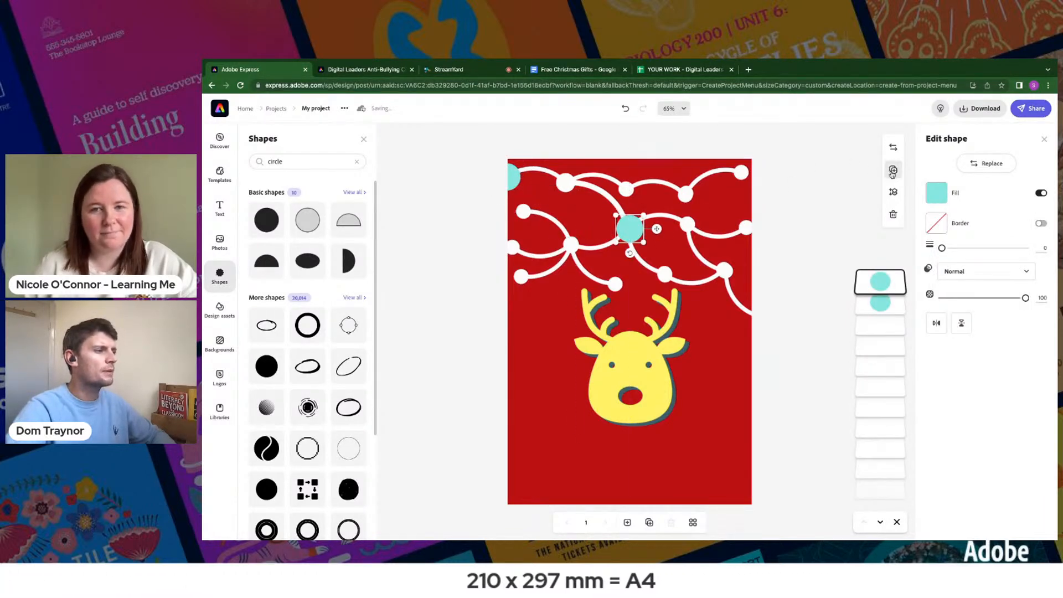
pyautogui.moveTo(667, 237); pyautogui.dragTo(754, 272)
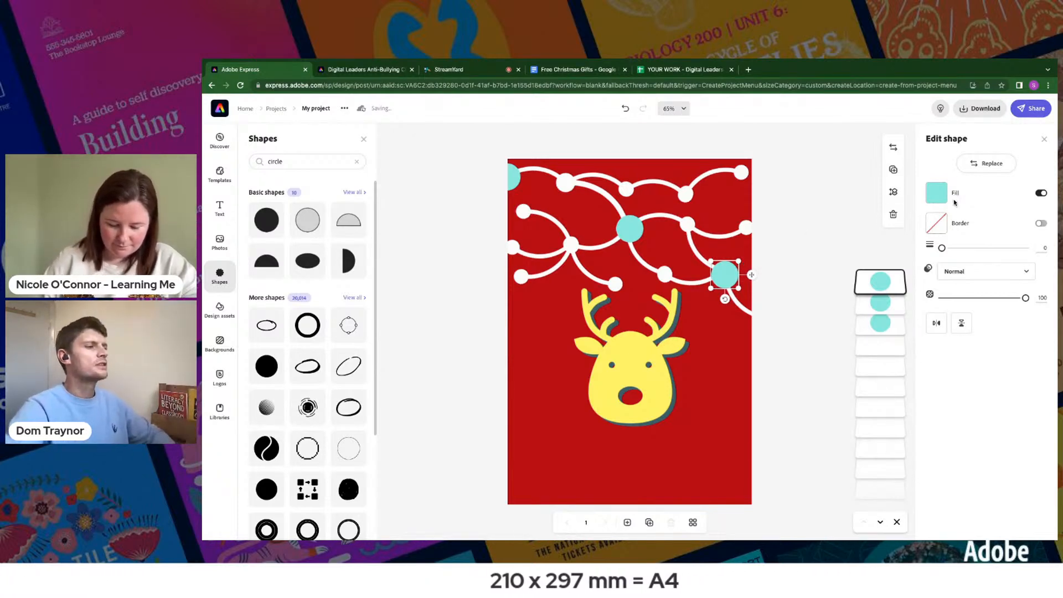
pyautogui.moveTo(762, 283); pyautogui.dragTo(714, 195)
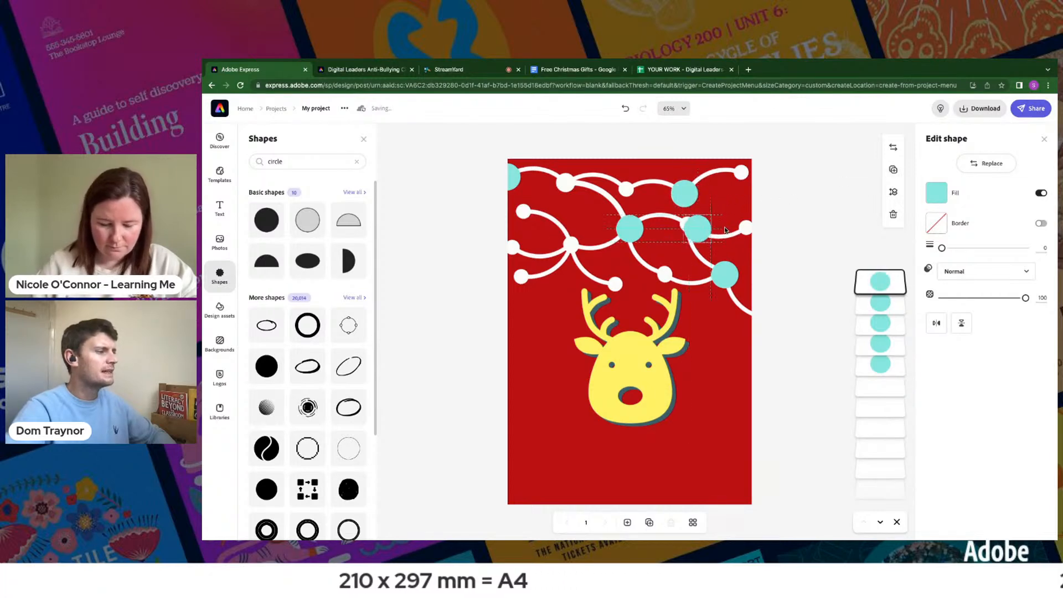
pyautogui.moveTo(715, 228); pyautogui.dragTo(718, 231)
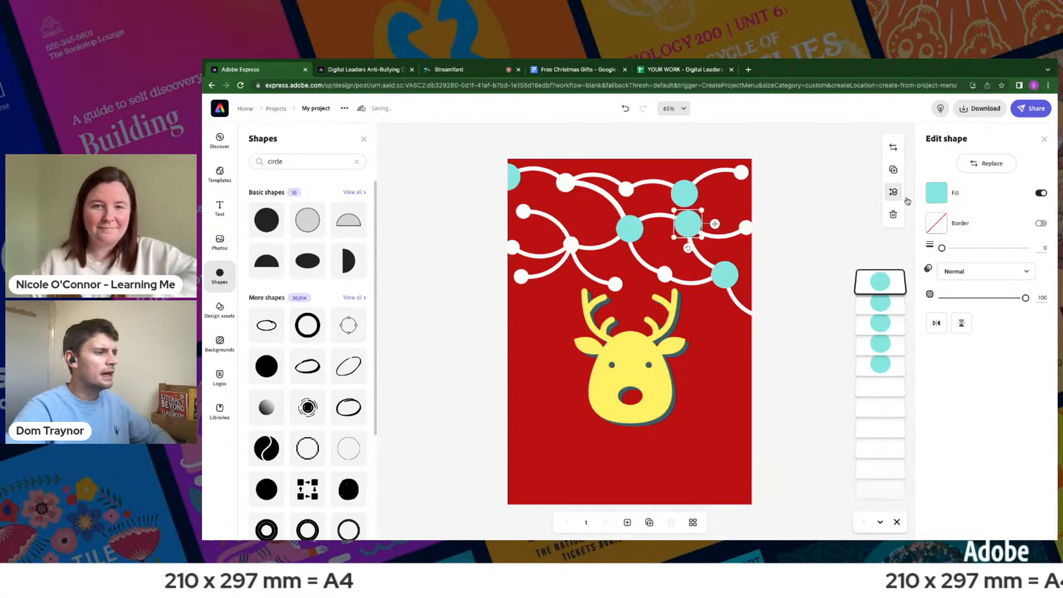
# - Change the fill of the turquoise circle over the bulb above the reindeer's right antler to a vivid custom magenta
pyautogui.click(936, 193)
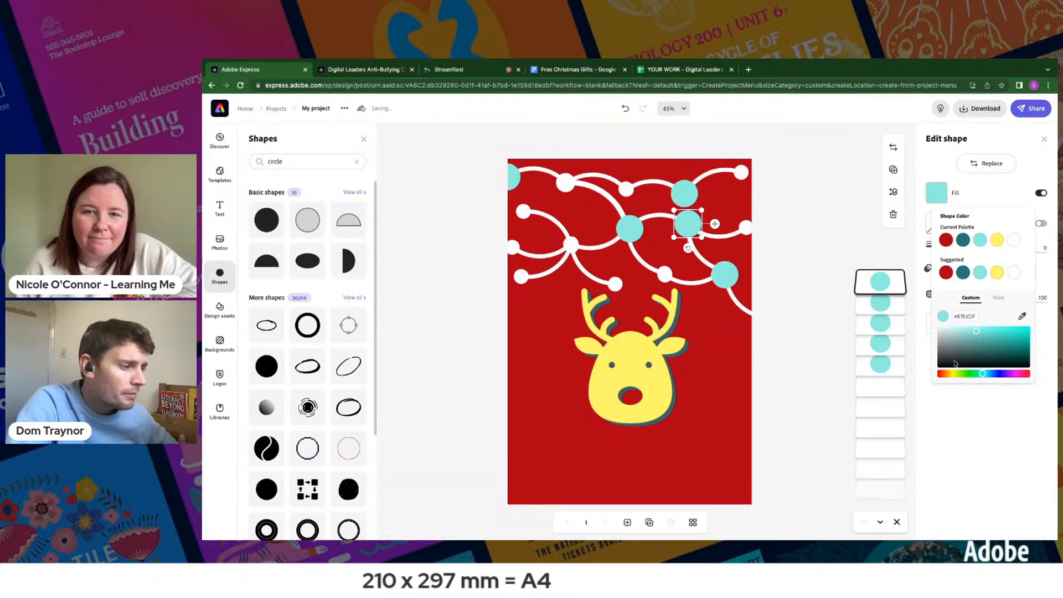
pyautogui.click(1014, 375)
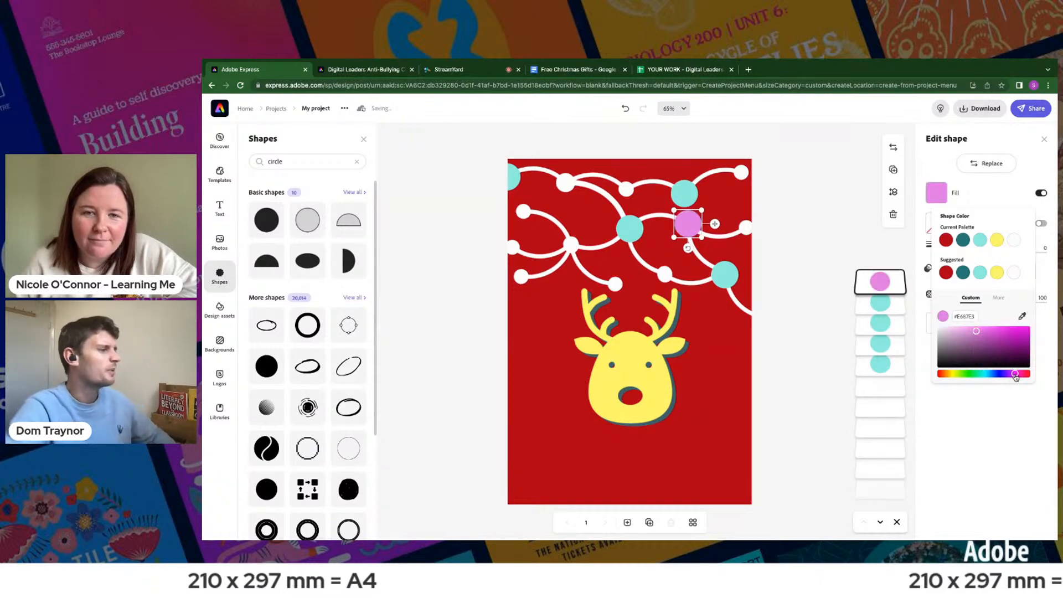
pyautogui.click(992, 331)
pyautogui.click(789, 238)
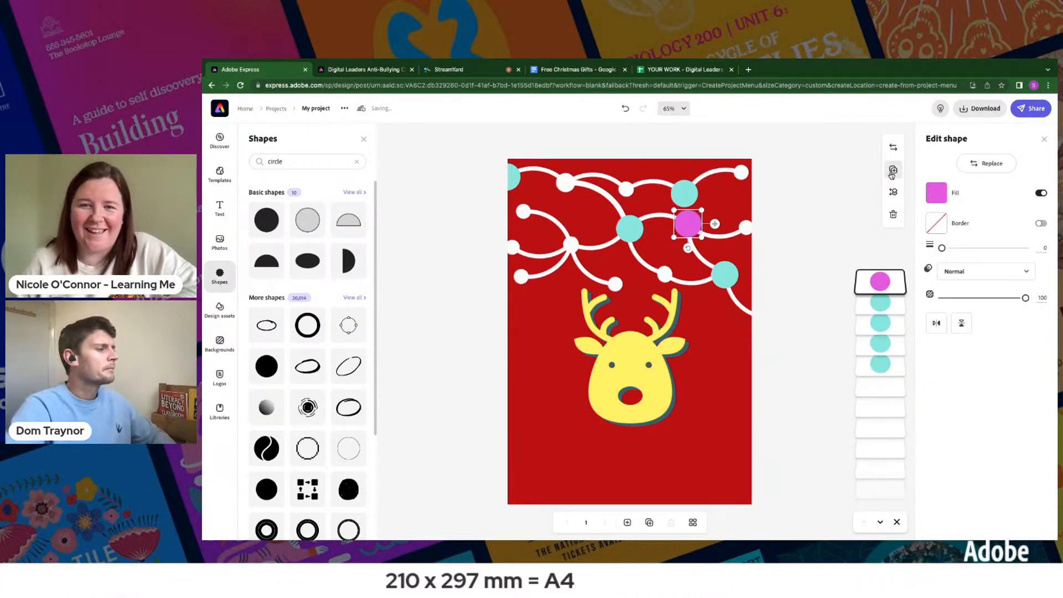
# - Place magenta circle duplicates over the garland's two lowest bulbs left of centre and the large upper-left bulb
pyautogui.moveTo(724, 232); pyautogui.dragTo(569, 277)
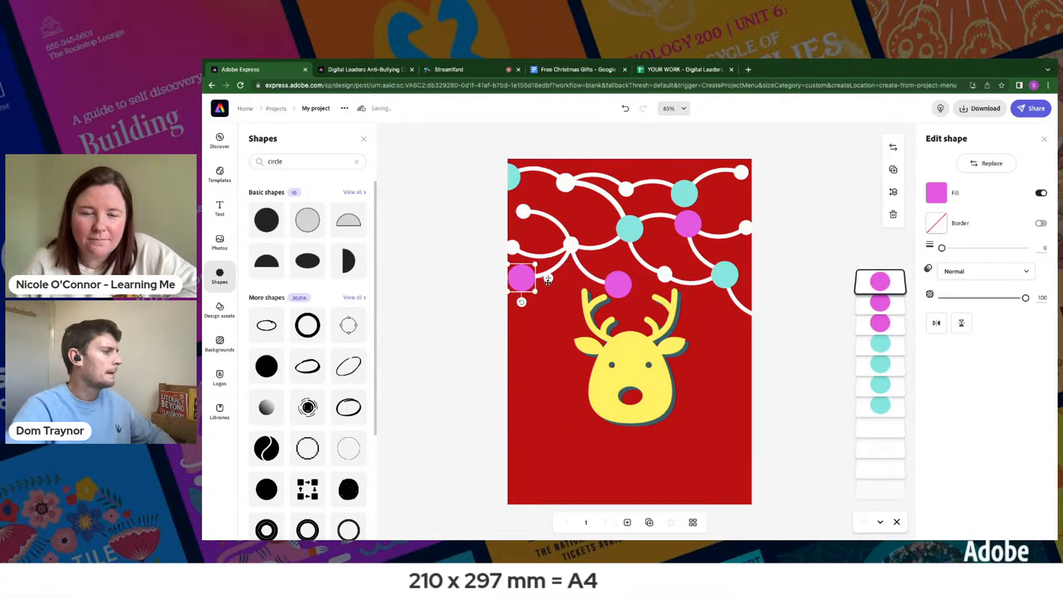
pyautogui.click(894, 169)
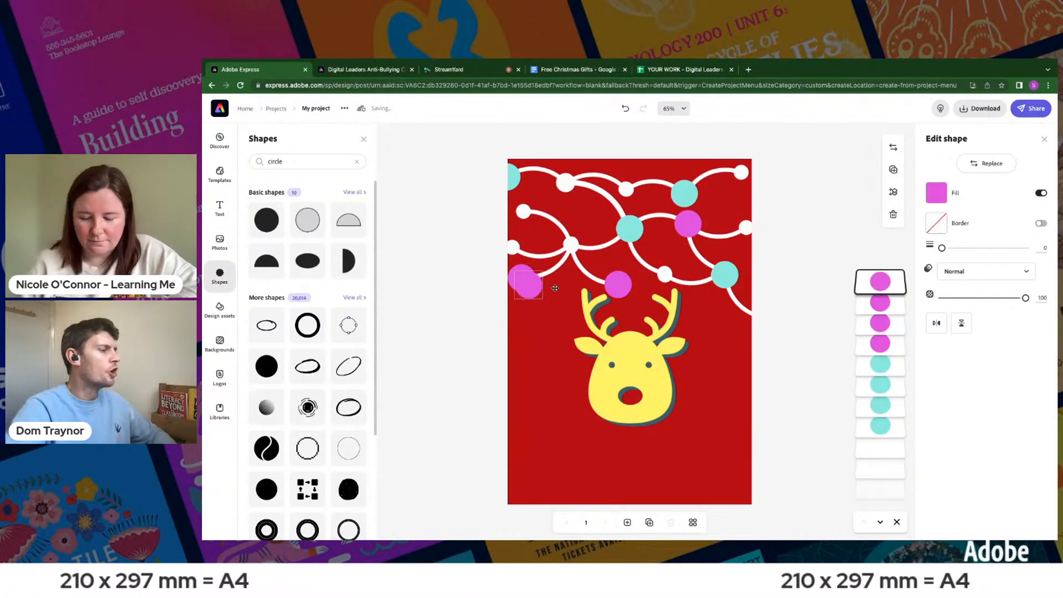
pyautogui.moveTo(555, 288); pyautogui.dragTo(613, 189)
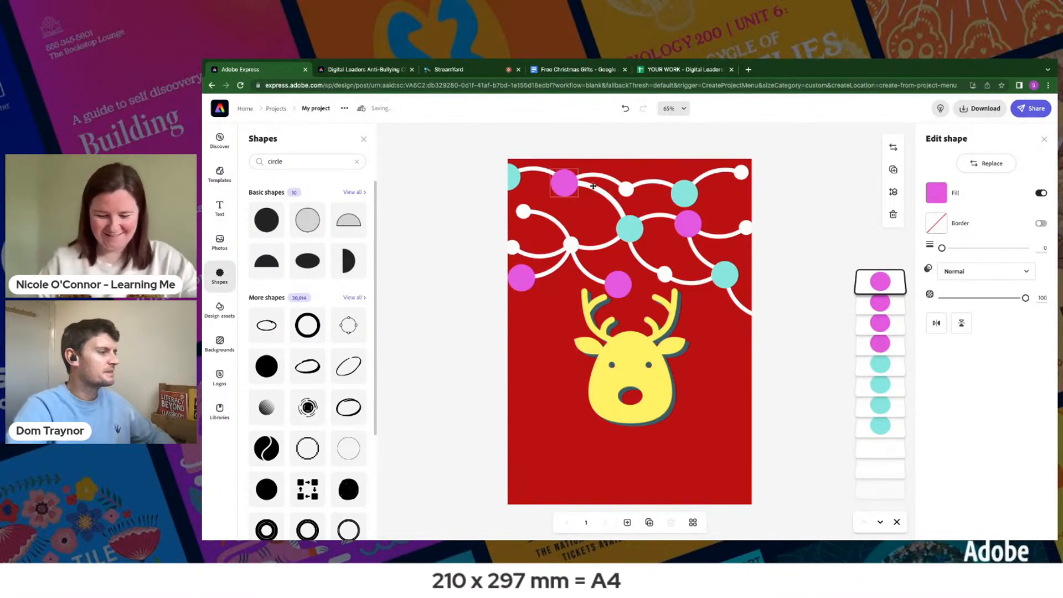
pyautogui.click(808, 212)
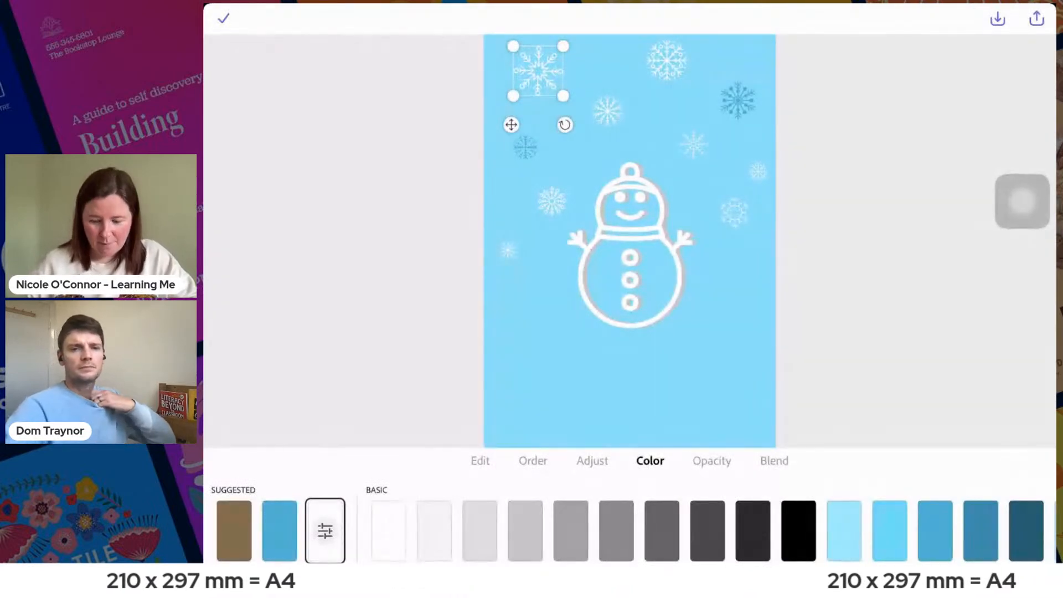
# - In the snowman design, recolour the large upper-left snowflake dark teal and the snowflake beside the snowman's right shoulder medium teal-blue
pyautogui.hscroll(5, 532, 530)
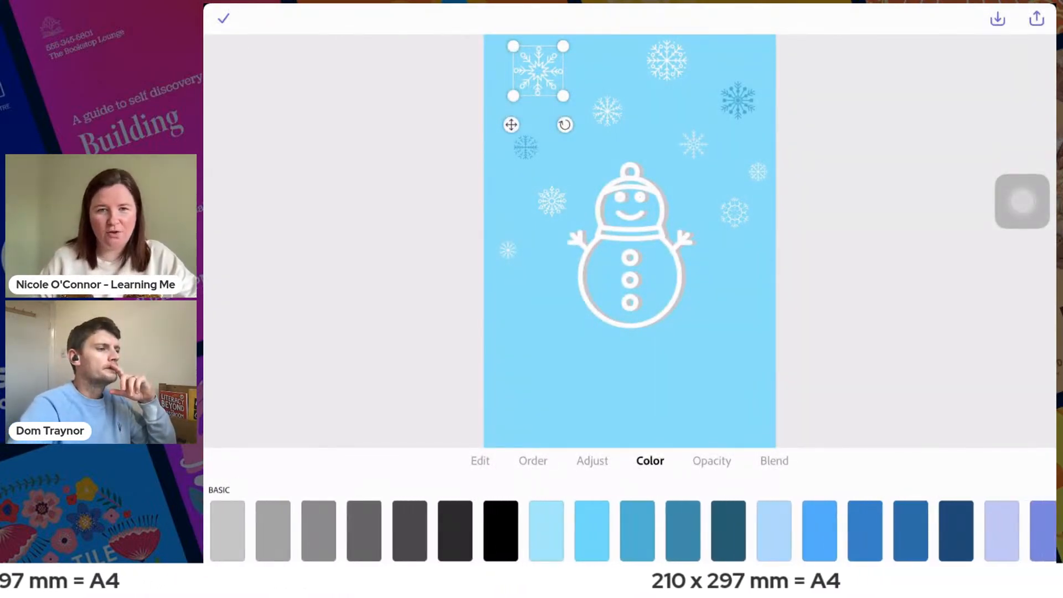
pyautogui.click(727, 531)
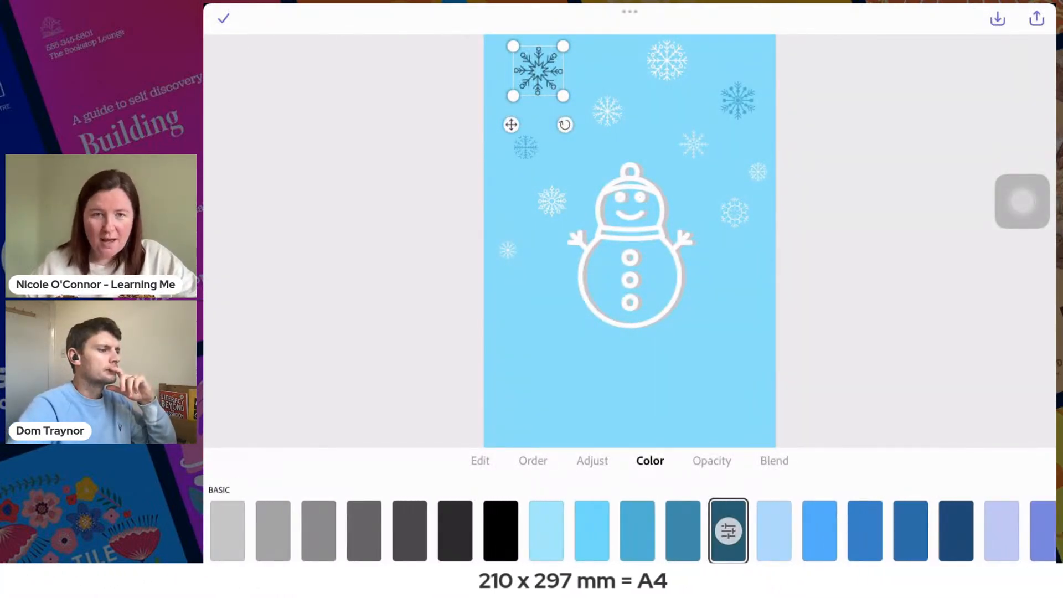
pyautogui.click(508, 250)
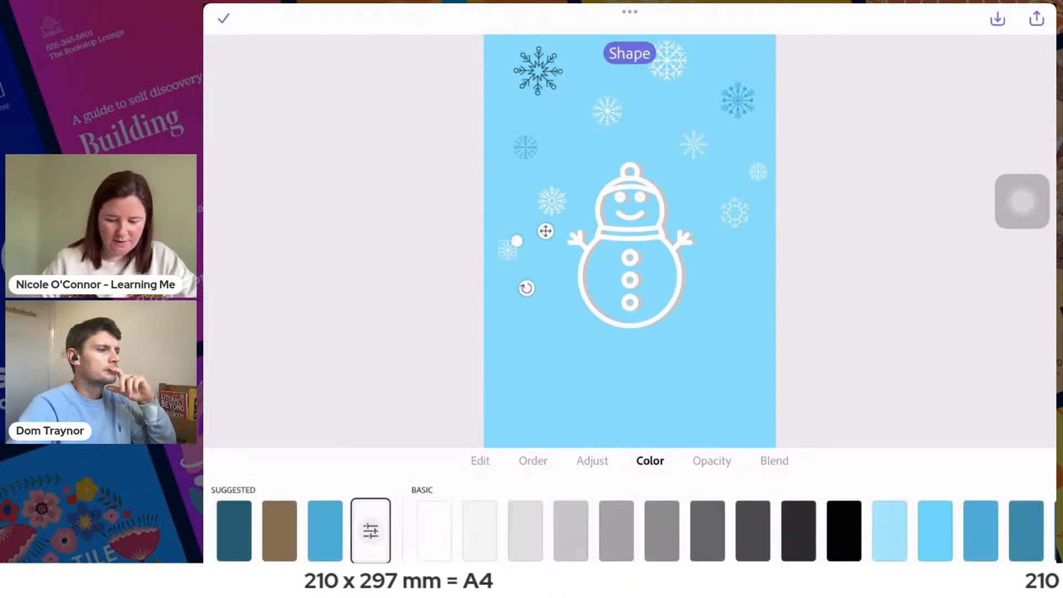
pyautogui.click(734, 212)
pyautogui.hscroll(3, 531, 530)
pyautogui.click(676, 530)
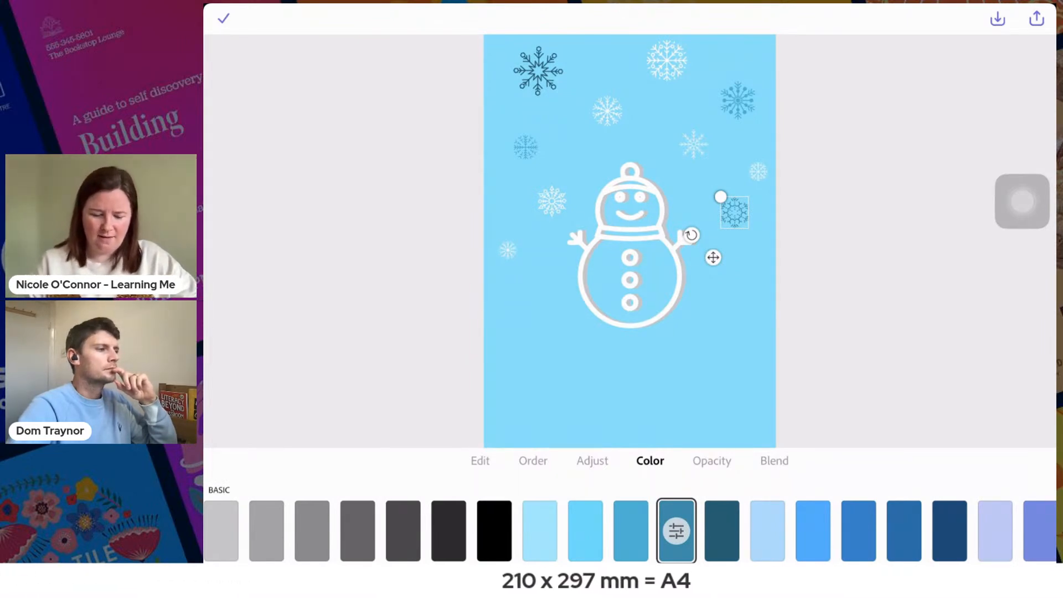
# - Recolour the small snowflake just above and left of the snowman's hat very light grey and finish editing it
pyautogui.click(607, 110)
pyautogui.hscroll(-1, 531, 531)
pyautogui.hscroll(5, 630, 531)
pyautogui.hscroll(-4, 630, 530)
pyautogui.click(571, 530)
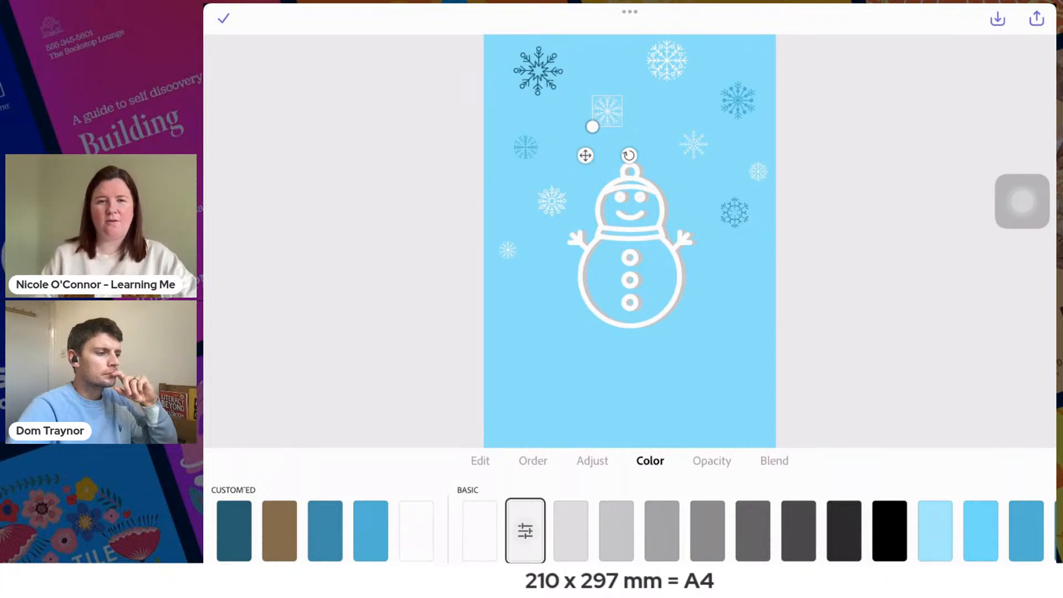
pyautogui.moveTo(1022, 201); pyautogui.dragTo(290, 116)
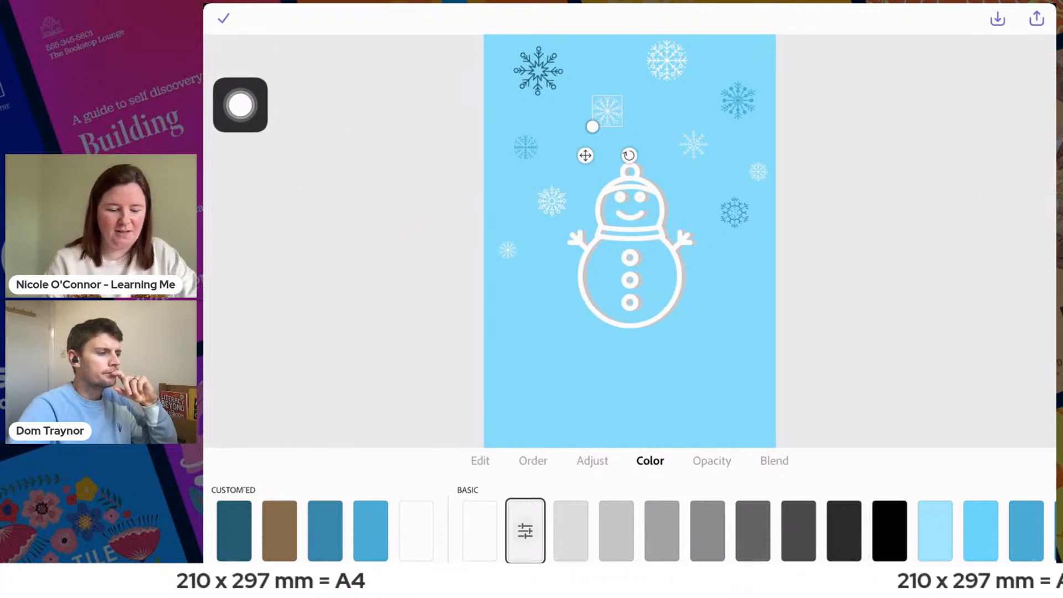
pyautogui.click(223, 18)
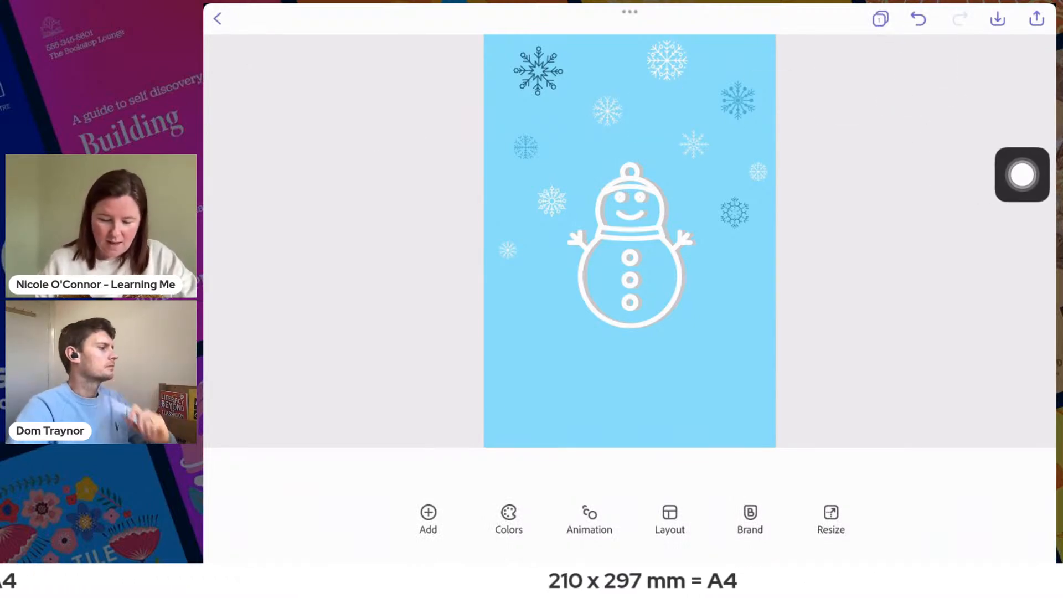
# - Try medium blue, teal-blue and light sky-blue fills on the large top-centre snowflake and restore its white colour
pyautogui.click(667, 60)
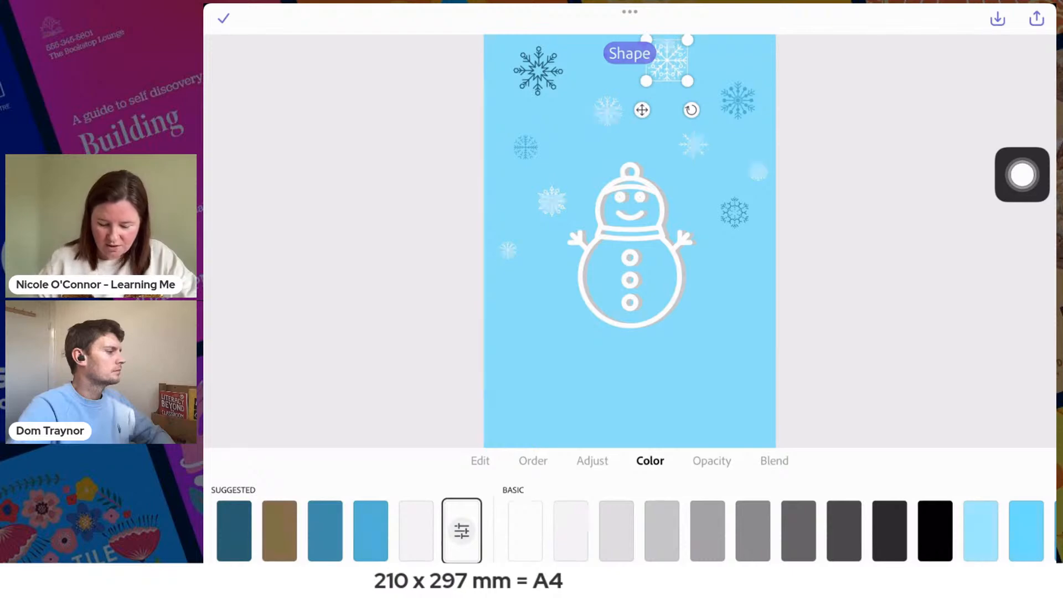
pyautogui.click(890, 531)
pyautogui.hscroll(4, 630, 531)
pyautogui.click(817, 531)
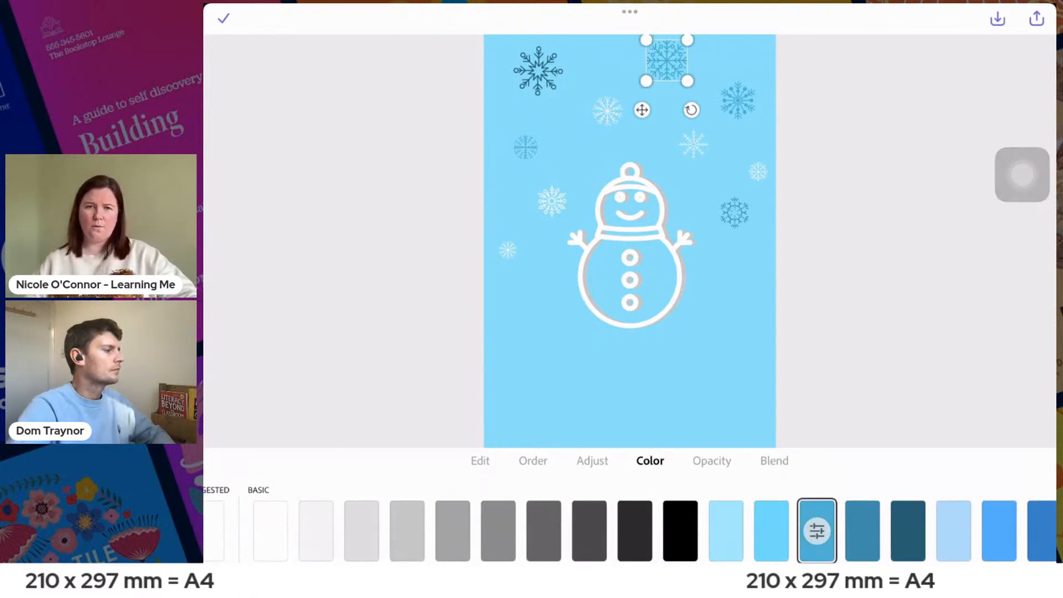
pyautogui.click(863, 531)
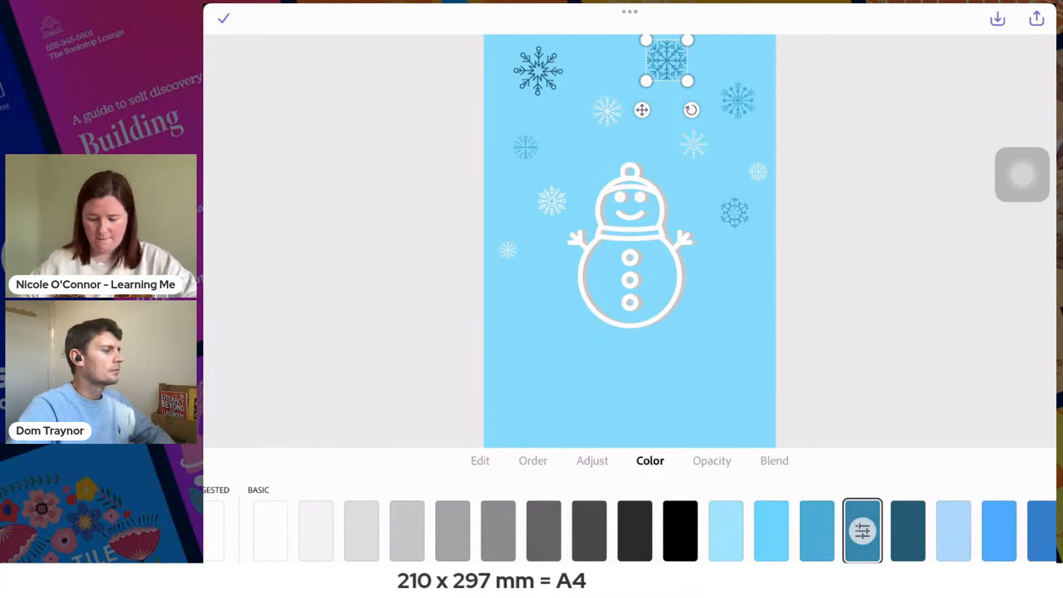
pyautogui.click(771, 531)
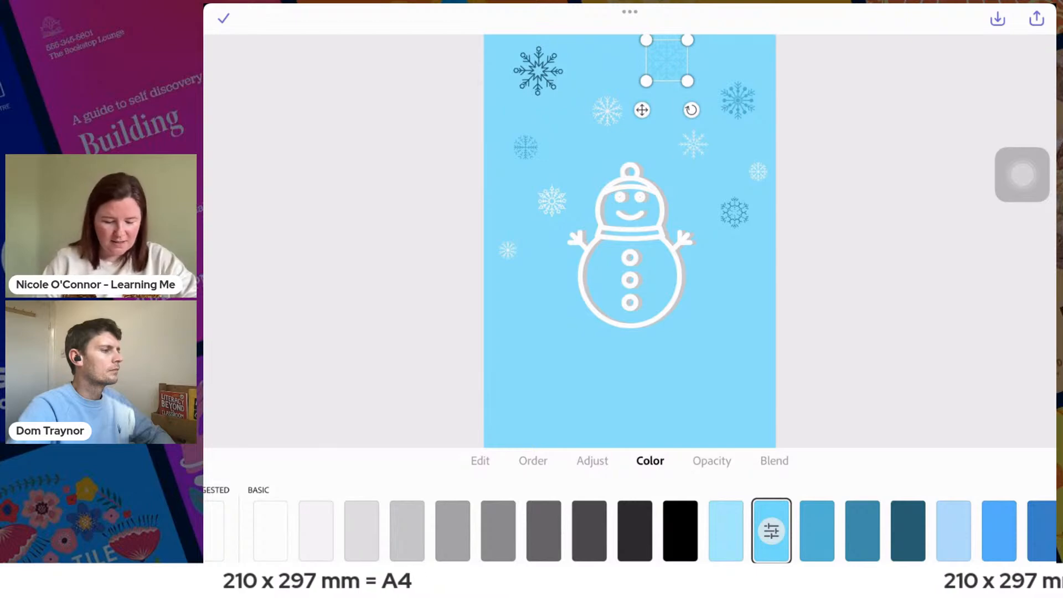
pyautogui.click(270, 531)
# - Recolour the smallest snowflake at the page's left edge, beside the snowman, medium teal-blue
pyautogui.click(507, 250)
pyautogui.hscroll(8, 630, 531)
pyautogui.click(668, 531)
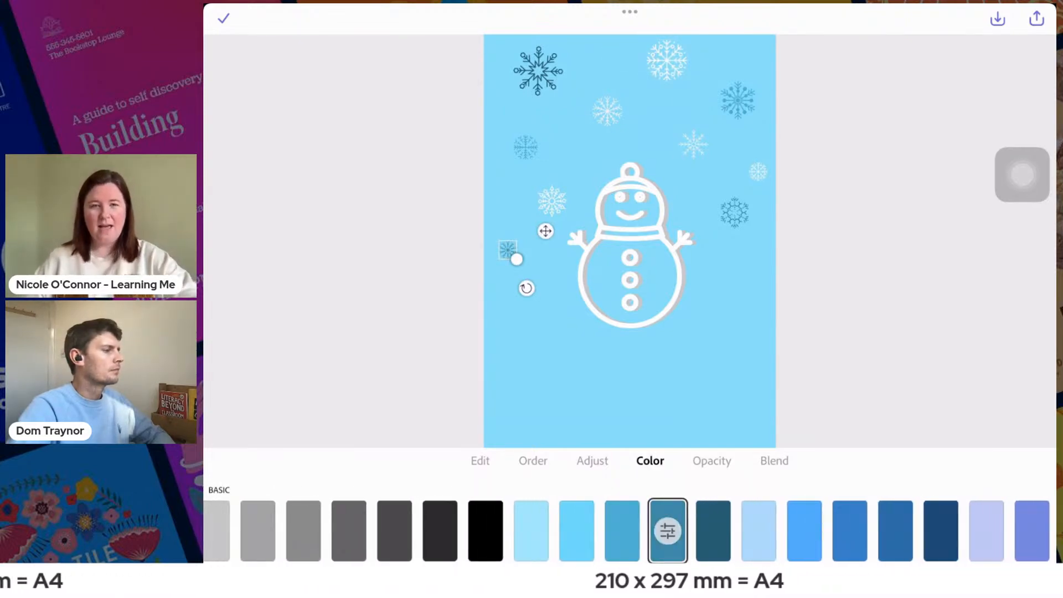
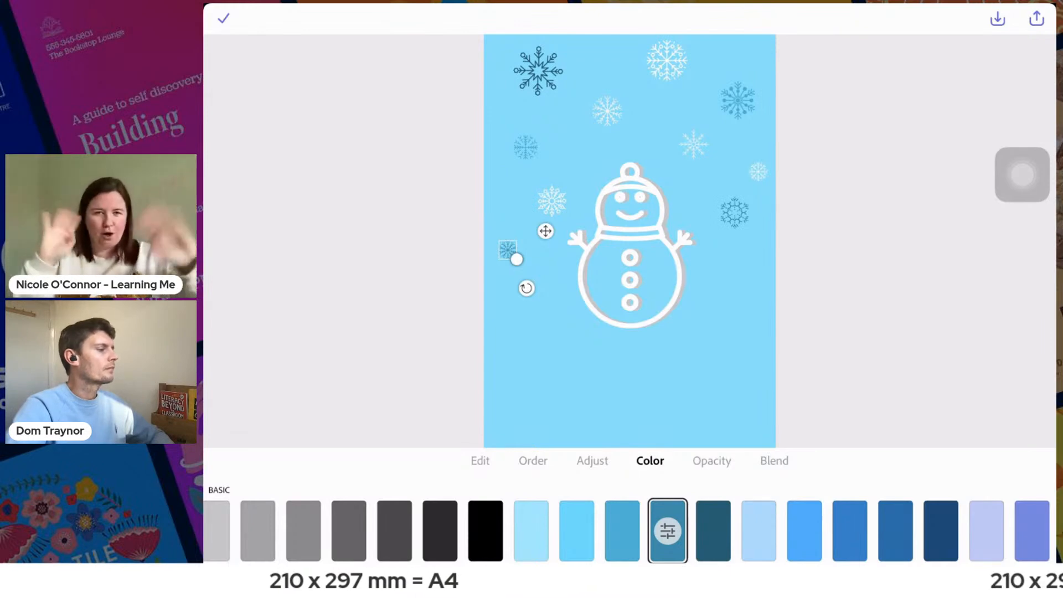
# - Duplicate the white snowflake above and right of the snowman's hat, shrink the copy and centre it just above the hat
pyautogui.click(629, 388)
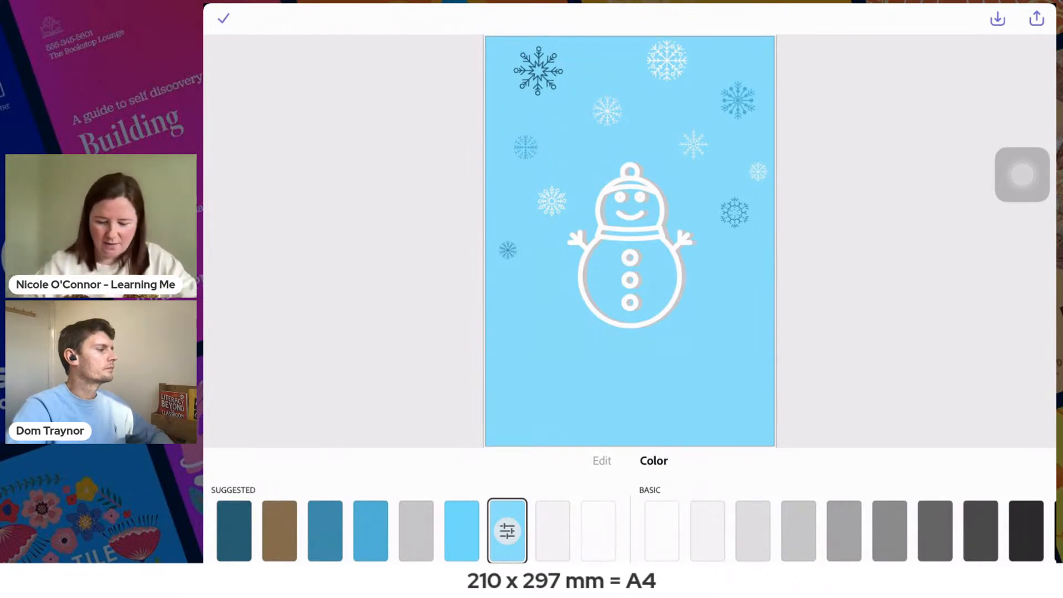
pyautogui.click(693, 144)
pyautogui.click(480, 460)
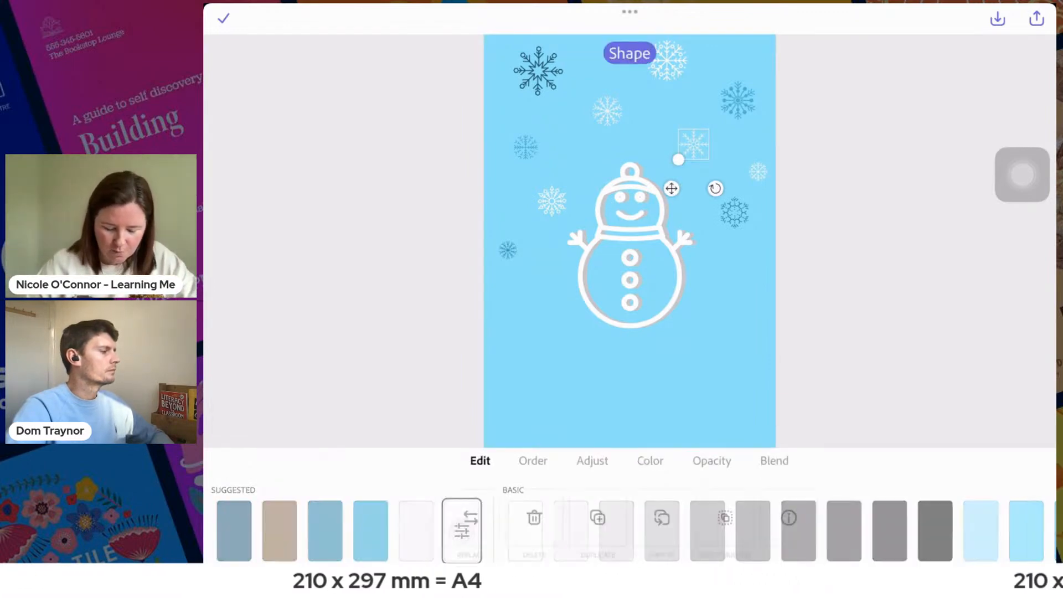
pyautogui.click(598, 518)
pyautogui.moveTo(697, 148); pyautogui.dragTo(610, 176)
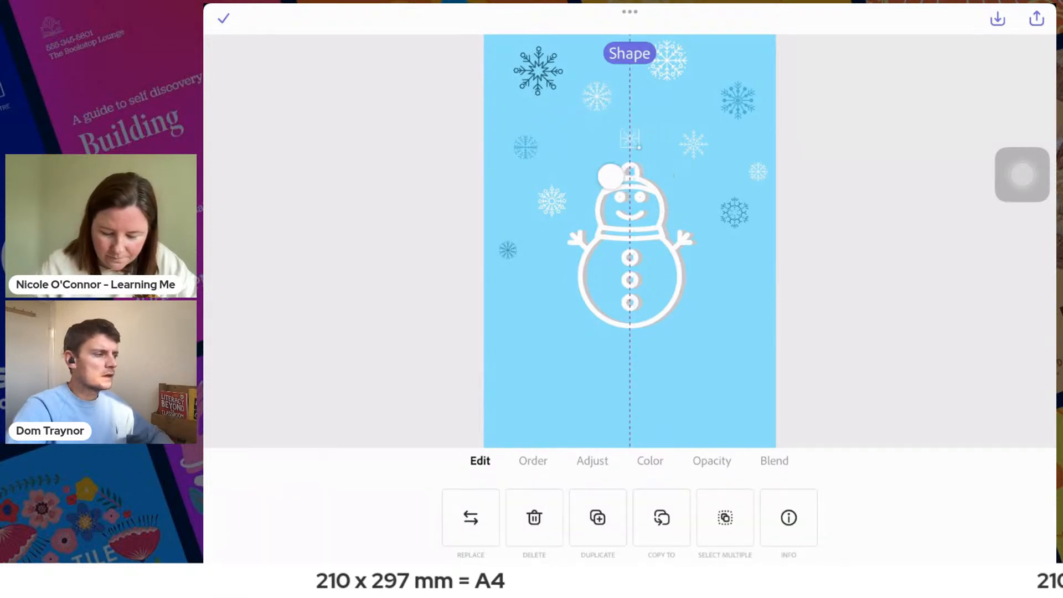
# - Recolour the tiny snowflake directly above the snowman's hat medium teal-blue and finish editing it
pyautogui.click(532, 461)
pyautogui.click(650, 462)
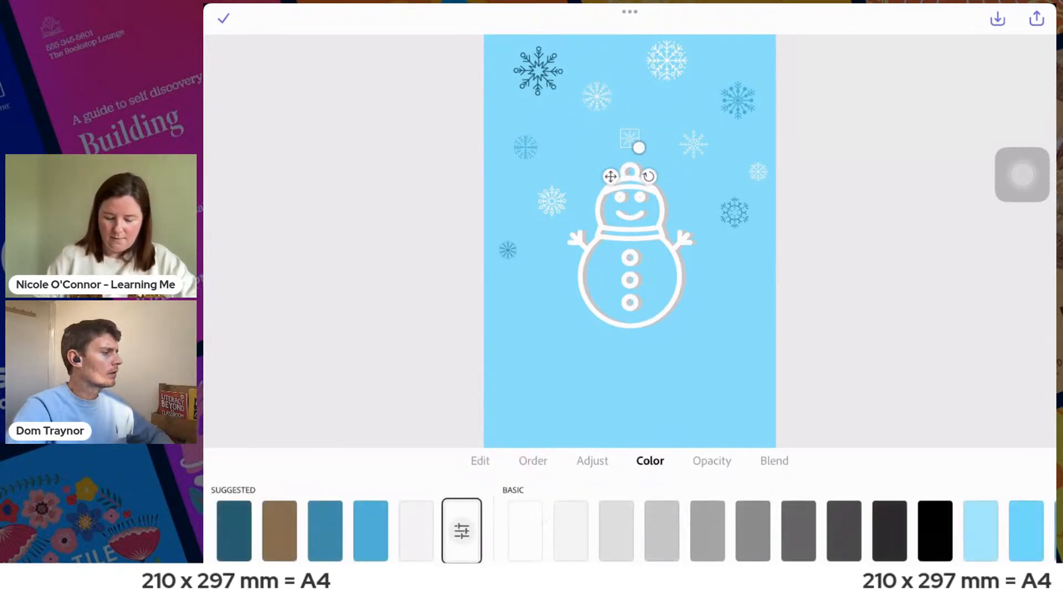
pyautogui.hscroll(5, 629, 531)
pyautogui.click(809, 530)
pyautogui.click(223, 18)
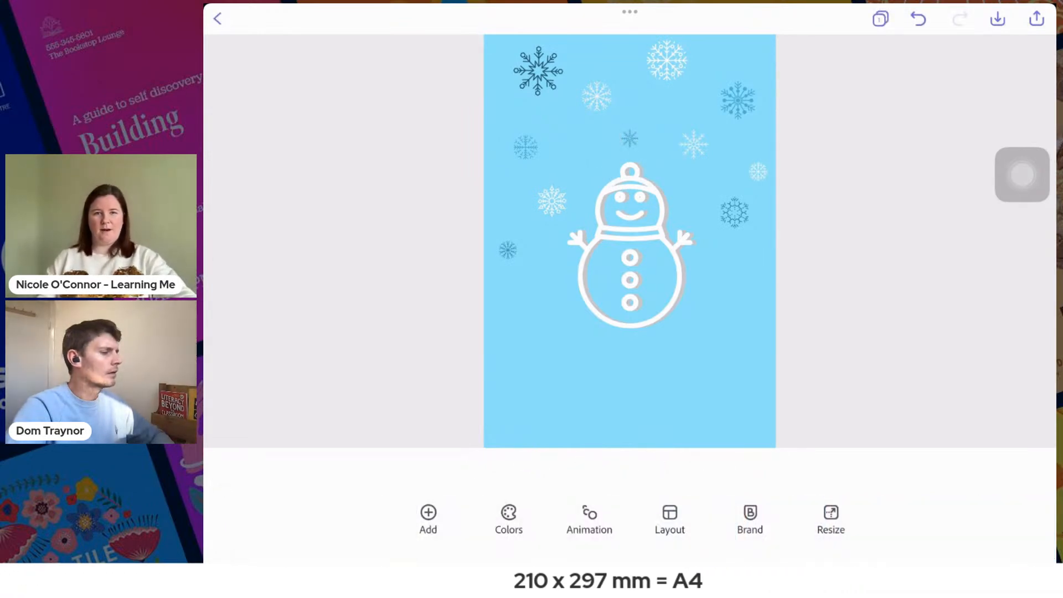
# - Recolour the large upper-left snowflake and the small white snowflake at the page's right edge bright yellow
pyautogui.click(734, 213)
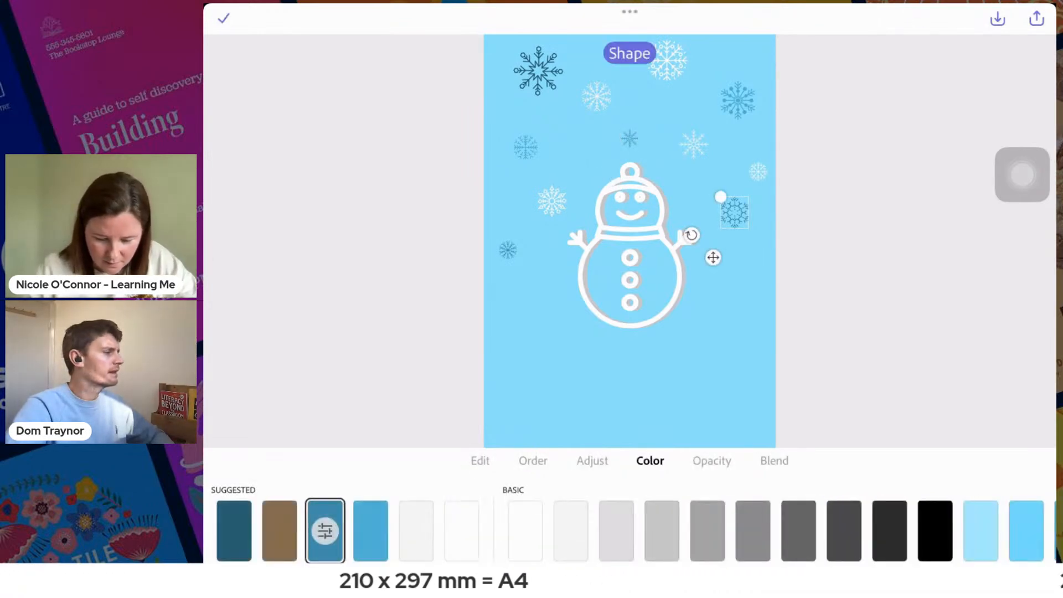
pyautogui.click(629, 388)
pyautogui.click(537, 71)
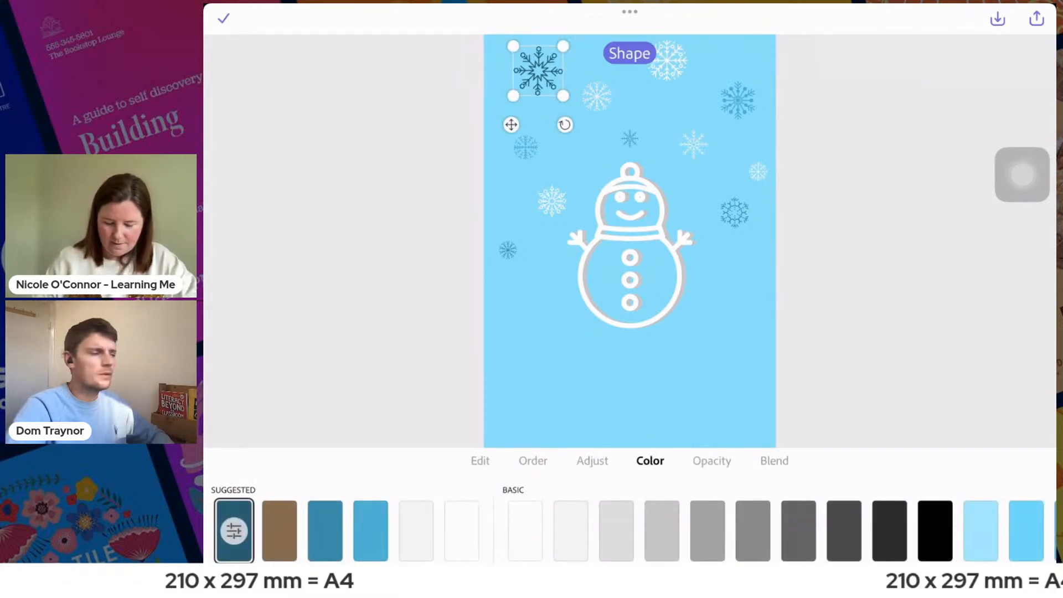
pyautogui.hscroll(20, 630, 531)
pyautogui.hscroll(15, 629, 531)
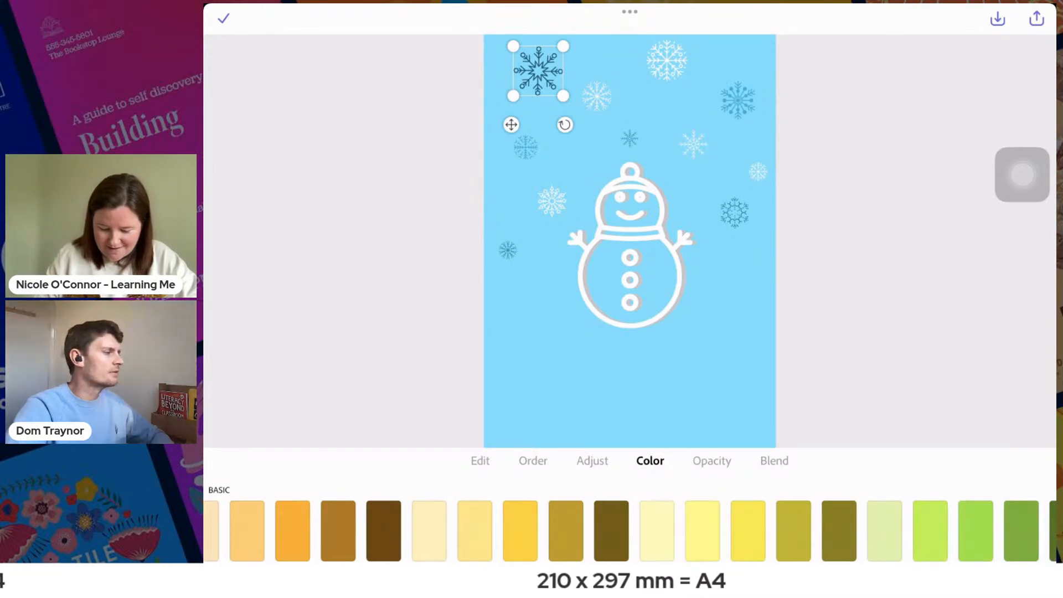
pyautogui.click(520, 530)
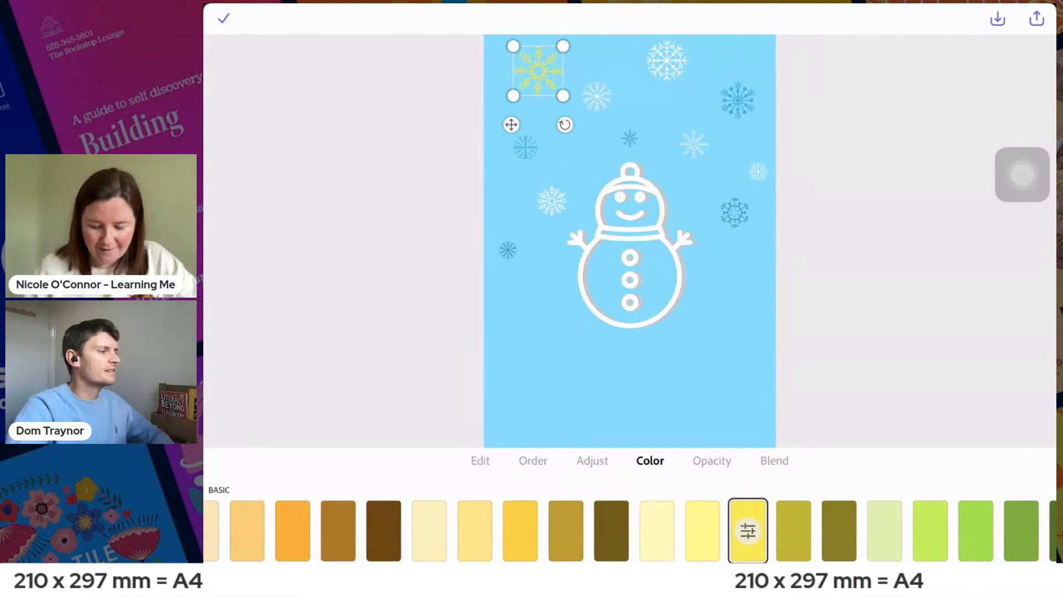
pyautogui.click(758, 172)
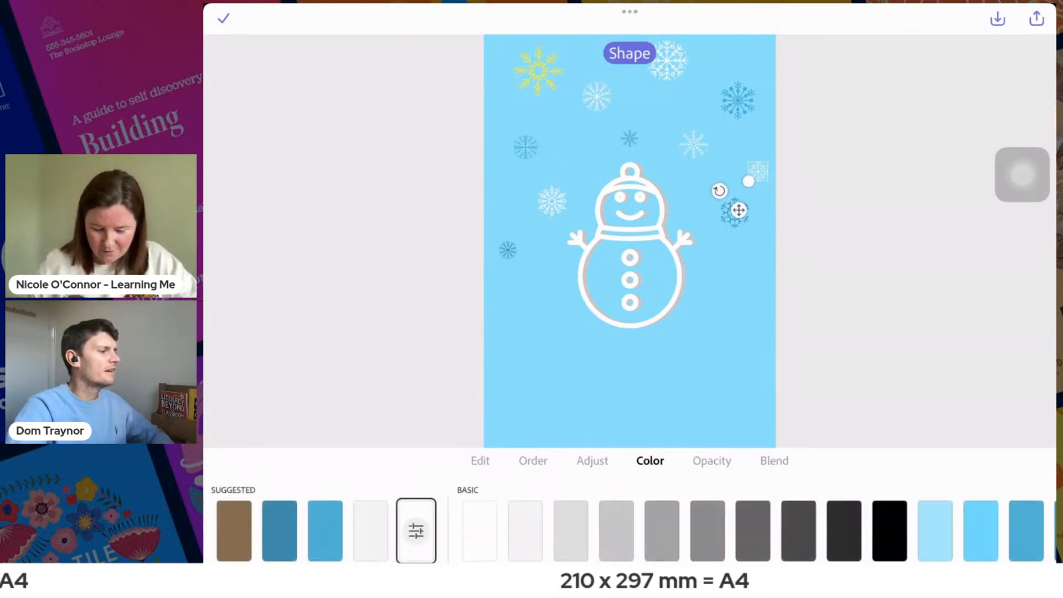
pyautogui.hscroll(20, 630, 531)
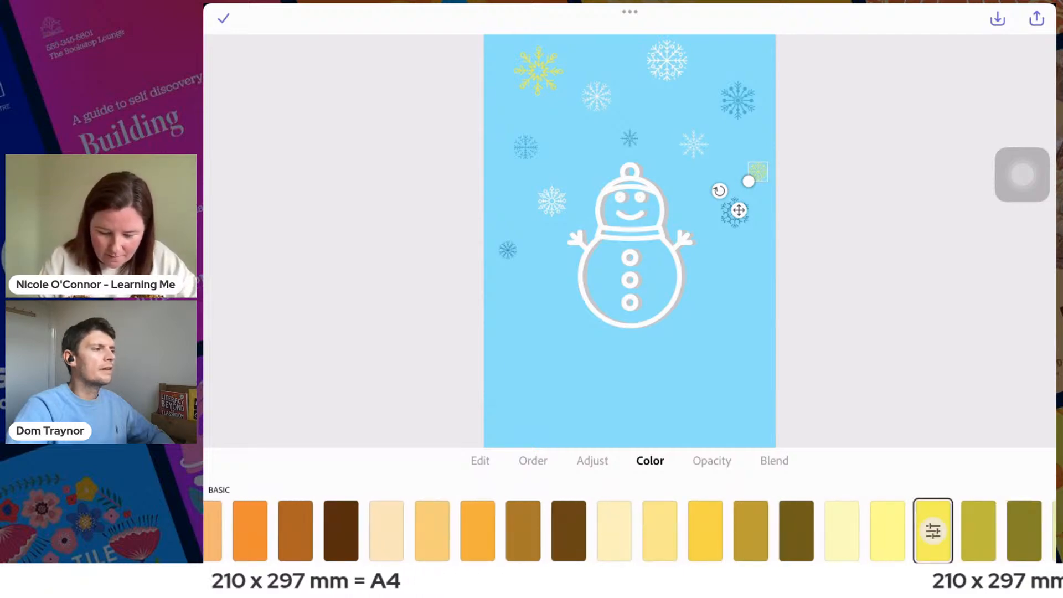
# - Duplicate the white snowflake left of the snowman's head, shrink the copy, place it beside the body and browse its colour choices
pyautogui.click(552, 201)
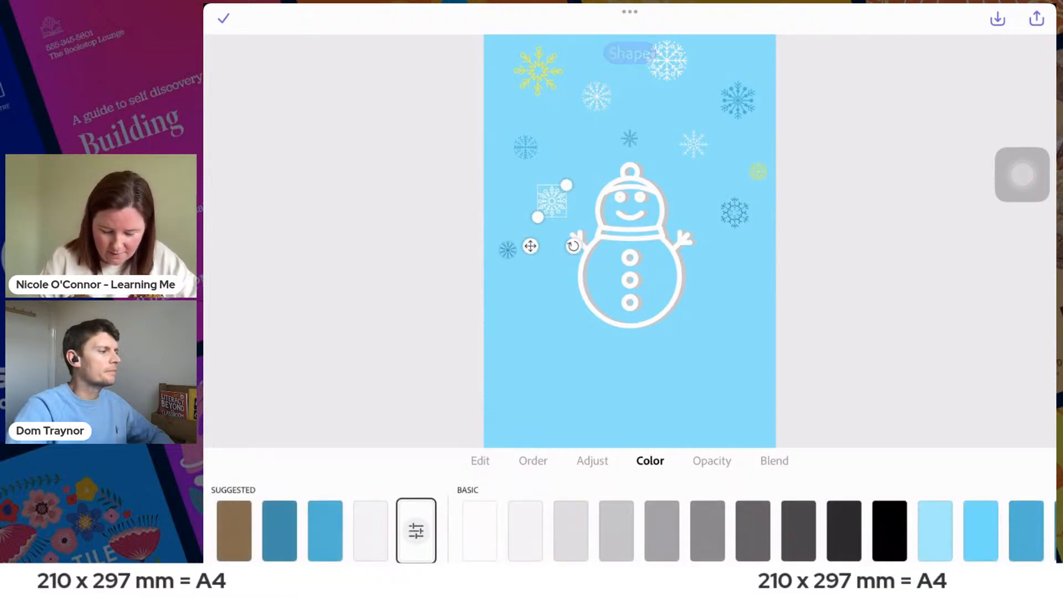
pyautogui.click(534, 461)
pyautogui.click(480, 460)
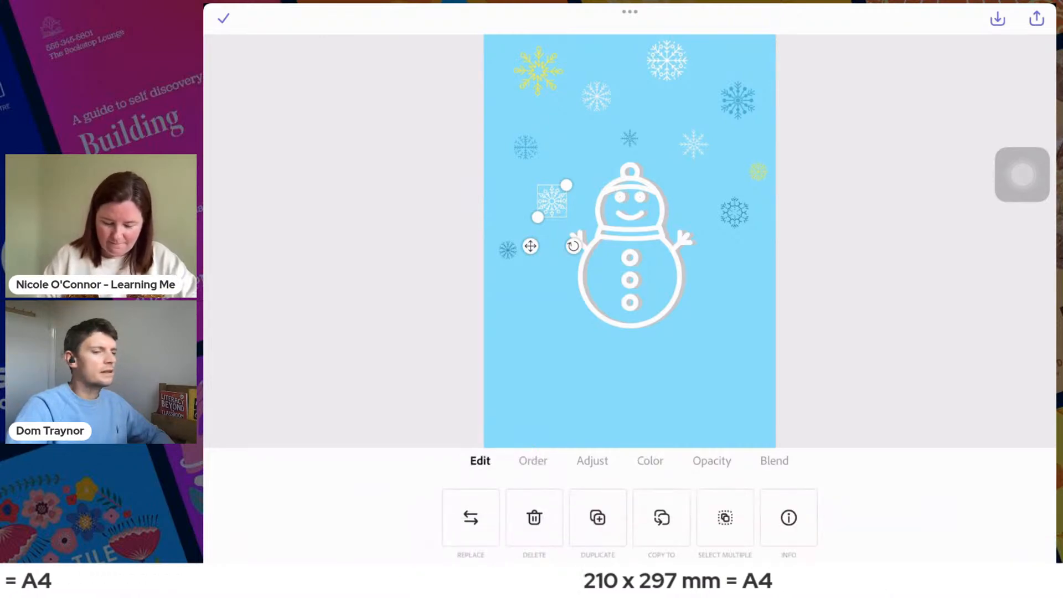
pyautogui.click(598, 517)
pyautogui.moveTo(534, 250); pyautogui.dragTo(555, 279)
pyautogui.click(650, 461)
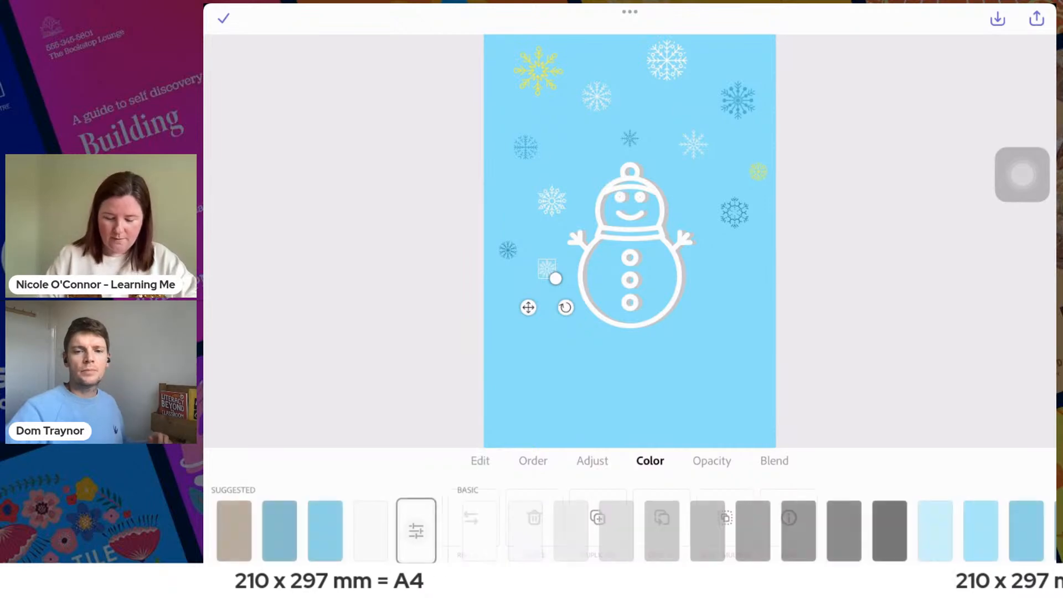
pyautogui.hscroll(15, 629, 529)
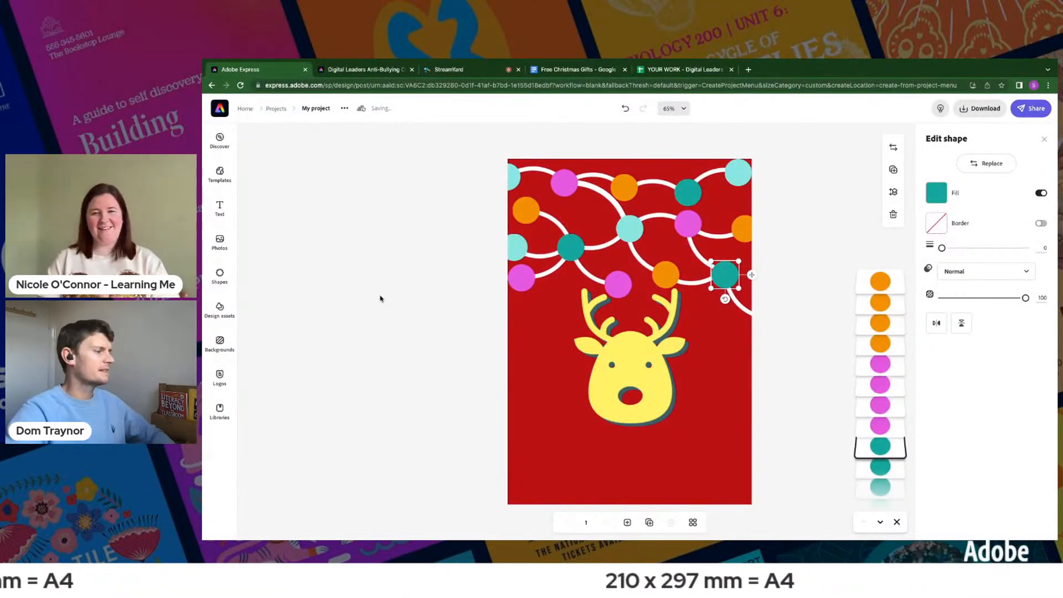
# - Switch to the reindeer design and move the yellow reindeer together with its dark shadow slightly down, clear of the garland lights
pyautogui.click(419, 314)
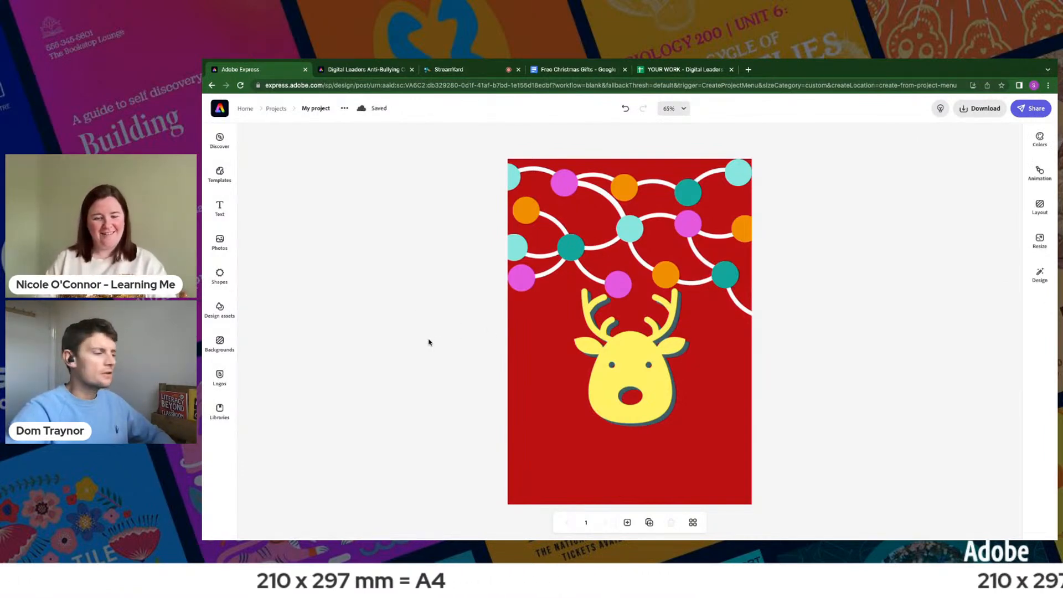
pyautogui.moveTo(440, 340); pyautogui.dragTo(692, 418)
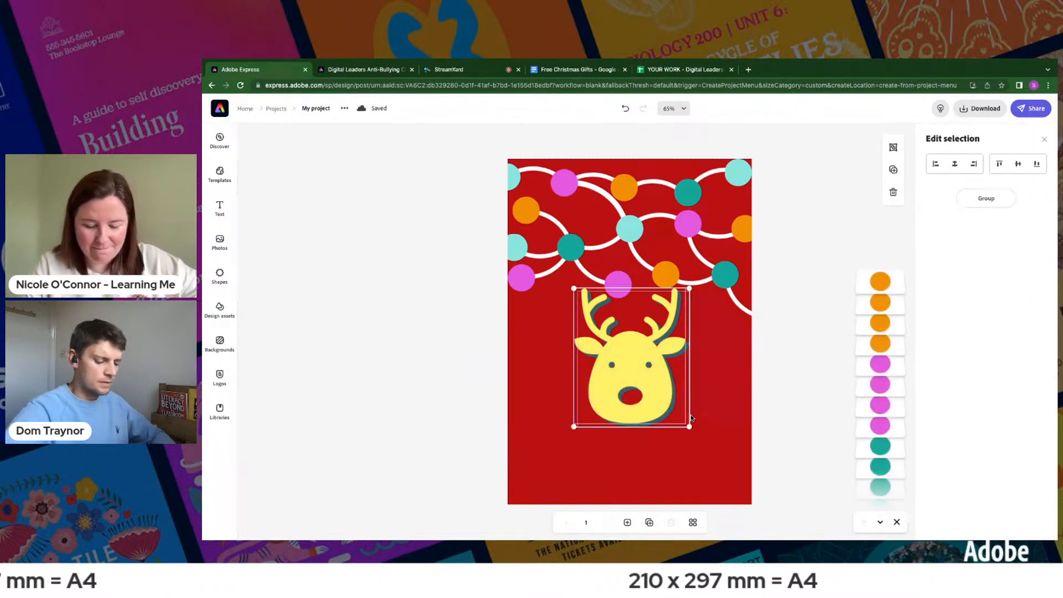
pyautogui.click(418, 330)
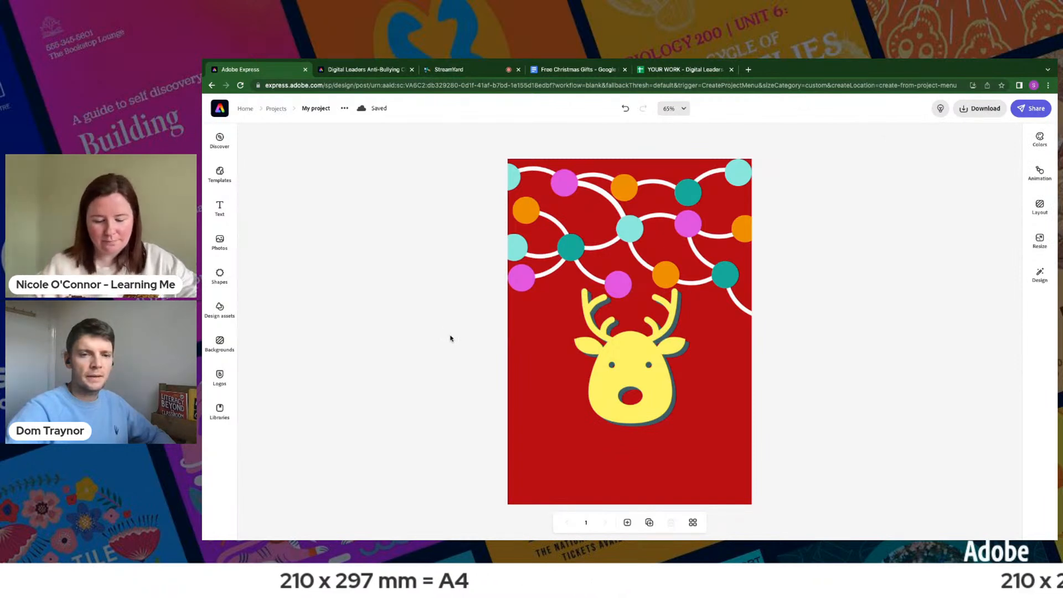
pyautogui.moveTo(451, 338); pyautogui.dragTo(686, 403)
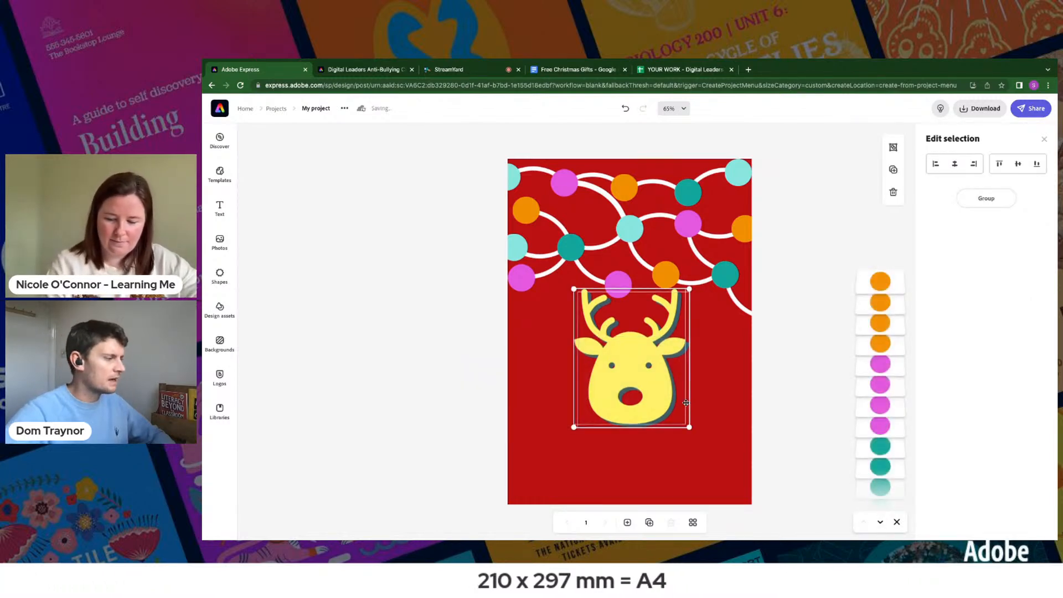
pyautogui.press('Down')
pyautogui.press('Down')
pyautogui.press('Down')
pyautogui.press('Down')
pyautogui.press('Down')
pyautogui.press('Down')
pyautogui.press('Down')
pyautogui.press('Down')
pyautogui.press('Down')
pyautogui.press('Down')
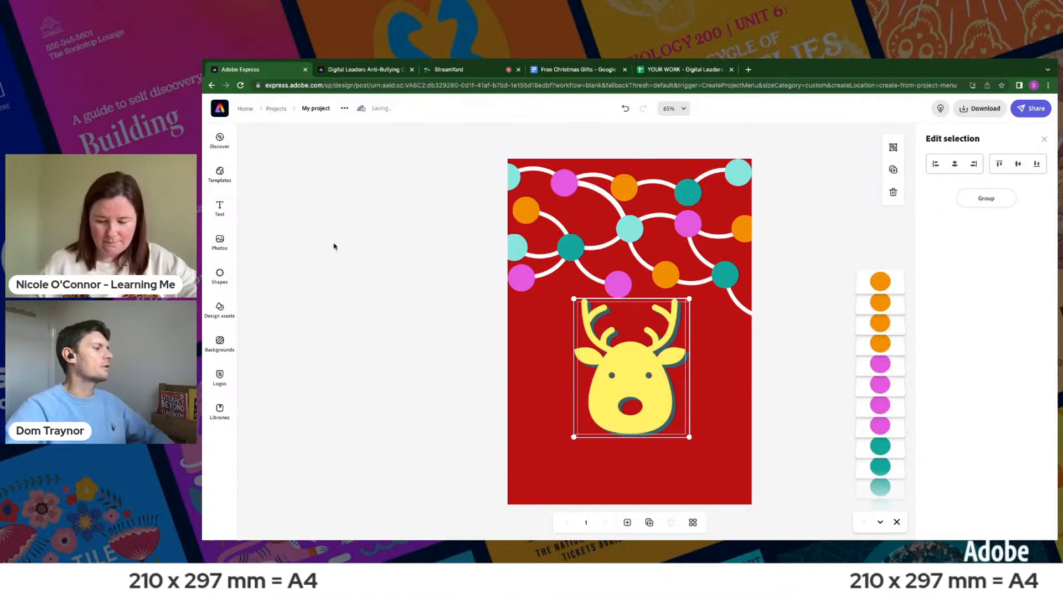
pyautogui.click(335, 245)
# - Check the greeting text on the challenge page's example Christmas graphic and return to the reindeer design
pyautogui.hotkey('ctrl', 'Tab')
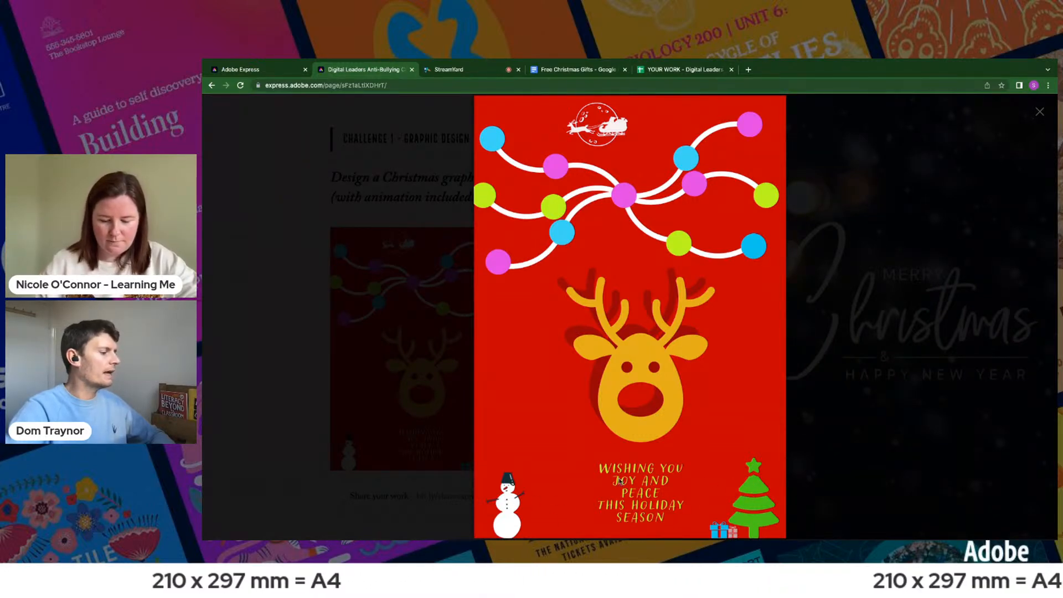
pyautogui.hotkey('ctrl', 'shift', 'Tab')
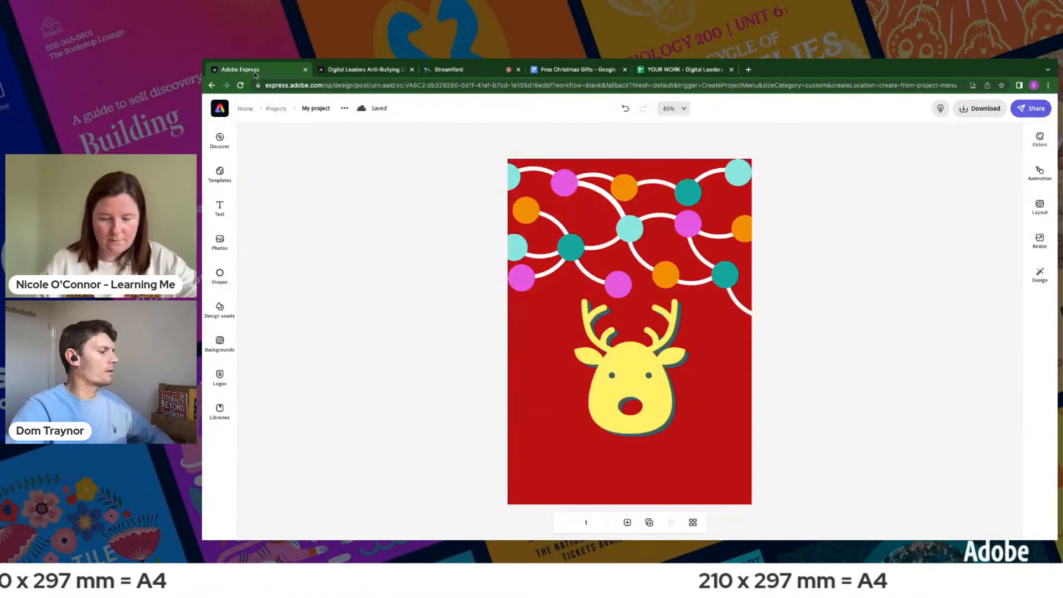
pyautogui.click(221, 218)
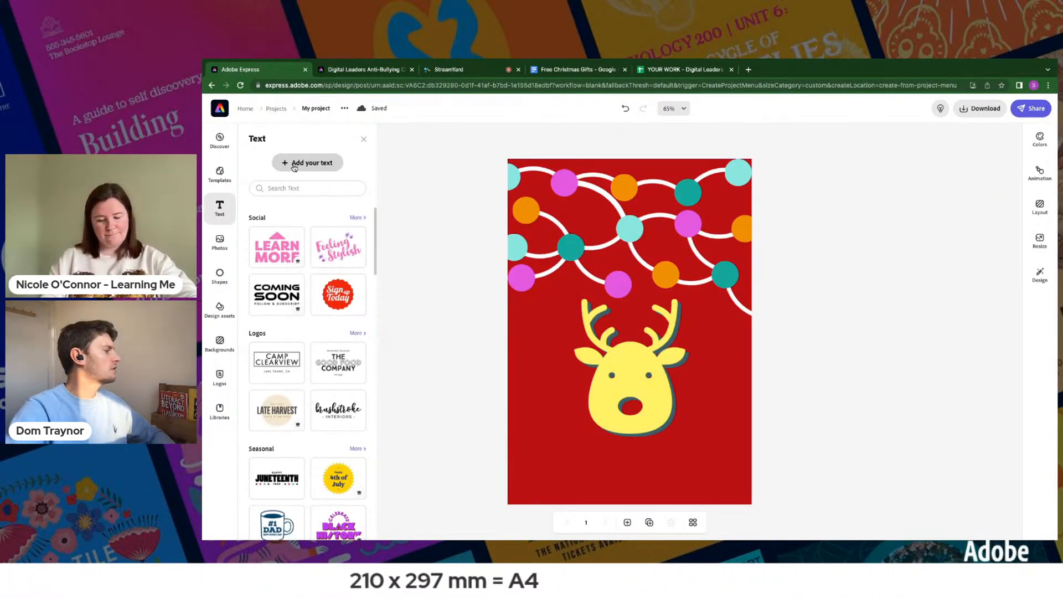
pyautogui.click(294, 162)
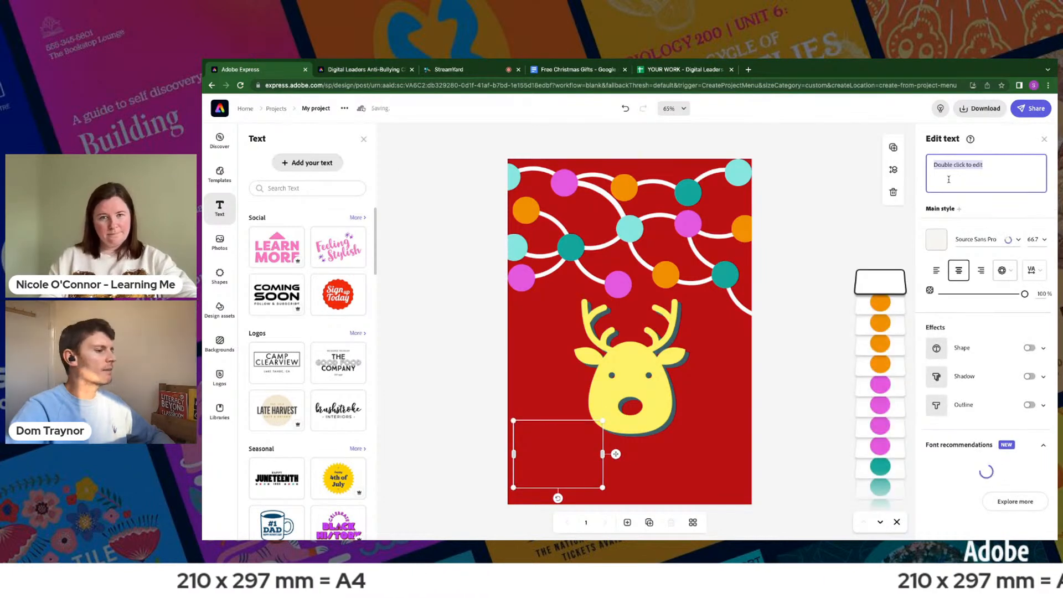
pyautogui.click(556, 438)
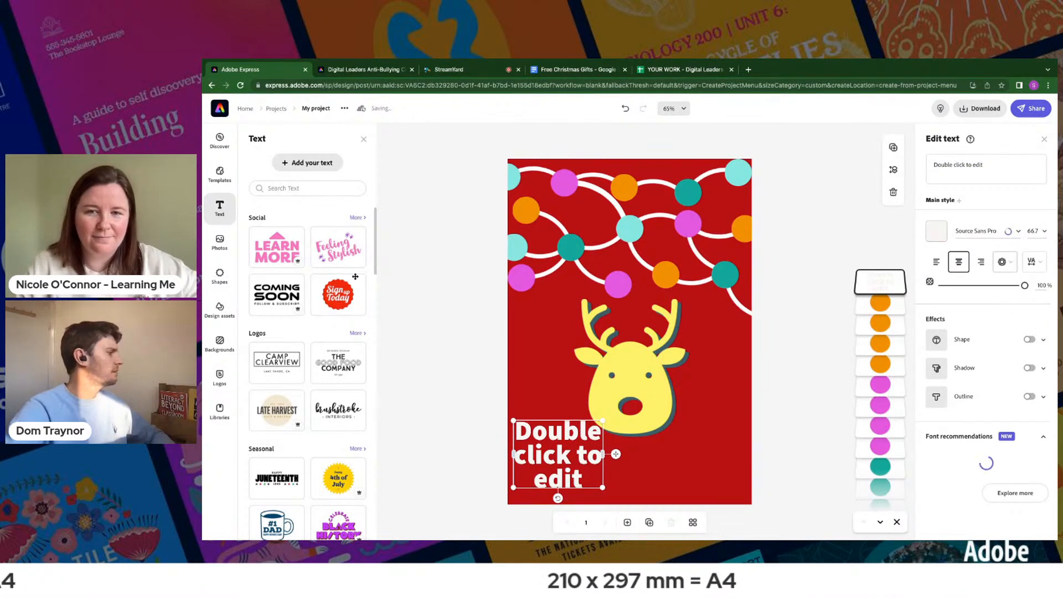
pyautogui.click(616, 454)
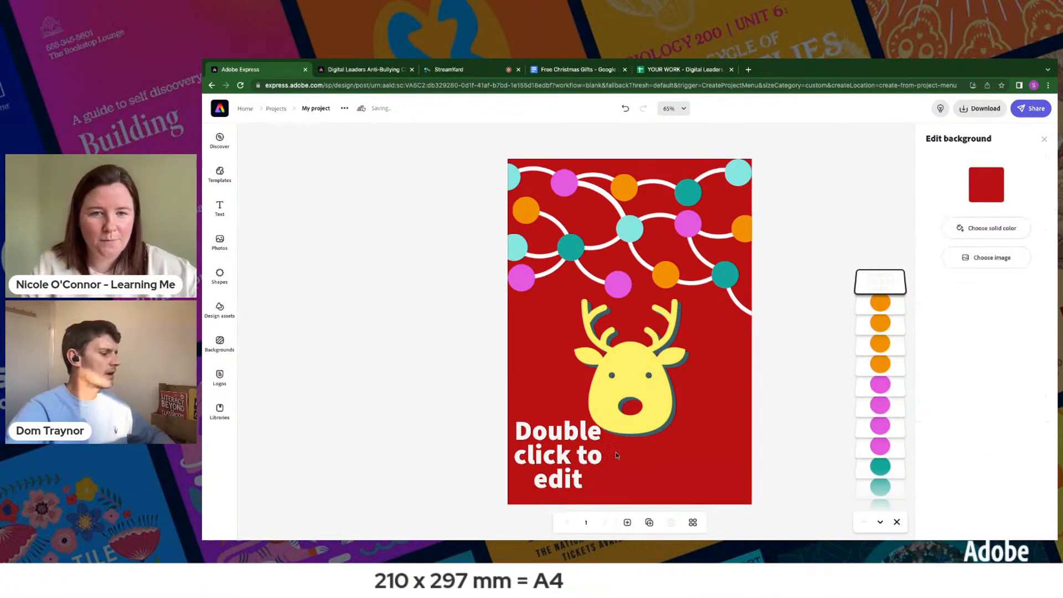
pyautogui.press('Delete')
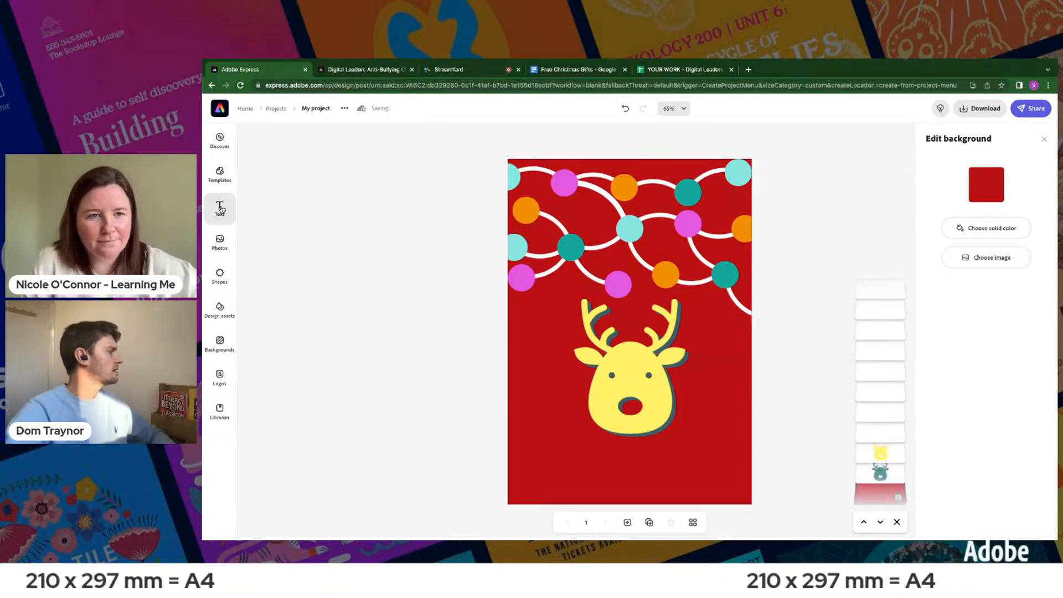
# - Insert the pink "Feeling Stylish" text design and centre it below the reindeer's head
pyautogui.click(221, 209)
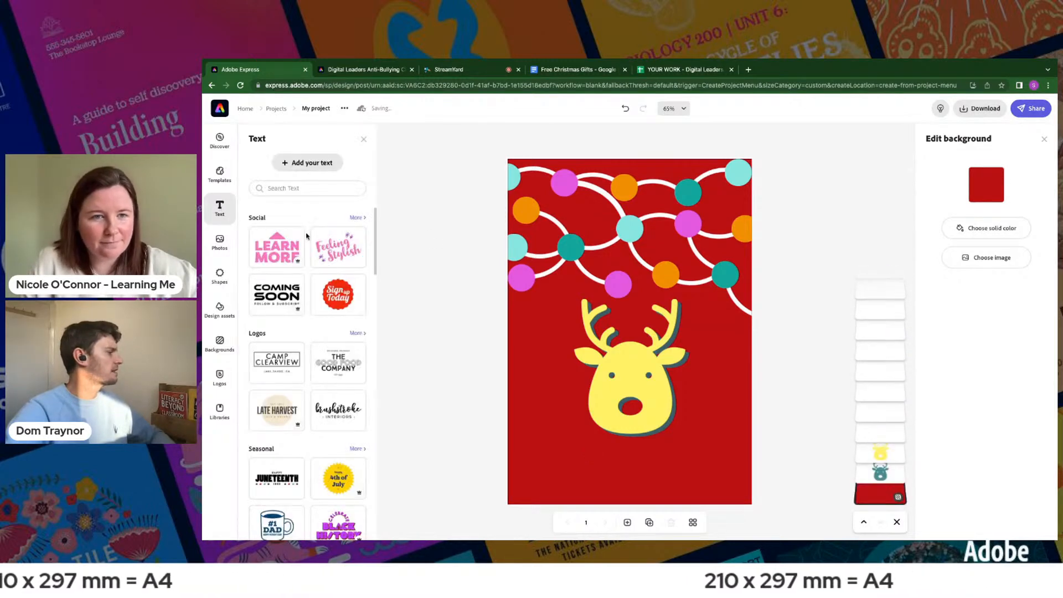
pyautogui.click(333, 253)
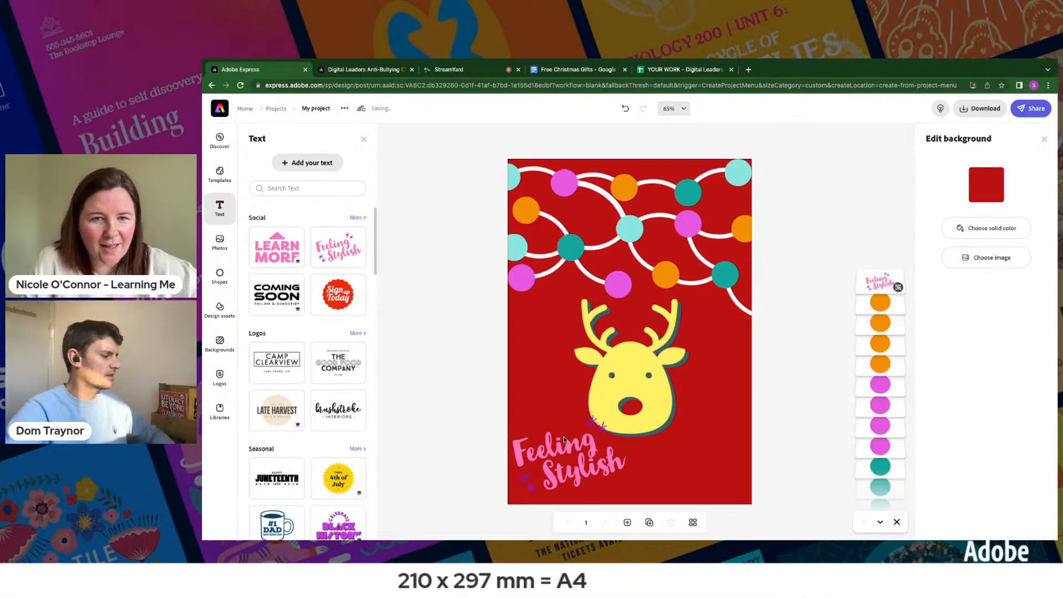
pyautogui.moveTo(564, 447); pyautogui.dragTo(630, 449)
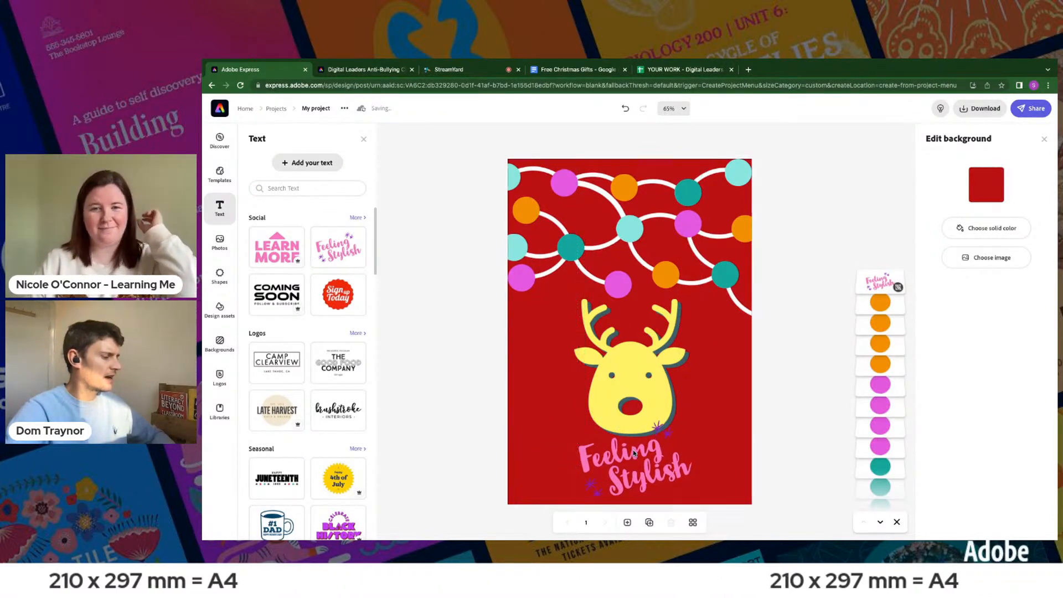
# - Replace the word "Feeling" in the grouped text design with "Happy"
pyautogui.click(630, 449)
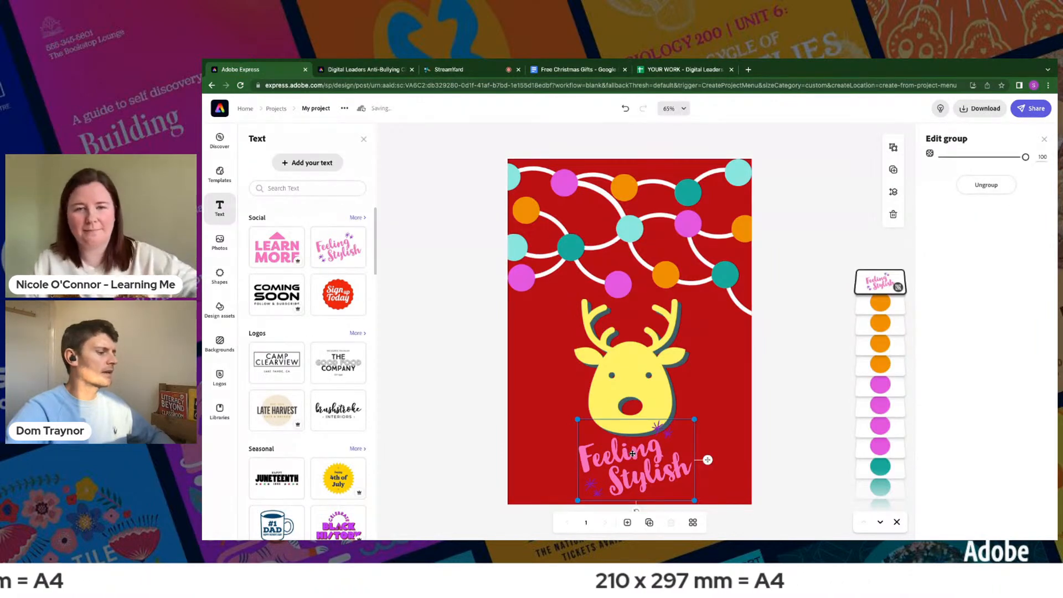
pyautogui.click(632, 453)
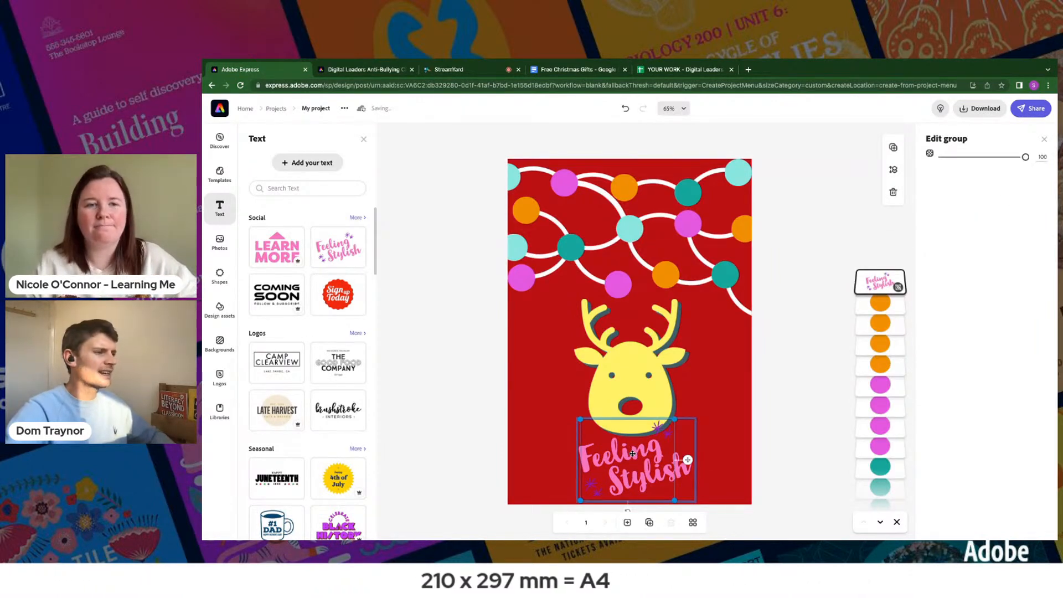
pyautogui.click(632, 454)
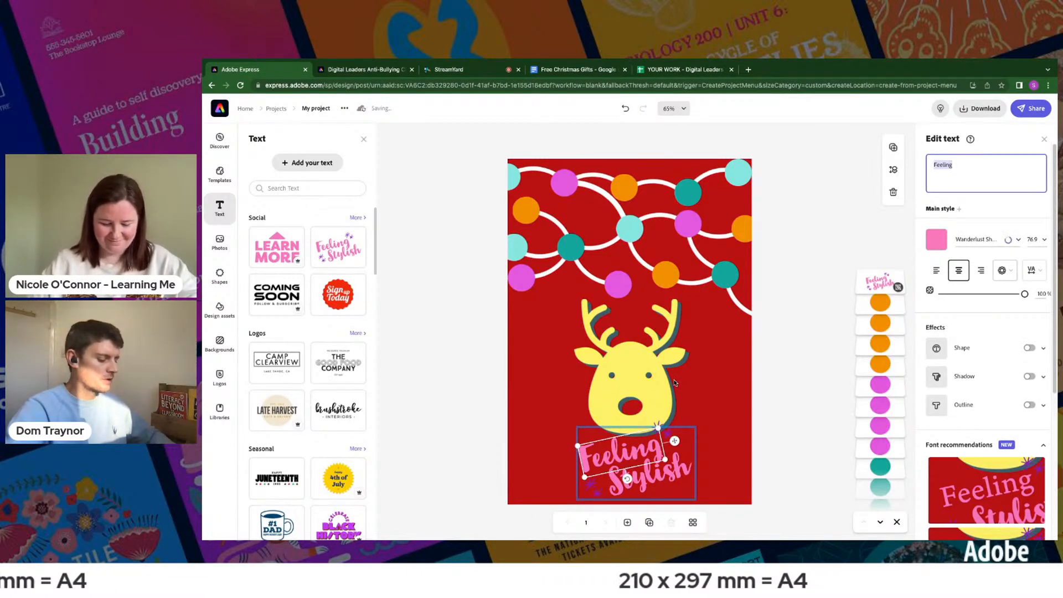
pyautogui.write('Ha')
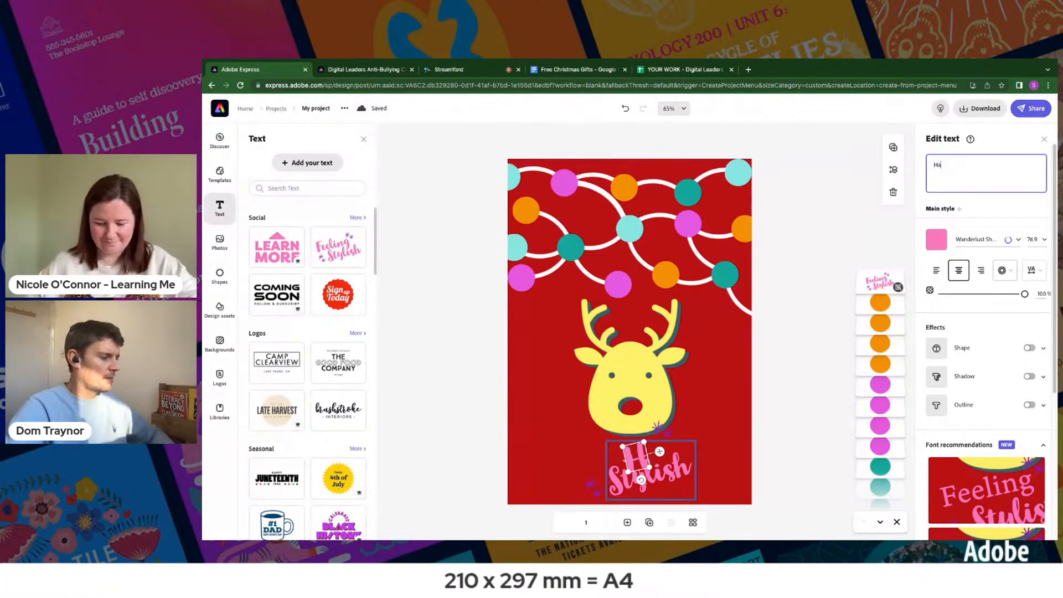
pyautogui.write('ppy')
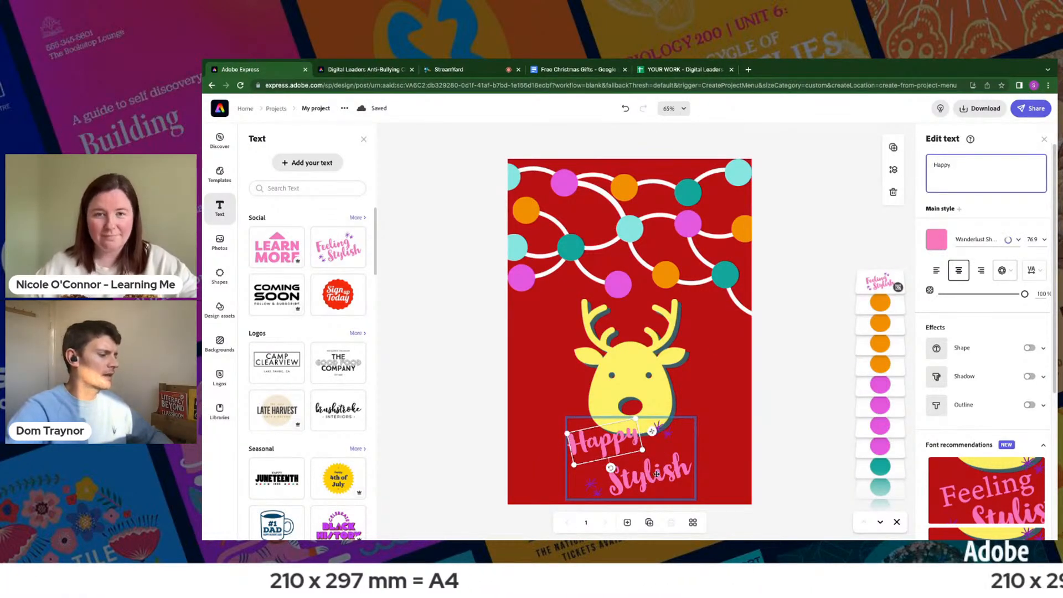
# - Replace the word "Stylish" in the grouped text design with "Christmas"
pyautogui.click(657, 473)
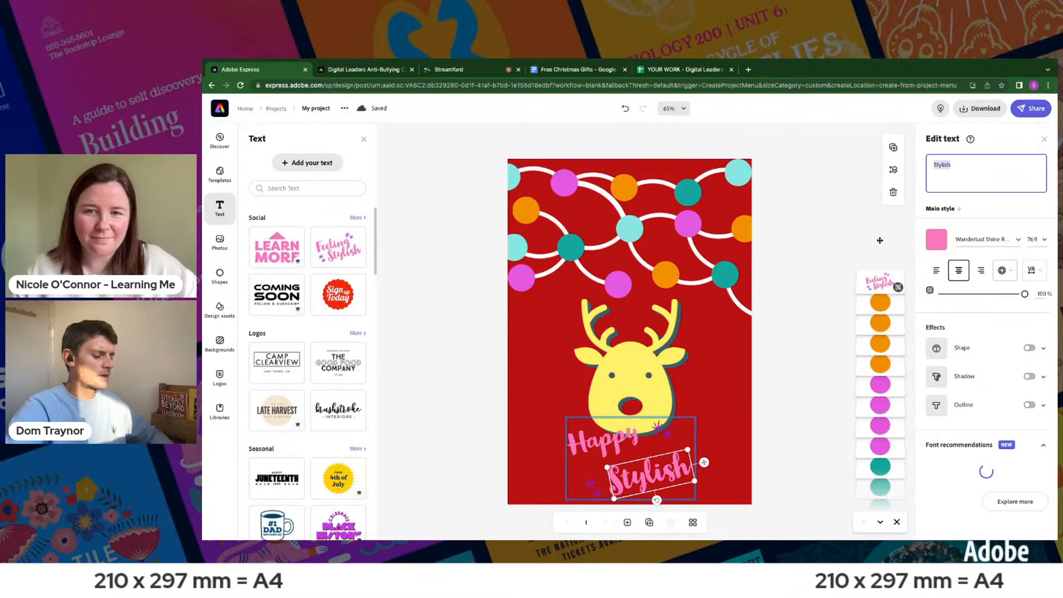
pyautogui.write('Christma')
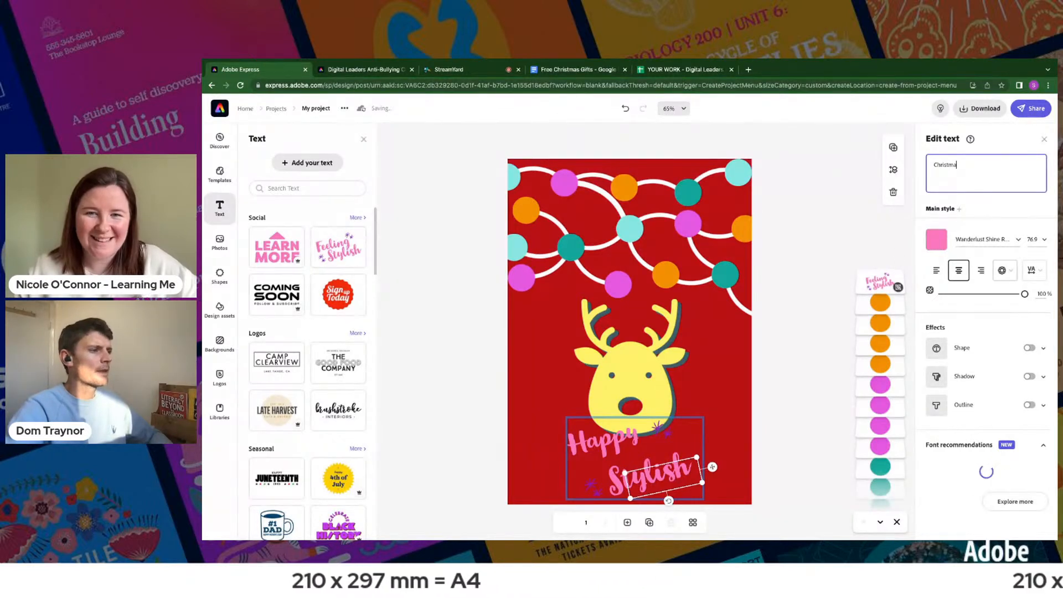
pyautogui.write('ss')
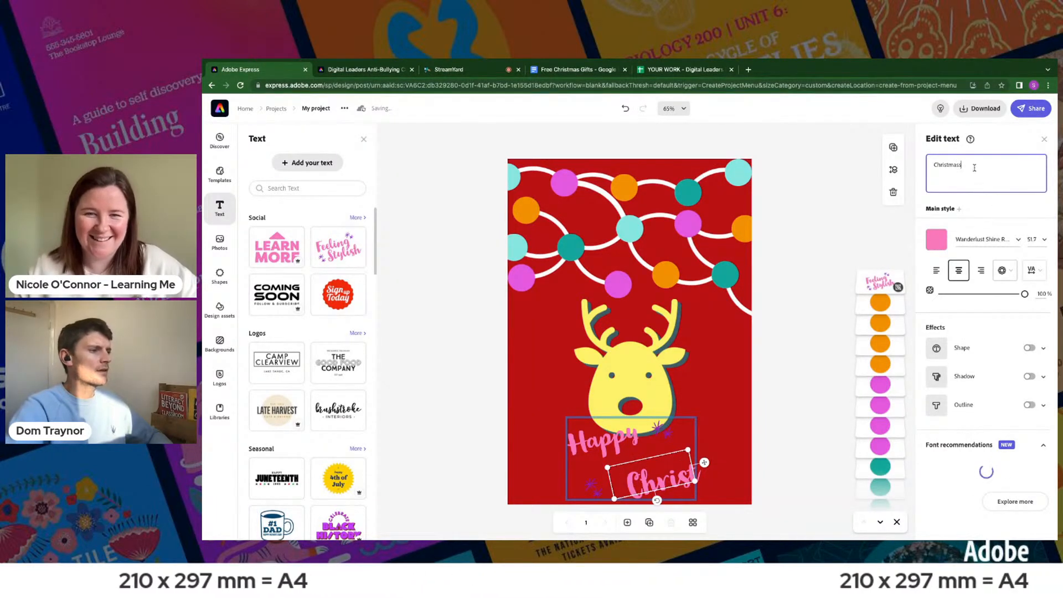
pyautogui.press('BackSpace')
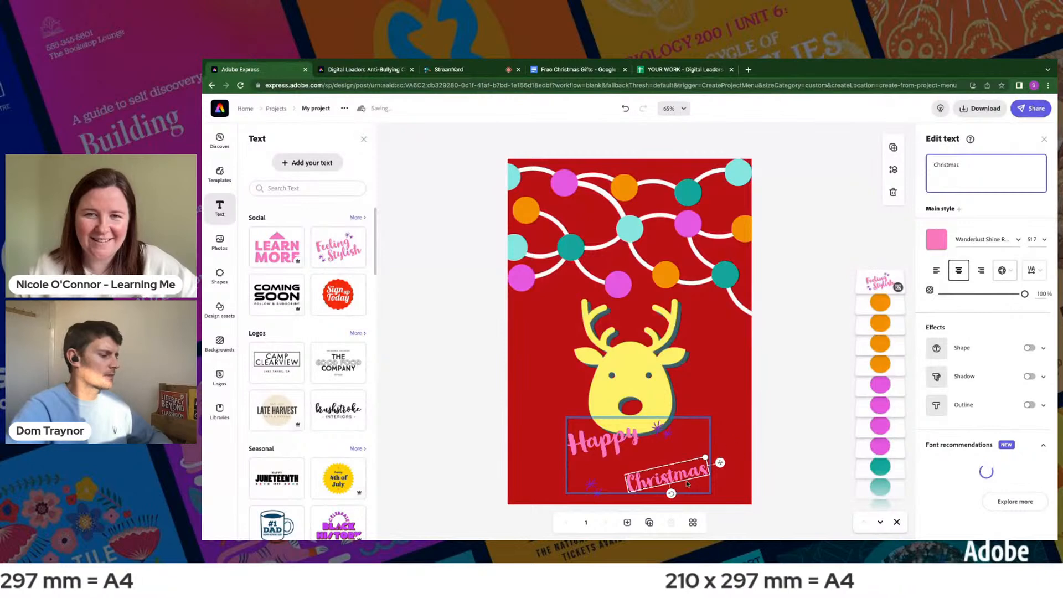
# - Enlarge the word "Christmas" to text size 61.4 and move it closer beneath "Happy"
pyautogui.moveTo(705, 457); pyautogui.dragTo(717, 441)
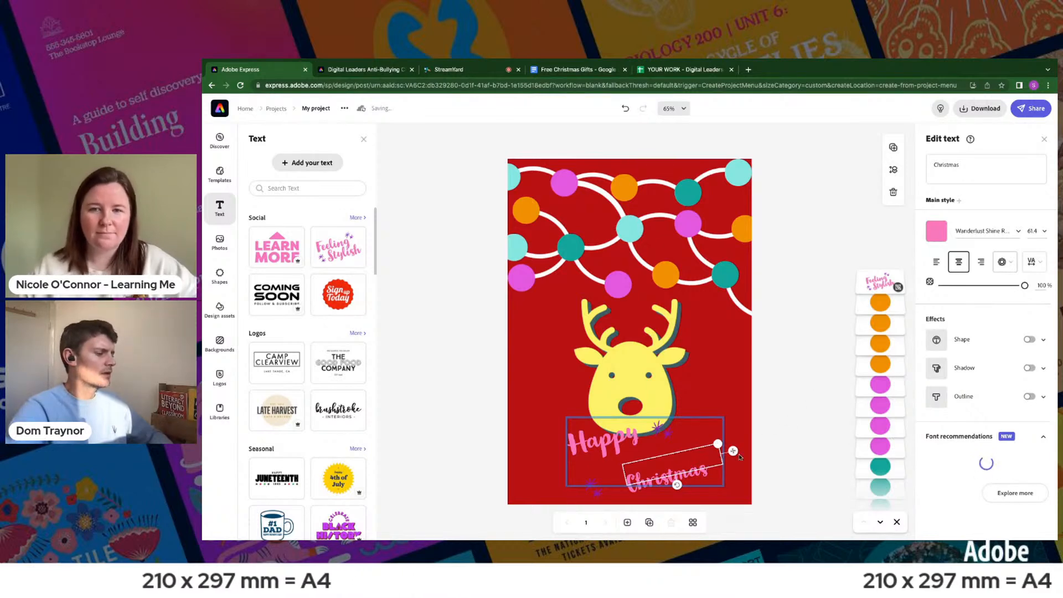
pyautogui.click(819, 406)
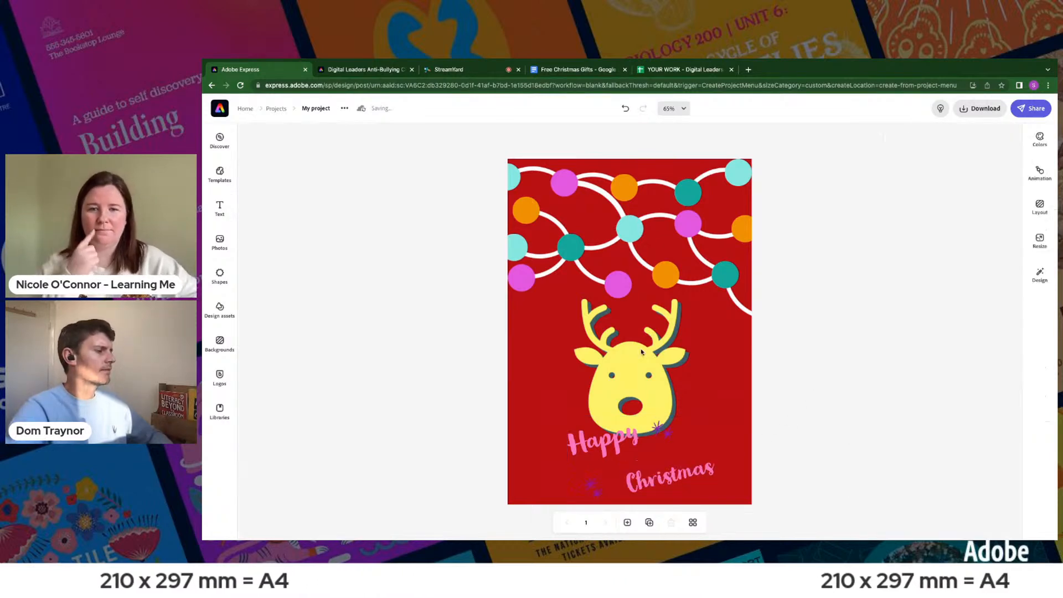
pyautogui.click(680, 477)
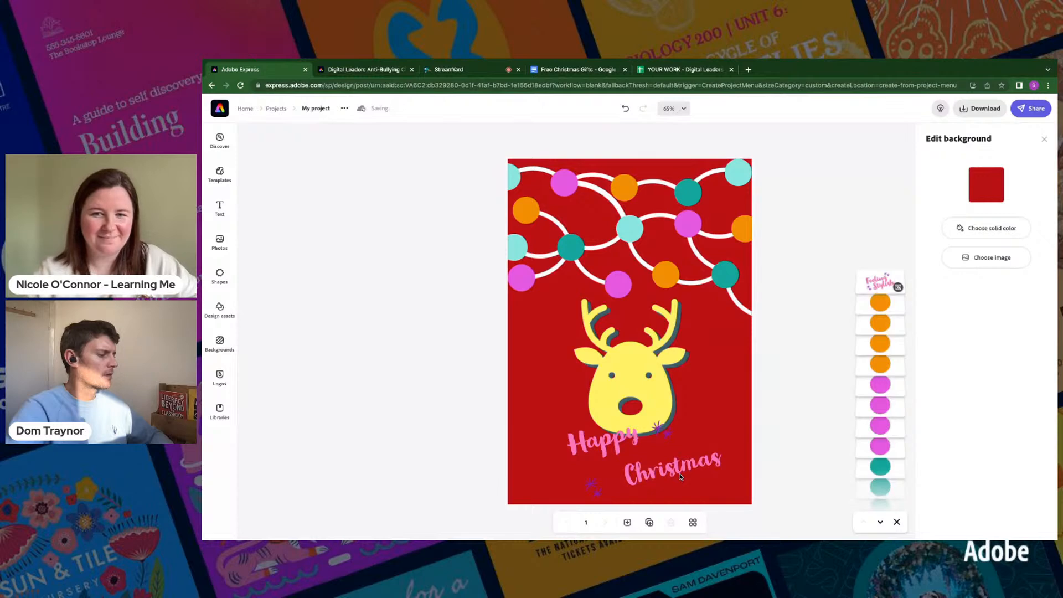
pyautogui.click(675, 474)
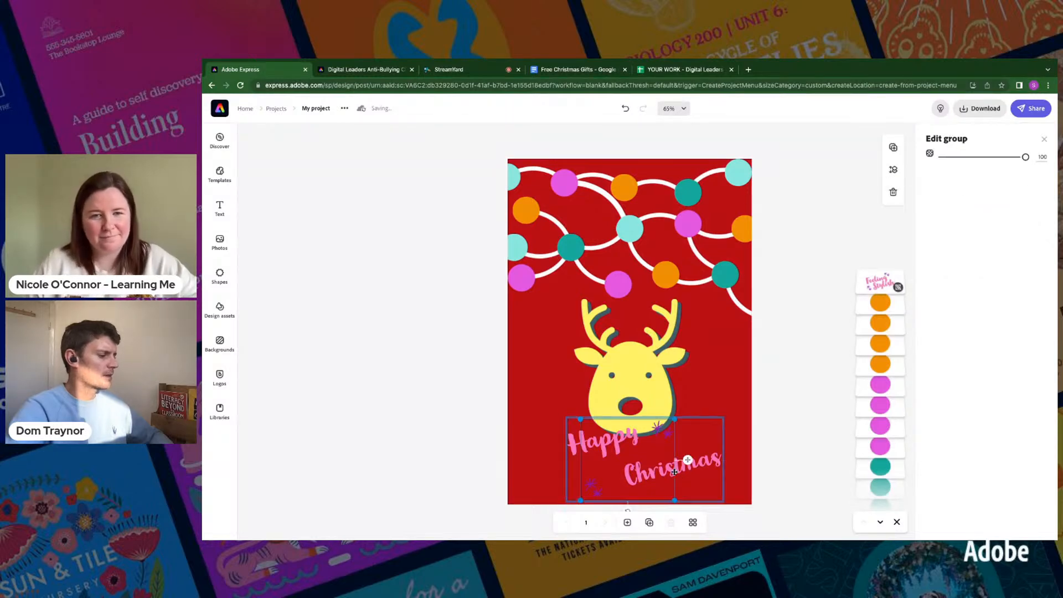
pyautogui.click(712, 458)
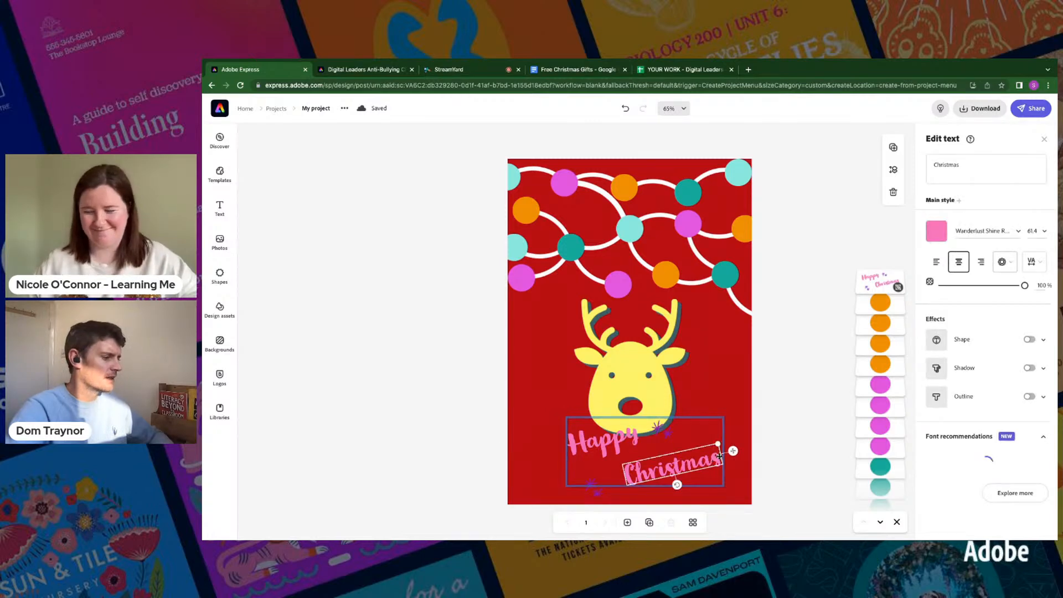
pyautogui.moveTo(718, 452); pyautogui.dragTo(717, 450)
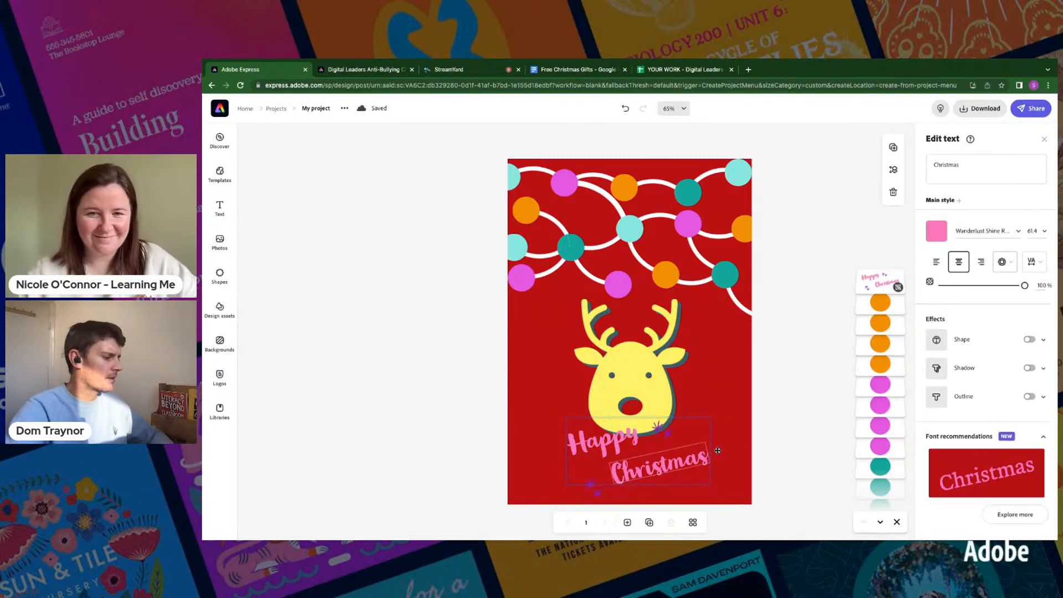
# - Recolour both purple sparkle shapes around the "Happy Christmas" greeting to the off-white #FDFCFB
pyautogui.click(669, 431)
pyautogui.click(936, 192)
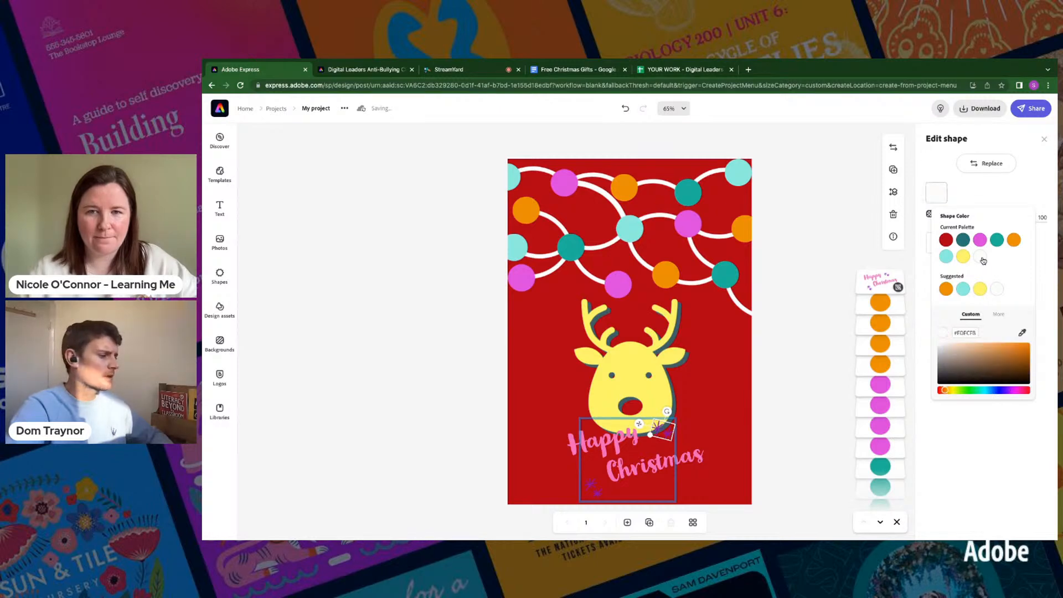
pyautogui.click(593, 480)
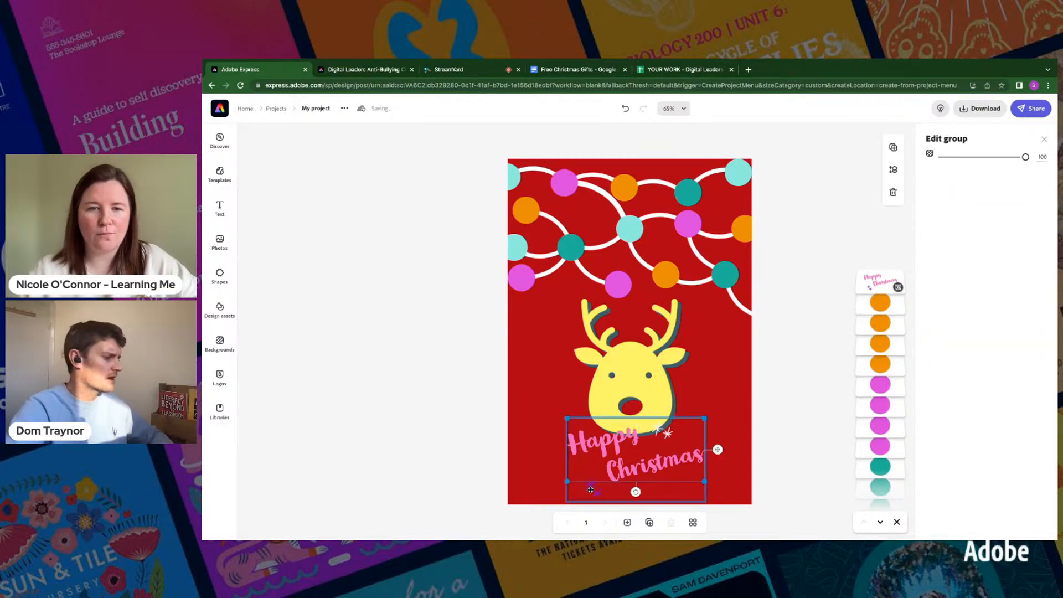
pyautogui.click(590, 490)
pyautogui.click(592, 486)
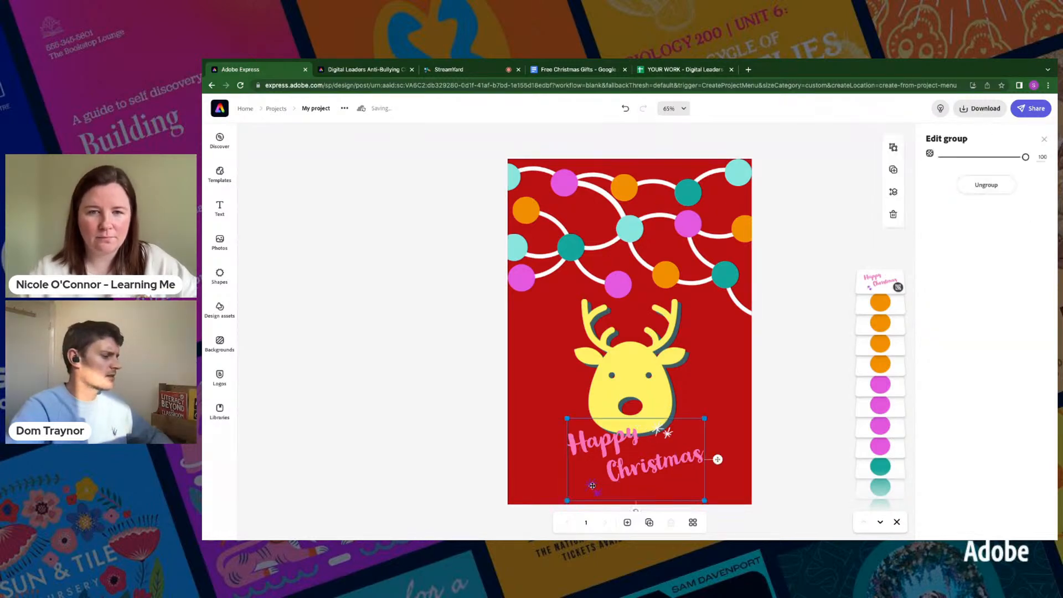
pyautogui.click(591, 486)
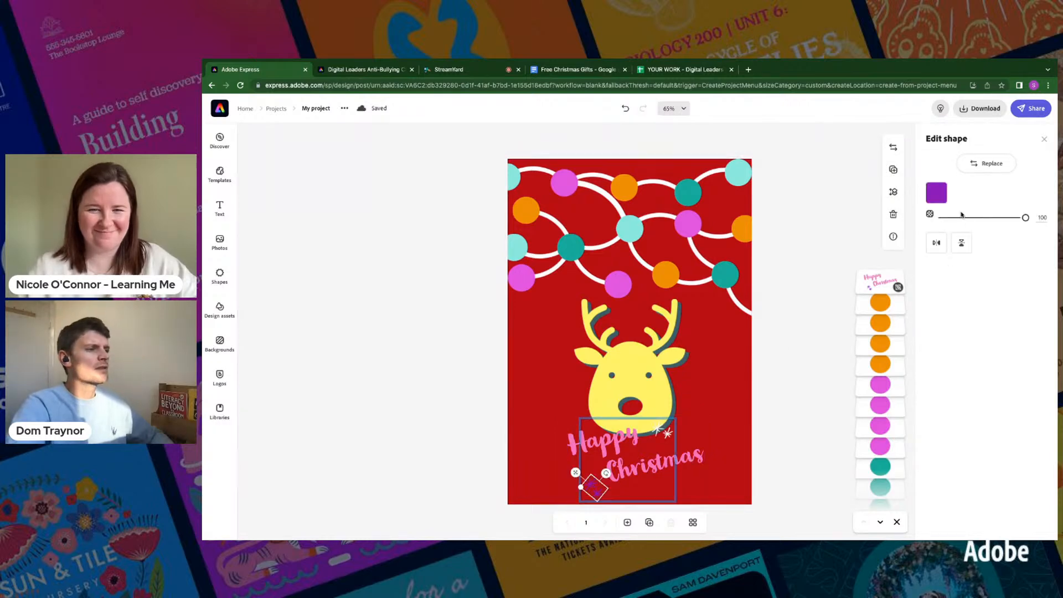
pyautogui.click(936, 193)
pyautogui.click(997, 257)
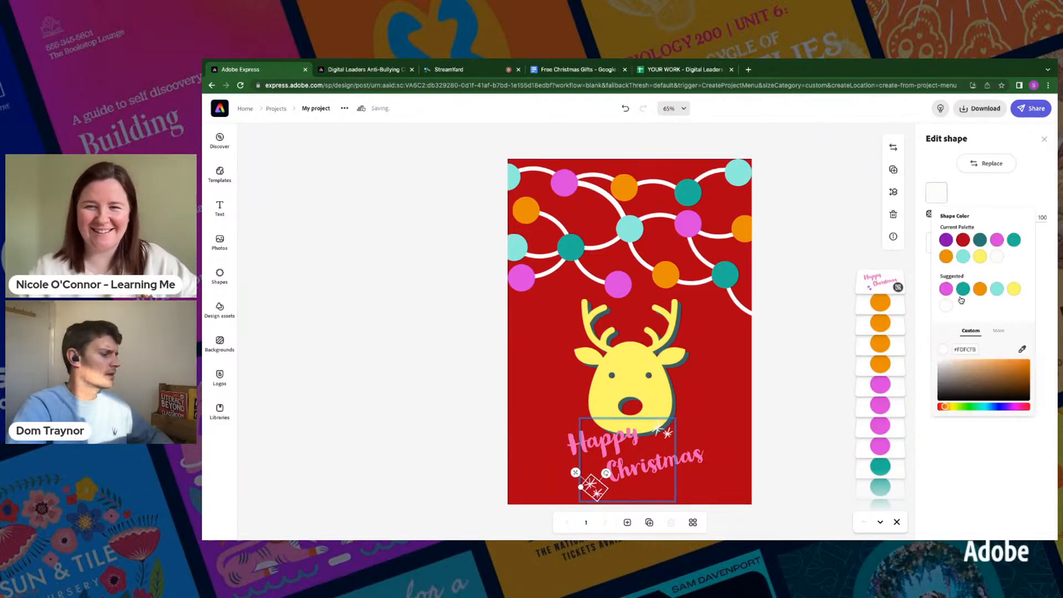
pyautogui.click(802, 403)
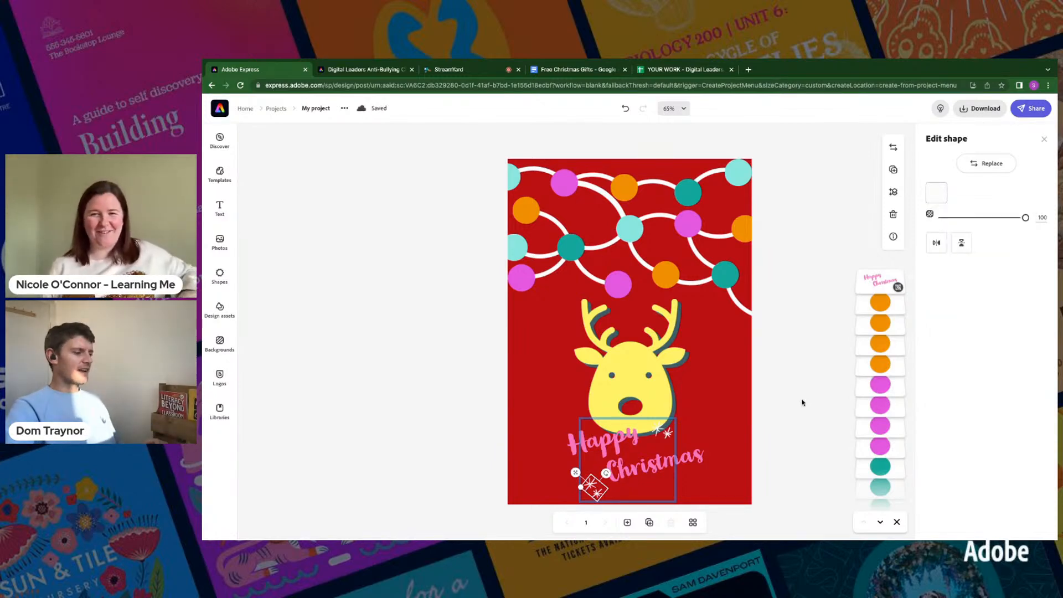
pyautogui.click(806, 395)
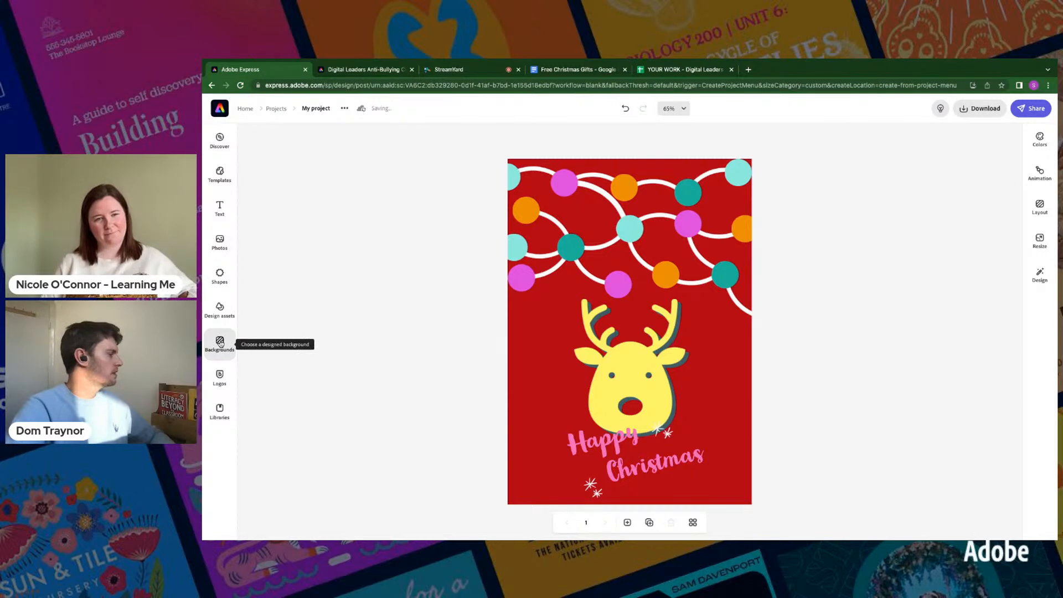
# - Search the design assets for "snow background"
pyautogui.click(209, 305)
pyautogui.click(272, 161)
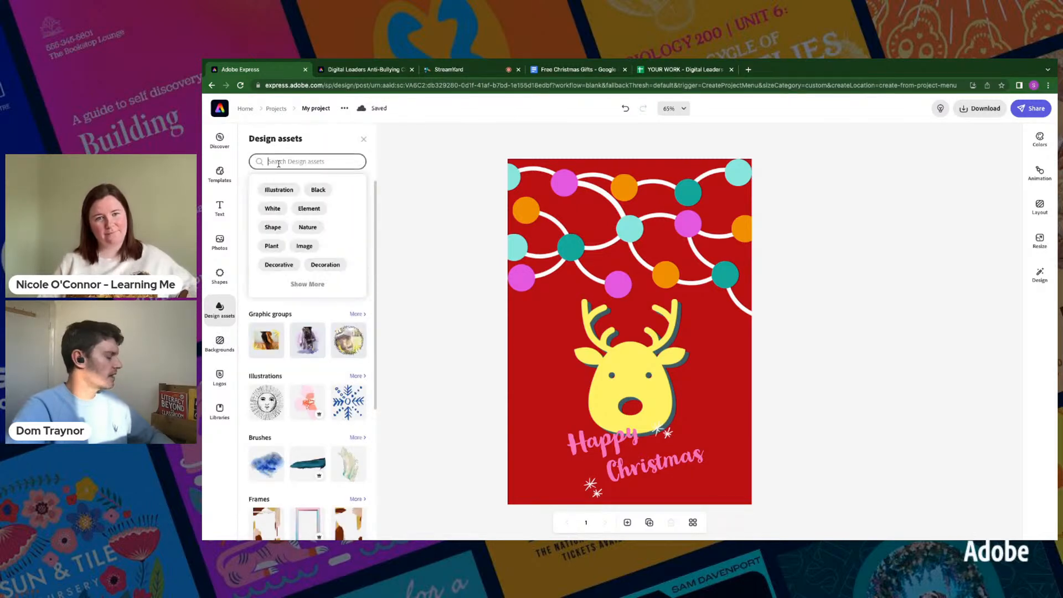
pyautogui.write('snow')
pyautogui.press('BackSpace')
pyautogui.press('BackSpace')
pyautogui.press('BackSpace')
pyautogui.press('BackSpace')
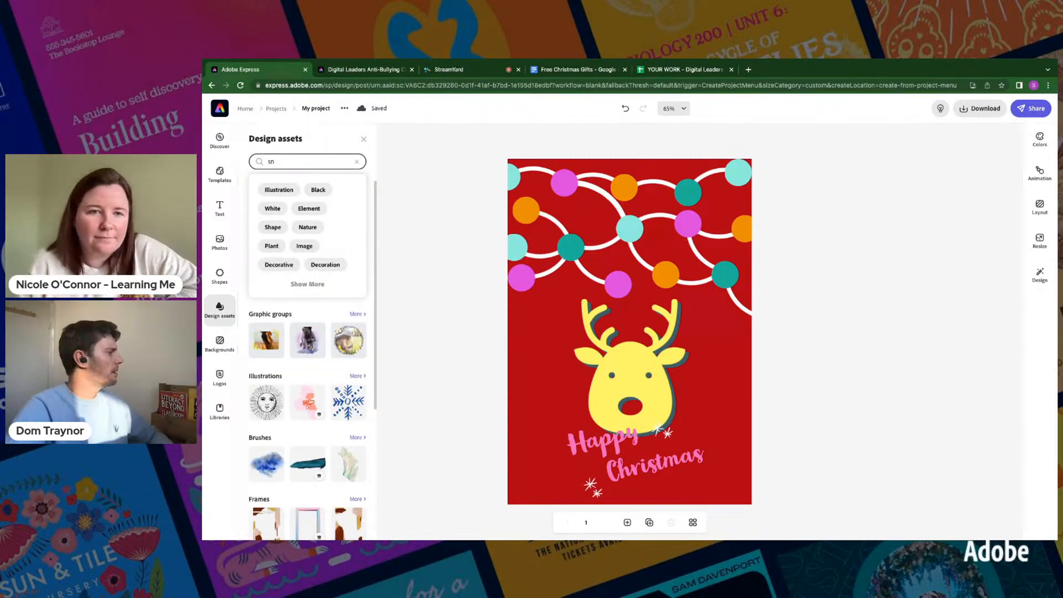
pyautogui.write('sn')
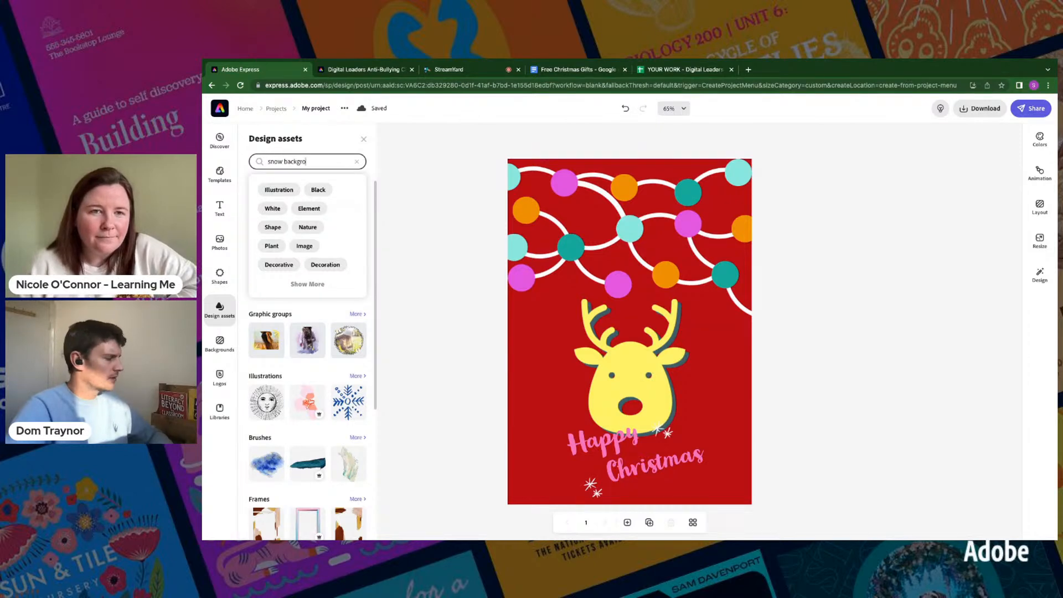
pyautogui.press('Return')
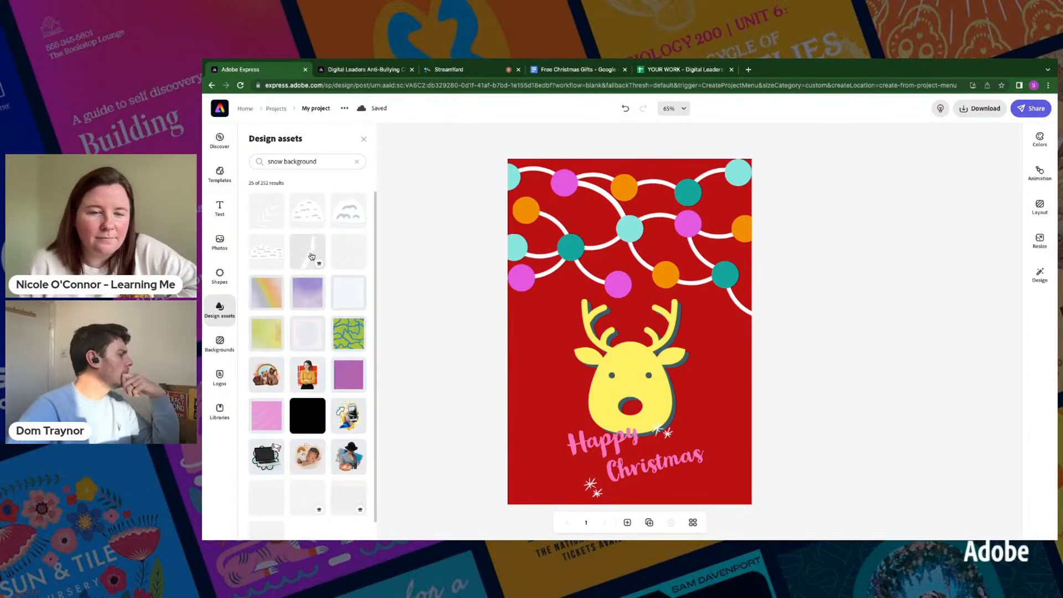
# - Insert a streaky falling-snow overlay from the results and enlarge it to cover nearly the whole page
pyautogui.scroll(-1, 297, 404)
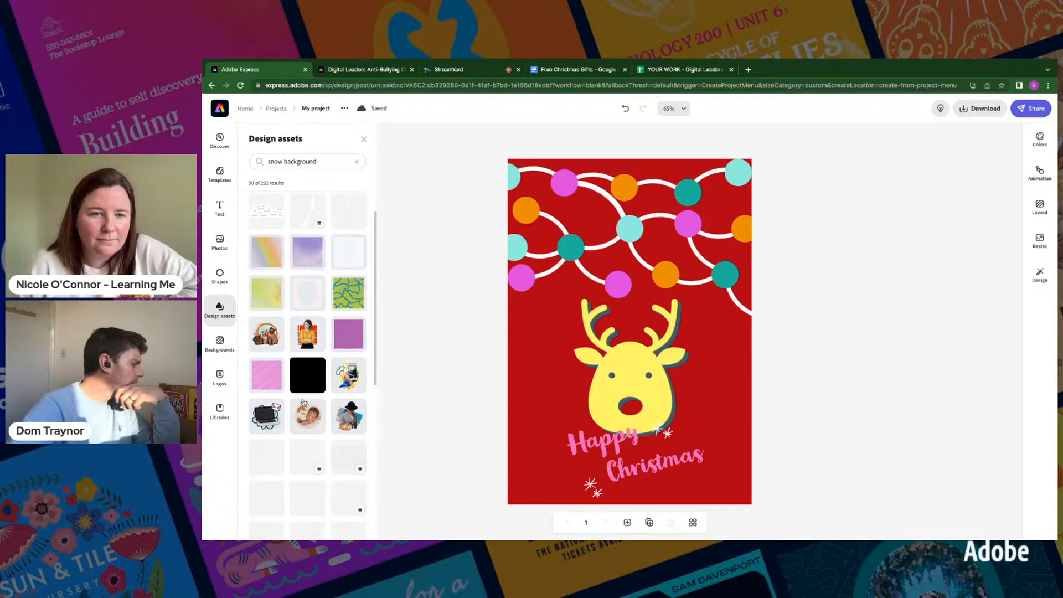
pyautogui.click(311, 454)
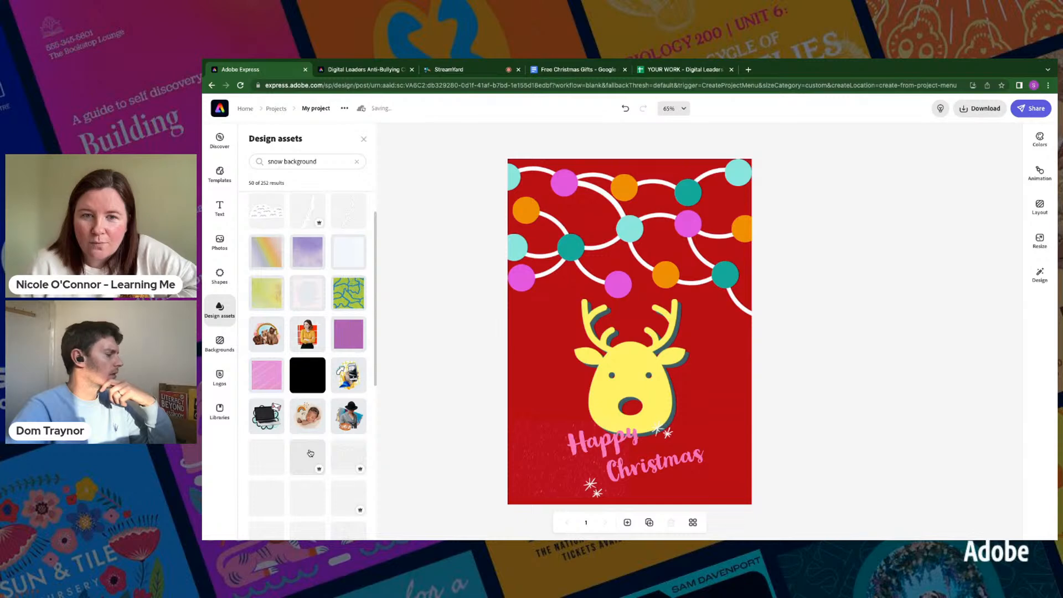
pyautogui.click(565, 470)
pyautogui.moveTo(627, 421); pyautogui.dragTo(784, 310)
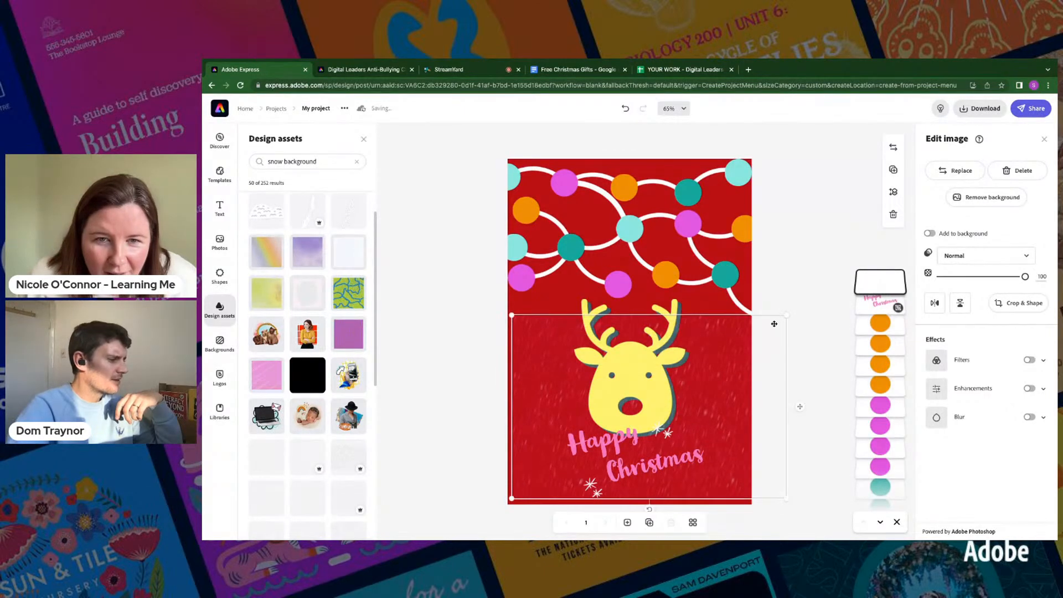
pyautogui.moveTo(506, 315); pyautogui.dragTo(496, 164)
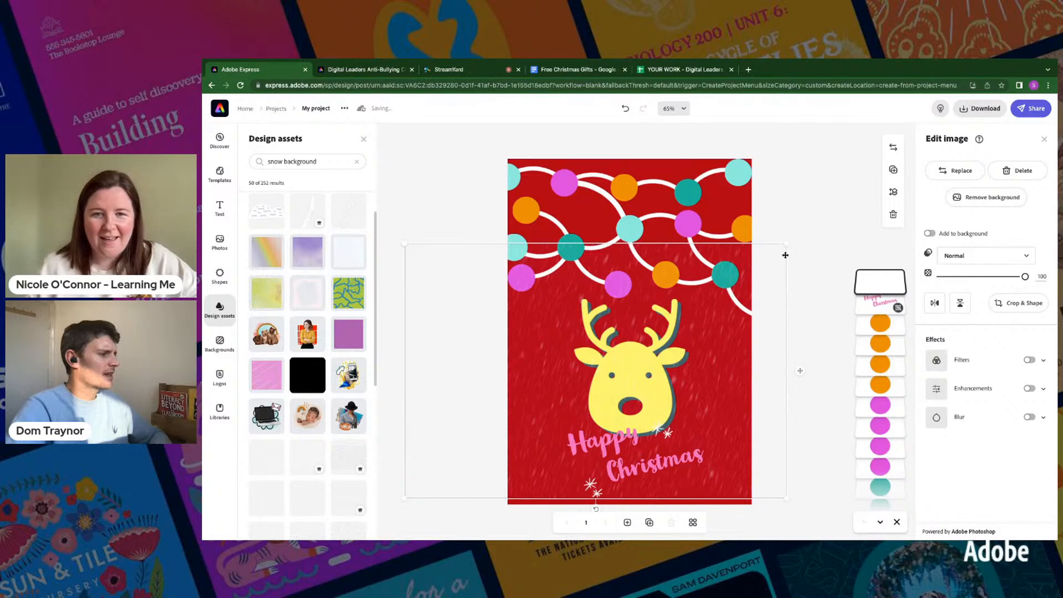
pyautogui.moveTo(785, 243); pyautogui.dragTo(865, 191)
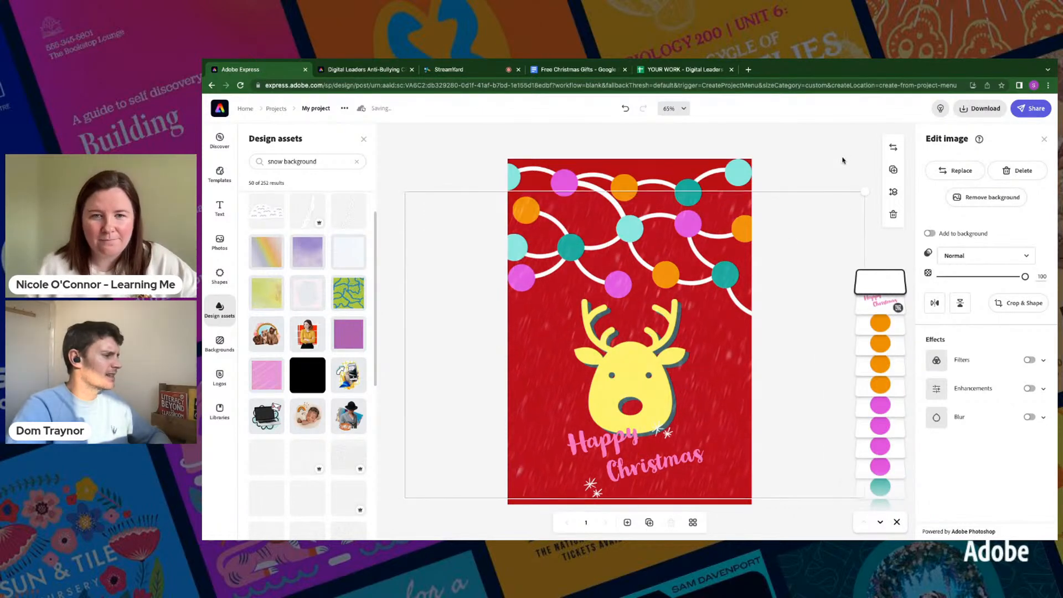
pyautogui.moveTo(398, 190); pyautogui.dragTo(371, 131)
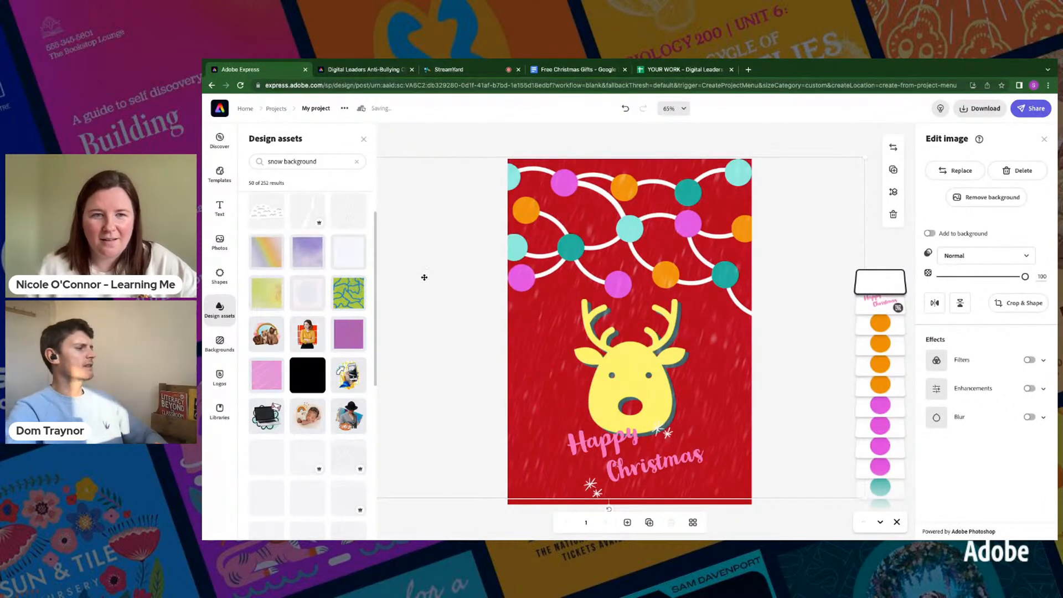
# - Replace the streaky snow overlay with one showing soft, round, blurred snowflakes
pyautogui.scroll(-10, 332, 477)
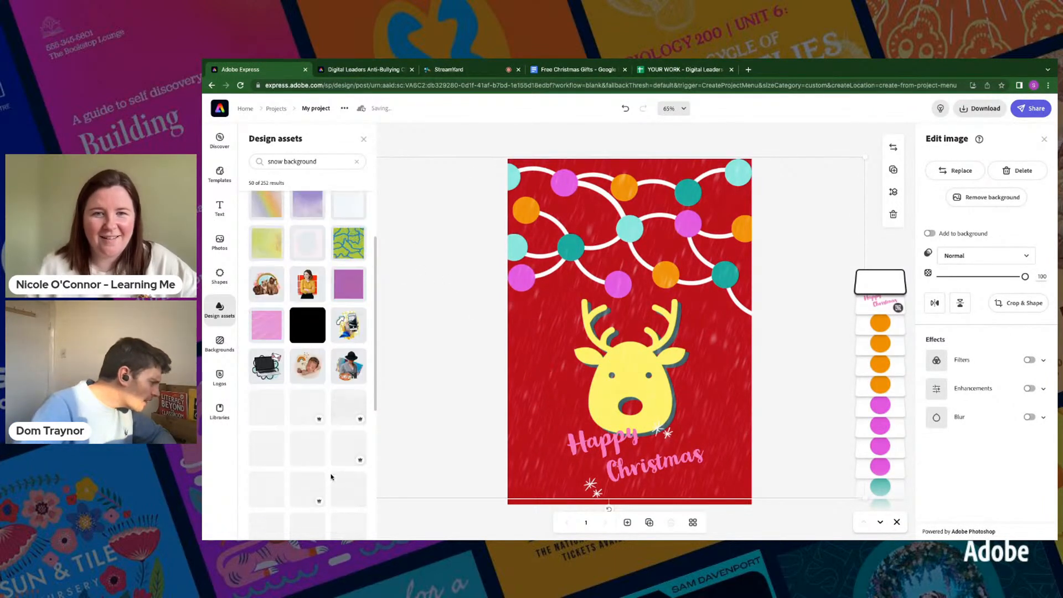
pyautogui.scroll(1, 332, 478)
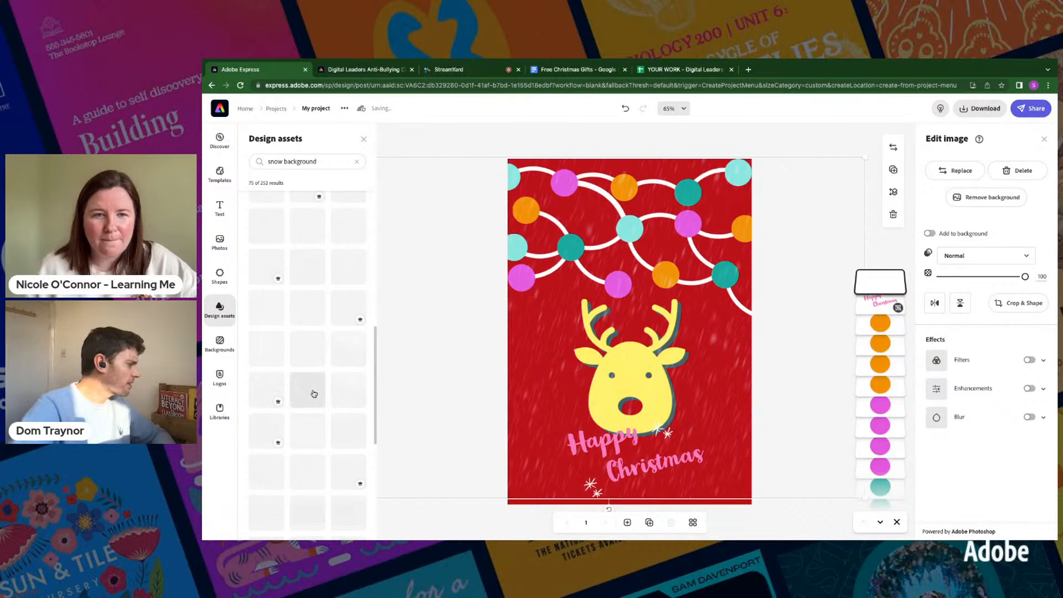
pyautogui.click(947, 171)
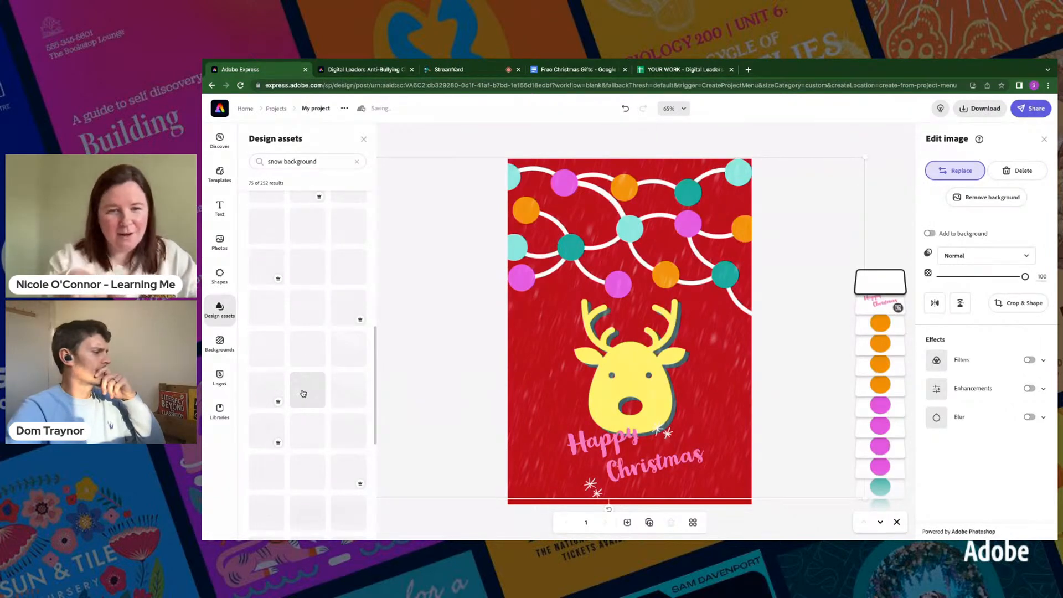
pyautogui.click(303, 393)
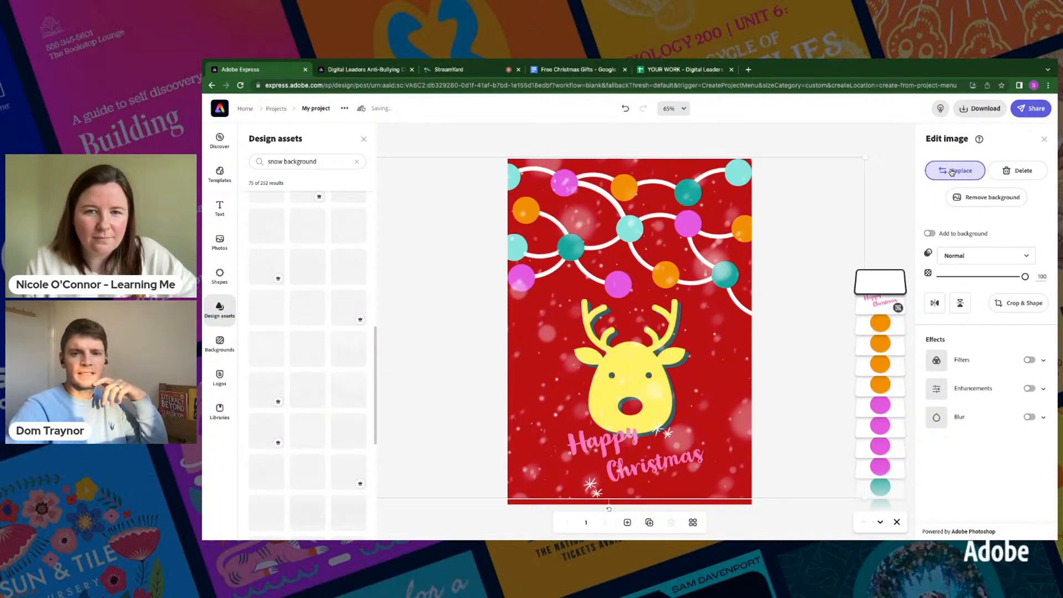
# - Try a finer snow overlay in place of the soft round snowflakes, undo that replacement and close the asset library
pyautogui.scroll(-2, 361, 403)
pyautogui.scroll(-1, 361, 402)
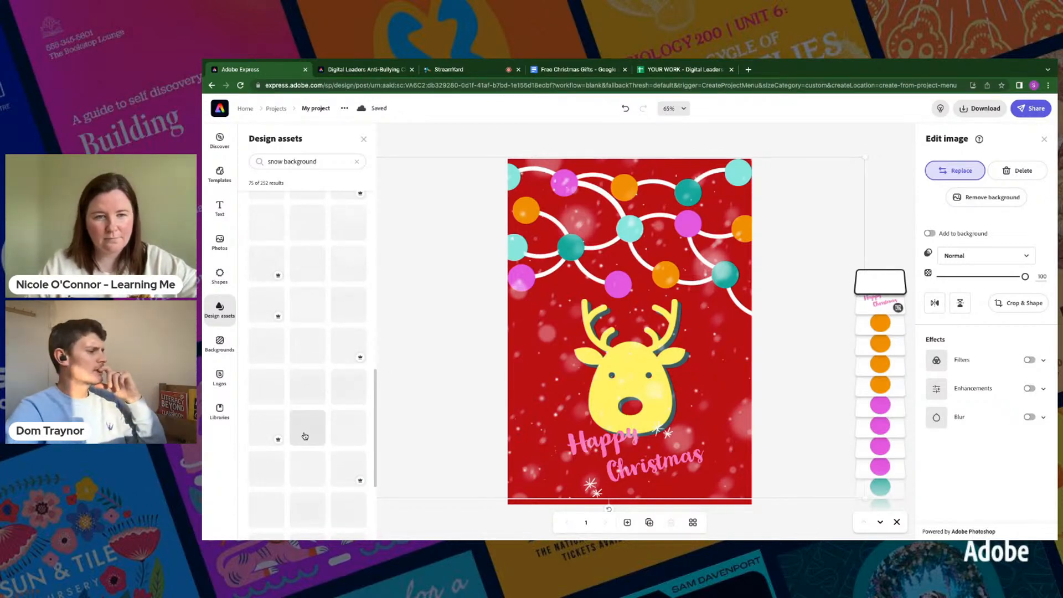
pyautogui.click(304, 436)
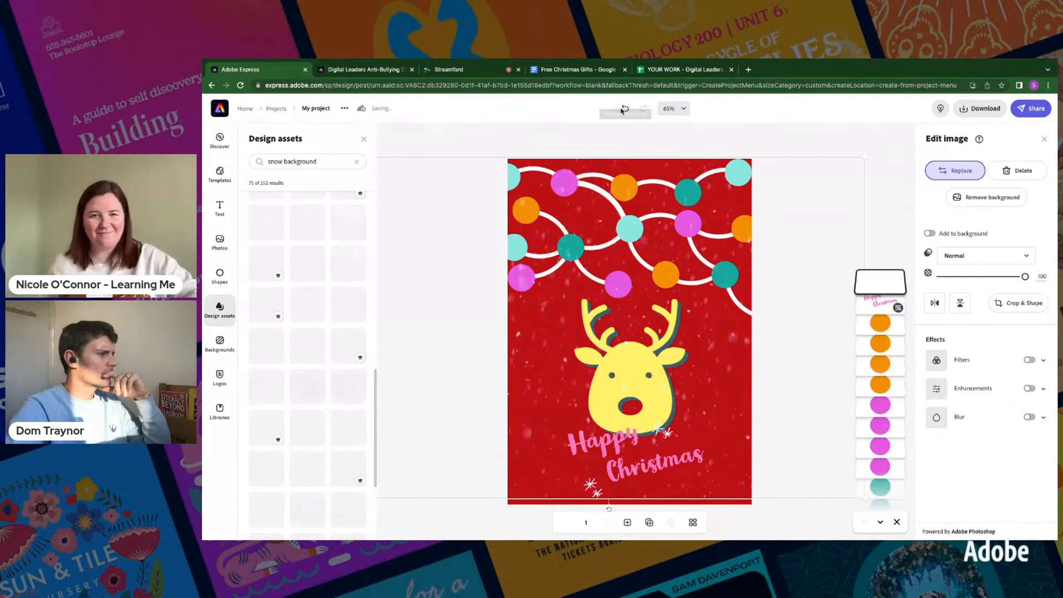
pyautogui.click(626, 110)
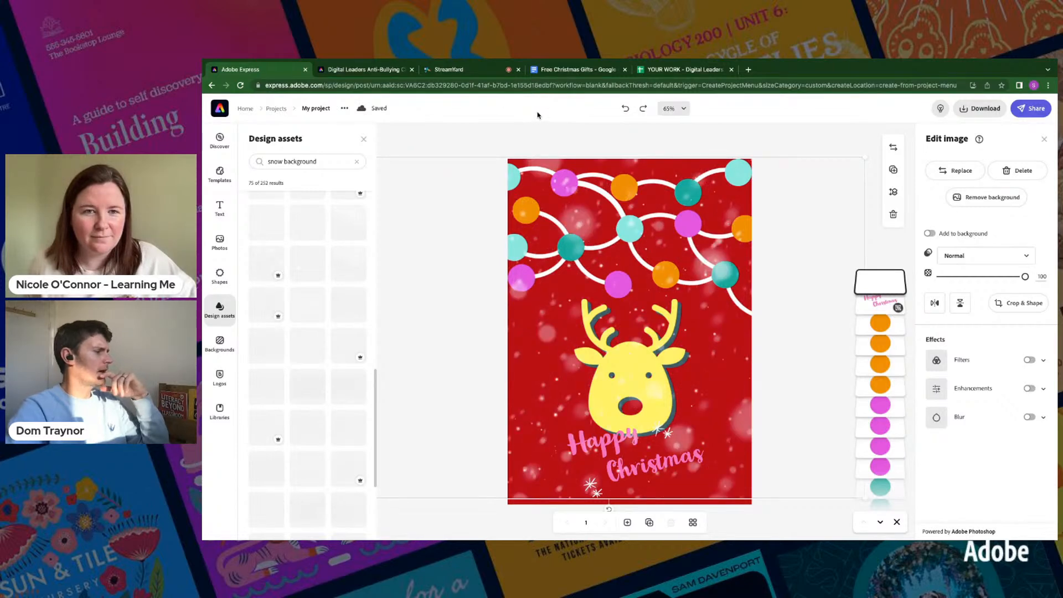
pyautogui.click(363, 139)
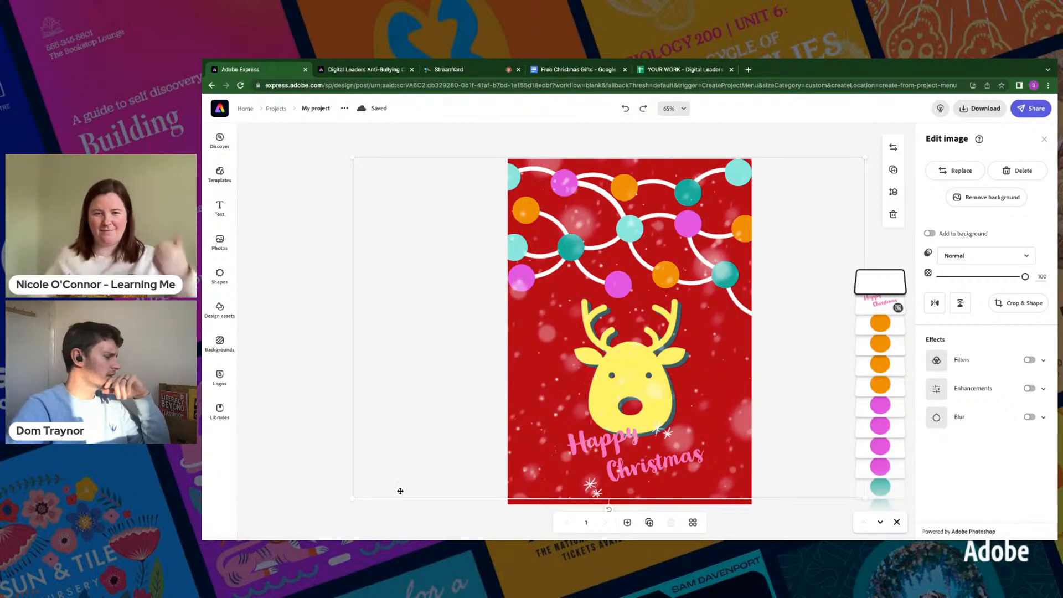
# - Enlarge the snow overlay slightly so it reaches the page's bottom edge, and deselect it
pyautogui.moveTo(348, 500); pyautogui.dragTo(335, 506)
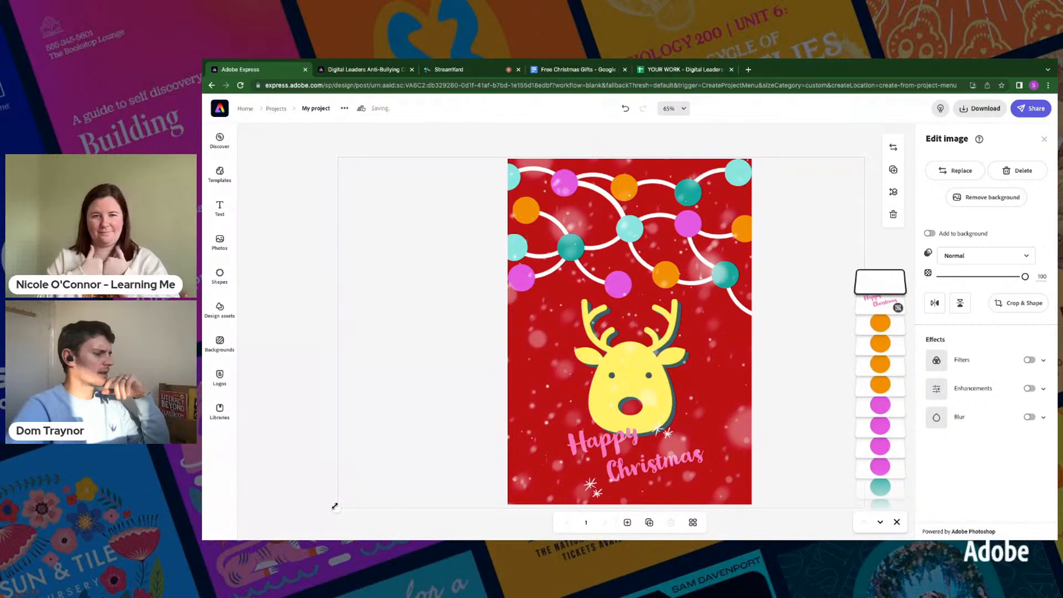
pyautogui.click(825, 147)
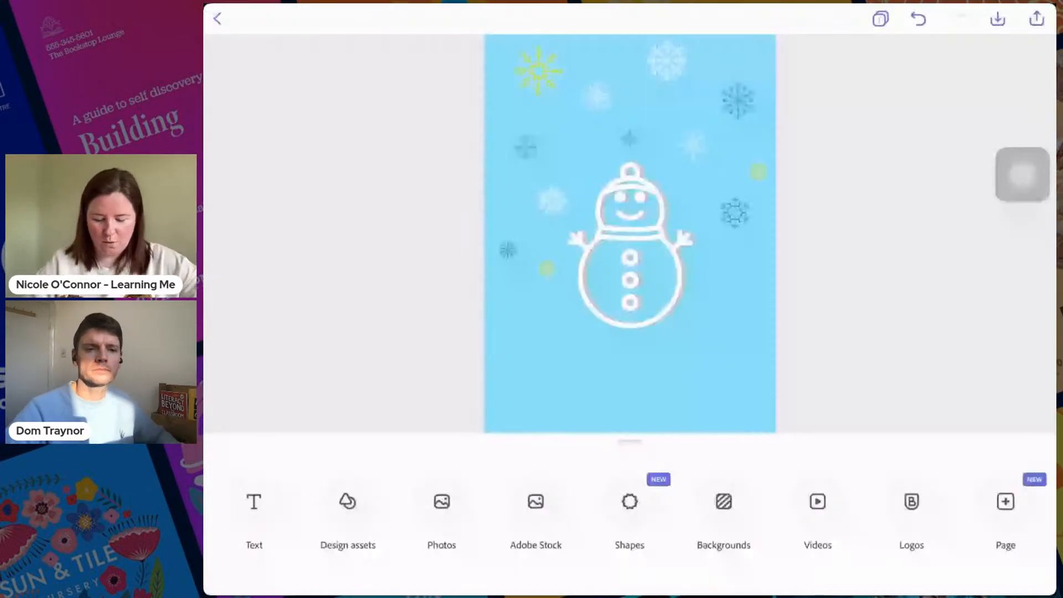
# - Switch to the snowman design on the tablet and add the text "Merry Christmas" below the snowman
pyautogui.moveTo(1022, 174); pyautogui.dragTo(324, 550)
pyautogui.click(428, 521)
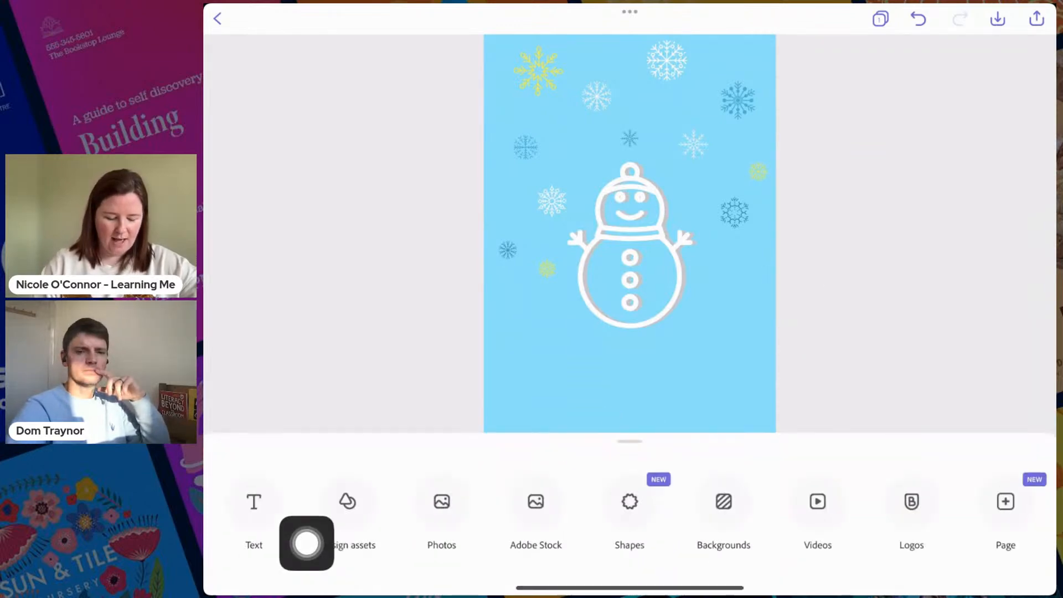
pyautogui.click(254, 501)
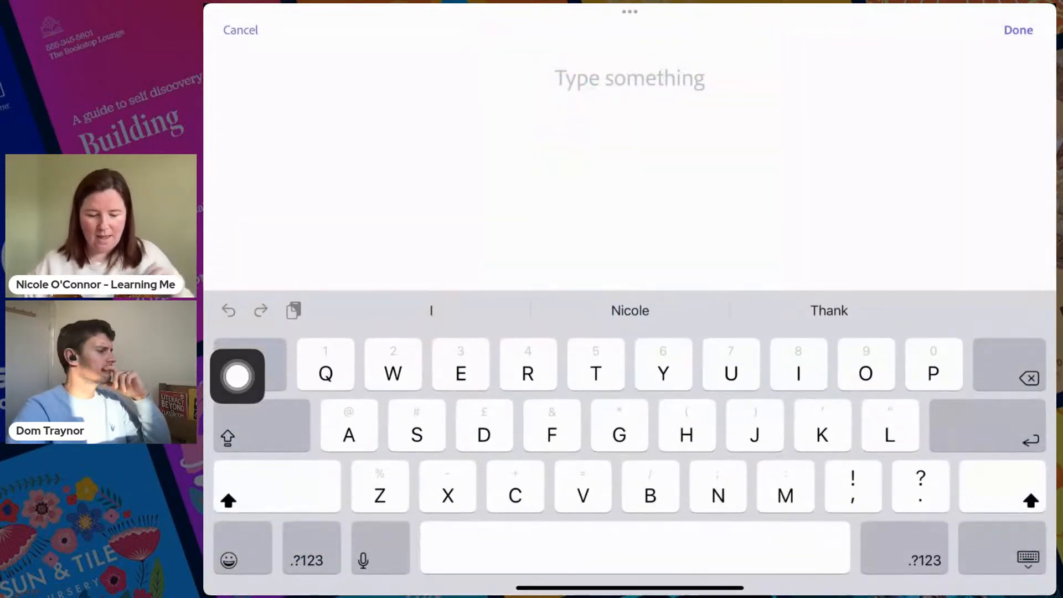
pyautogui.moveTo(237, 375); pyautogui.dragTo(237, 171)
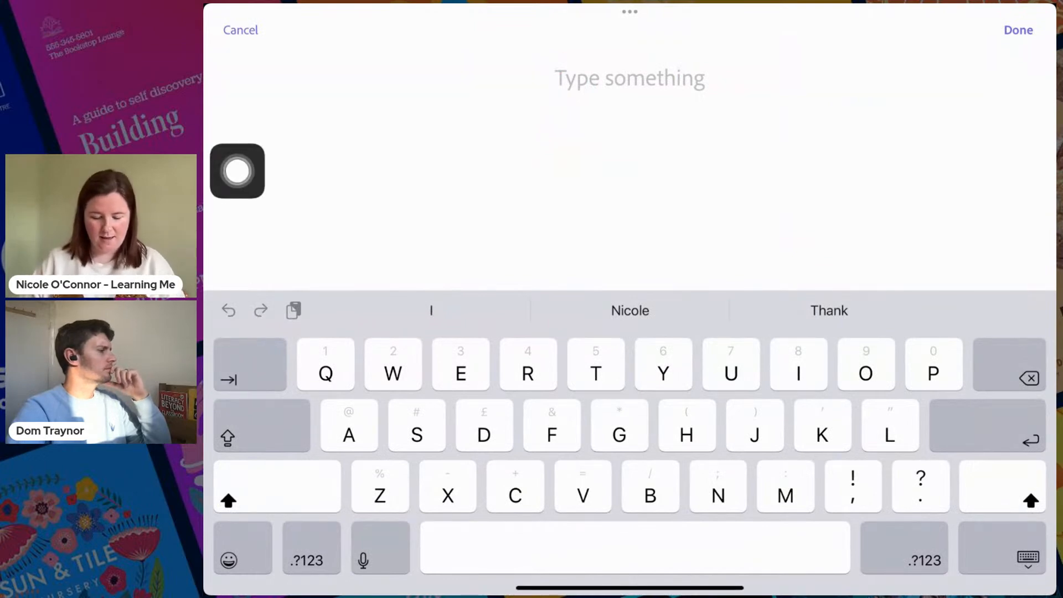
pyautogui.write('Merry')
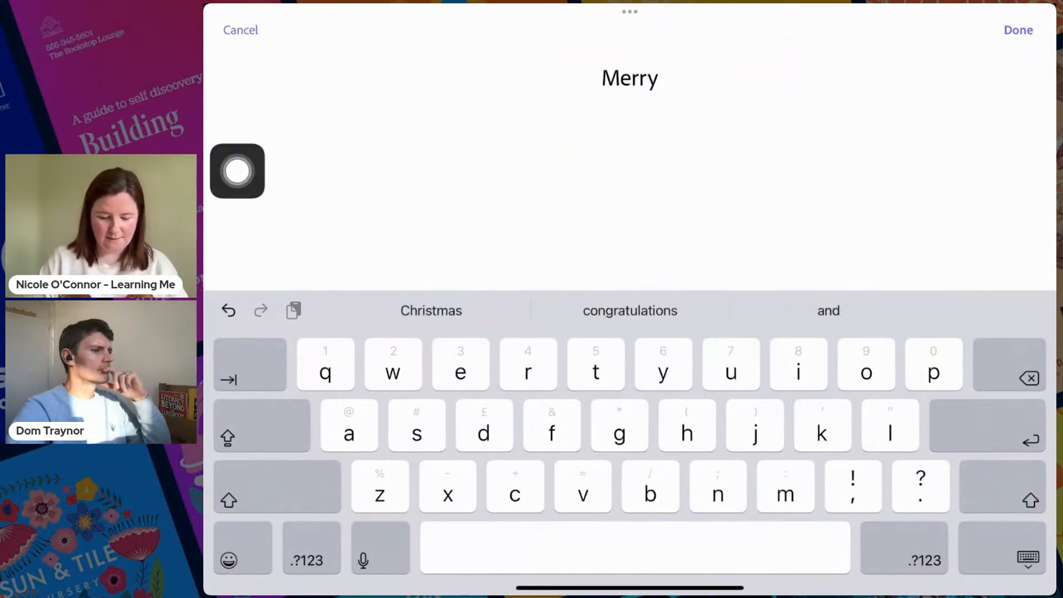
pyautogui.click(430, 311)
pyautogui.moveTo(237, 171); pyautogui.dragTo(464, 360)
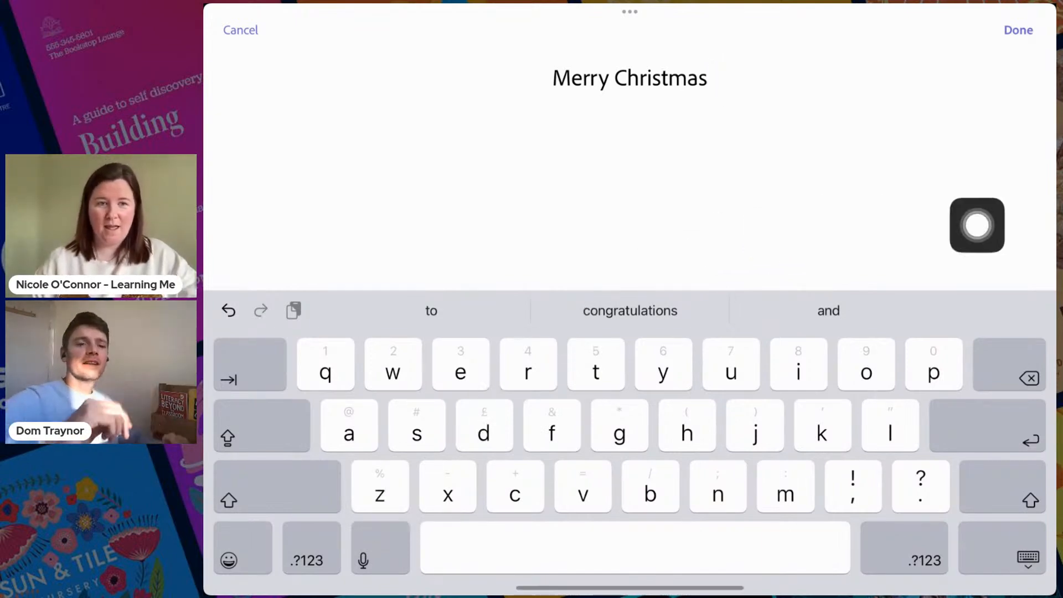
pyautogui.click(1018, 30)
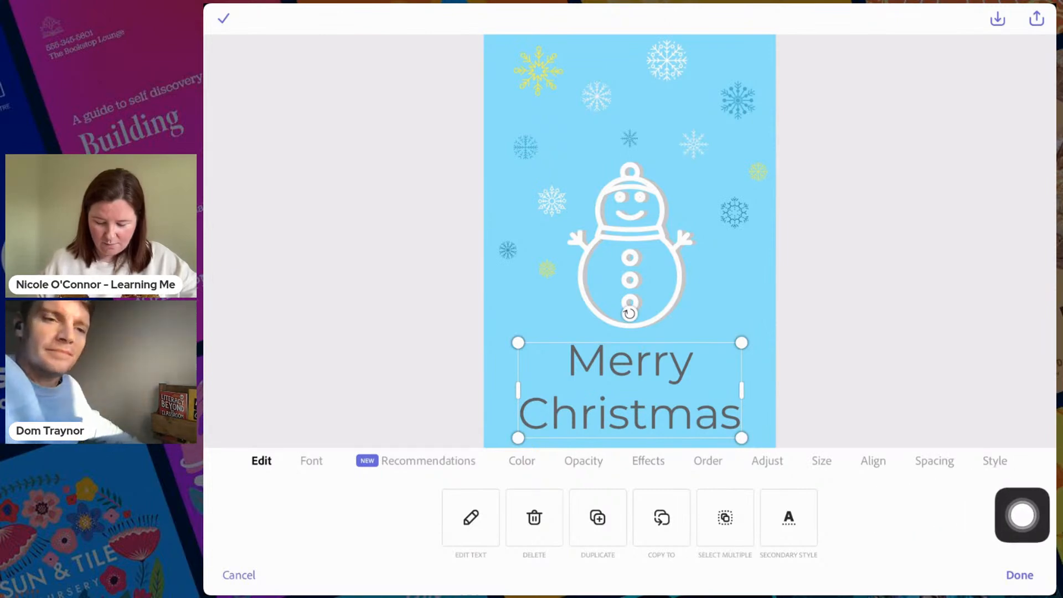
# - Recolour the "Merry Christmas" text with the suggested yellow swatch
pyautogui.click(995, 461)
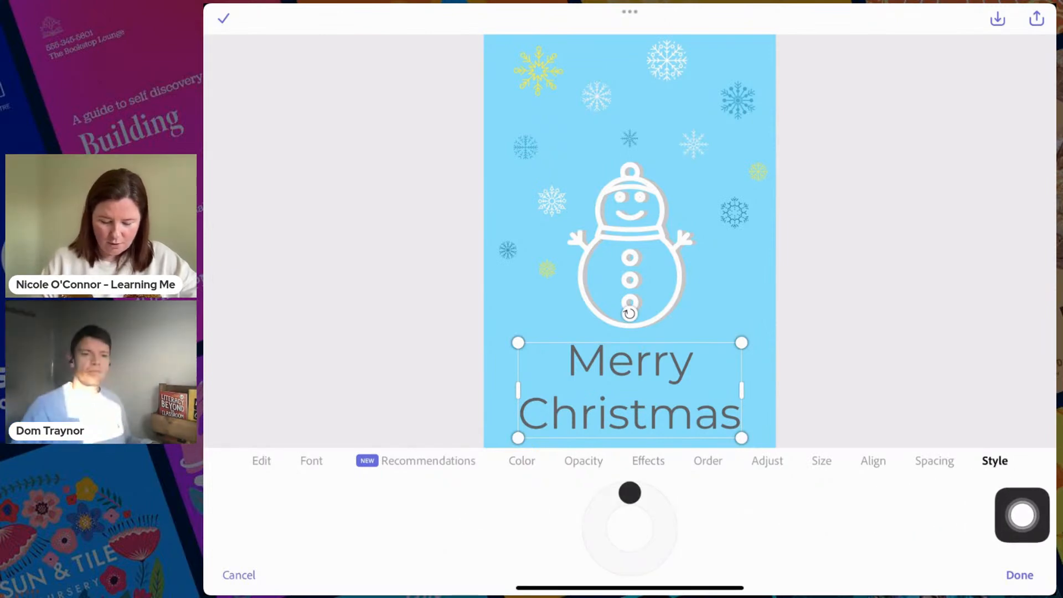
pyautogui.click(522, 462)
pyautogui.click(629, 517)
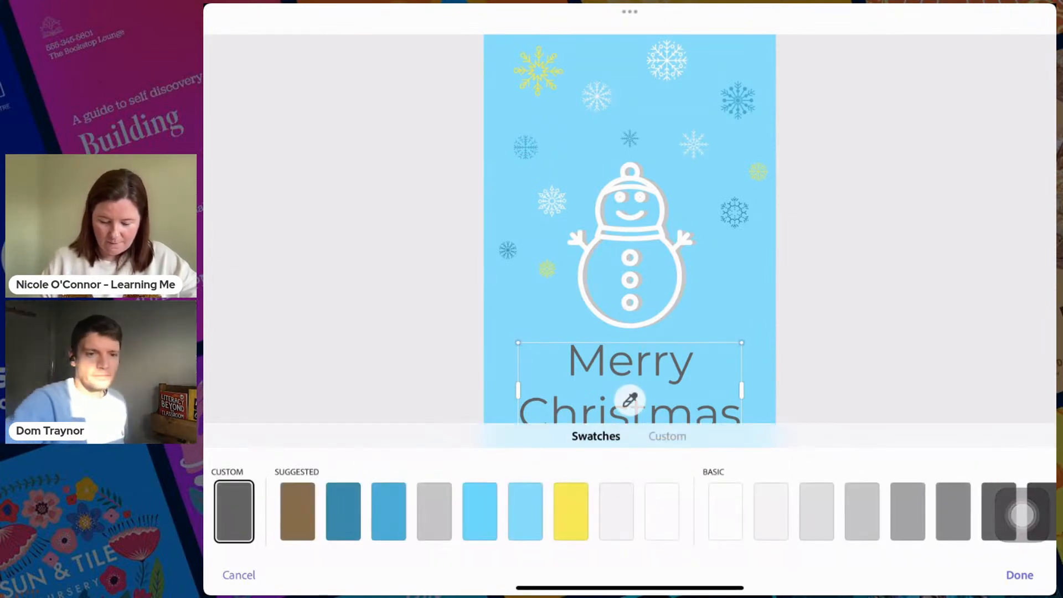
pyautogui.click(662, 511)
pyautogui.click(571, 511)
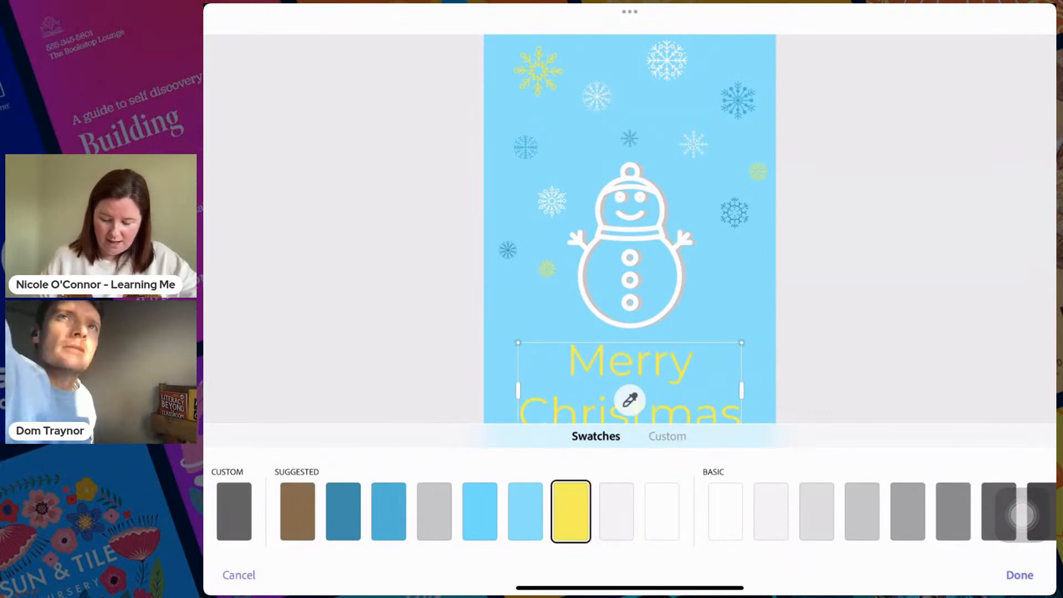
pyautogui.click(1019, 575)
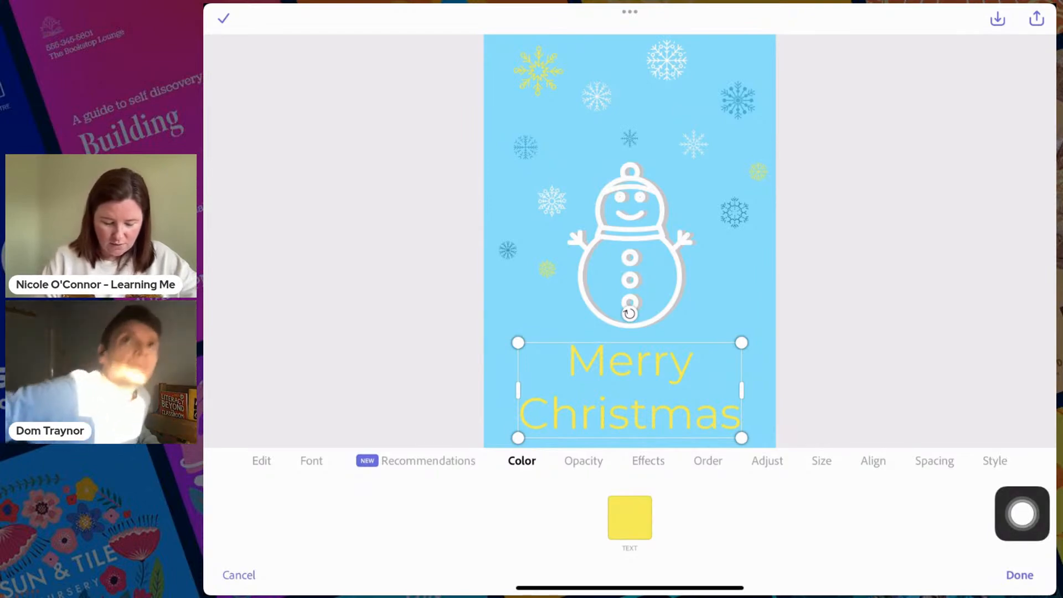
# - Try the Flood Std, CabinSketch and Jolly Lodge fonts on the "Merry Christmas" text
pyautogui.click(312, 461)
pyautogui.hscroll(-10, 630, 530)
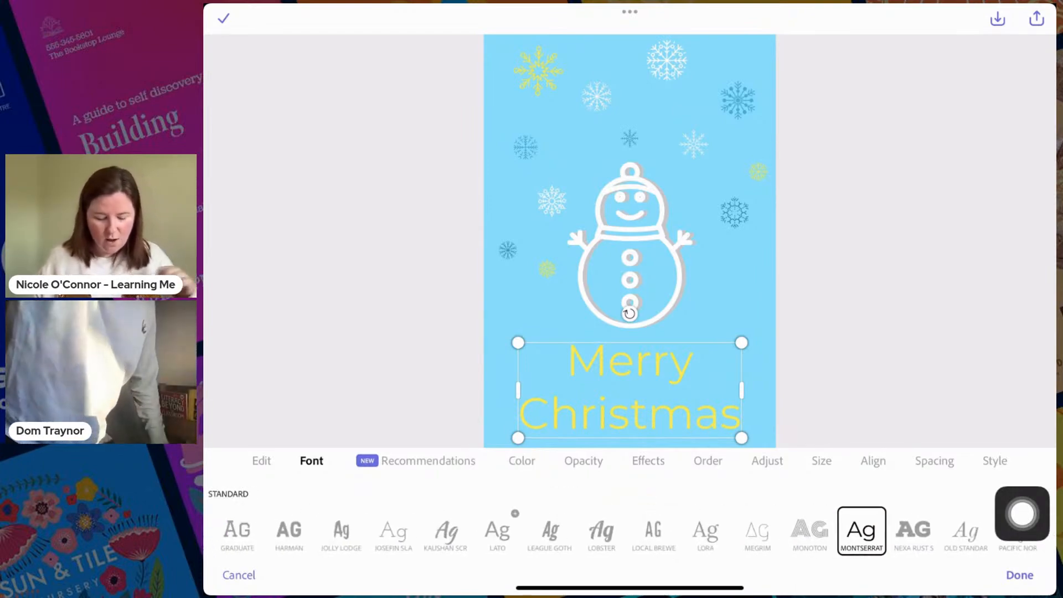
pyautogui.hscroll(-3, 629, 531)
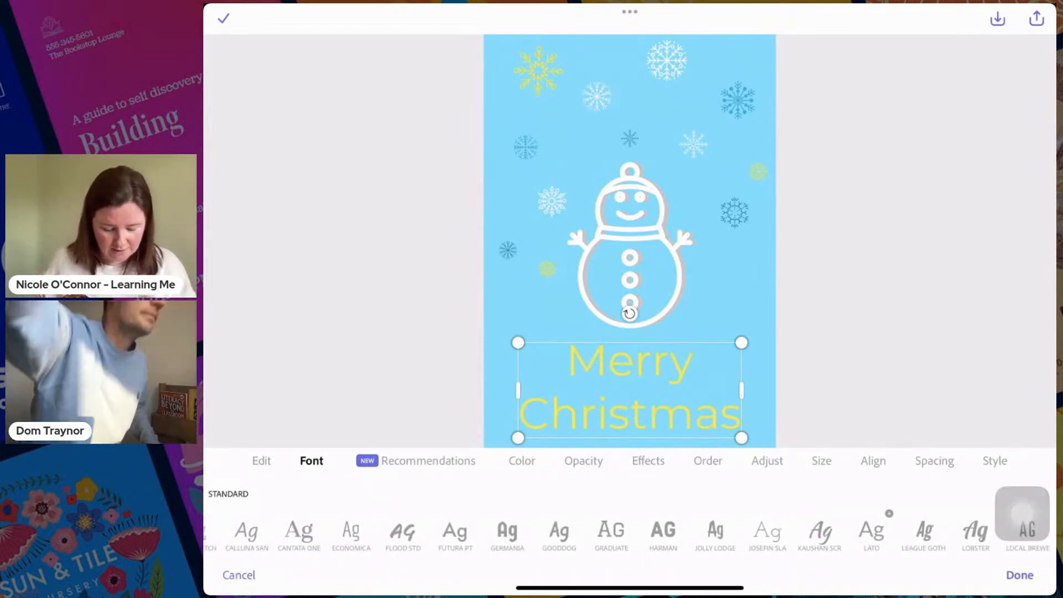
pyautogui.click(453, 531)
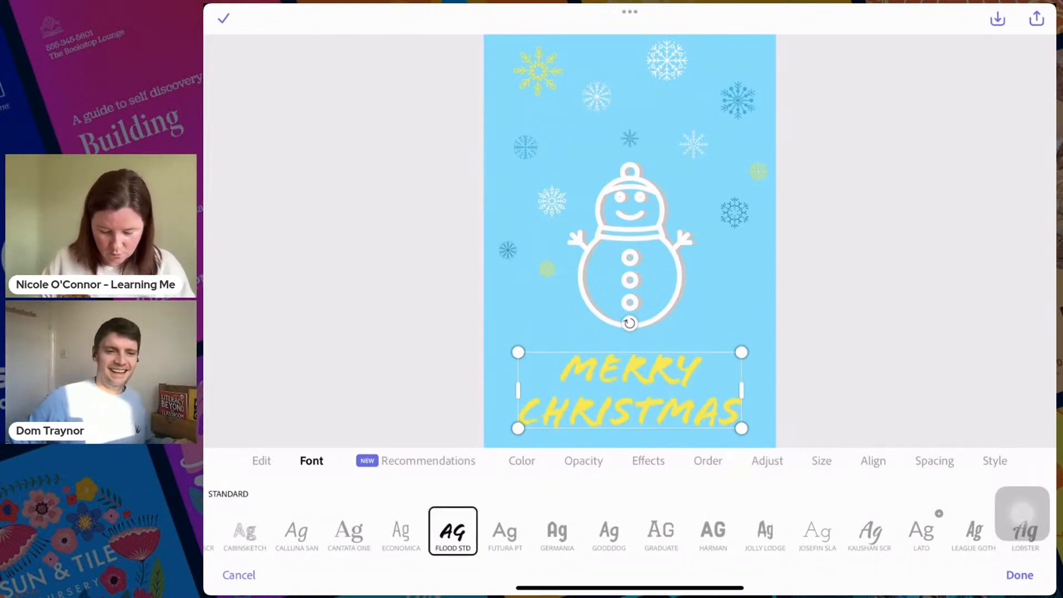
pyautogui.hscroll(-6, 629, 531)
pyautogui.click(490, 530)
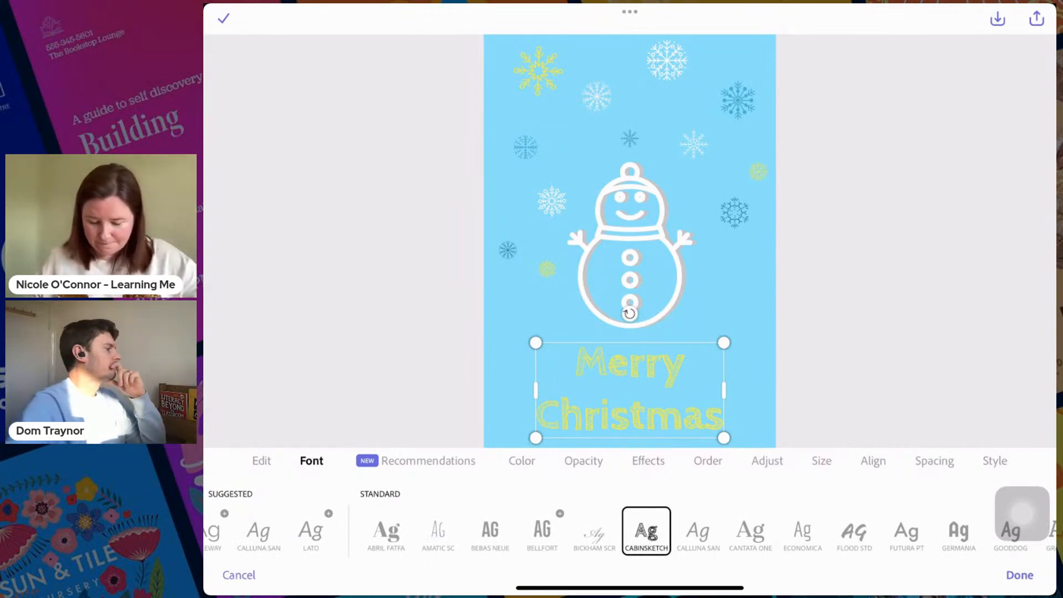
pyautogui.hscroll(12, 630, 530)
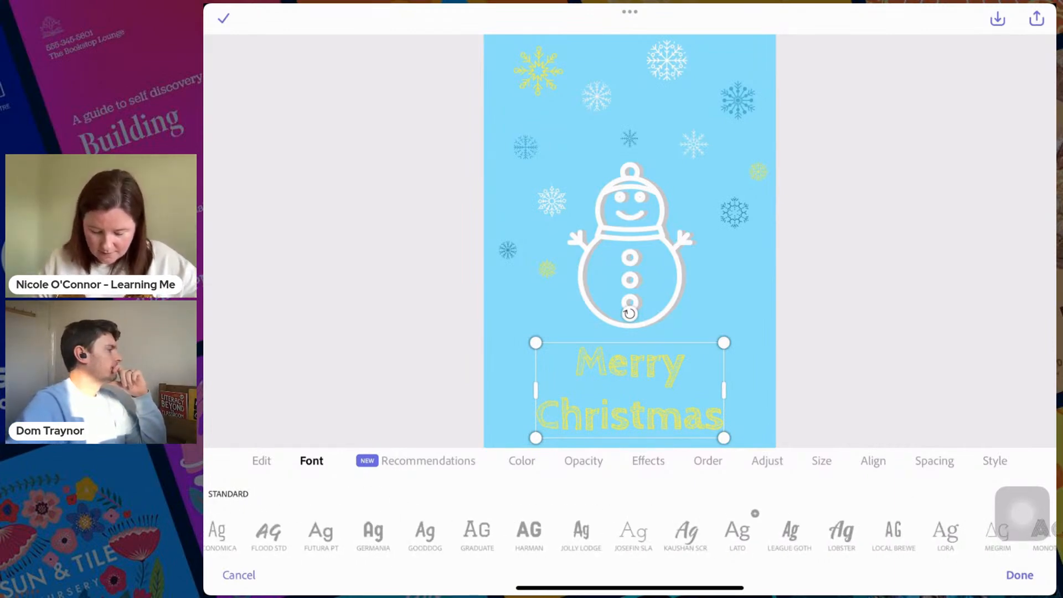
pyautogui.click(581, 530)
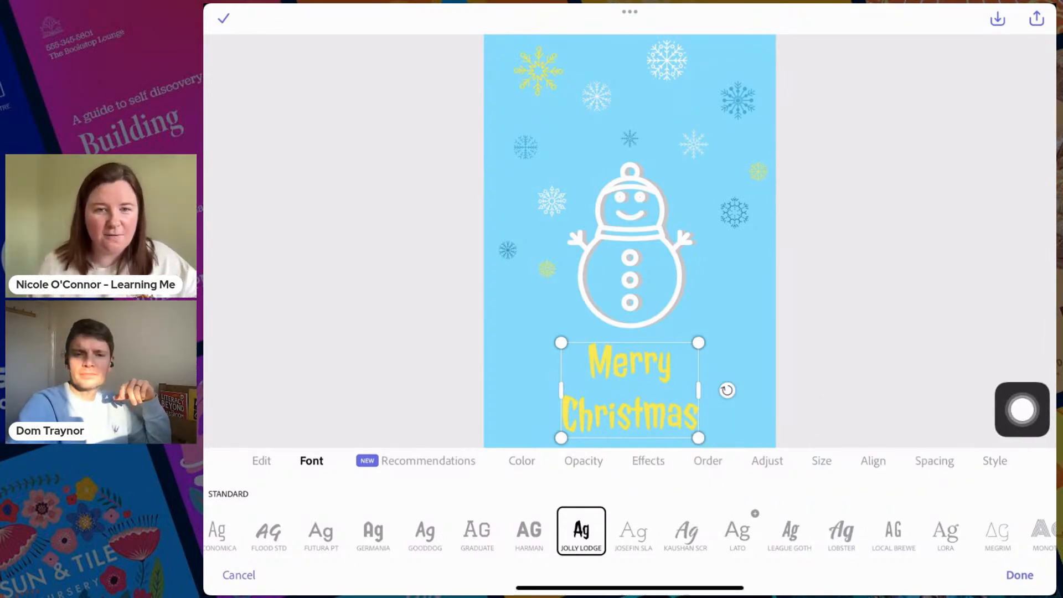
# - Try the Kaushan Script, Lobster and Monoton fonts on the "Merry Christmas" text
pyautogui.hscroll(2, 629, 531)
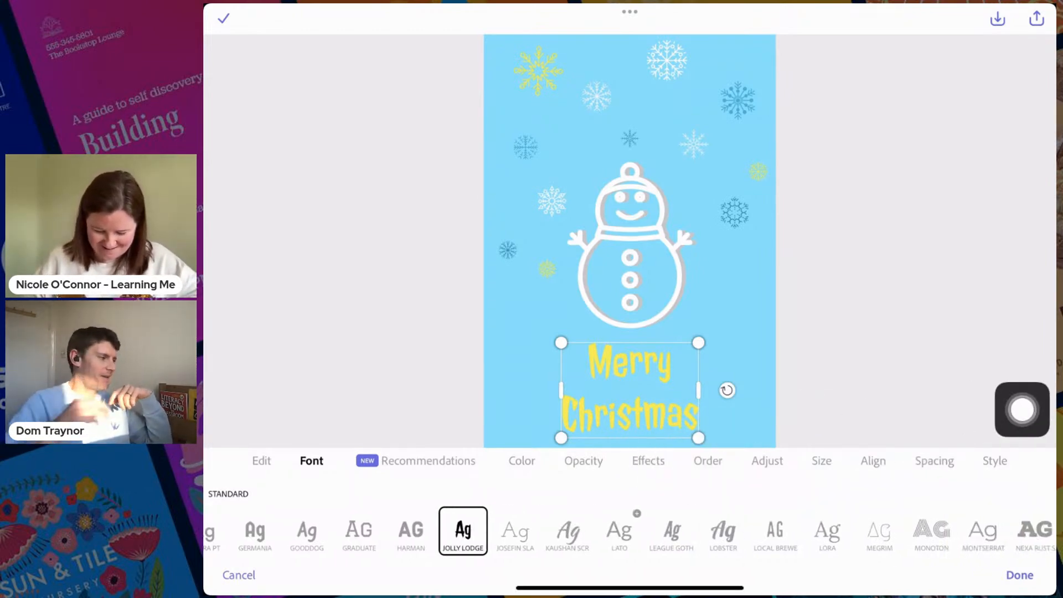
pyautogui.click(567, 532)
pyautogui.click(723, 531)
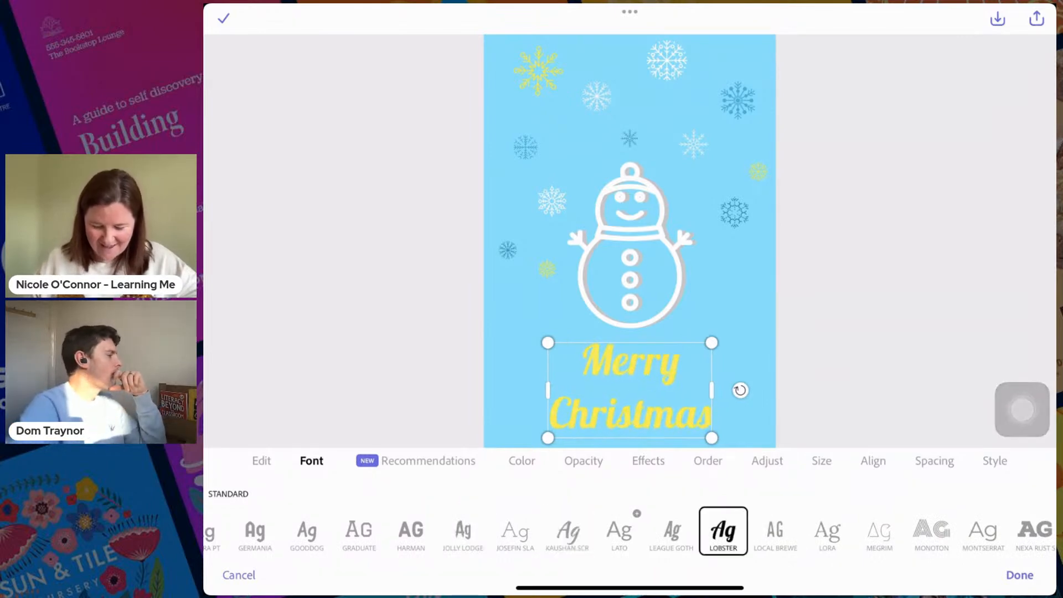
pyautogui.hscroll(6, 629, 531)
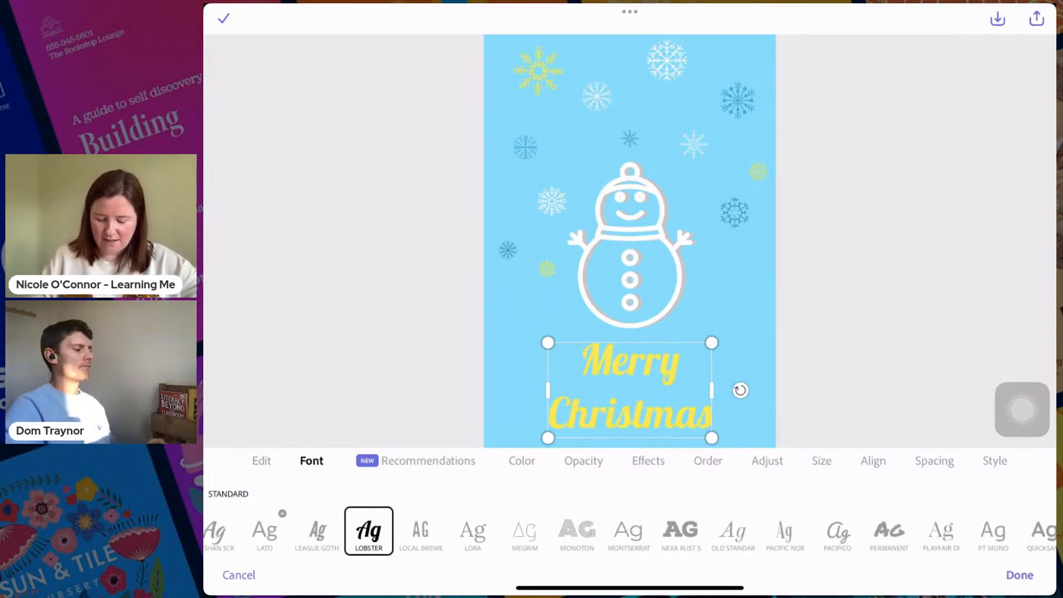
pyautogui.click(576, 531)
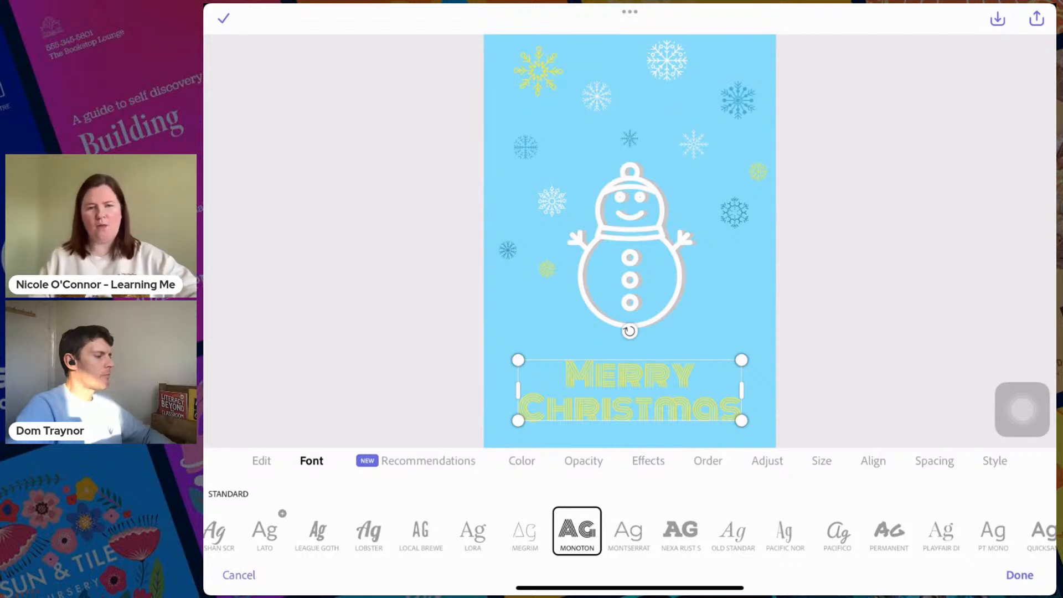
# - Set the "Merry Christmas" text in the Hobo font from Adobe Fonts and finish editing it
pyautogui.hscroll(4, 630, 531)
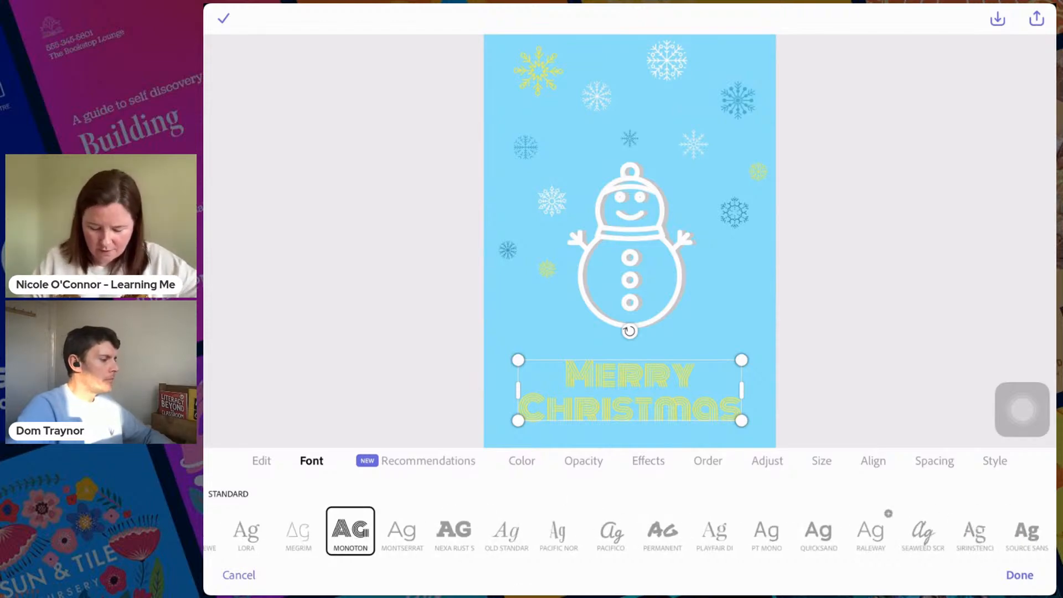
pyautogui.hscroll(7, 629, 531)
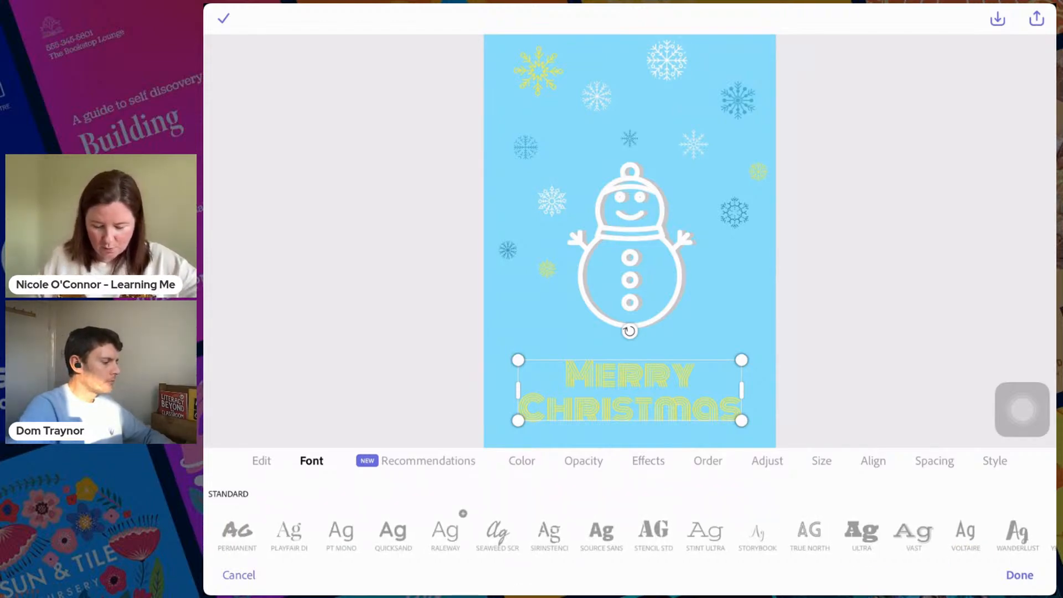
pyautogui.hscroll(6, 630, 531)
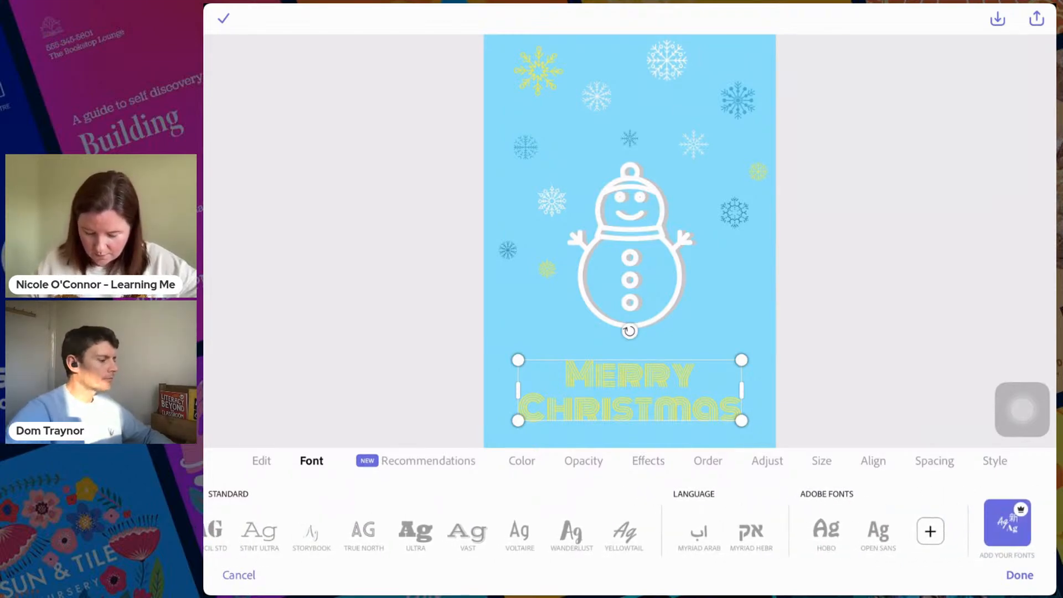
pyautogui.click(826, 530)
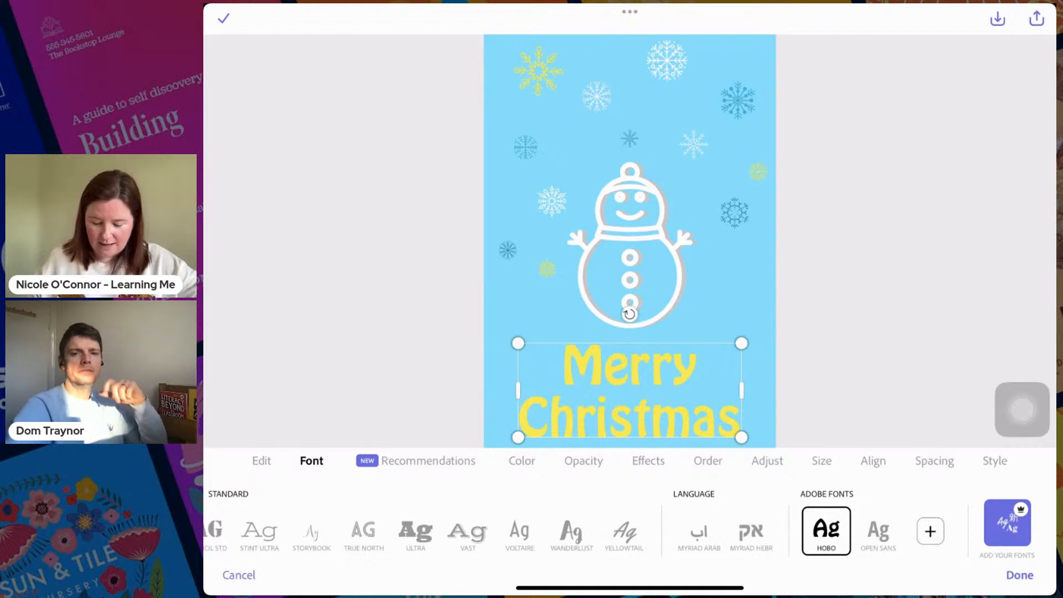
pyautogui.click(1019, 575)
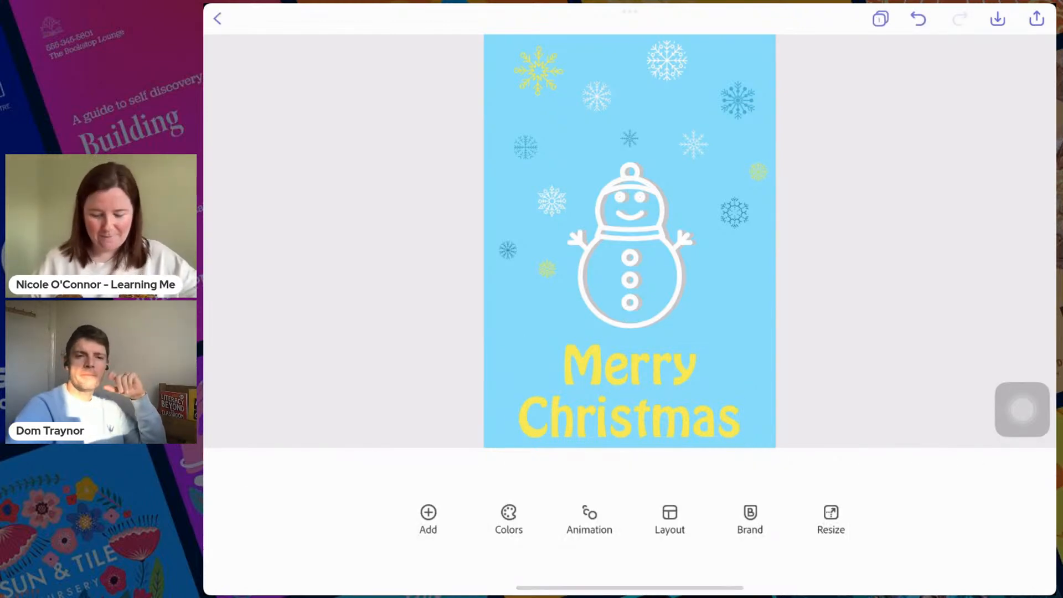
pyautogui.click(629, 391)
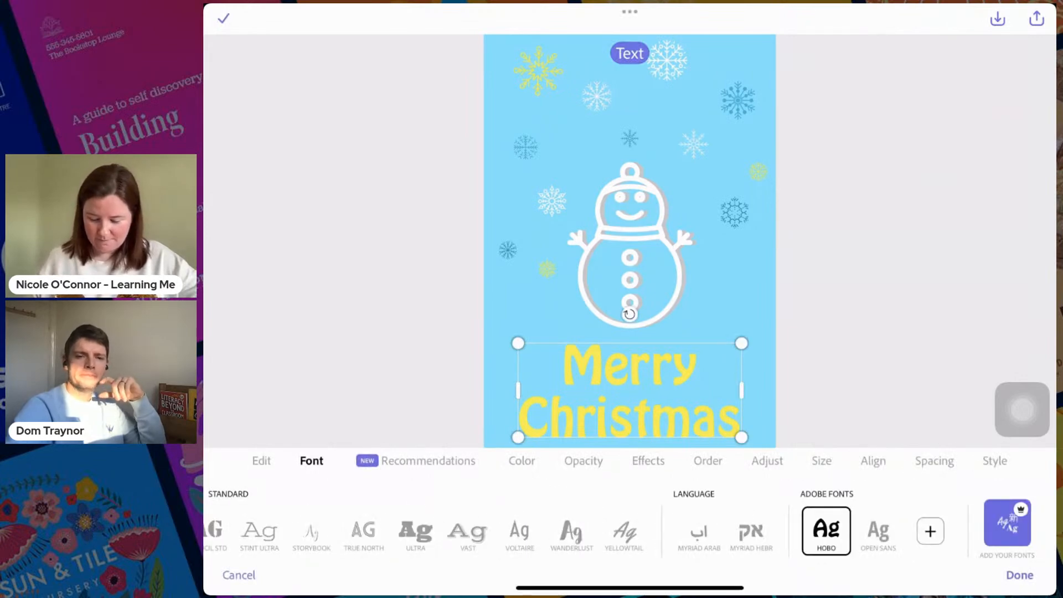
pyautogui.hscroll(-15, 415, 510)
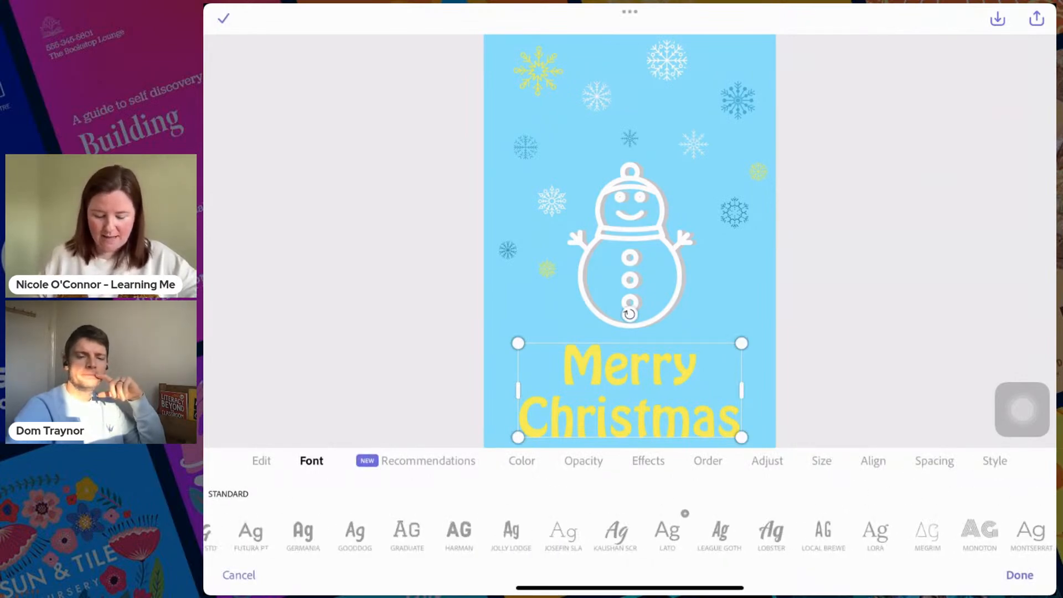
pyautogui.click(521, 461)
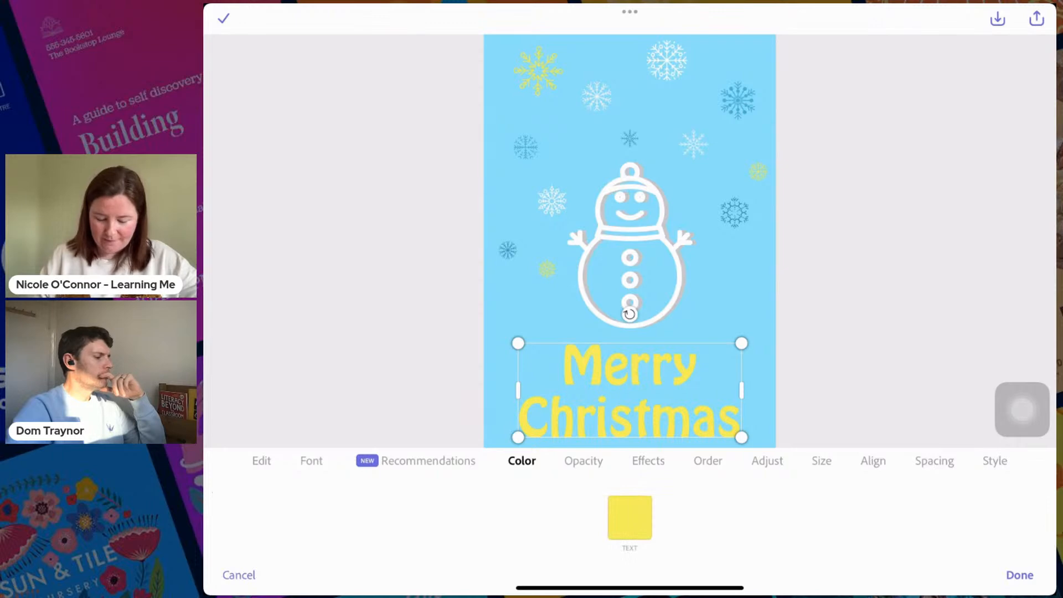
pyautogui.click(1019, 575)
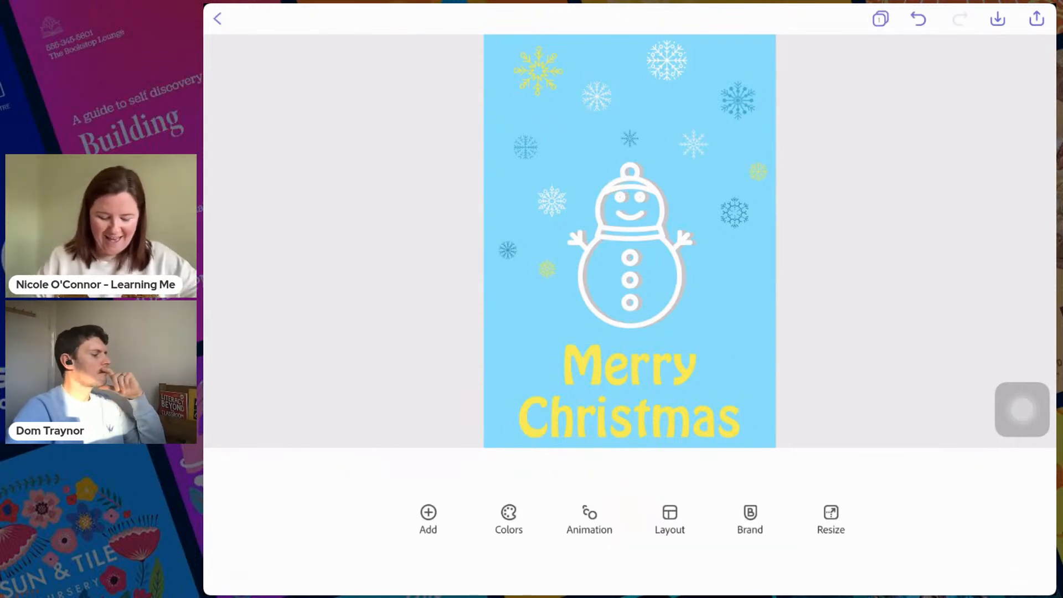
# - Search the design assets for "Snow" to add to the snowman page
pyautogui.click(428, 519)
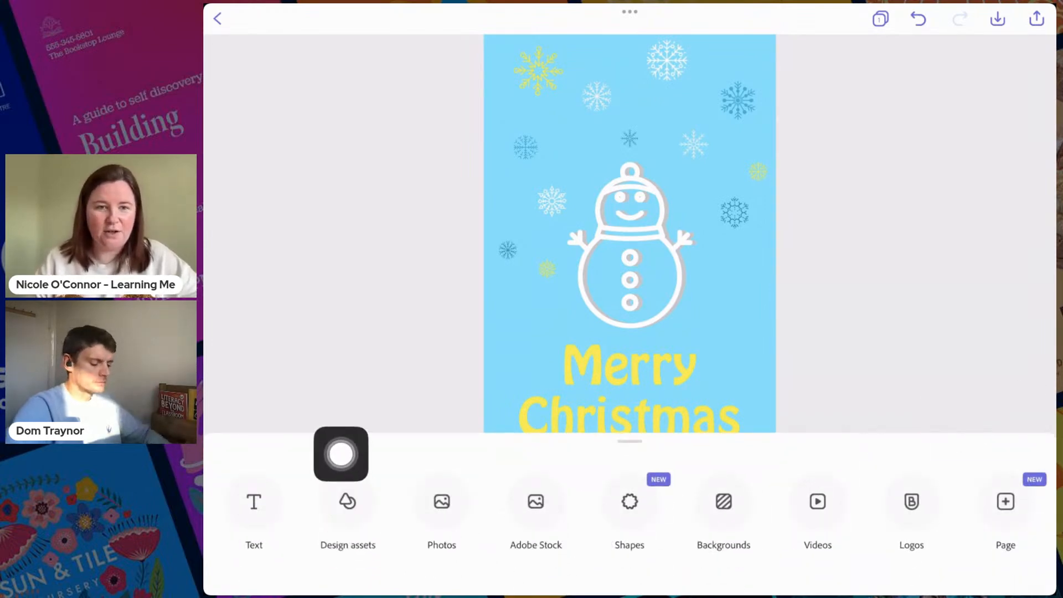
pyautogui.click(357, 501)
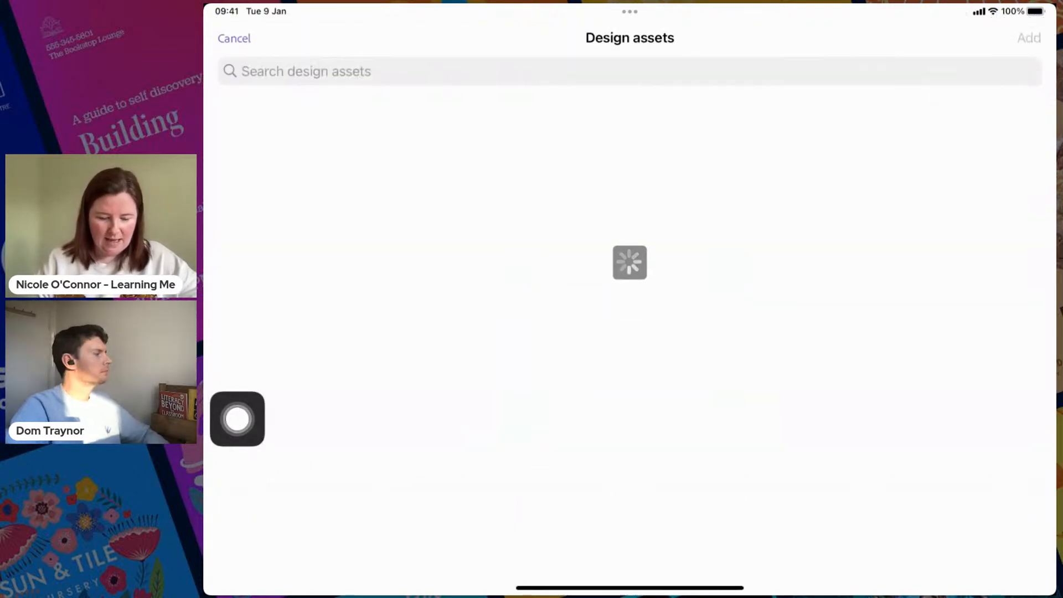
pyautogui.write('Snow')
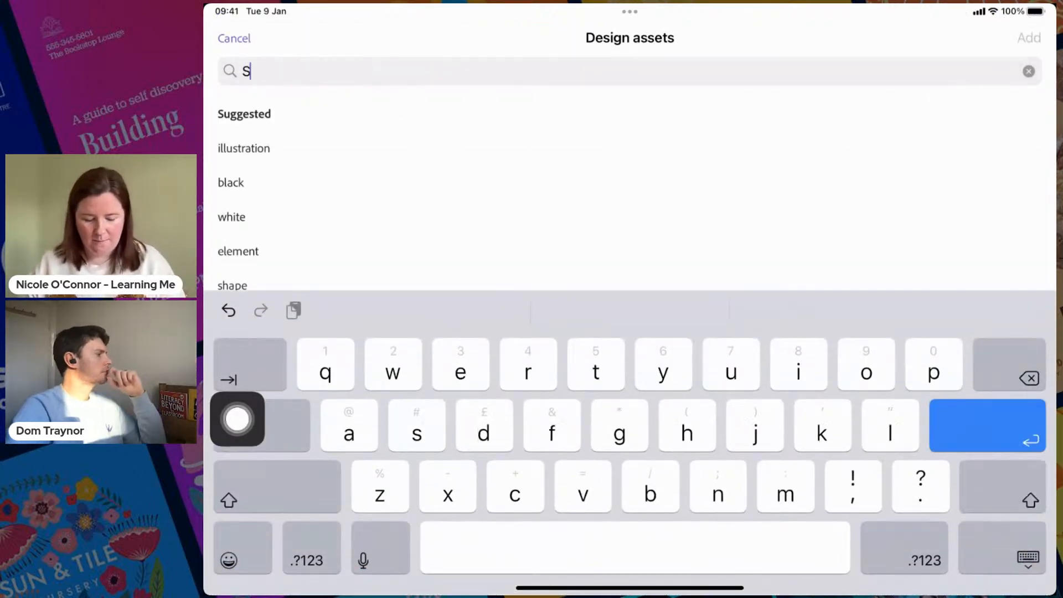
pyautogui.press('Return')
pyautogui.moveTo(237, 419); pyautogui.dragTo(374, 37)
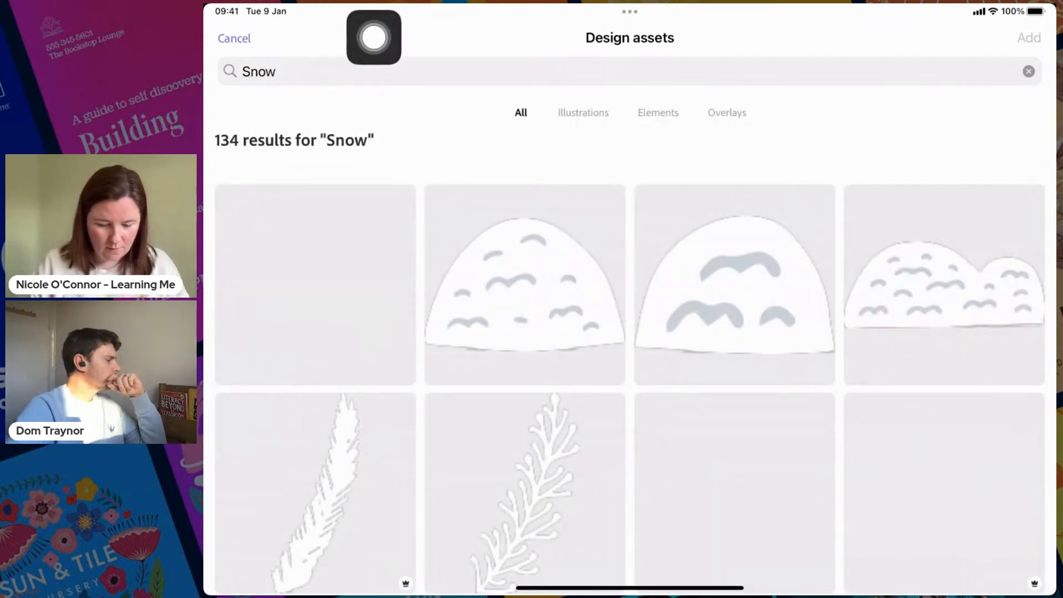
# - Search the design assets for "Snow background" and add a falling-snow overlay to the snowman page
pyautogui.click(277, 71)
pyautogui.write('background')
pyautogui.press('Return')
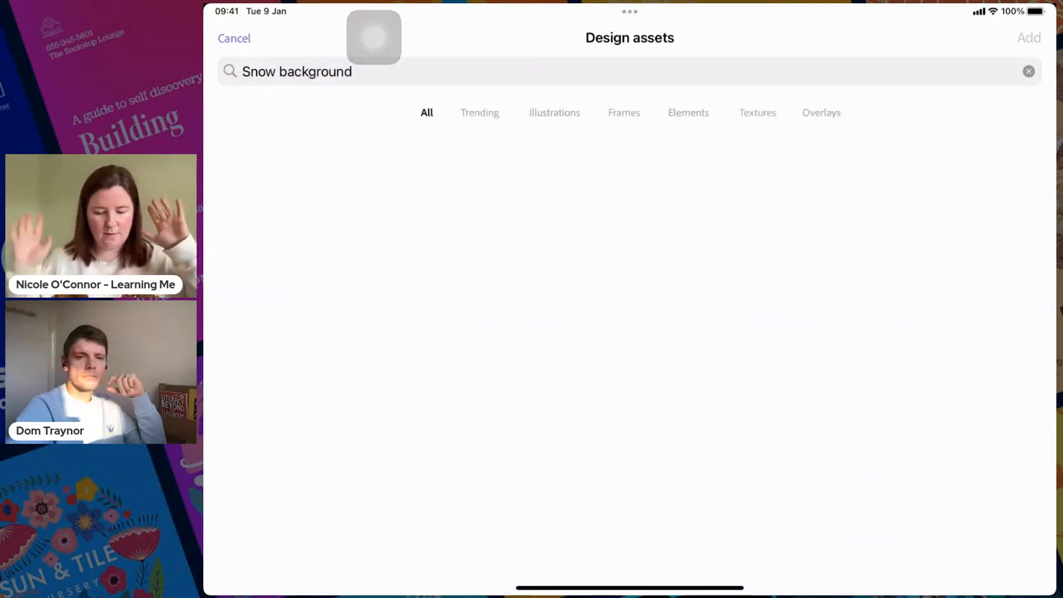
pyautogui.scroll(-3, 630, 360)
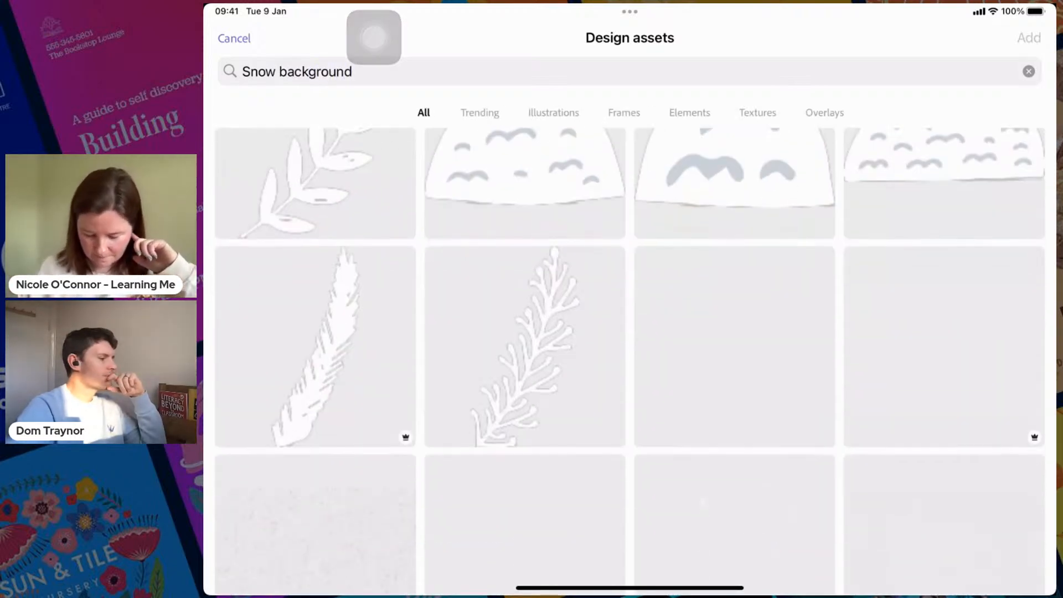
pyautogui.scroll(-4, 630, 359)
pyautogui.scroll(-3, 630, 360)
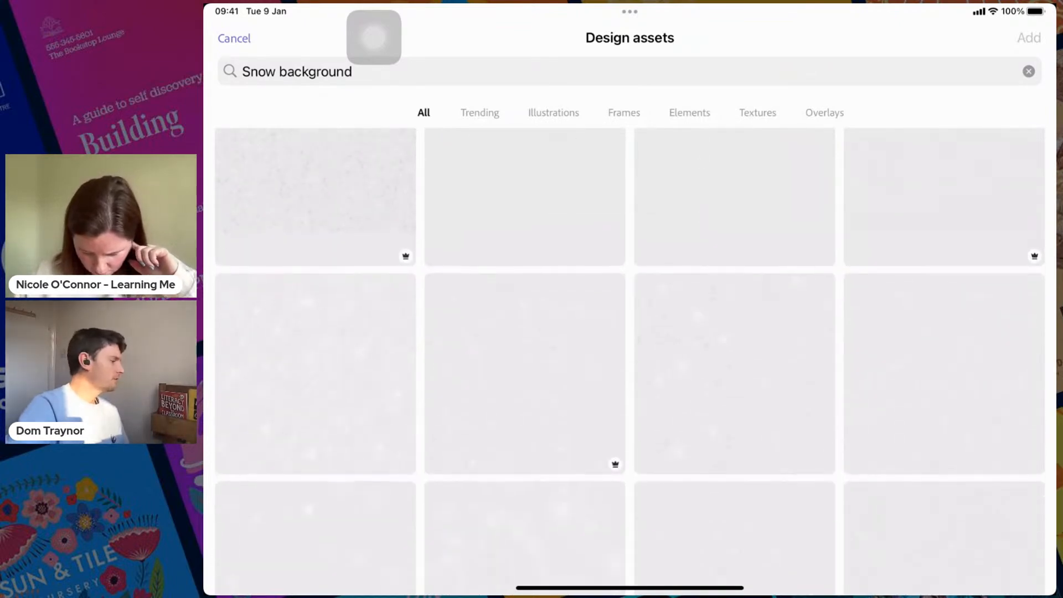
pyautogui.click(735, 373)
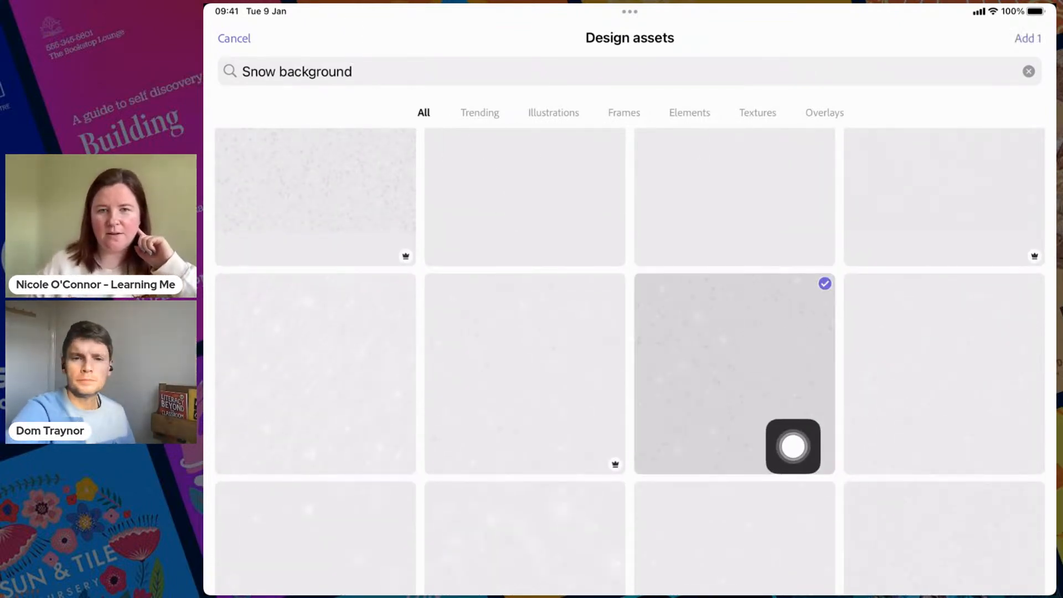
pyautogui.moveTo(1006, 114); pyautogui.dragTo(1019, 128)
pyautogui.click(1027, 38)
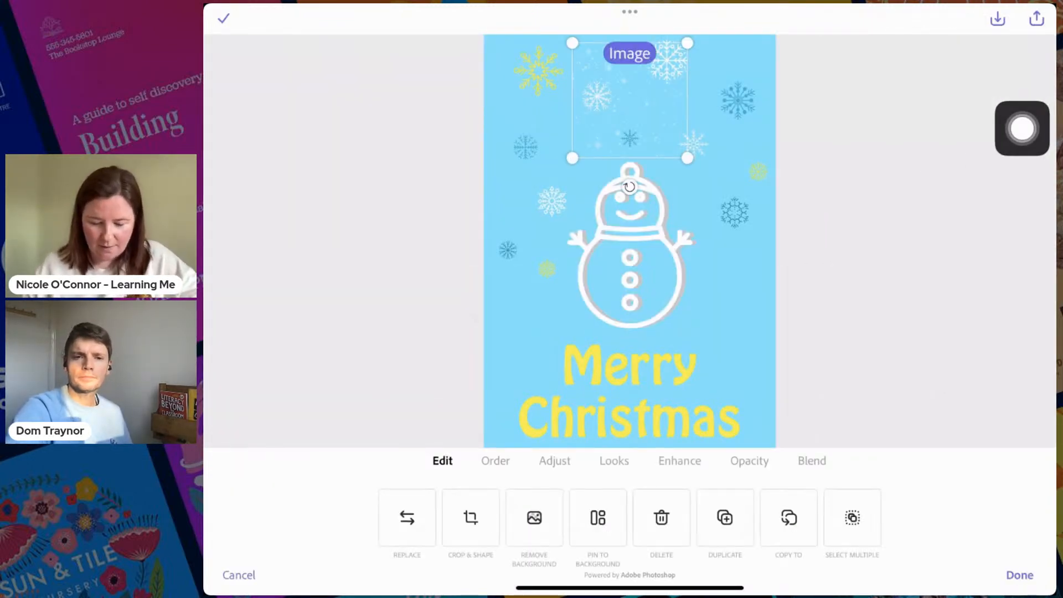
# - Enlarge the snow overlay until it covers the whole page, centre it horizontally and finish editing it
pyautogui.moveTo(630, 100); pyautogui.dragTo(540, 92)
pyautogui.moveTo(599, 150); pyautogui.dragTo(902, 445)
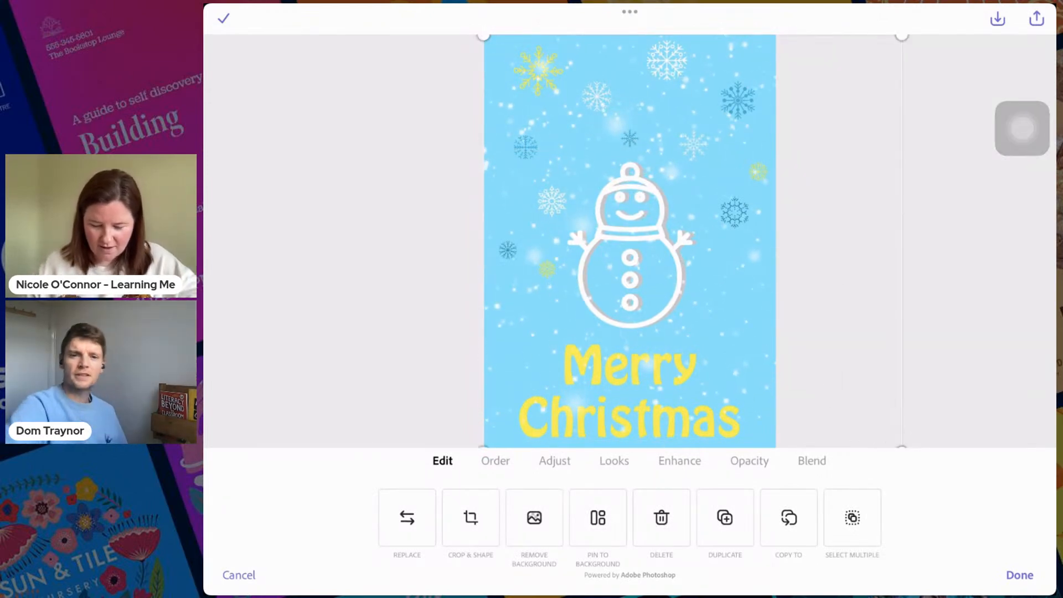
pyautogui.moveTo(664, 244); pyautogui.dragTo(606, 244)
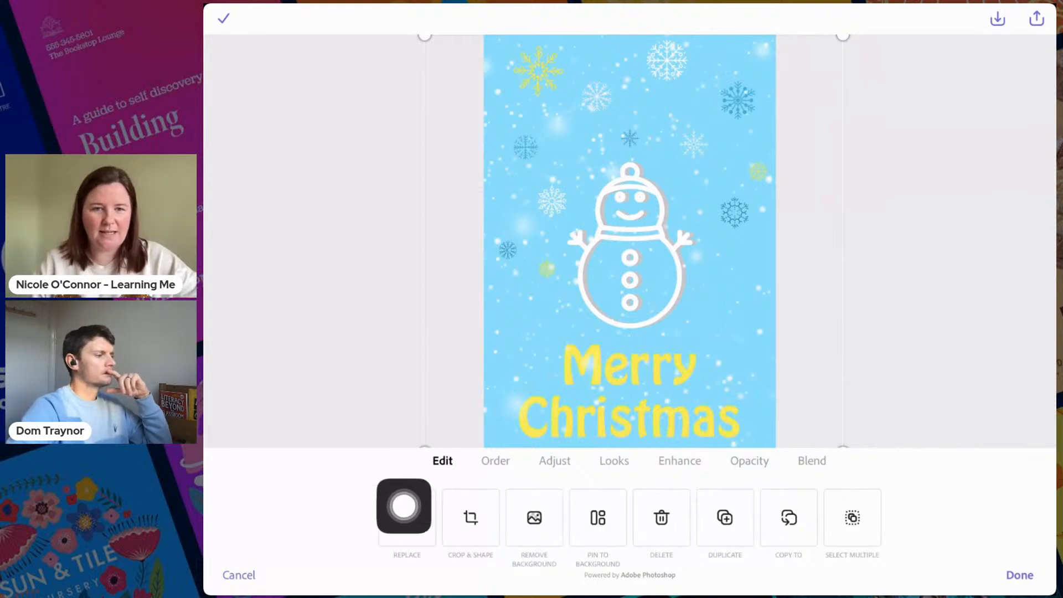
pyautogui.click(1019, 575)
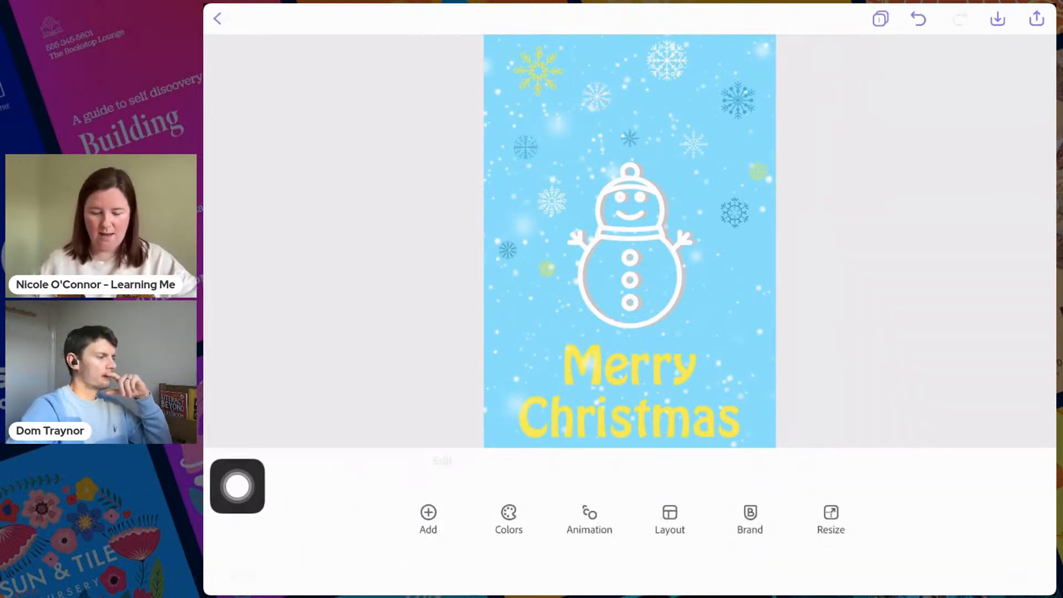
# - Send the snow overlay to the very back of the layer order, behind the snowman and the text
pyautogui.click(630, 241)
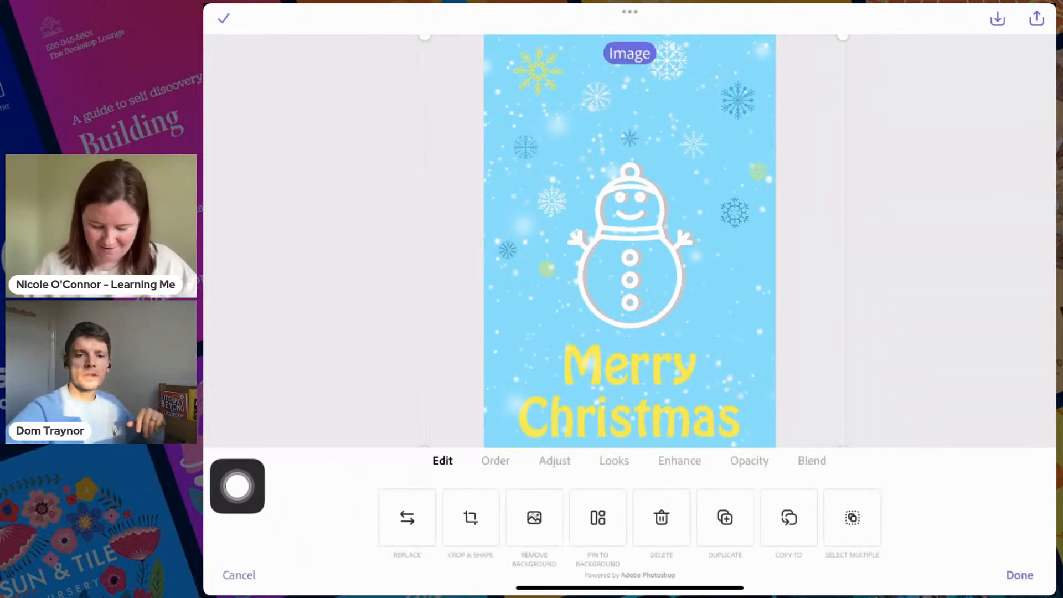
pyautogui.click(496, 460)
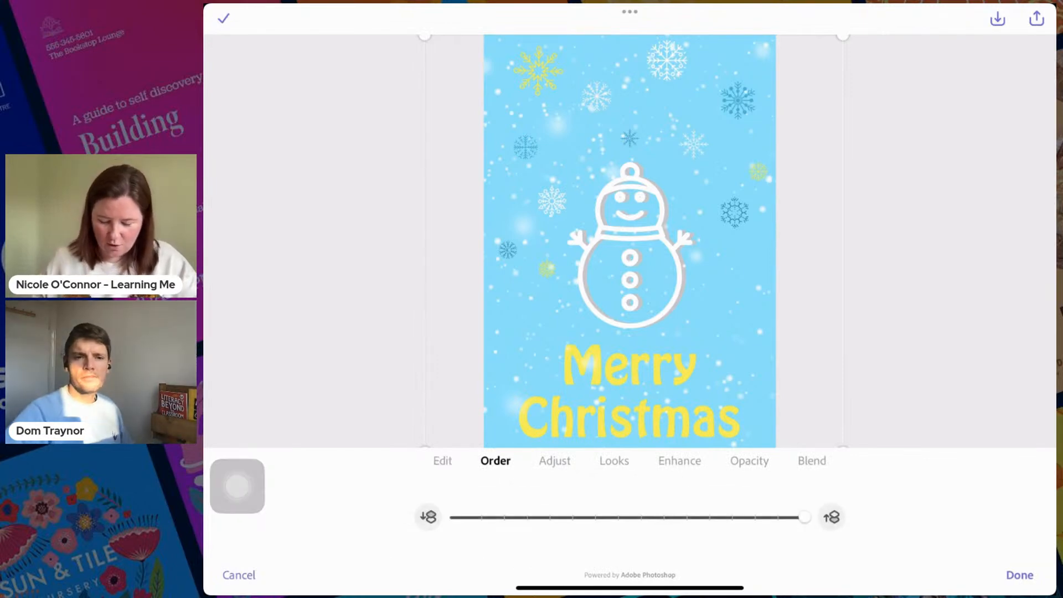
pyautogui.moveTo(805, 518); pyautogui.dragTo(455, 517)
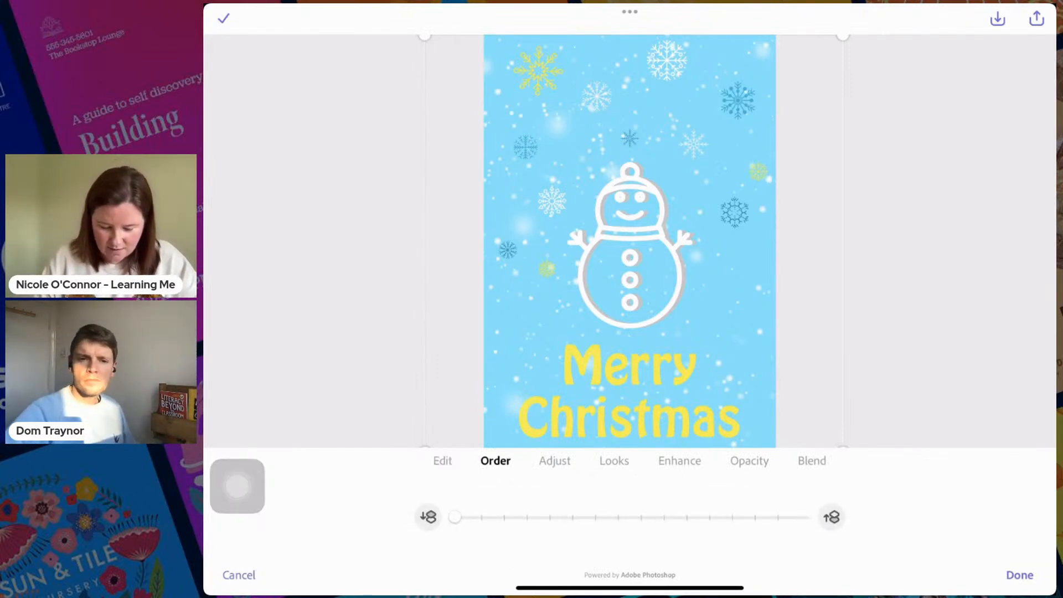
pyautogui.click(1019, 575)
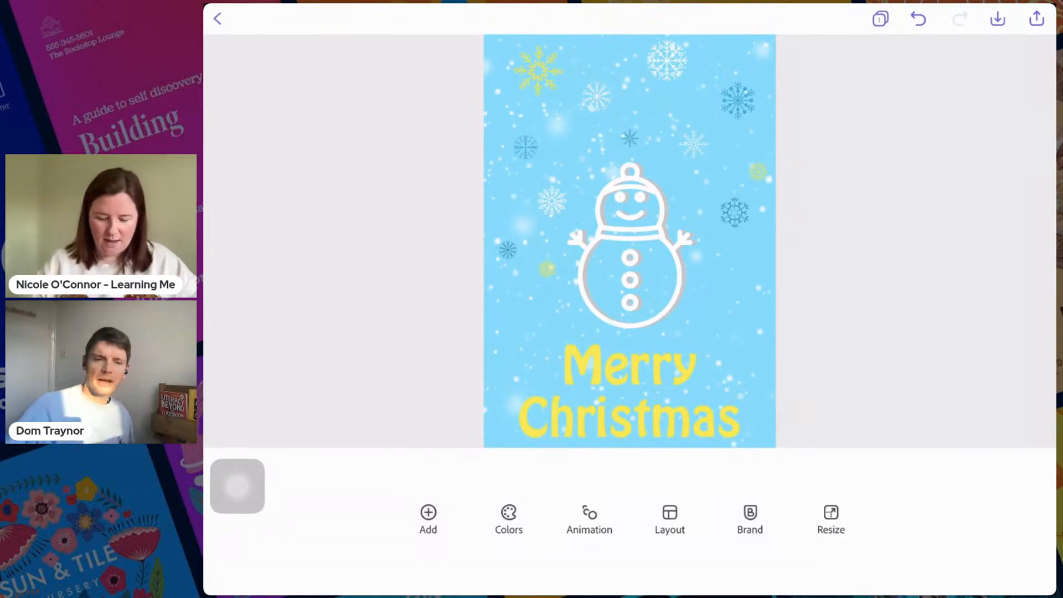
# - Bring the snow overlay to the front of the layer order and return it to the back
pyautogui.click(725, 299)
pyautogui.moveTo(456, 517); pyautogui.dragTo(805, 517)
pyautogui.moveTo(237, 486); pyautogui.dragTo(1022, 530)
pyautogui.click(442, 460)
pyautogui.click(495, 461)
pyautogui.moveTo(805, 517); pyautogui.dragTo(455, 517)
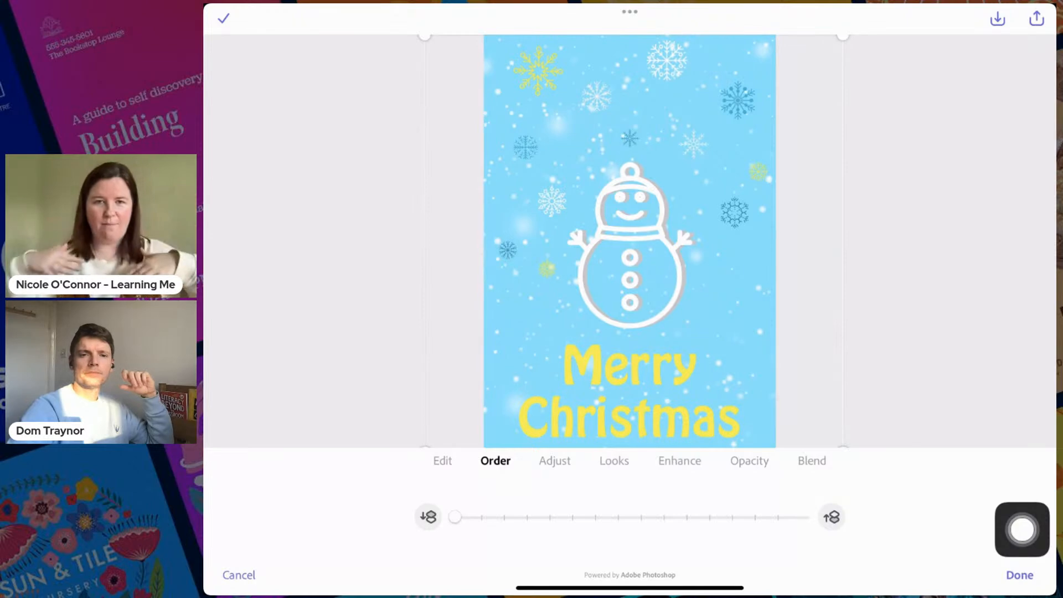
pyautogui.moveTo(1022, 530); pyautogui.dragTo(1022, 362)
pyautogui.click(1020, 575)
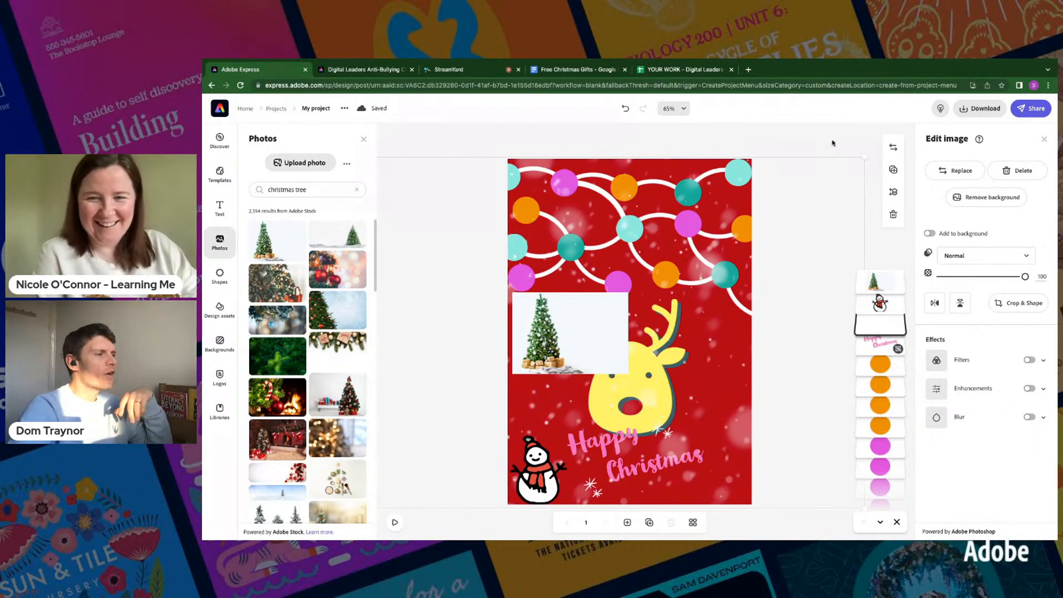
# - Move the snow overlay's layer directly beneath the "Happy Christmas" text layer on the reindeer page
pyautogui.click(857, 252)
pyautogui.click(732, 425)
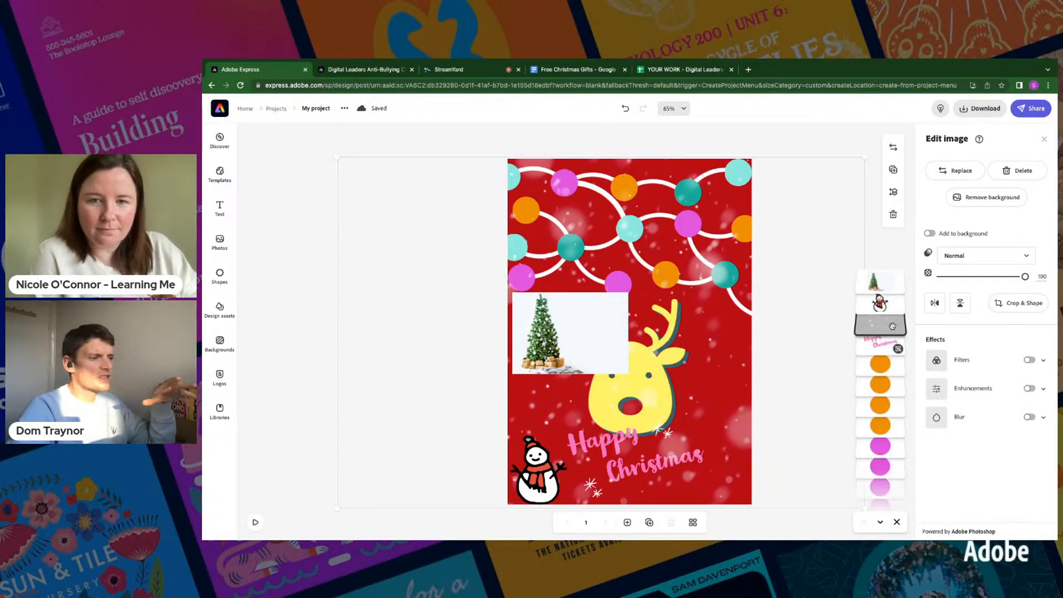
pyautogui.moveTo(892, 326); pyautogui.dragTo(892, 347)
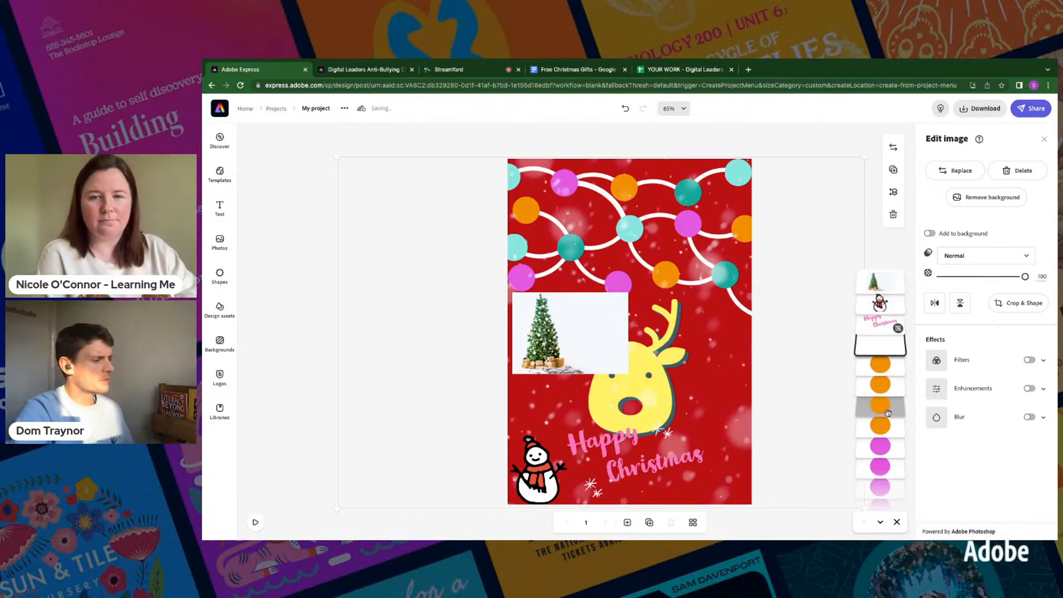
pyautogui.click(762, 148)
# - Delete the Christmas tree photo that covers part of the reindeer
pyautogui.click(586, 339)
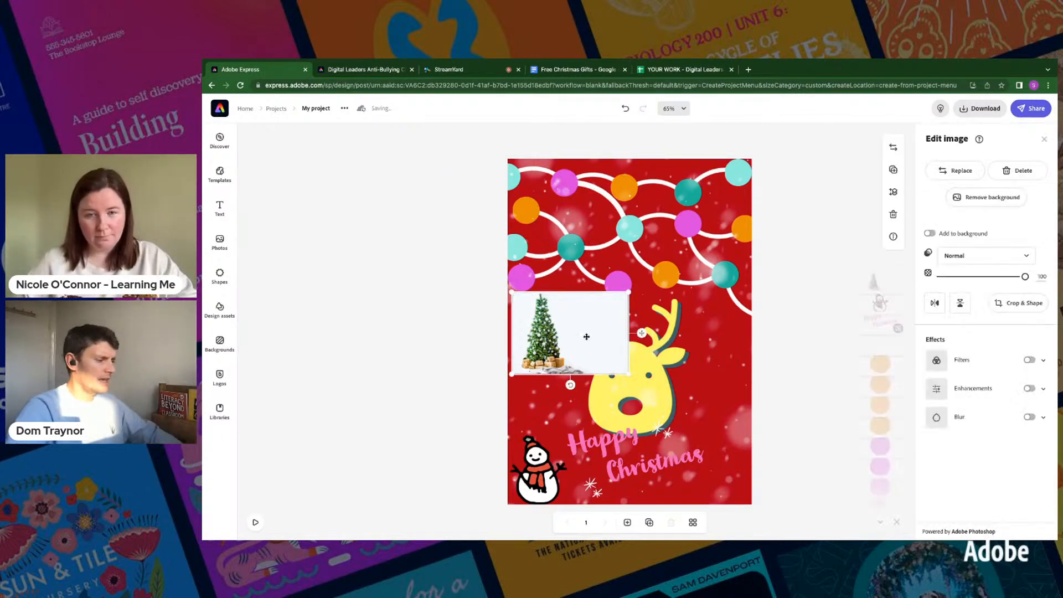
pyautogui.click(587, 339)
pyautogui.press('Delete')
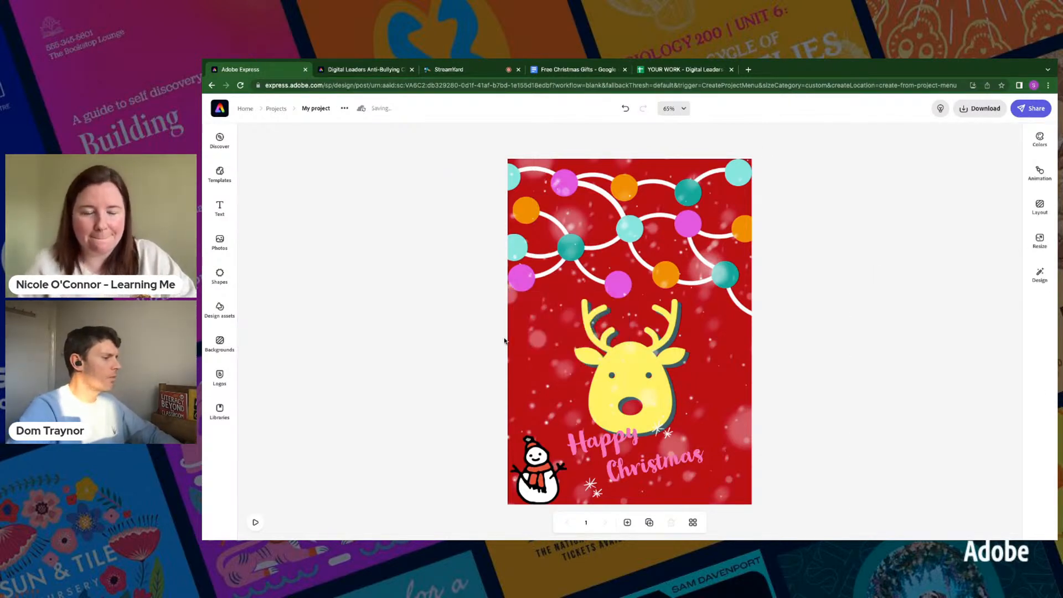
# - Add the Christmas tree photo with presents to the page's lower-right corner and flip it horizontally
pyautogui.click(219, 243)
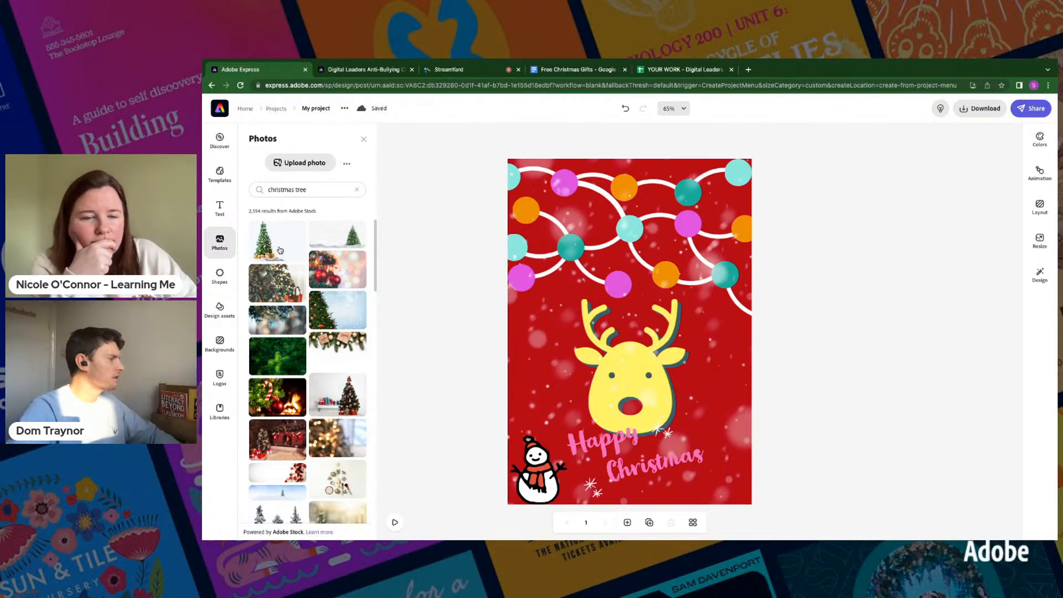
pyautogui.moveTo(573, 371); pyautogui.dragTo(691, 468)
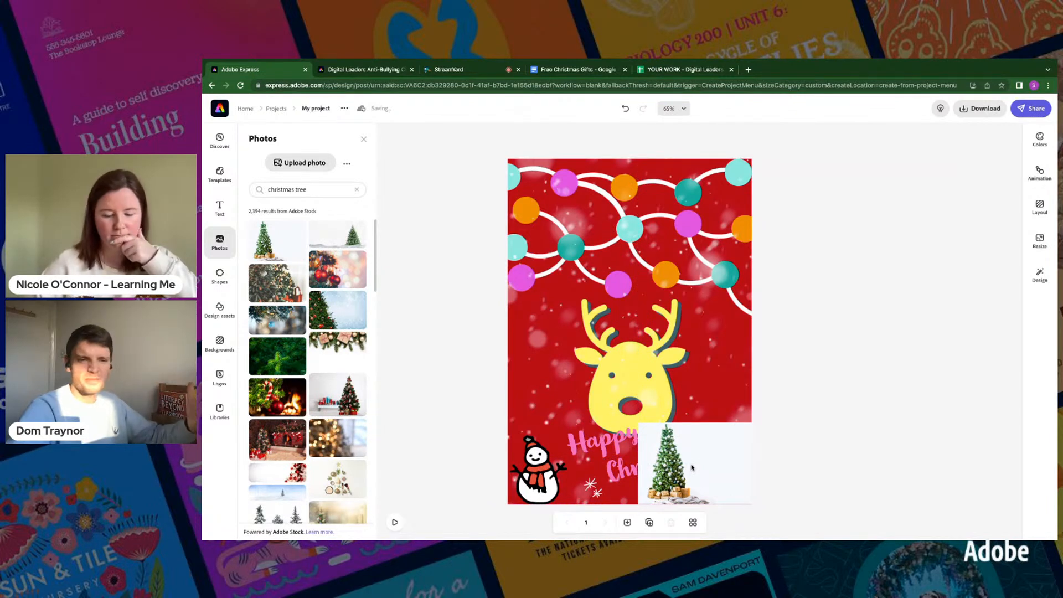
pyautogui.click(696, 466)
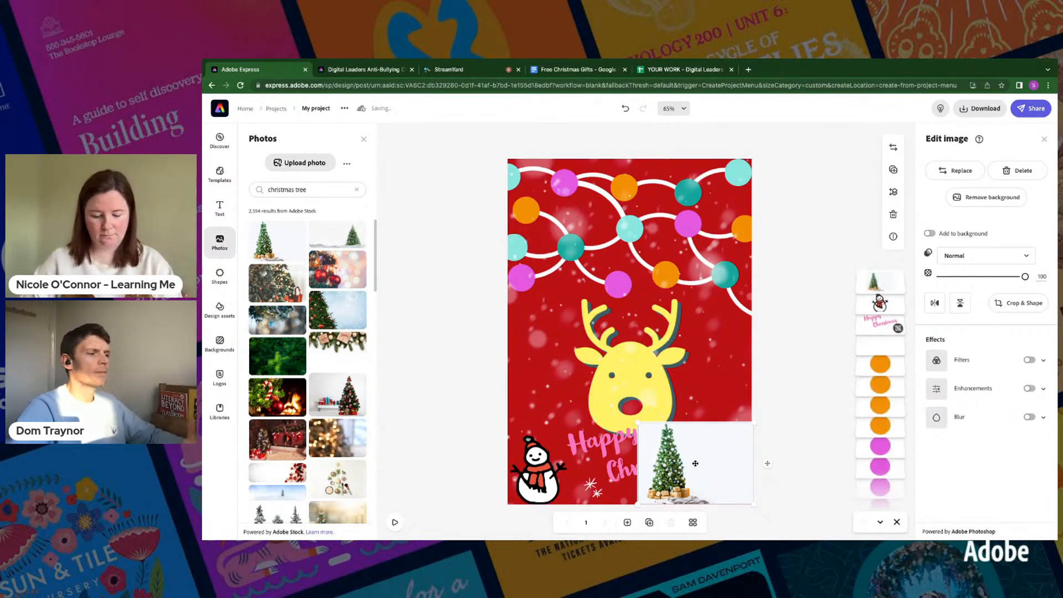
pyautogui.click(935, 304)
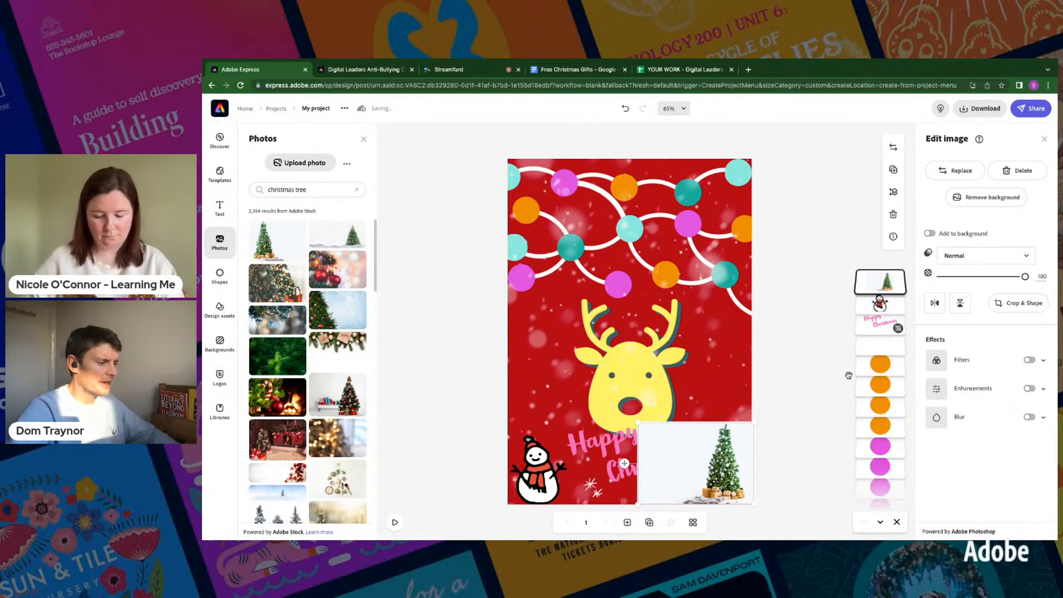
# - Remove the tree photo's background and nudge the cut-out tree further into the page's lower-right corner
pyautogui.click(964, 198)
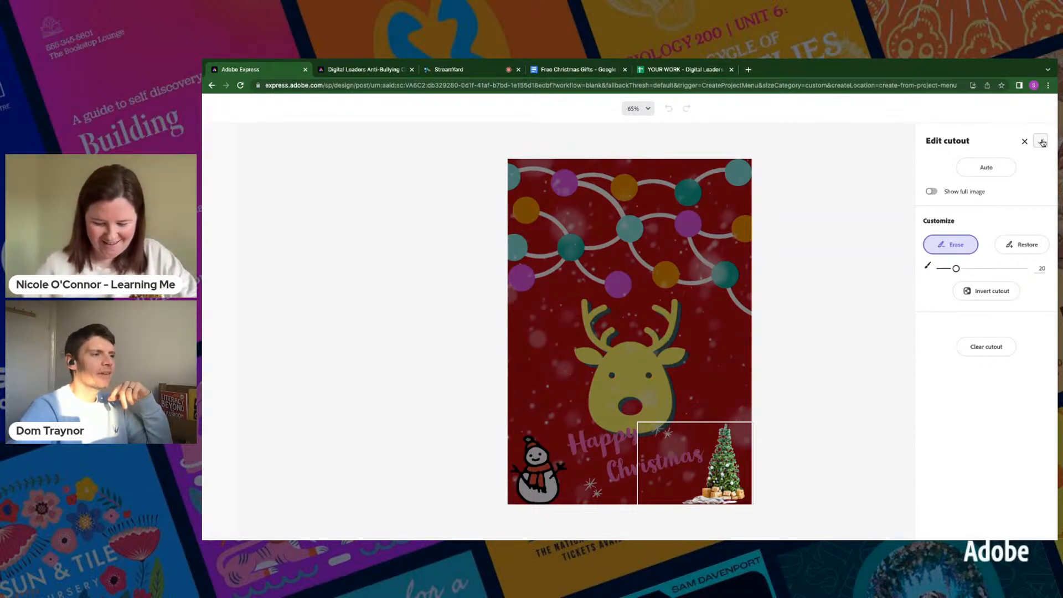
pyautogui.click(1040, 141)
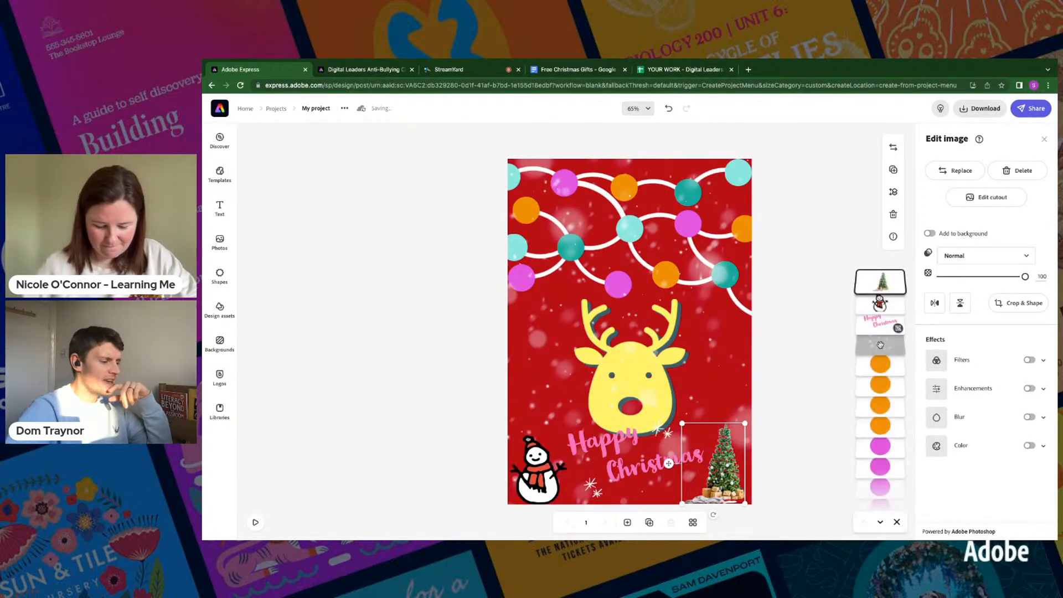
pyautogui.moveTo(669, 464); pyautogui.dragTo(671, 467)
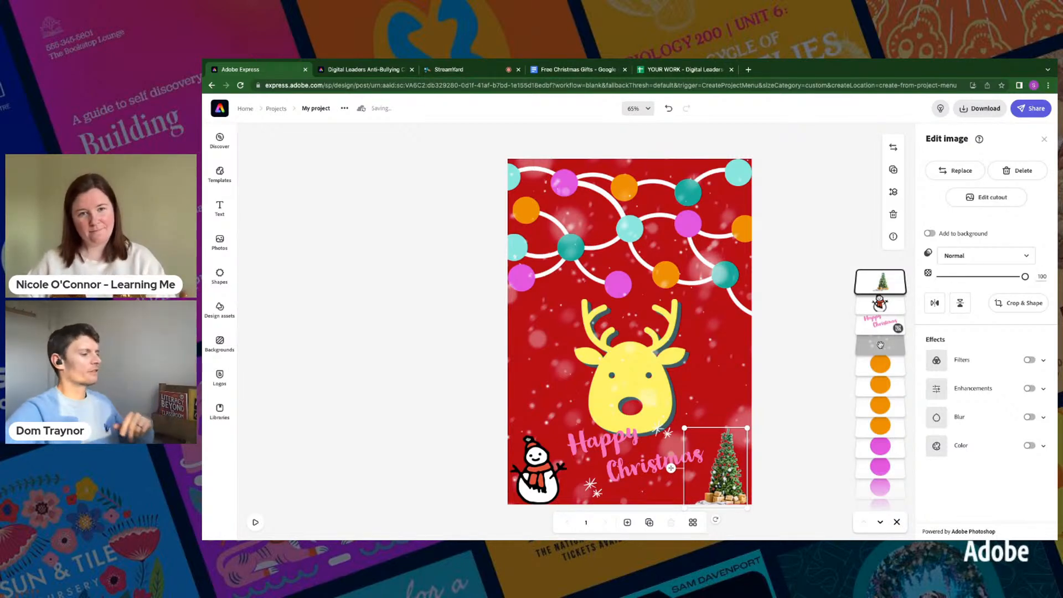
pyautogui.click(799, 317)
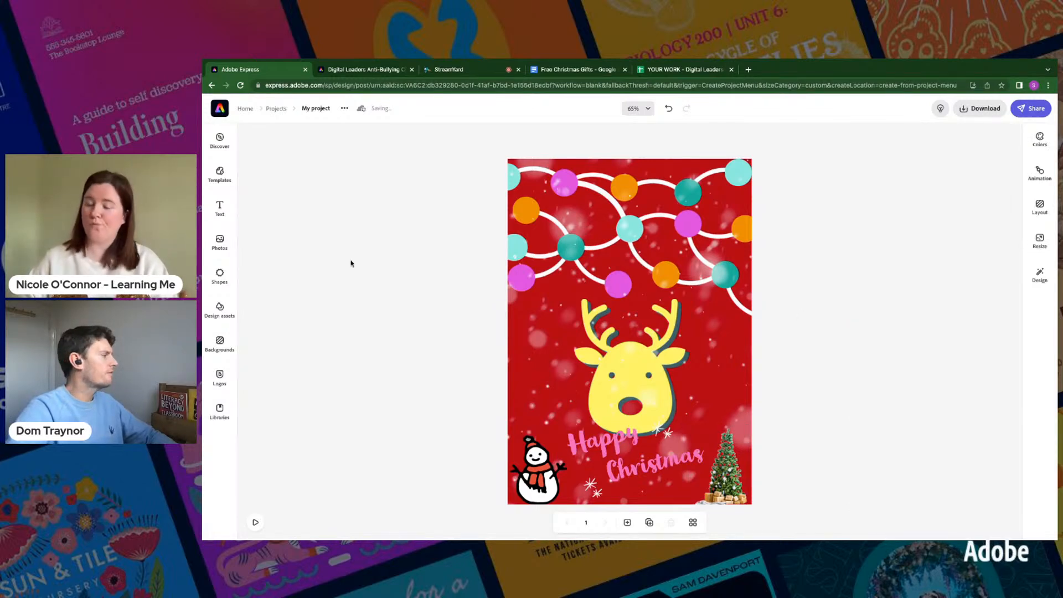
# - Search the design assets for "sleigh" and add the red sleigh to the page
pyautogui.click(211, 307)
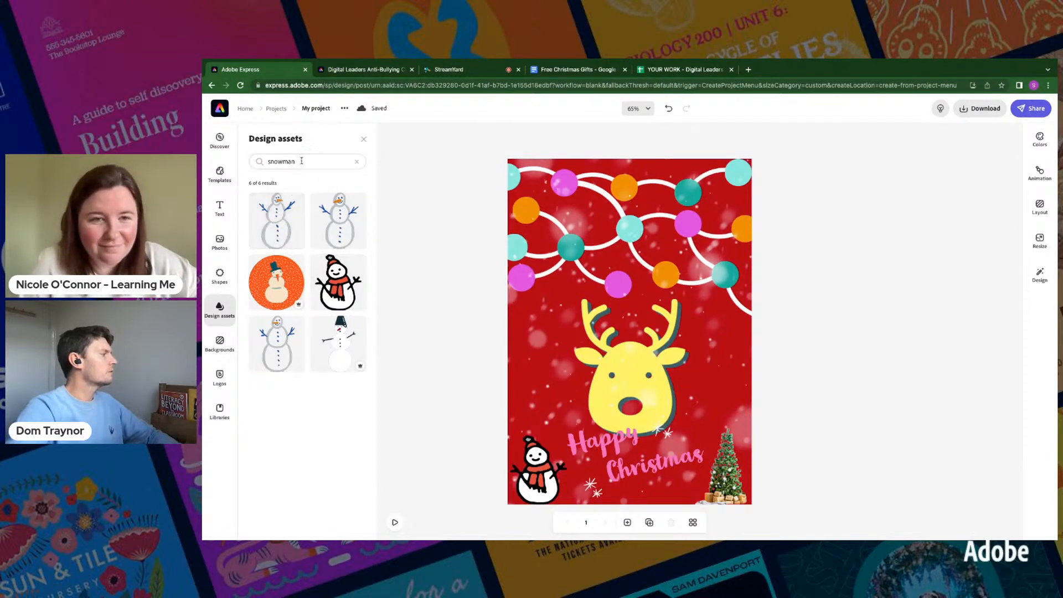
pyautogui.click(295, 160)
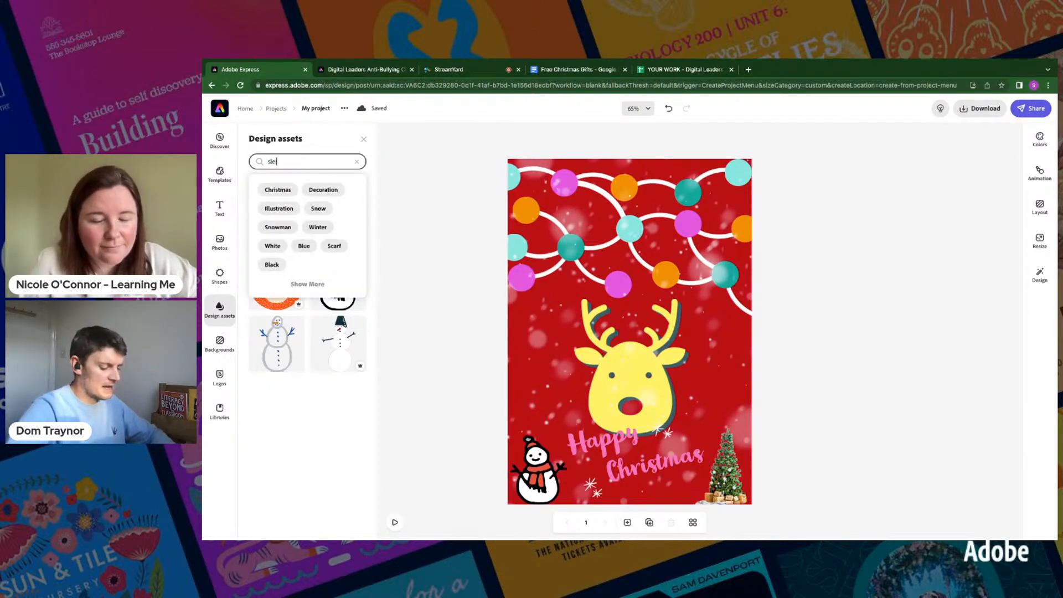
pyautogui.press('Return')
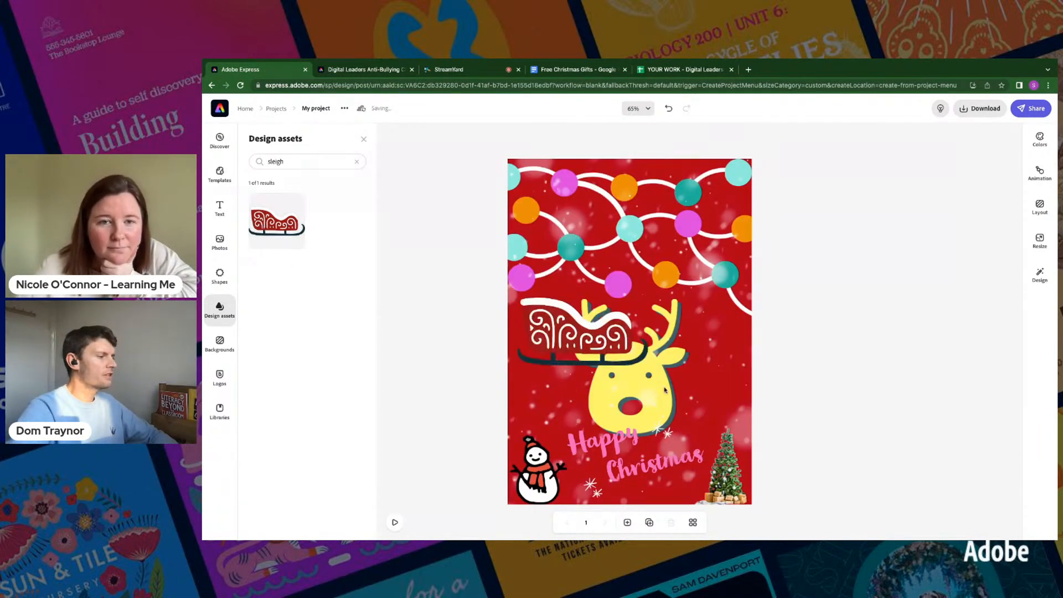
# - Shrink the red sleigh and place it at the page's bottom edge, just left of the tree
pyautogui.click(597, 335)
pyautogui.moveTo(521, 297); pyautogui.dragTo(583, 351)
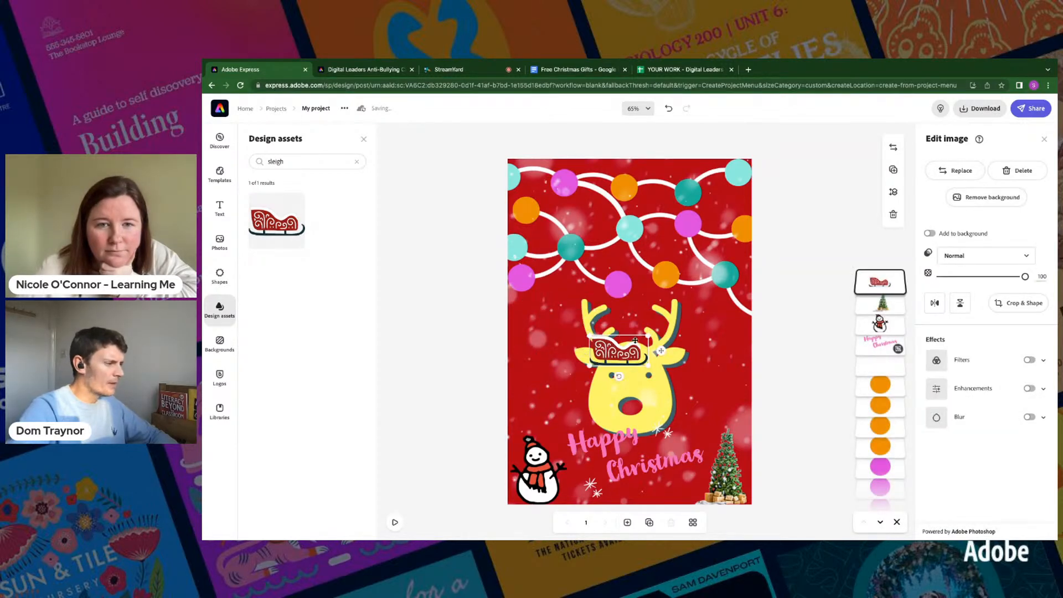
pyautogui.moveTo(662, 353); pyautogui.dragTo(709, 493)
pyautogui.moveTo(638, 474); pyautogui.dragTo(701, 498)
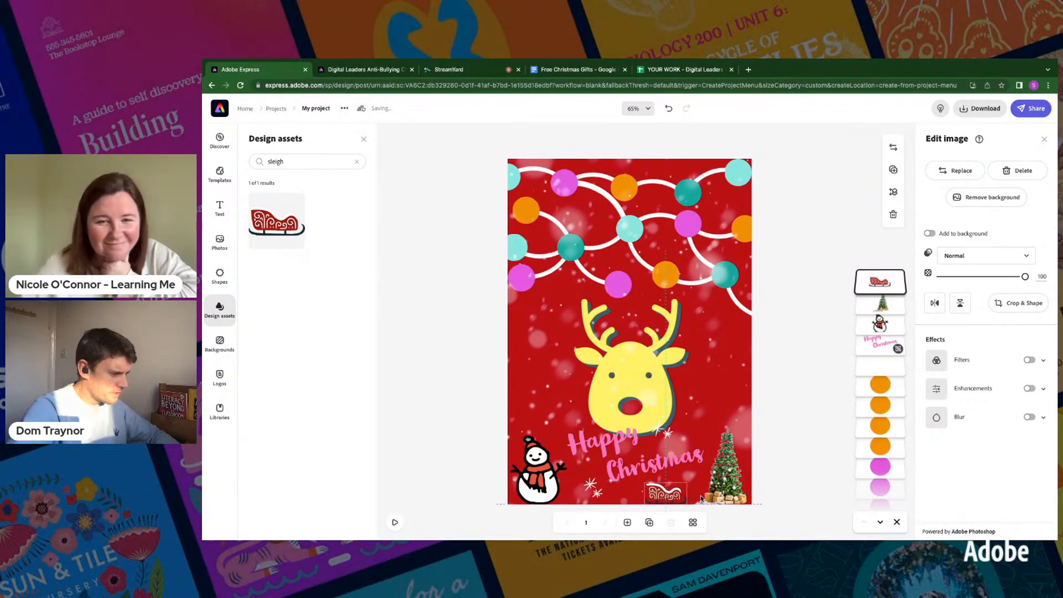
pyautogui.click(797, 424)
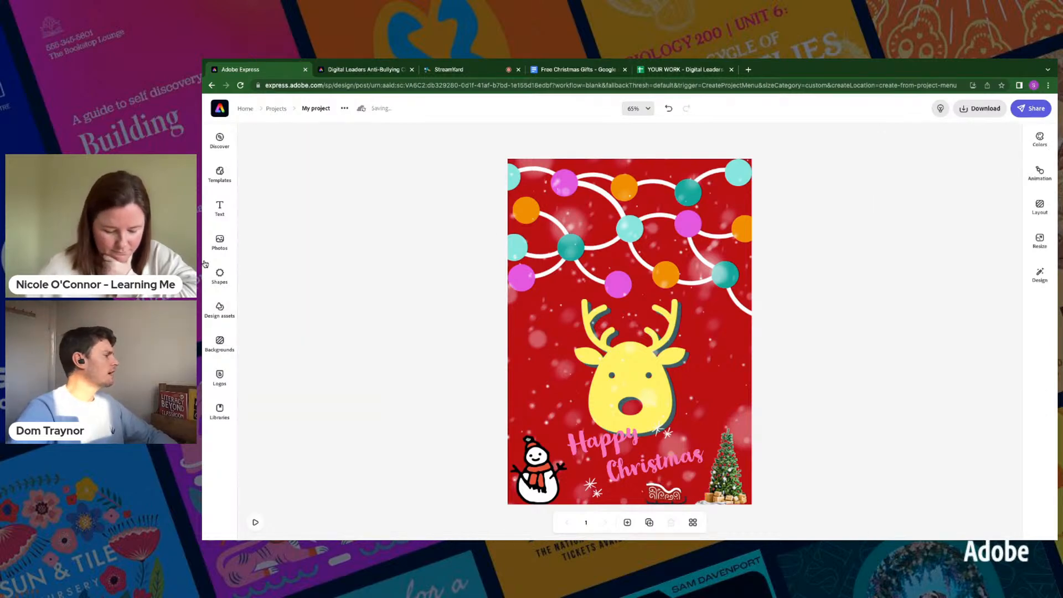
# - Search the shapes library for "sleigh" and browse through the sleigh icons for a suitable one
pyautogui.click(215, 275)
pyautogui.click(299, 161)
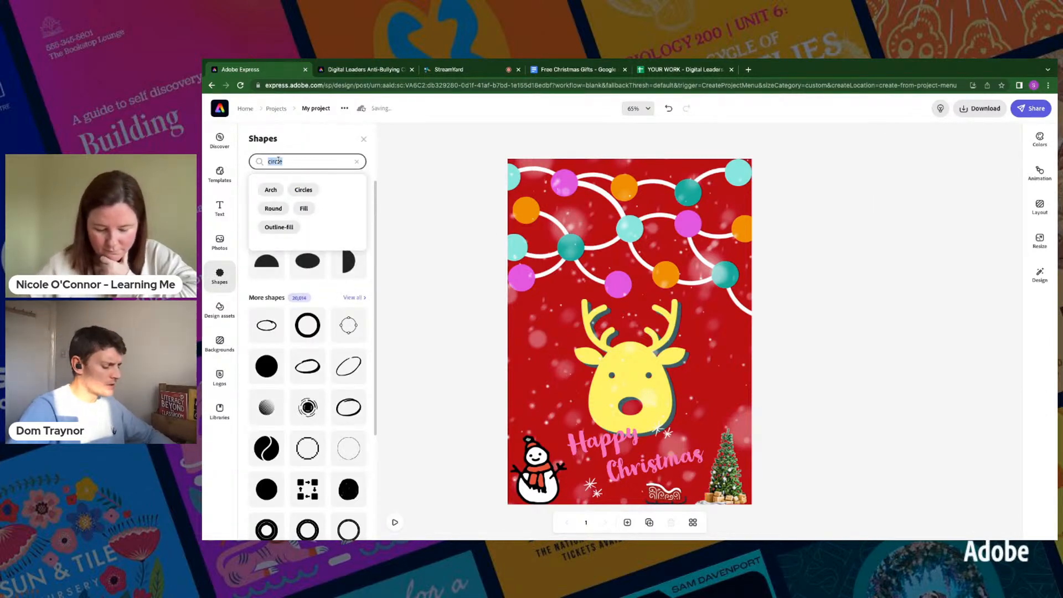
pyautogui.write('sleigh')
pyautogui.press('Return')
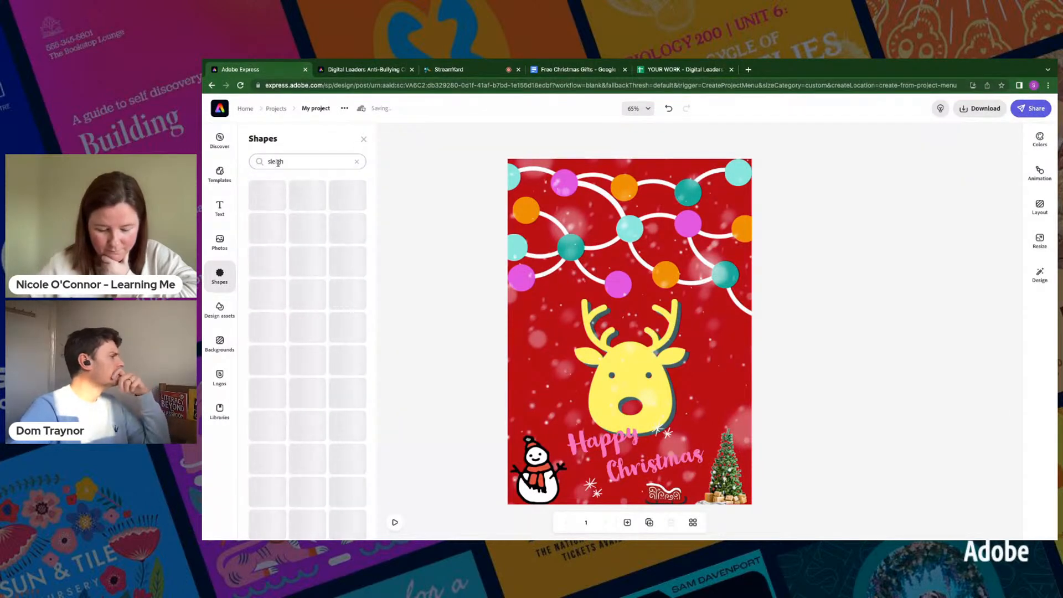
pyautogui.scroll(-5, 329, 391)
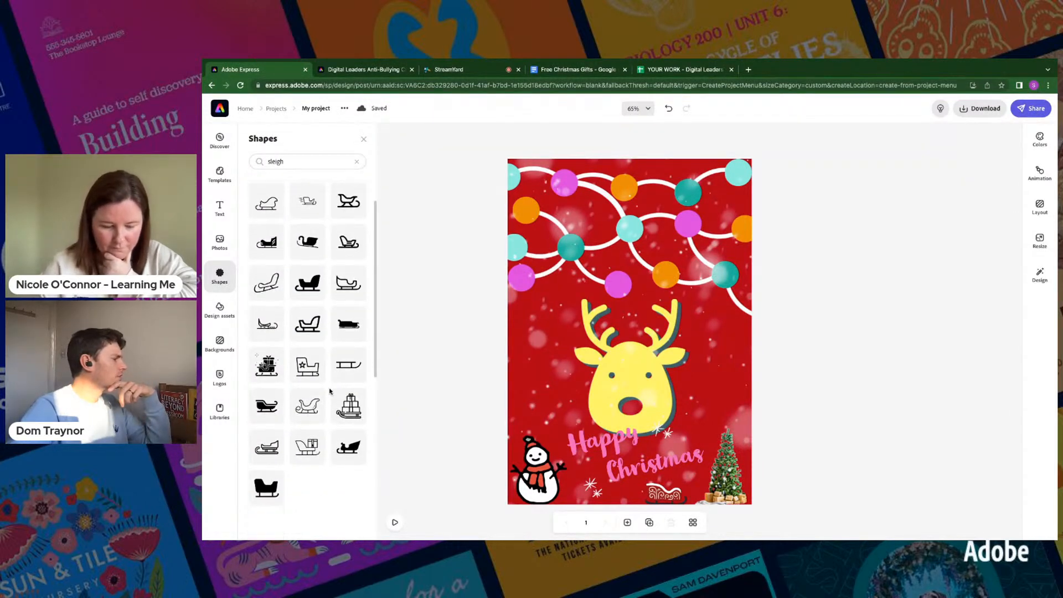
pyautogui.scroll(-6, 329, 391)
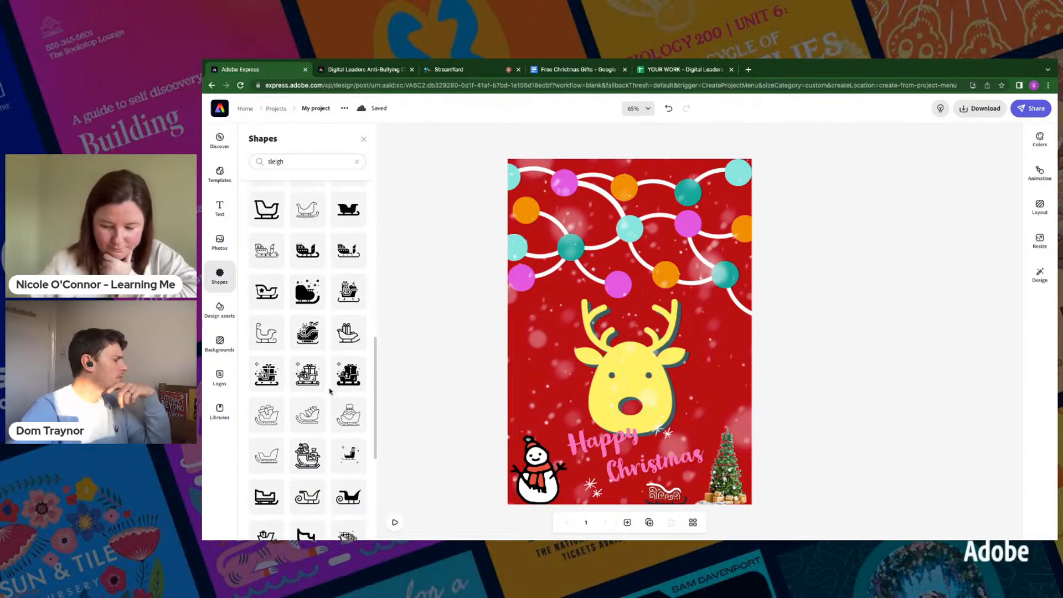
pyautogui.scroll(-6, 329, 390)
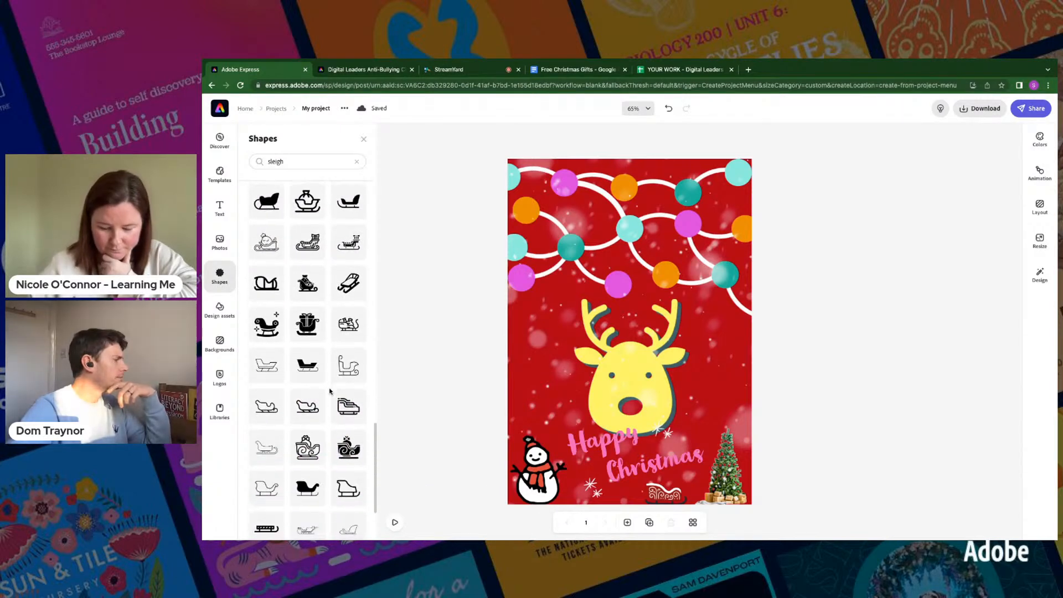
pyautogui.scroll(-4, 329, 391)
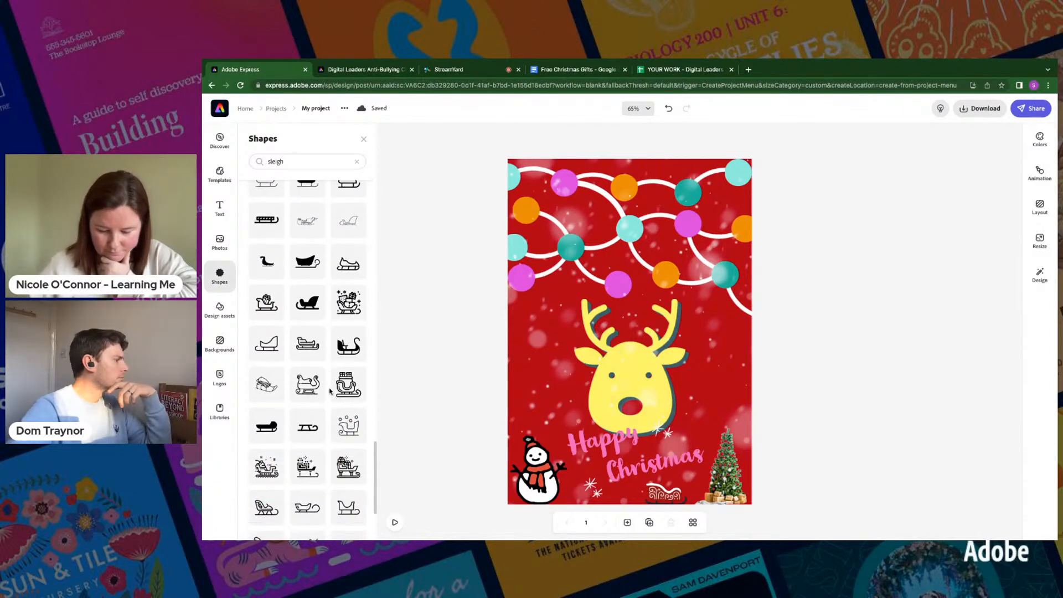
# - Search the shapes library for "reindeer" and add the leaping reindeer outline beside the yellow reindeer head
pyautogui.doubleClick(275, 160)
pyautogui.write('reindeer')
pyautogui.press('Return')
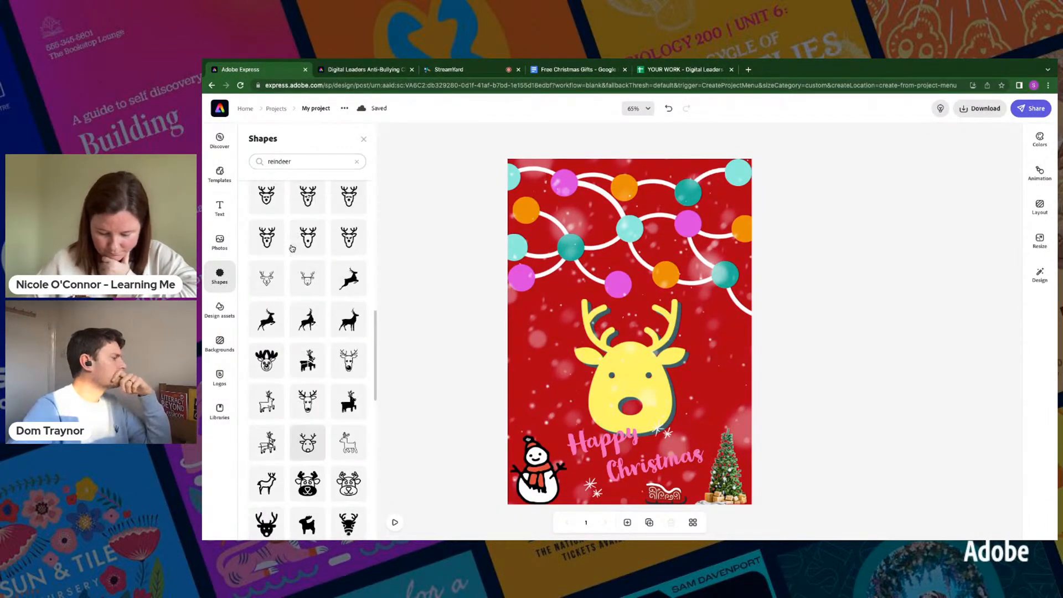
pyautogui.scroll(-15, 292, 248)
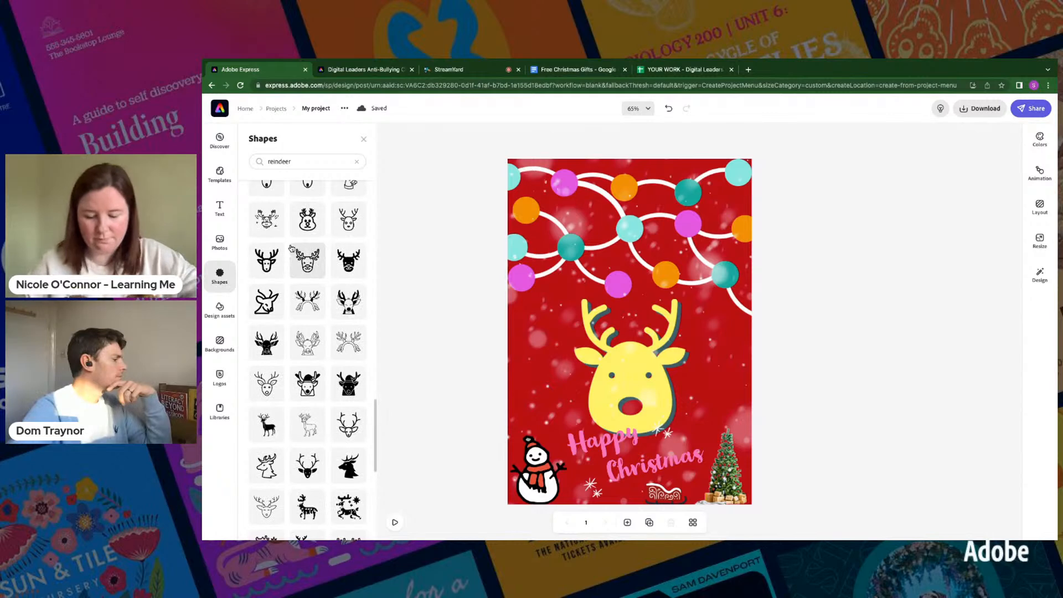
pyautogui.scroll(-5, 292, 248)
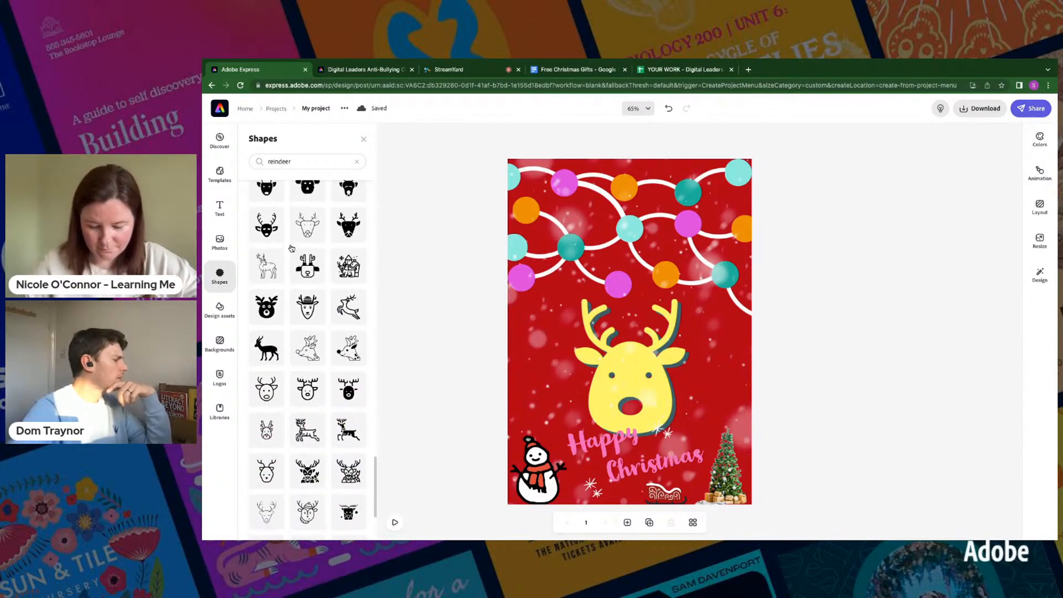
pyautogui.scroll(-1, 292, 248)
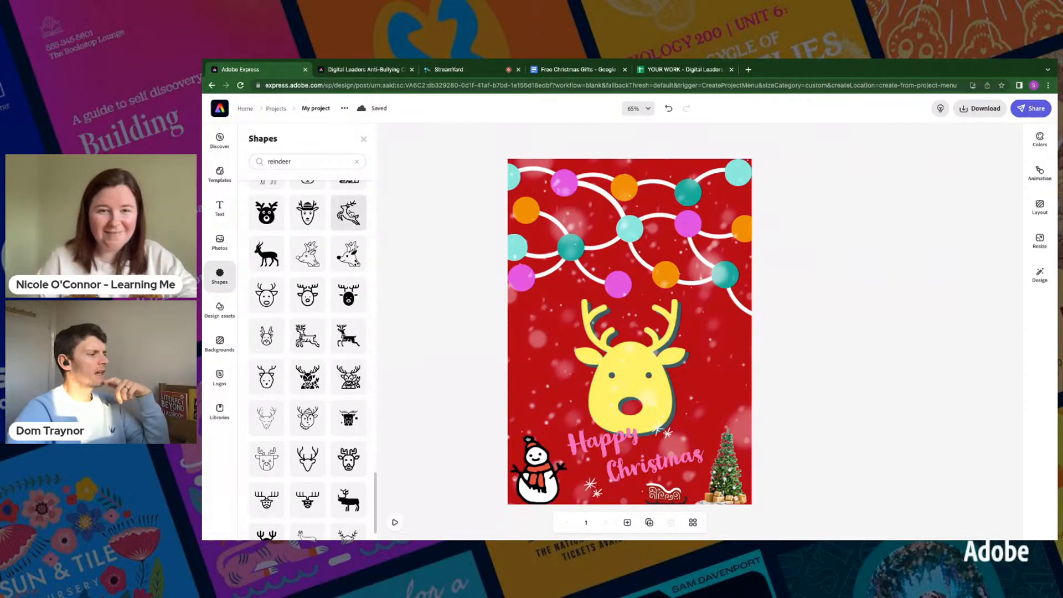
pyautogui.moveTo(348, 212); pyautogui.dragTo(517, 323)
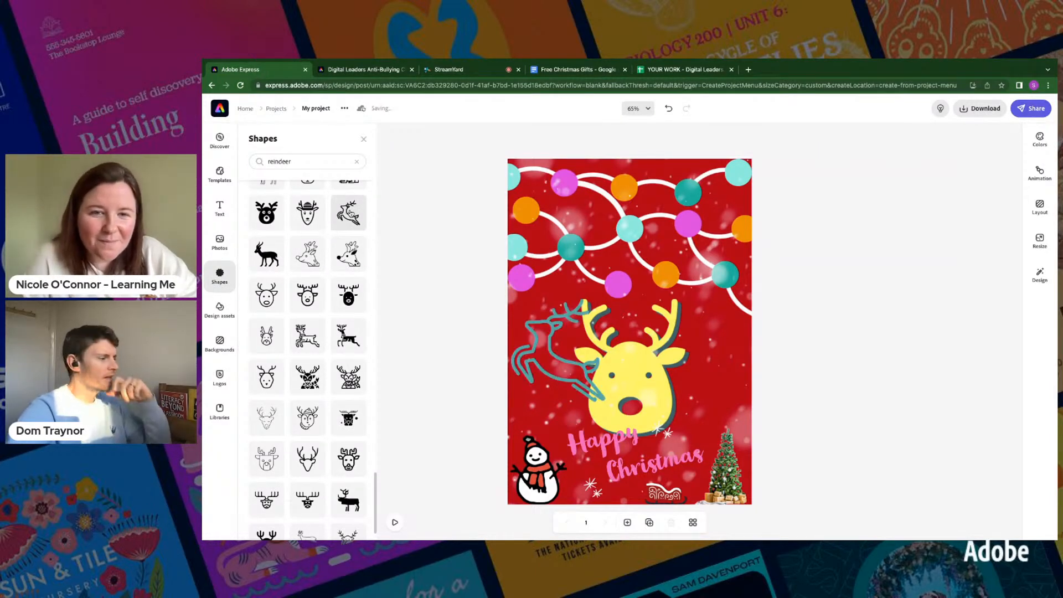
# - Recolour the leaping reindeer outline to a custom dark brown
pyautogui.click(551, 335)
pyautogui.click(935, 194)
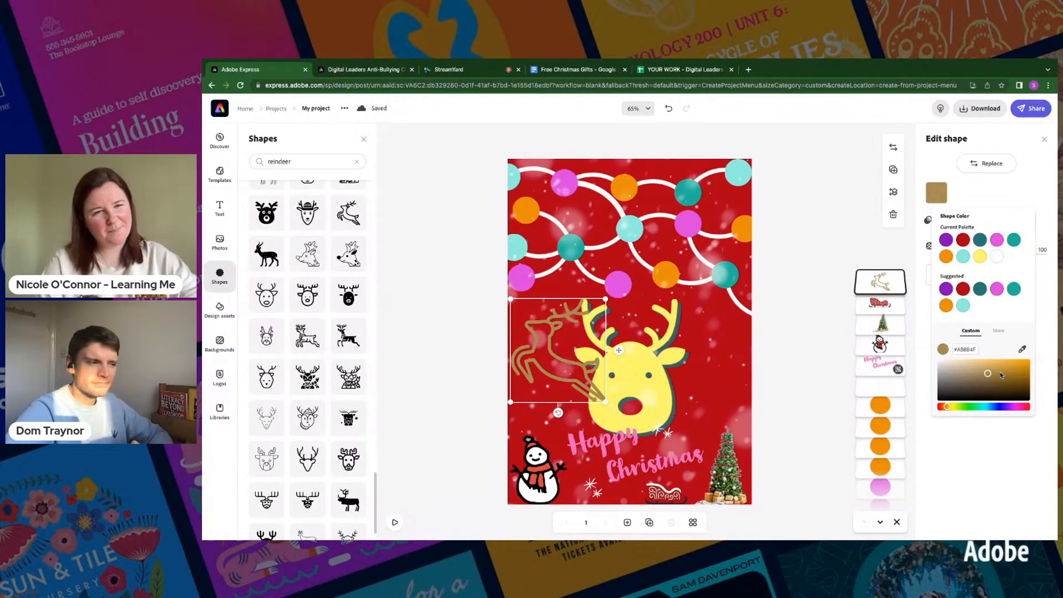
pyautogui.click(1014, 382)
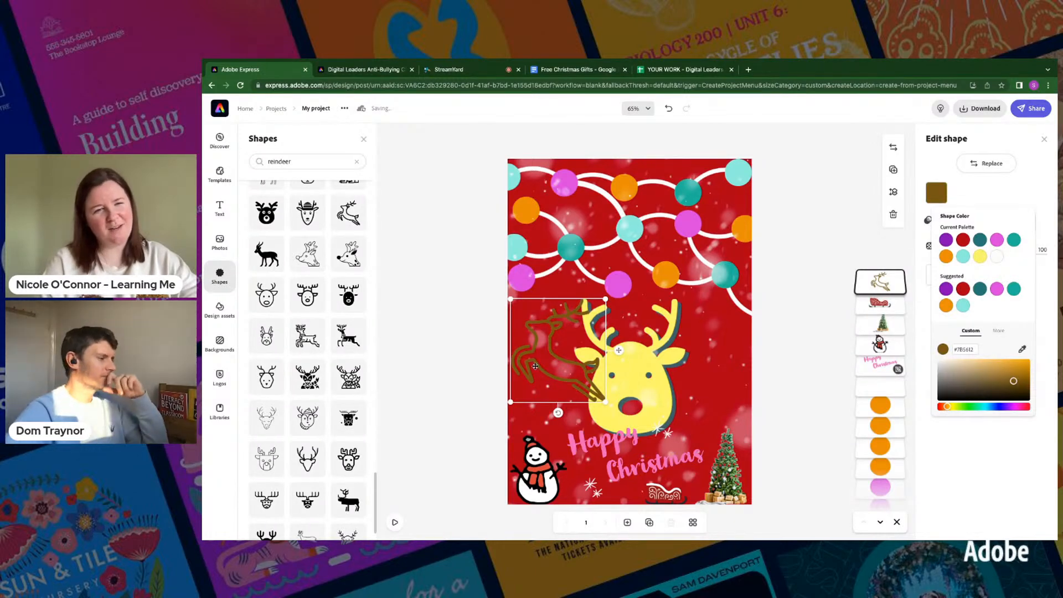
# - Shrink the leaping reindeer to bauble size and place it on the light turquoise bauble in the middle of the string lights
pyautogui.moveTo(510, 402); pyautogui.dragTo(576, 329)
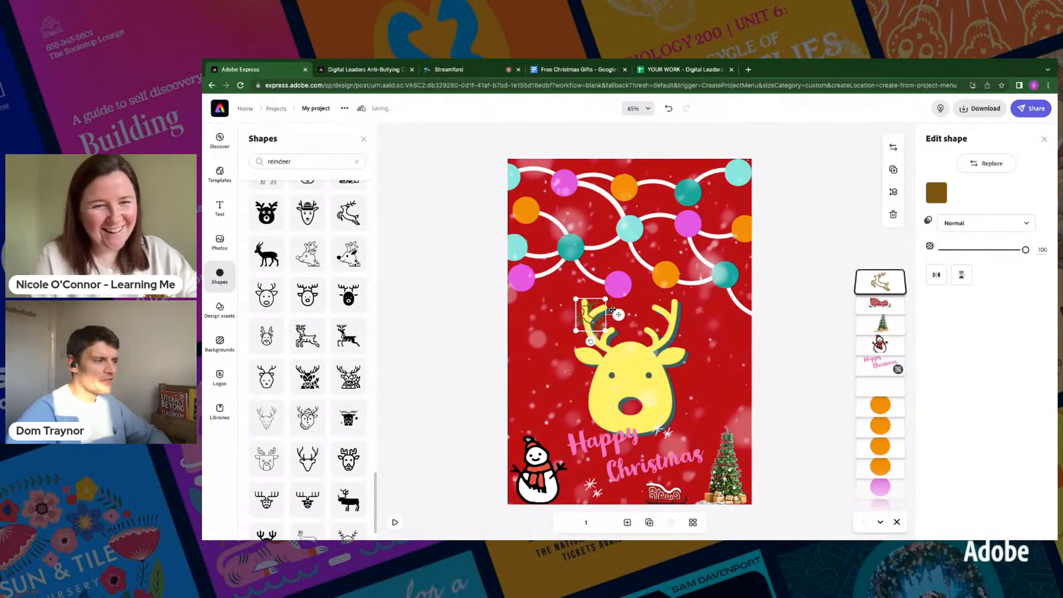
pyautogui.moveTo(617, 314); pyautogui.dragTo(651, 231)
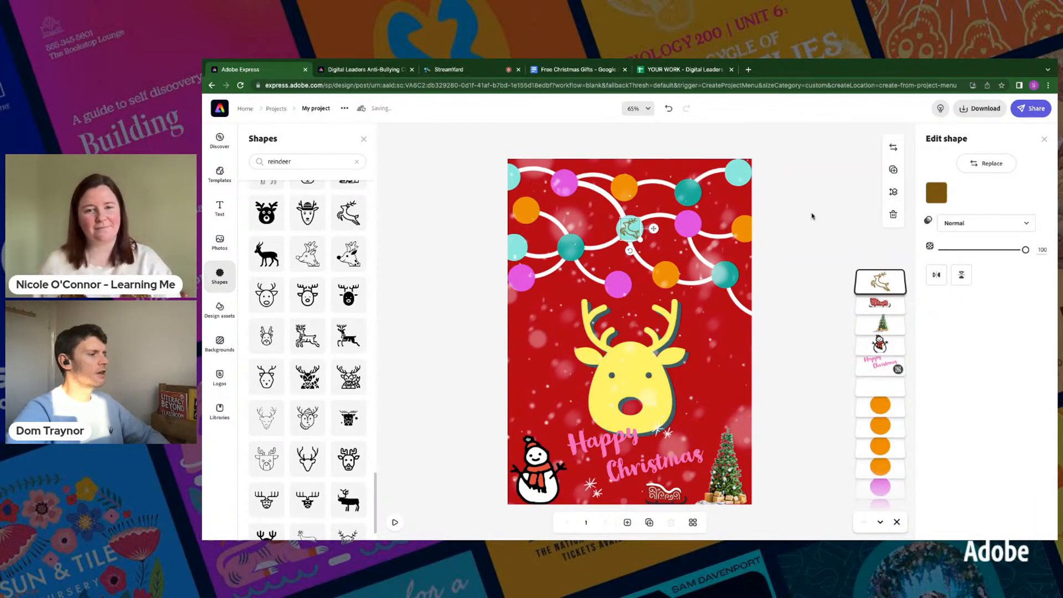
pyautogui.click(410, 275)
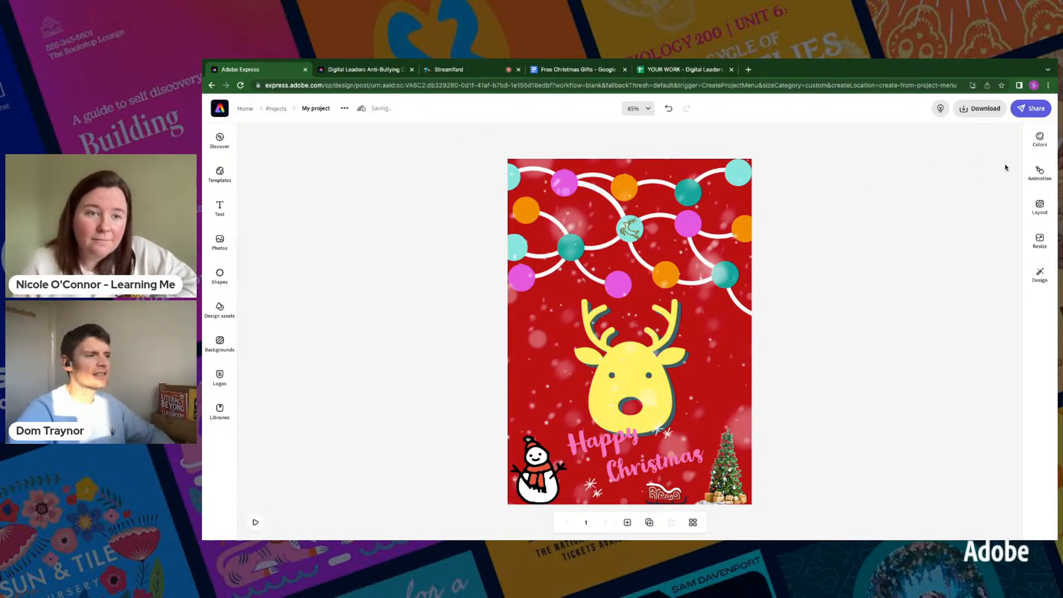
# - Try the Typewriter and Flicker text animations on the page and settle on Color shuffle
pyautogui.click(1039, 174)
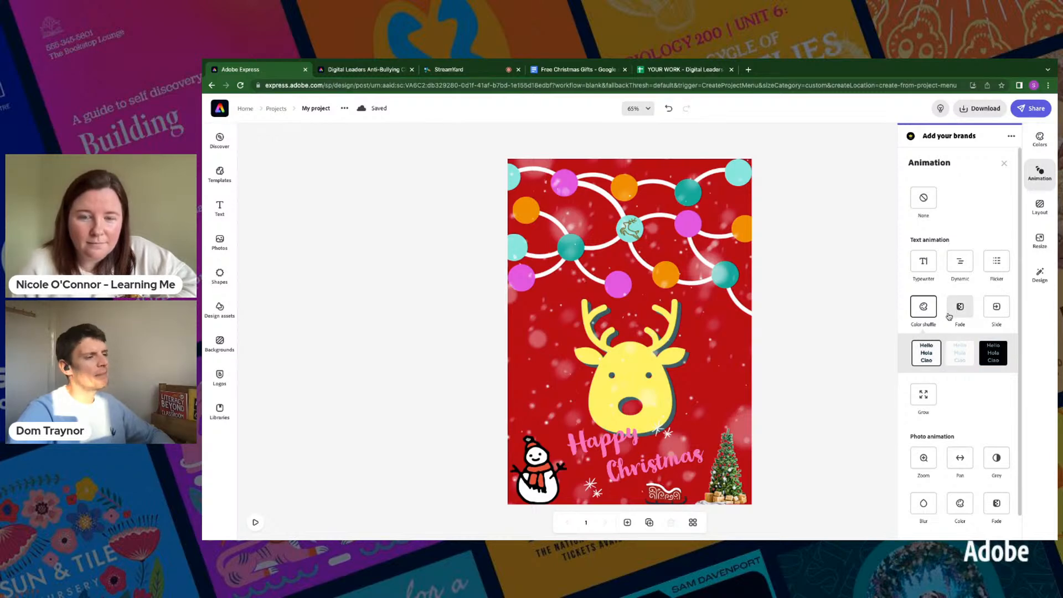
pyautogui.click(924, 268)
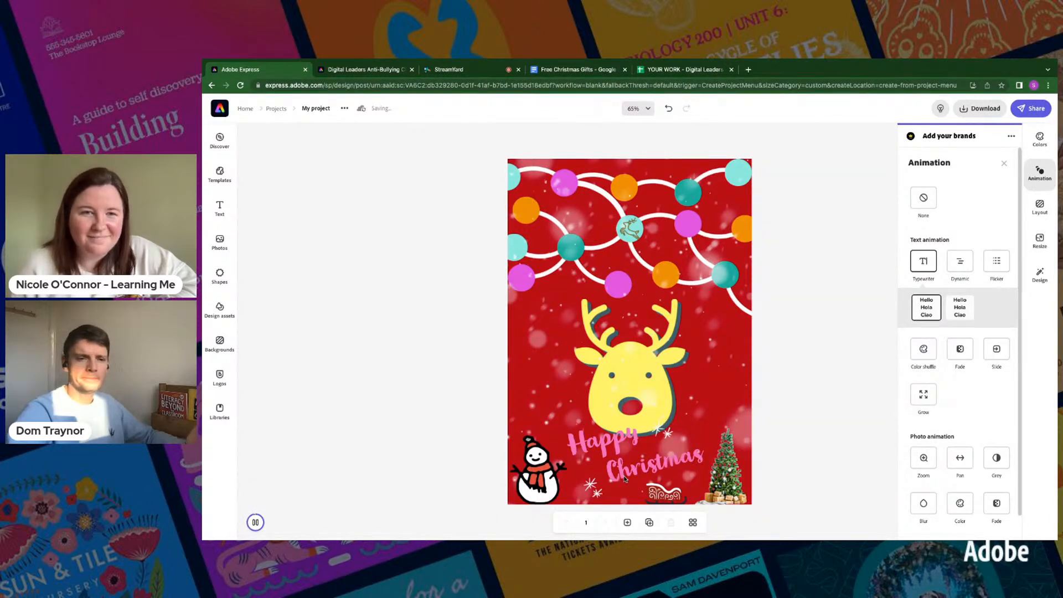
pyautogui.click(996, 263)
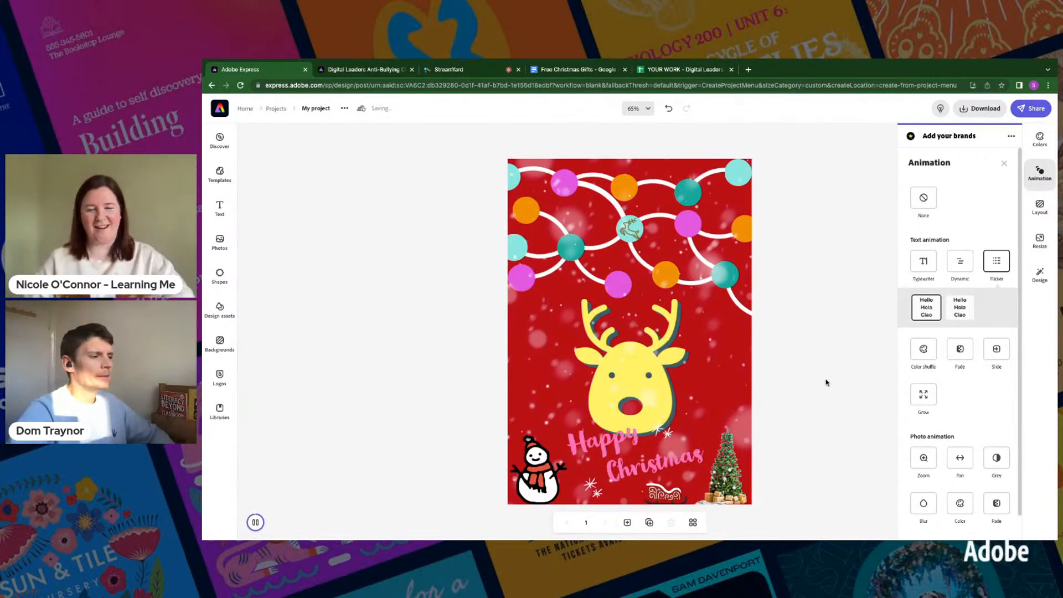
pyautogui.click(926, 352)
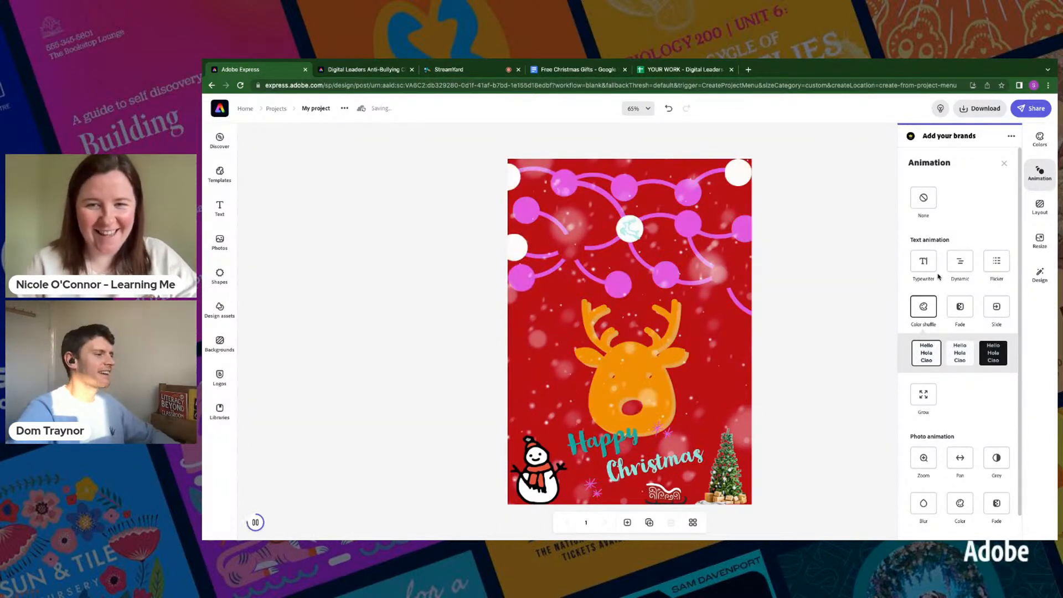
# - Search the colour themes for "christmas" and apply the olive green, beige, orange and red palette to the design
pyautogui.click(1040, 139)
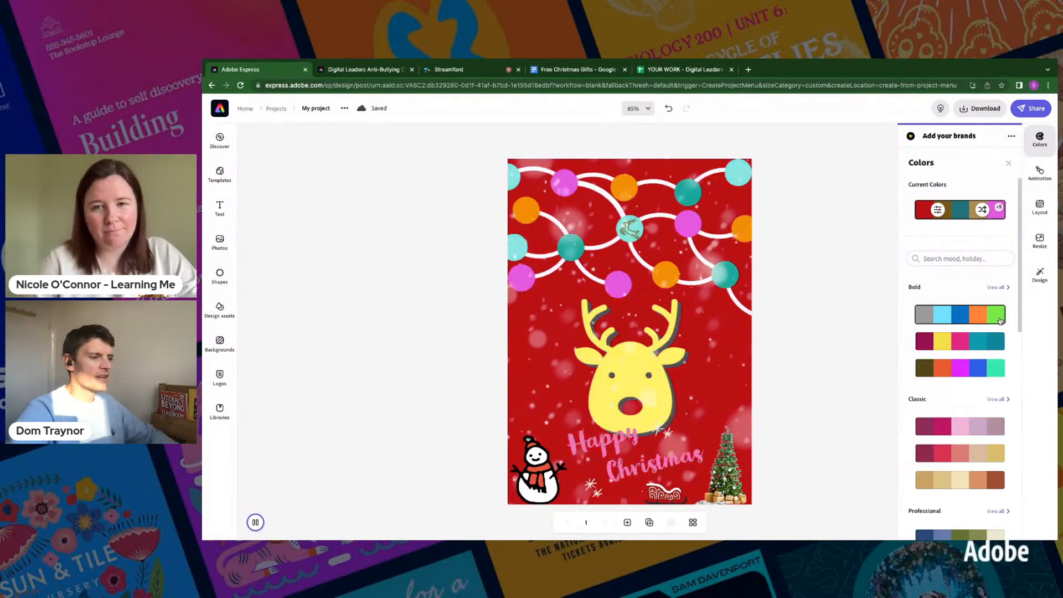
pyautogui.click(930, 259)
pyautogui.write('christmas')
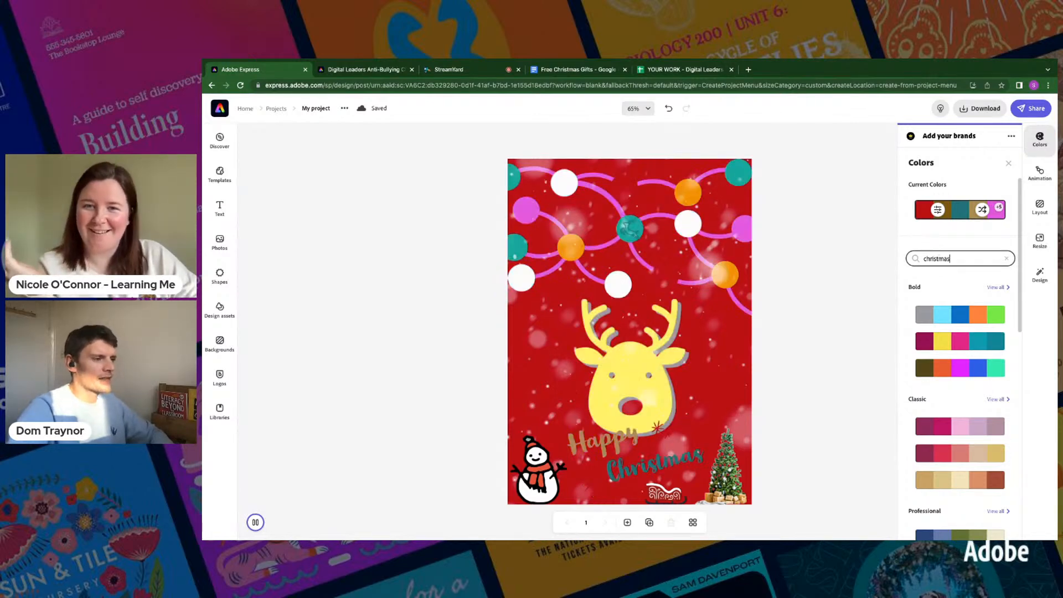
pyautogui.press('Return')
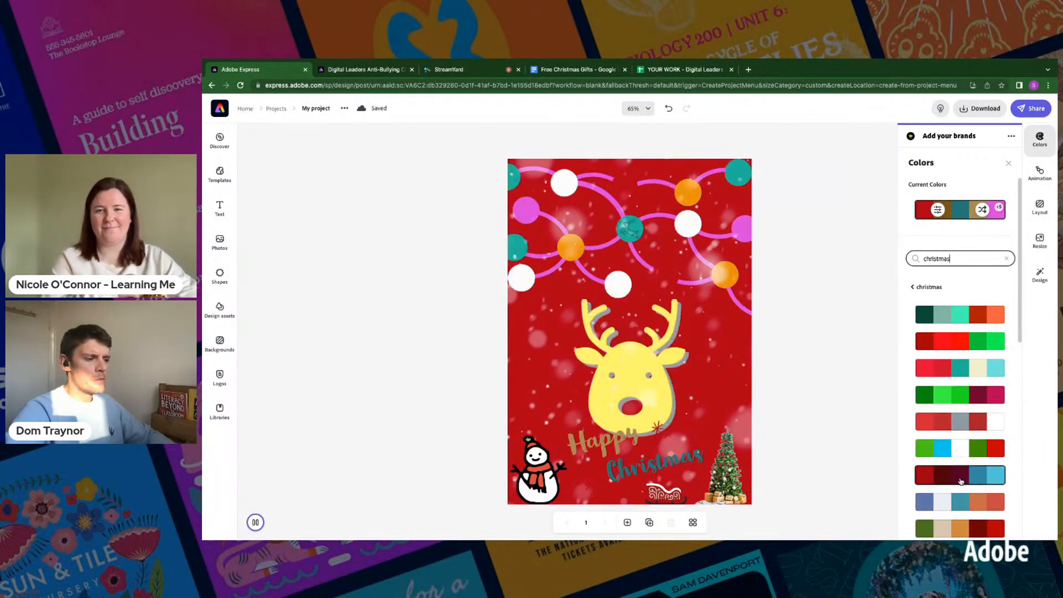
pyautogui.scroll(-1, 957, 470)
pyautogui.click(954, 457)
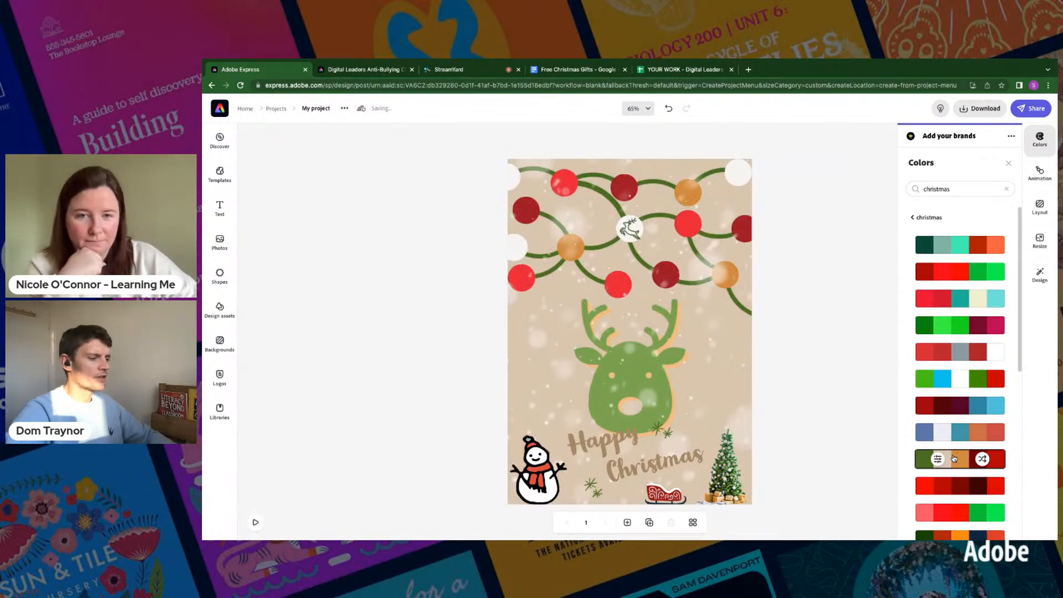
# - Try the bright red-and-green palette and the red, pink, green and mint palette, shuffling the latter's colours three times
pyautogui.scroll(-4, 957, 388)
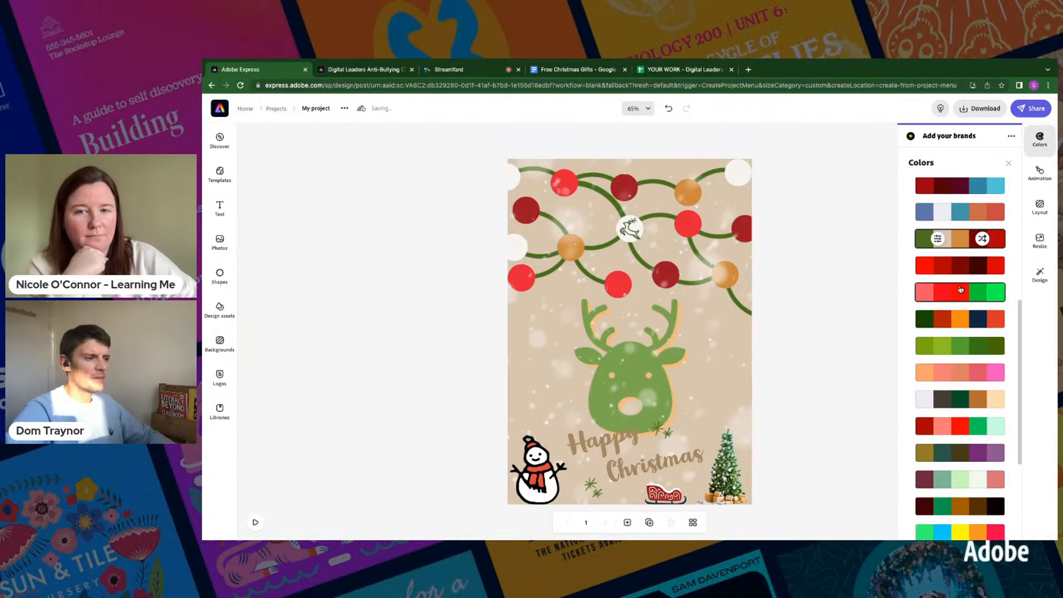
pyautogui.click(961, 290)
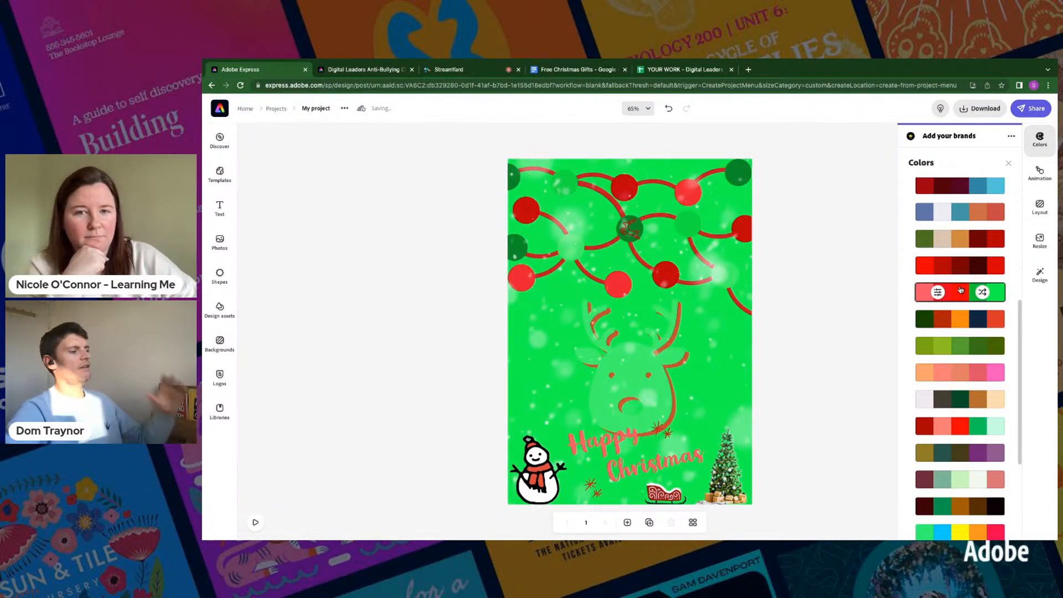
pyautogui.click(957, 435)
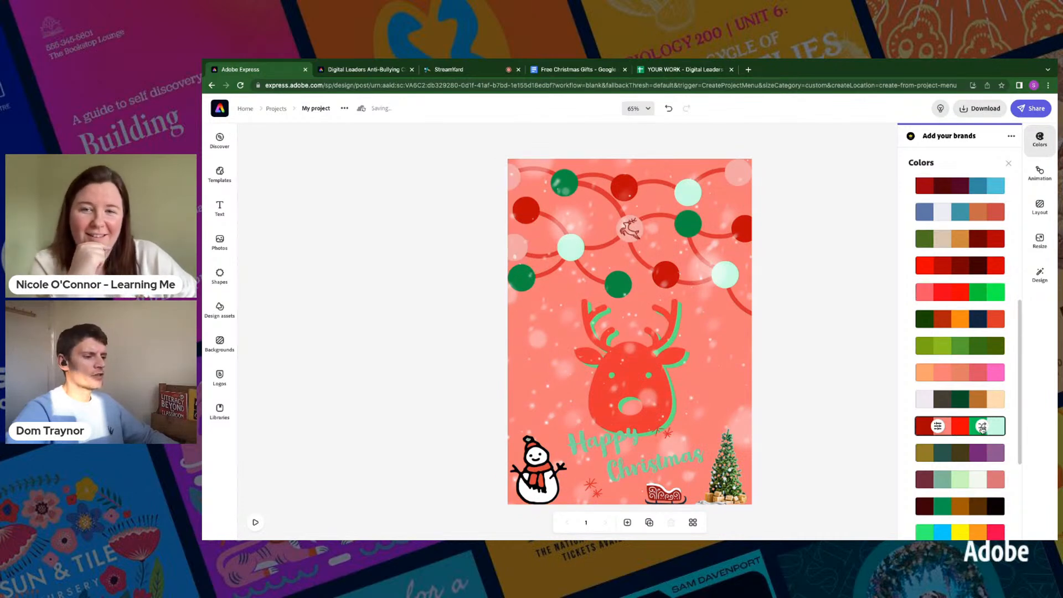
pyautogui.click(982, 427)
pyautogui.click(982, 427)
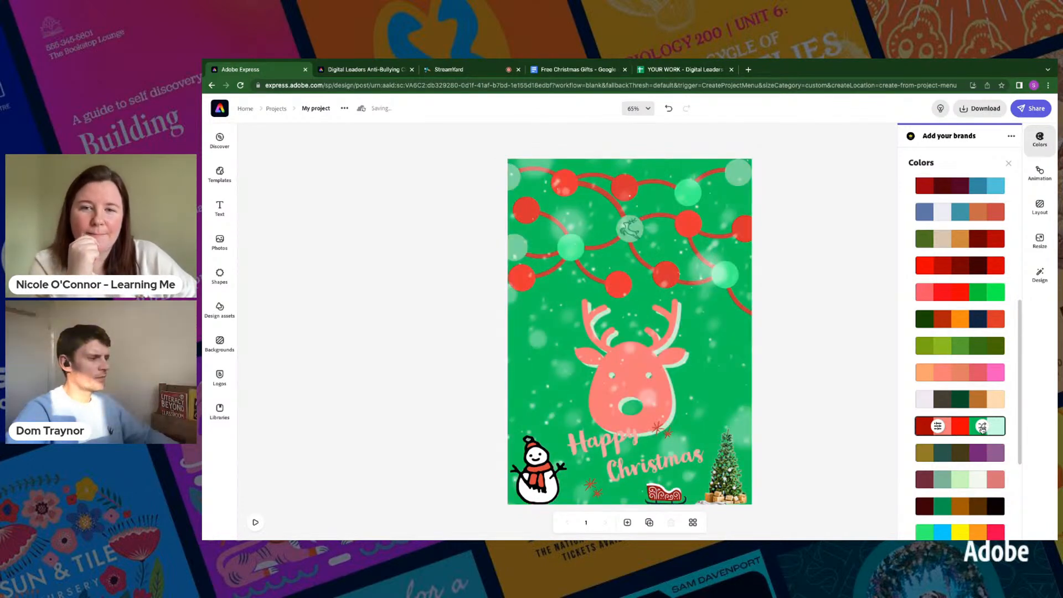
pyautogui.click(982, 427)
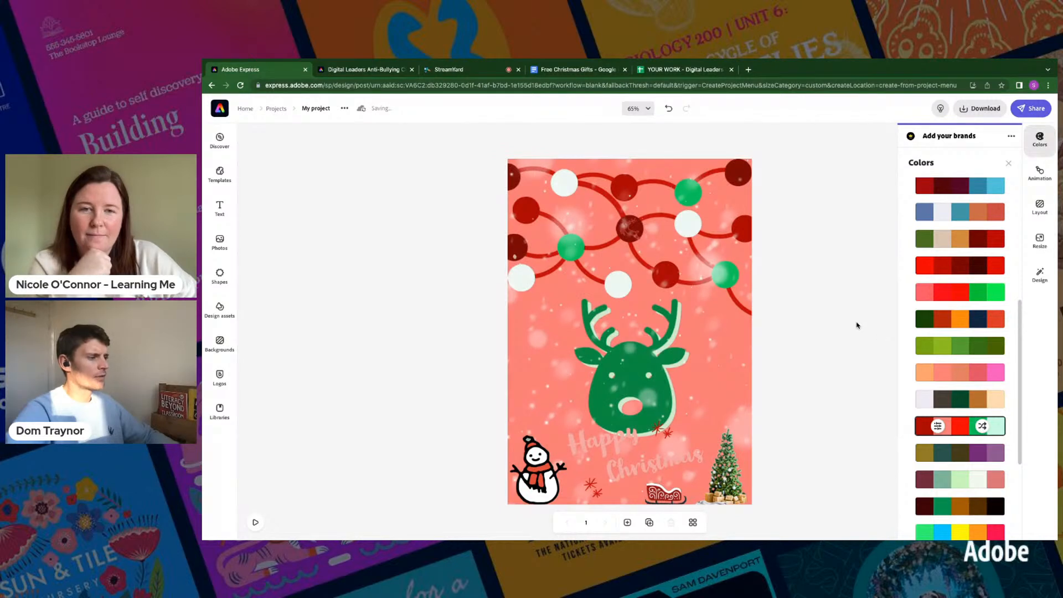
# - Try a different variation of the Color shuffle animation on the page
pyautogui.click(1038, 171)
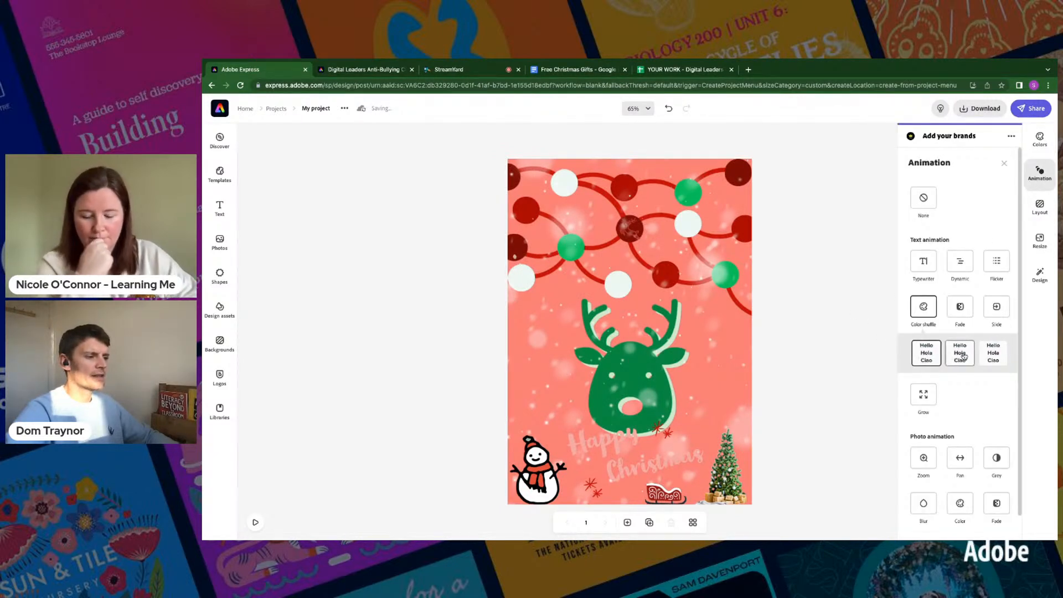
pyautogui.click(959, 356)
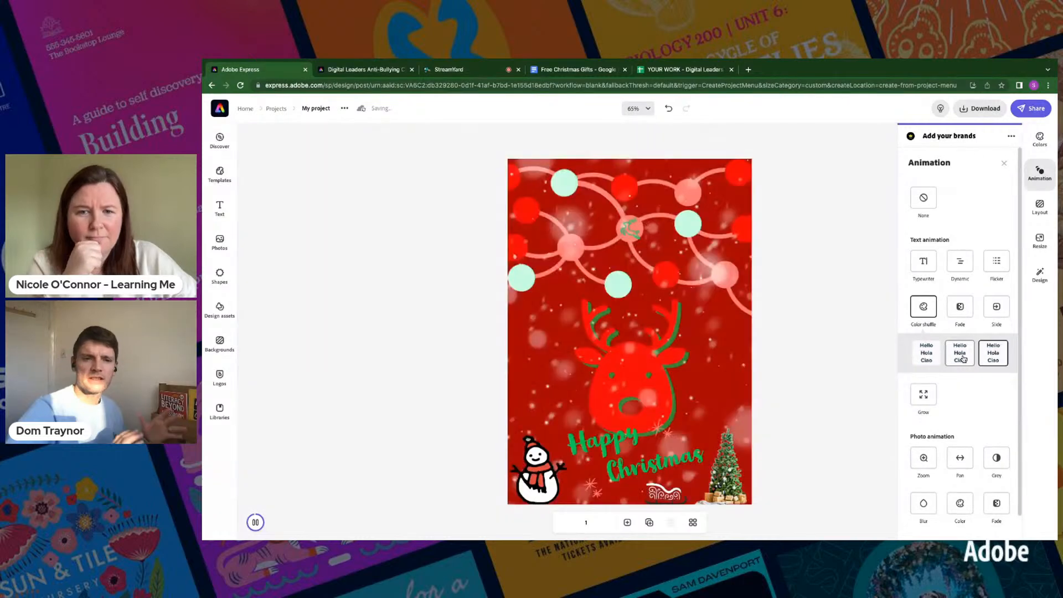
pyautogui.click(839, 270)
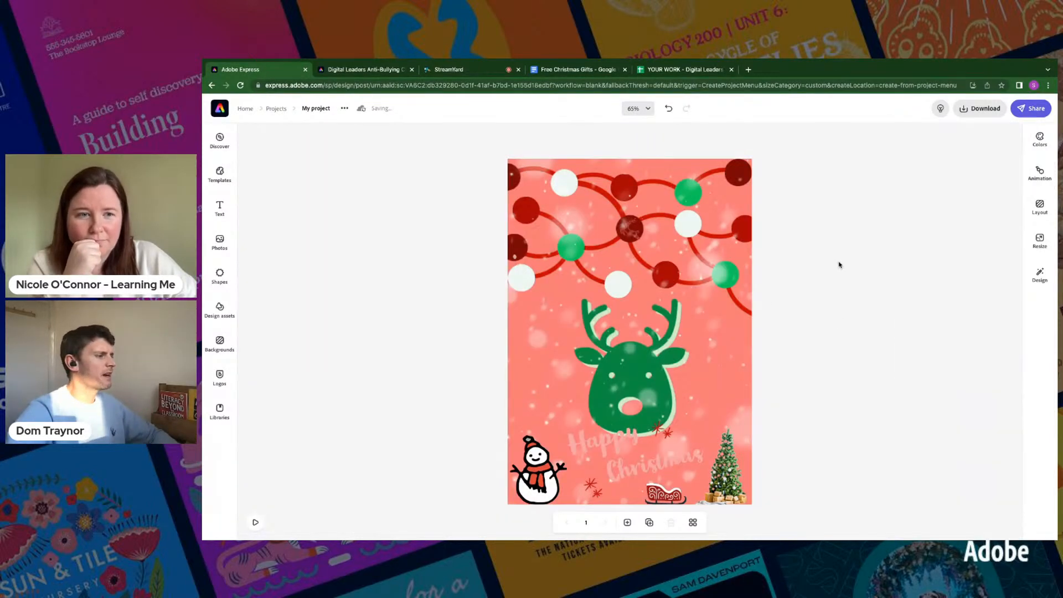
# - Undo the recent palette and shuffle changes back to the olive green and beige Christmas colours
pyautogui.click(670, 109)
pyautogui.click(670, 110)
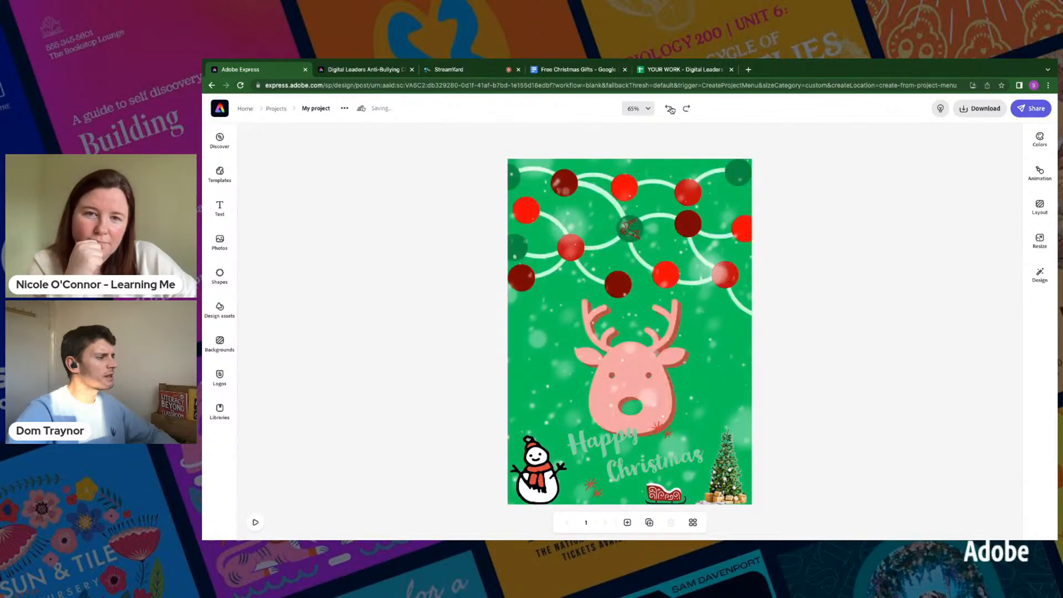
pyautogui.click(670, 110)
pyautogui.click(671, 110)
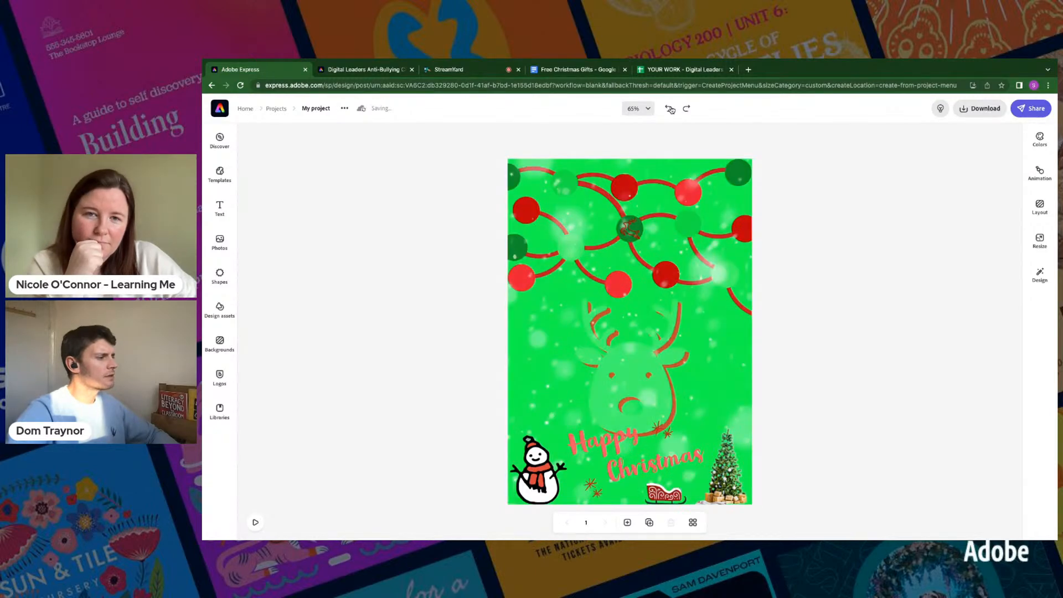
pyautogui.click(671, 110)
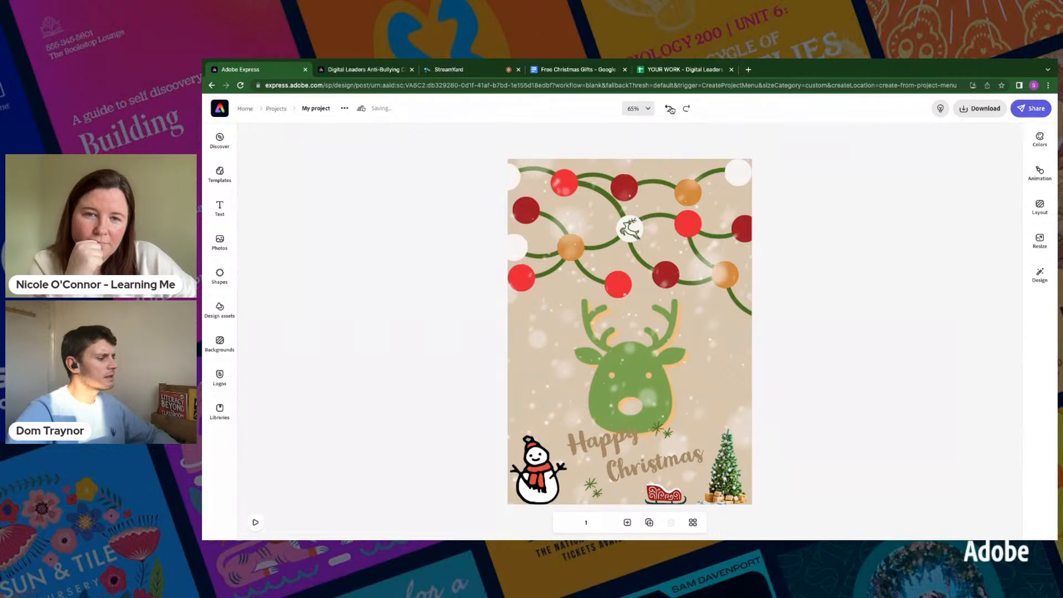
# - Undo one more colour change on the reindeer design
pyautogui.click(671, 109)
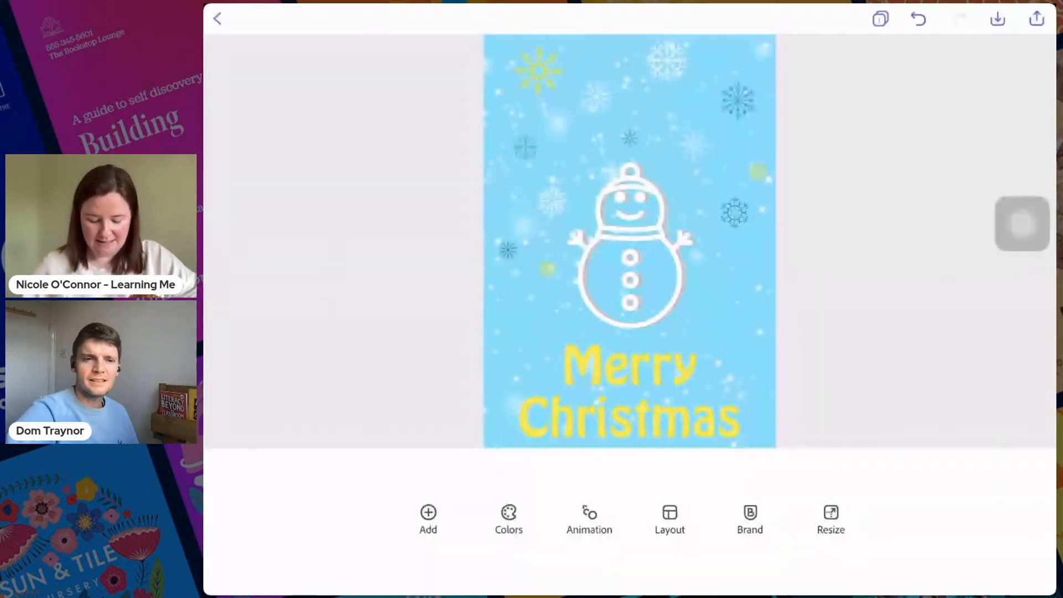
# - Switch to the snowman card on the iPad and search the stock photos for "presents snow"
pyautogui.moveTo(1022, 225); pyautogui.dragTo(441, 561)
pyautogui.click(428, 519)
pyautogui.click(442, 503)
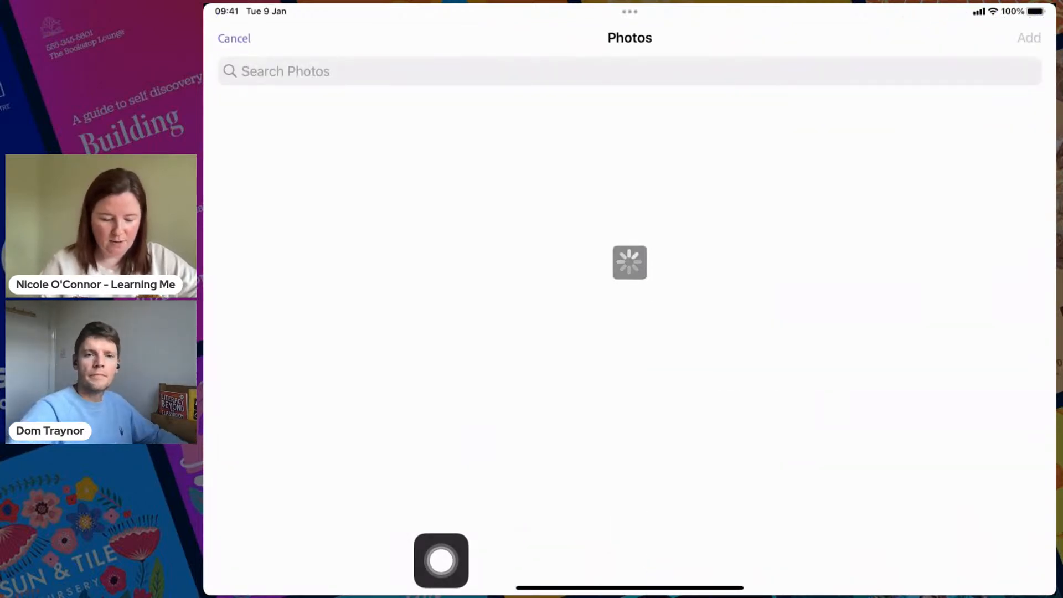
pyautogui.click(332, 71)
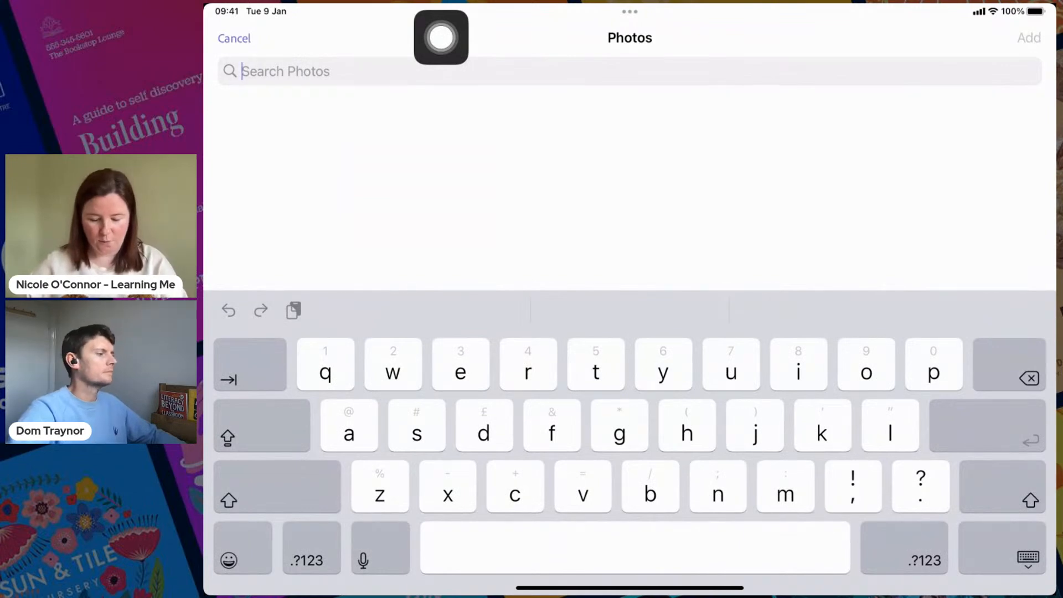
pyautogui.write('presents snow')
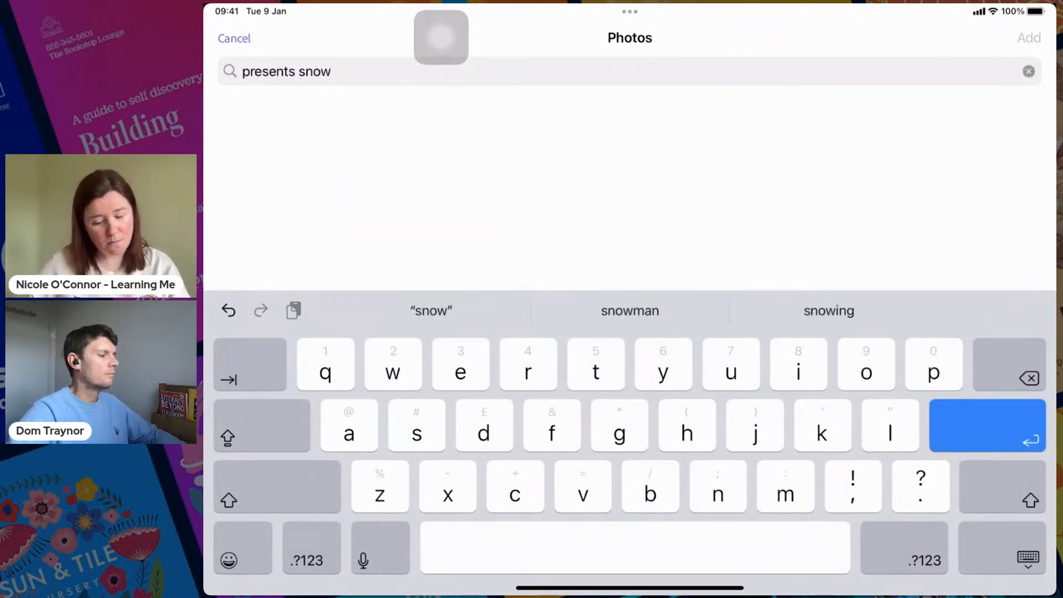
pyautogui.press('Return')
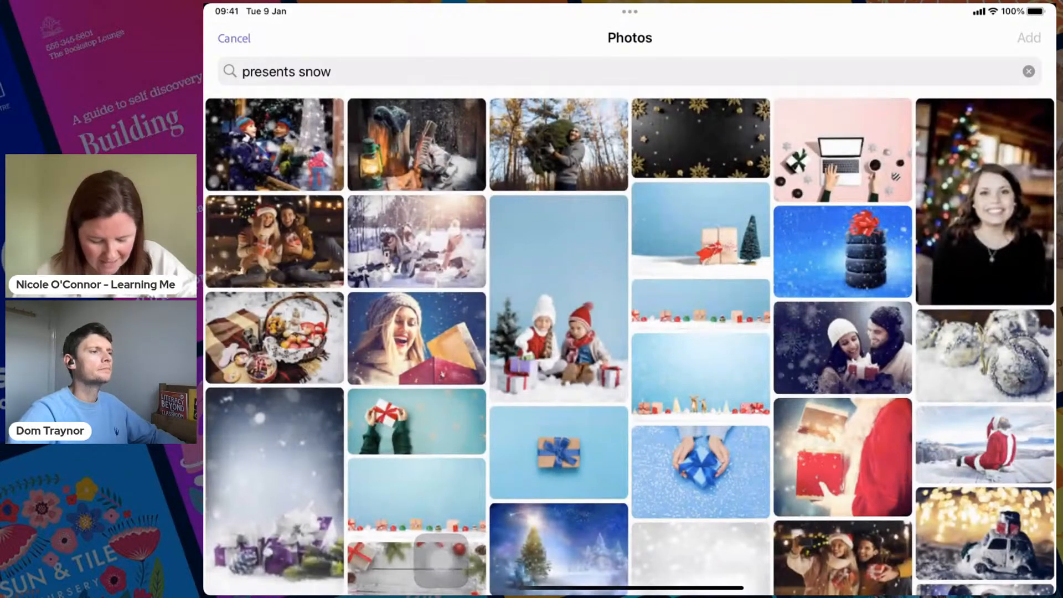
# - Select the toy vehicle loaded with presents and the red-nosed reindeer parcel from the photo results
pyautogui.scroll(-5, 440, 561)
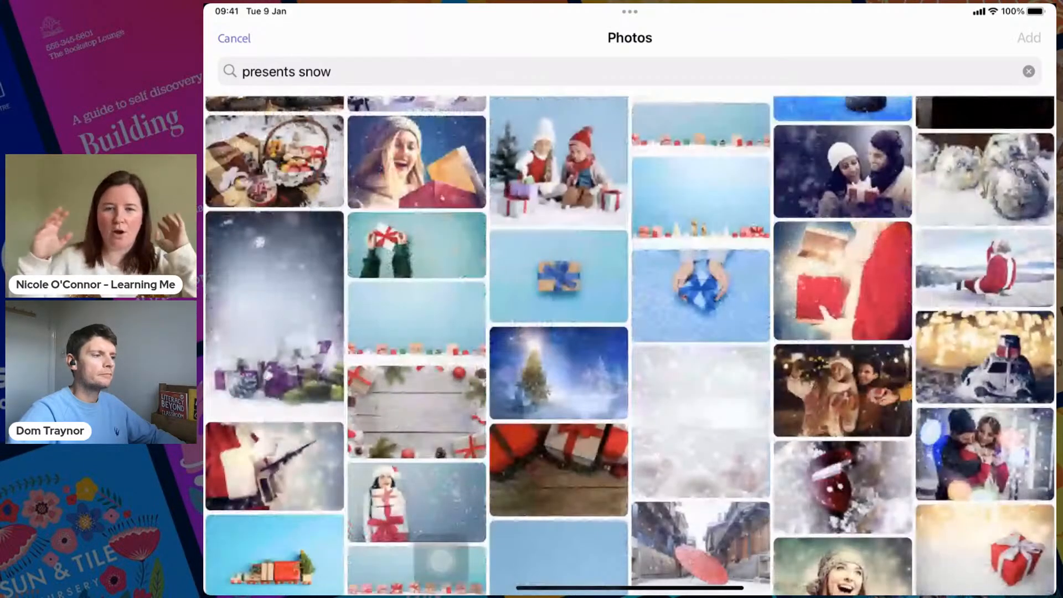
pyautogui.scroll(-6, 629, 346)
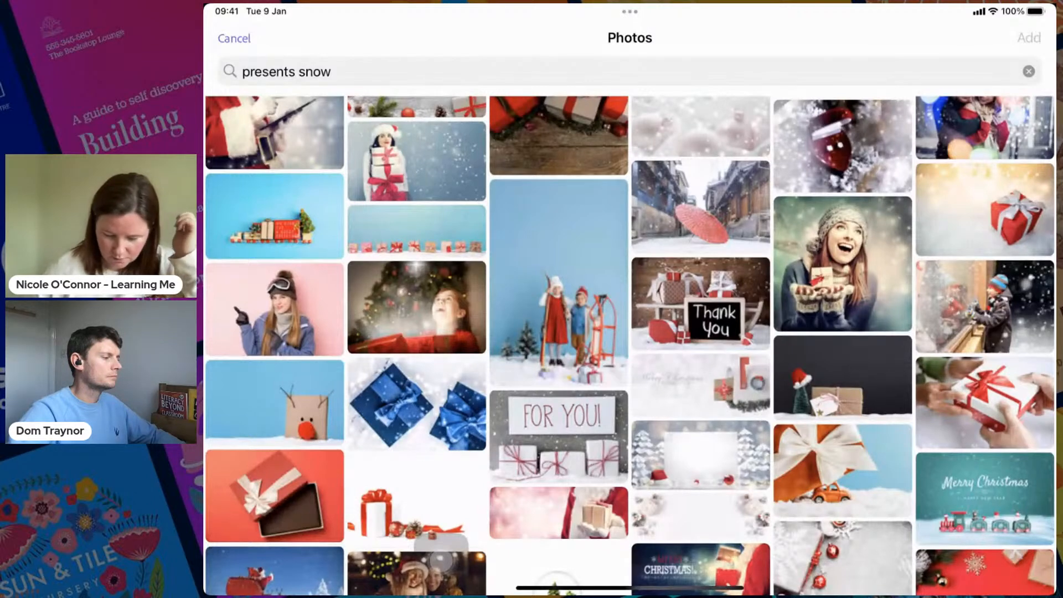
pyautogui.scroll(1, 630, 345)
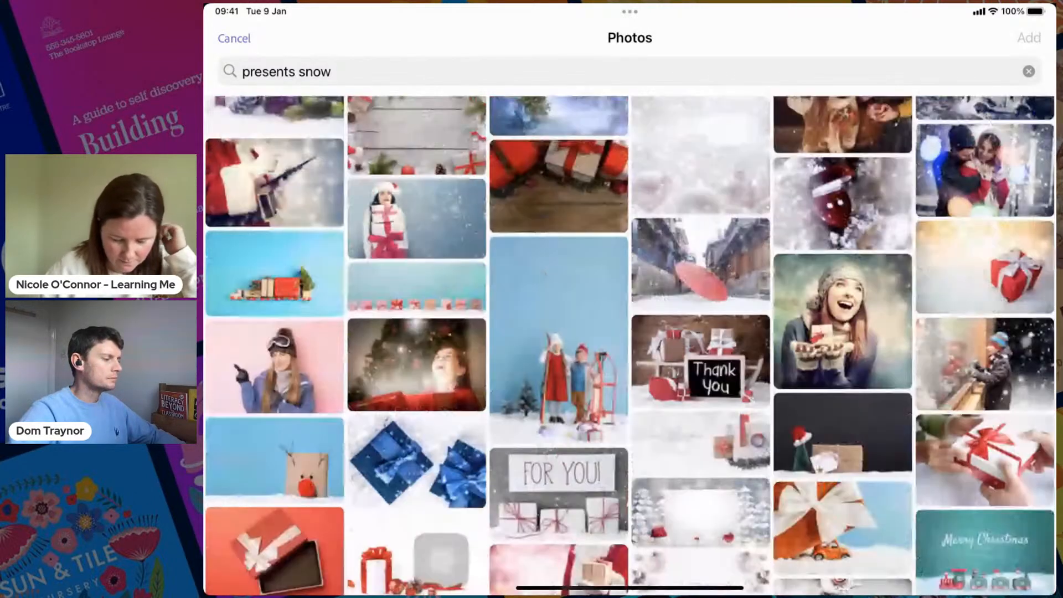
pyautogui.click(274, 283)
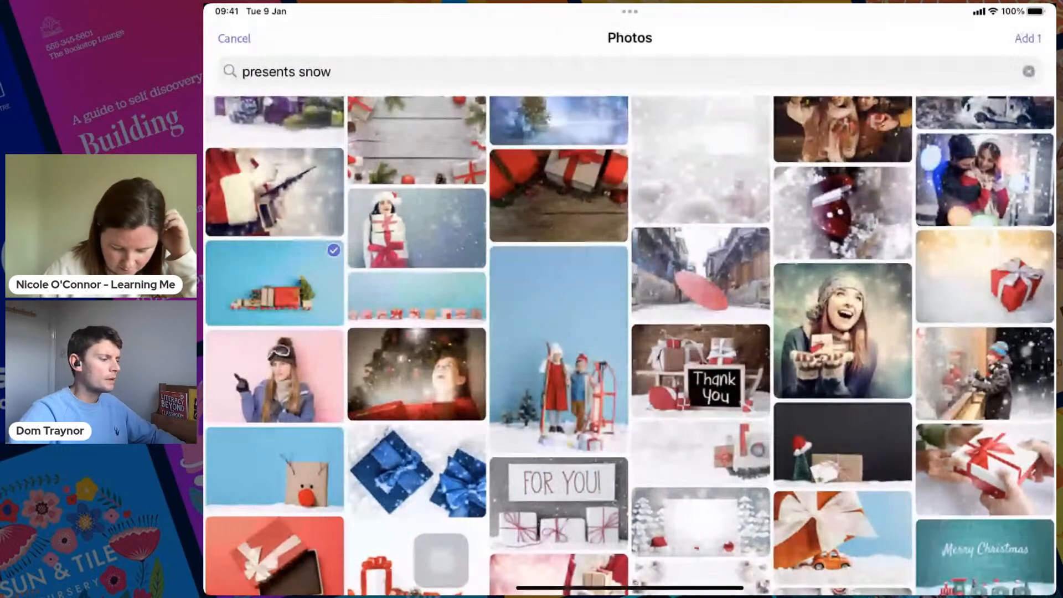
pyautogui.click(274, 468)
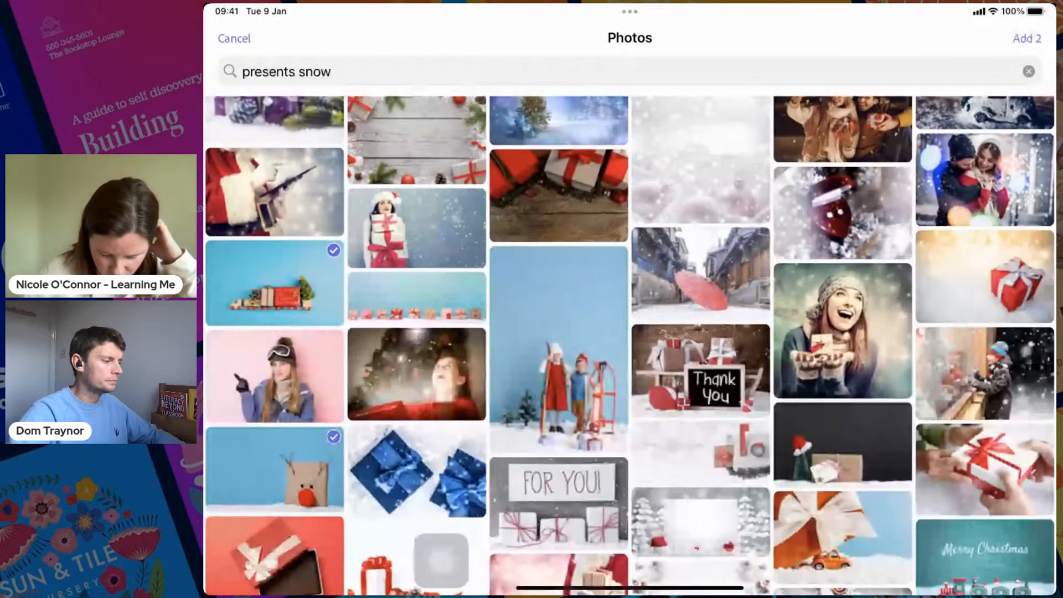
# - Browse the remaining "presents snow" photos for further suitable images
pyautogui.scroll(-2, 630, 345)
pyautogui.scroll(-4, 630, 345)
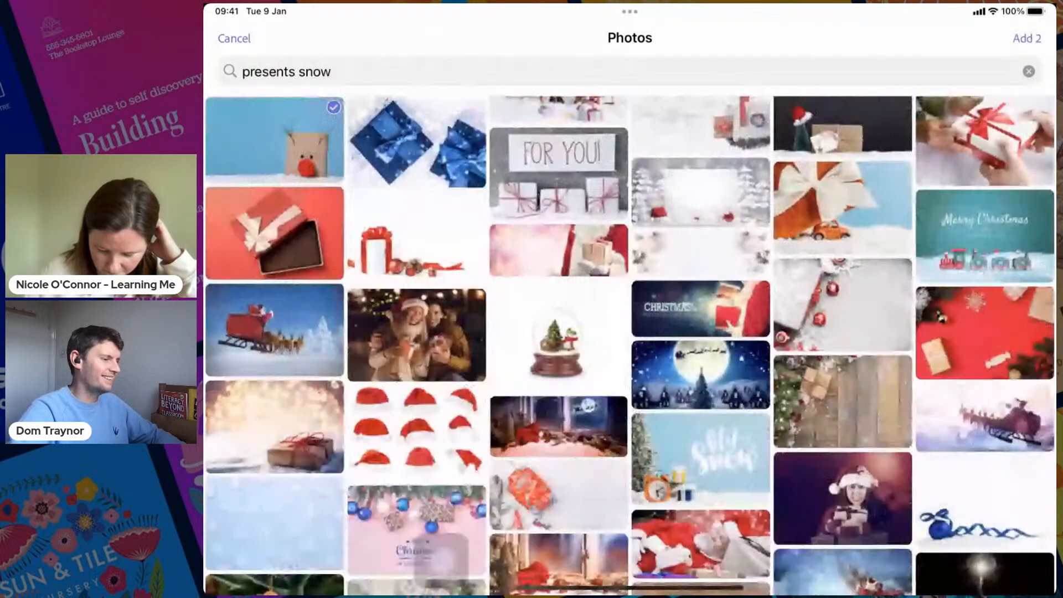
pyautogui.scroll(-2, 630, 345)
pyautogui.scroll(-3, 630, 345)
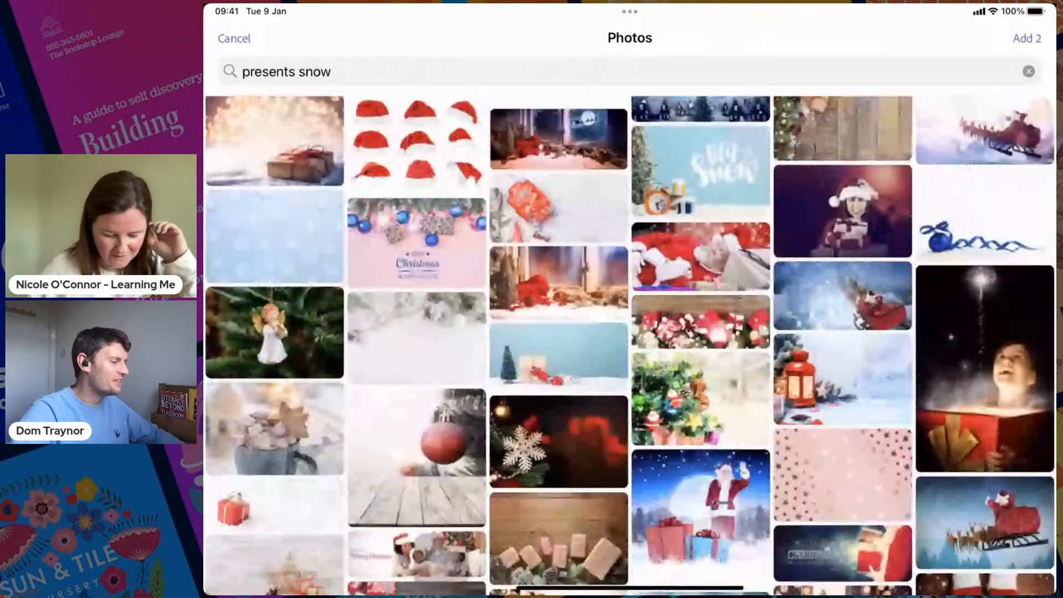
pyautogui.scroll(5, 630, 345)
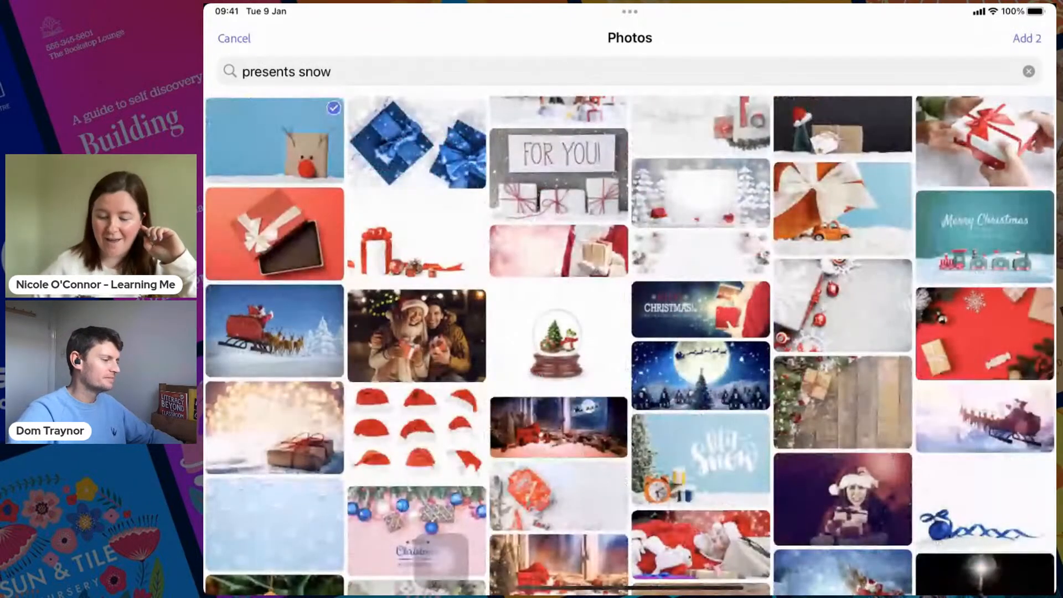
pyautogui.scroll(5, 630, 346)
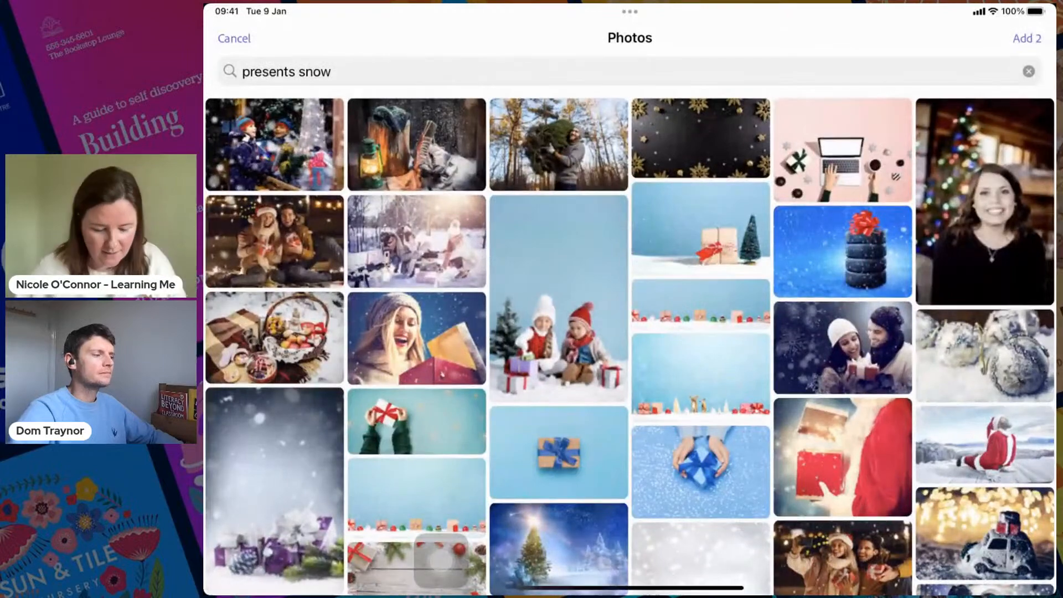
# - Replace the photo search with "empty snowglobe"
pyautogui.click(1028, 70)
pyautogui.write('sno')
pyautogui.press('BackSpace')
pyautogui.press('BackSpace')
pyautogui.press('BackSpace')
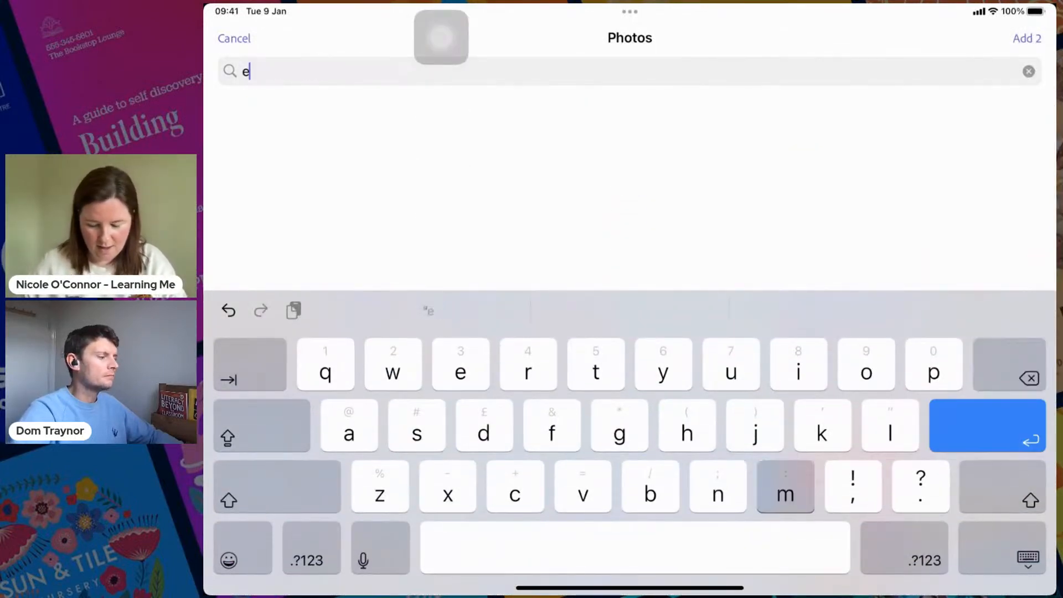
pyautogui.write('empty ')
pyautogui.write('snowglo')
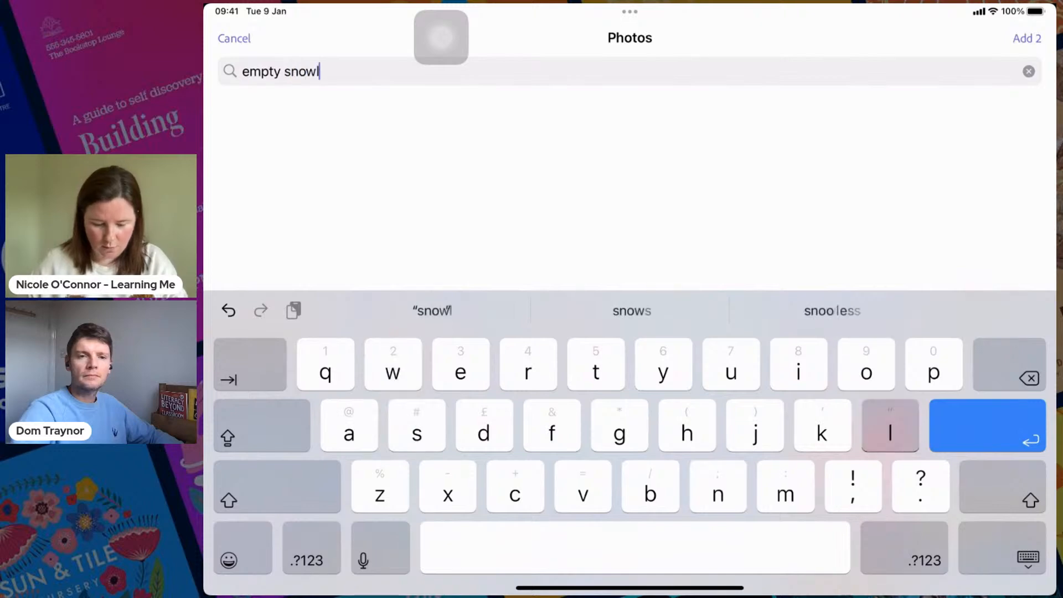
pyautogui.write('be')
pyautogui.press('Return')
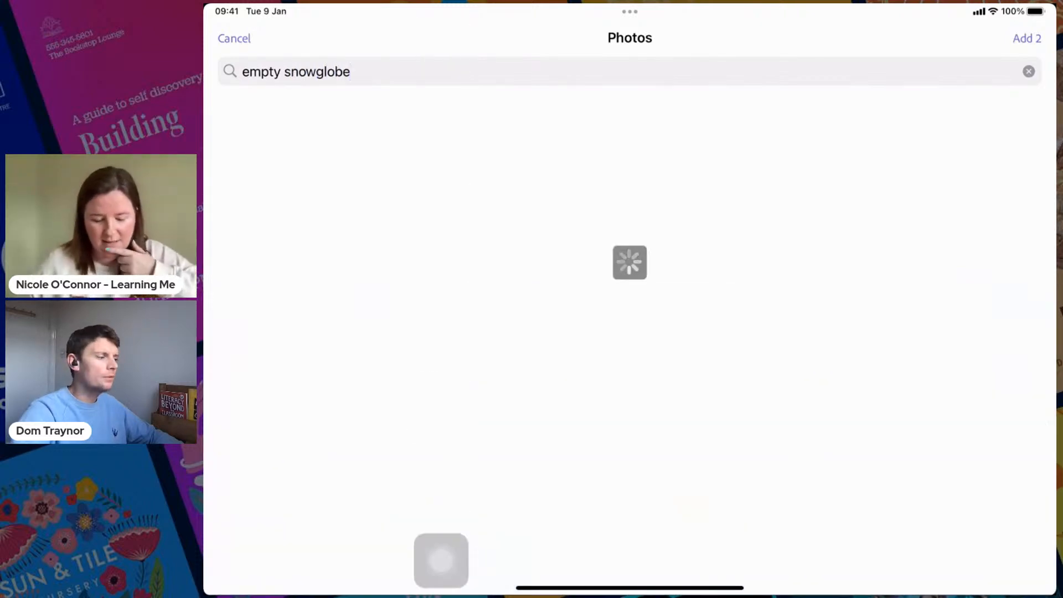
# - Select the empty snow globe photo and add all three chosen photos to the page as freely movable images
pyautogui.click(275, 180)
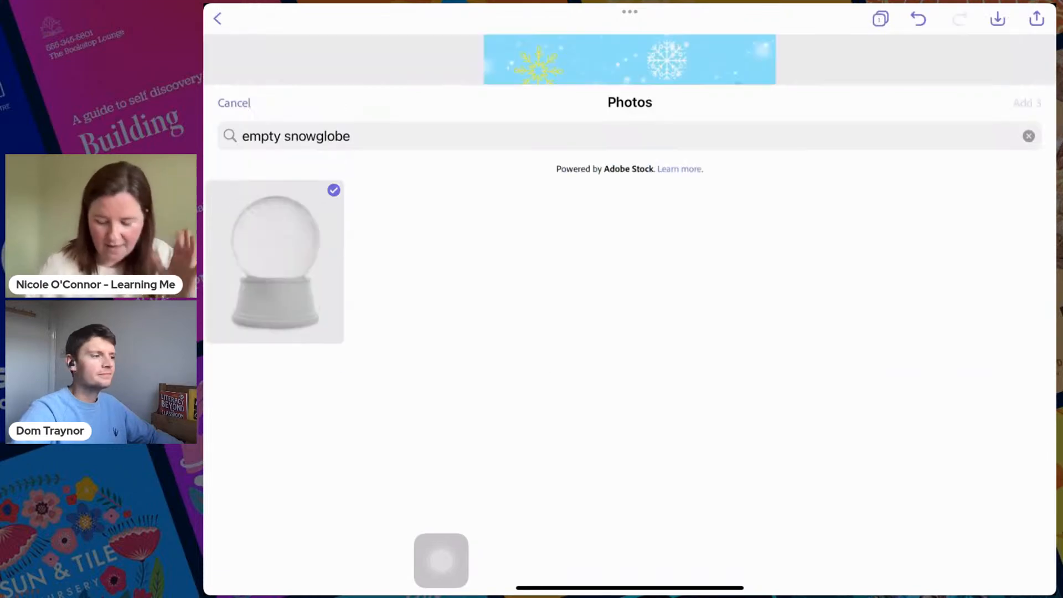
pyautogui.click(1023, 38)
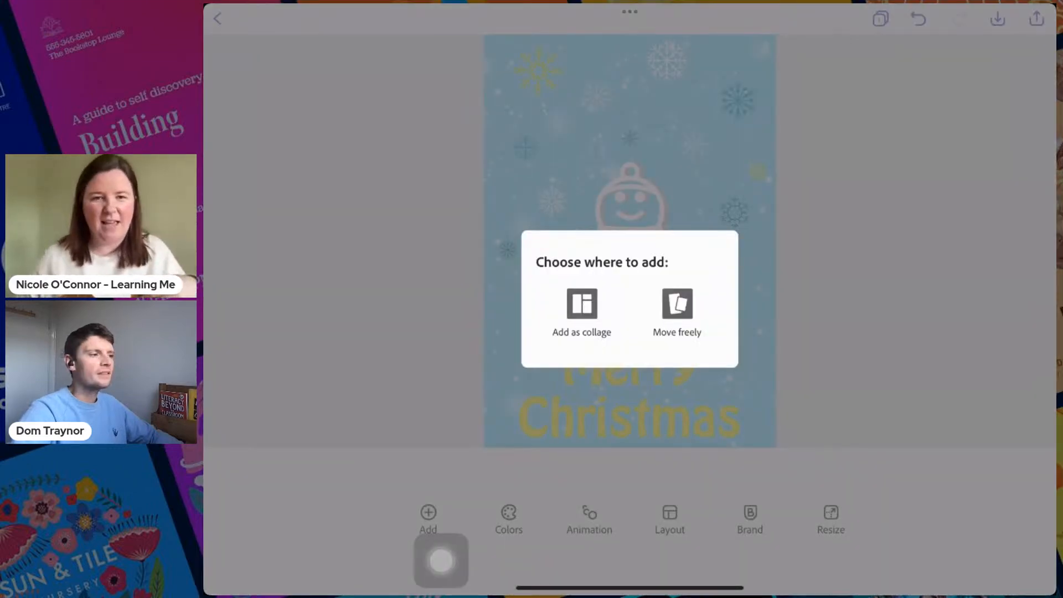
pyautogui.click(677, 310)
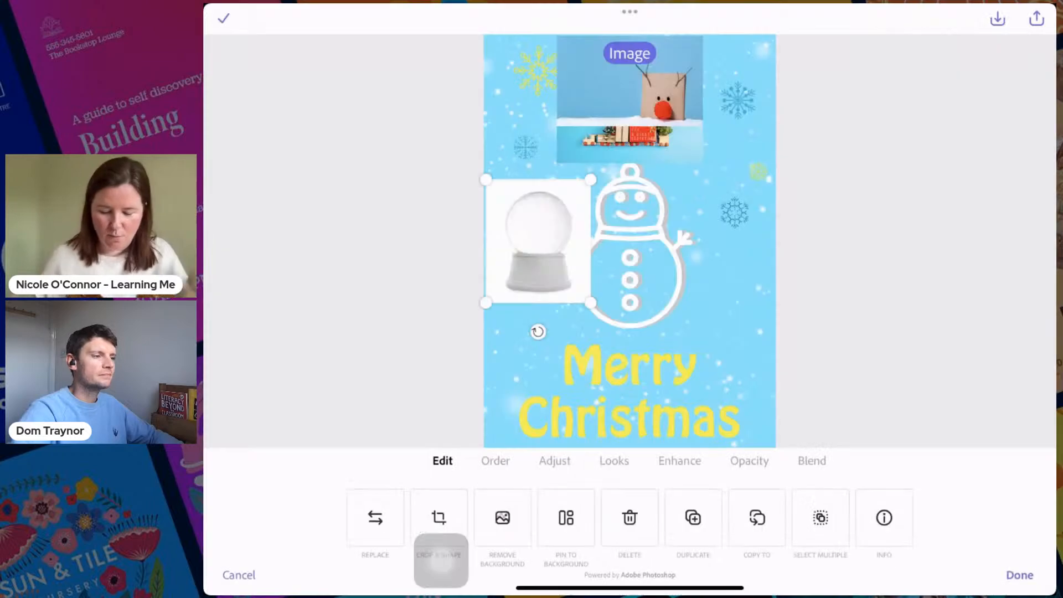
# - Move the snow globe photo over the snowman and remove its background
pyautogui.click(629, 100)
pyautogui.click(538, 241)
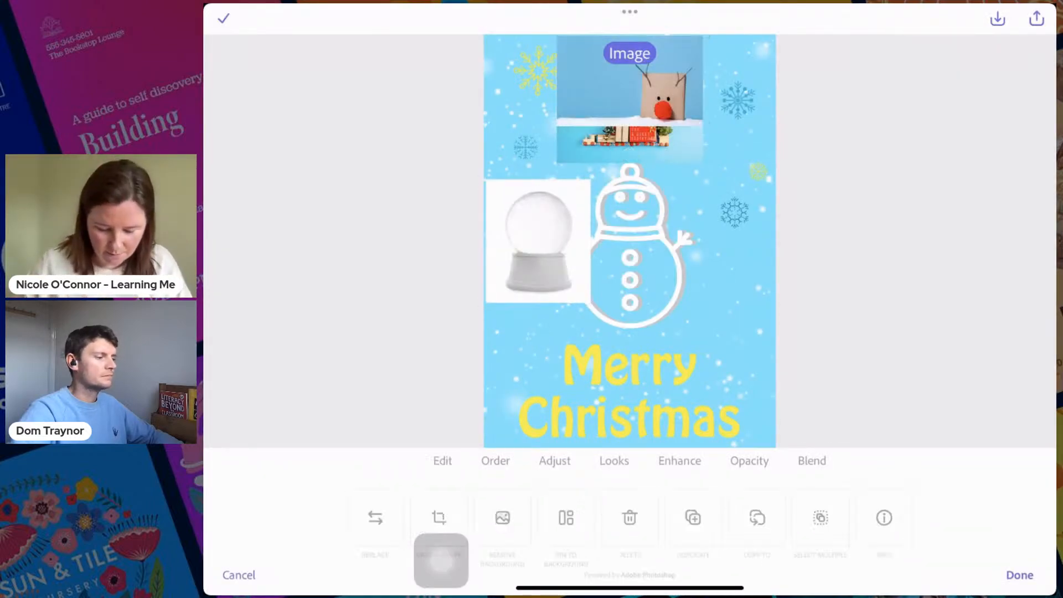
pyautogui.moveTo(538, 241); pyautogui.dragTo(623, 266)
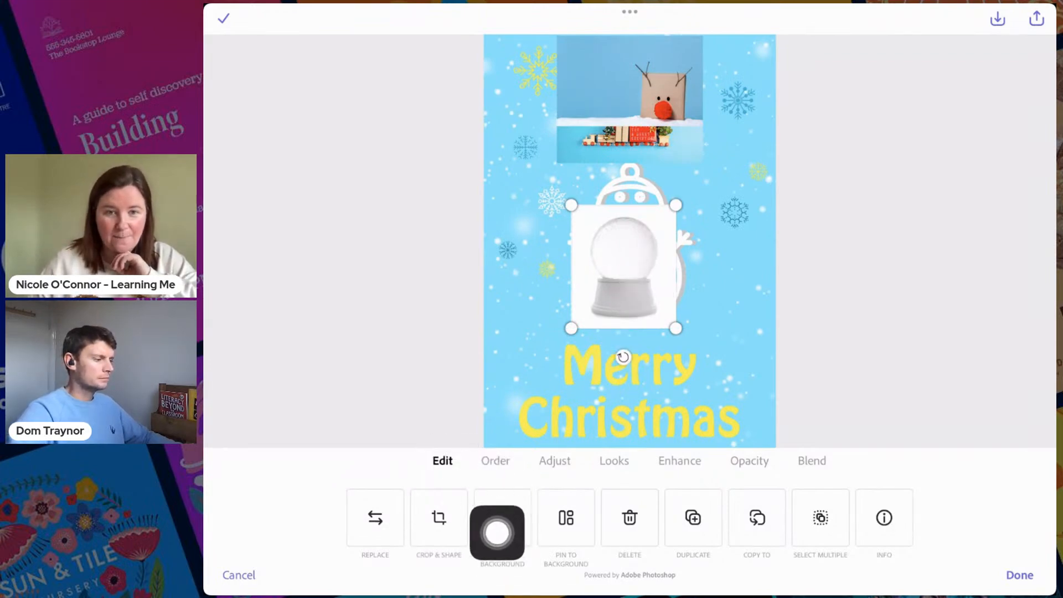
pyautogui.moveTo(405, 524); pyautogui.dragTo(237, 536)
pyautogui.click(503, 518)
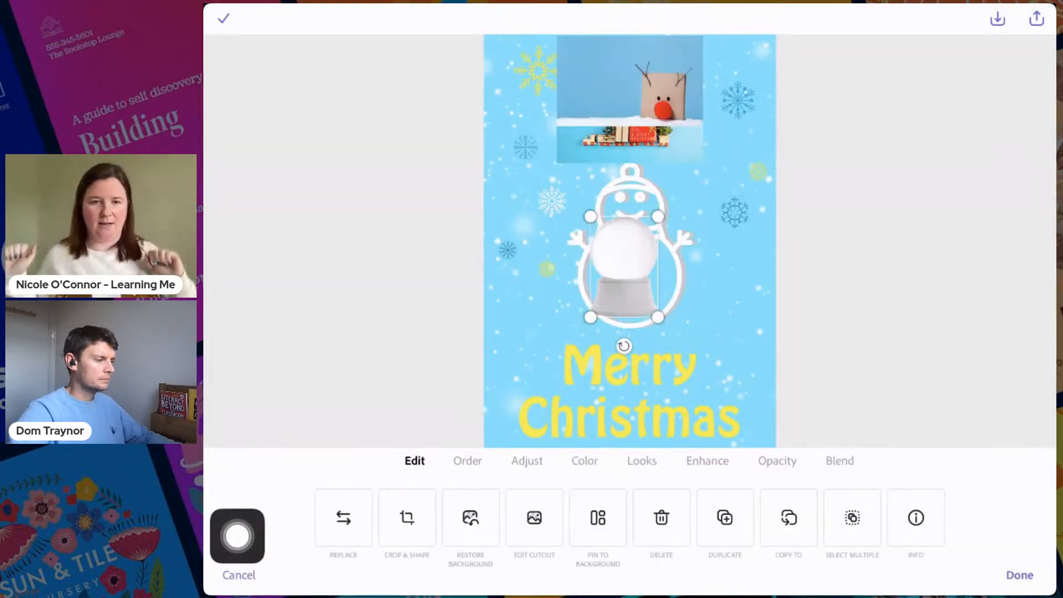
# - Enlarge the snow globe cutout to cover the snowman and the greeting, and centre it across the page
pyautogui.moveTo(624, 267); pyautogui.dragTo(577, 247)
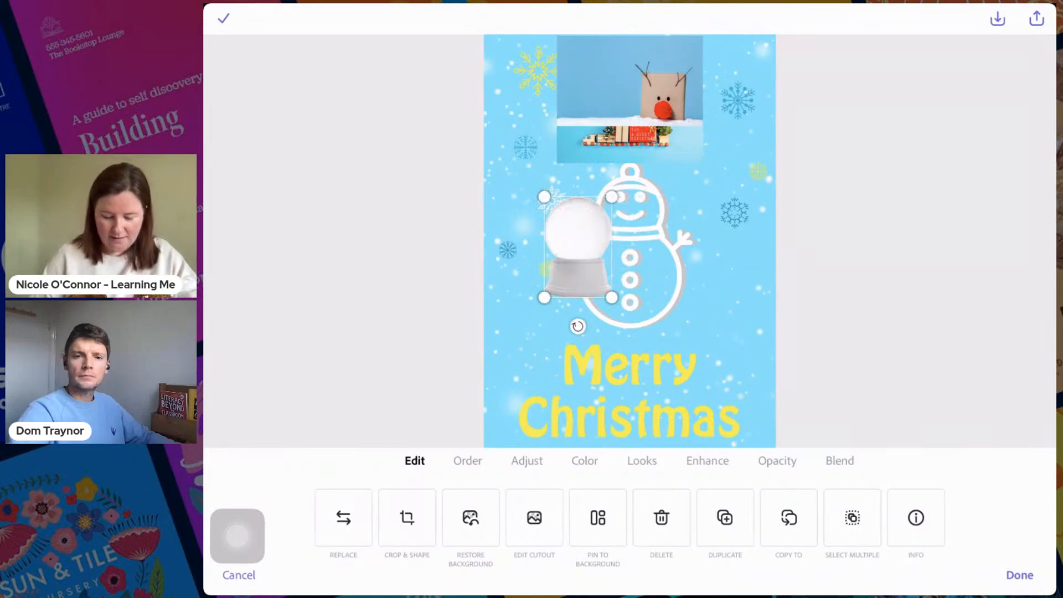
pyautogui.moveTo(611, 297); pyautogui.dragTo(712, 443)
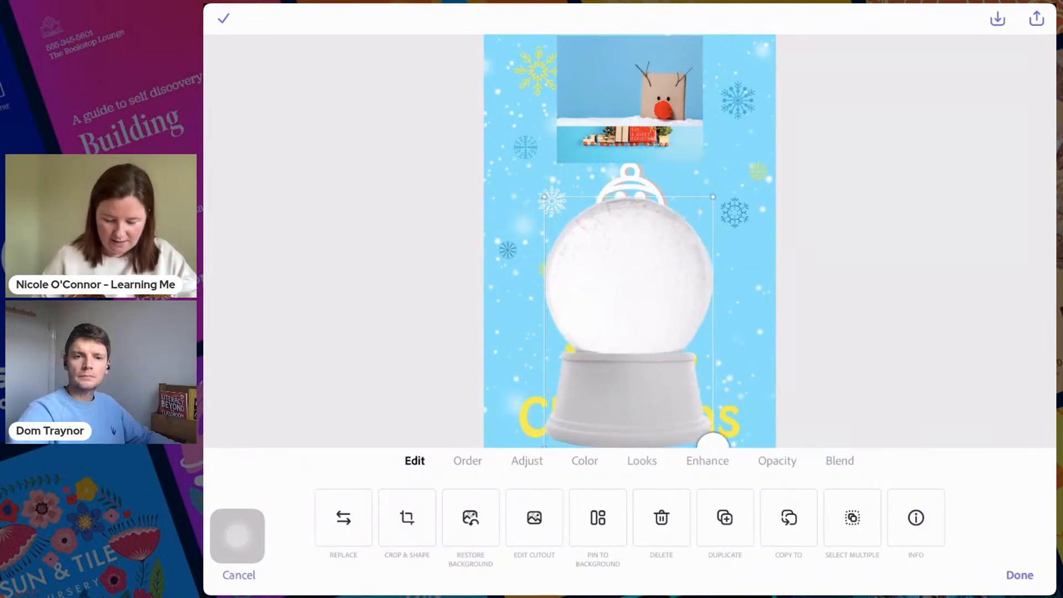
pyautogui.moveTo(629, 310); pyautogui.dragTo(611, 261)
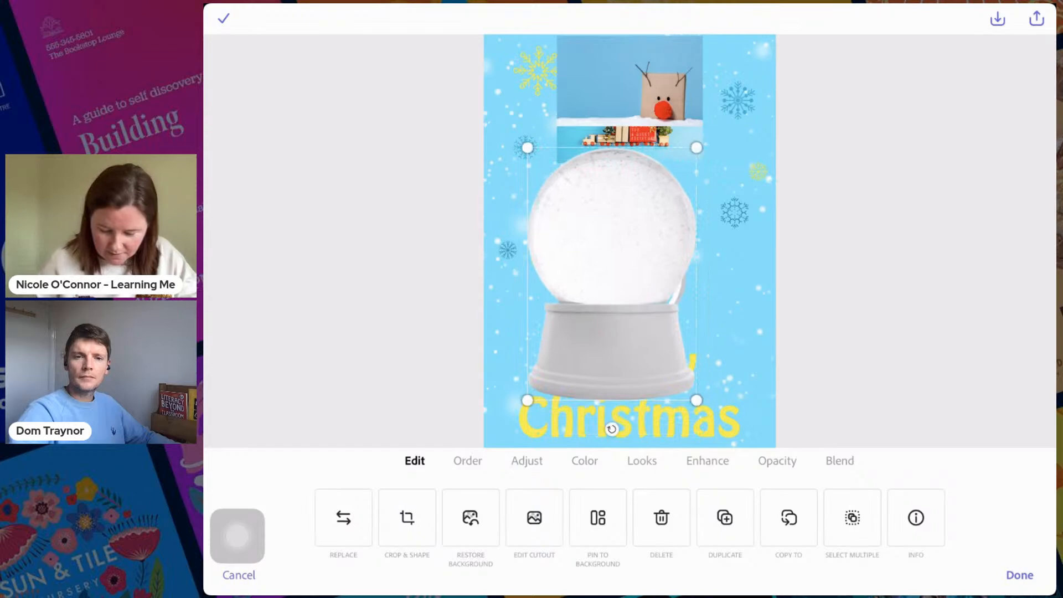
pyautogui.moveTo(697, 399); pyautogui.dragTo(728, 447)
pyautogui.moveTo(628, 297); pyautogui.dragTo(630, 296)
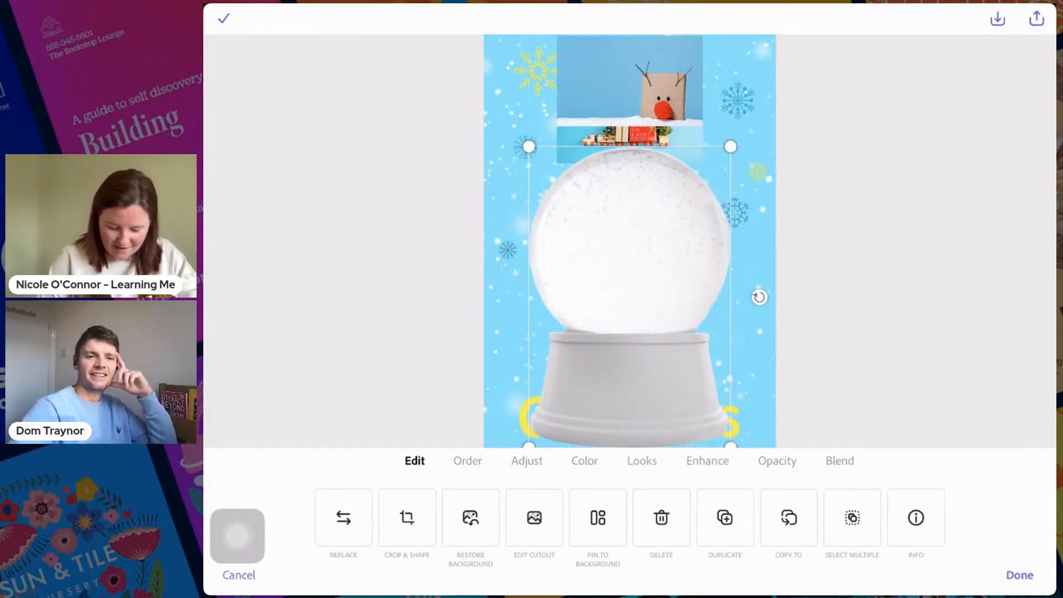
# - Send the snow globe behind the snowman and the Merry Christmas text
pyautogui.moveTo(483, 498); pyautogui.dragTo(279, 481)
pyautogui.click(468, 461)
pyautogui.moveTo(807, 517); pyautogui.dragTo(455, 517)
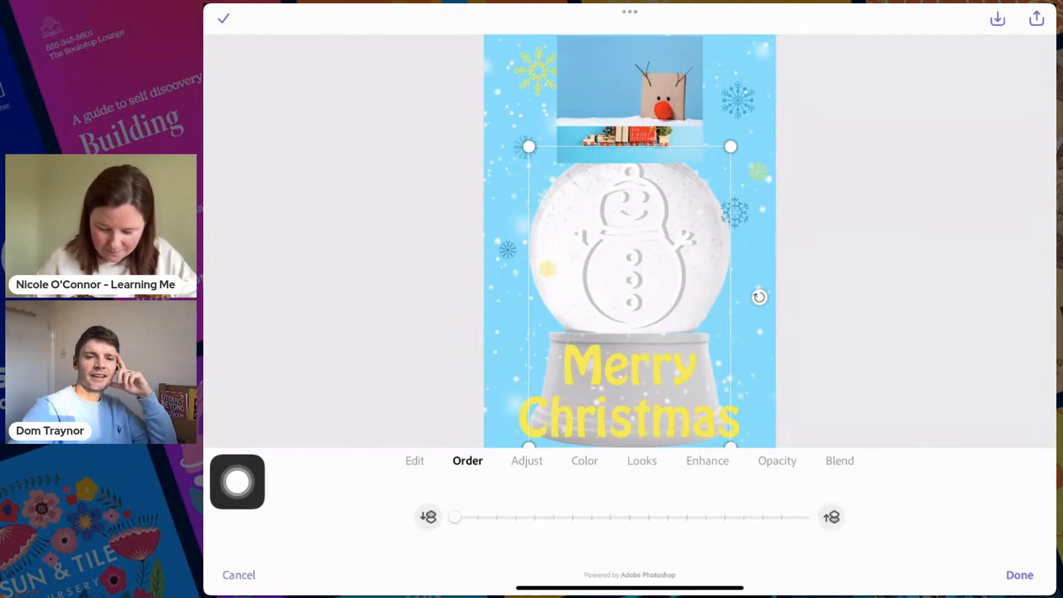
# - Shrink the Merry Christmas text to fit the snow globe's base and centre it there
pyautogui.click(629, 387)
pyautogui.moveTo(739, 342); pyautogui.dragTo(676, 371)
pyautogui.moveTo(597, 404); pyautogui.dragTo(630, 384)
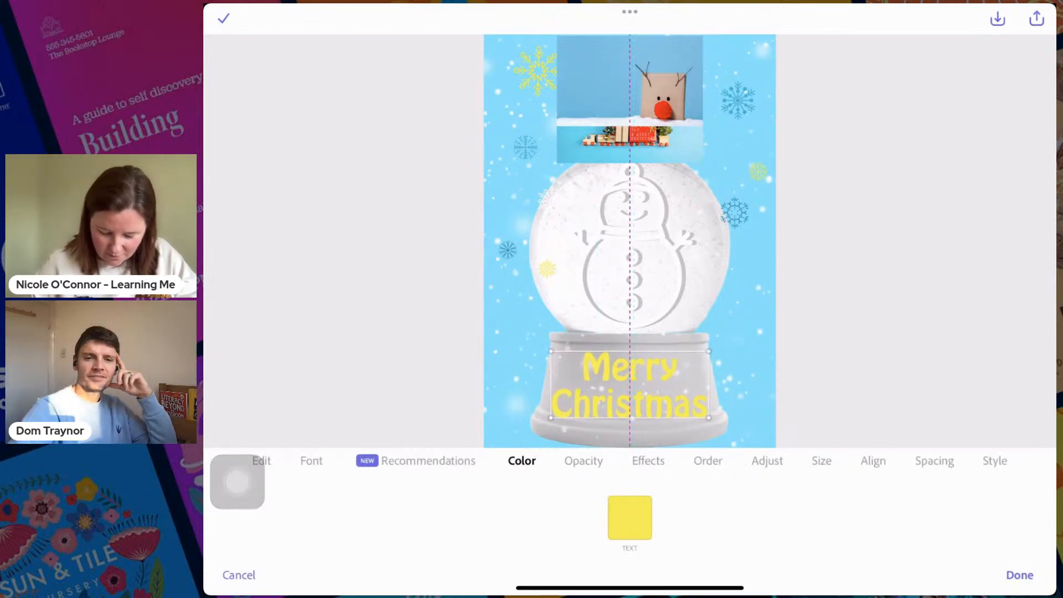
pyautogui.click(634, 246)
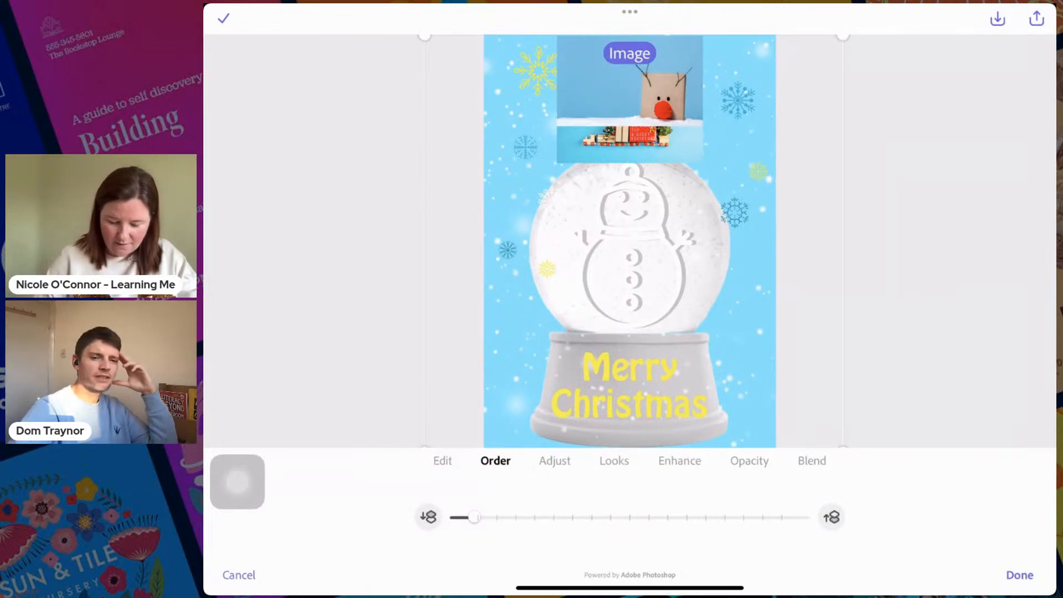
pyautogui.click(630, 385)
pyautogui.moveTo(630, 385); pyautogui.dragTo(630, 379)
# - Recolour the snowman shape light blue, trying the next brighter blue before returning to the light one
pyautogui.click(632, 249)
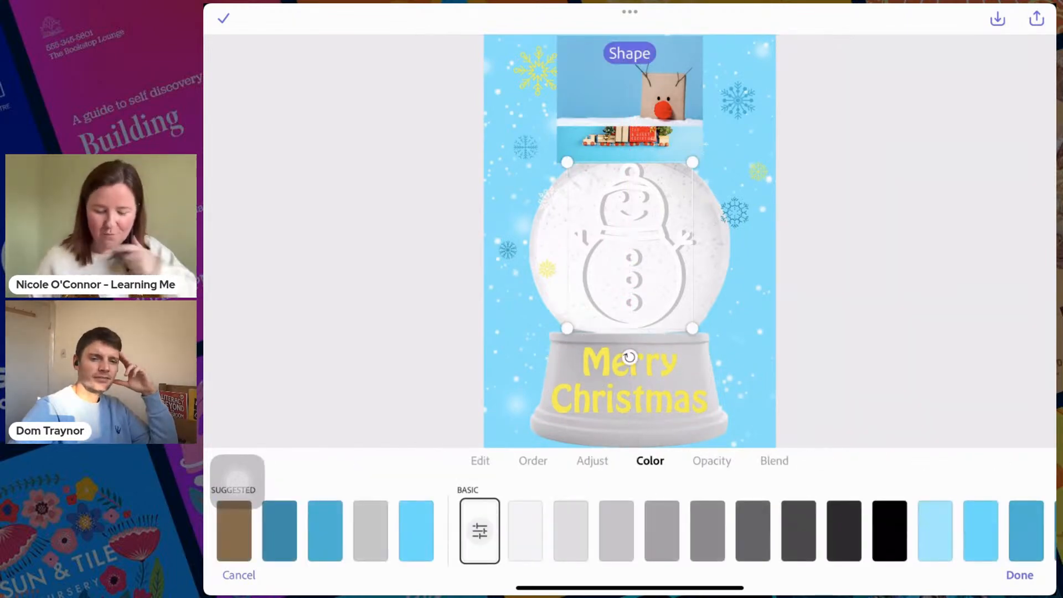
pyautogui.click(935, 531)
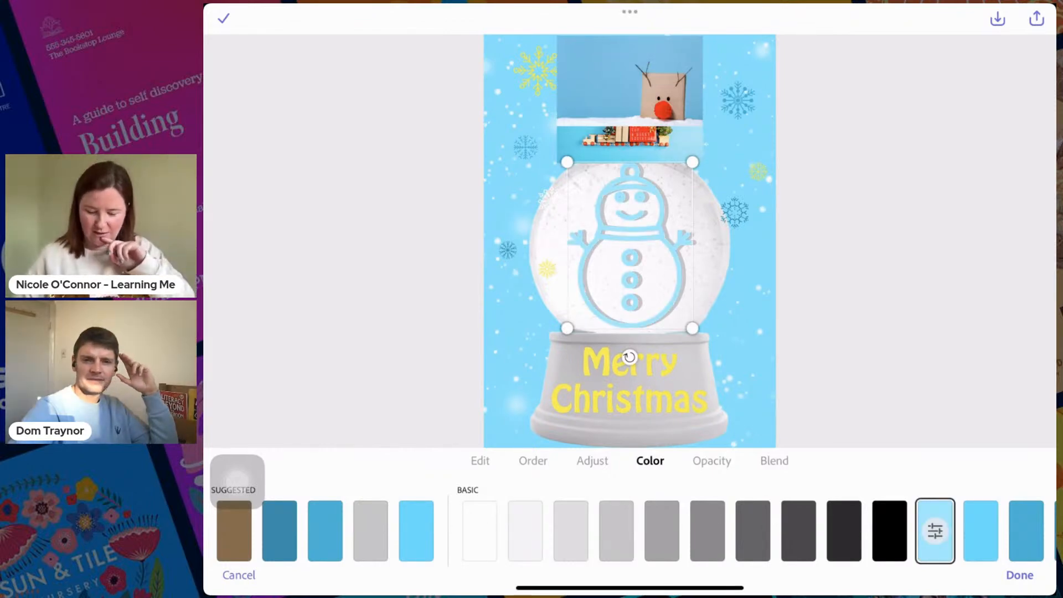
pyautogui.click(981, 531)
pyautogui.click(935, 531)
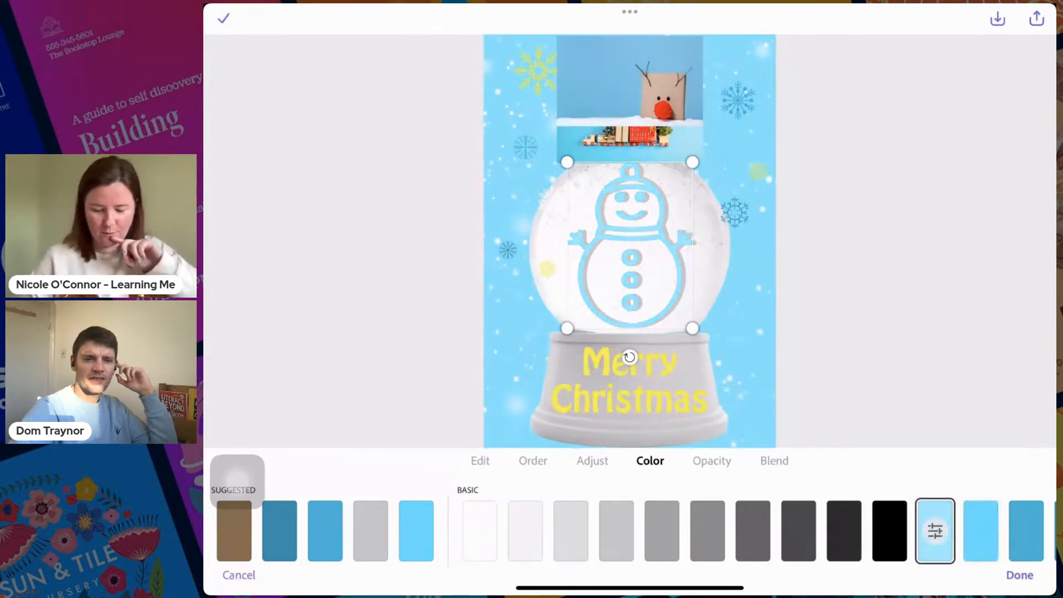
# - Remove the background from the red-nosed reindeer parcel photo
pyautogui.click(630, 81)
pyautogui.click(442, 461)
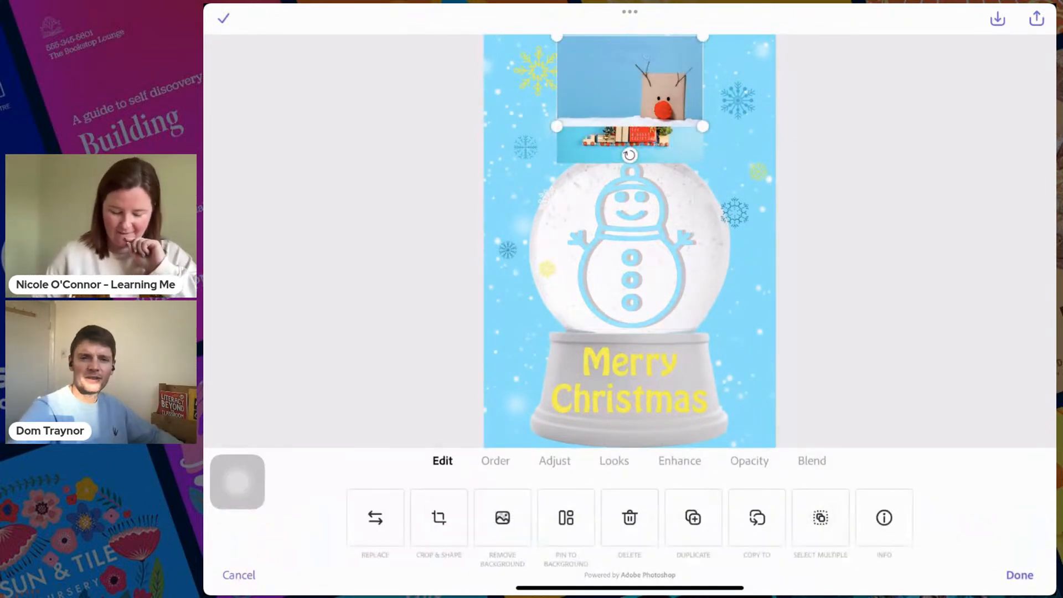
pyautogui.click(502, 518)
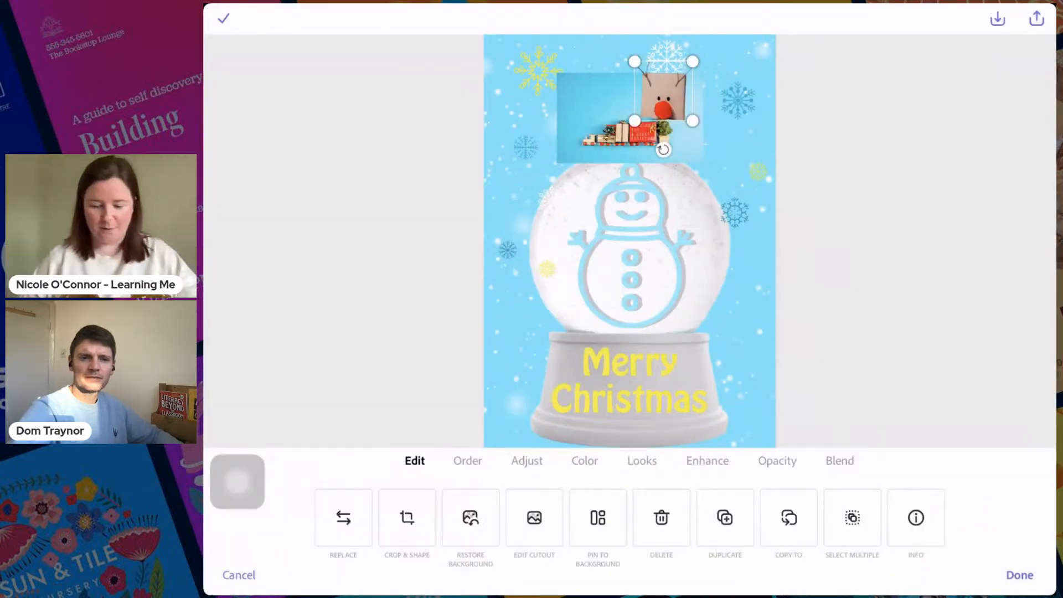
# - Delete the reindeer parcel cutout and the toy train photo from the snow globe card
pyautogui.moveTo(663, 91); pyautogui.dragTo(746, 402)
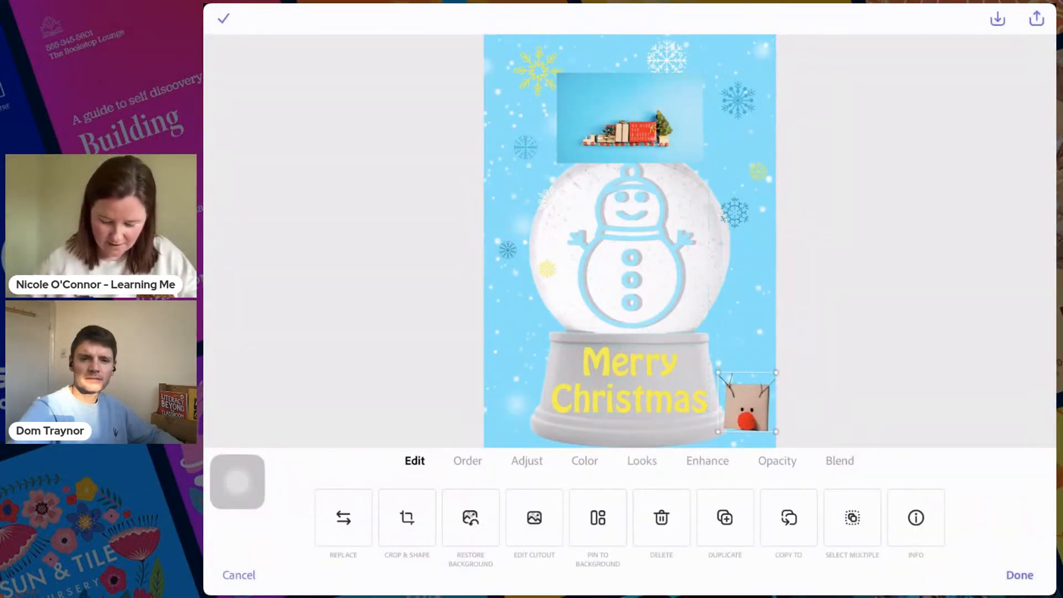
pyautogui.click(661, 518)
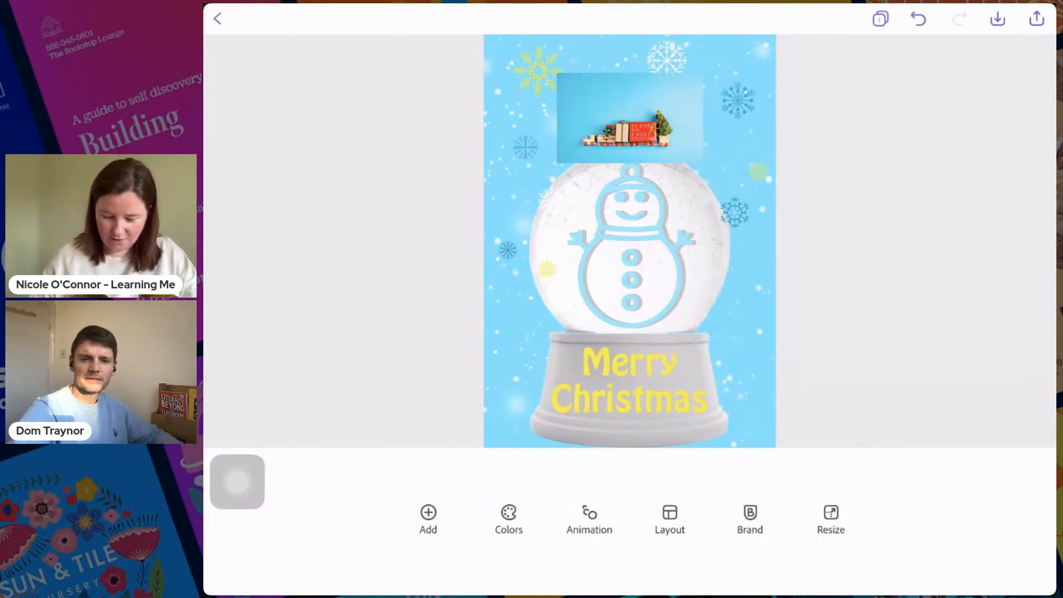
pyautogui.click(630, 118)
pyautogui.click(630, 518)
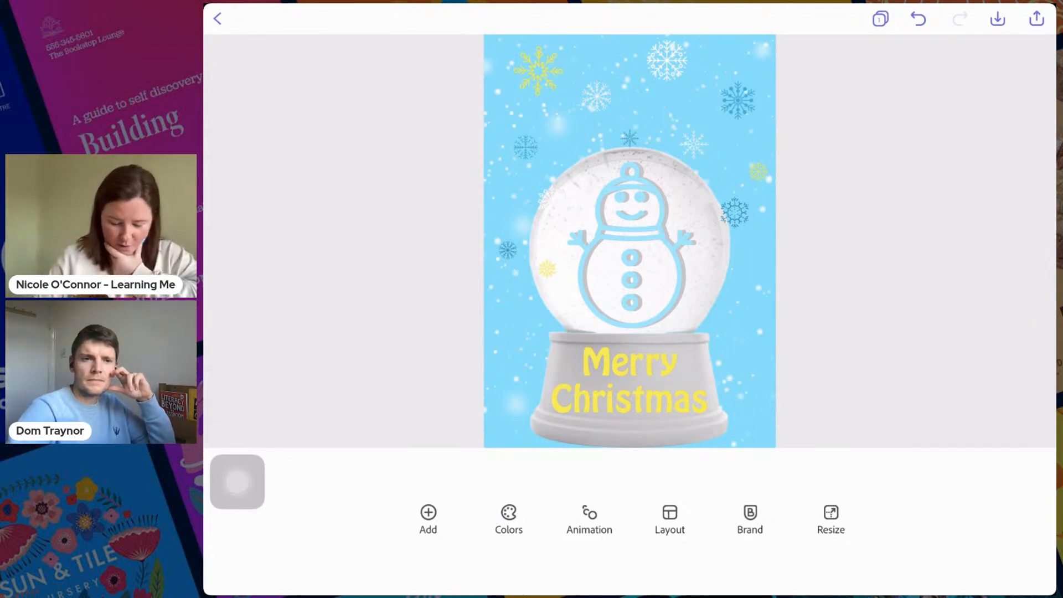
# - Look through the text and photo animation presets and check which edit options the large white snowflake offers
pyautogui.click(589, 518)
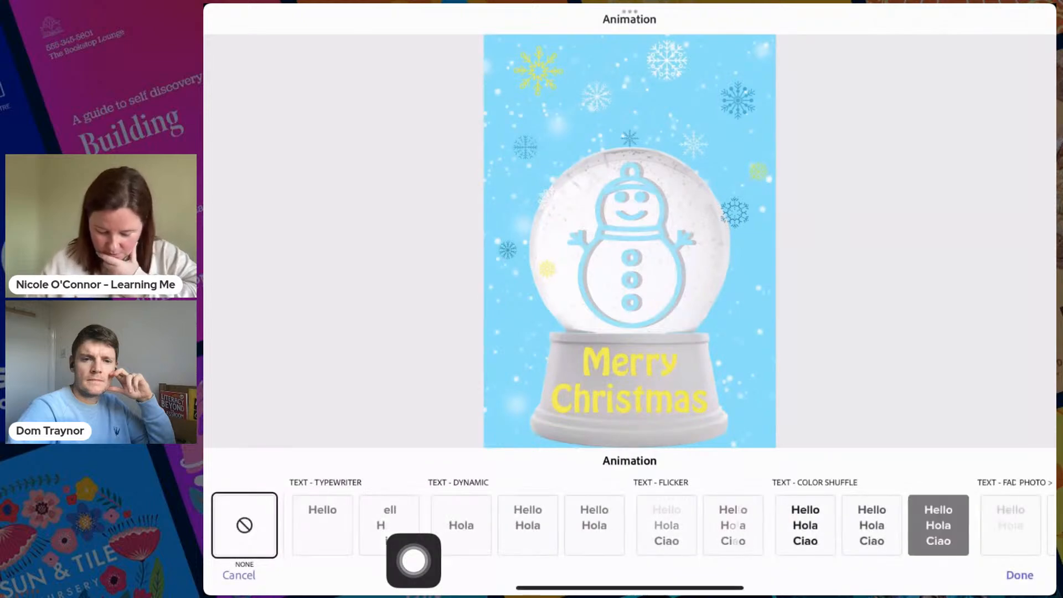
pyautogui.hscroll(6, 630, 525)
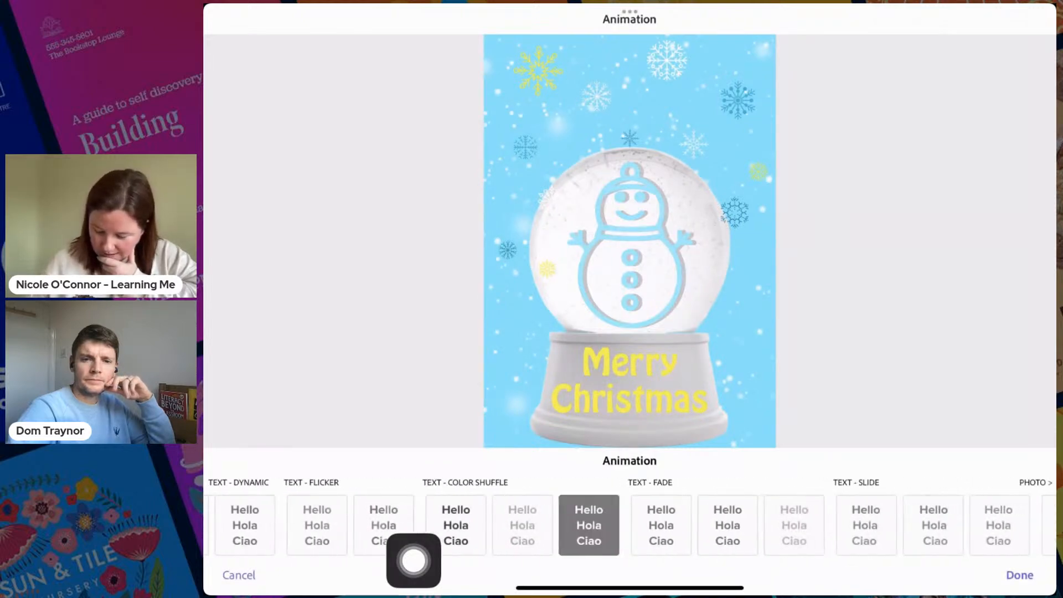
pyautogui.hscroll(8, 630, 525)
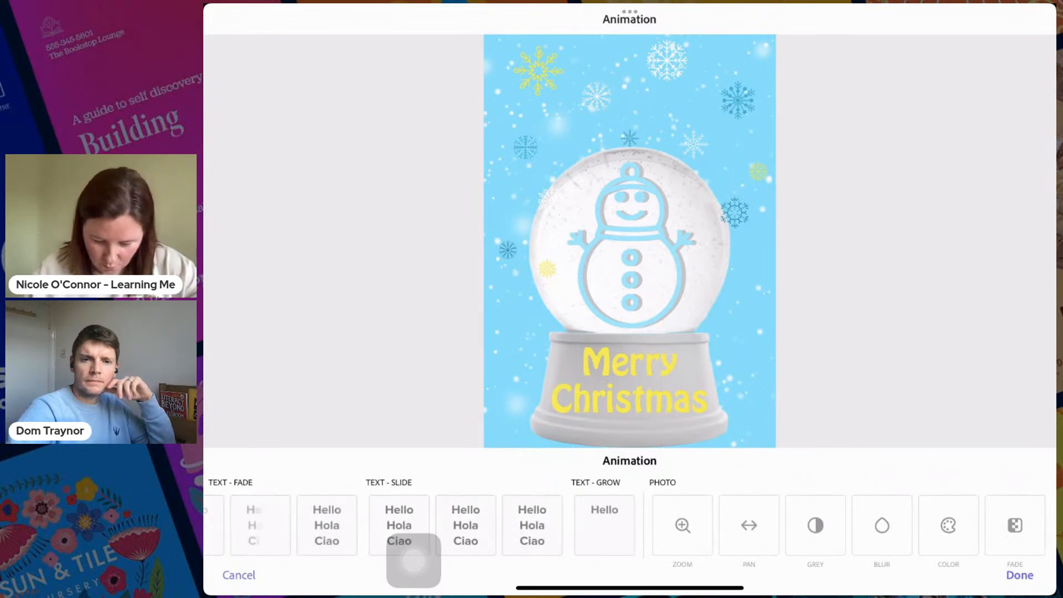
pyautogui.click(1019, 575)
pyautogui.click(667, 61)
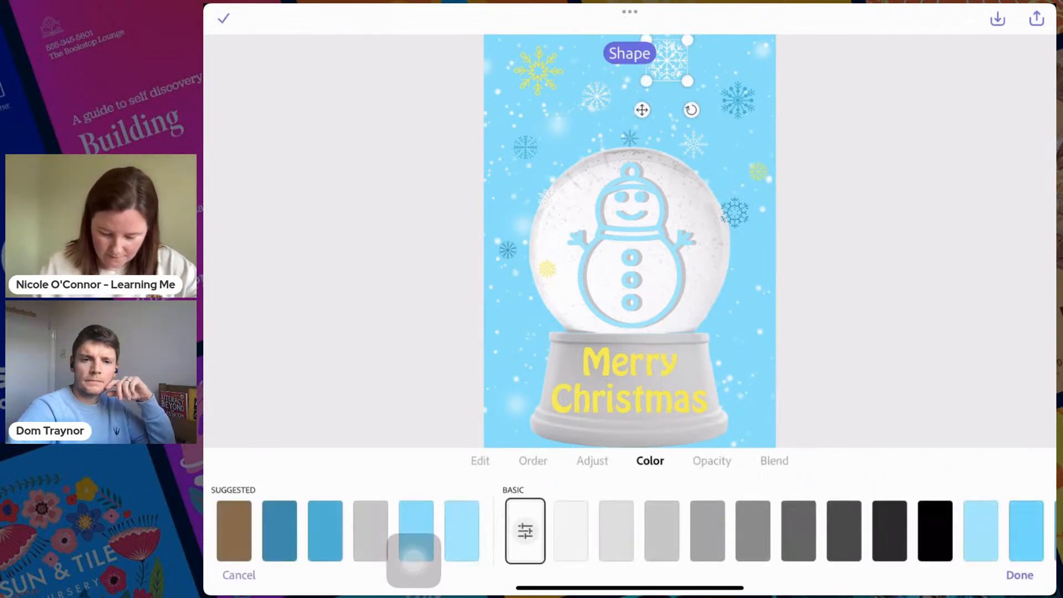
pyautogui.click(532, 460)
pyautogui.click(480, 460)
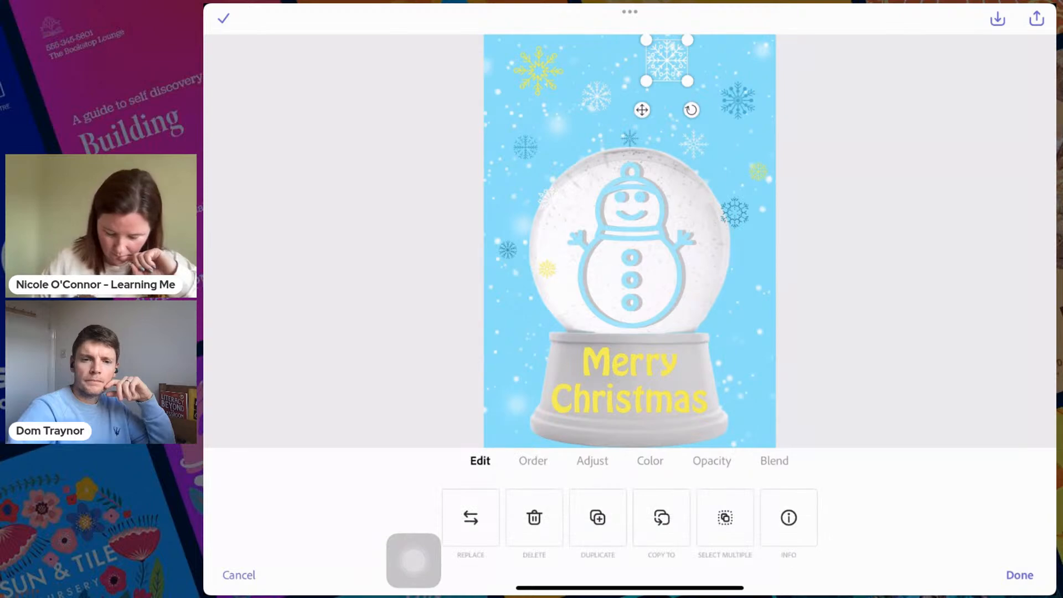
pyautogui.click(1019, 575)
# - Try the first Typewriter text animation on the Merry Christmas text
pyautogui.click(588, 511)
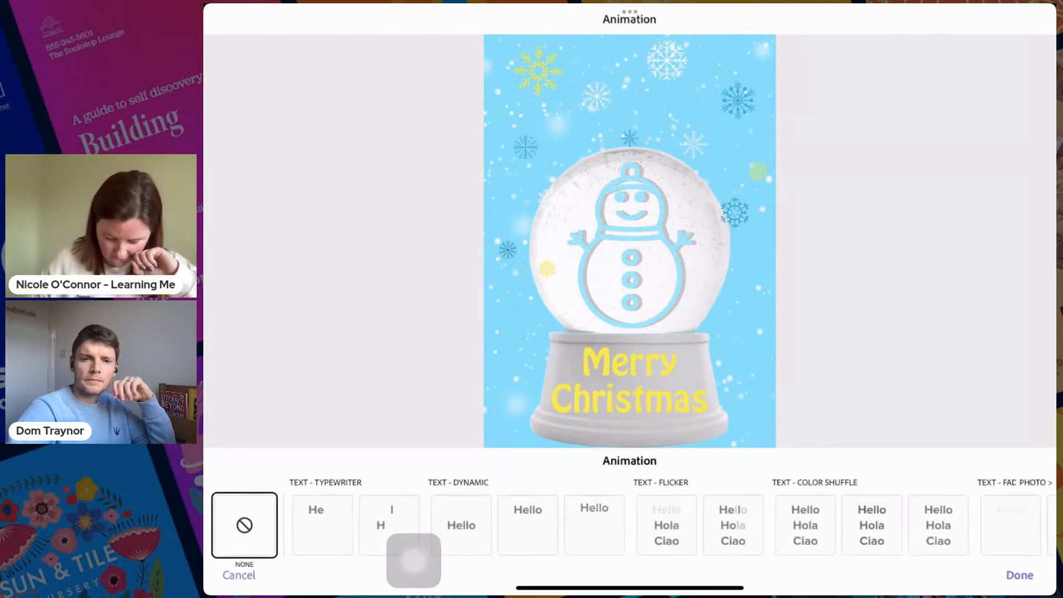
pyautogui.moveTo(414, 560); pyautogui.dragTo(250, 412)
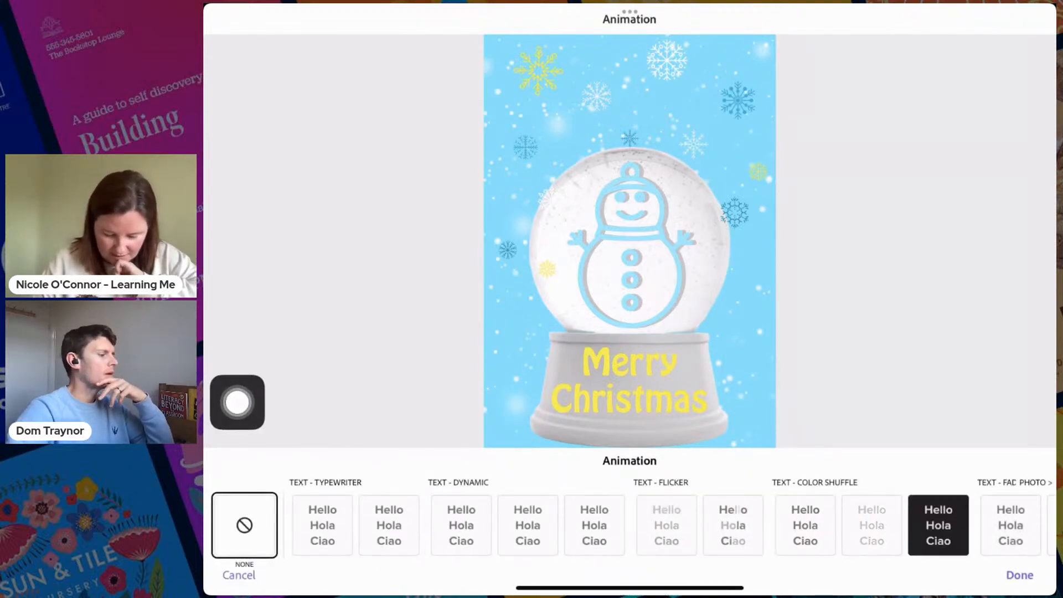
pyautogui.click(322, 524)
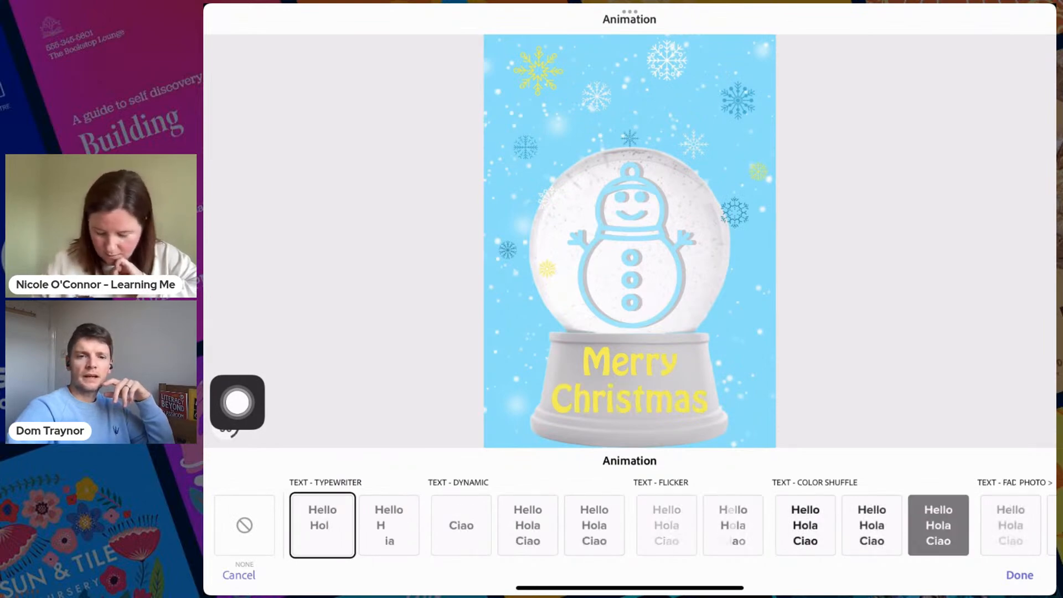
# - Try the Zoom, Blur, Pan and Grey photo animations on the snow globe card
pyautogui.hscroll(10, 630, 525)
pyautogui.hscroll(6, 630, 525)
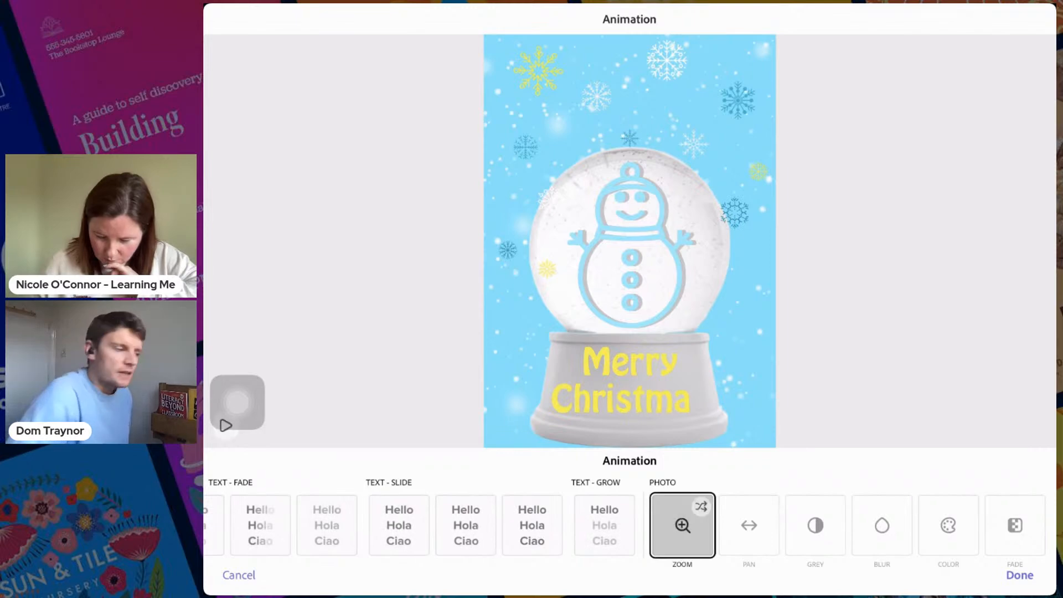
pyautogui.click(682, 525)
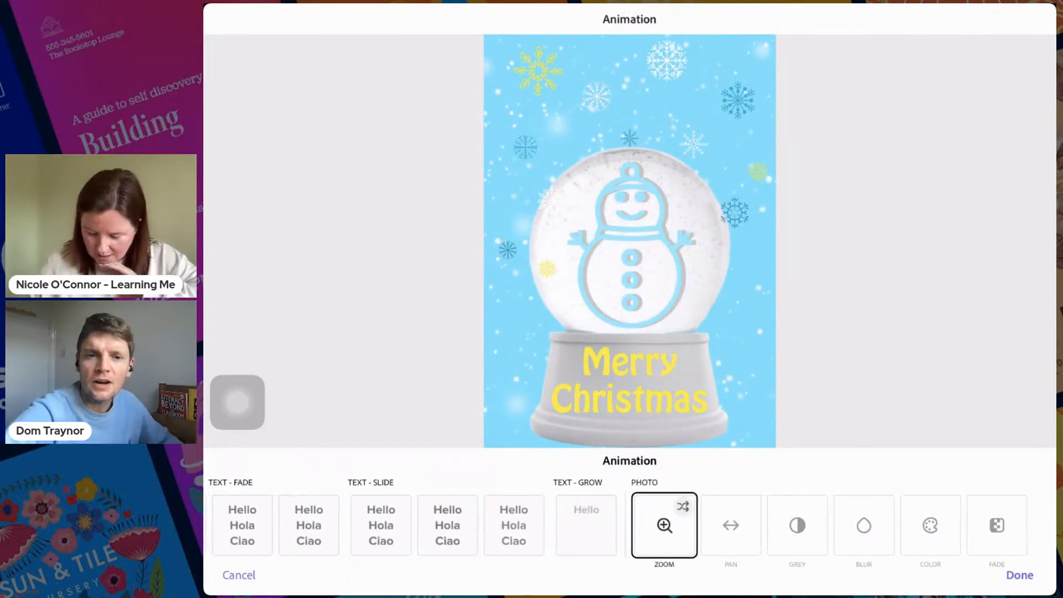
pyautogui.click(881, 525)
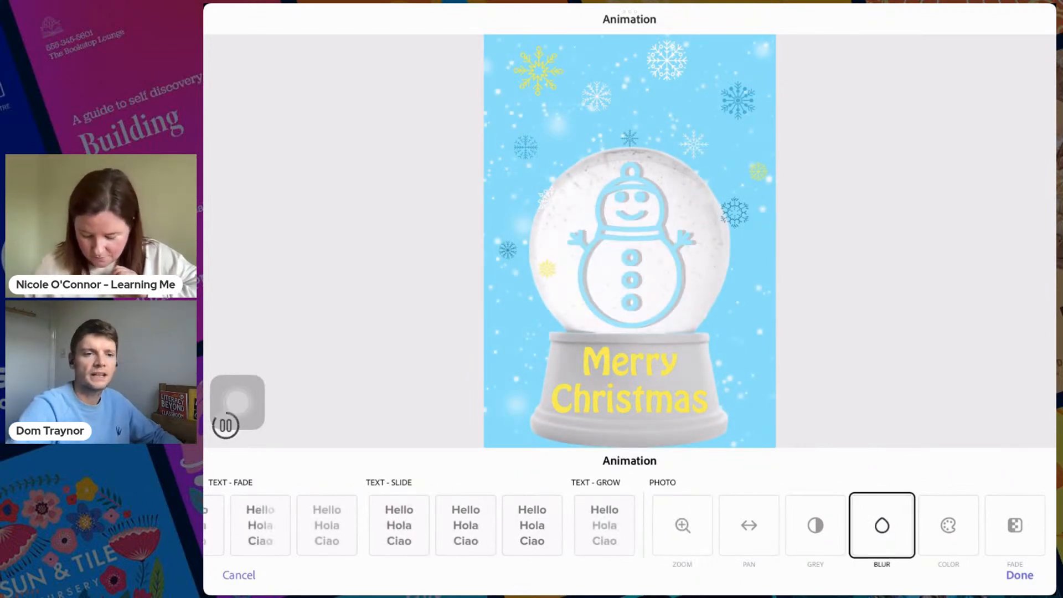
pyautogui.click(749, 525)
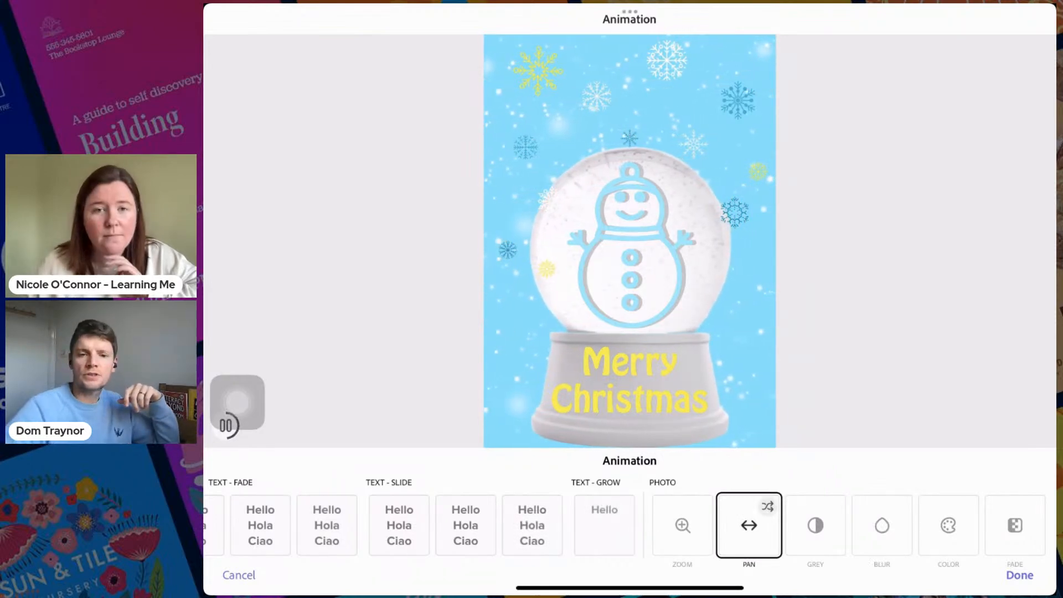
pyautogui.click(881, 525)
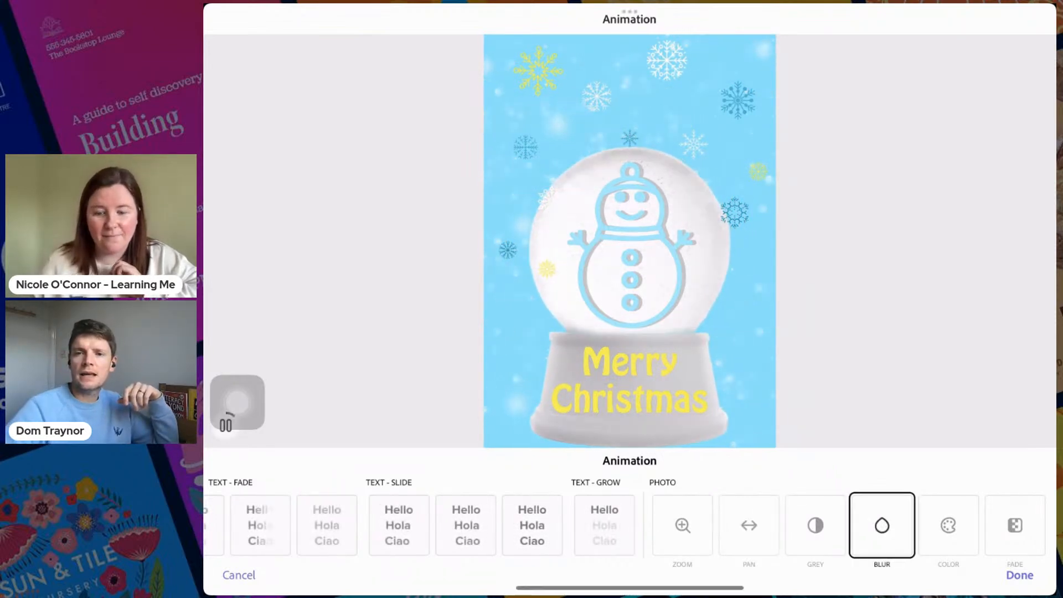
pyautogui.click(815, 524)
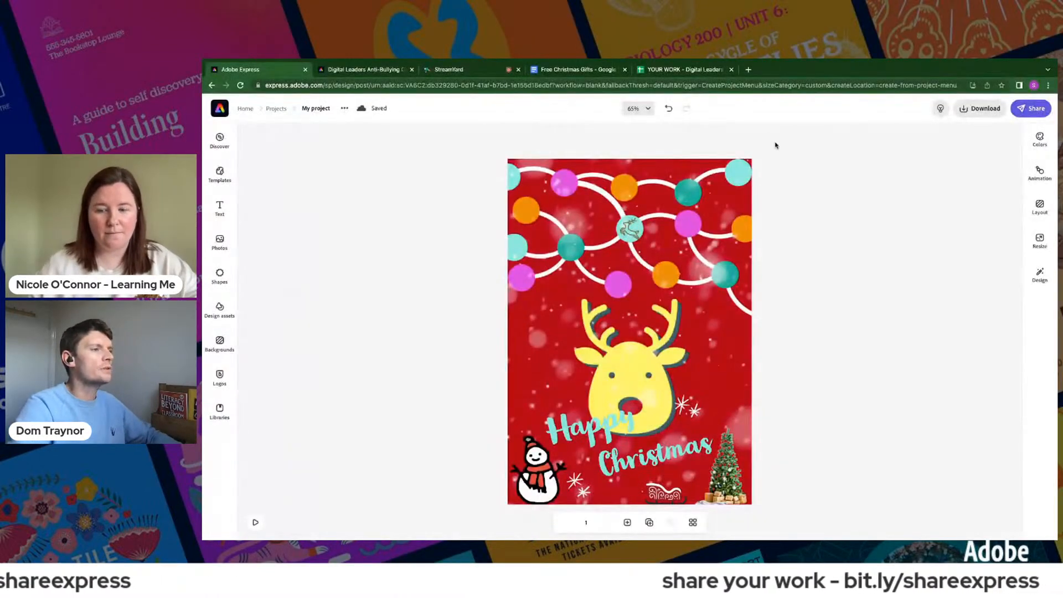
# - Publish the Happy Christmas reindeer graphic as a shareable link
pyautogui.click(1031, 108)
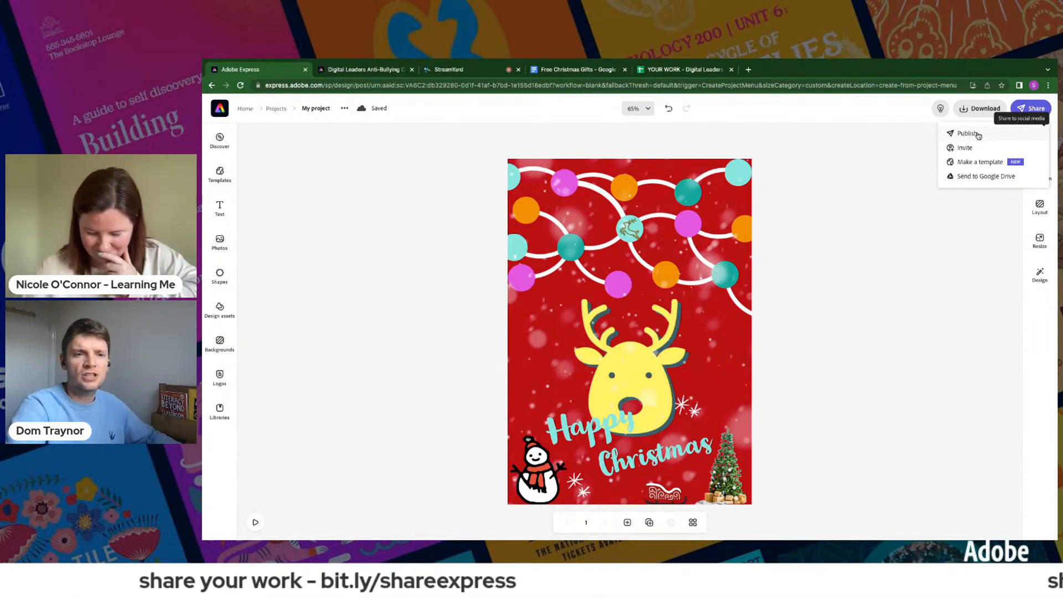
pyautogui.click(967, 133)
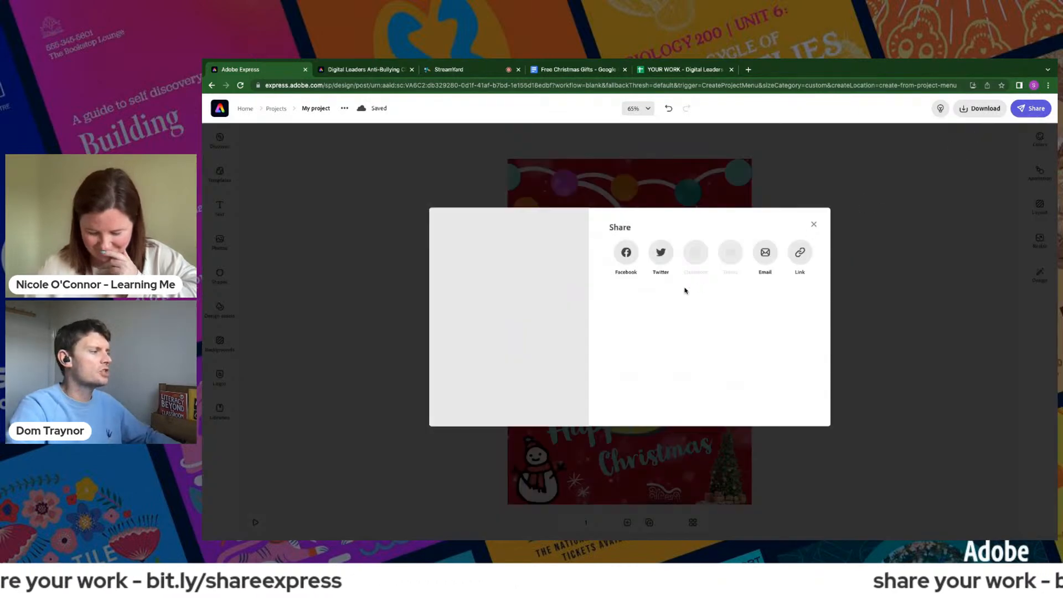
pyautogui.click(808, 256)
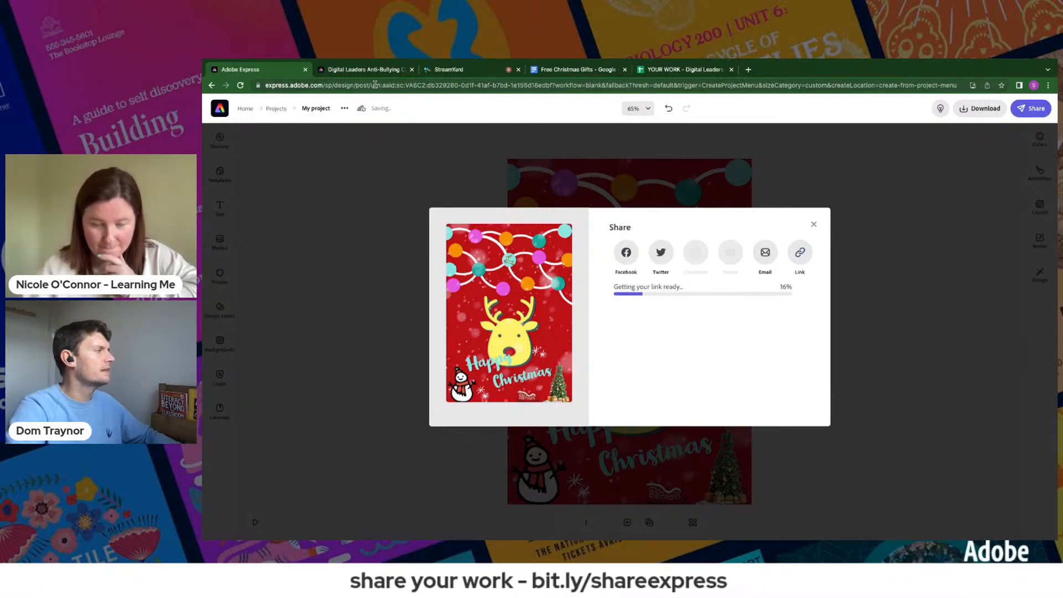
# - Open the bit.ly/shareexpress form from the Challenge 1 page and paste the copied link as the Adobe Express project link
pyautogui.click(374, 75)
pyautogui.click(443, 332)
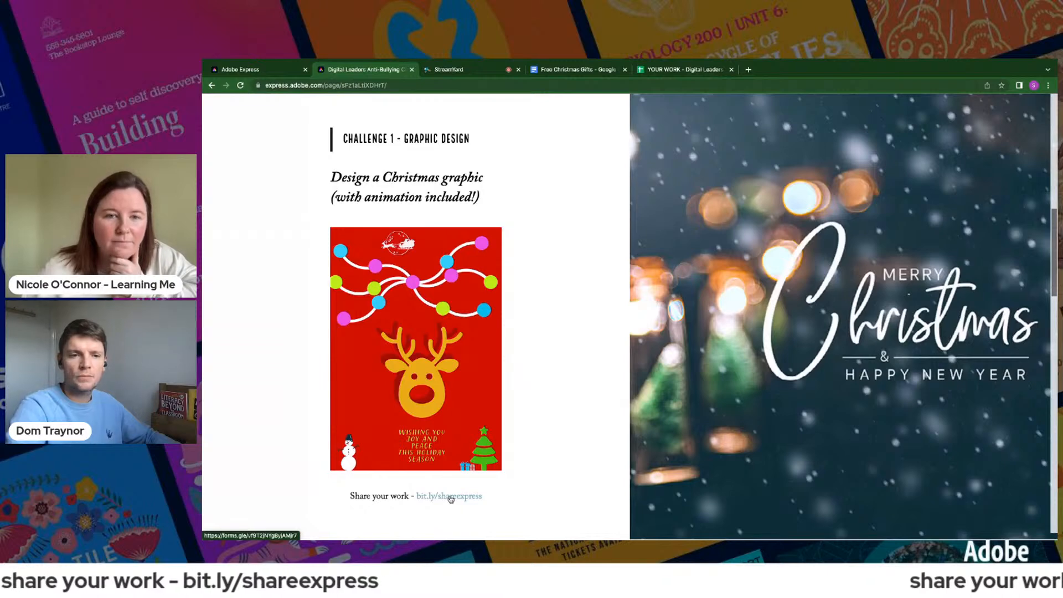
pyautogui.click(451, 496)
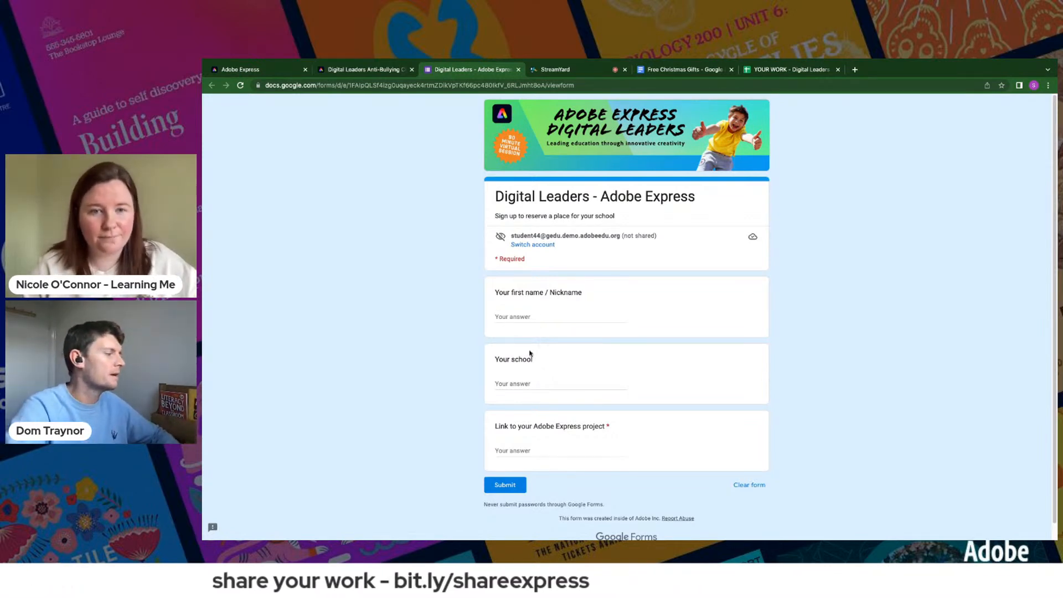
pyautogui.click(523, 450)
pyautogui.hotkey('ctrl', 'v')
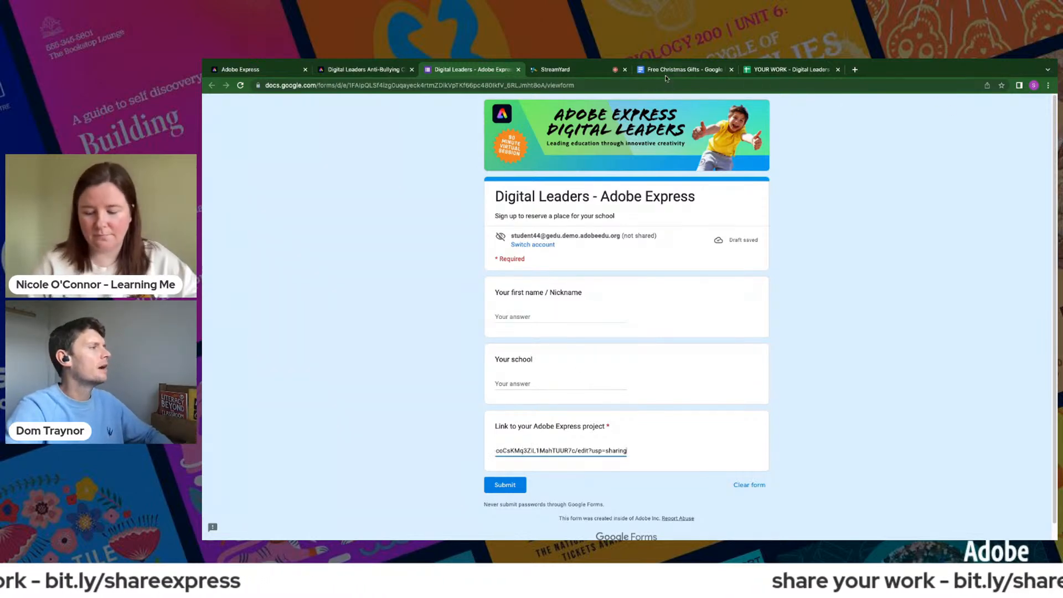
# - Check the reindeer graphic's link progress, and revisit the Challenge 1 page and the submission form
pyautogui.click(304, 74)
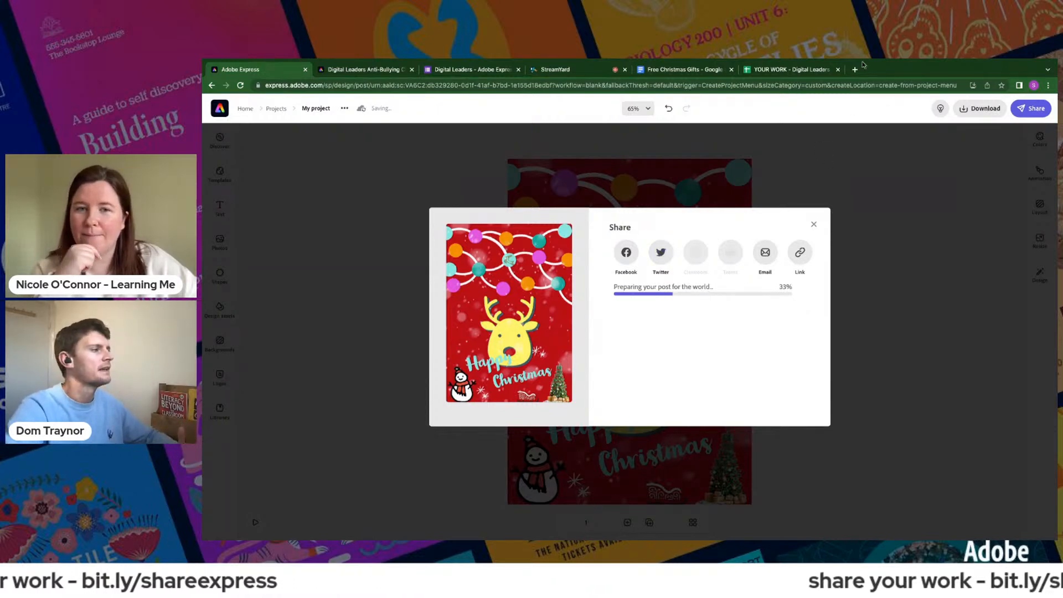
pyautogui.click(351, 70)
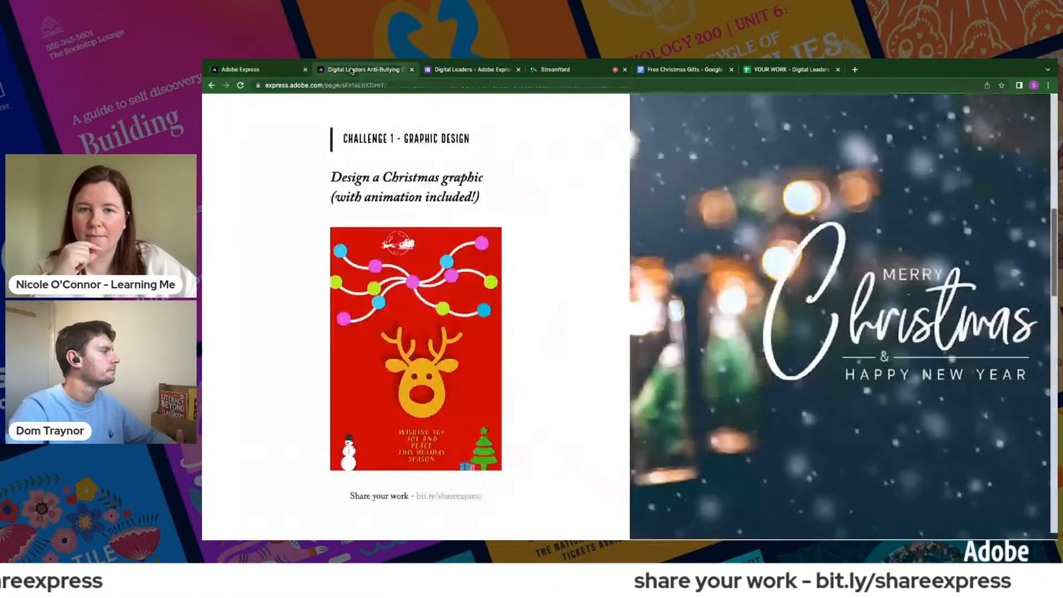
pyautogui.click(451, 70)
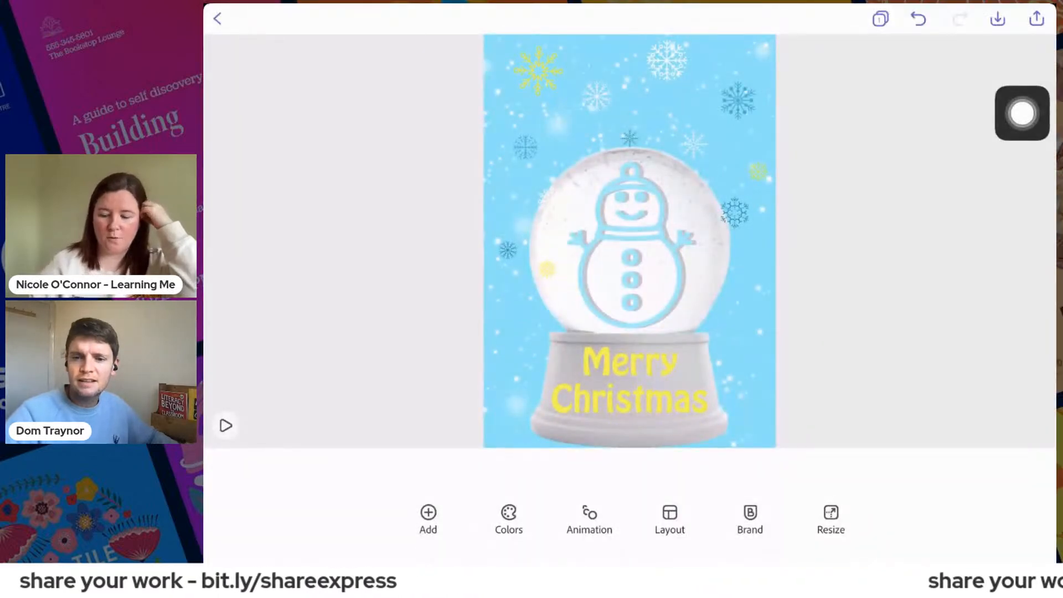
# - Share the snow globe card using the Videos export option
pyautogui.moveTo(1022, 113)
pyautogui.mouseDown()
pyautogui.moveTo(1023, 75)
pyautogui.moveTo(1011, 122)
pyautogui.mouseUp()
pyautogui.click(1036, 18)
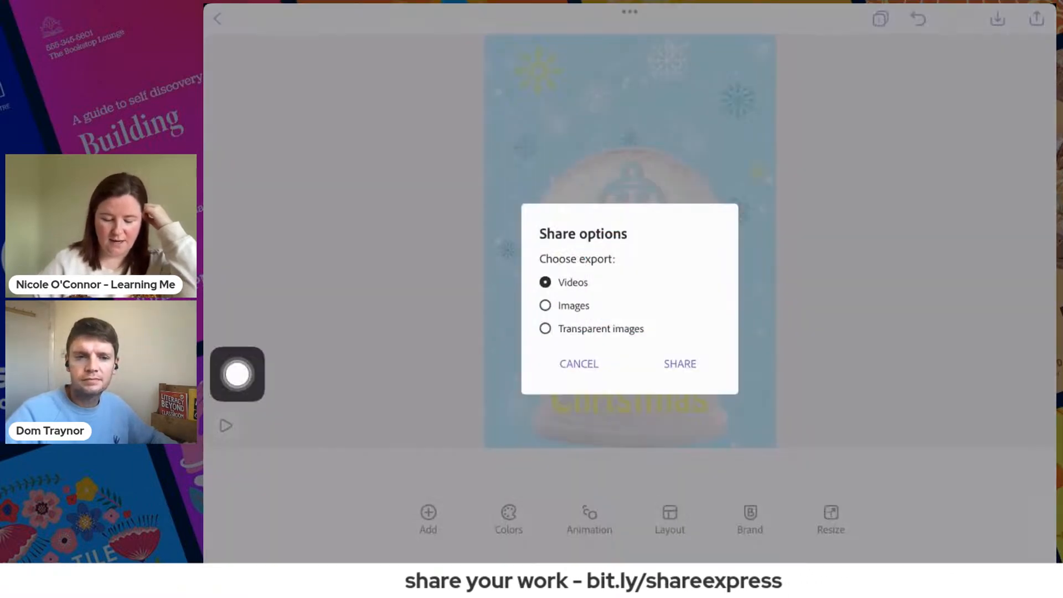
pyautogui.click(680, 364)
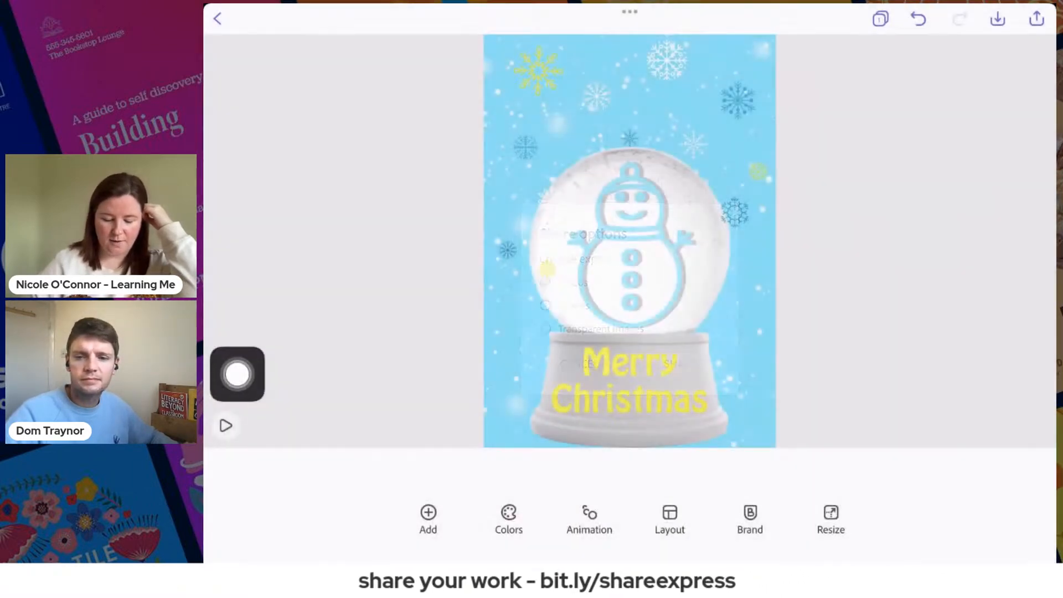
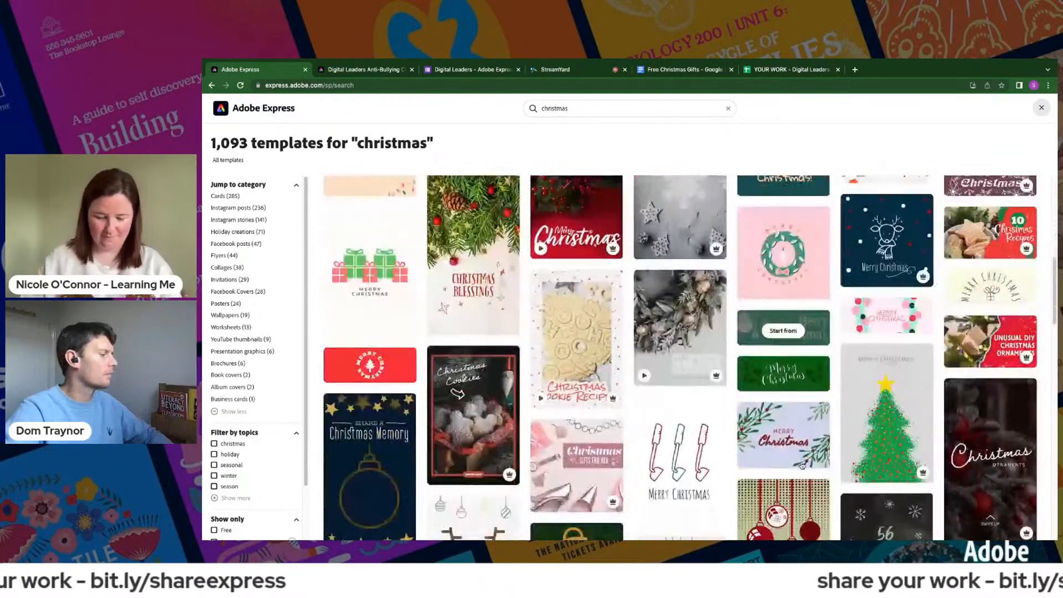
pyautogui.scroll(-5, 801, 465)
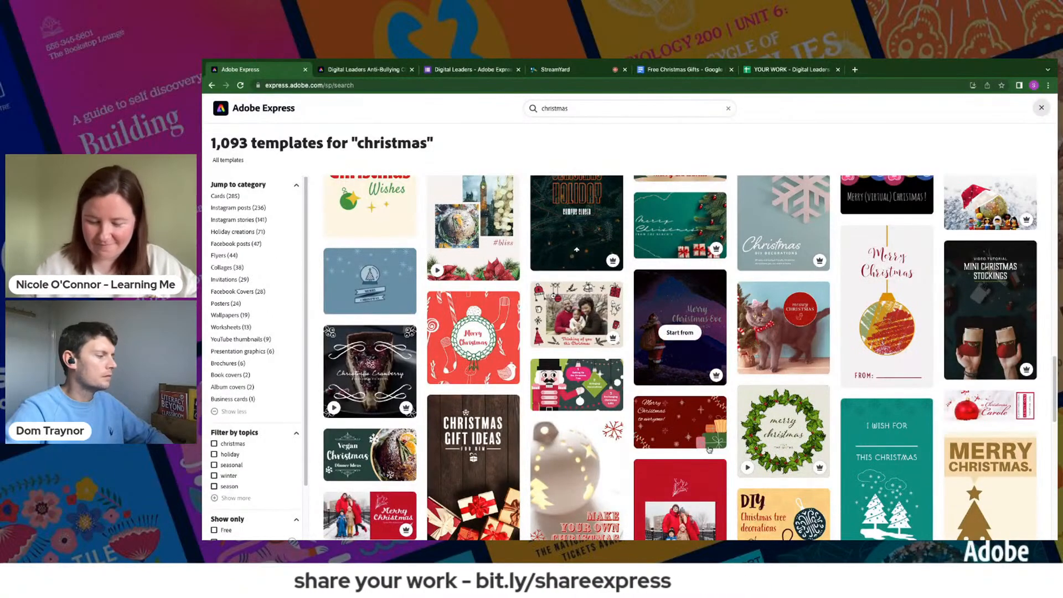
# - Browse the Christmas templates, open the "41 Days until Christmas" countdown template and reload it in the editor
pyautogui.scroll(-4, 709, 449)
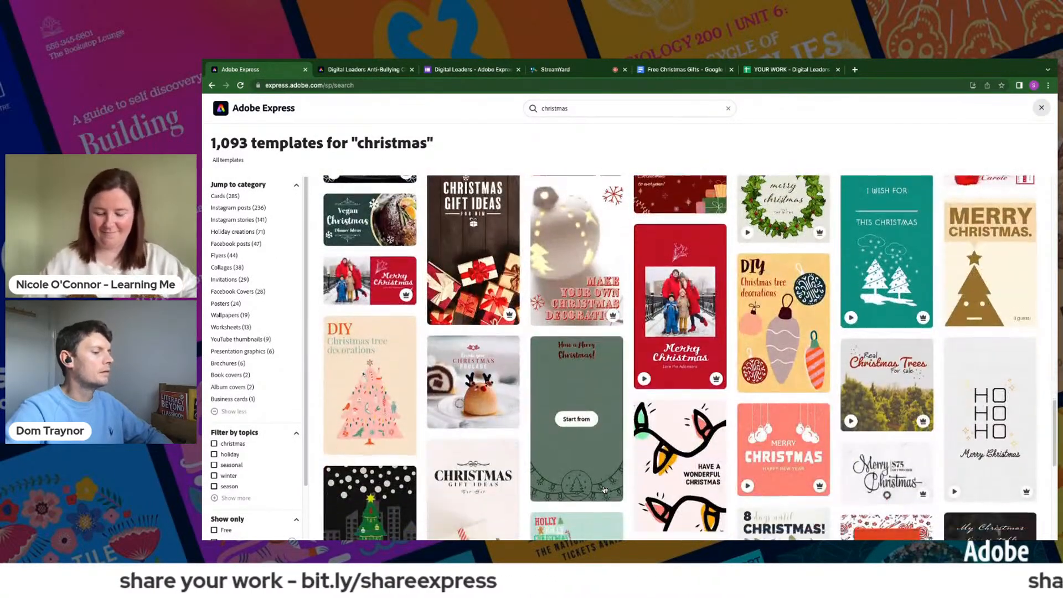
pyautogui.scroll(-5, 604, 490)
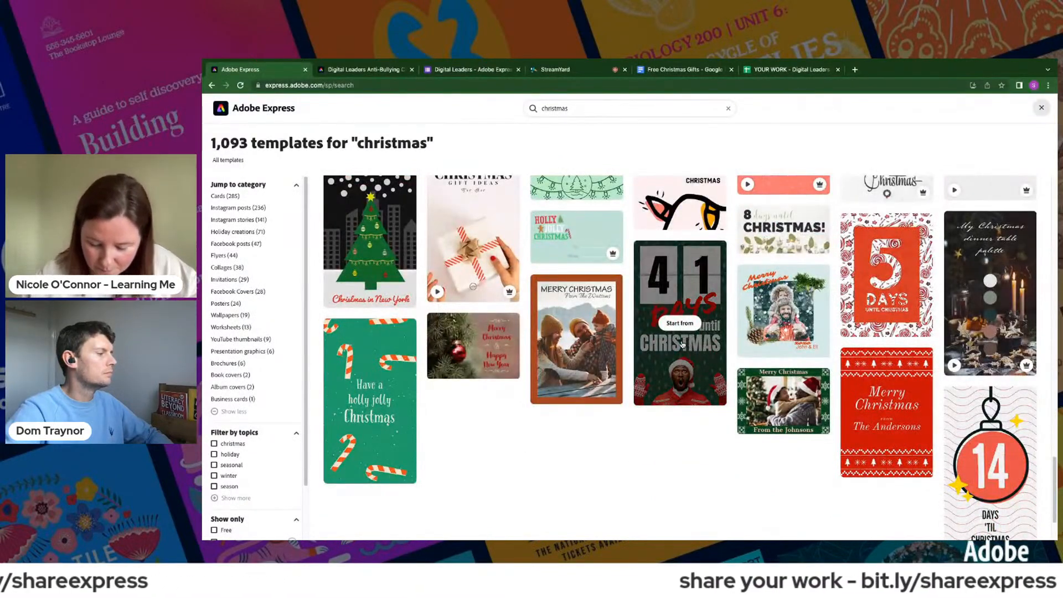
pyautogui.click(682, 345)
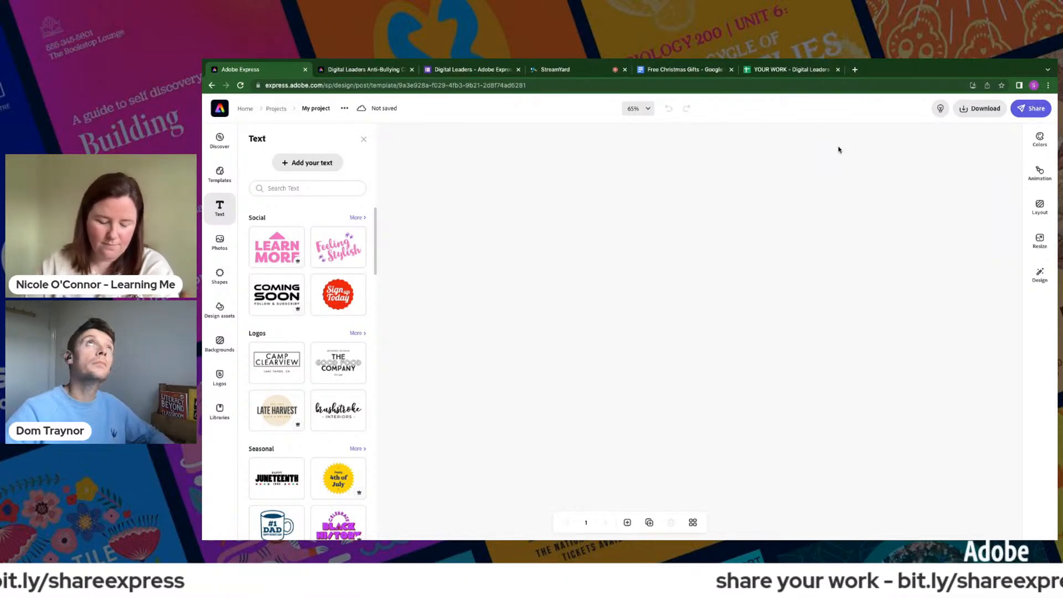
pyautogui.click(391, 85)
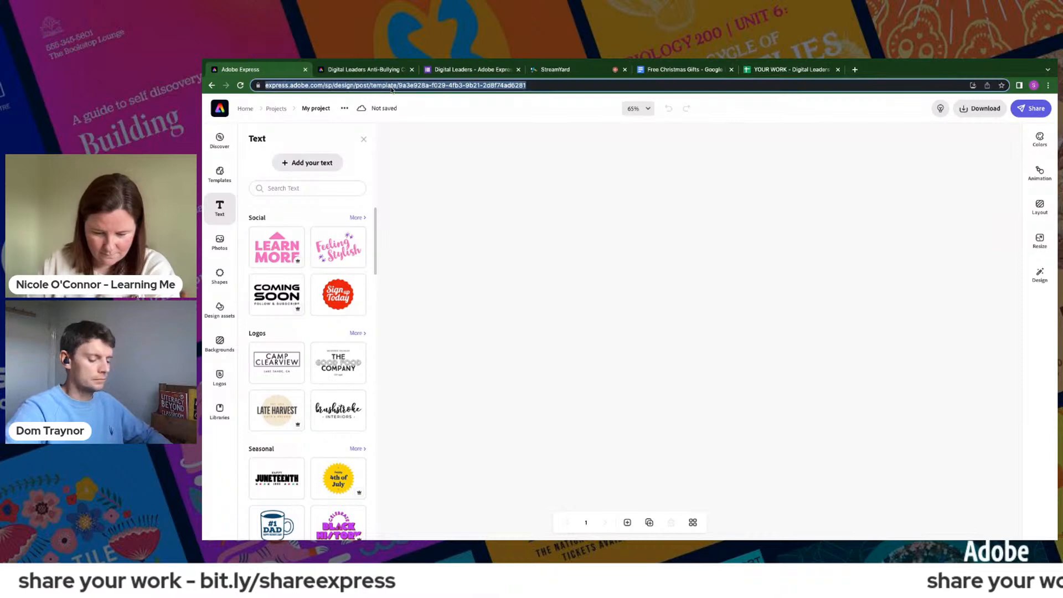
pyautogui.press('Return')
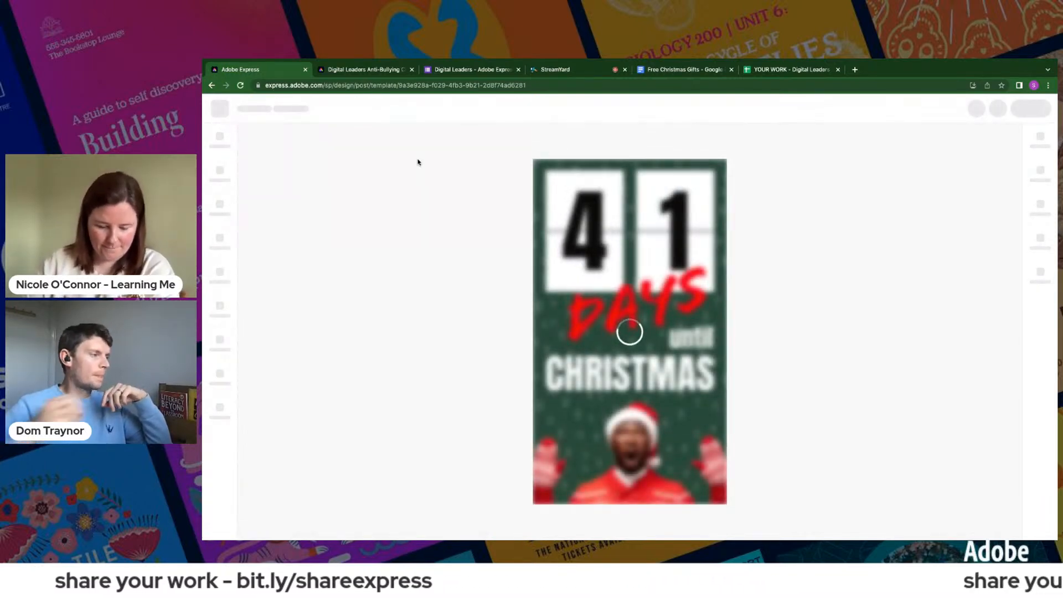
# - Change the countdown's two digits to 3 and 3
pyautogui.click(593, 239)
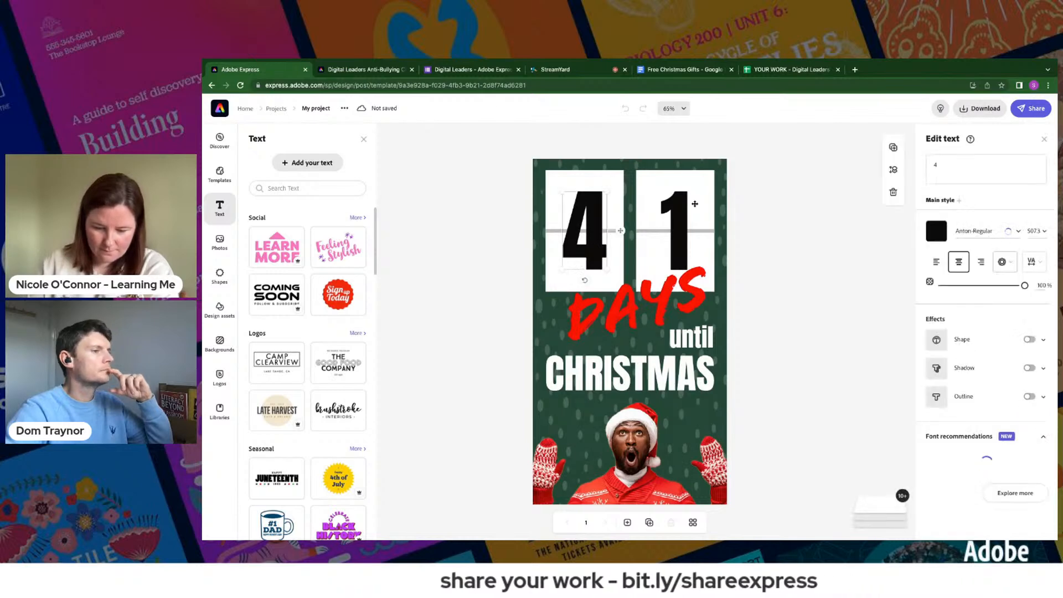
pyautogui.click(957, 166)
pyautogui.press('BackSpace')
pyautogui.write('3')
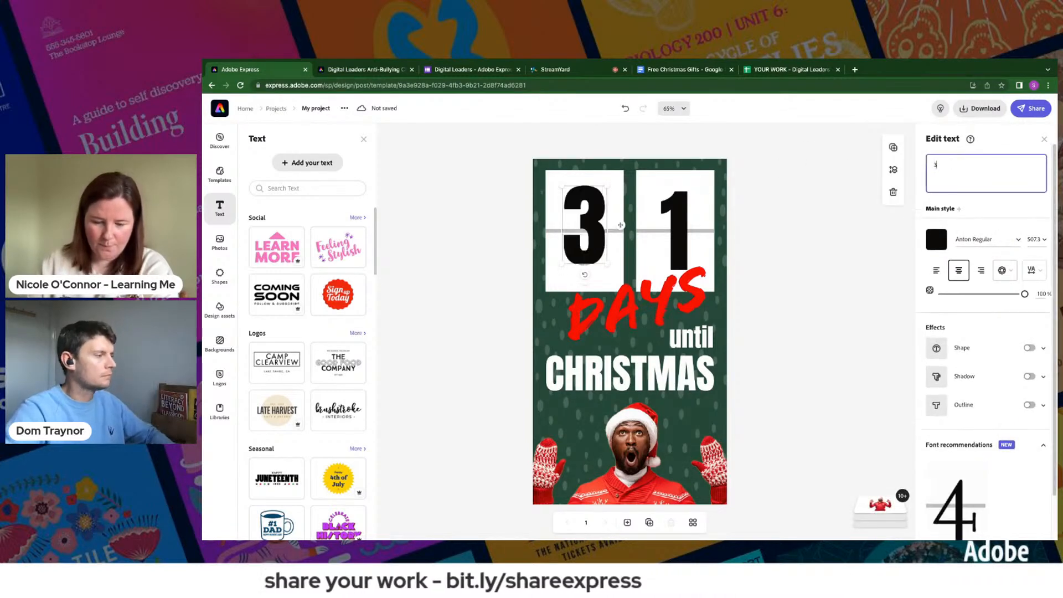
pyautogui.click(678, 232)
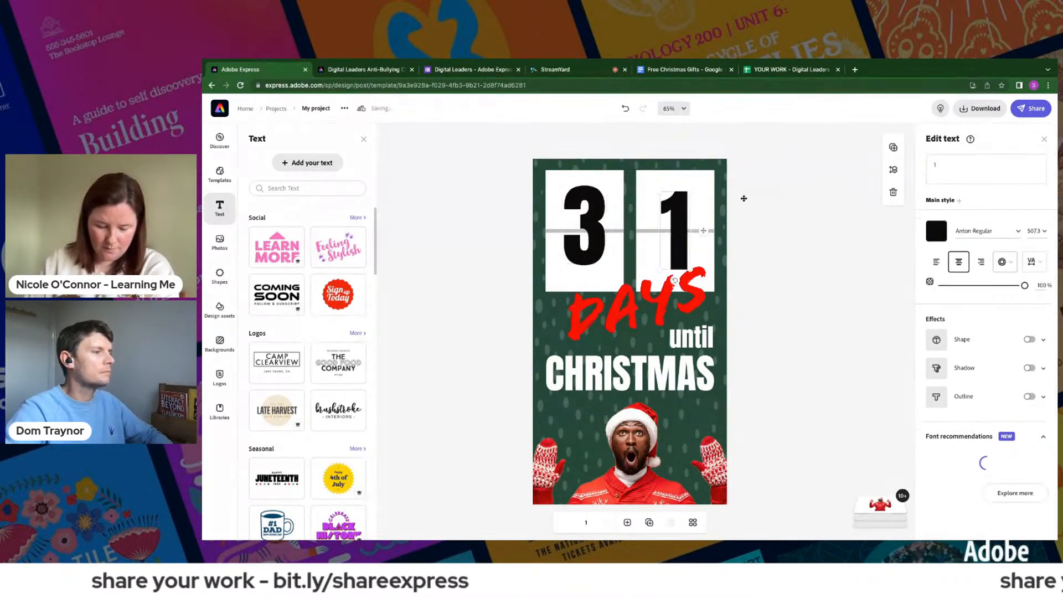
pyautogui.click(945, 164)
pyautogui.press('BackSpace')
pyautogui.write('3')
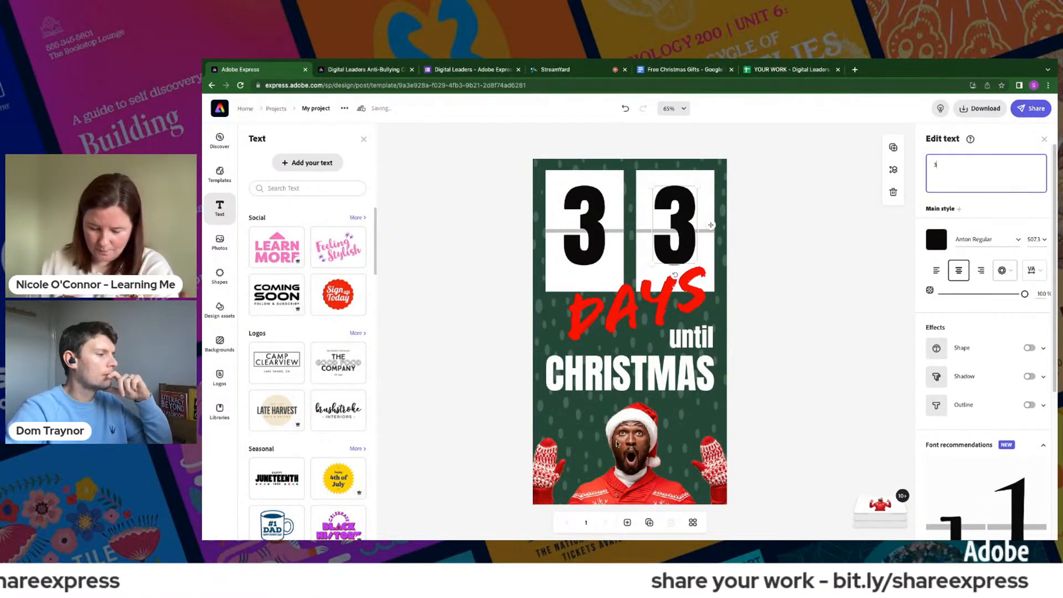
# - Recolor the countdown's background layer to a bright green using a custom color
pyautogui.click(703, 421)
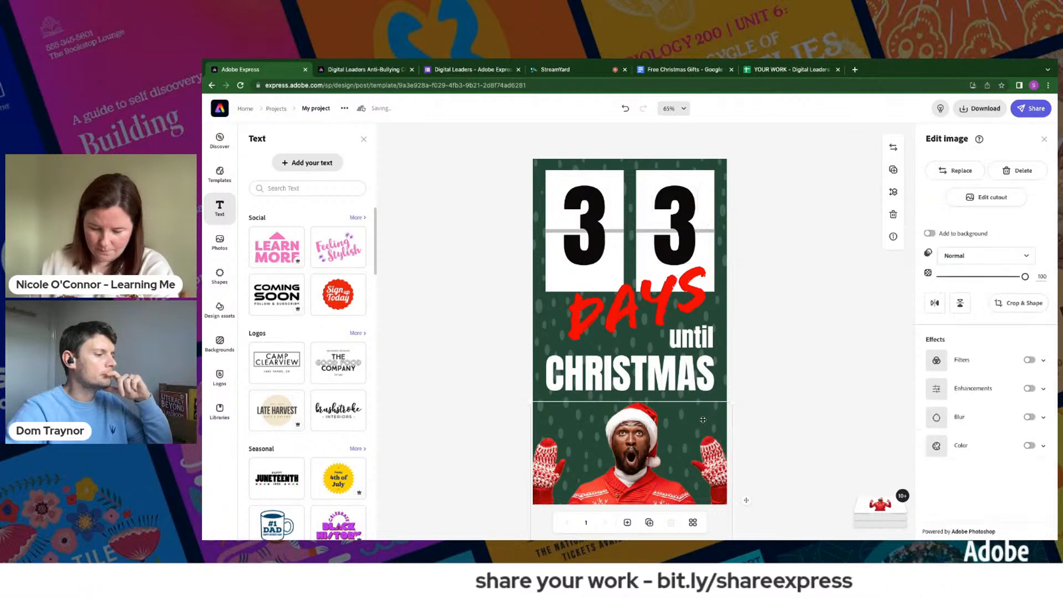
pyautogui.click(722, 388)
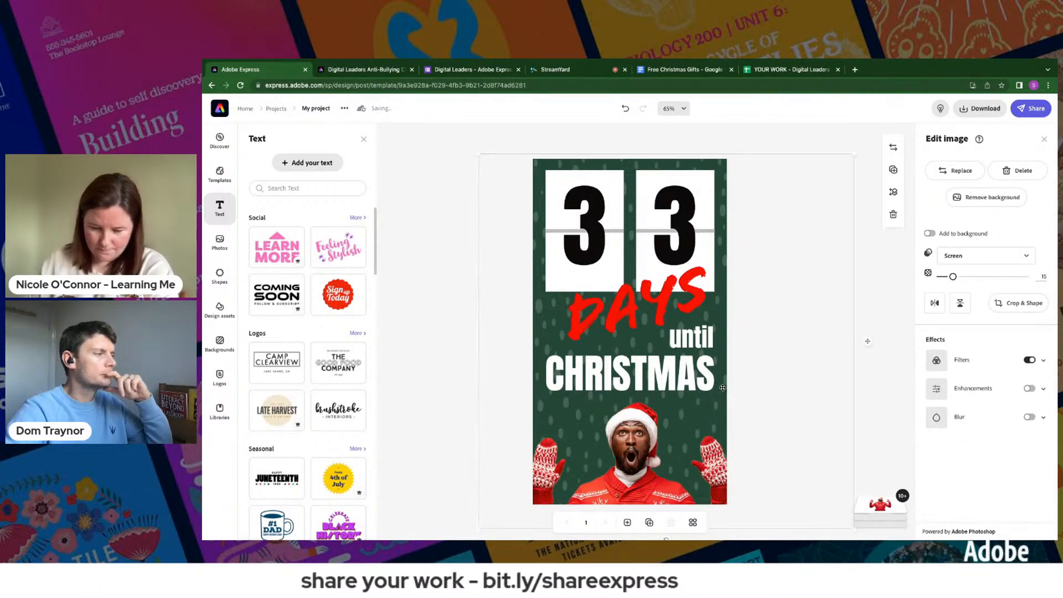
pyautogui.click(867, 506)
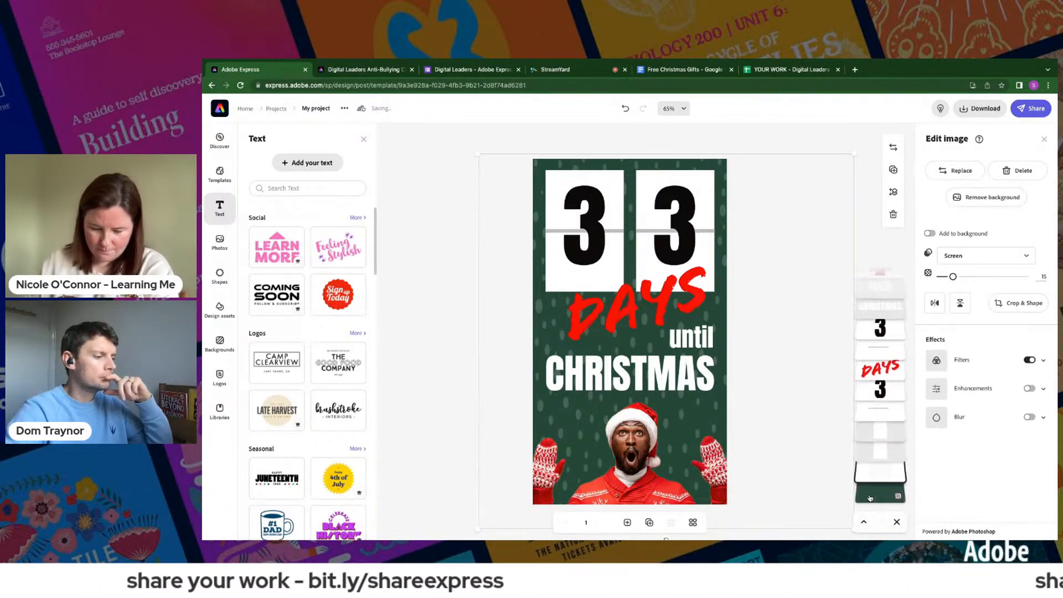
pyautogui.click(881, 493)
pyautogui.click(957, 230)
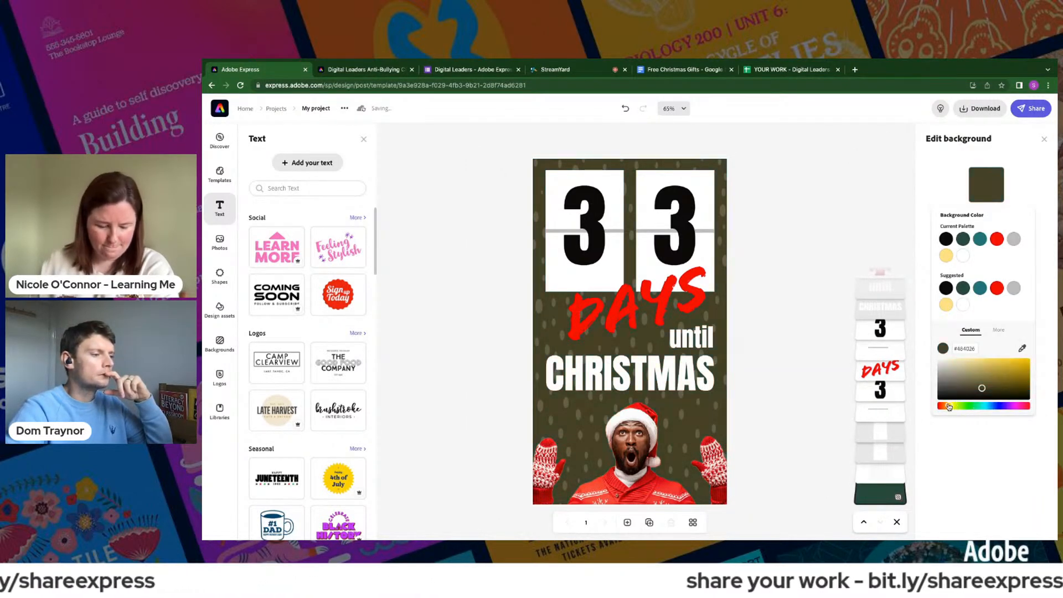
pyautogui.click(949, 406)
pyautogui.click(1009, 368)
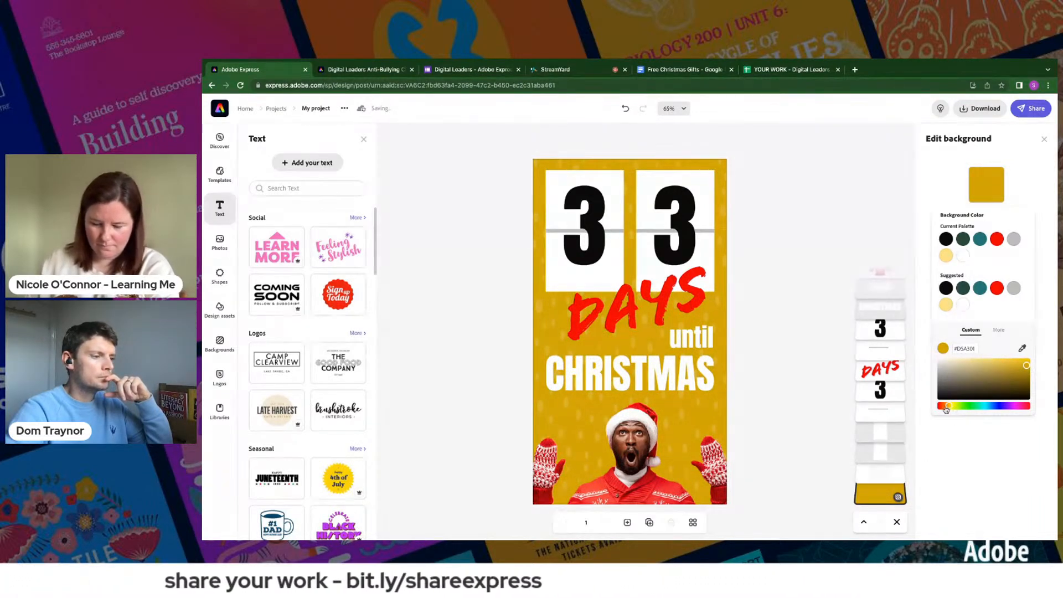
pyautogui.moveTo(946, 409); pyautogui.dragTo(944, 408)
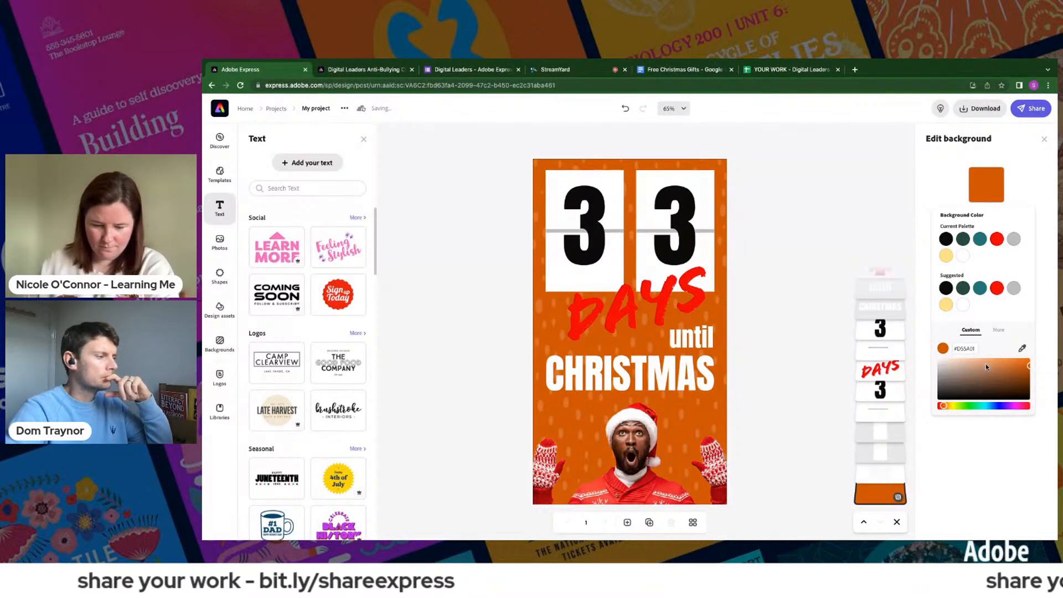
pyautogui.click(947, 406)
pyautogui.moveTo(959, 408); pyautogui.dragTo(983, 405)
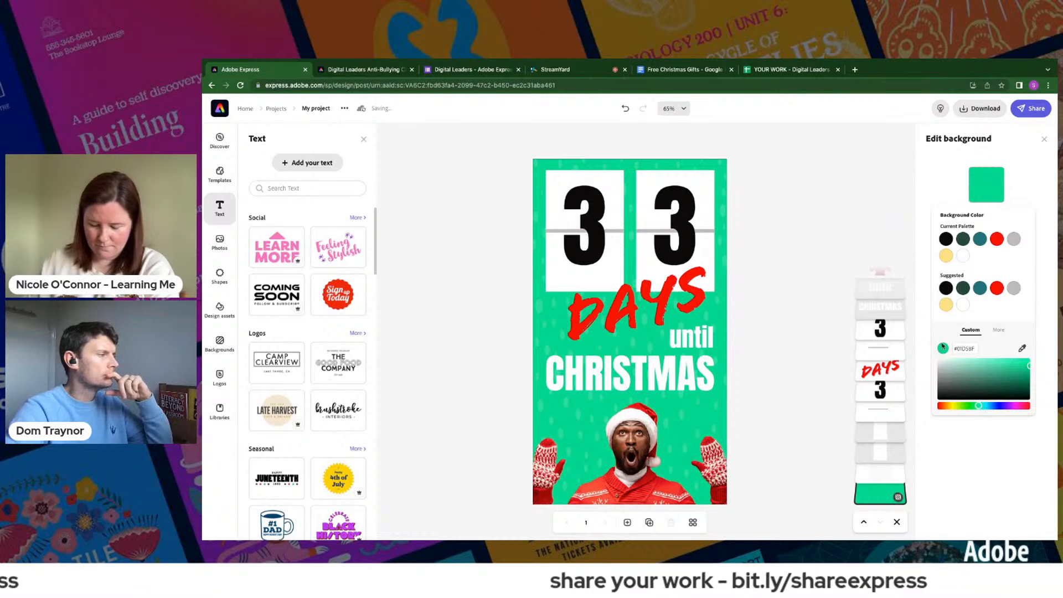
pyautogui.click(832, 252)
# - Start replacing the cutout of the man in the Santa hat and search the stock photos for grinch, humbug and scrooge
pyautogui.click(643, 450)
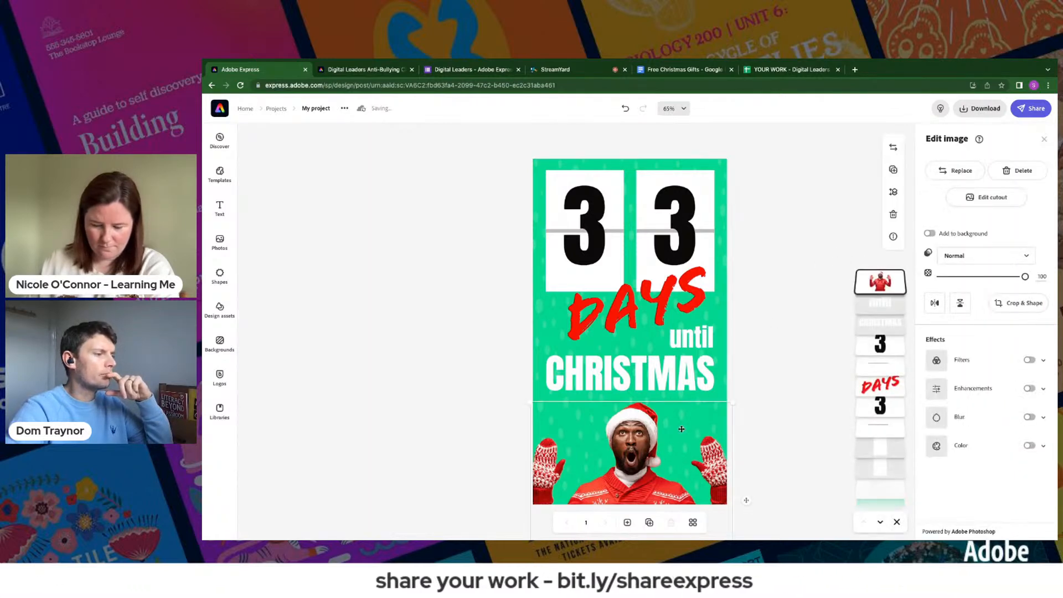
pyautogui.click(954, 171)
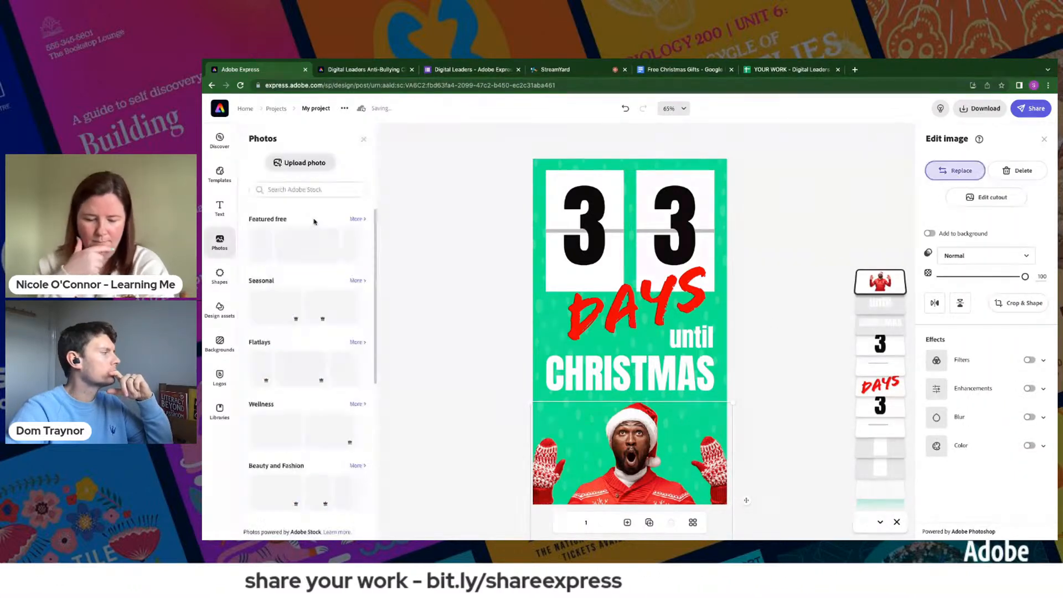
pyautogui.click(283, 190)
pyautogui.write('grinch')
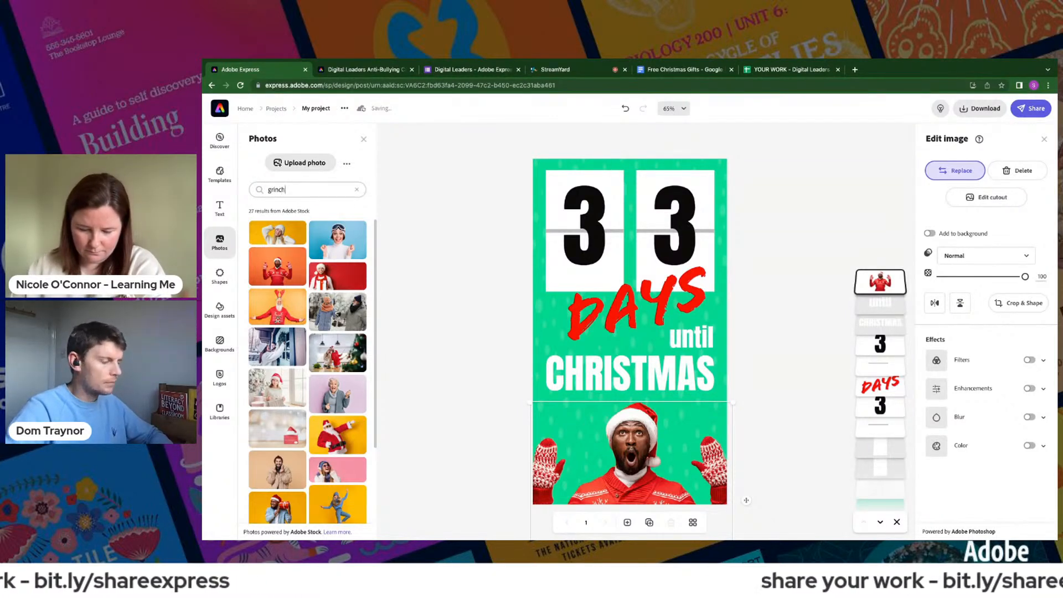
pyautogui.press('Return')
pyautogui.doubleClick(284, 190)
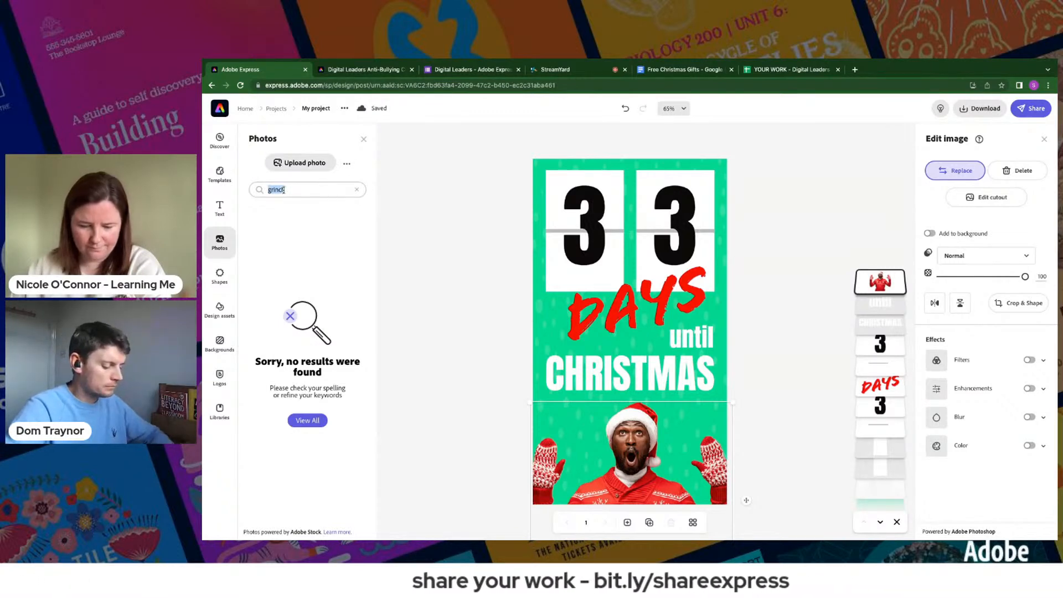
pyautogui.press('Return')
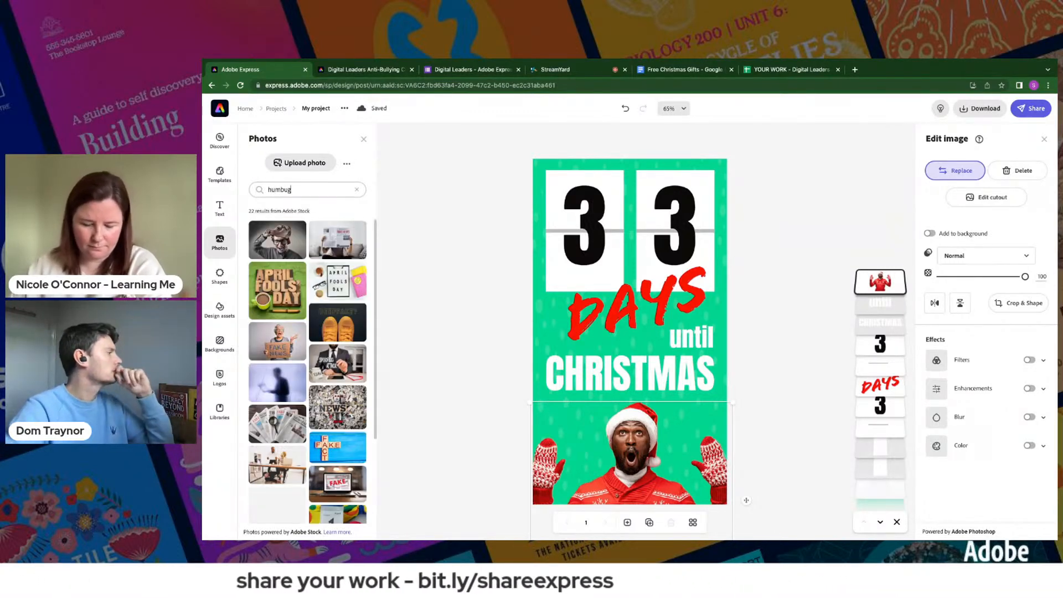
pyautogui.write('sc')
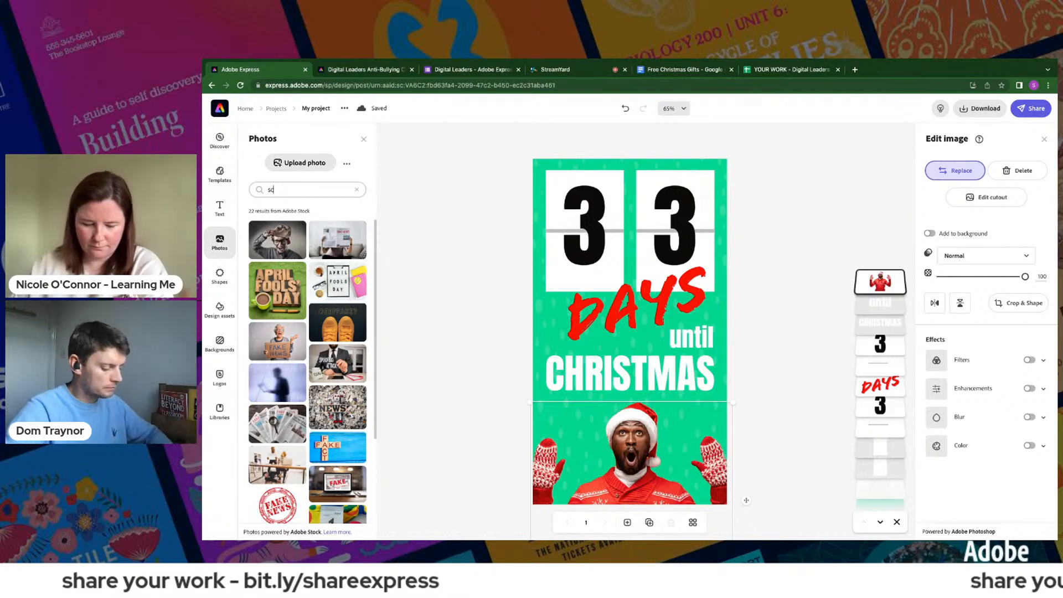
pyautogui.write('rooge')
pyautogui.press('Return')
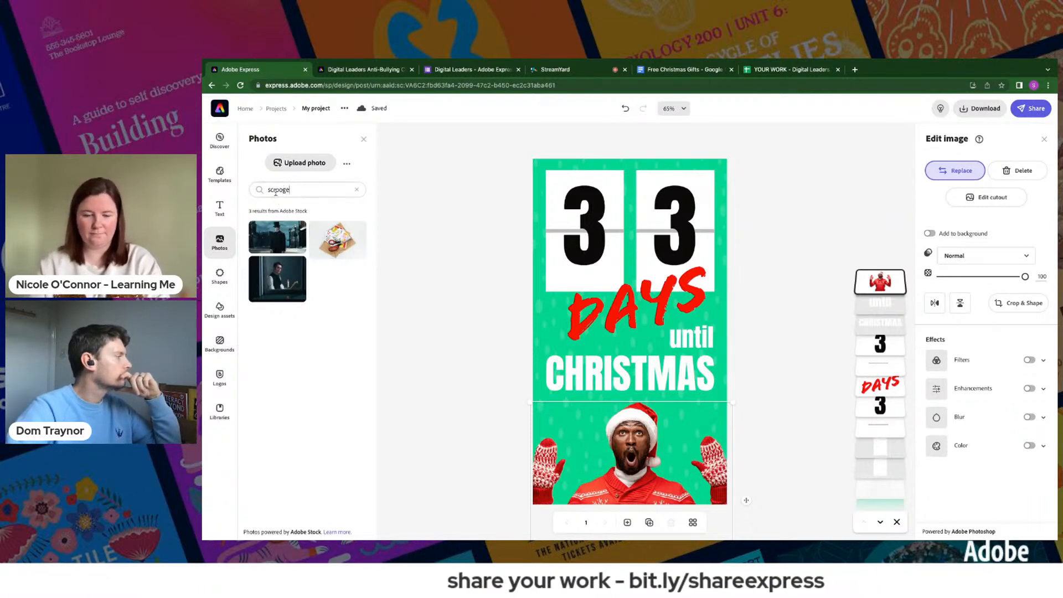
# - Search the stock photos for santa and replace the man with the Santa on a red scooter
pyautogui.doubleClick(276, 190)
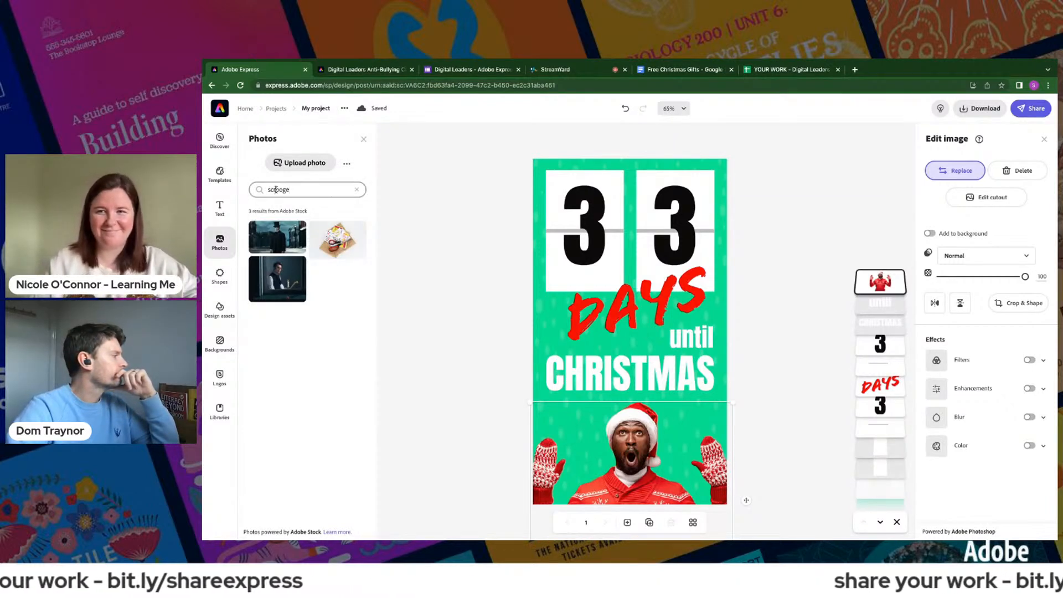
pyautogui.write('chrimsta')
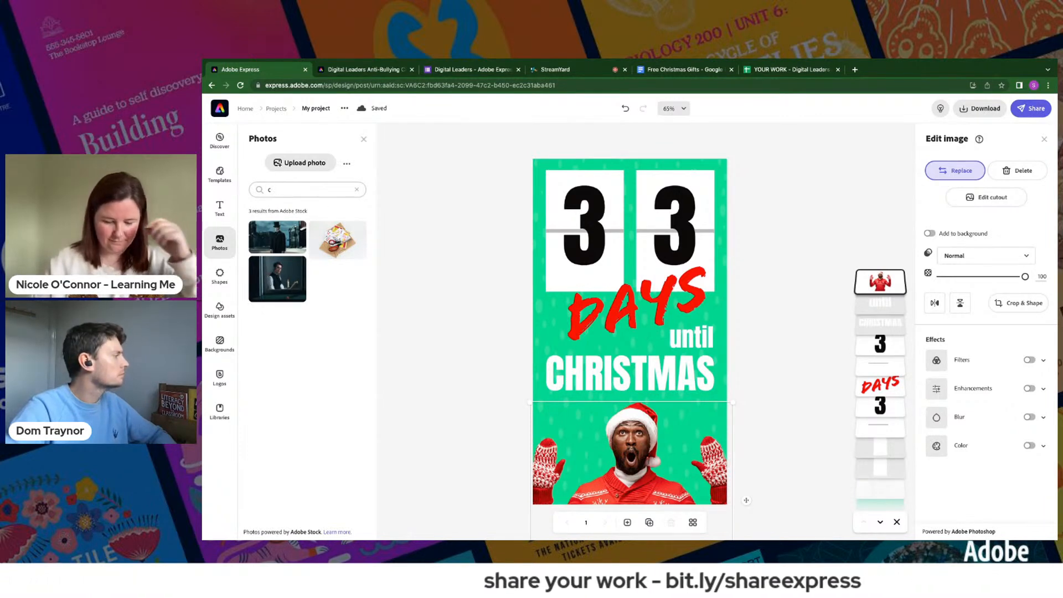
pyautogui.press('Return')
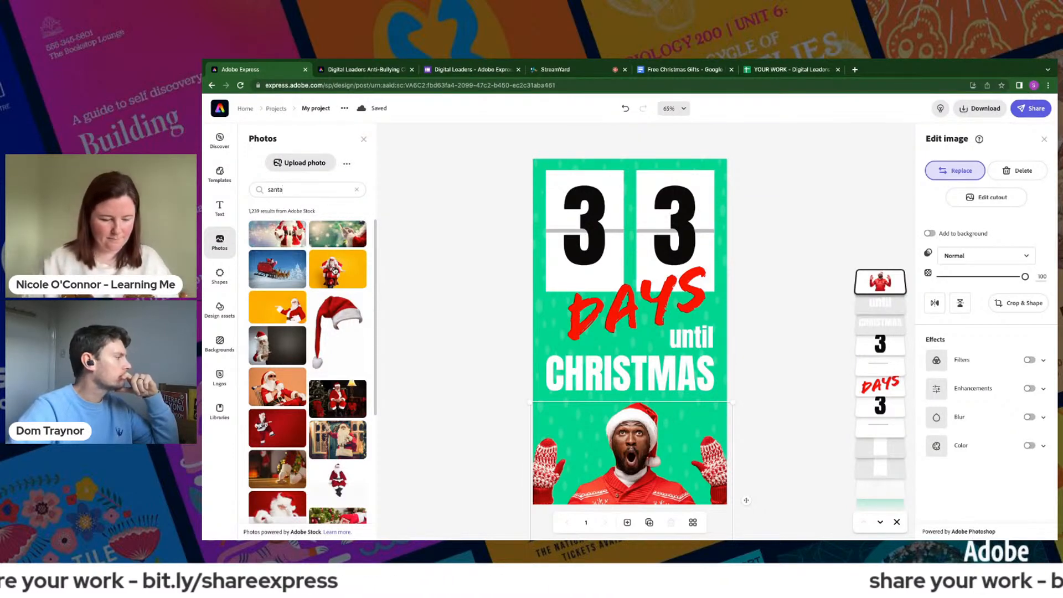
pyautogui.click(330, 272)
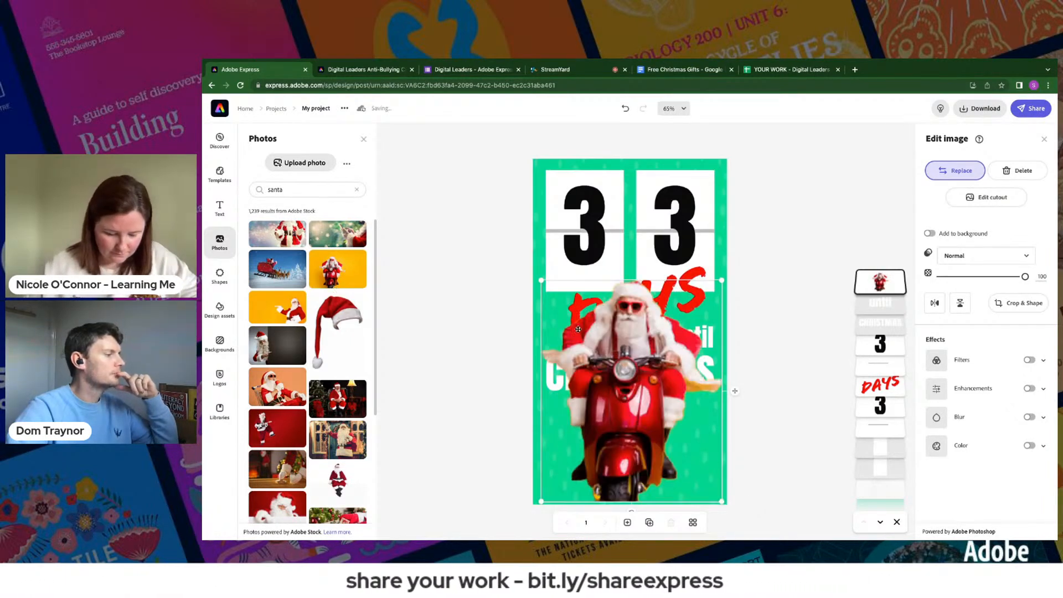
# - Shrink the Santa cutout, place it at the bottom of the design and layer it behind the CHRISTMAS text
pyautogui.moveTo(635, 379); pyautogui.dragTo(635, 437)
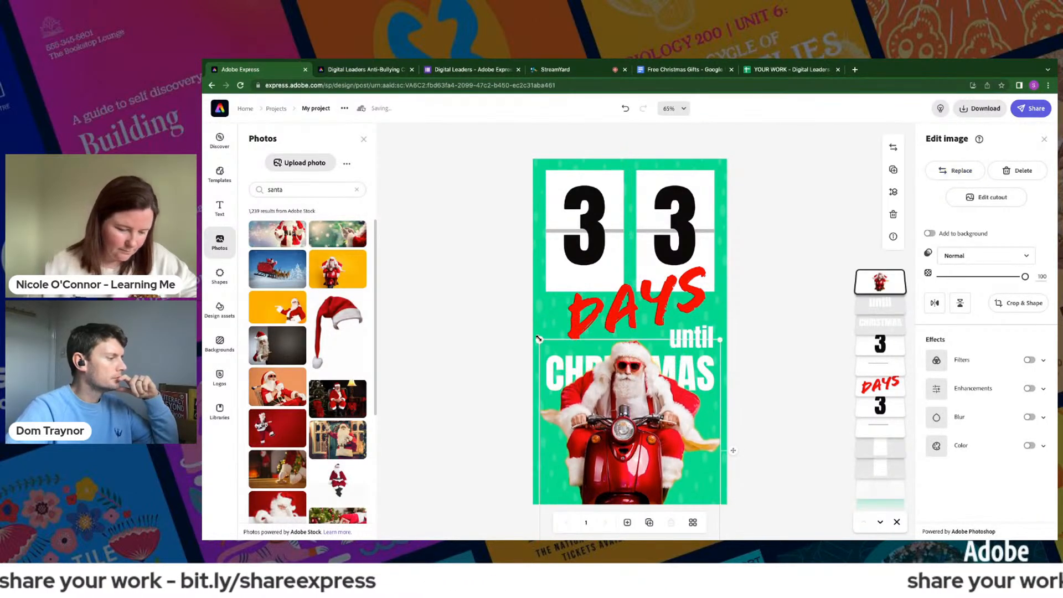
pyautogui.moveTo(540, 340); pyautogui.dragTo(559, 363)
pyautogui.moveTo(628, 436)
pyautogui.mouseDown()
pyautogui.moveTo(629, 410)
pyautogui.moveTo(647, 413)
pyautogui.moveTo(637, 433)
pyautogui.mouseUp()
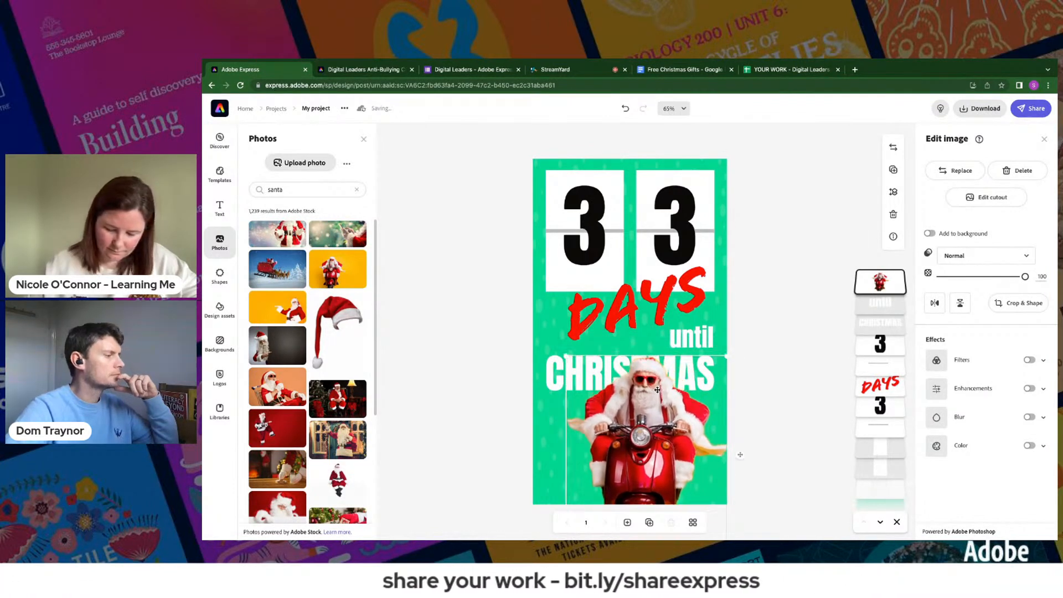
pyautogui.click(703, 340)
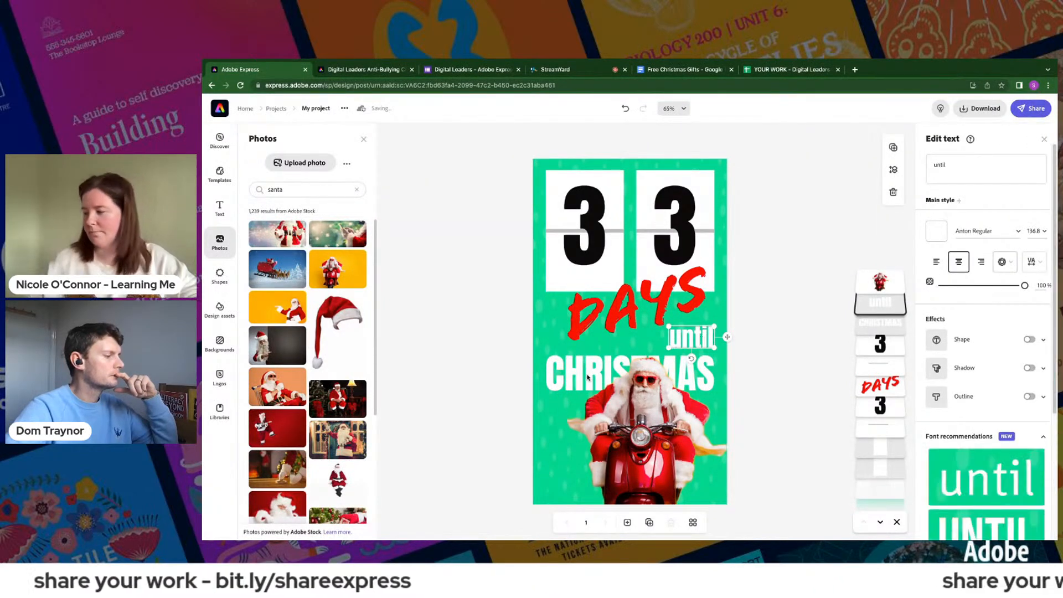
pyautogui.moveTo(587, 377); pyautogui.dragTo(591, 401)
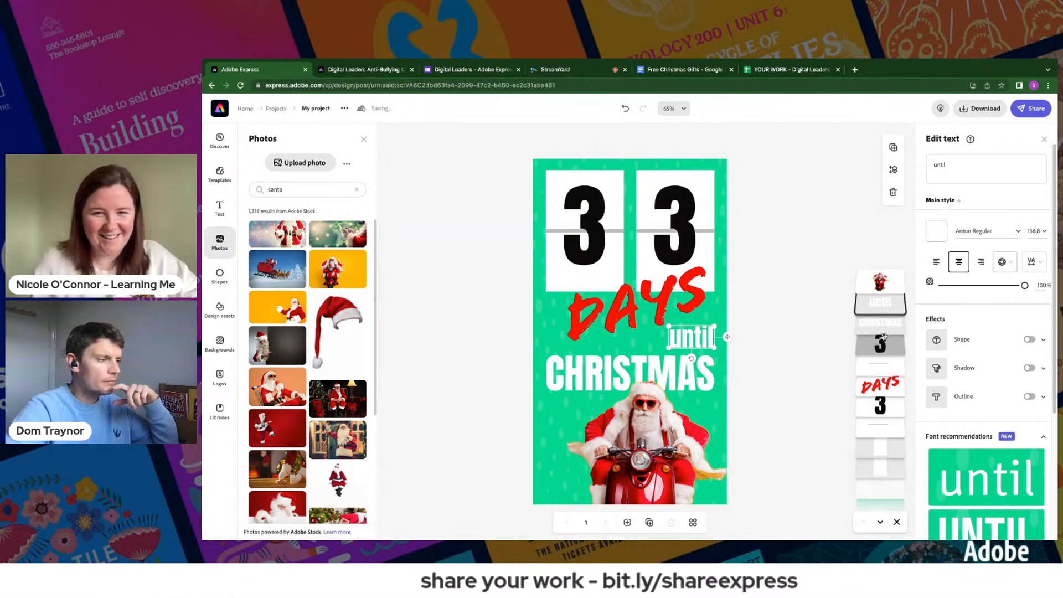
pyautogui.moveTo(885, 288); pyautogui.dragTo(887, 332)
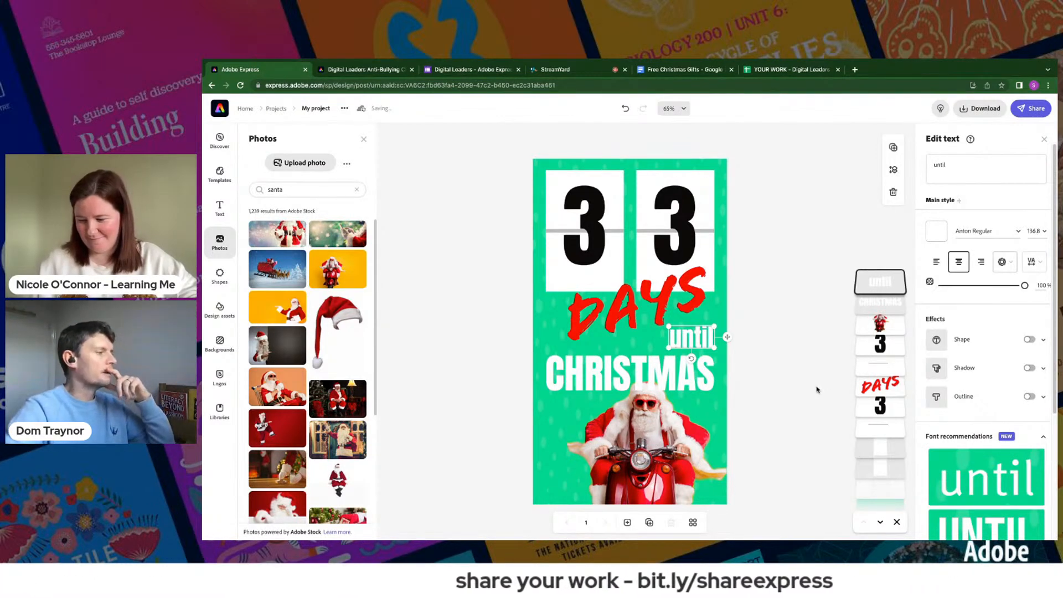
# - Replace the faint snow overlay image behind the number cards with the blue rain cloud found by searching the design assets for rain
pyautogui.click(610, 312)
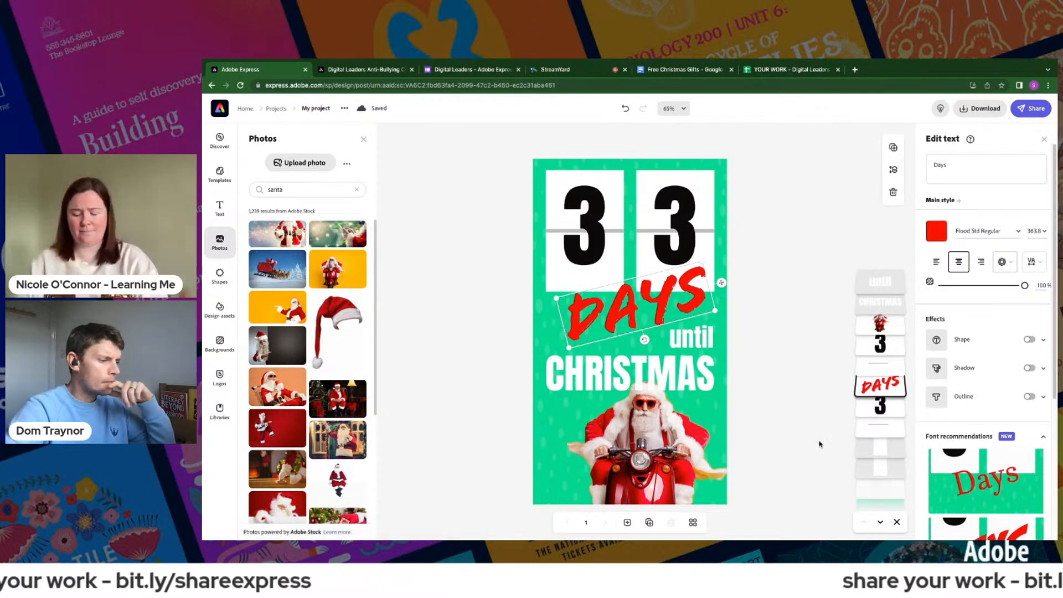
pyautogui.click(883, 447)
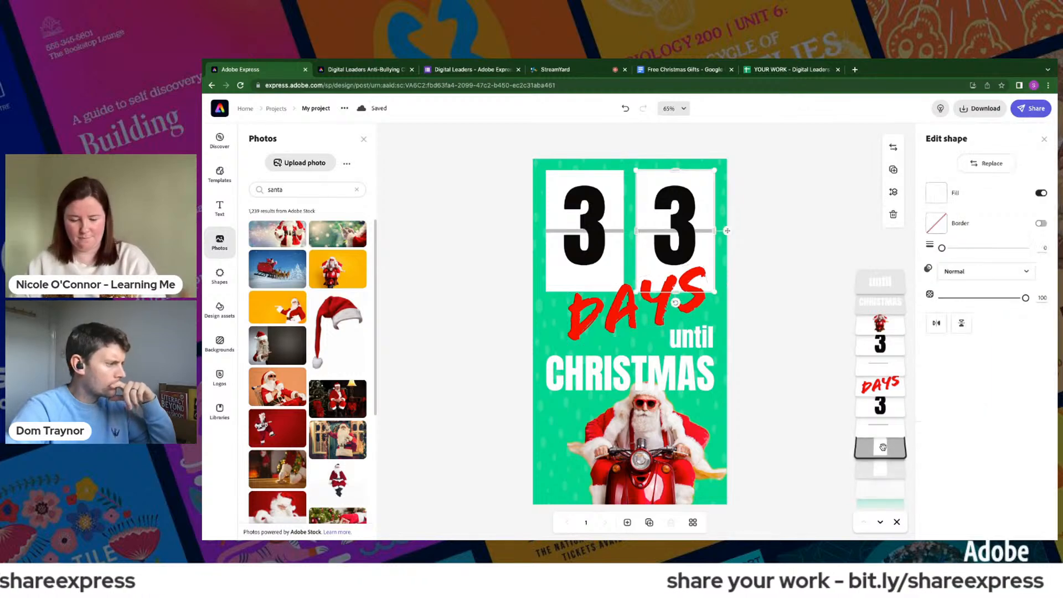
pyautogui.click(881, 468)
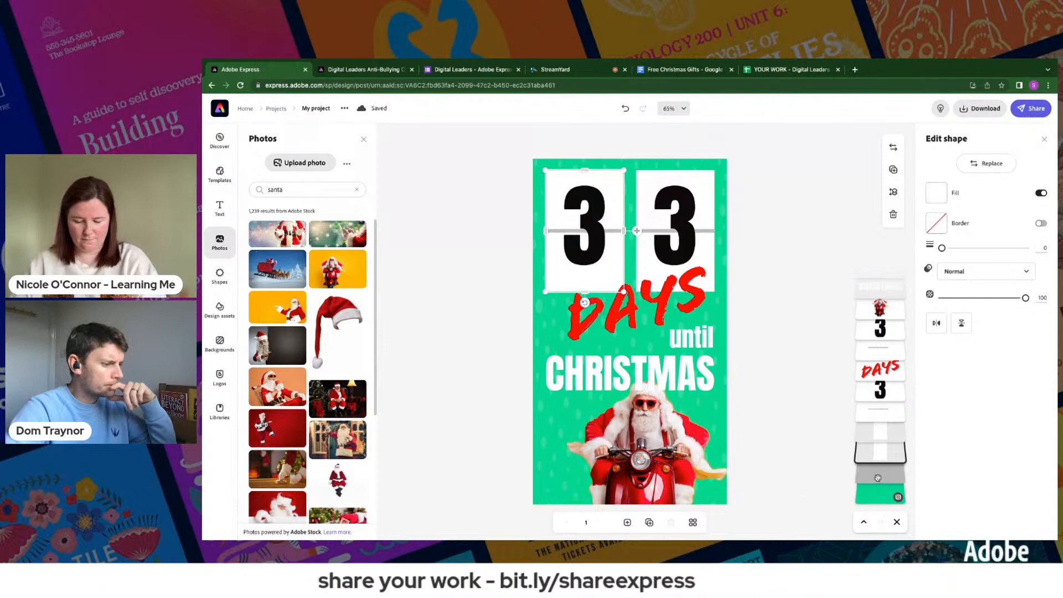
pyautogui.click(876, 474)
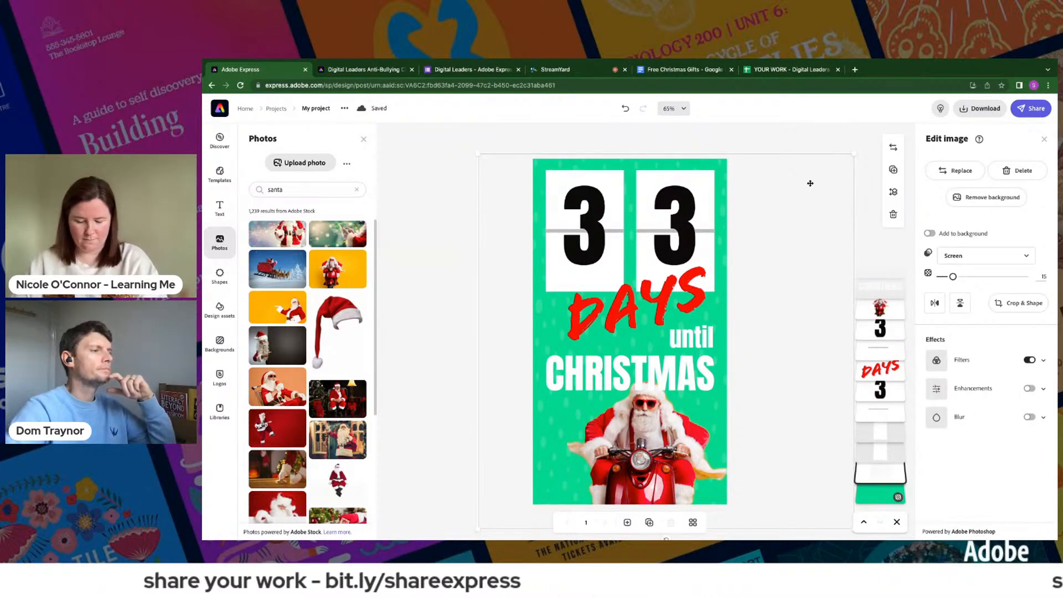
pyautogui.click(961, 171)
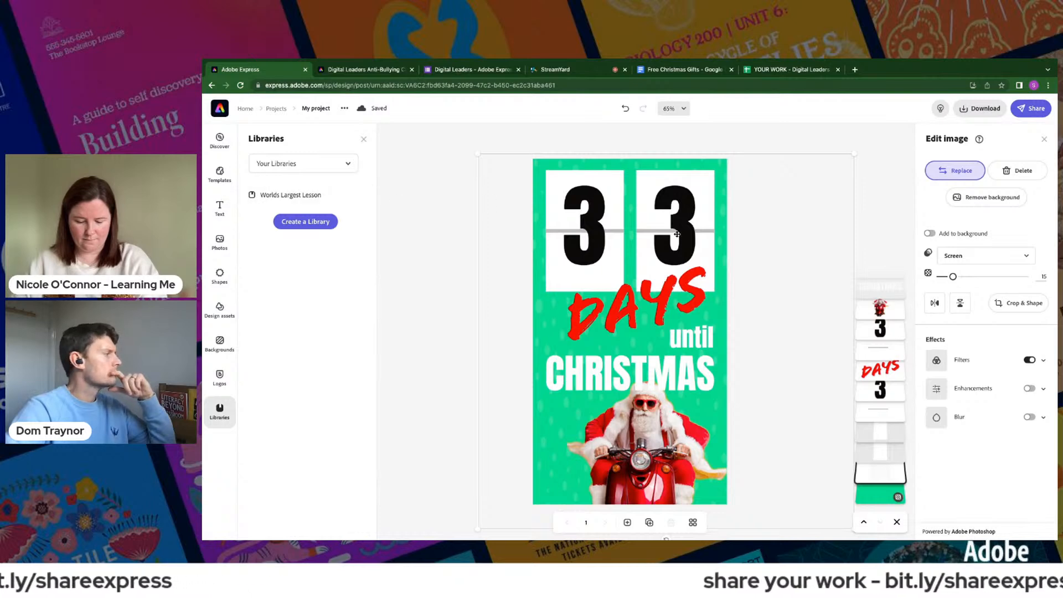
pyautogui.click(952, 171)
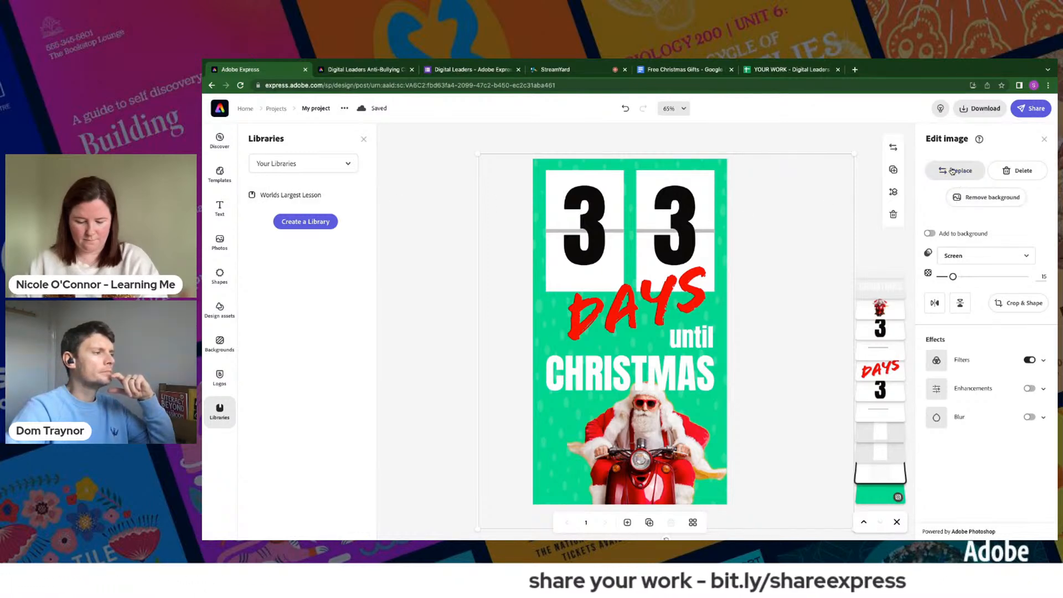
pyautogui.click(952, 171)
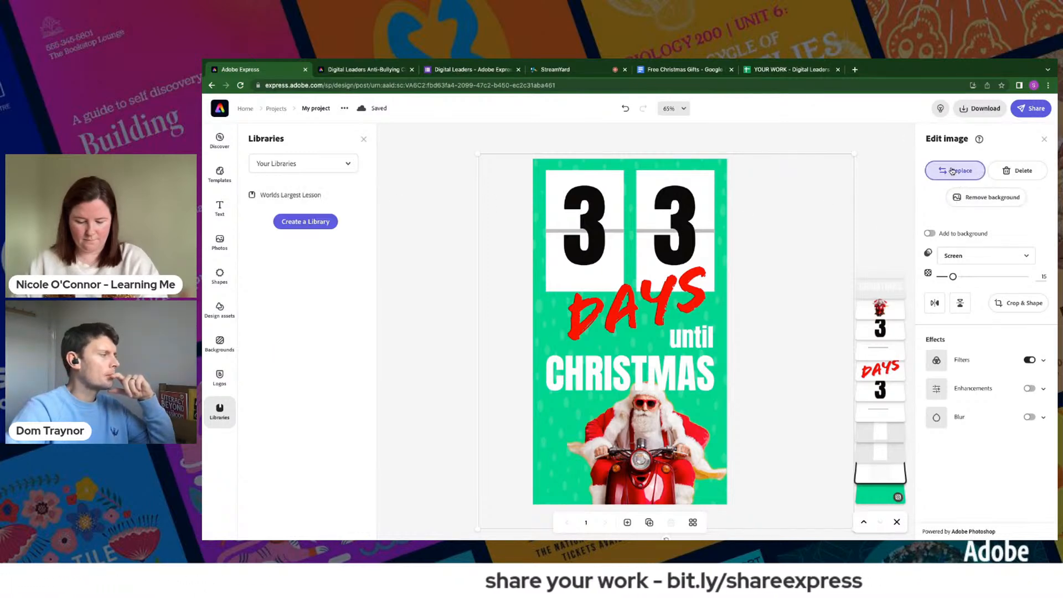
pyautogui.click(219, 308)
pyautogui.click(291, 161)
pyautogui.write('t')
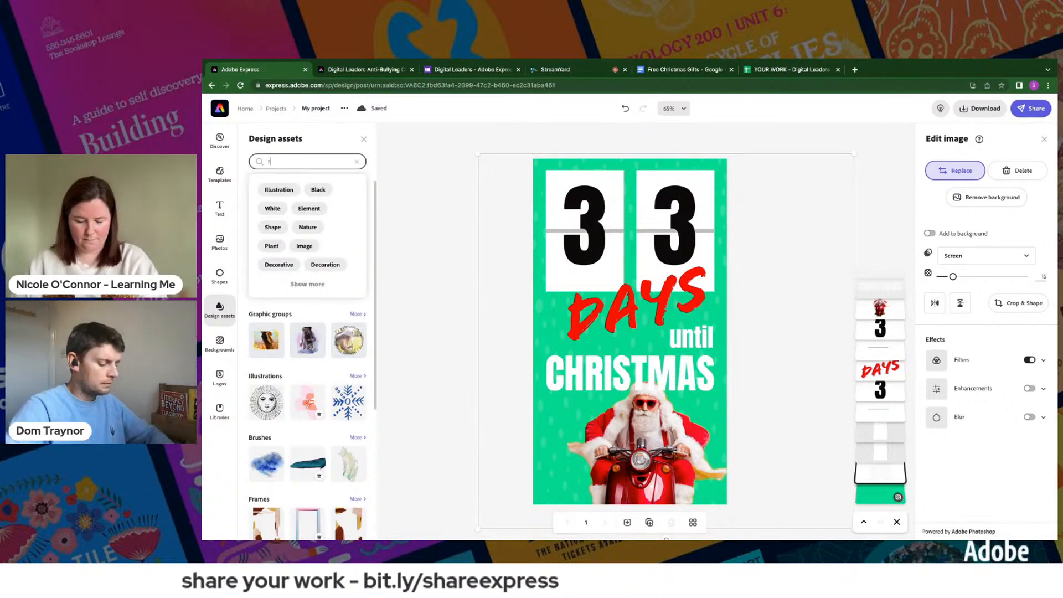
pyautogui.write('ain')
pyautogui.press('Return')
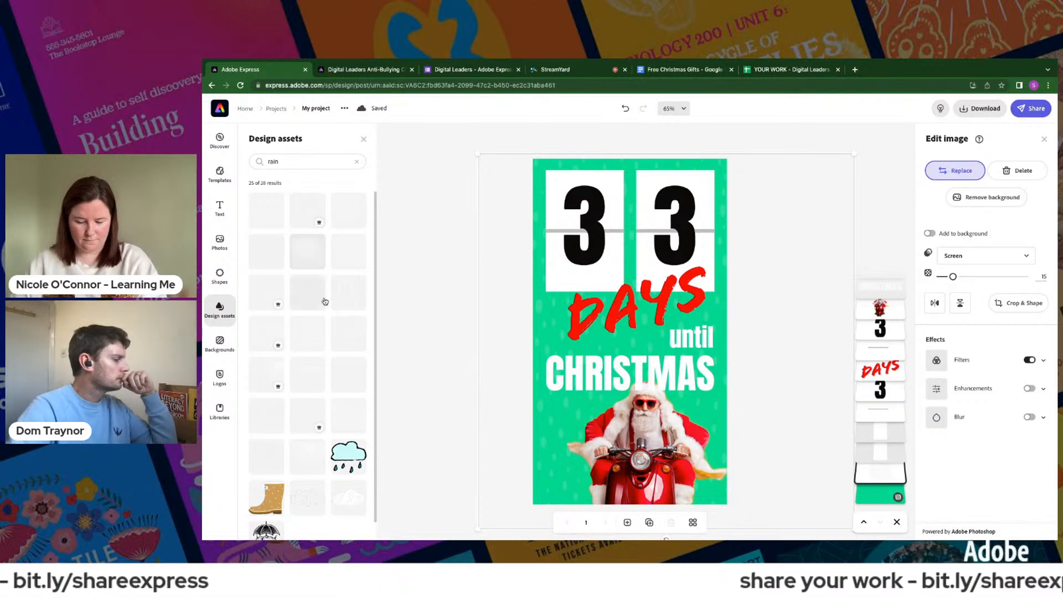
pyautogui.click(346, 451)
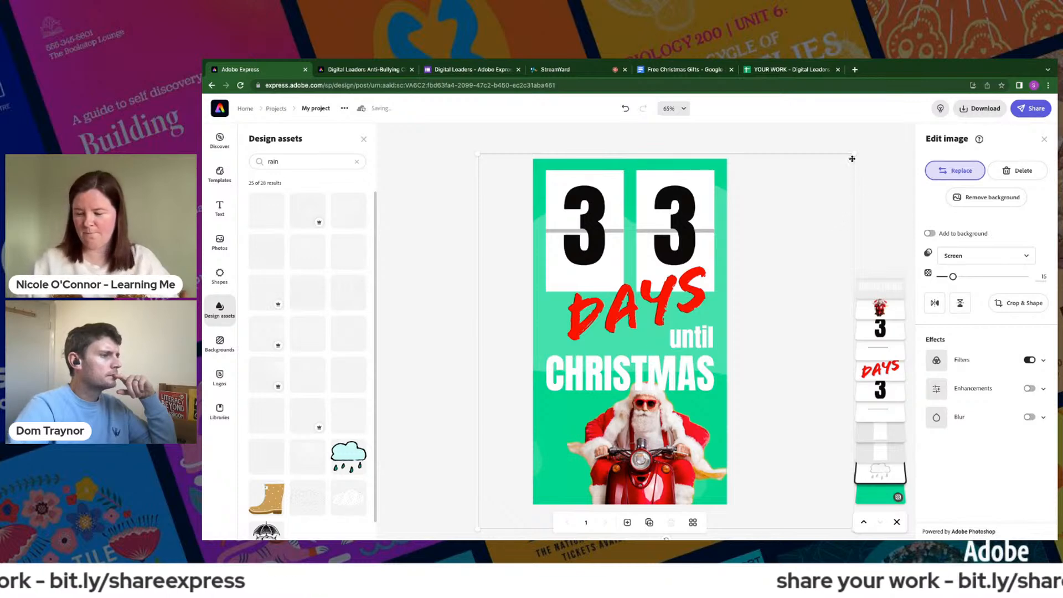
# - Shrink the rain cloud image within the design and layer it in front of the Santa
pyautogui.moveTo(833, 166); pyautogui.dragTo(687, 320)
pyautogui.moveTo(479, 322); pyautogui.dragTo(540, 372)
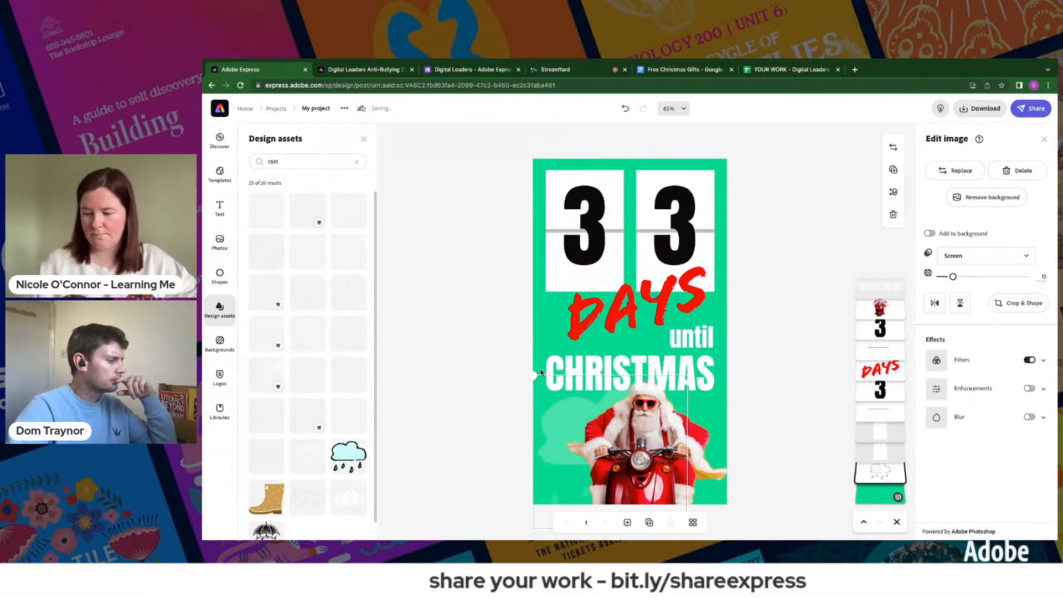
pyautogui.moveTo(859, 491); pyautogui.dragTo(877, 305)
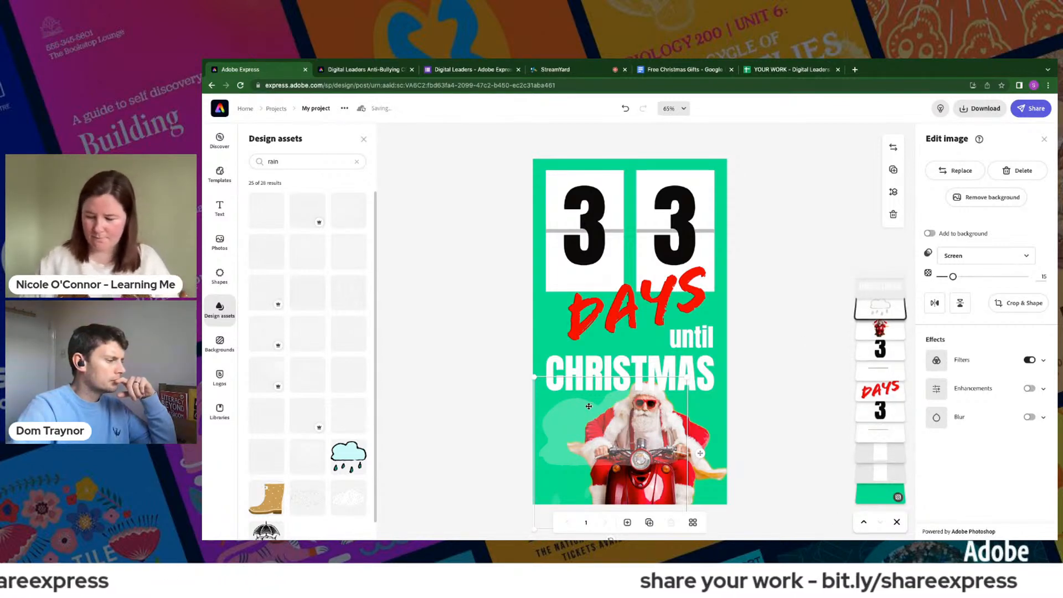
# - Set the rain cloud's opacity to 56 and blend mode to Normal, and place it over the DAYS text
pyautogui.moveTo(952, 277); pyautogui.dragTo(989, 284)
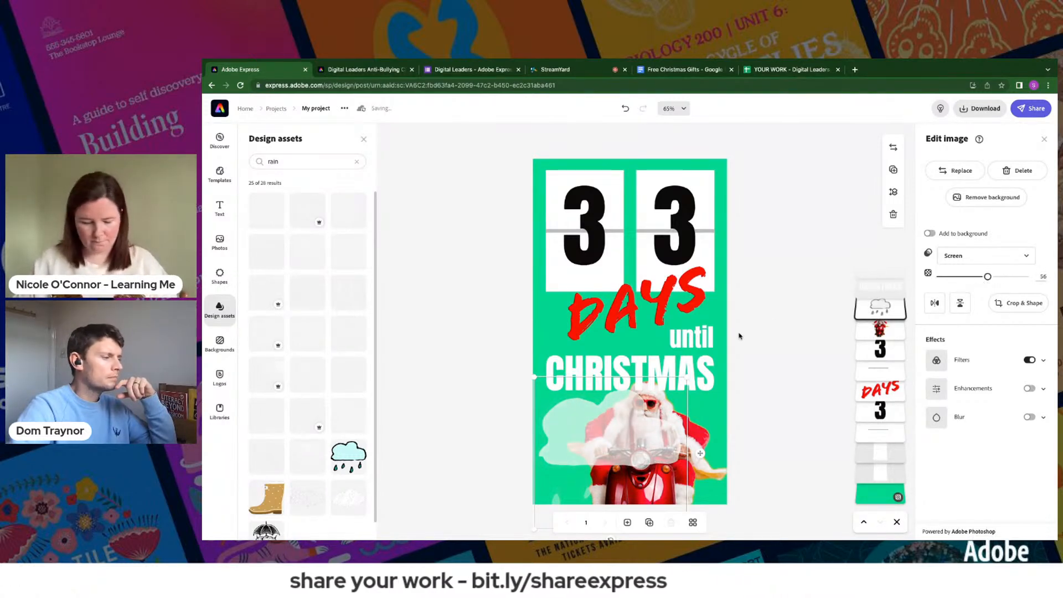
pyautogui.moveTo(563, 418); pyautogui.dragTo(592, 321)
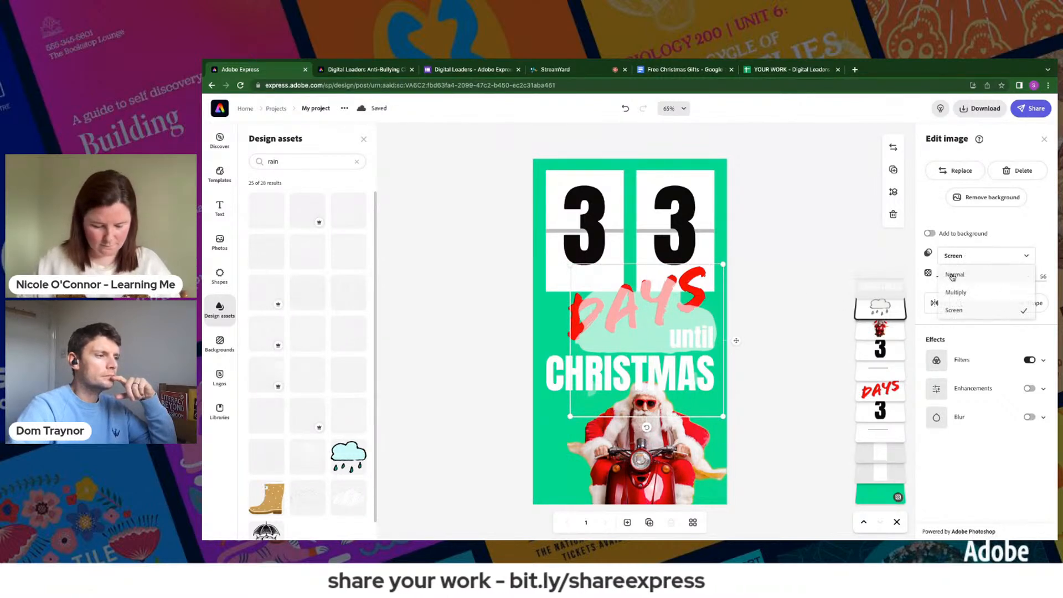
pyautogui.click(953, 275)
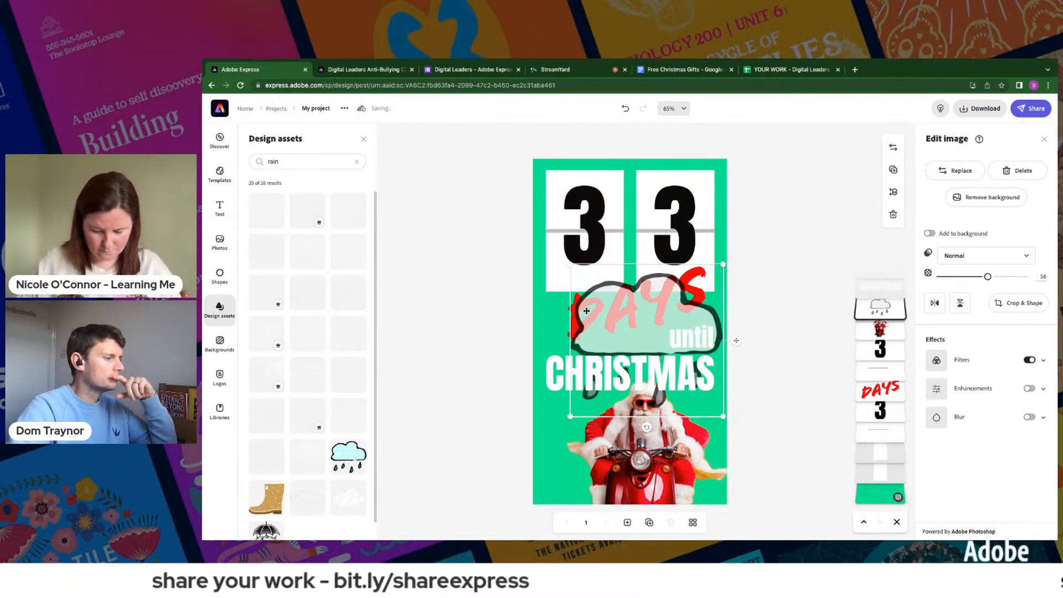
# - Layer the DAYS text in front of the cloud and move the until and CHRISTMAS texts together down over the Santa's scooter
pyautogui.moveTo(894, 389); pyautogui.dragTo(895, 301)
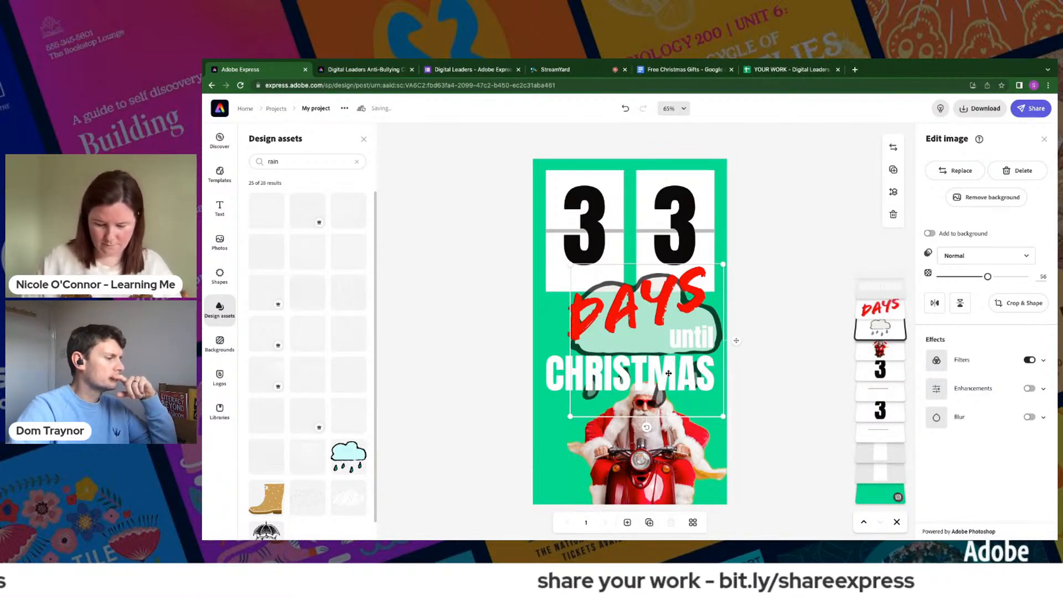
pyautogui.click(693, 341)
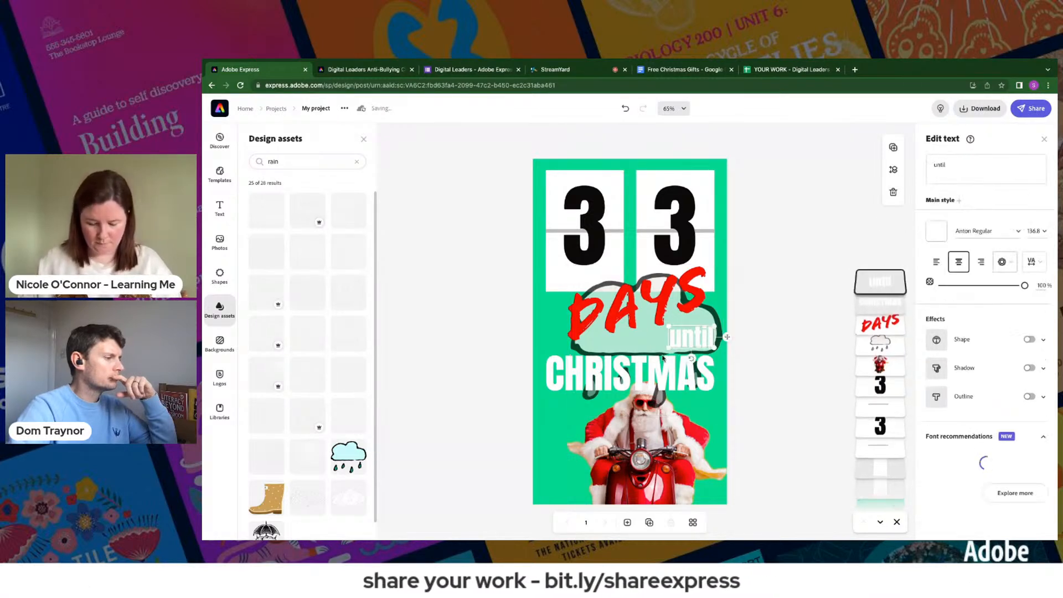
pyautogui.keyDown('shift'); pyautogui.click(645, 363); pyautogui.keyUp('shift')
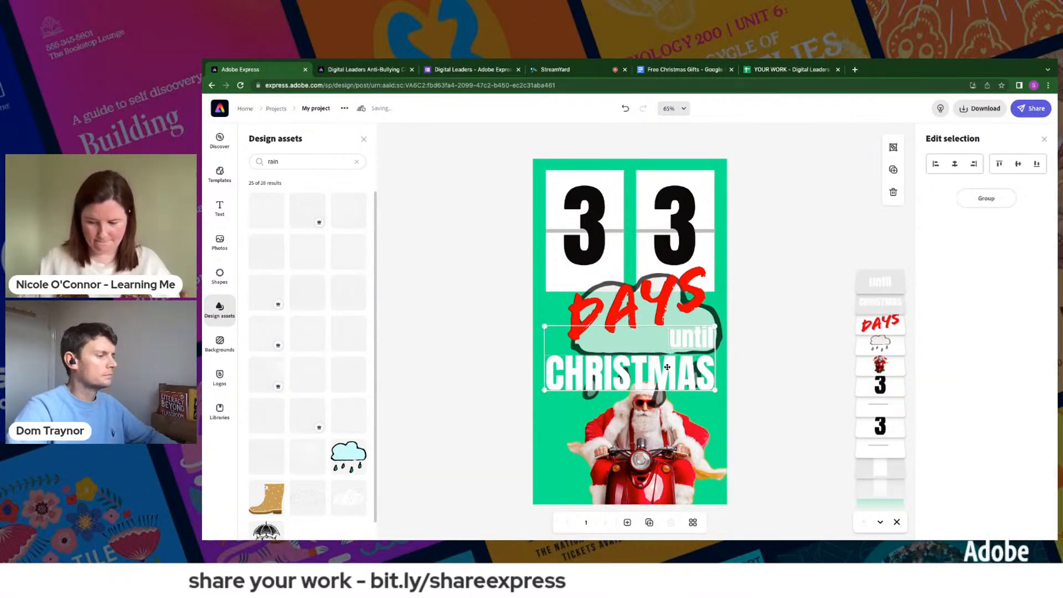
pyautogui.moveTo(667, 367); pyautogui.dragTo(667, 474)
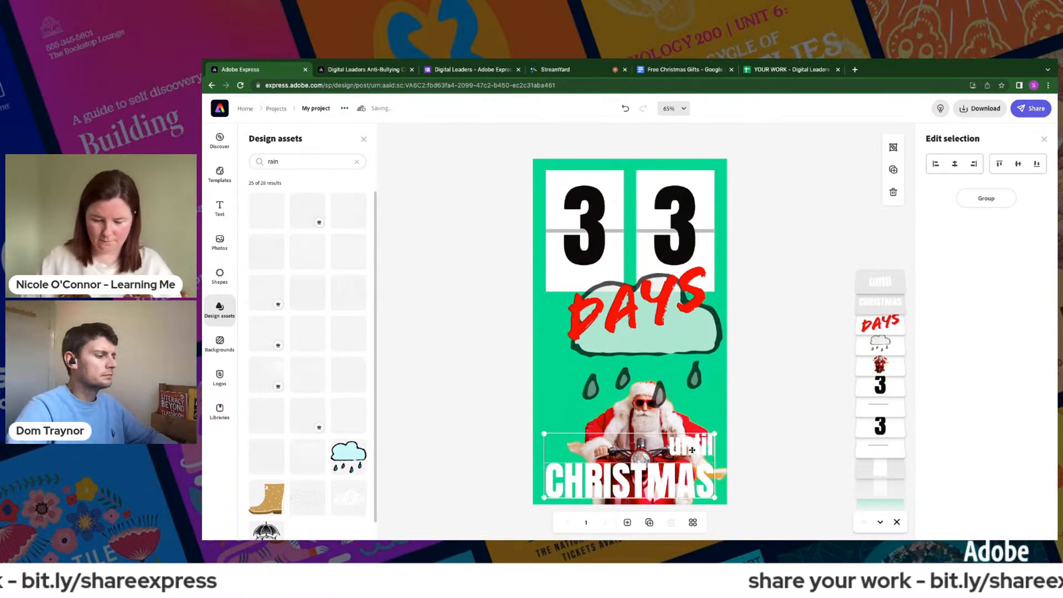
pyautogui.click(741, 421)
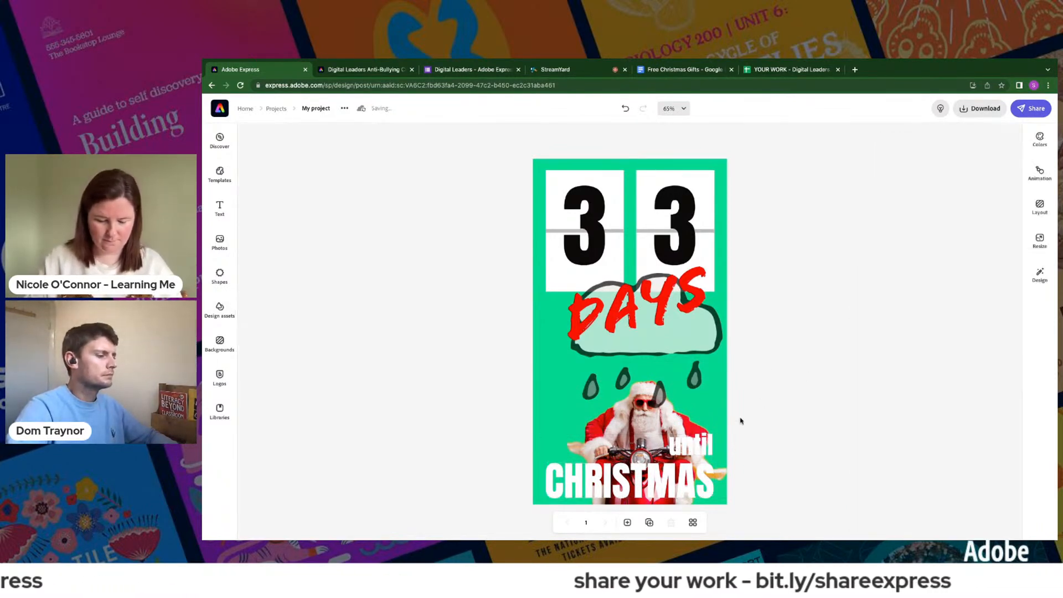
# - Enlarge the rain cloud to frame the DAYS text across the design's width and layer it behind the Santa
pyautogui.click(696, 437)
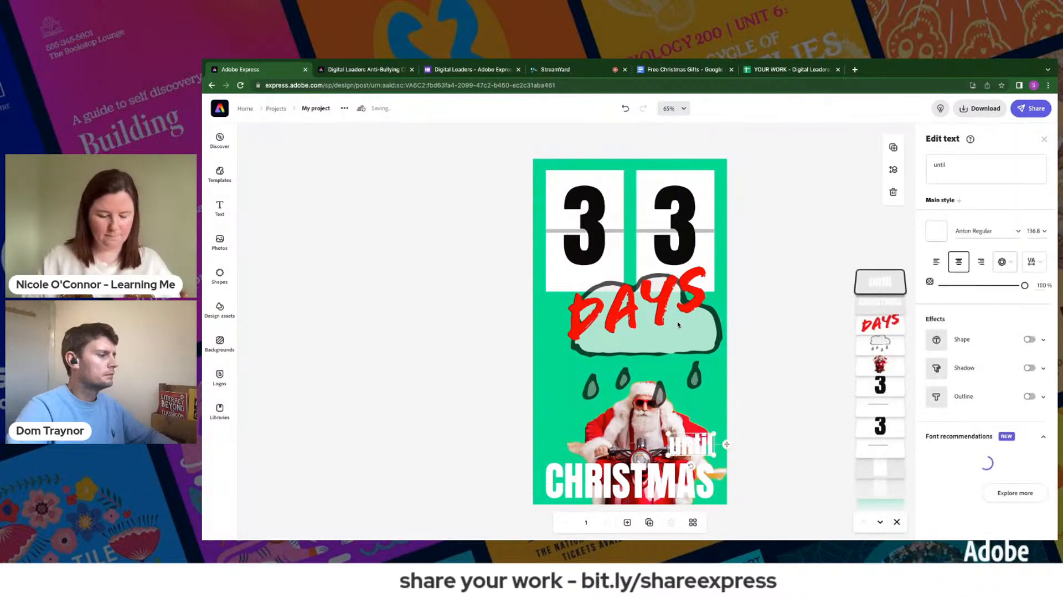
pyautogui.click(677, 325)
pyautogui.moveTo(684, 333); pyautogui.dragTo(693, 312)
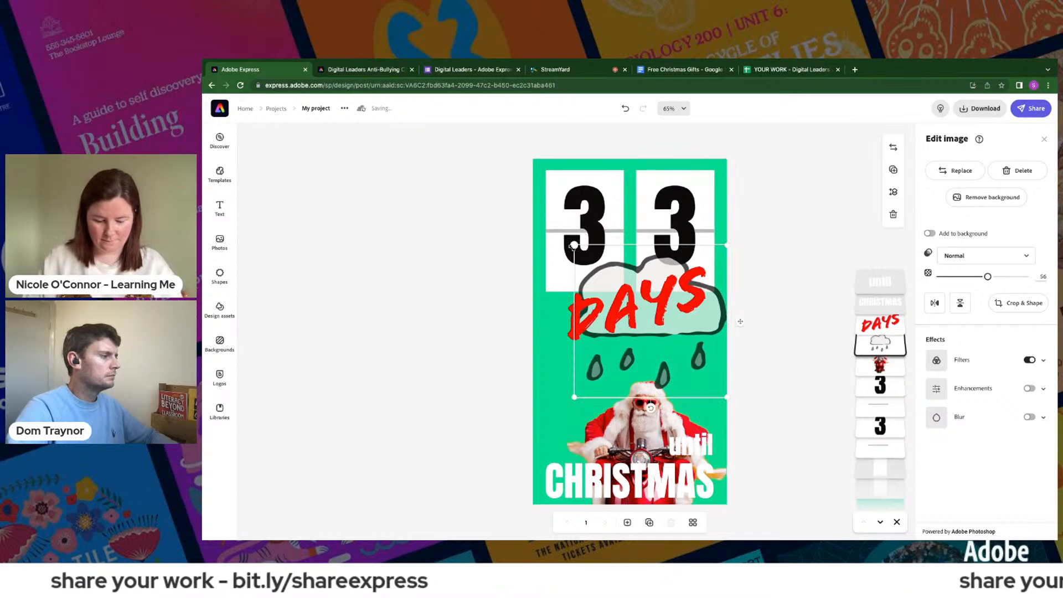
pyautogui.moveTo(574, 245); pyautogui.dragTo(561, 232)
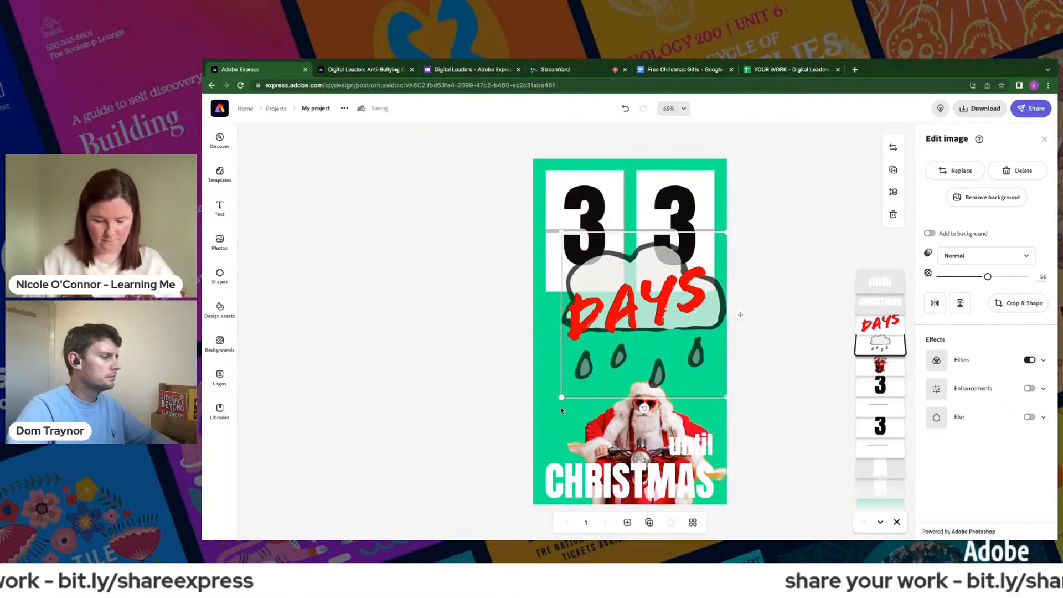
pyautogui.moveTo(562, 397); pyautogui.dragTo(544, 414)
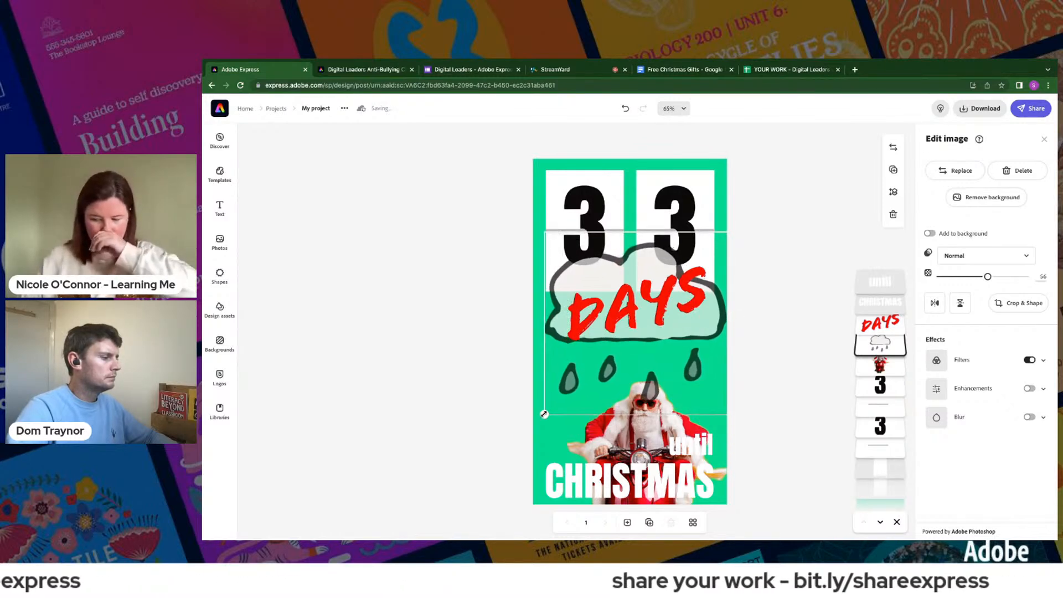
pyautogui.moveTo(714, 327); pyautogui.dragTo(715, 336)
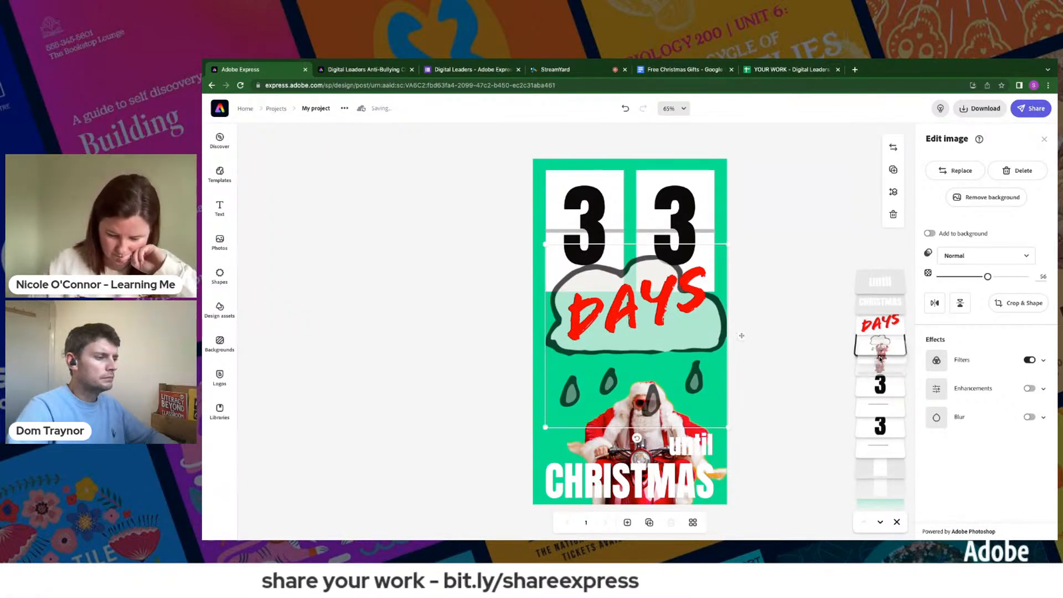
pyautogui.moveTo(879, 345); pyautogui.dragTo(879, 345)
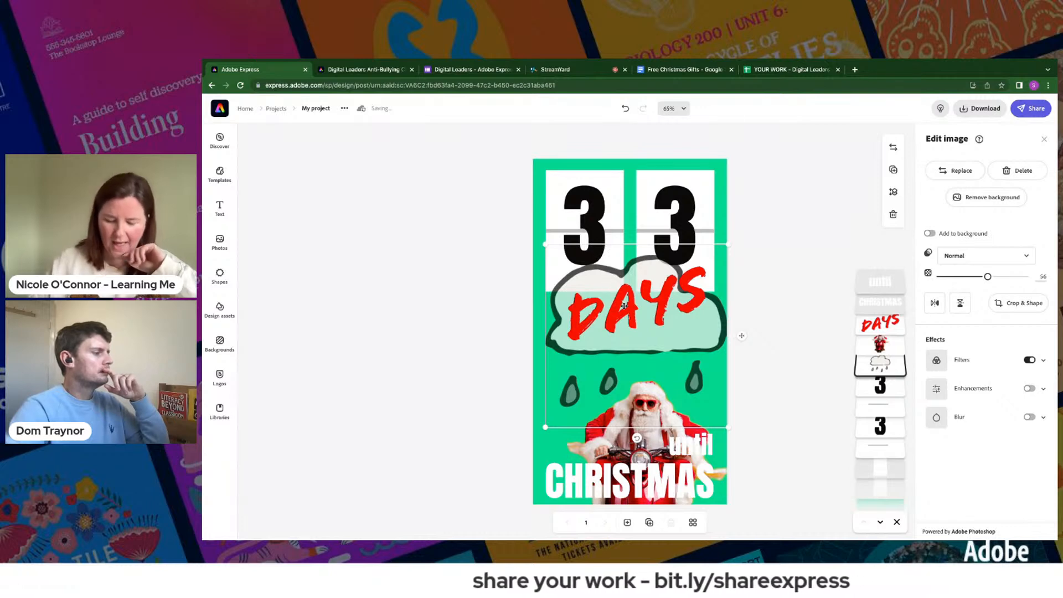
# - Shrink the red DAYS text so it fits inside the rain cloud's outline
pyautogui.click(578, 297)
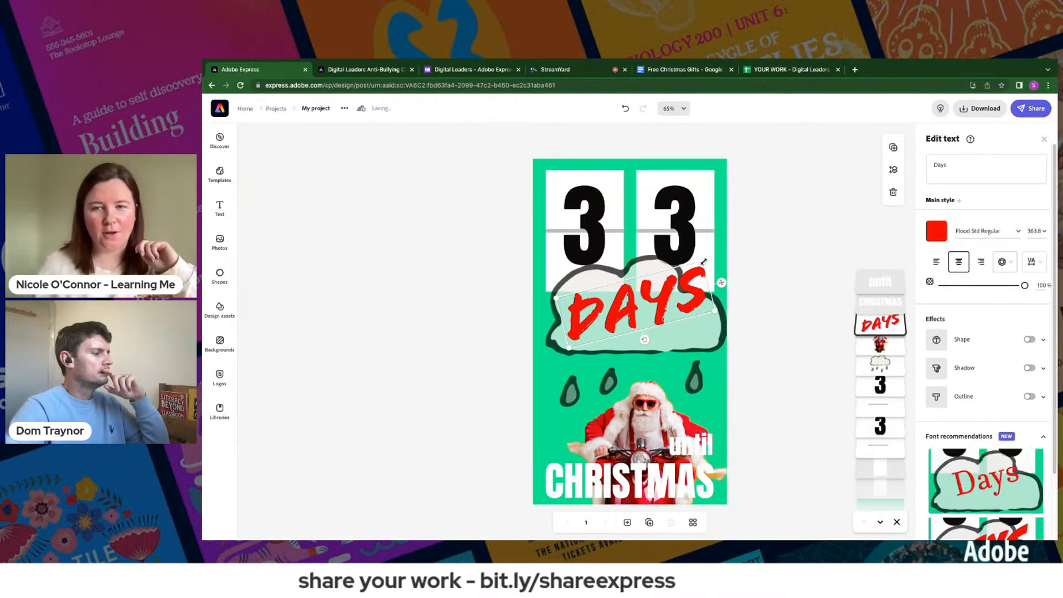
pyautogui.moveTo(670, 268); pyautogui.dragTo(697, 298)
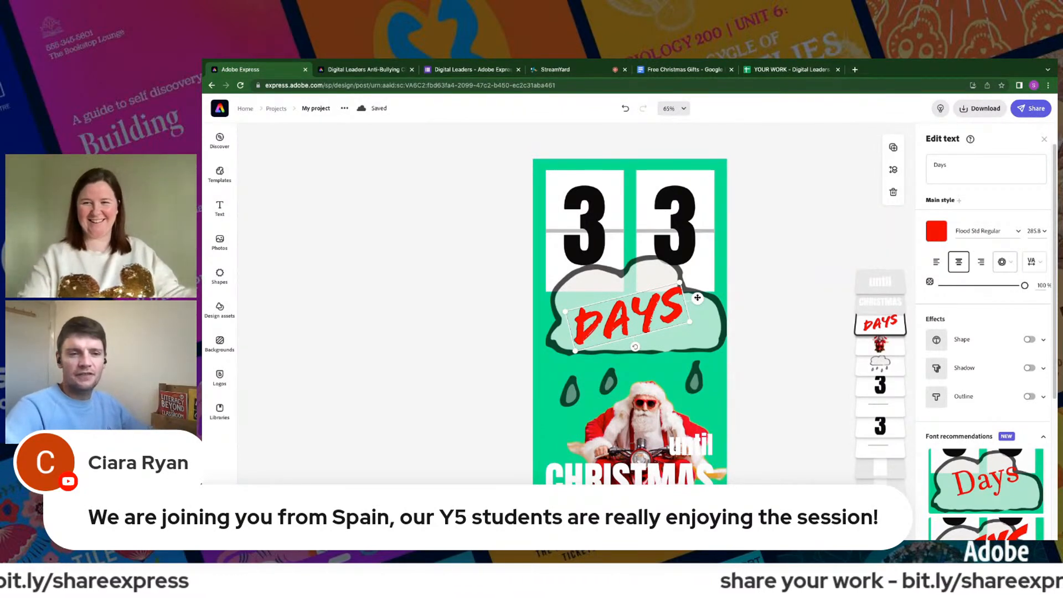
pyautogui.click(574, 294)
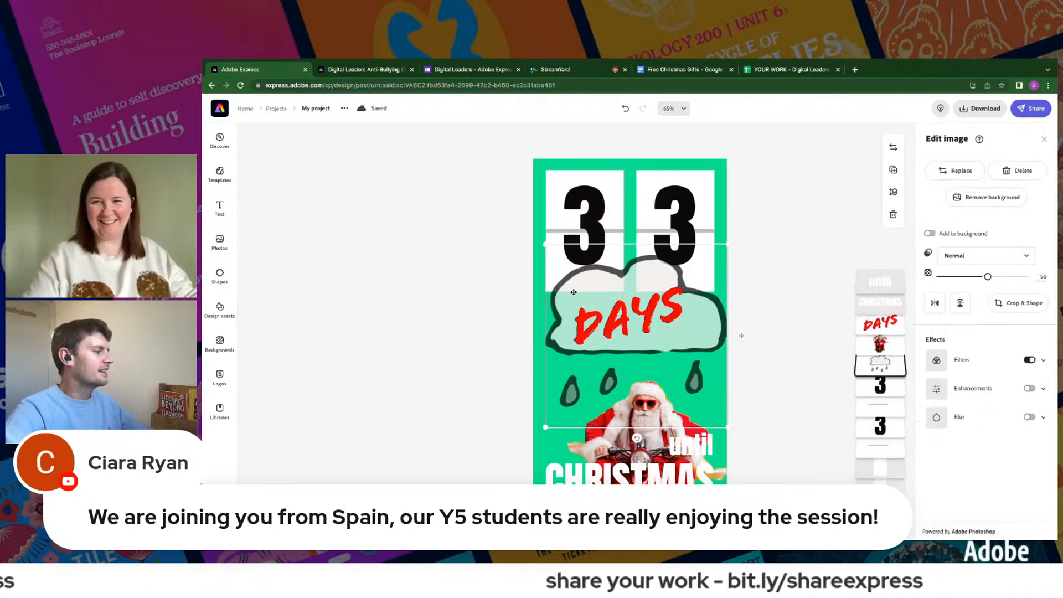
pyautogui.click(616, 319)
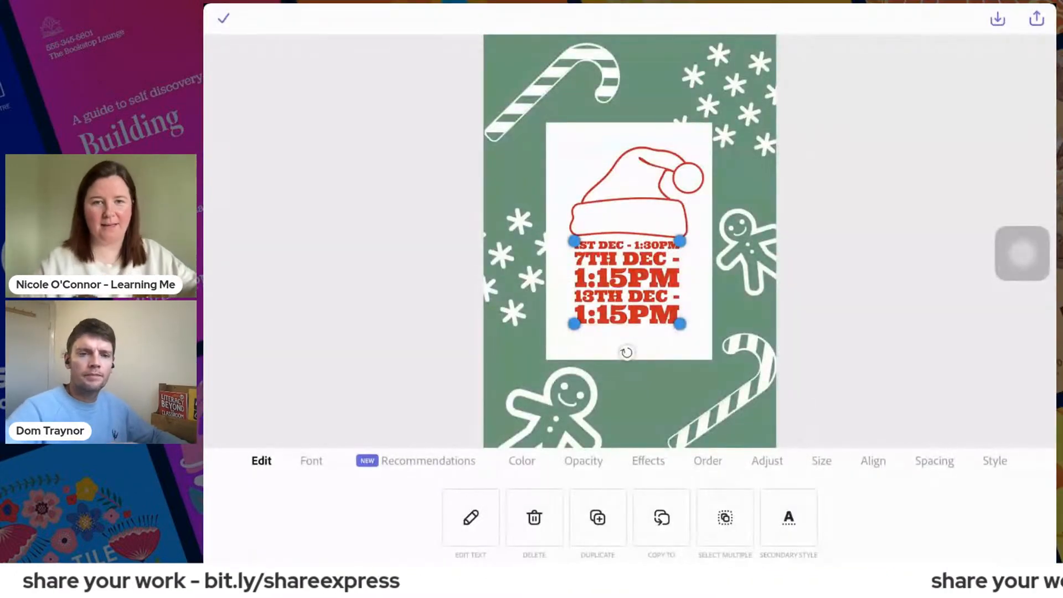
# - Shrink the red dates text slightly on the white card, and multi-select three poster elements including the lower candy cane before deselecting them
pyautogui.moveTo(680, 323)
pyautogui.mouseDown()
pyautogui.moveTo(696, 336)
pyautogui.moveTo(676, 320)
pyautogui.mouseUp()
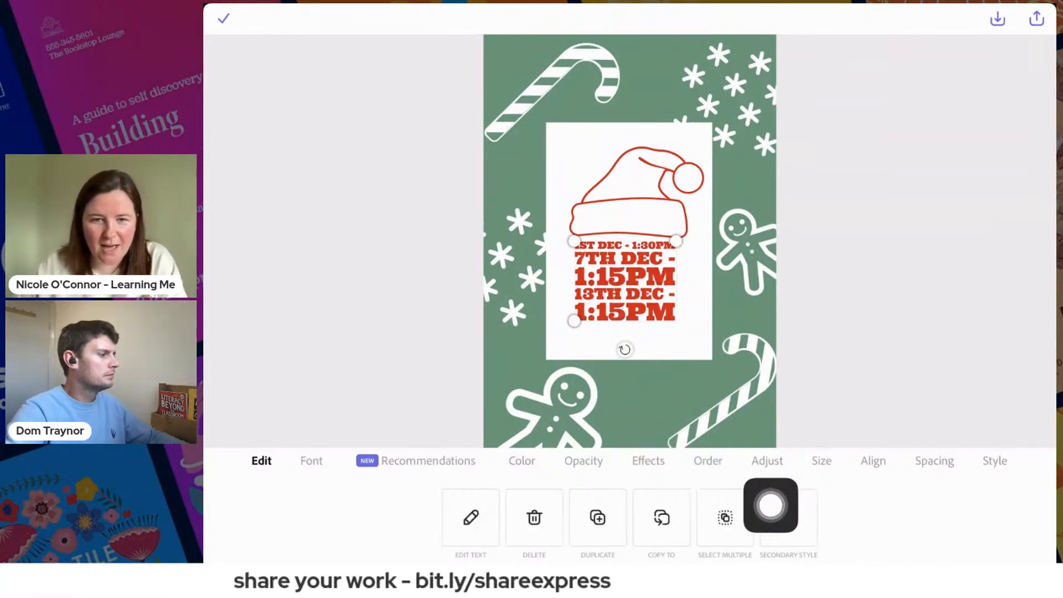
pyautogui.click(724, 518)
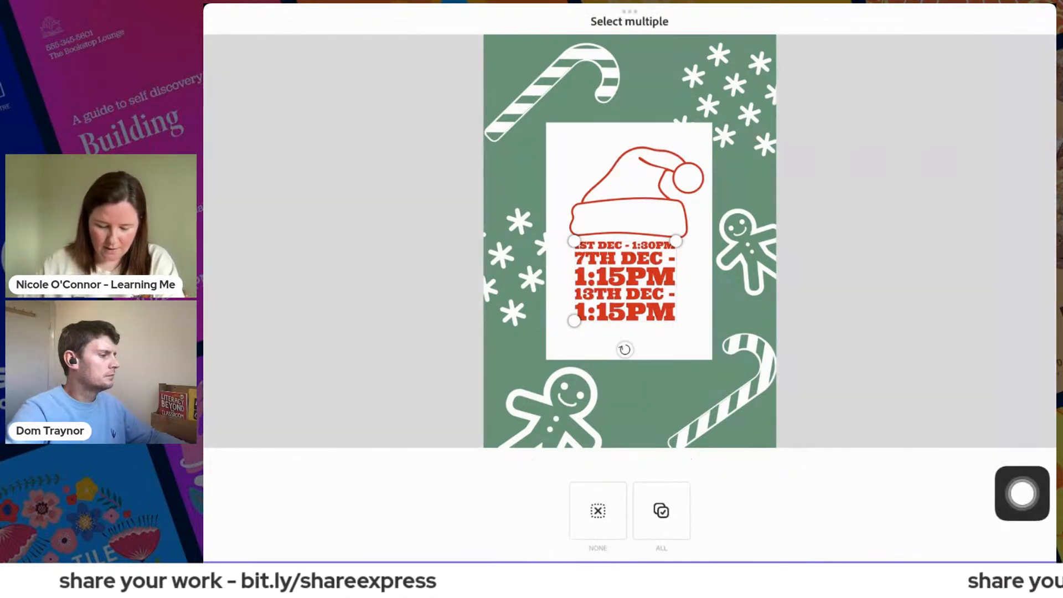
pyautogui.click(629, 341)
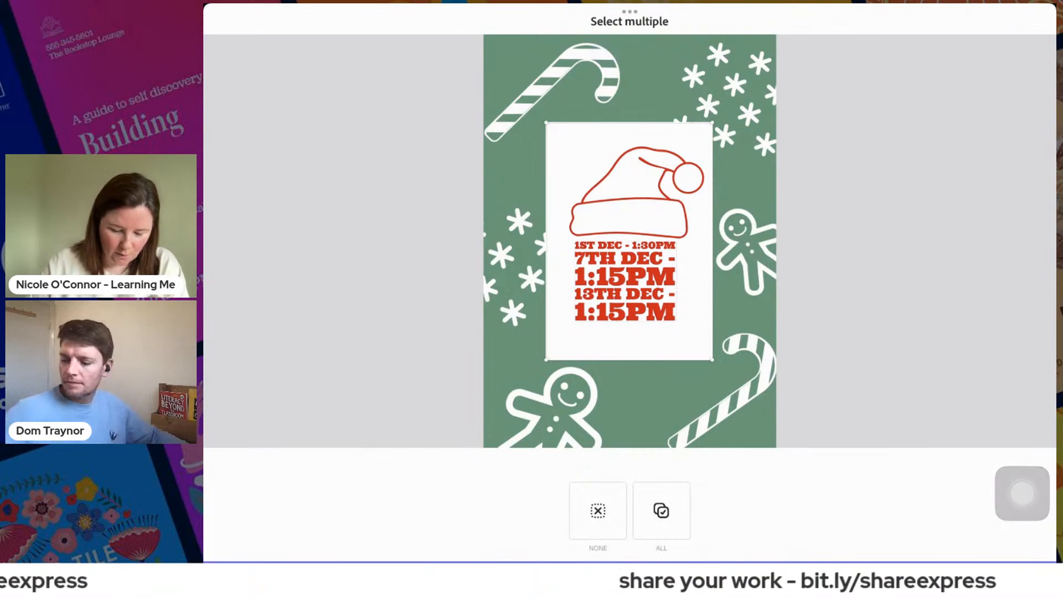
pyautogui.click(630, 341)
pyautogui.click(631, 204)
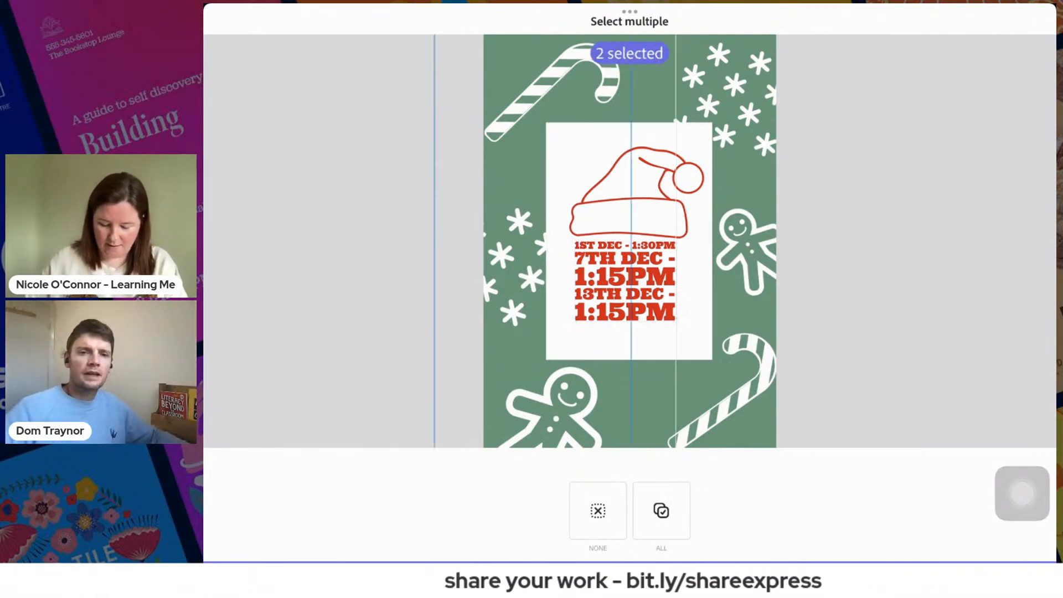
pyautogui.moveTo(1022, 493); pyautogui.dragTo(971, 424)
pyautogui.click(742, 387)
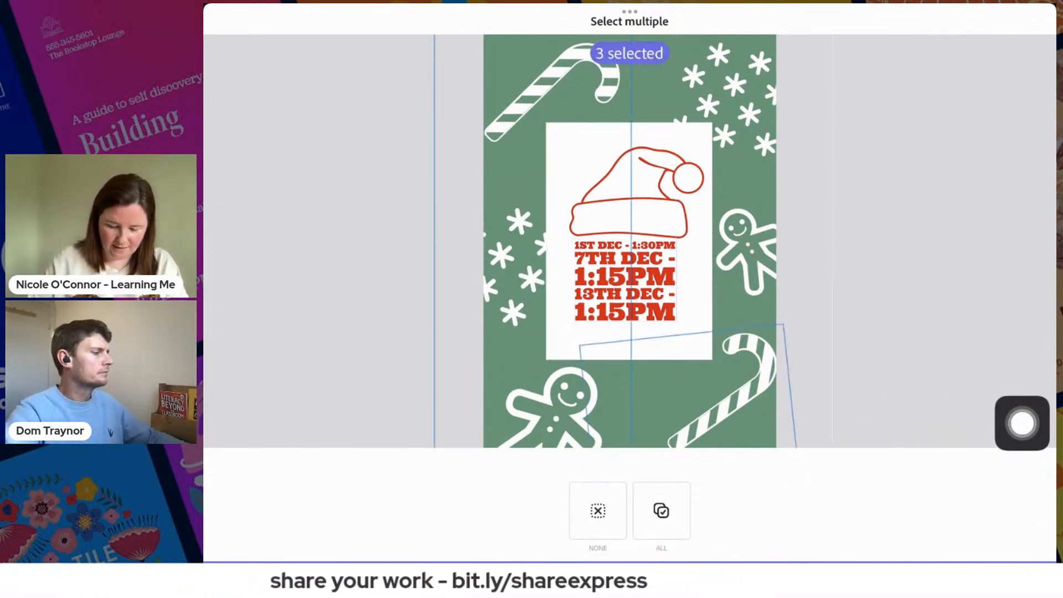
pyautogui.click(630, 570)
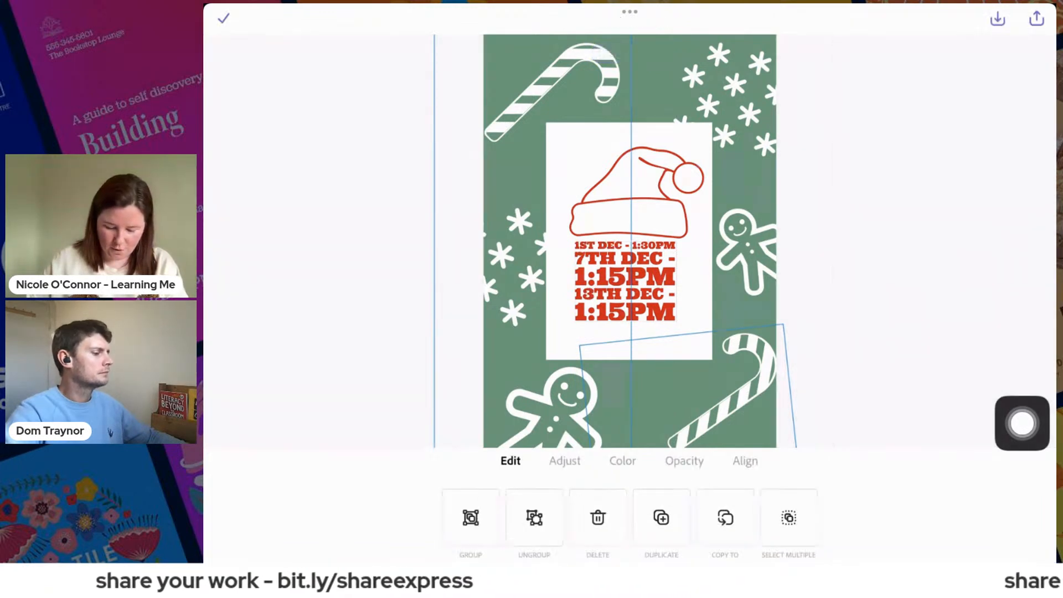
pyautogui.moveTo(1022, 423); pyautogui.dragTo(1022, 387)
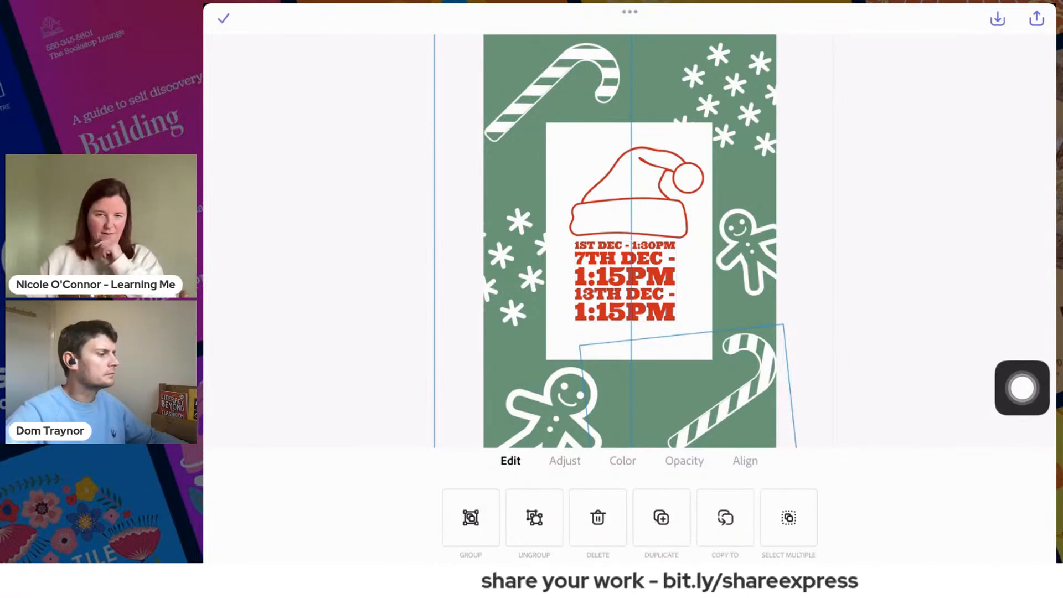
pyautogui.click(223, 19)
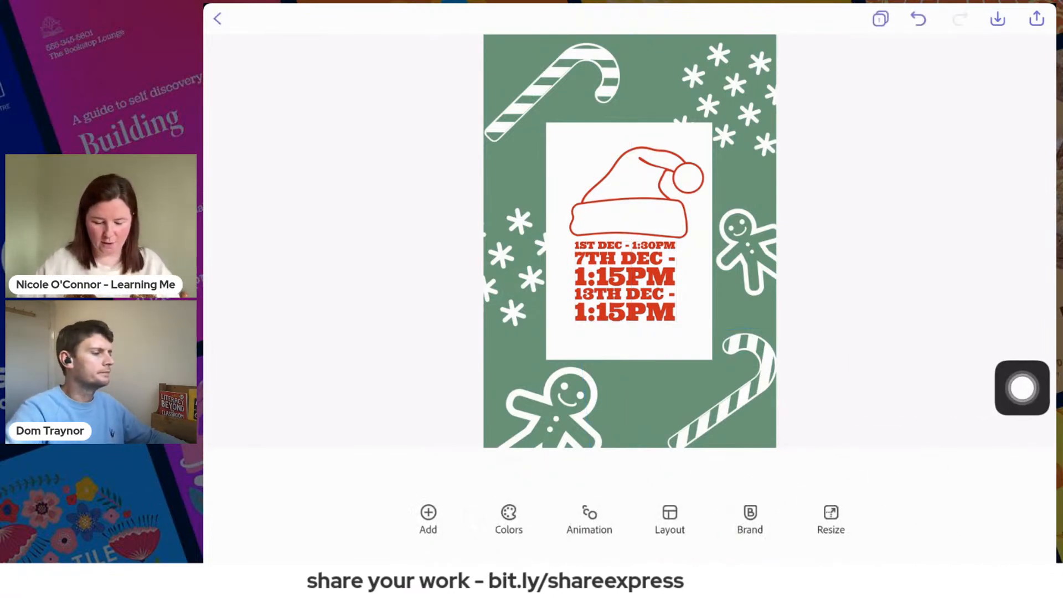
pyautogui.click(739, 394)
pyautogui.moveTo(1022, 388); pyautogui.dragTo(863, 524)
pyautogui.click(757, 517)
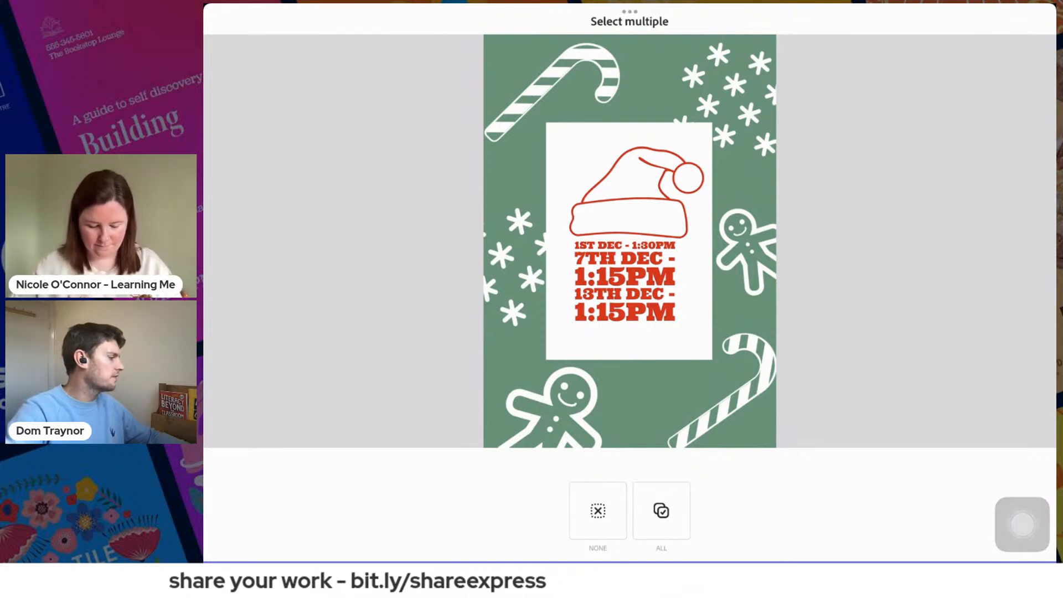
pyautogui.click(630, 562)
pyautogui.moveTo(1022, 524); pyautogui.dragTo(963, 213)
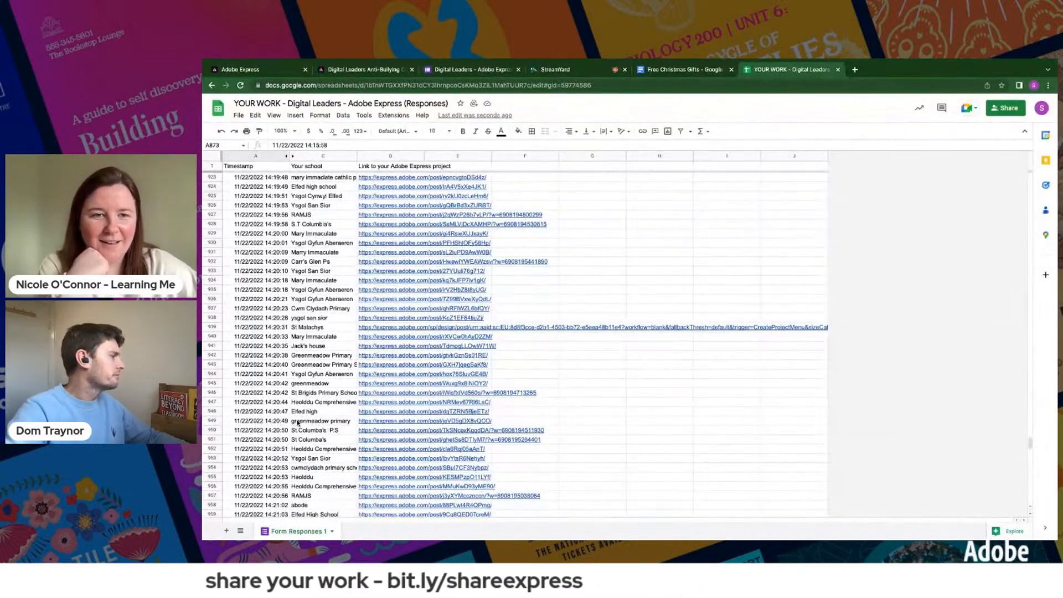
# - Examine the schools' submitted project links in the responses spreadsheet, from the yellow row 872 down to the newest entries
pyautogui.scroll(15, 297, 422)
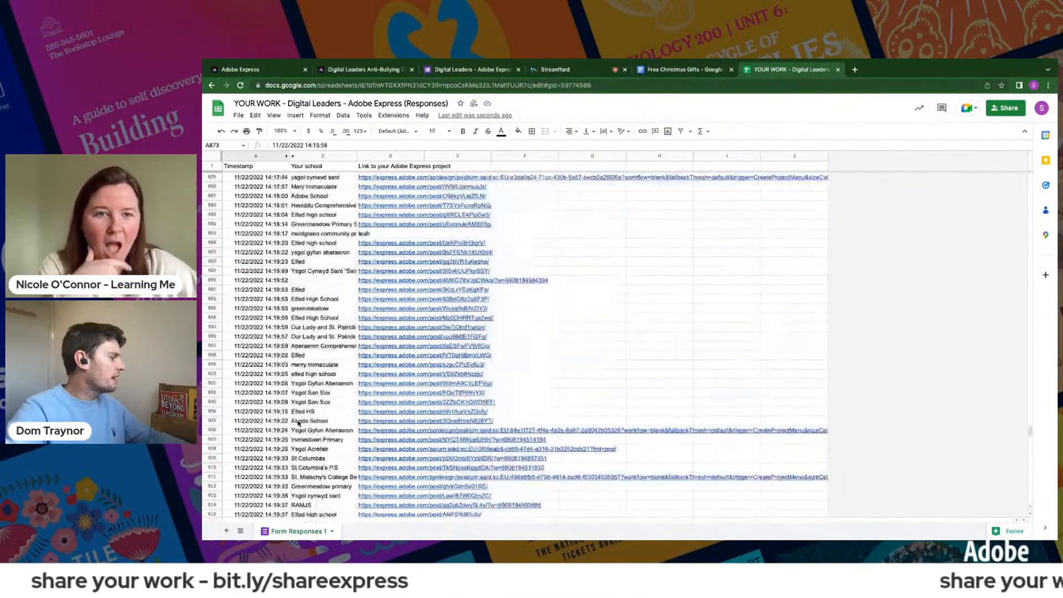
pyautogui.scroll(11, 297, 423)
pyautogui.click(214, 421)
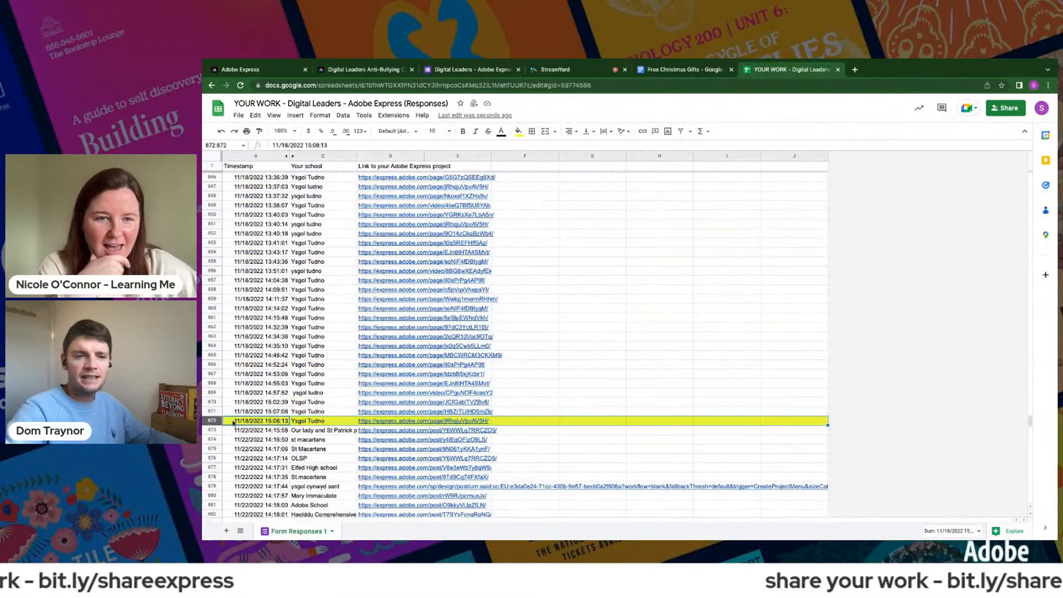
pyautogui.moveTo(417, 448)
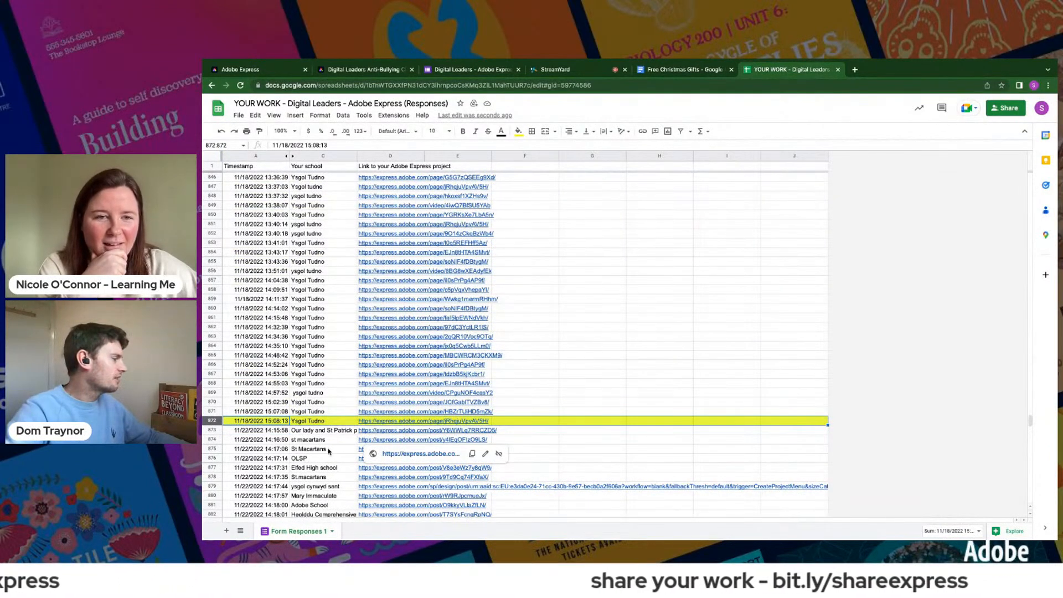
pyautogui.scroll(-13, 328, 452)
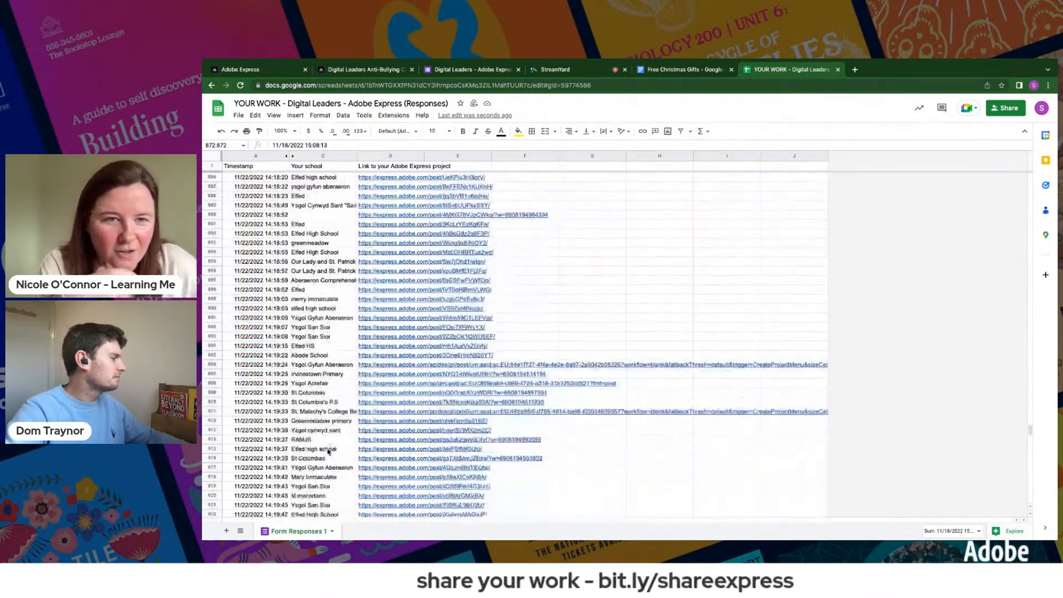
pyautogui.scroll(-20, 328, 451)
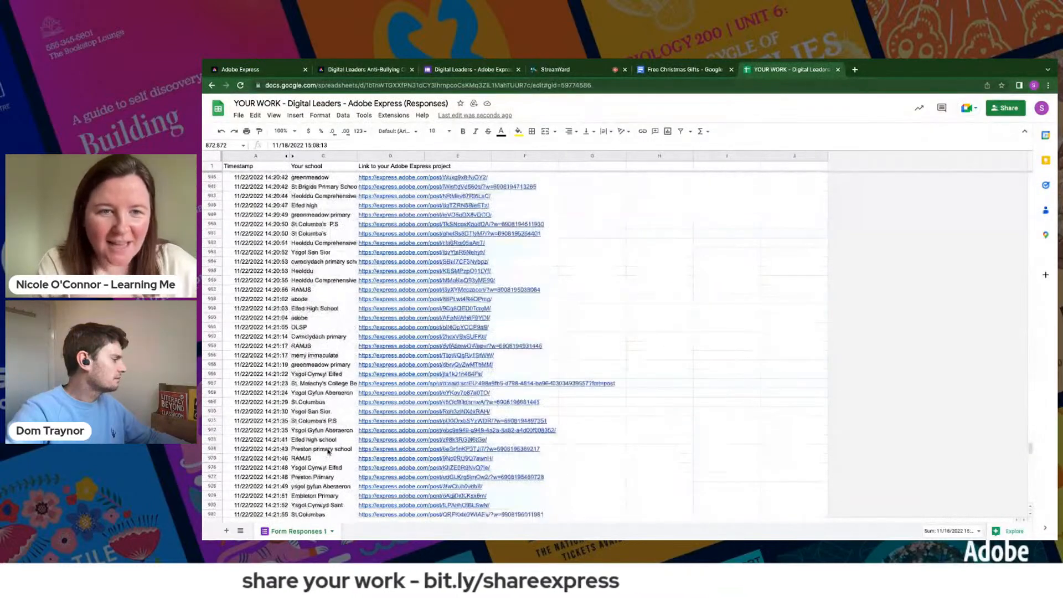
pyautogui.scroll(-17, 328, 451)
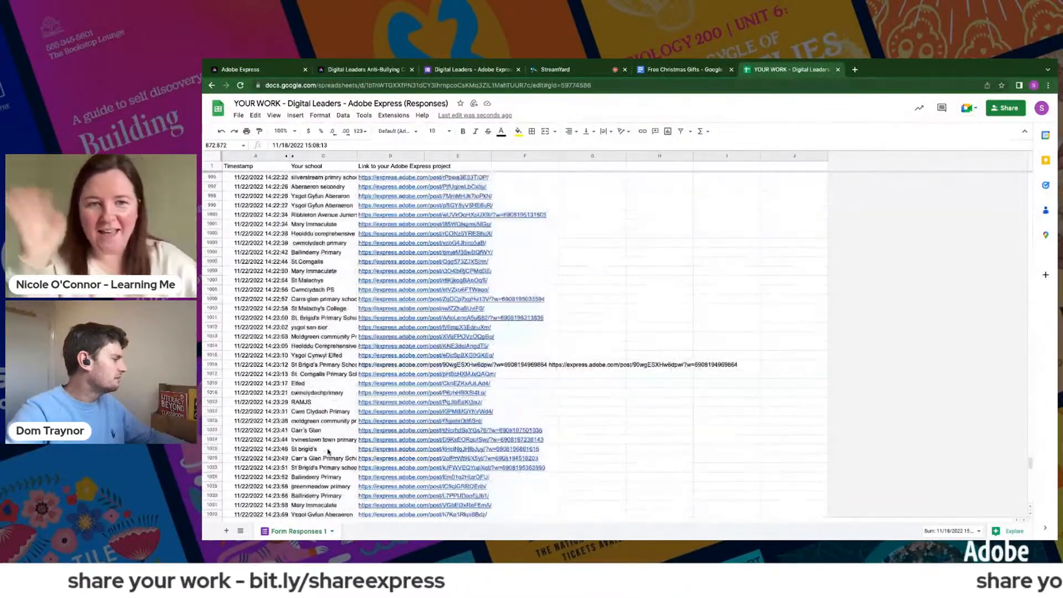
pyautogui.scroll(-7, 328, 451)
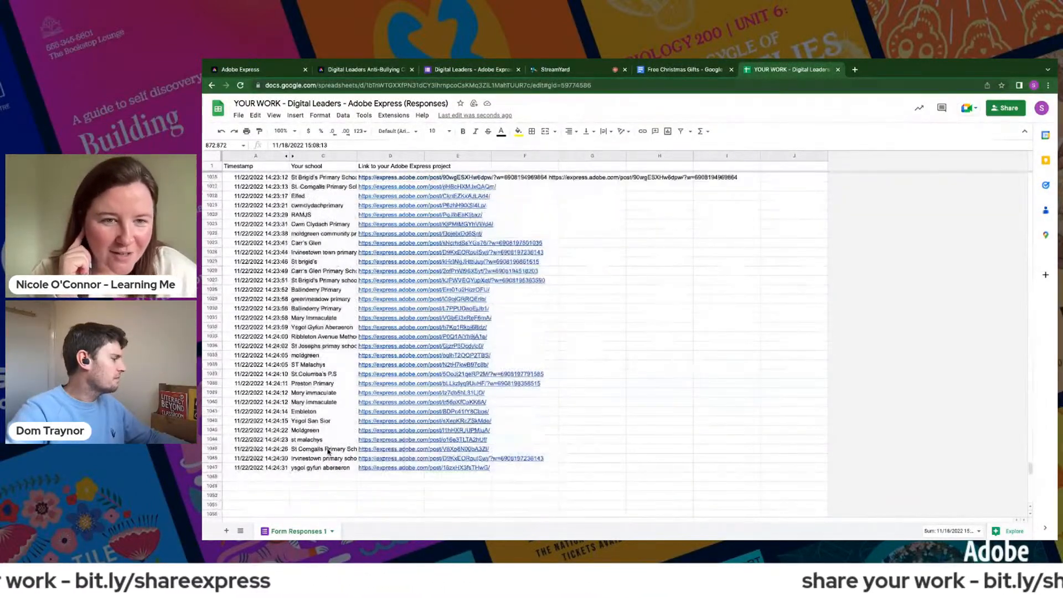
pyautogui.scroll(1, 328, 451)
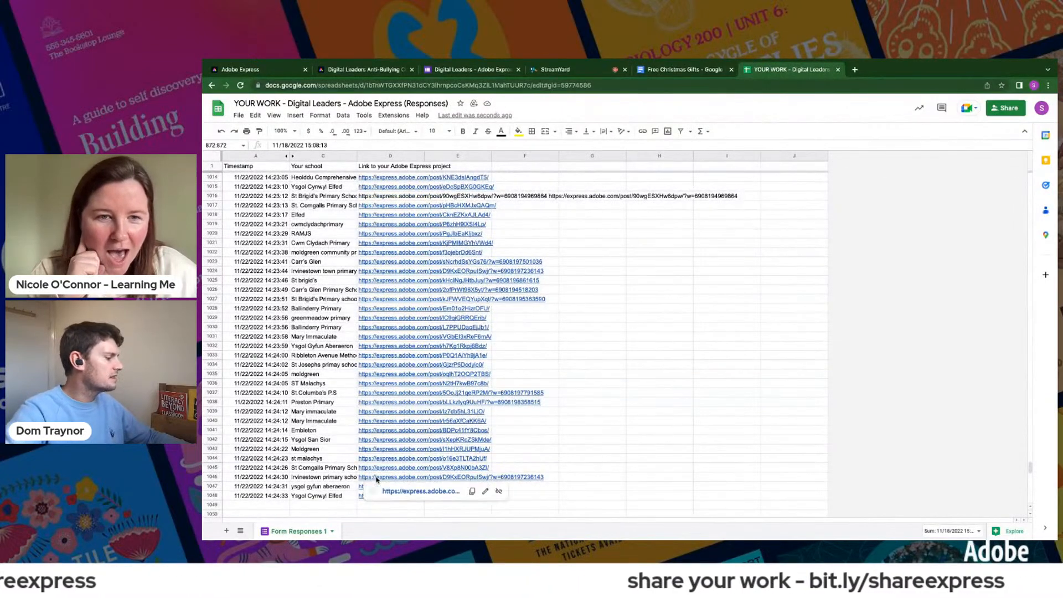
pyautogui.scroll(10, 382, 403)
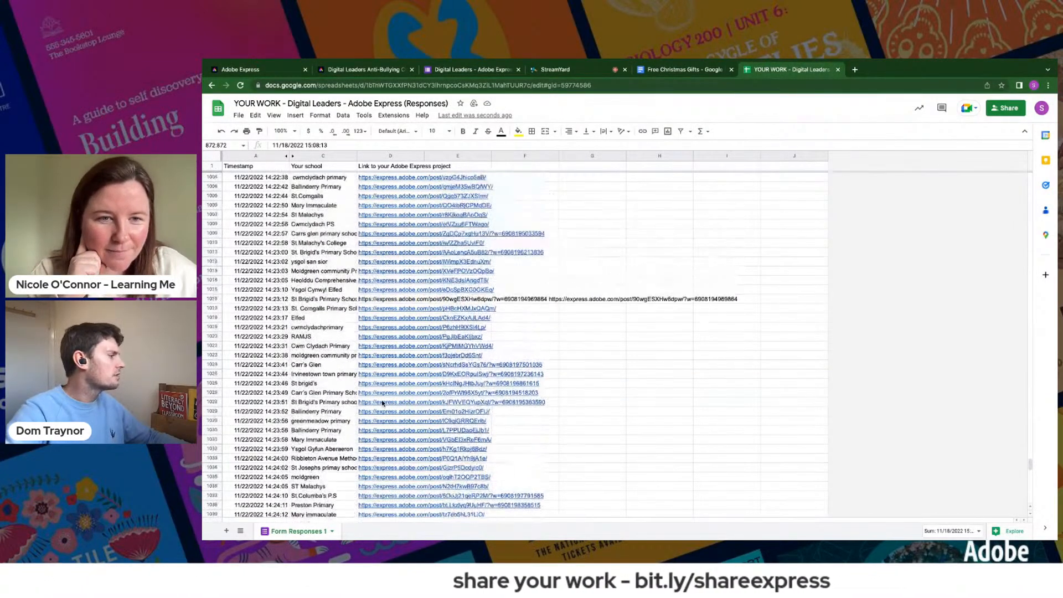
pyautogui.scroll(12, 382, 403)
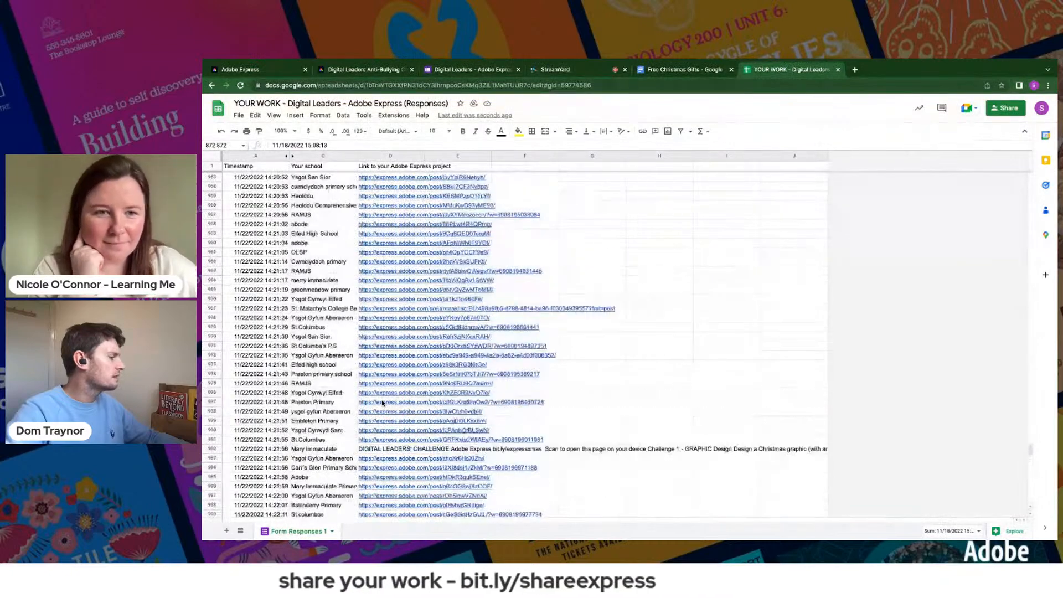
pyautogui.scroll(11, 382, 403)
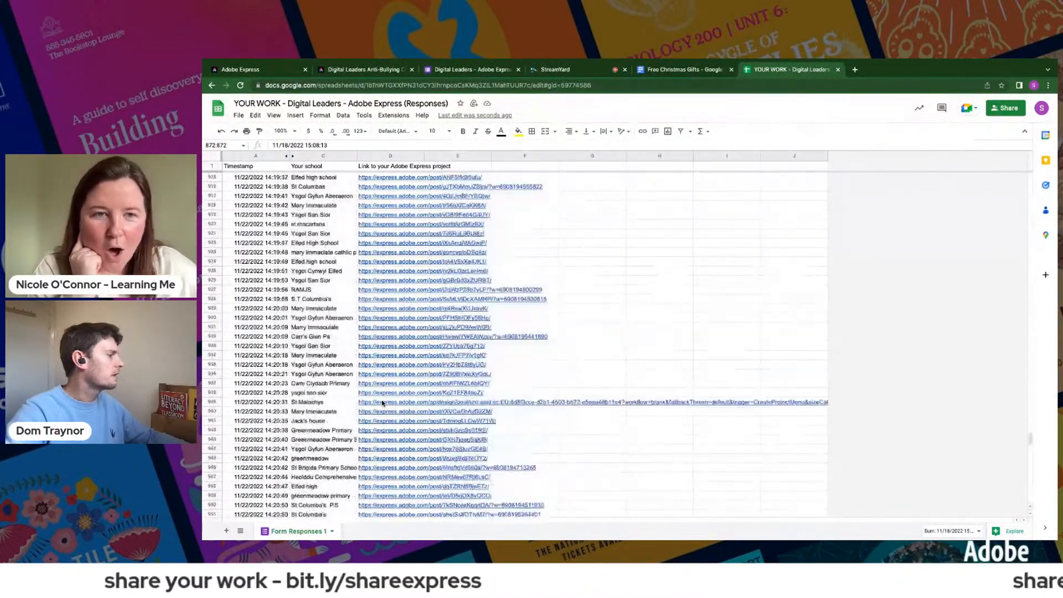
# - Compare the long St Malachys link in row 939 with the countdown project's own address, and view that project's sharing options
pyautogui.click(379, 412)
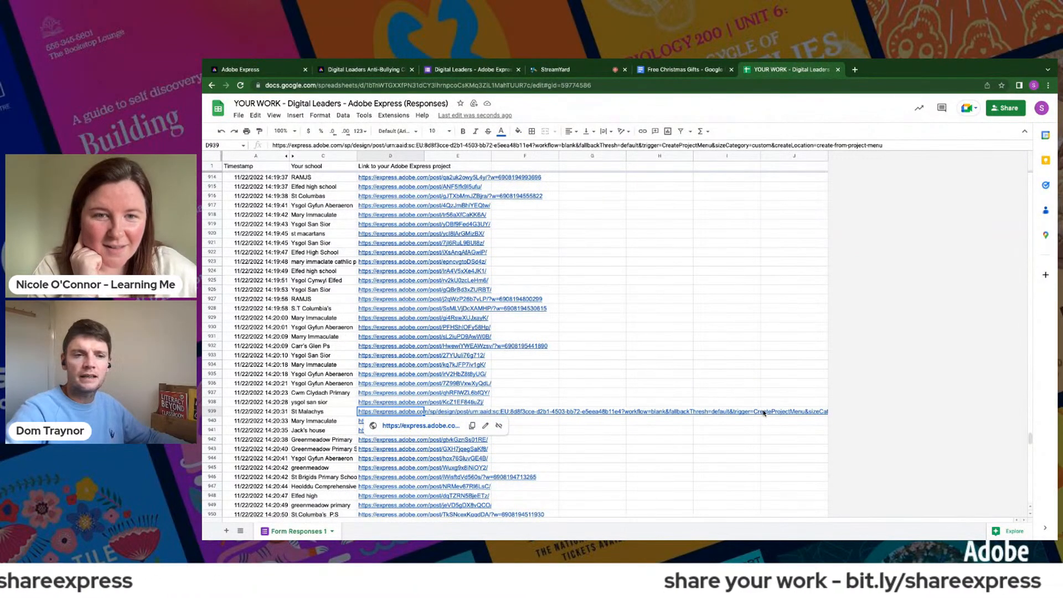
pyautogui.click(265, 70)
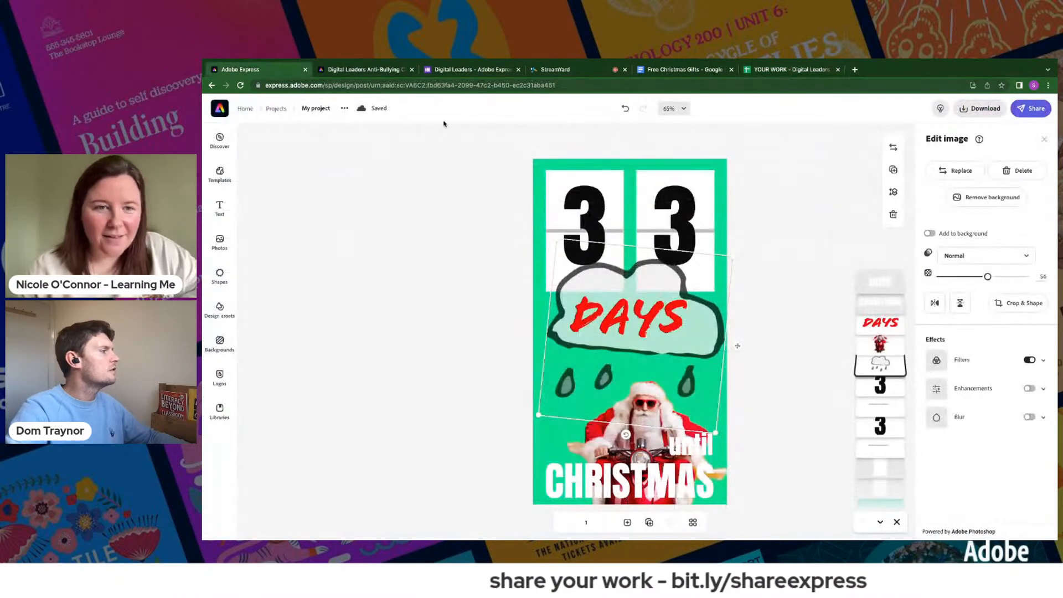
pyautogui.click(424, 84)
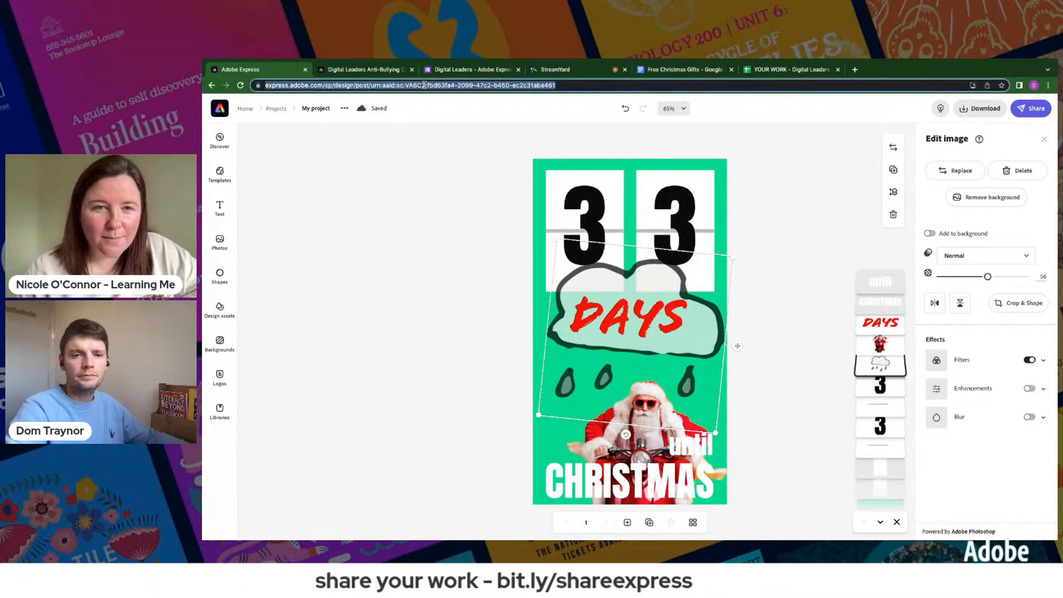
pyautogui.click(1038, 118)
pyautogui.click(1006, 134)
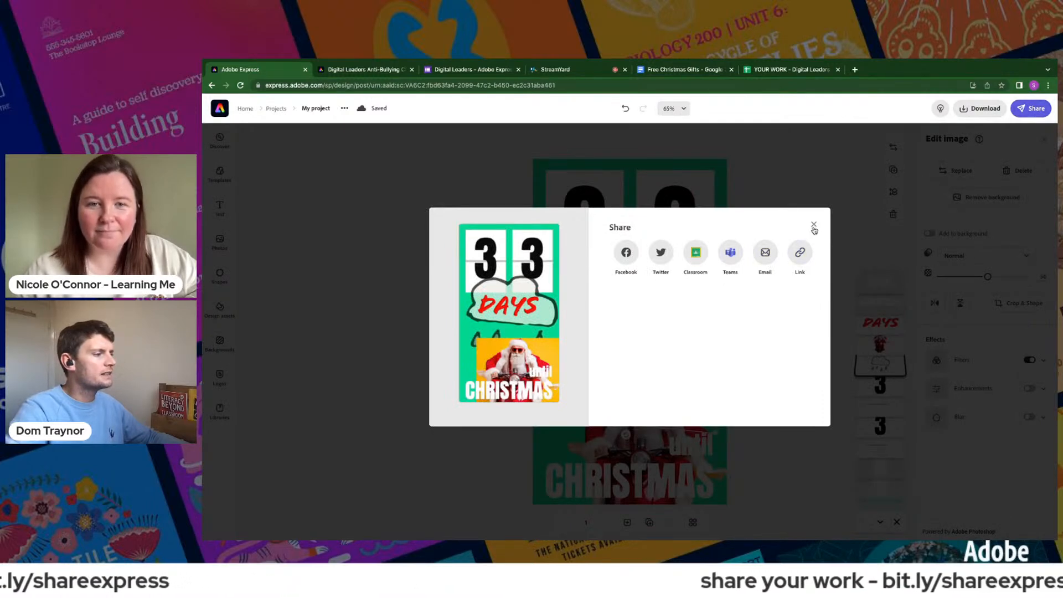
pyautogui.click(813, 225)
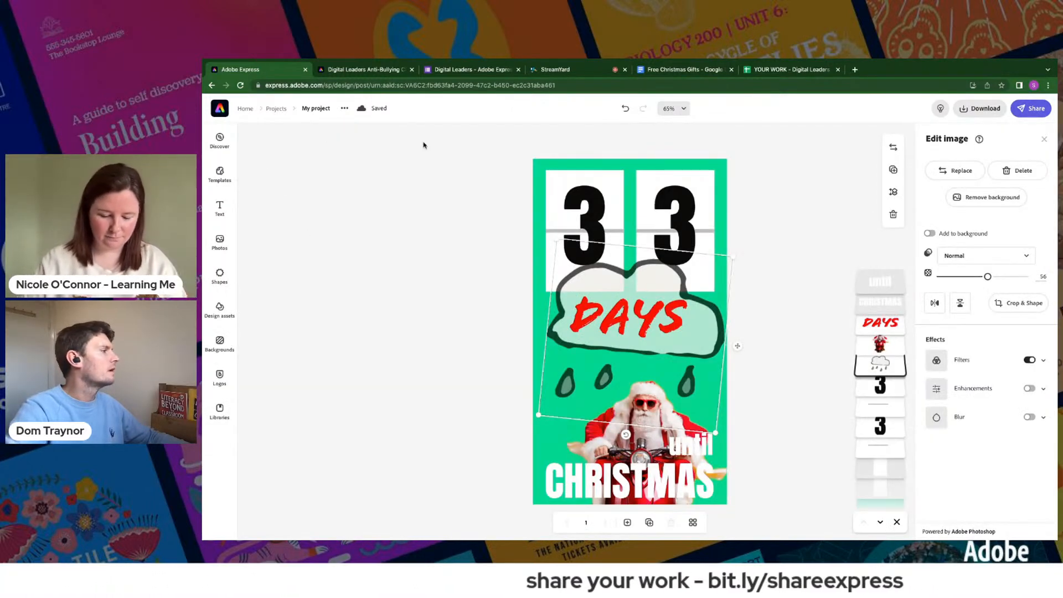
# - Return to the responses spreadsheet and open the St Macartans project link in row 875
pyautogui.click(818, 70)
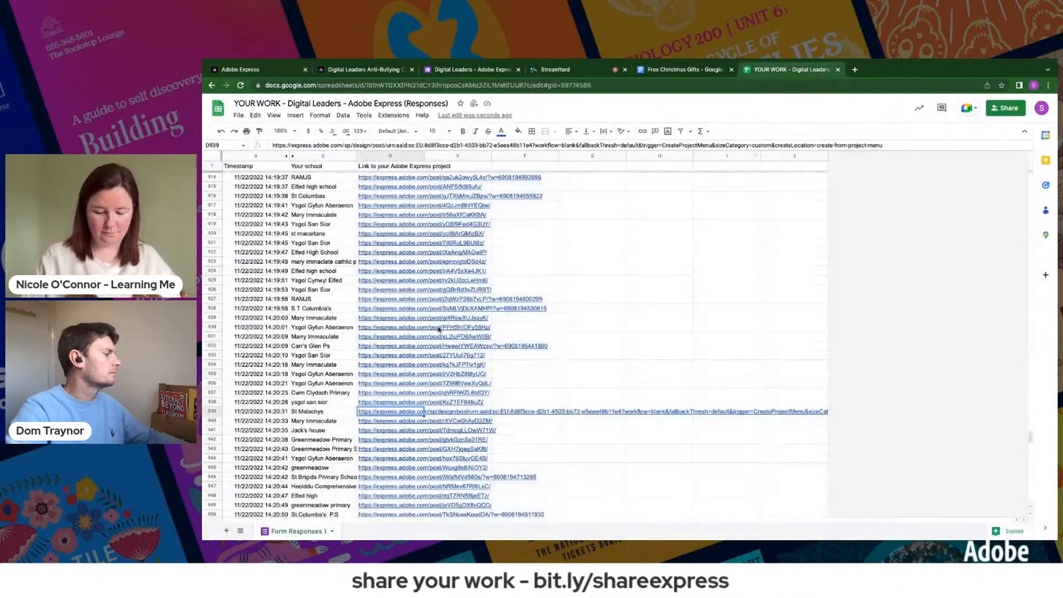
pyautogui.scroll(10, 383, 297)
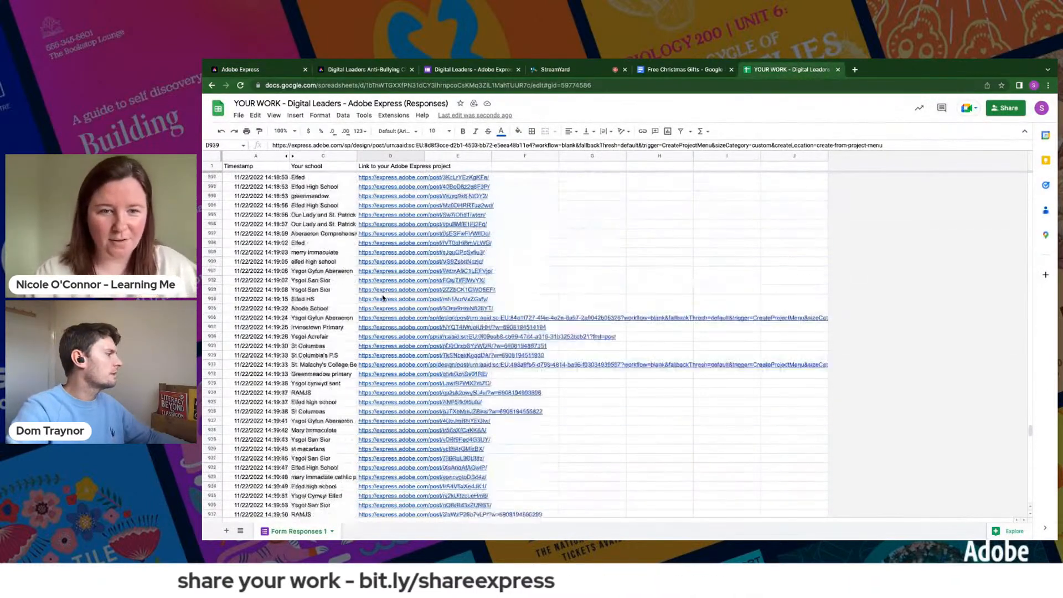
pyautogui.scroll(1, 383, 297)
pyautogui.click(390, 327)
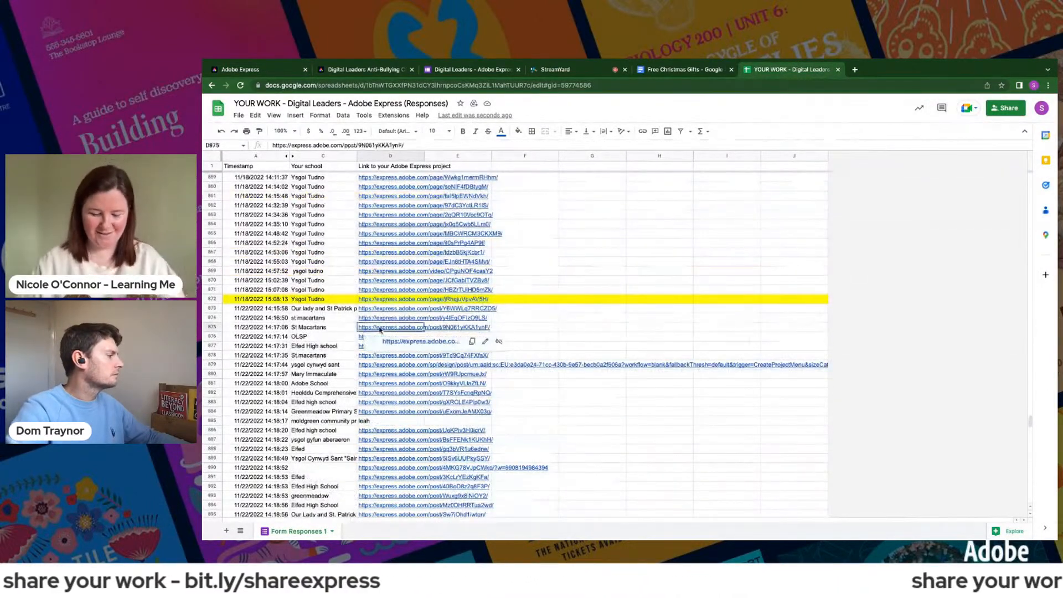
pyautogui.click(394, 341)
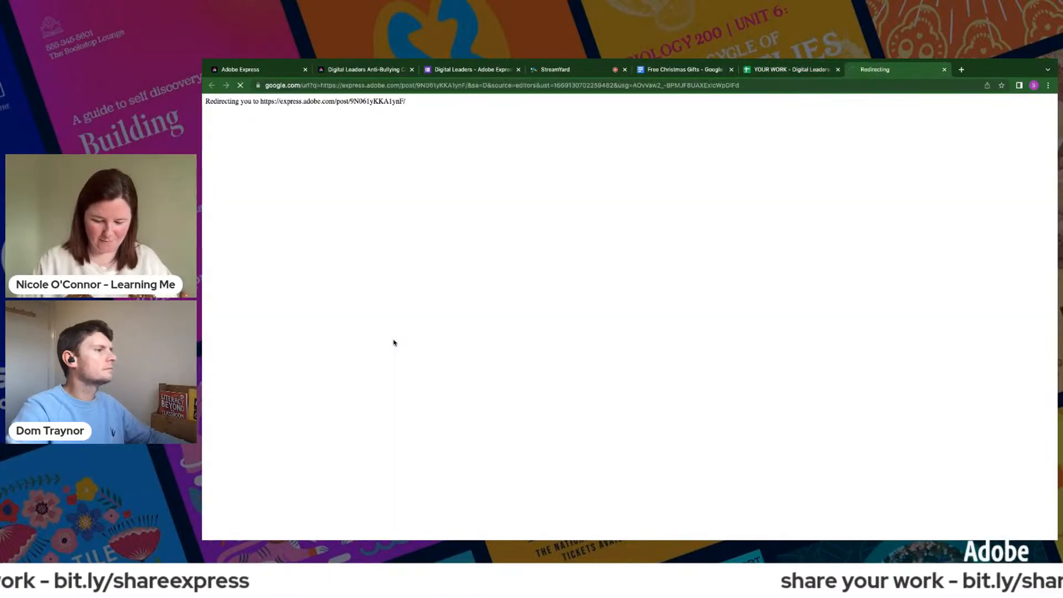
# - Open the Mary Immaculate project link in row 880 and the Heolddu Comprehensive project link in row 882 from the responses spreadsheet
pyautogui.click(786, 69)
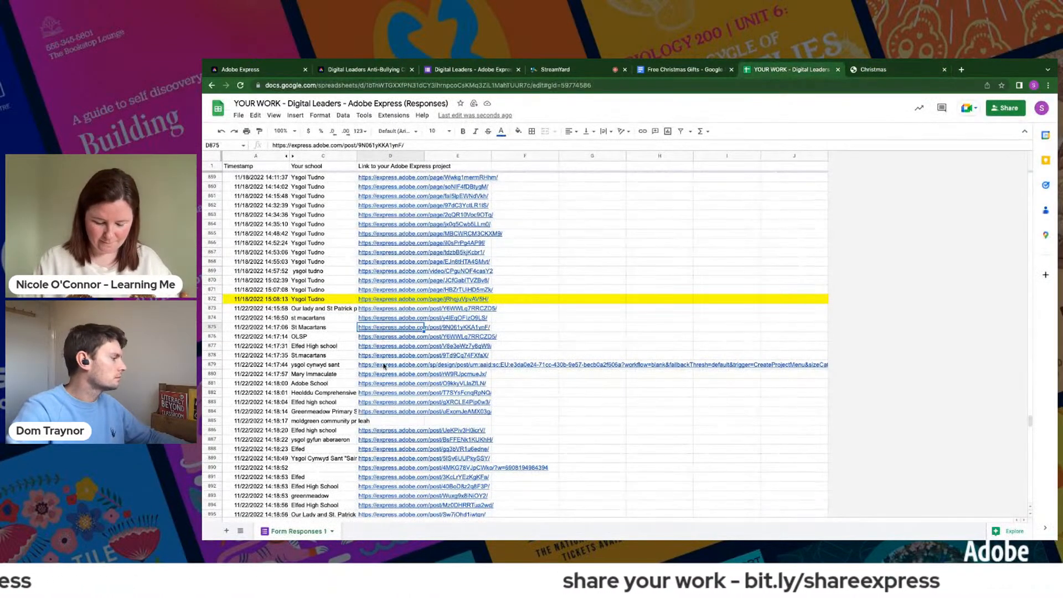
pyautogui.moveTo(380, 378)
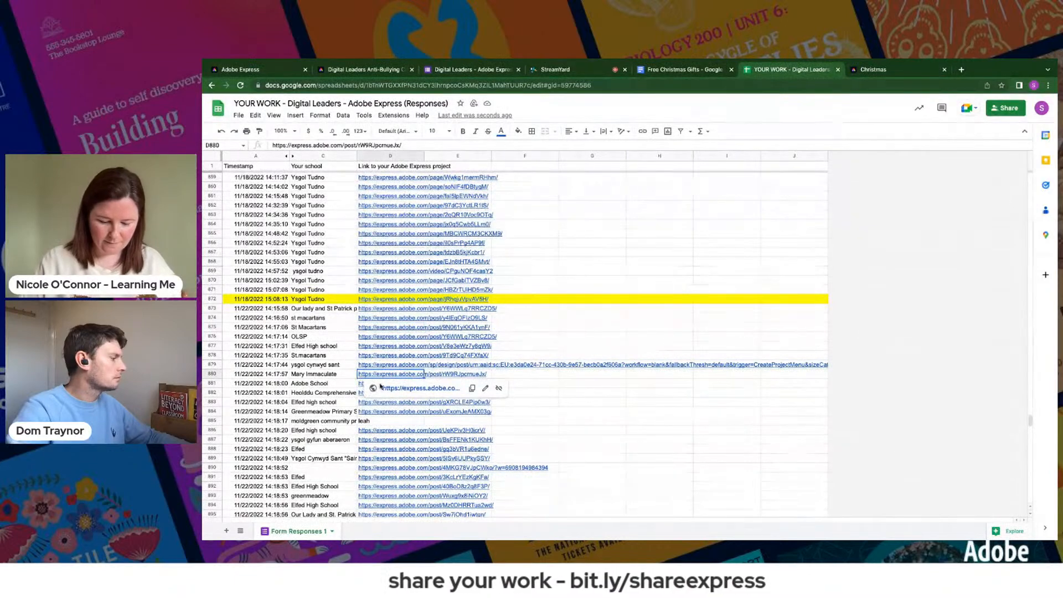
pyautogui.click(381, 388)
pyautogui.click(770, 71)
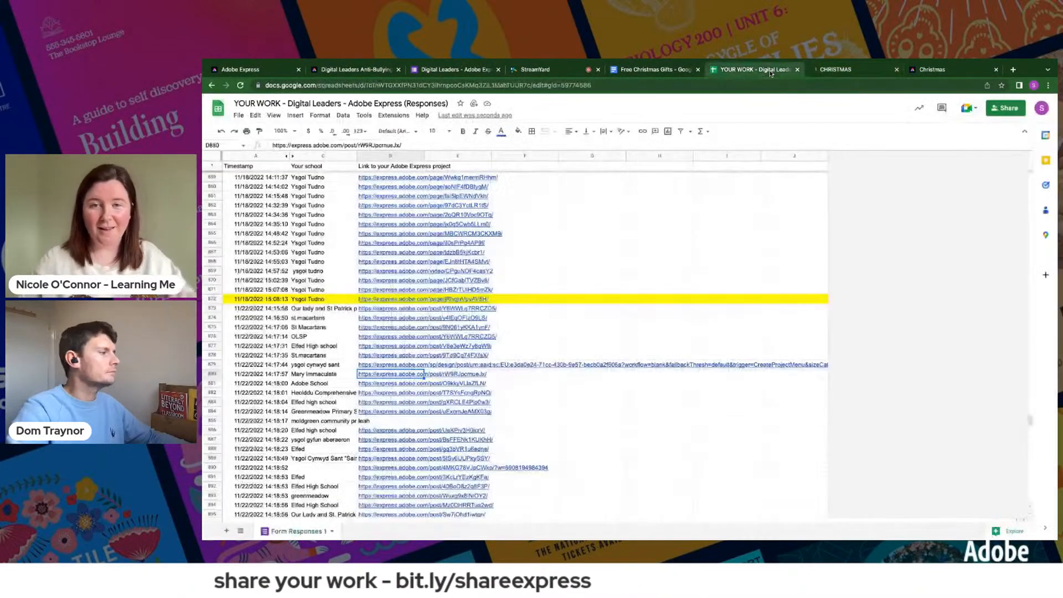
pyautogui.click(391, 393)
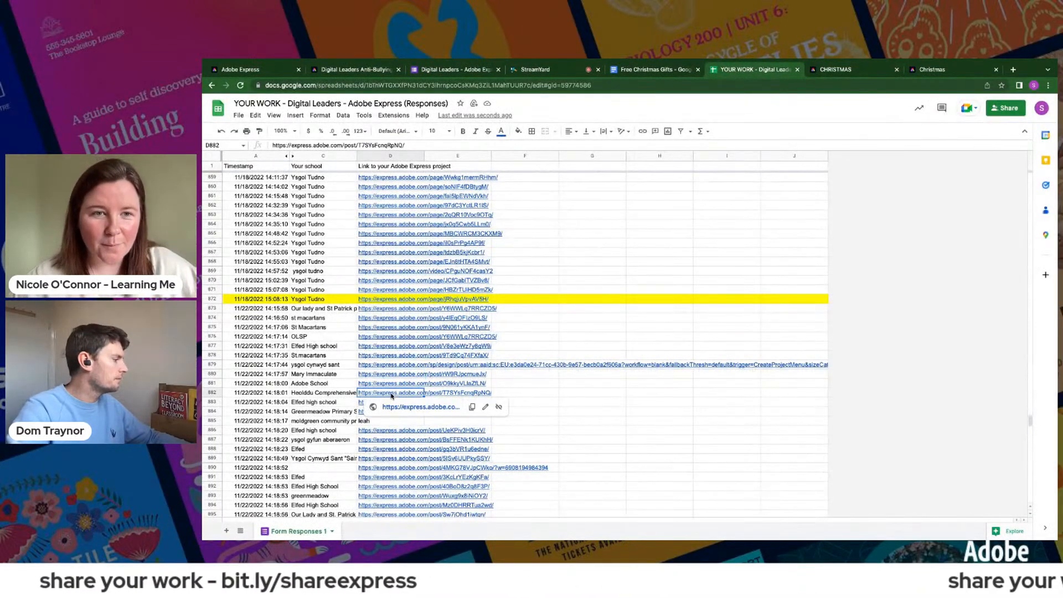
pyautogui.click(396, 406)
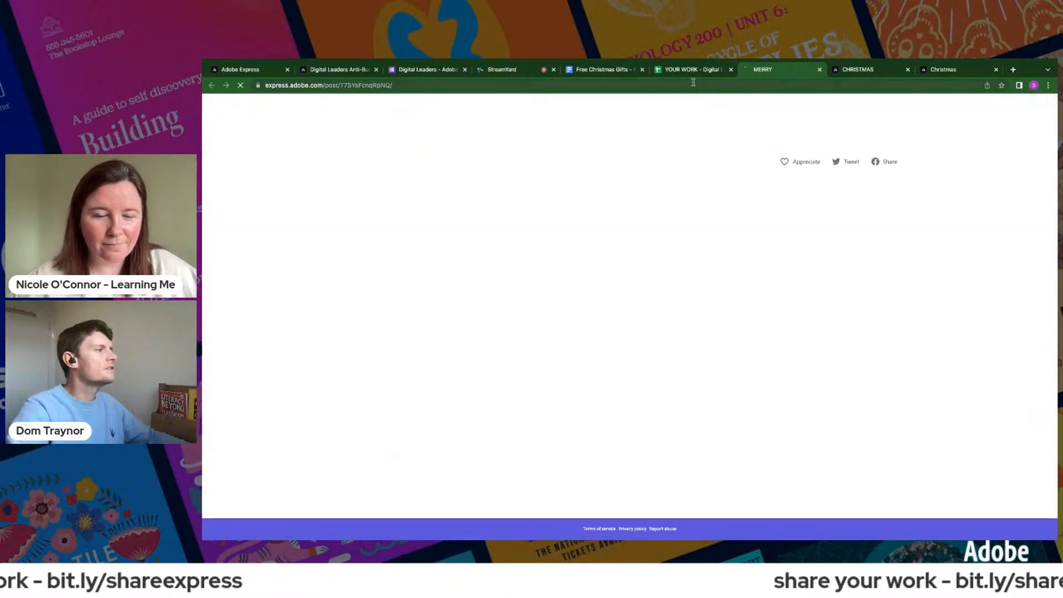
# - Open the Ysgol Gyfun Aberaeron project link in row 887 and the Elfed link in row 891 from the responses spreadsheet
pyautogui.click(689, 71)
pyautogui.scroll(-1, 372, 467)
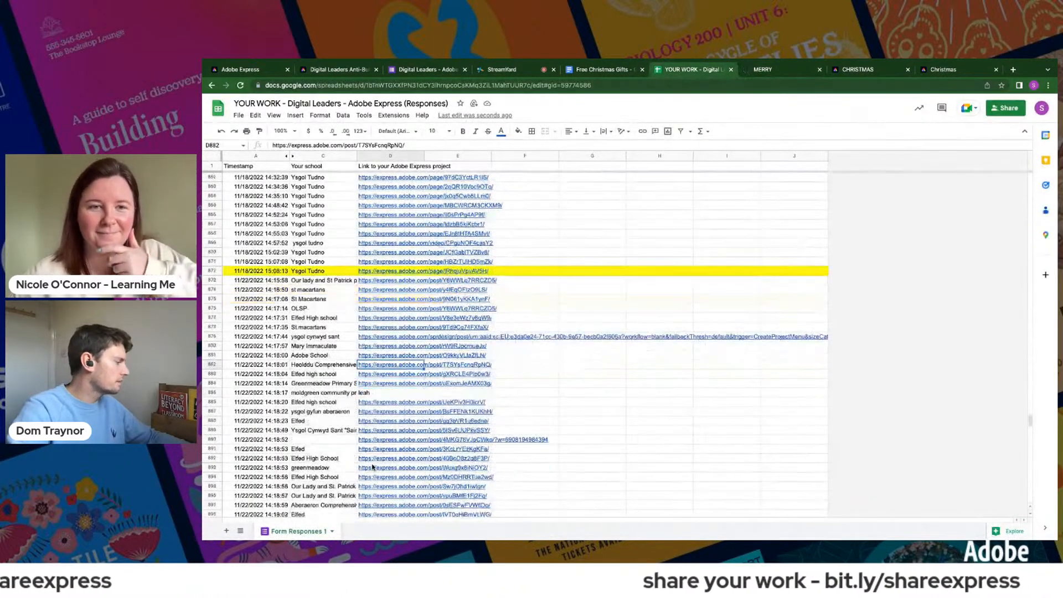
pyautogui.click(399, 426)
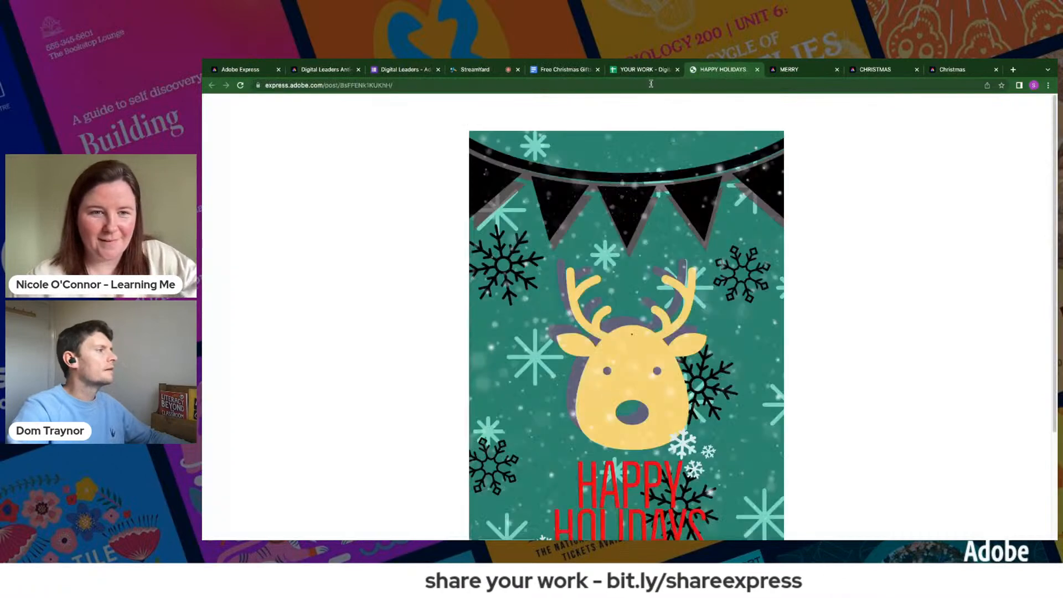
pyautogui.click(643, 71)
pyautogui.scroll(-1, 380, 457)
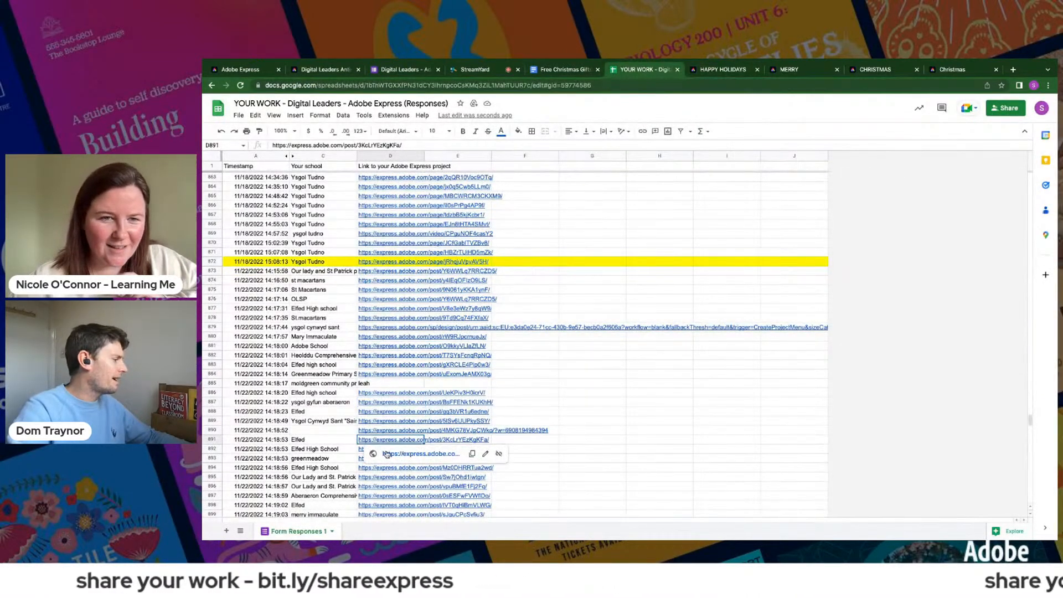
pyautogui.click(399, 462)
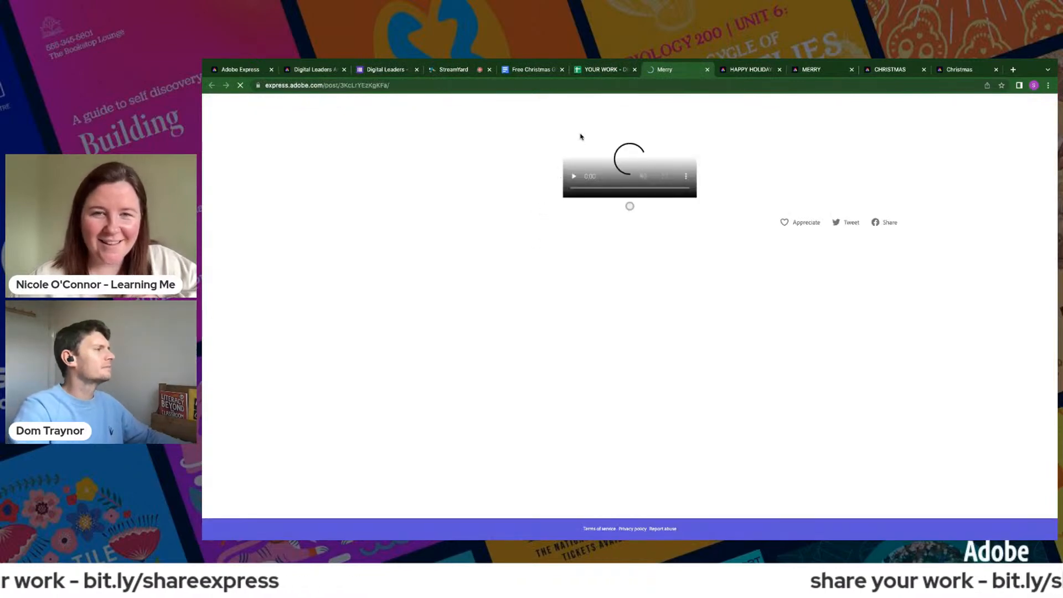
# - Open the Elfed High School project link in row 894 and the Ysgol Gyfun Aberaeron link in row 901 of the responses spreadsheet
pyautogui.click(592, 72)
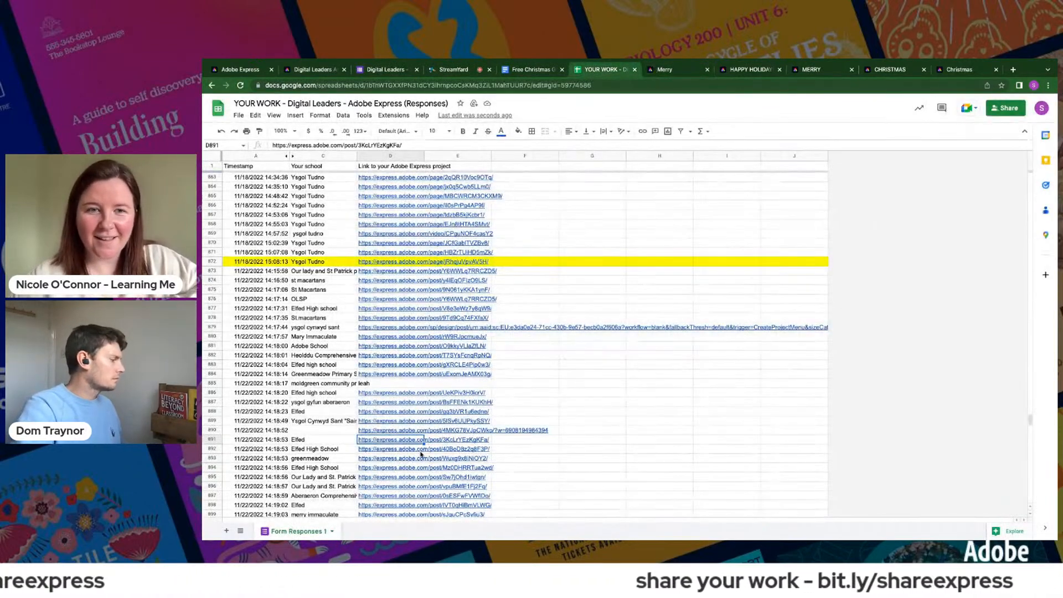
pyautogui.scroll(-3, 387, 430)
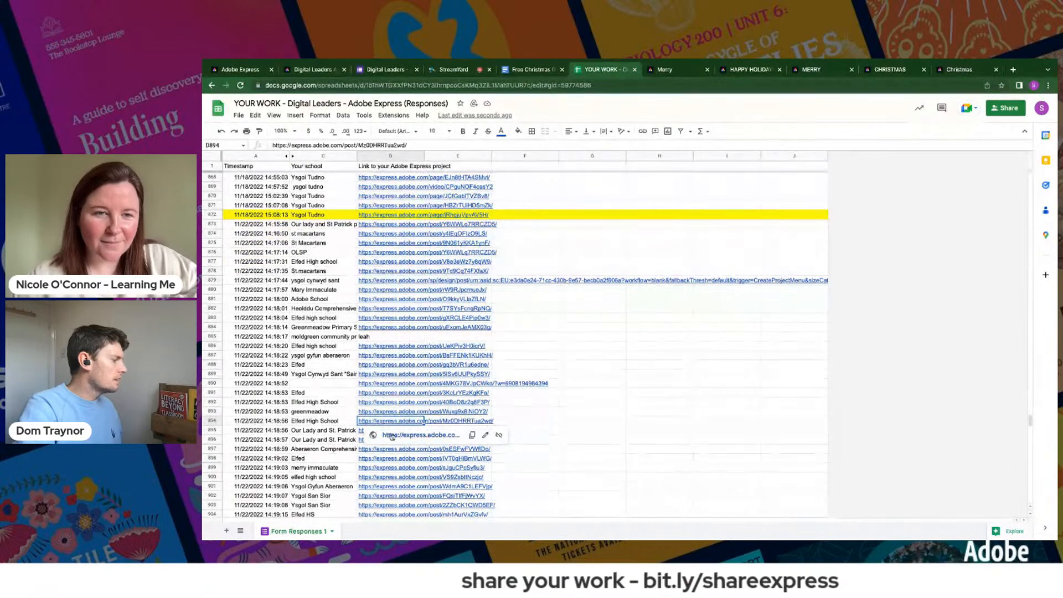
pyautogui.click(391, 435)
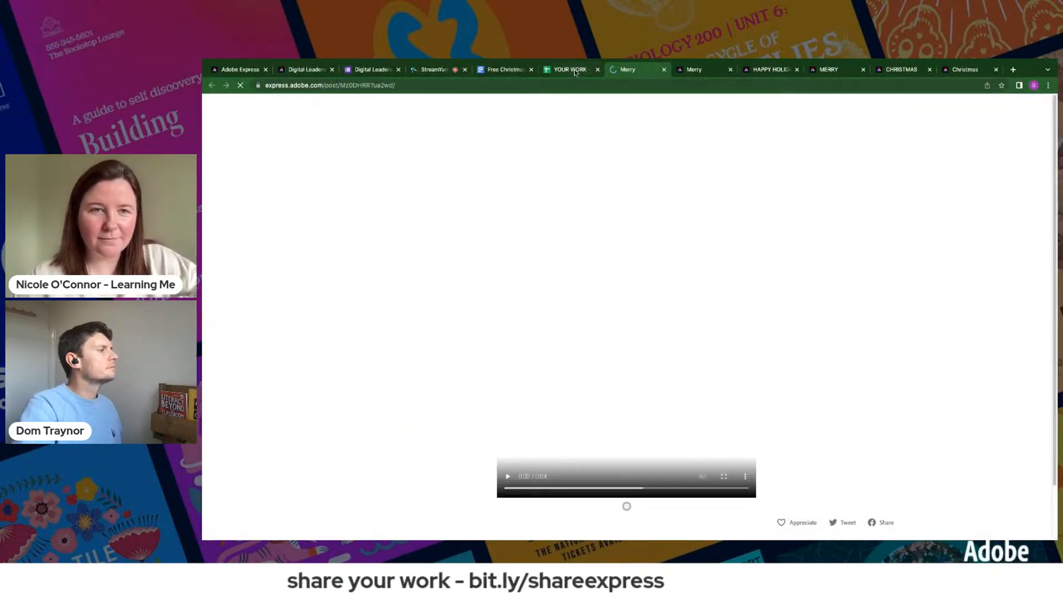
pyautogui.click(571, 69)
pyautogui.scroll(-2, 411, 427)
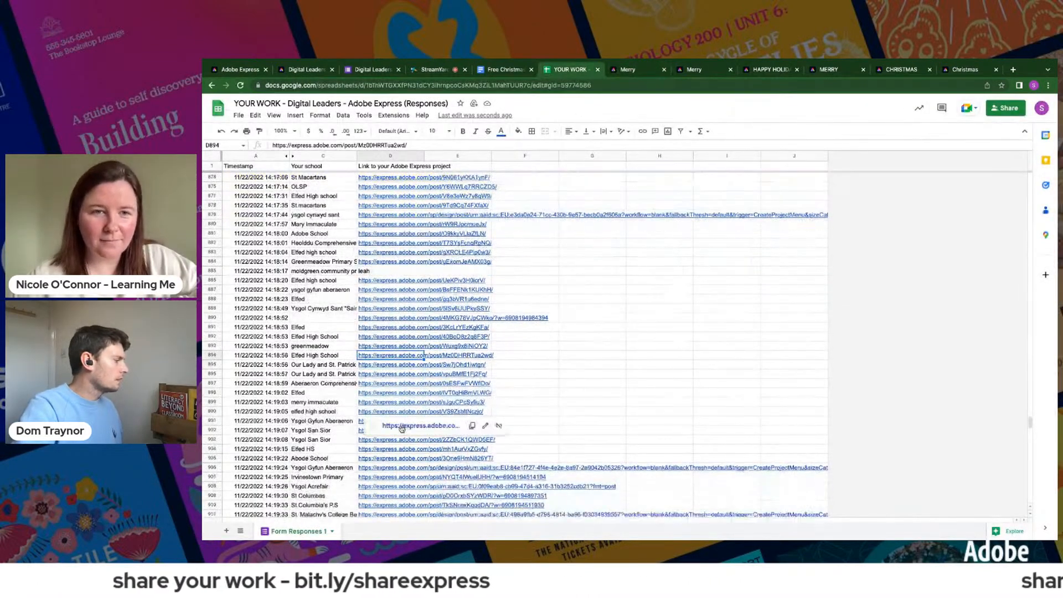
pyautogui.click(366, 420)
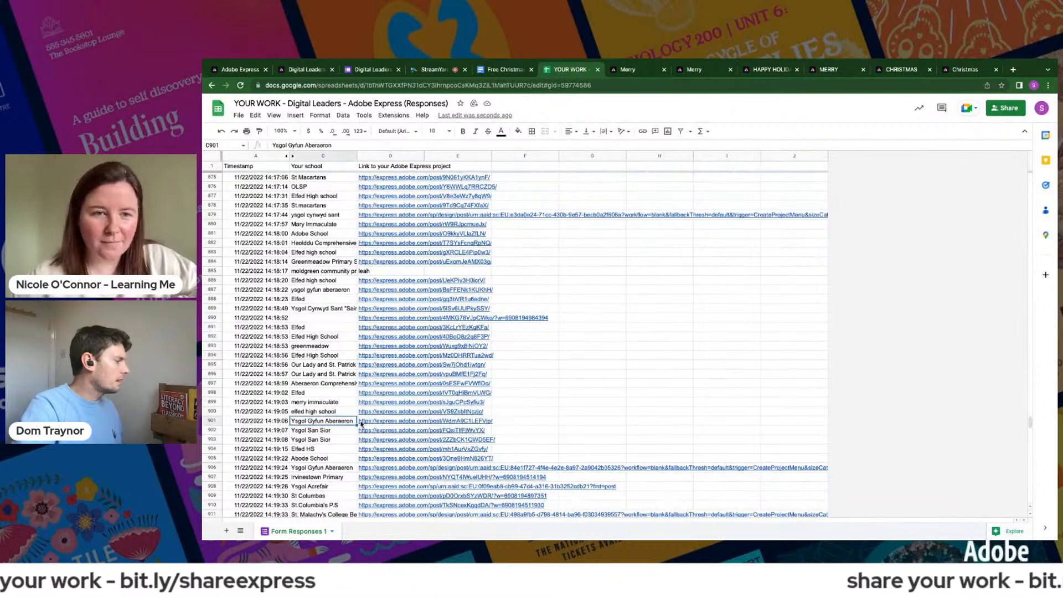
pyautogui.click(385, 437)
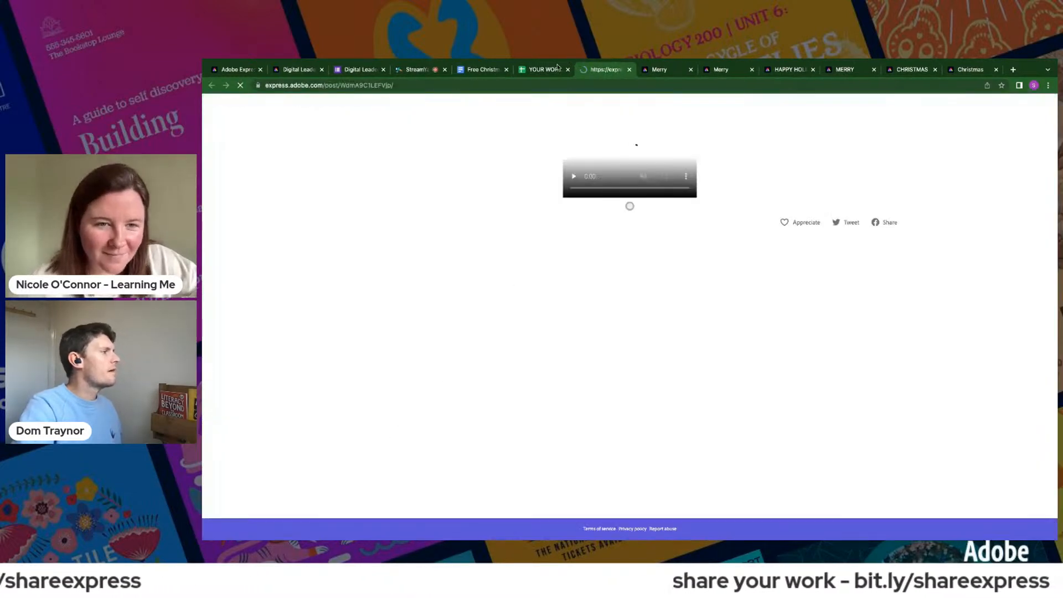
# - Open the St Columba's P.S project link in row 910 and the St Columbas link in row 916 from the responses spreadsheet
pyautogui.click(547, 71)
pyautogui.scroll(-1, 408, 417)
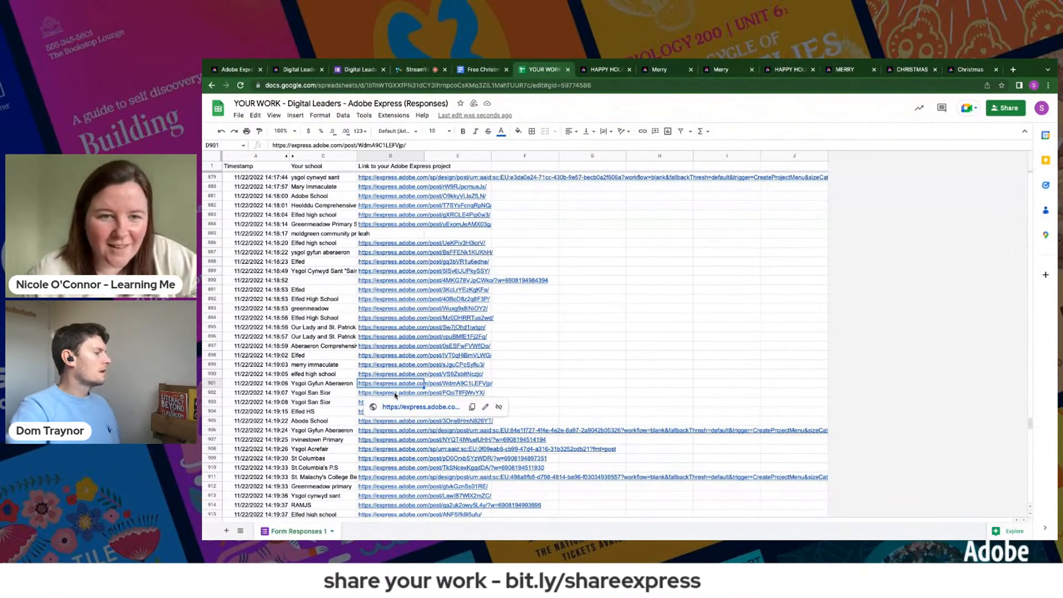
pyautogui.moveTo(371, 440)
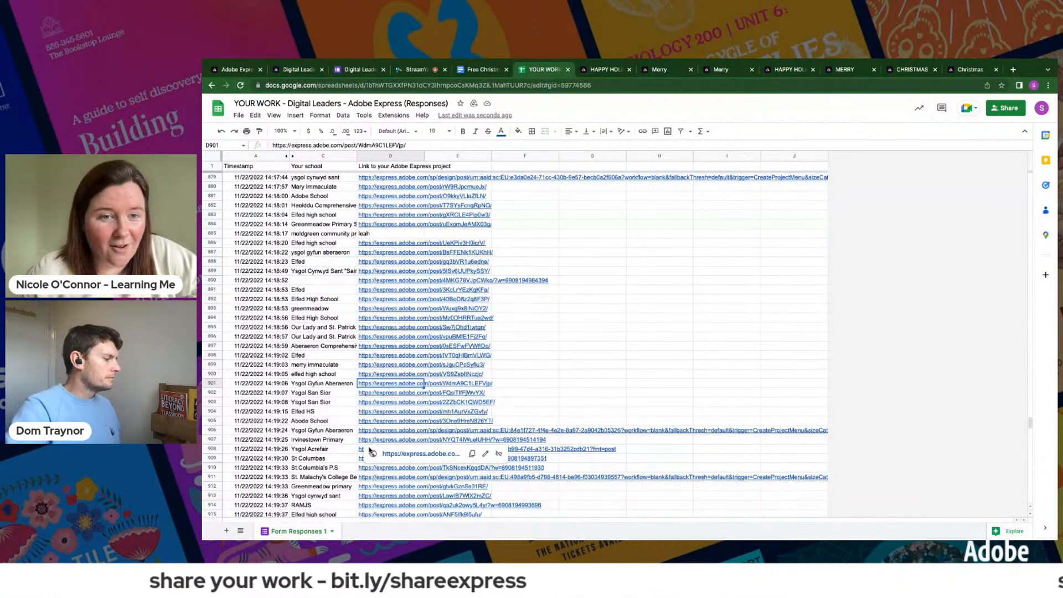
pyautogui.moveTo(370, 471)
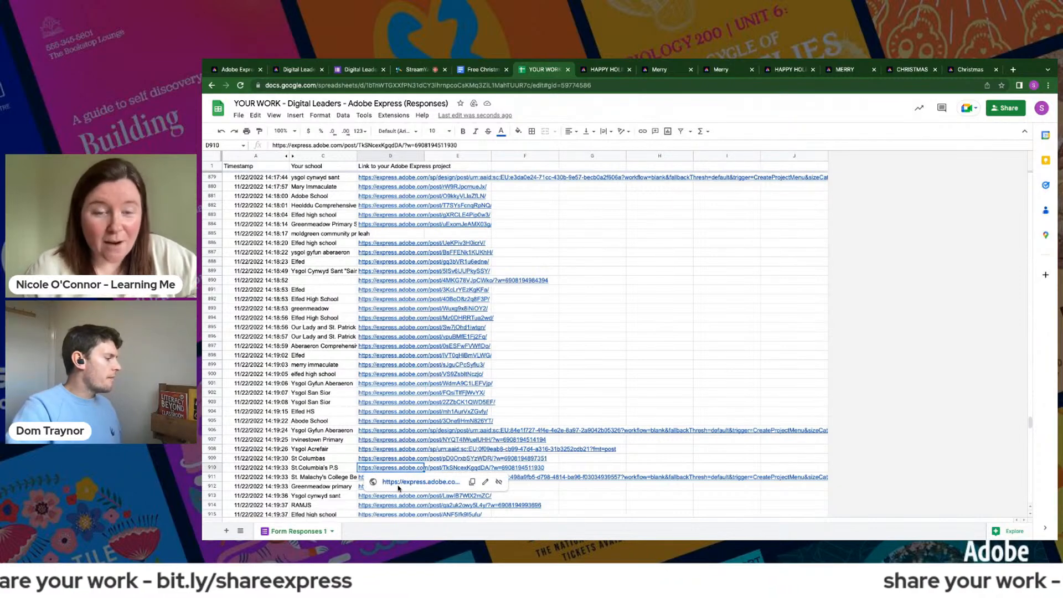
pyautogui.click(397, 481)
pyautogui.click(517, 69)
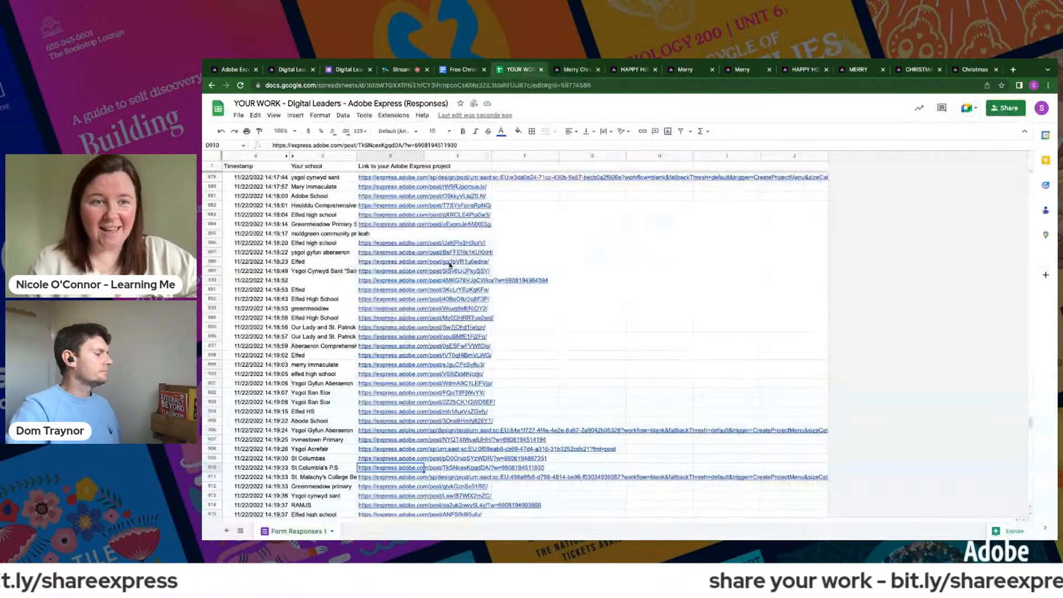
pyautogui.scroll(-1, 376, 376)
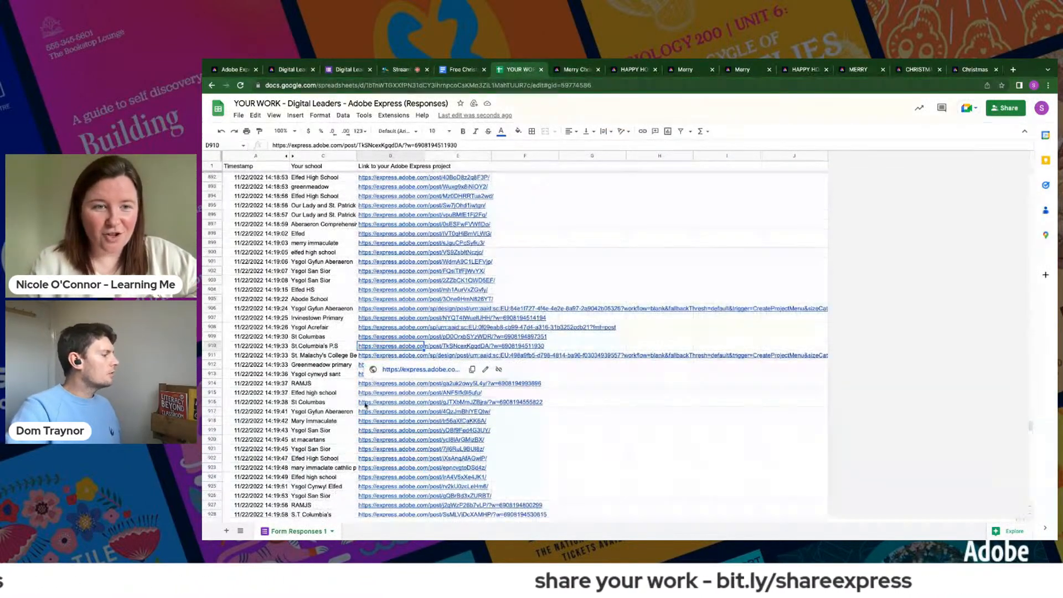
pyautogui.moveTo(367, 415)
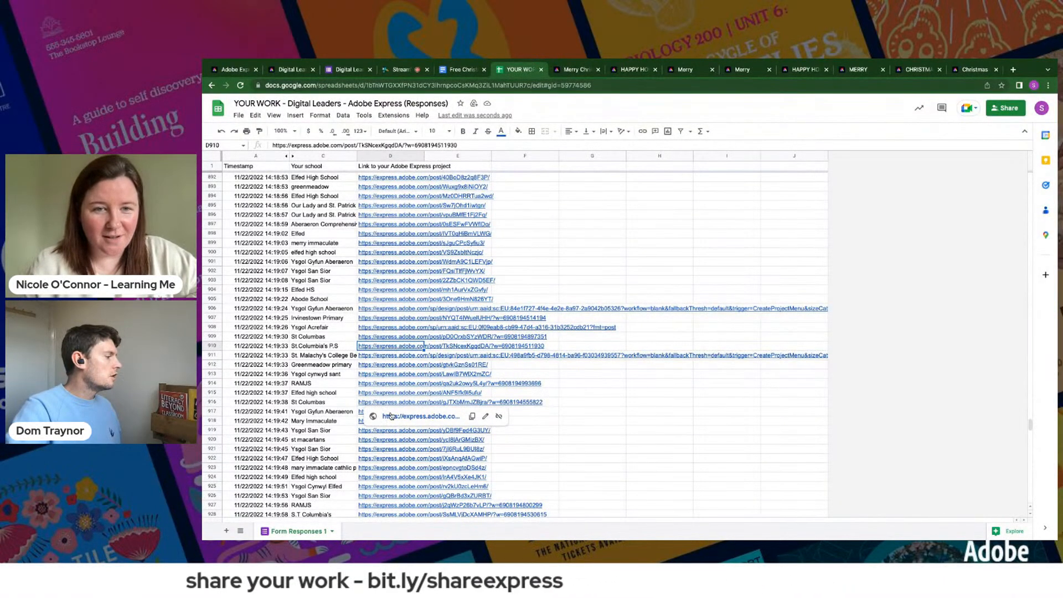
pyautogui.click(391, 415)
# - Open the Ysgol Gyfun Aberaeron project link in row 917 and the Mary Immaculate link in row 931 of the responses spreadsheet
pyautogui.click(495, 69)
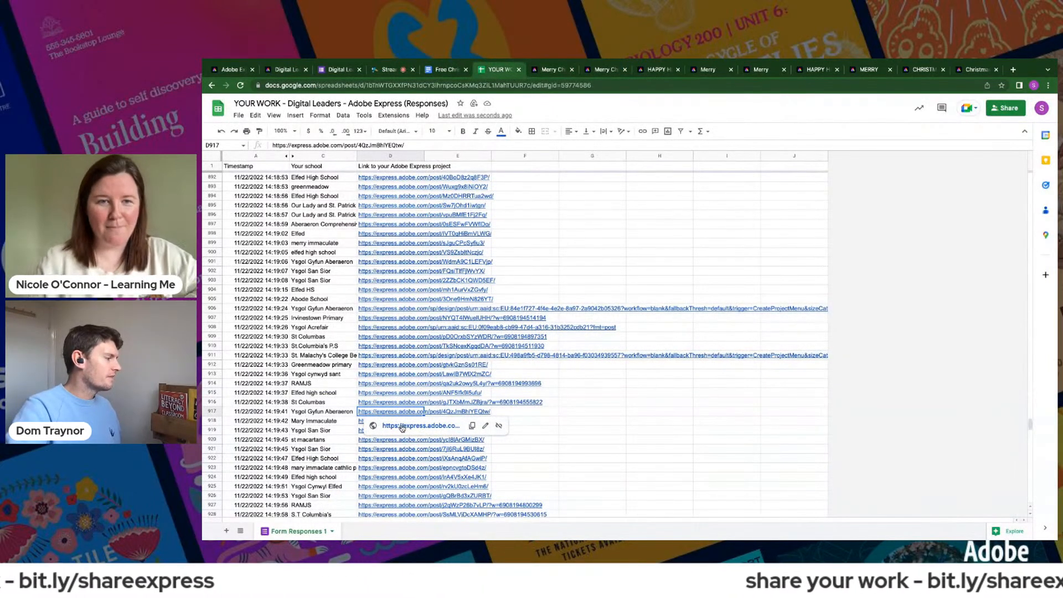
pyautogui.click(401, 424)
pyautogui.click(465, 67)
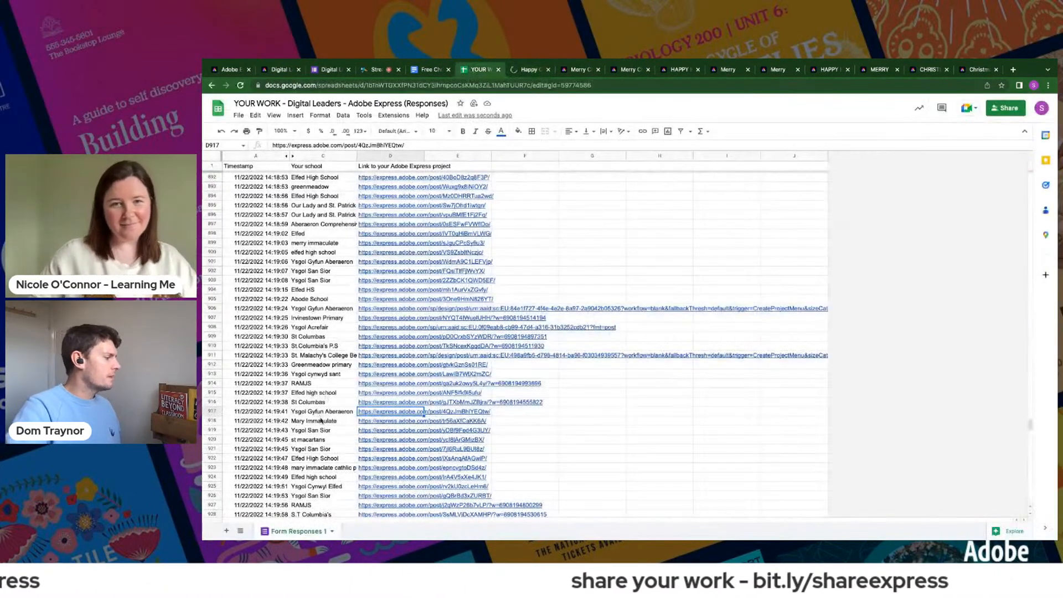
pyautogui.scroll(-2, 393, 478)
pyautogui.click(381, 412)
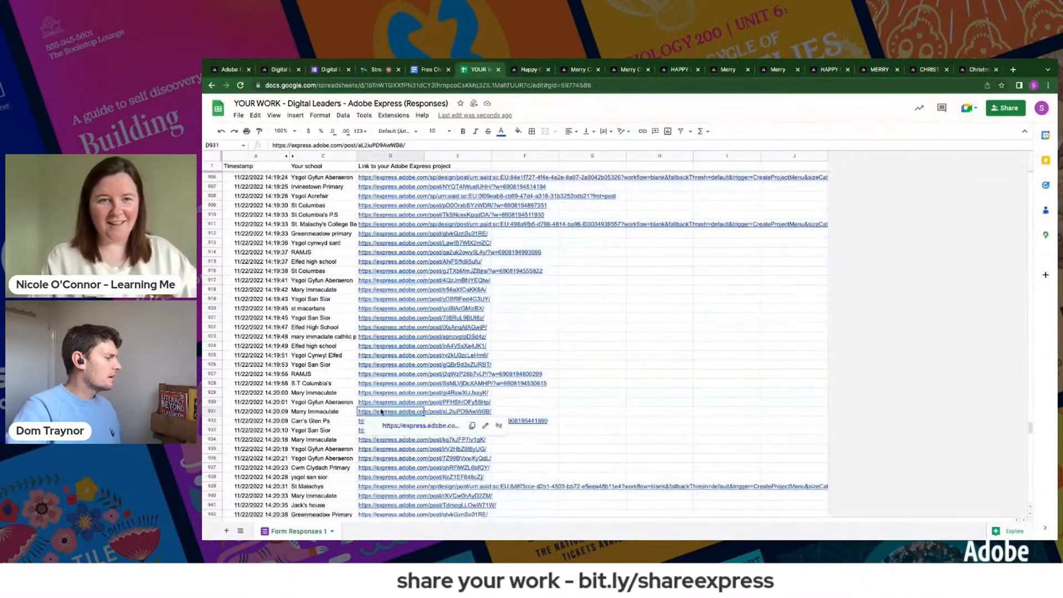
pyautogui.click(393, 426)
# - Open the Cwmclydach Primary project link in row 954 and the Ysgol San Sior link in row 970 from the responses spreadsheet
pyautogui.click(461, 70)
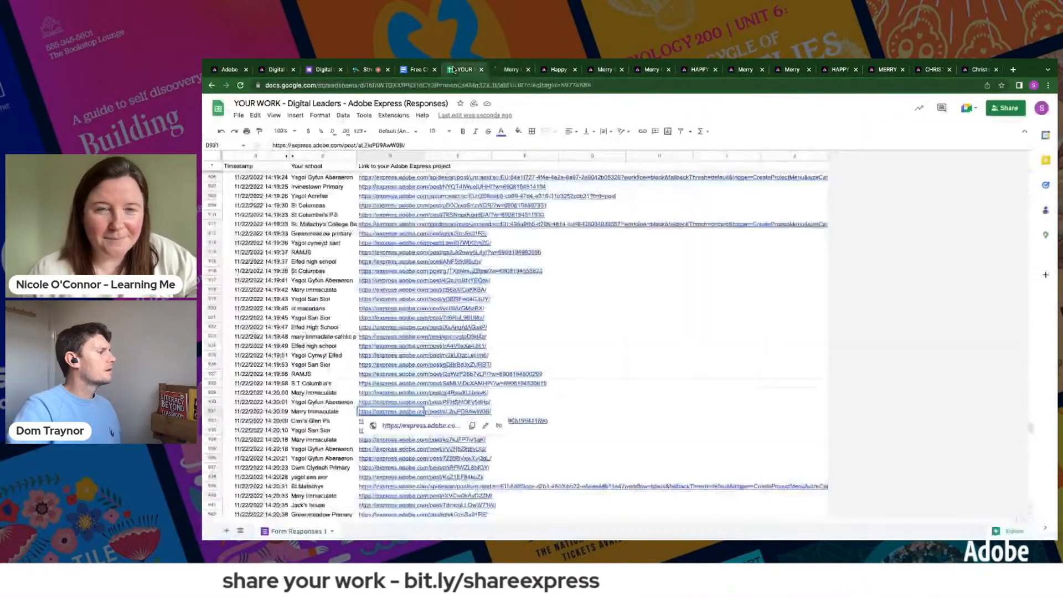
pyautogui.scroll(-13, 379, 419)
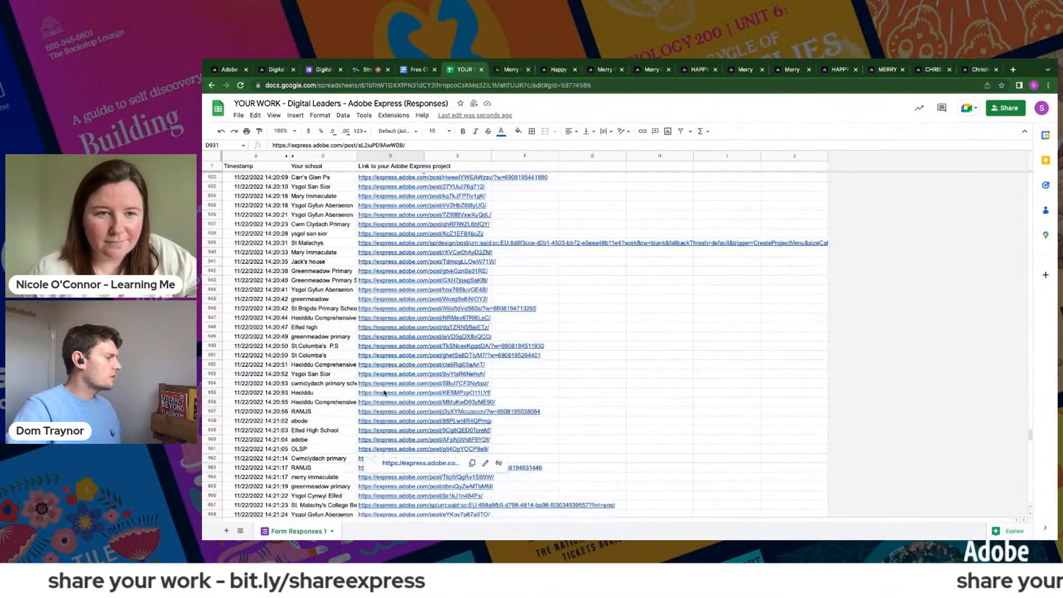
pyautogui.click(384, 384)
pyautogui.click(416, 397)
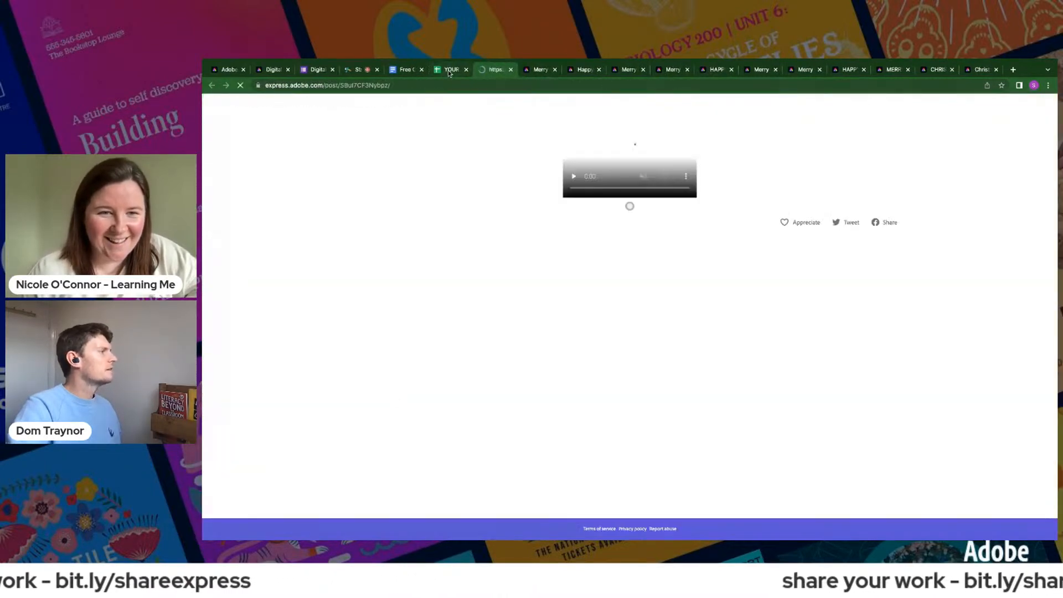
pyautogui.click(447, 70)
pyautogui.scroll(-7, 401, 434)
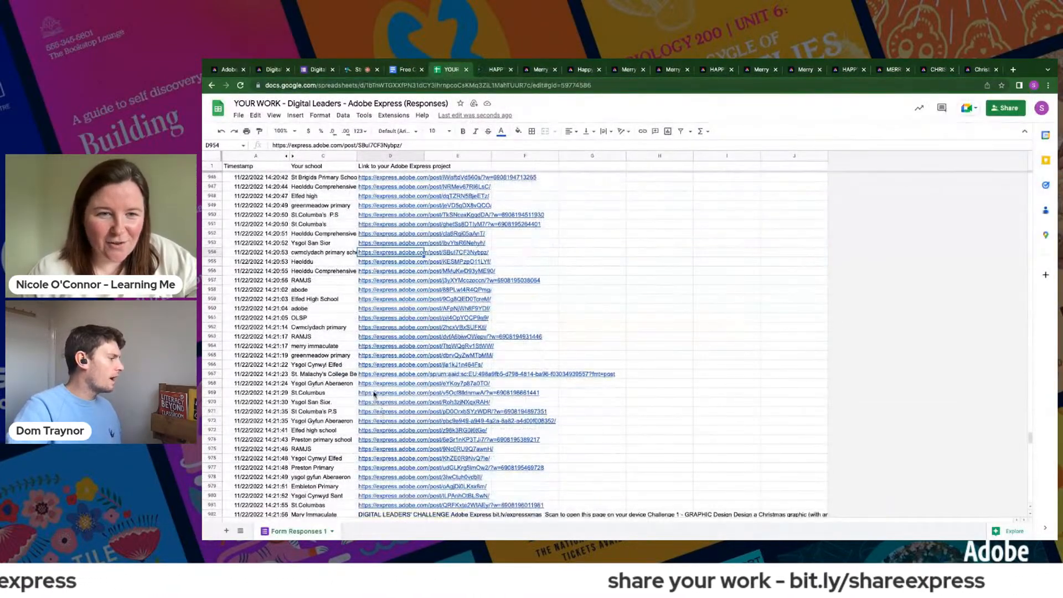
pyautogui.click(372, 403)
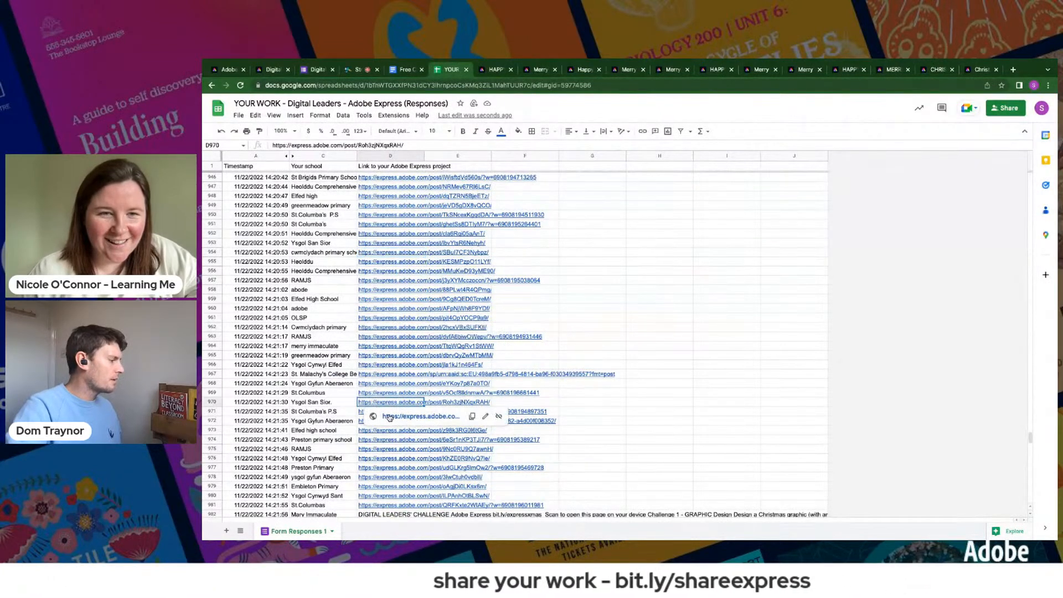
pyautogui.click(389, 417)
# - Open the RAMJS project link in row 975 and the Ysgol Gyfun link in row 1053 of the responses spreadsheet
pyautogui.click(437, 70)
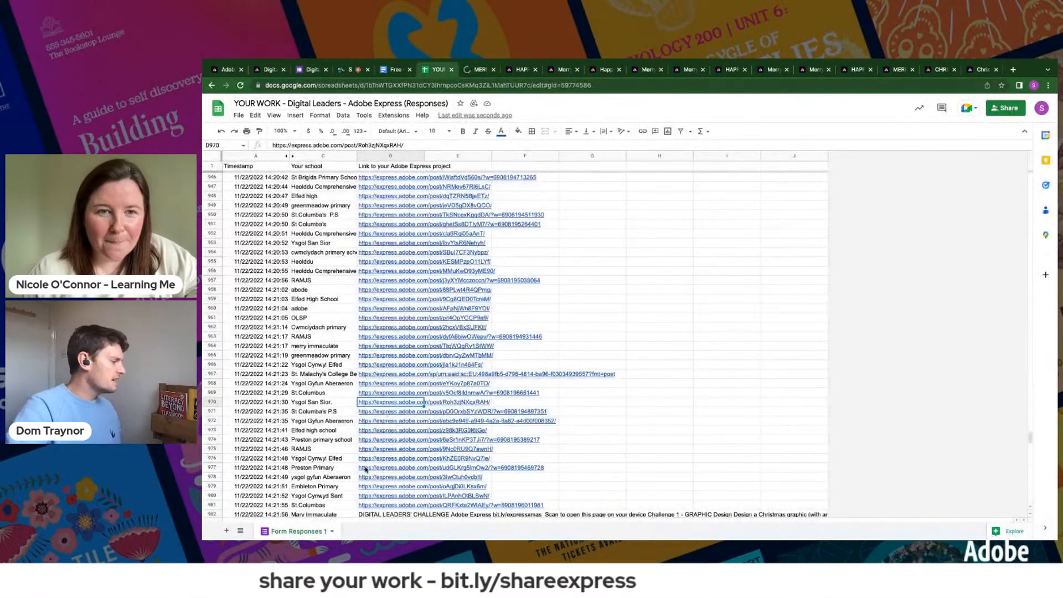
pyautogui.click(382, 449)
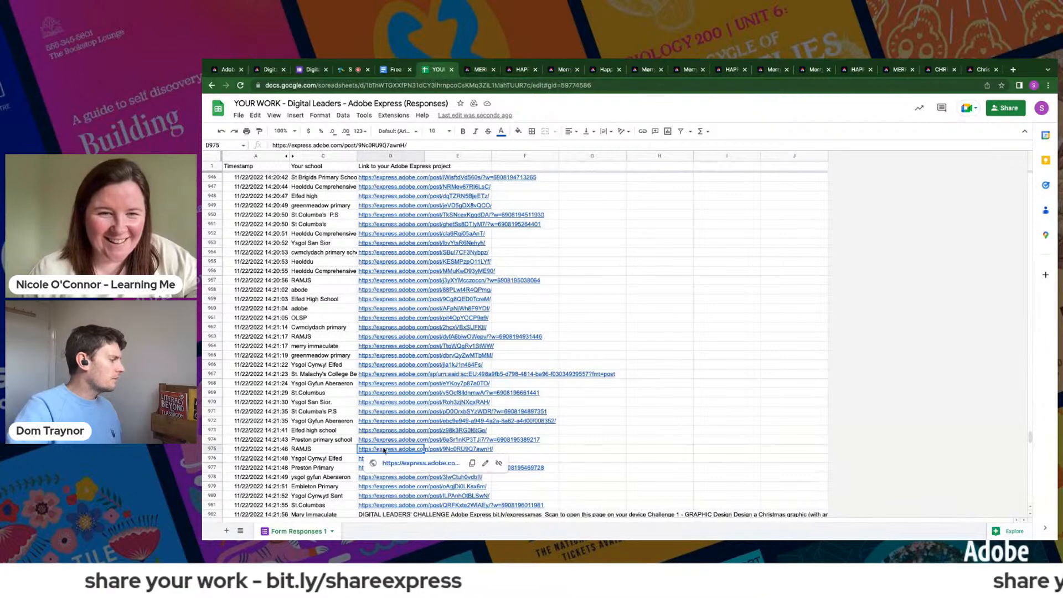
pyautogui.click(391, 462)
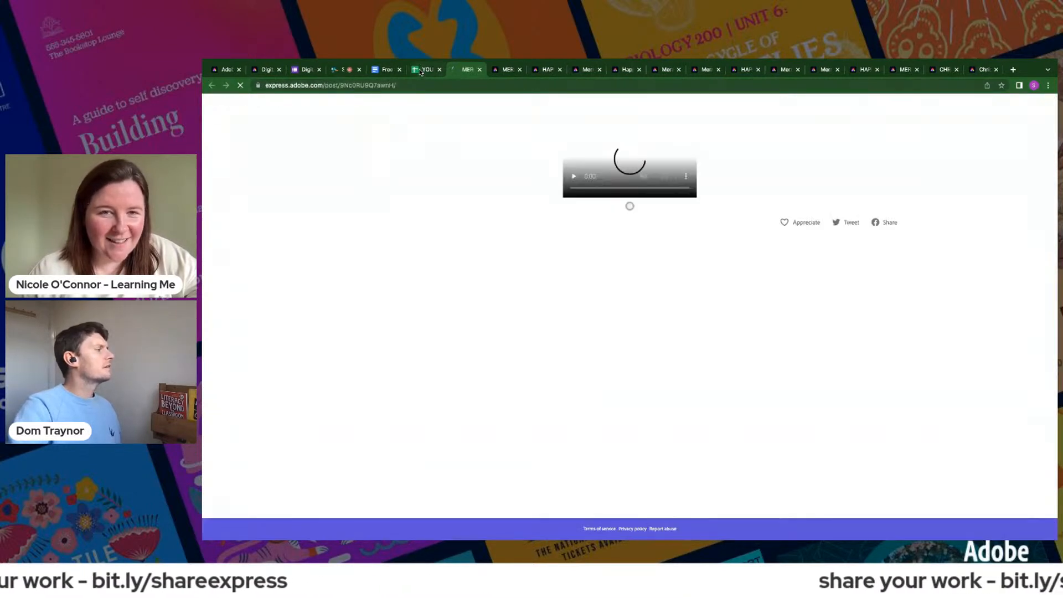
pyautogui.hotkey('ctrl', 'shift', 'Tab')
pyautogui.scroll(-10, 418, 450)
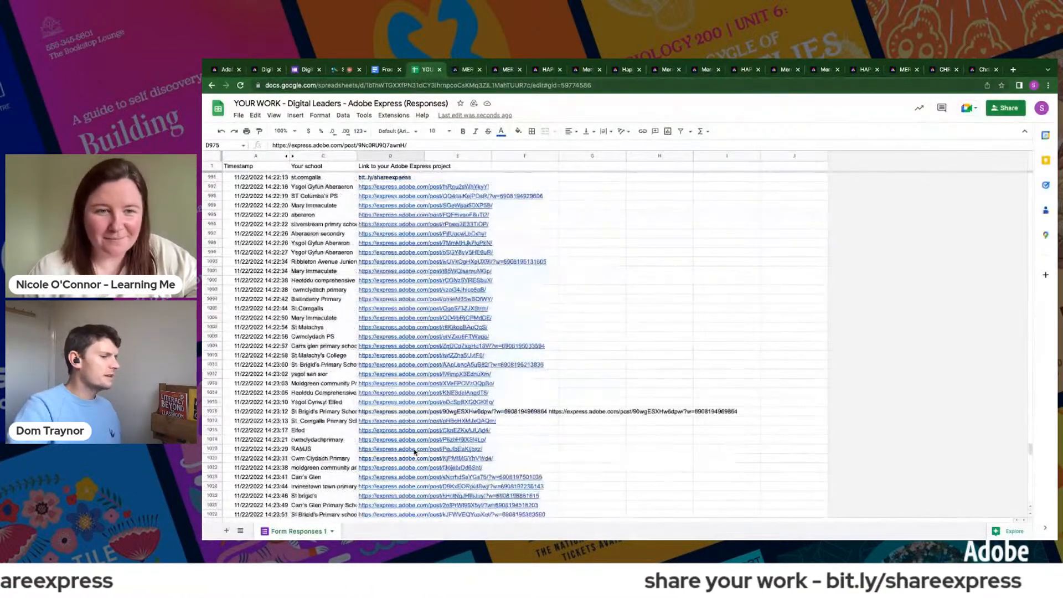
pyautogui.scroll(-6, 415, 451)
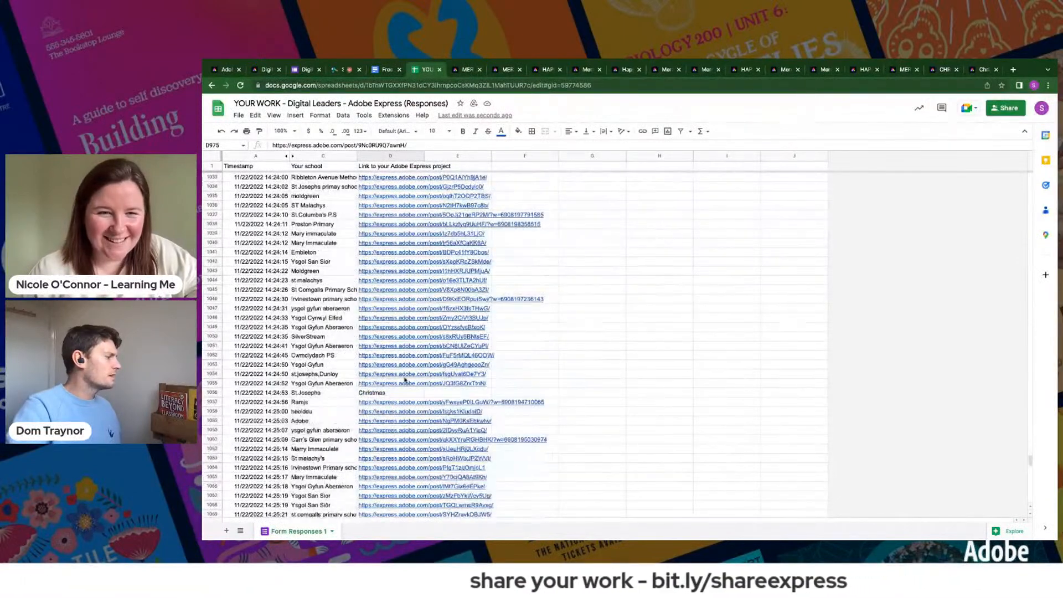
pyautogui.click(402, 377)
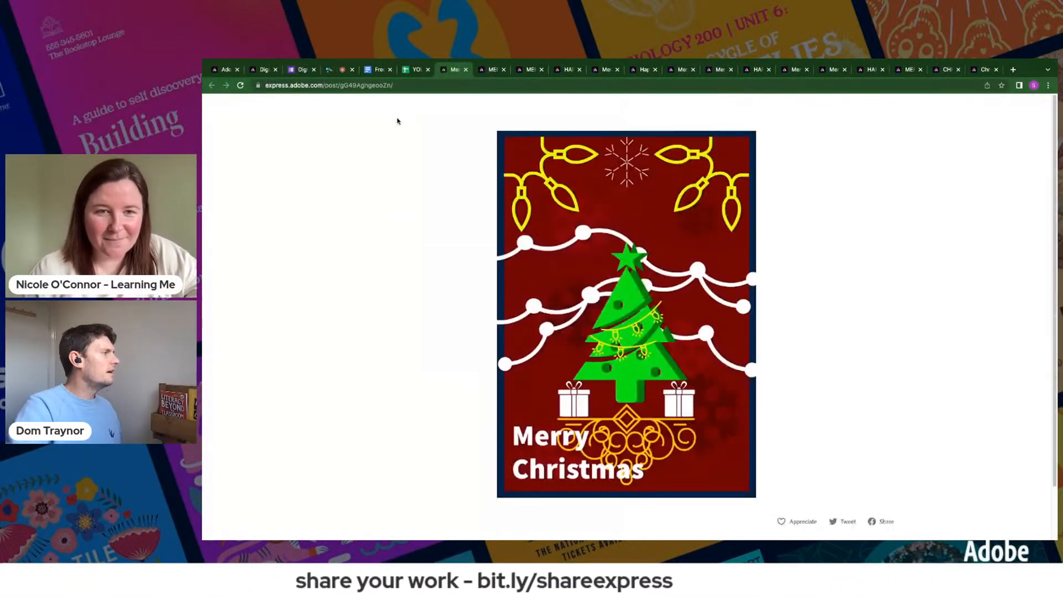
# - Open the St Brigid's project link in row 1075 and the Ysgol Cae'r Nant link in row 1095 from the responses spreadsheet
pyautogui.click(412, 69)
pyautogui.scroll(-5, 406, 455)
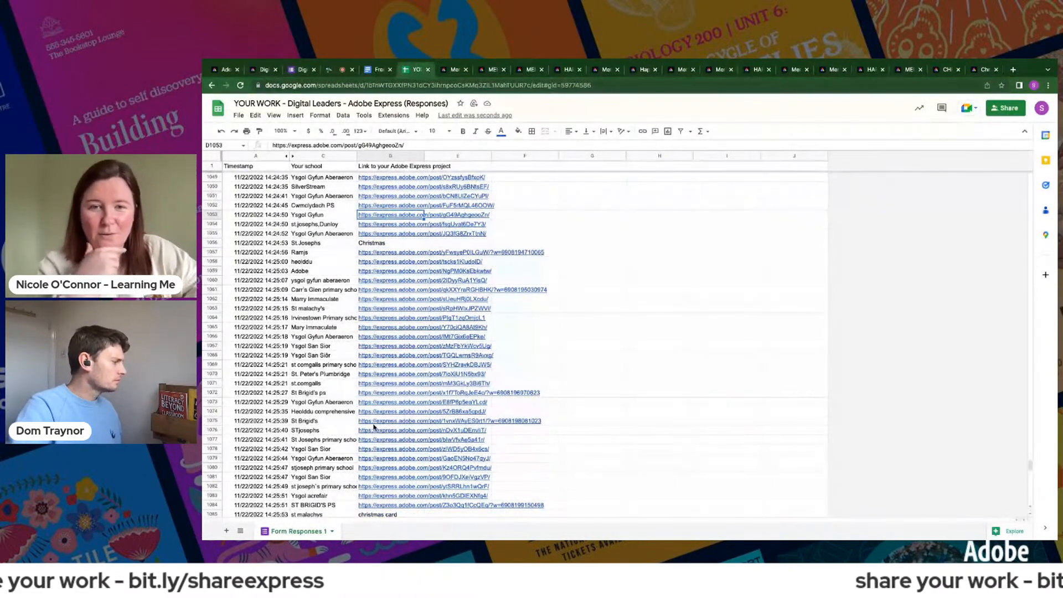
pyautogui.click(402, 421)
pyautogui.click(399, 433)
pyautogui.click(407, 70)
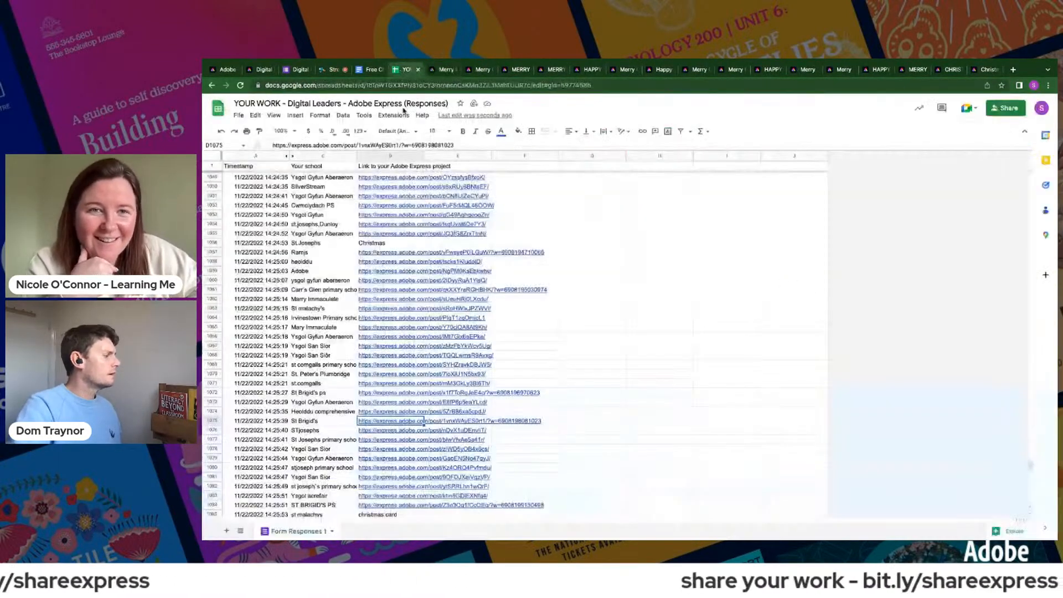
pyautogui.scroll(-6, 369, 471)
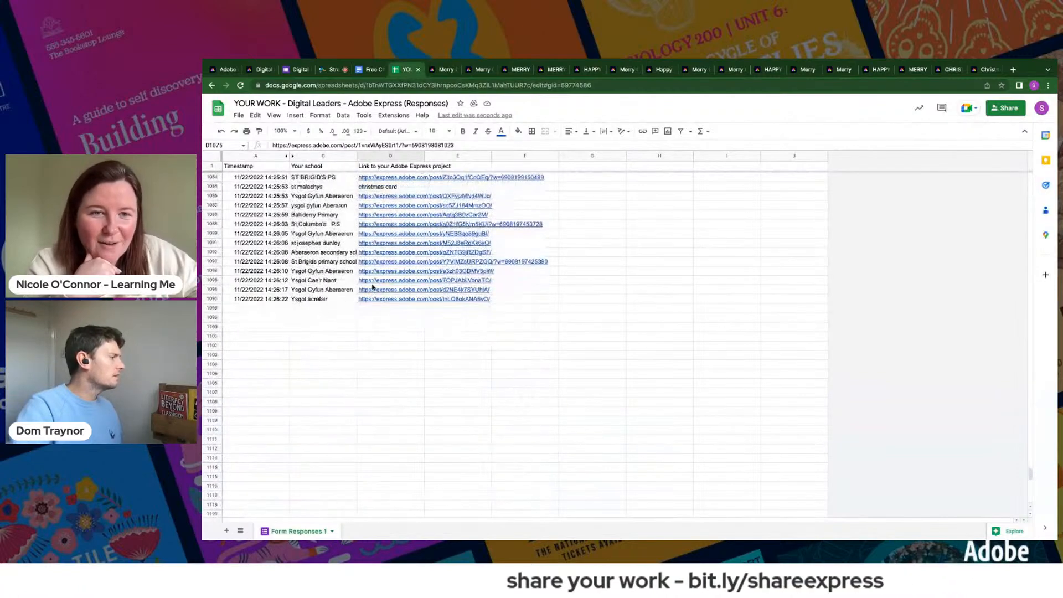
pyautogui.click(365, 280)
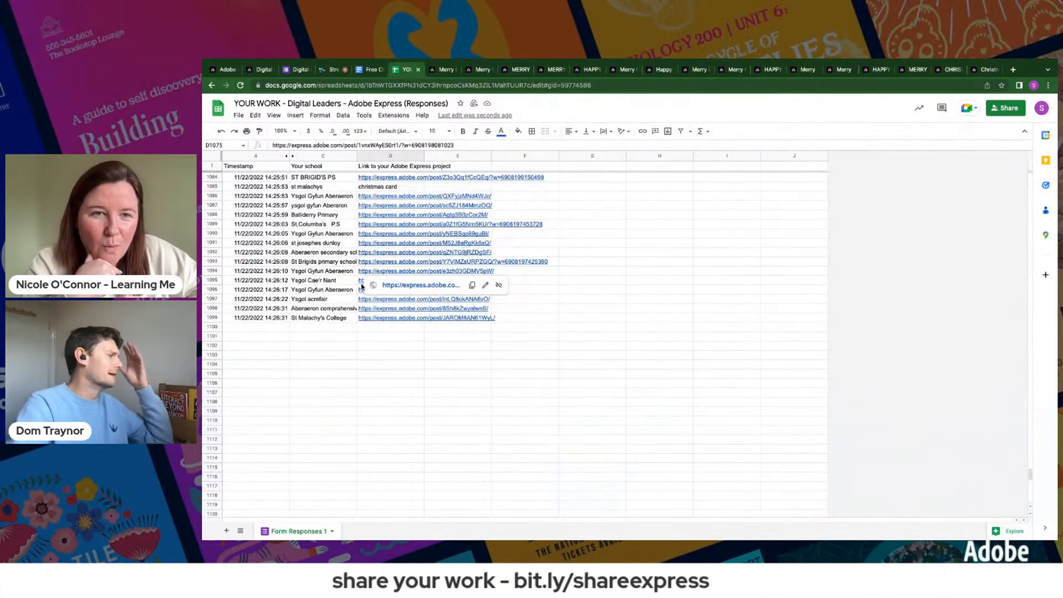
pyautogui.click(413, 294)
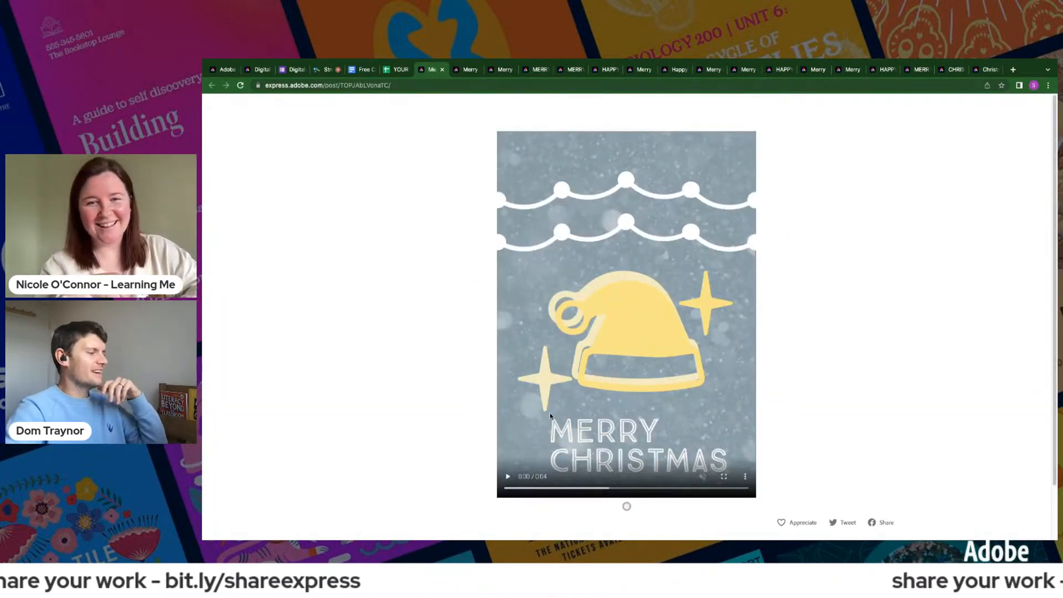
# - Play the yellow Santa hat card's animation and review the snow globe and dark red Christmas tree submissions
pyautogui.click(508, 480)
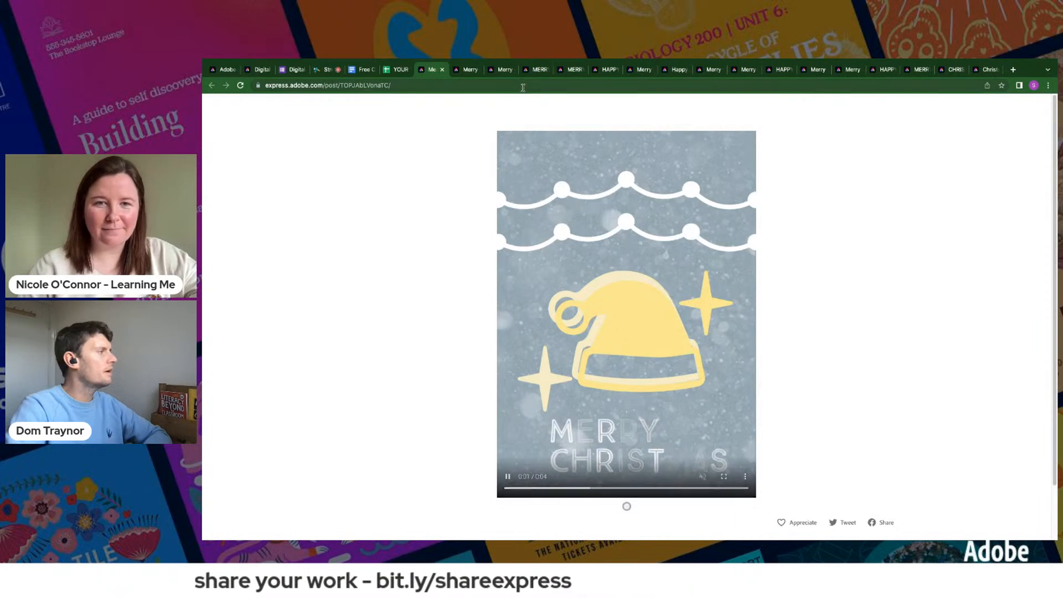
pyautogui.click(468, 74)
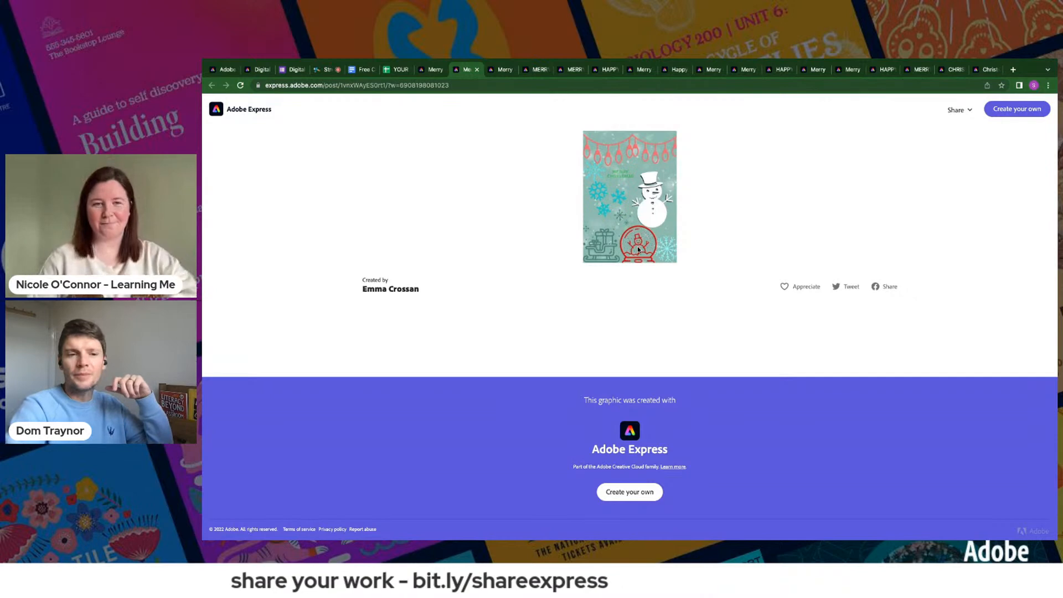
pyautogui.click(503, 72)
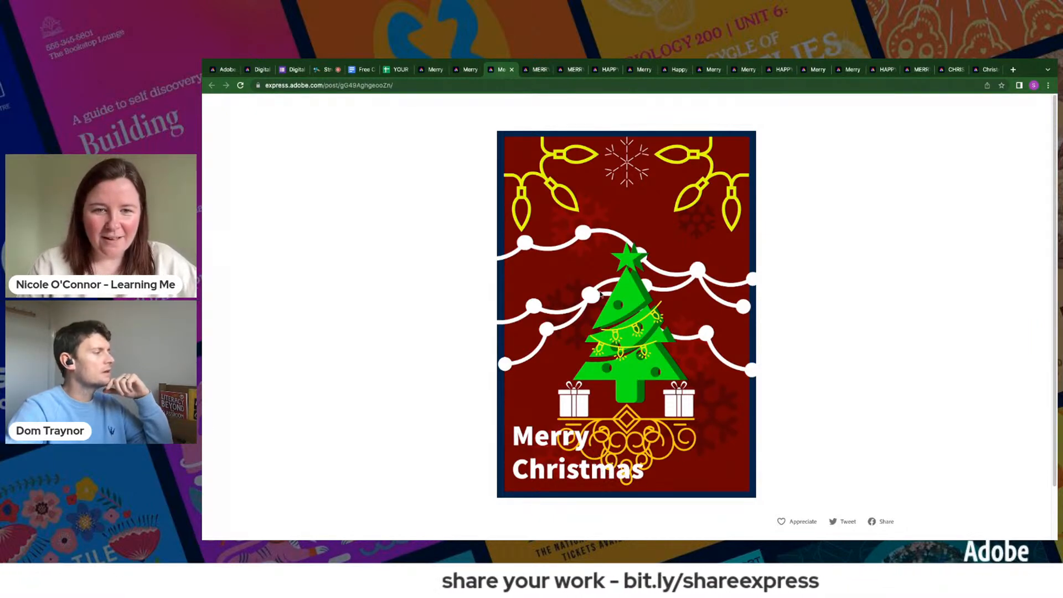
# - Play the animations of the Christmas baking card and the blue snowman card with Santa's sleigh
pyautogui.click(535, 70)
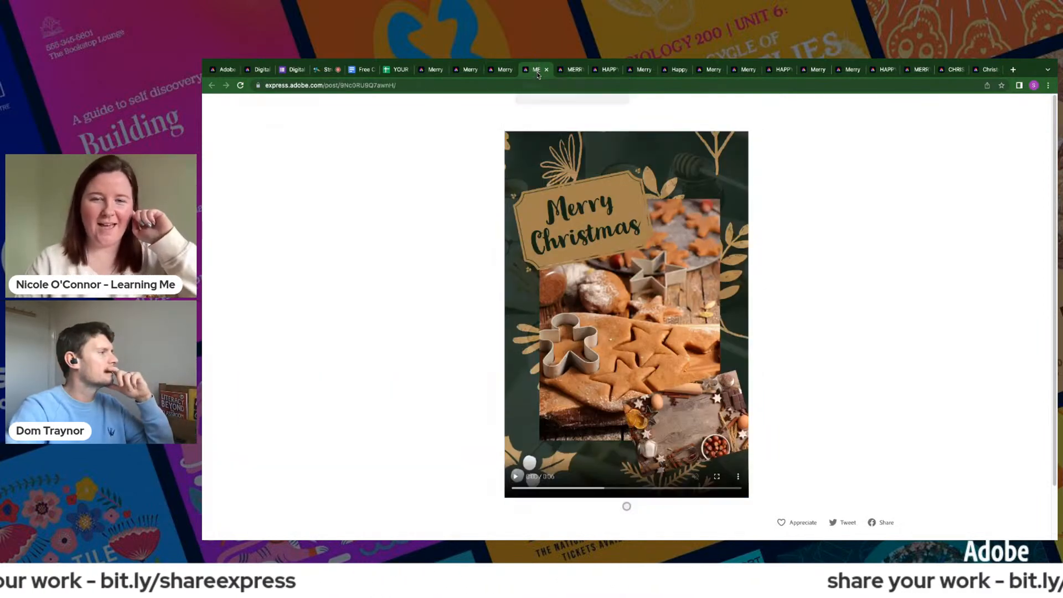
pyautogui.click(515, 478)
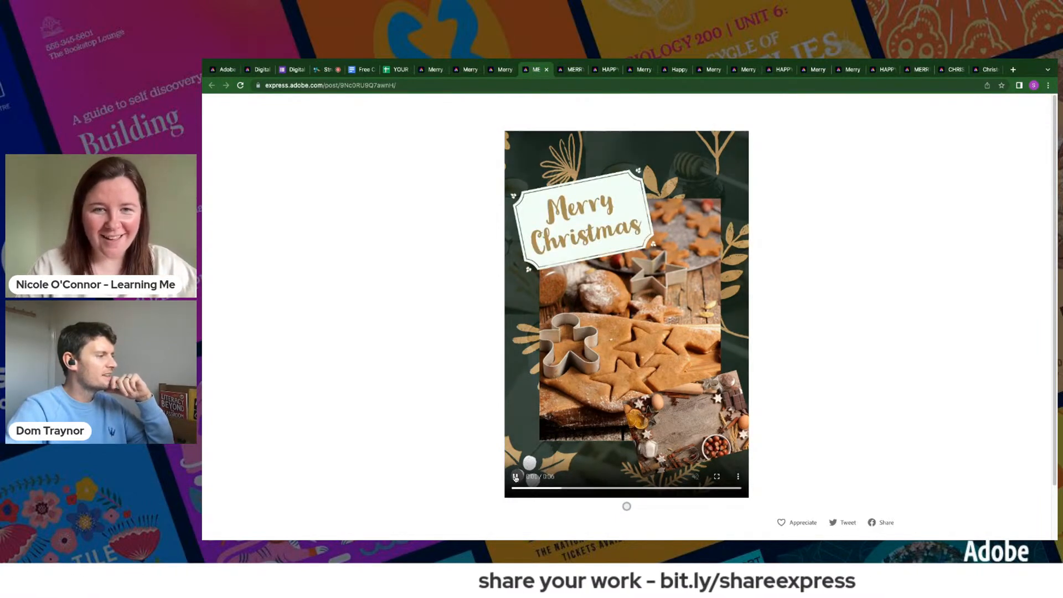
pyautogui.click(567, 70)
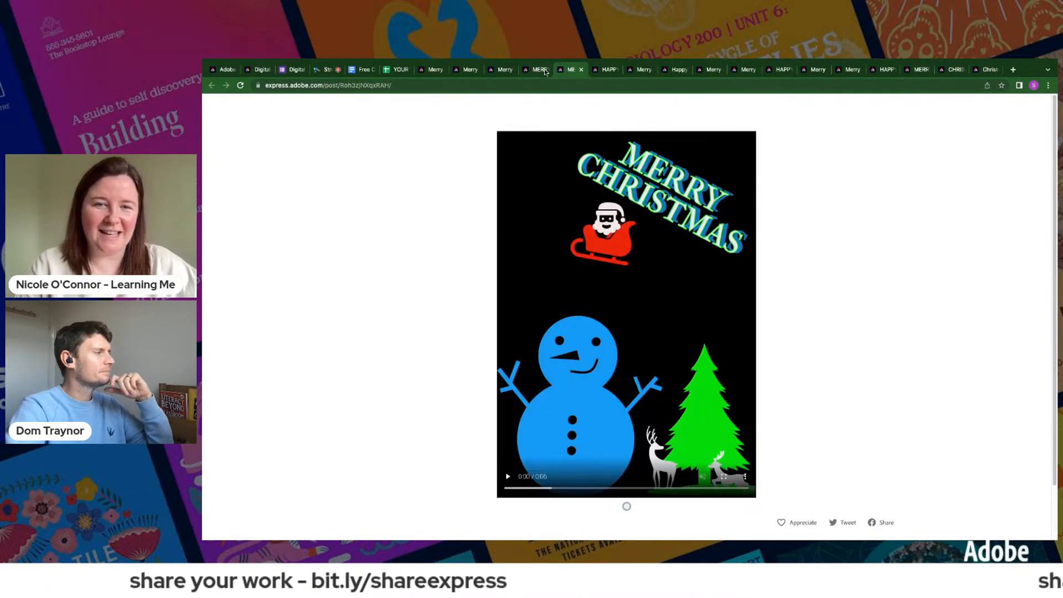
pyautogui.click(544, 71)
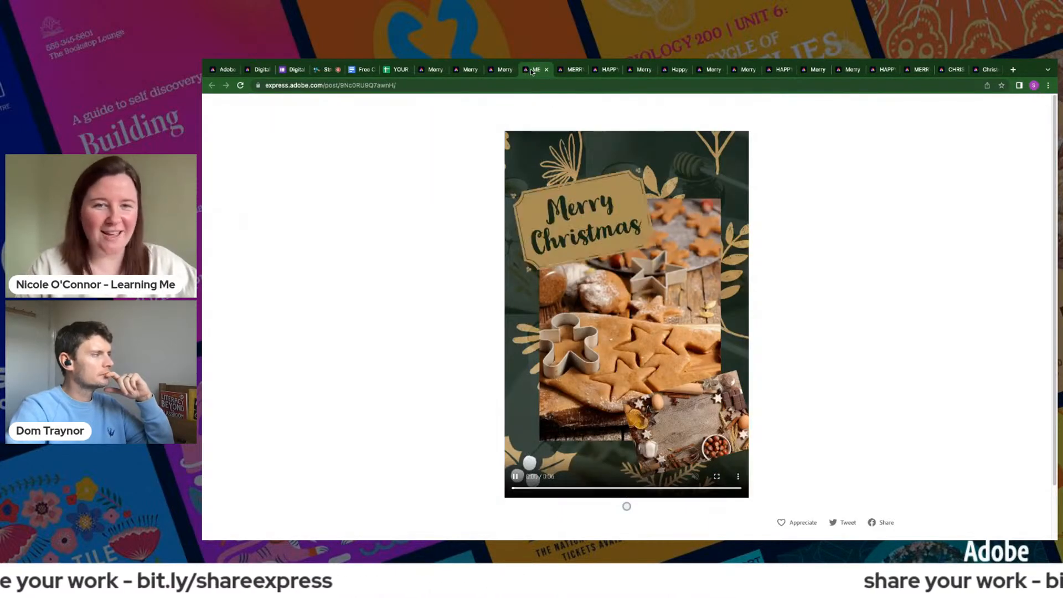
pyautogui.click(568, 71)
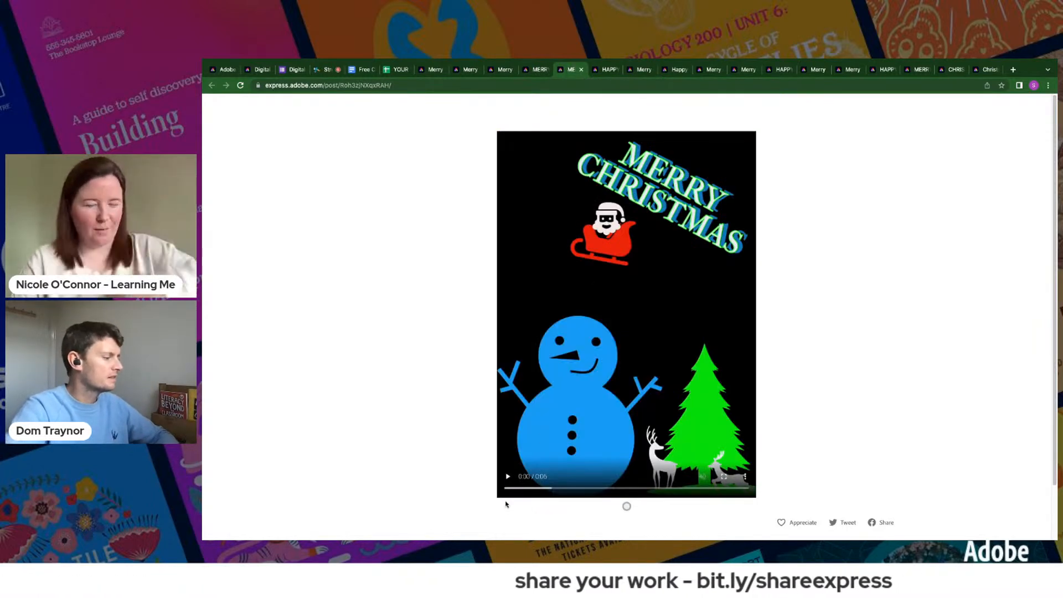
pyautogui.click(508, 477)
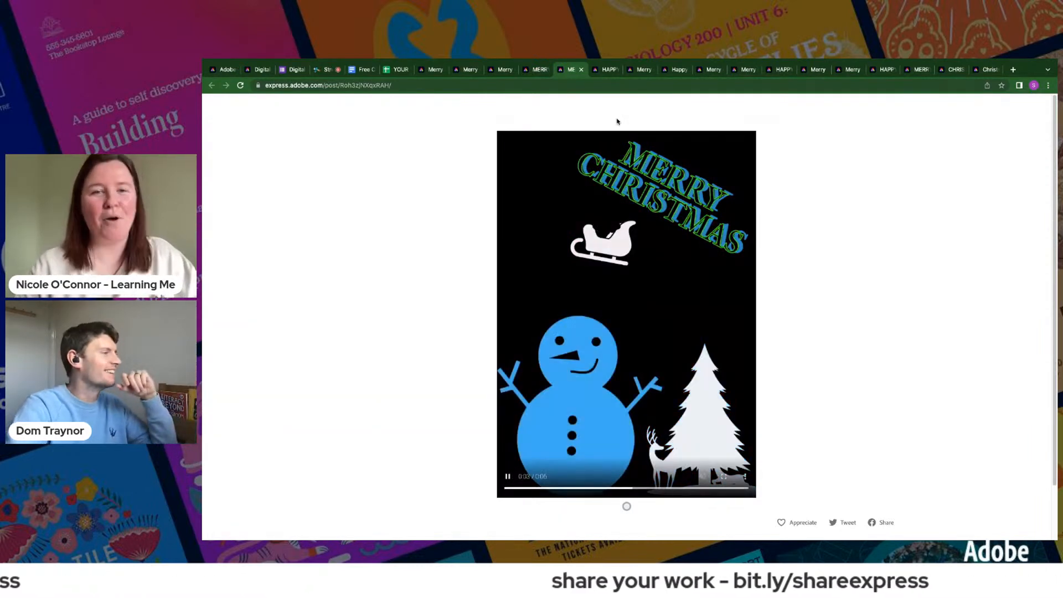
# - Play the animations of the Happy Holidays tree-and-presents card and the green card with the outlined snowman
pyautogui.click(598, 69)
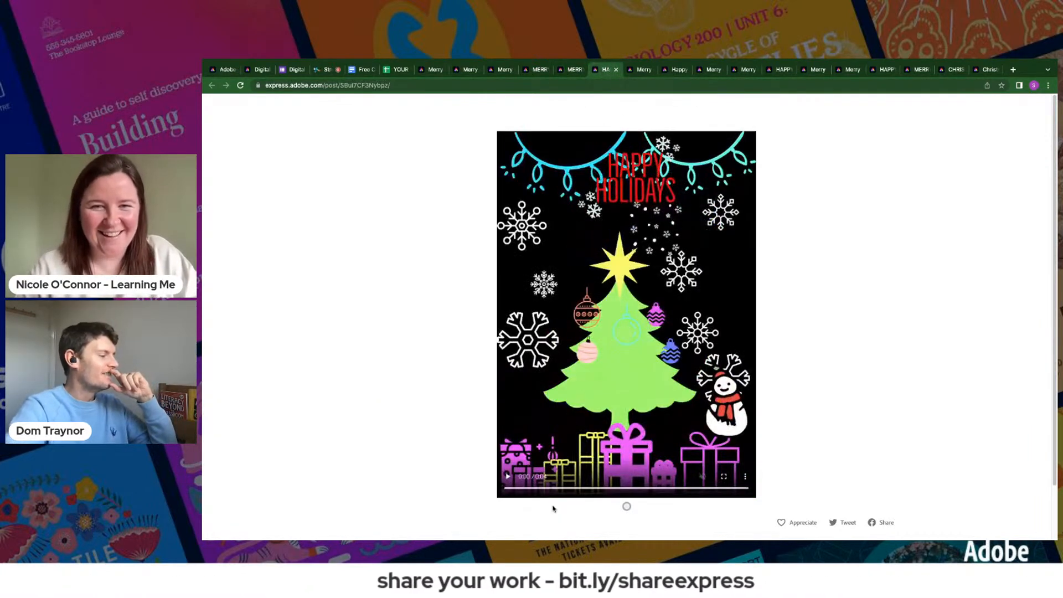
pyautogui.click(507, 477)
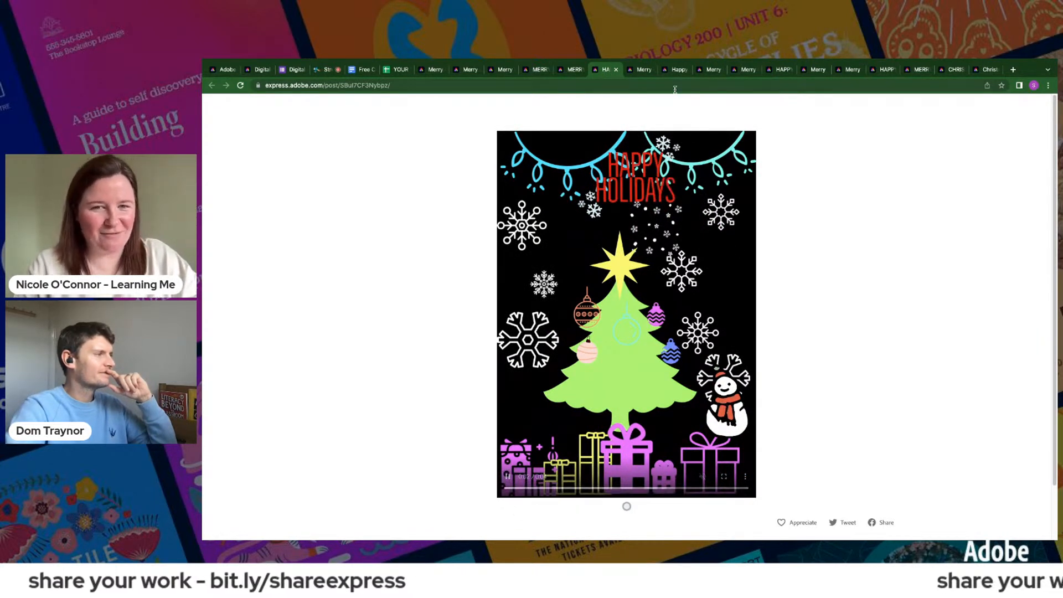
pyautogui.click(641, 70)
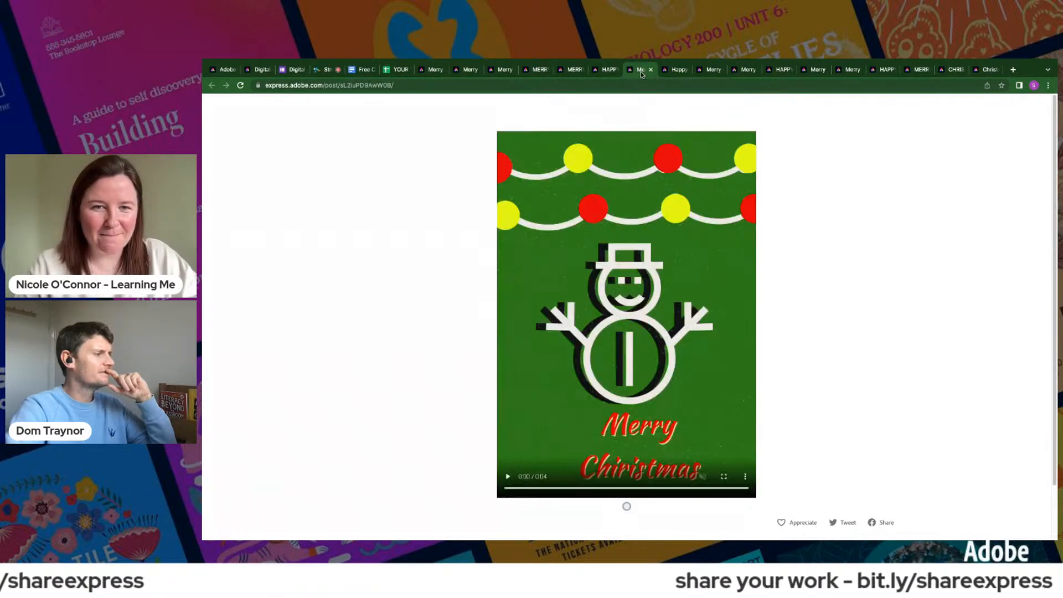
pyautogui.click(508, 477)
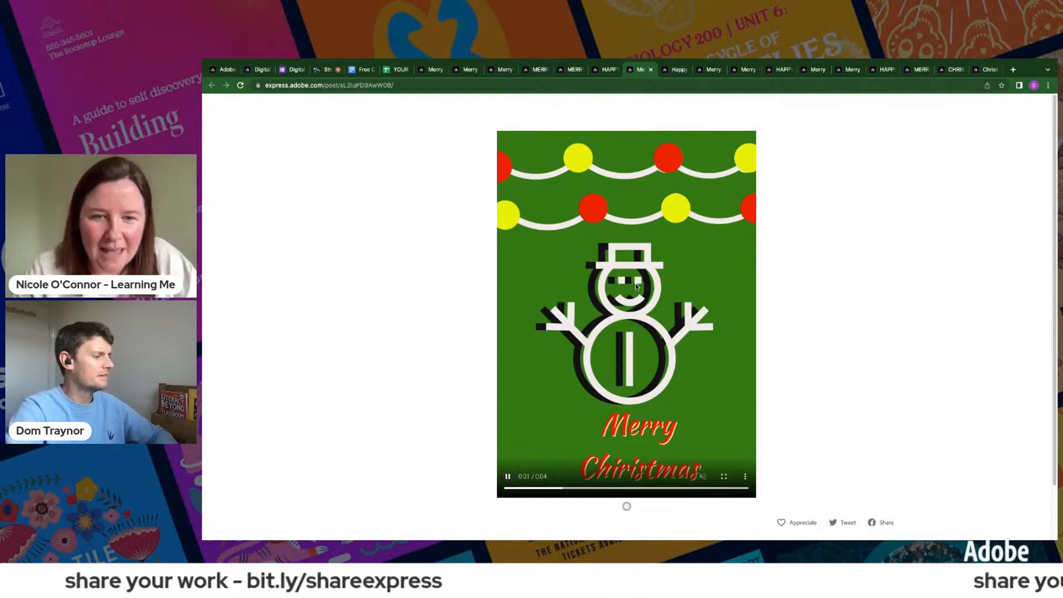
# - Review the Happy Christmas card with the blue Santa face and the two blue snowman graphics
pyautogui.click(673, 70)
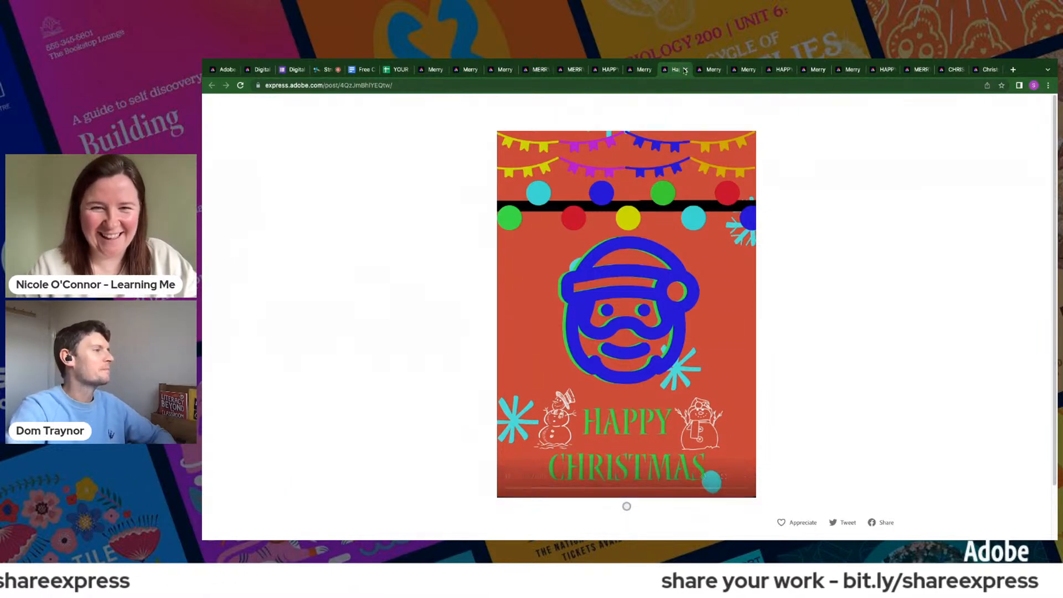
pyautogui.click(709, 70)
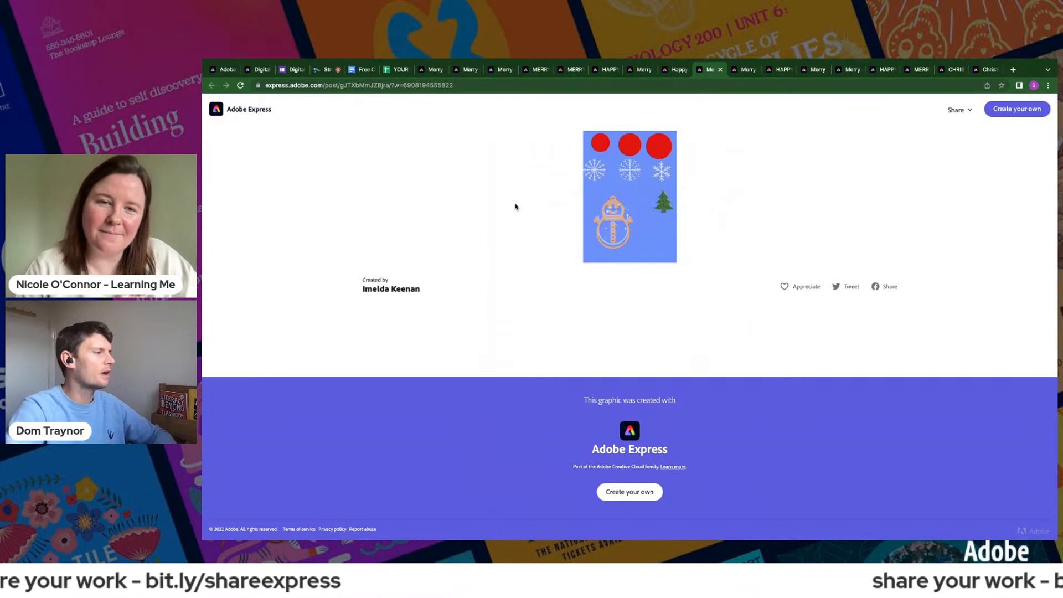
pyautogui.click(742, 70)
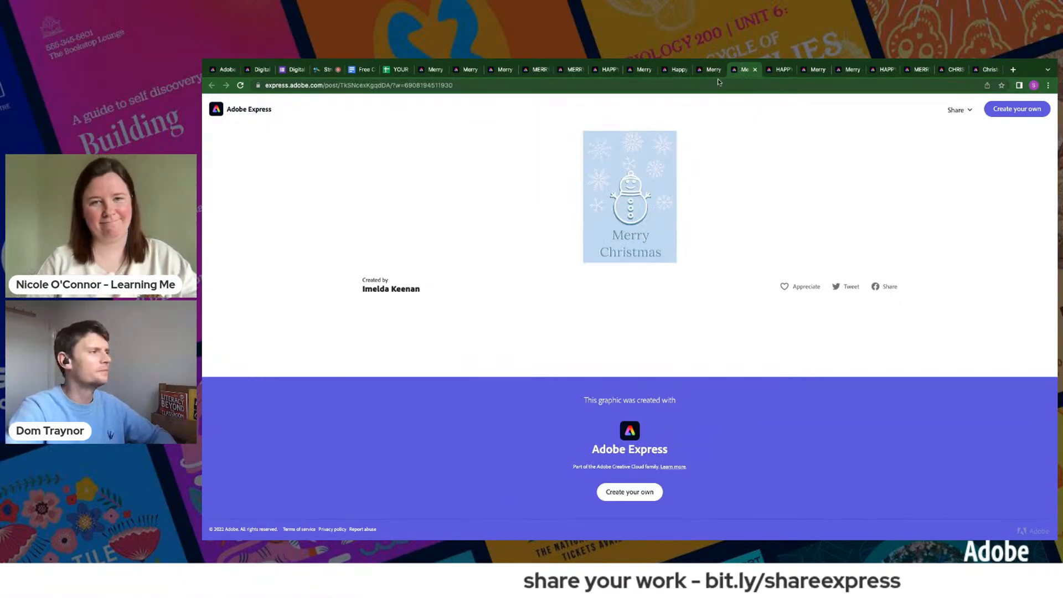
# - Play the animations of the red Happy Holidays reindeer card and the grey Christmas tree card with flying reindeer
pyautogui.click(780, 70)
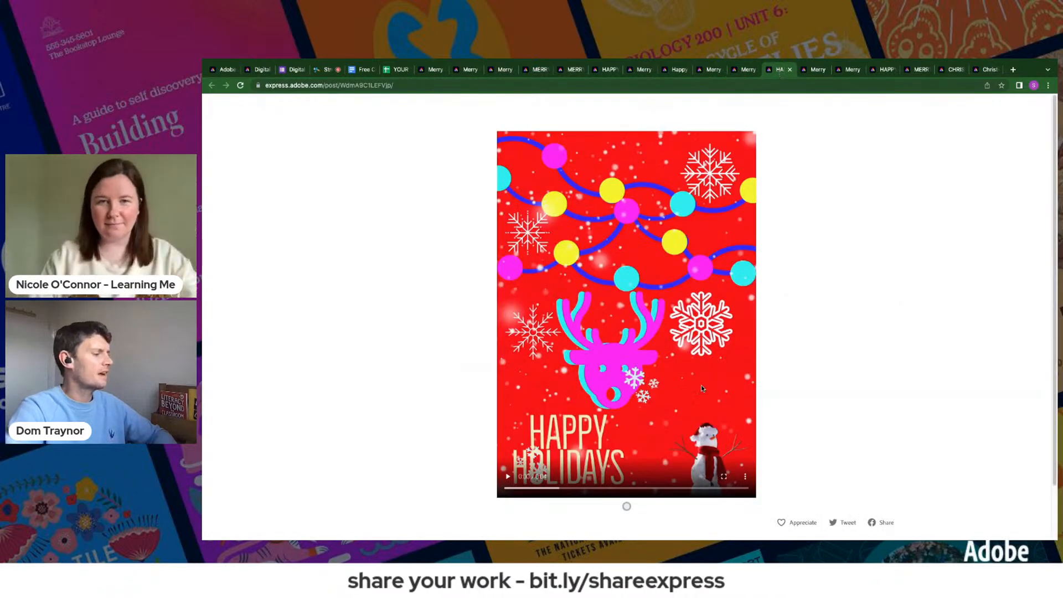
pyautogui.click(512, 479)
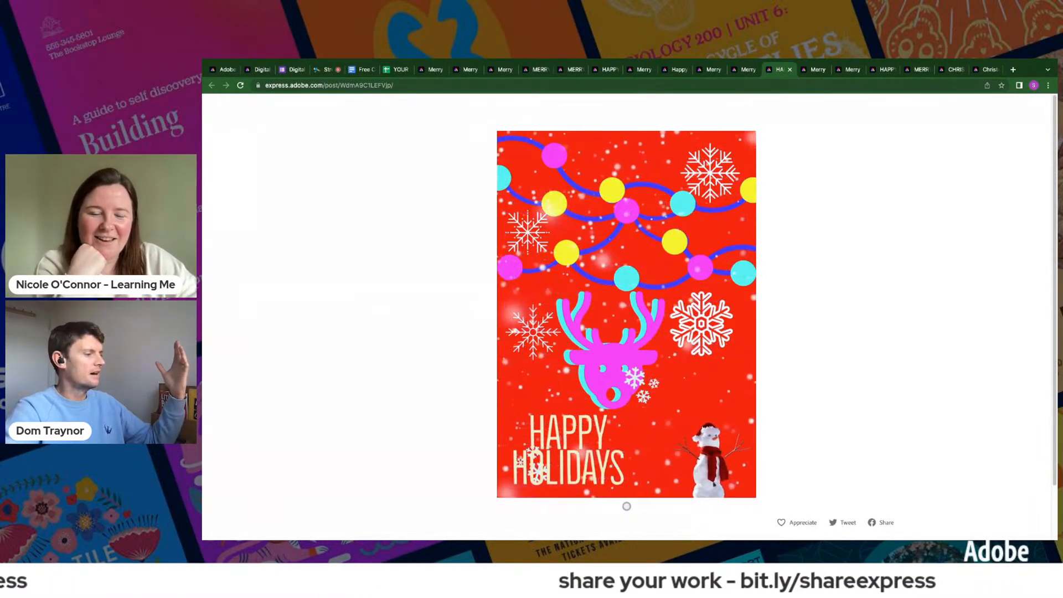
pyautogui.click(812, 75)
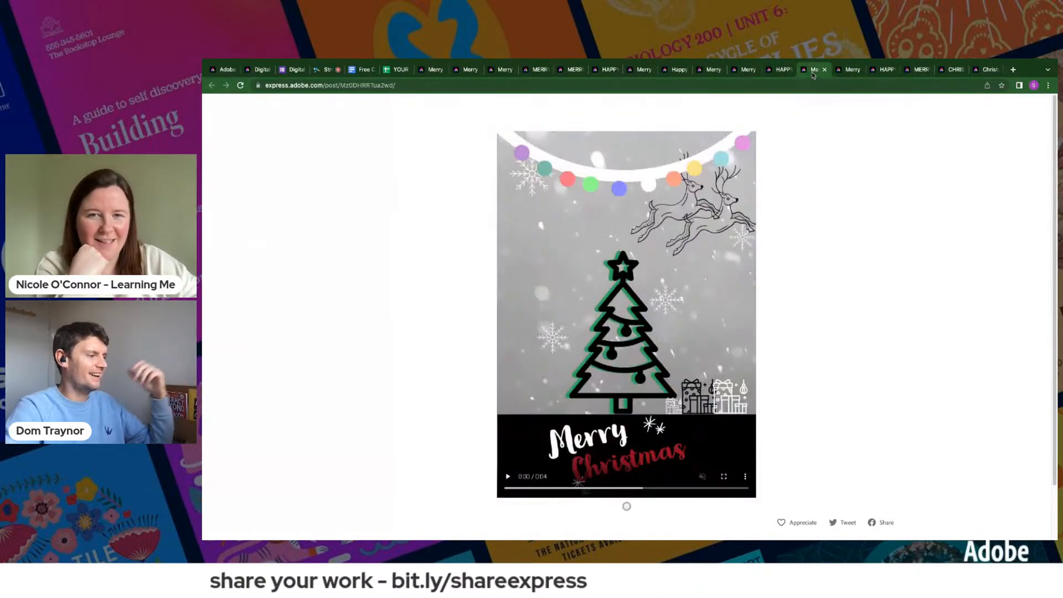
pyautogui.click(508, 477)
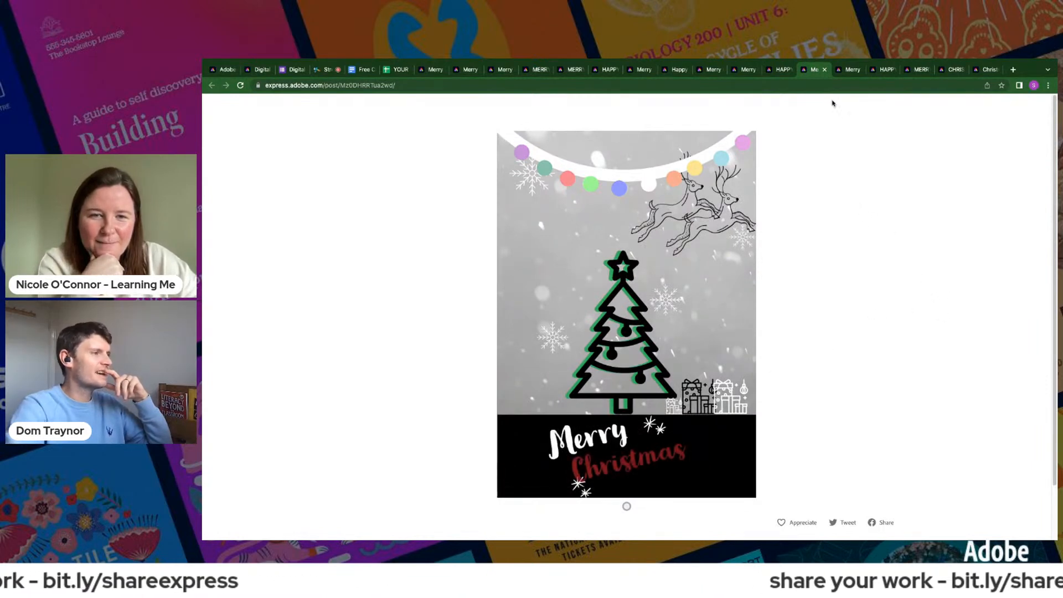
# - Review the red card with the green snowman, the teal Happy Holidays reindeer card and the striped Santa card
pyautogui.click(851, 71)
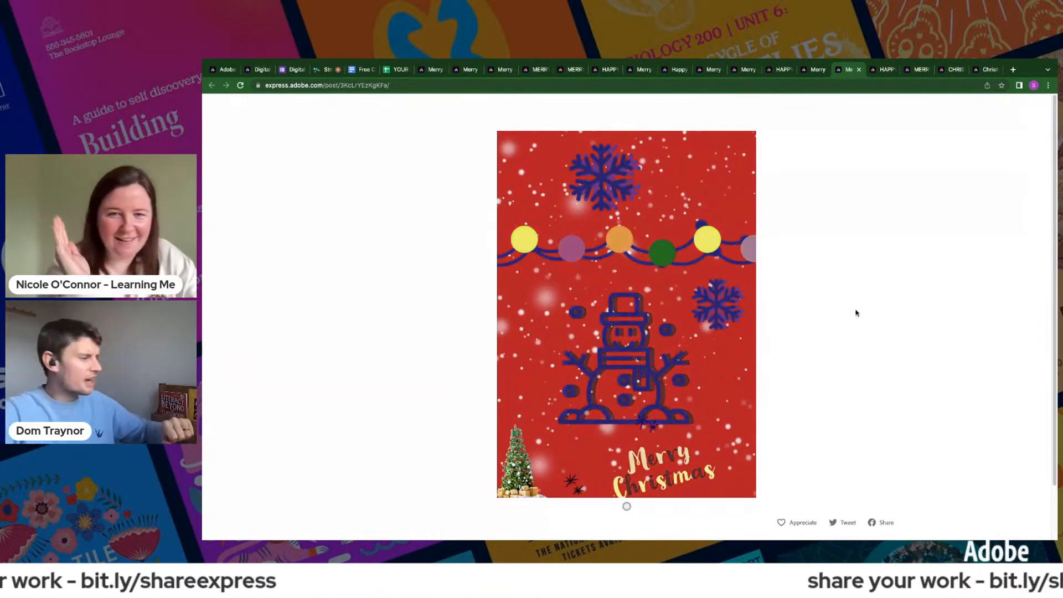
pyautogui.click(878, 72)
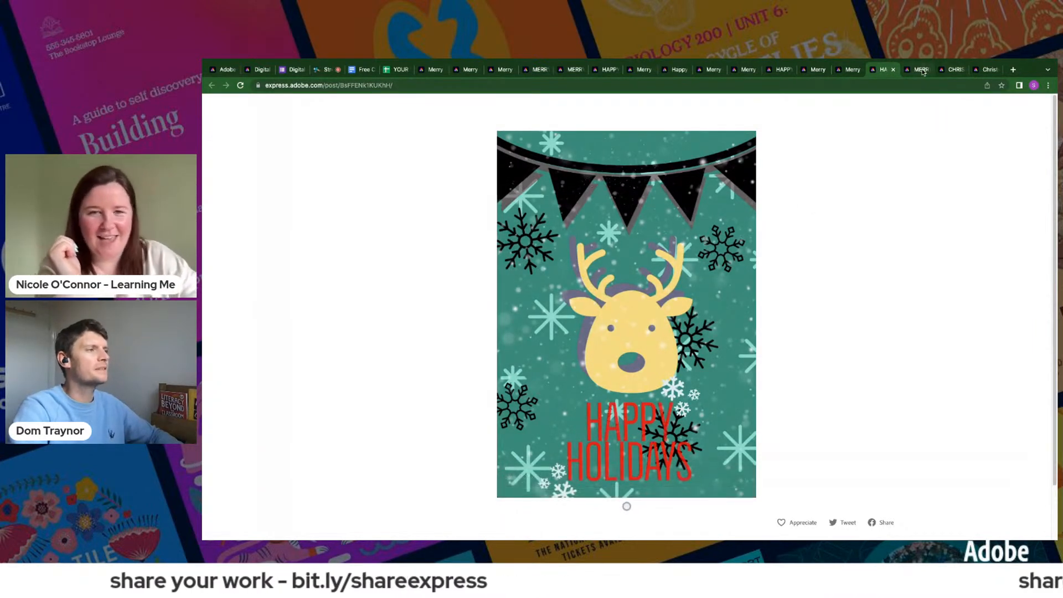
pyautogui.hotkey('ctrl', 'Tab')
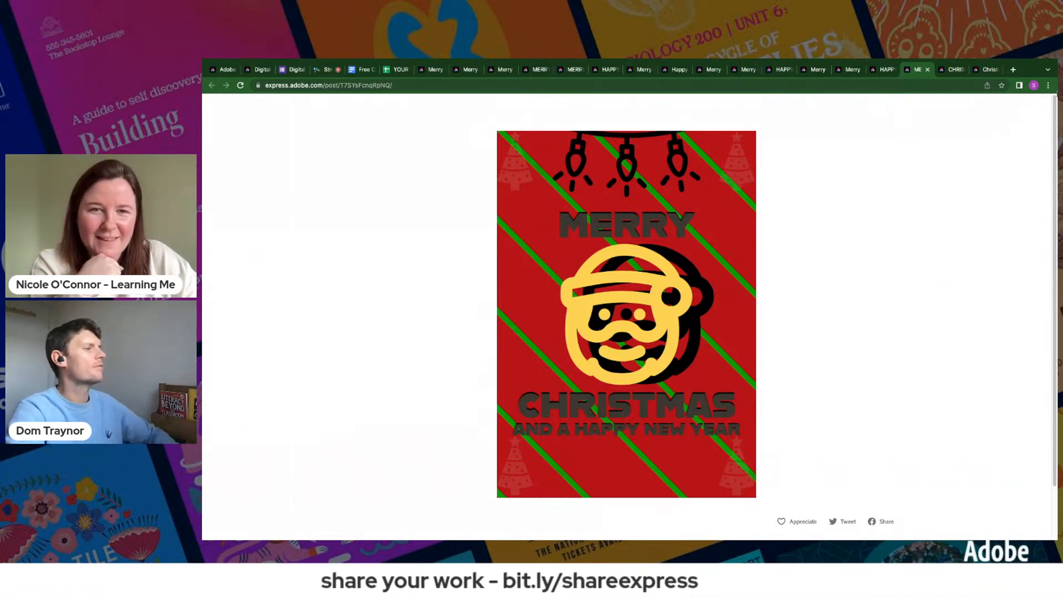
# - Play the leaping reindeer card's animation and review the last submission, the green Merry Christmas reindeer card
pyautogui.click(947, 74)
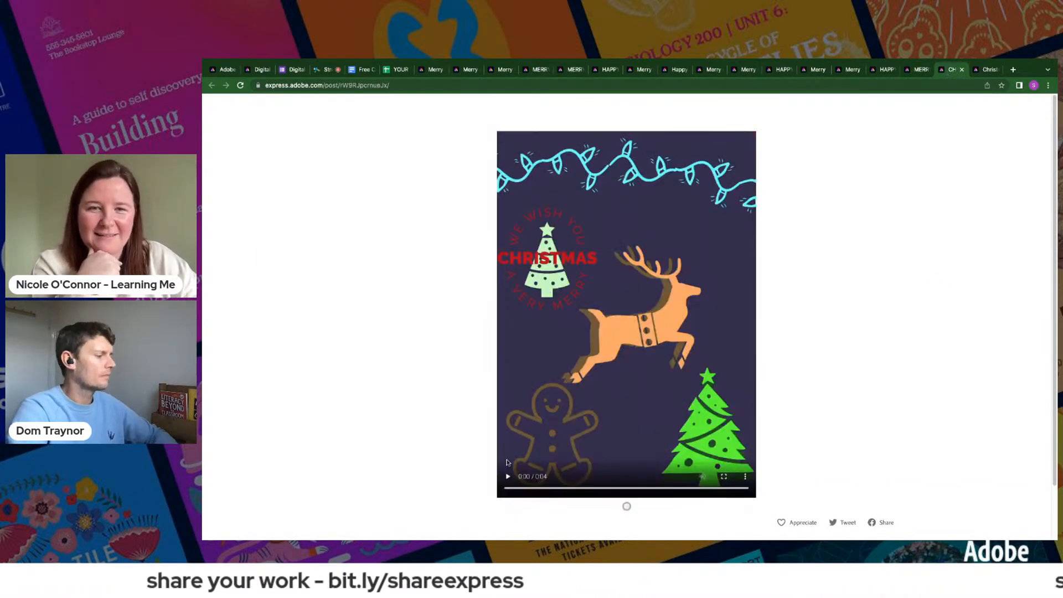
pyautogui.click(508, 476)
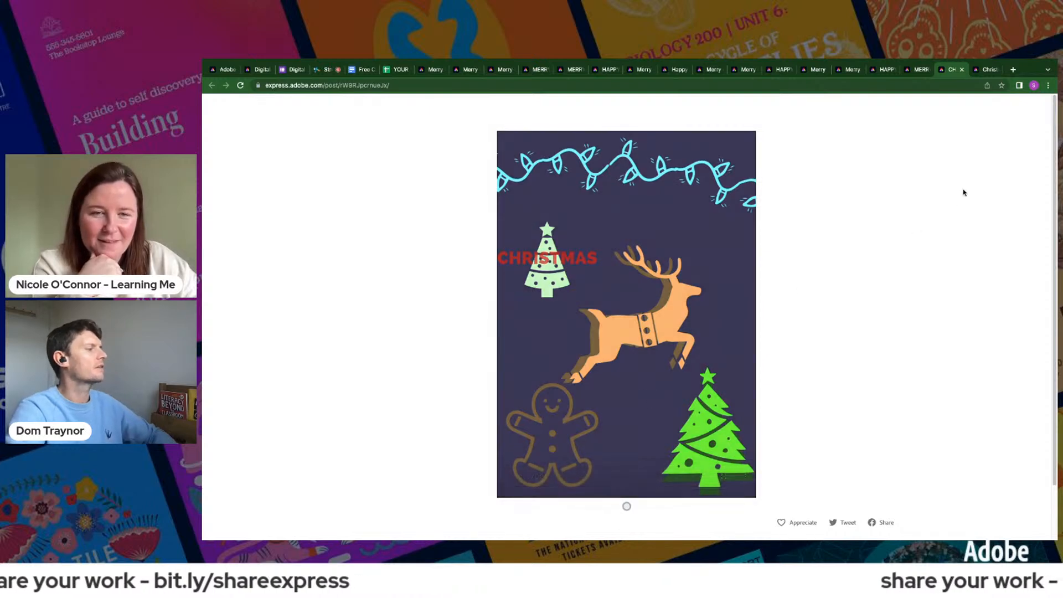
pyautogui.click(989, 69)
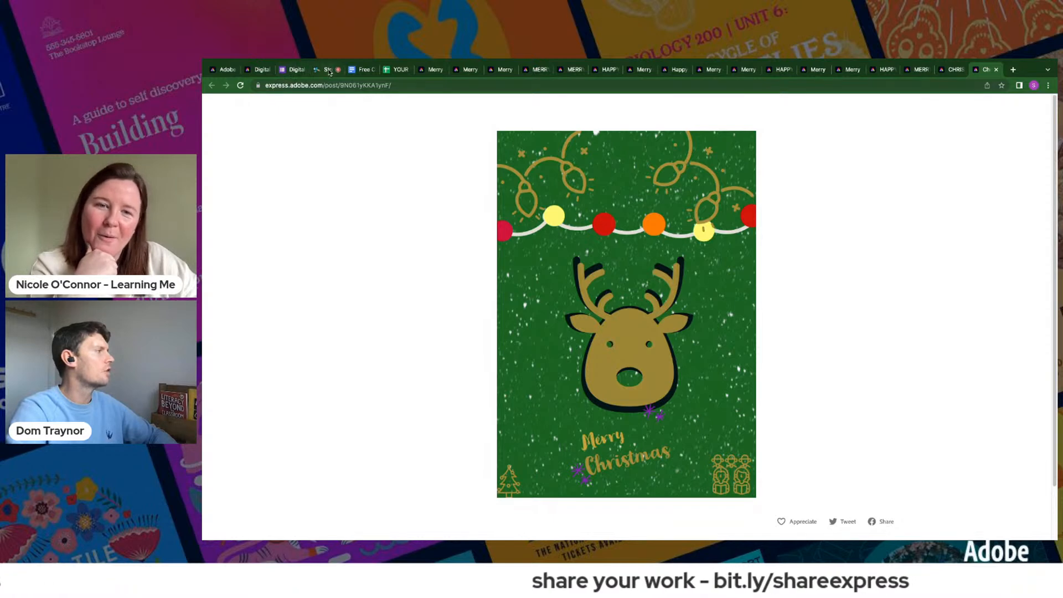
# - Show the Challenge 2 - Video Editing brief on the challenge web page and open the Free Christmas Gifts document
pyautogui.click(226, 71)
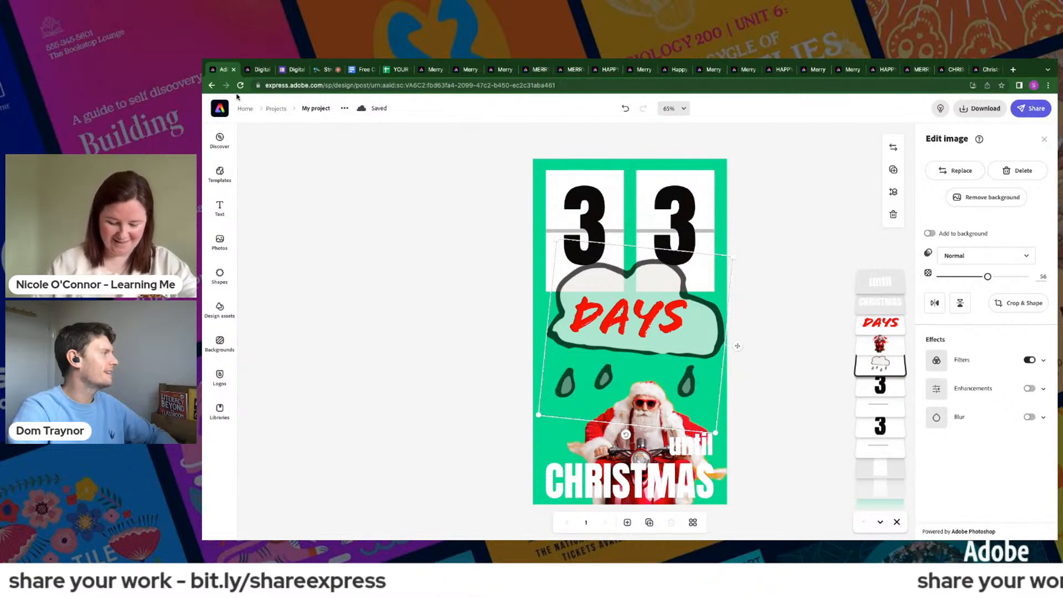
pyautogui.hotkey('ctrl', 'Tab')
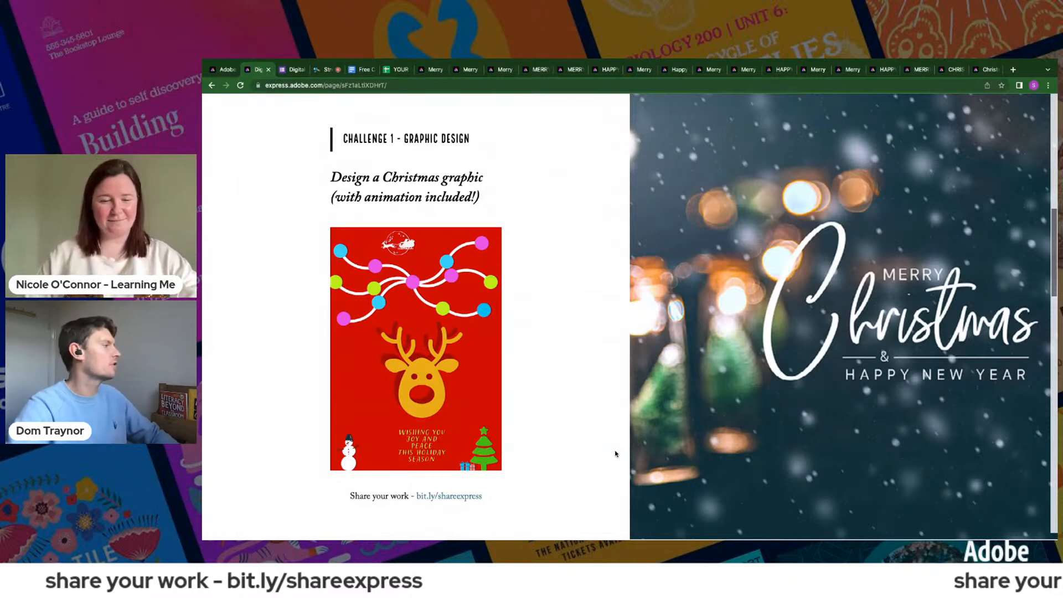
pyautogui.scroll(-1, 592, 474)
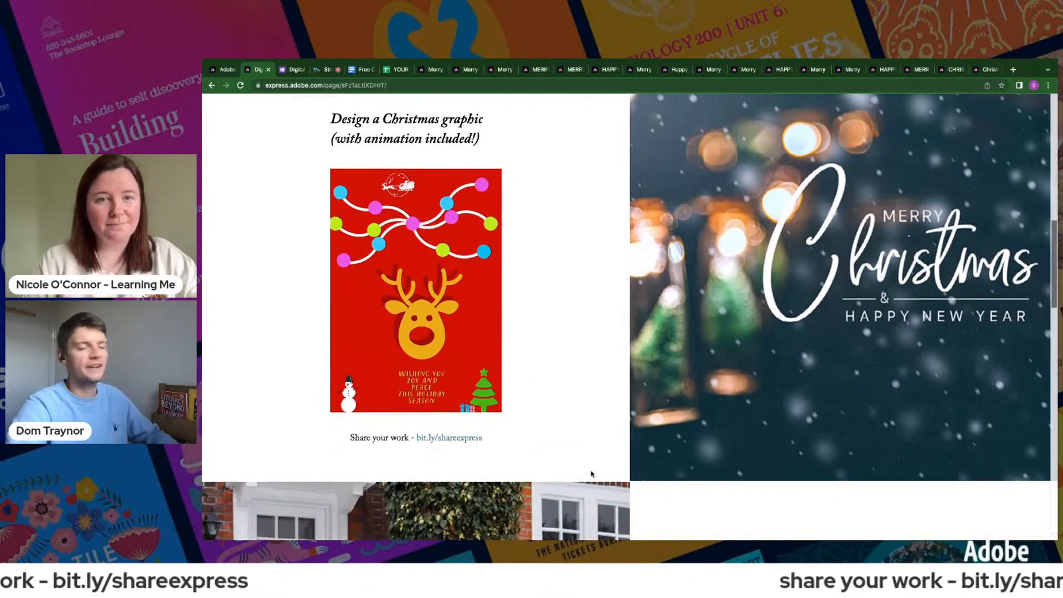
pyautogui.scroll(1, 591, 474)
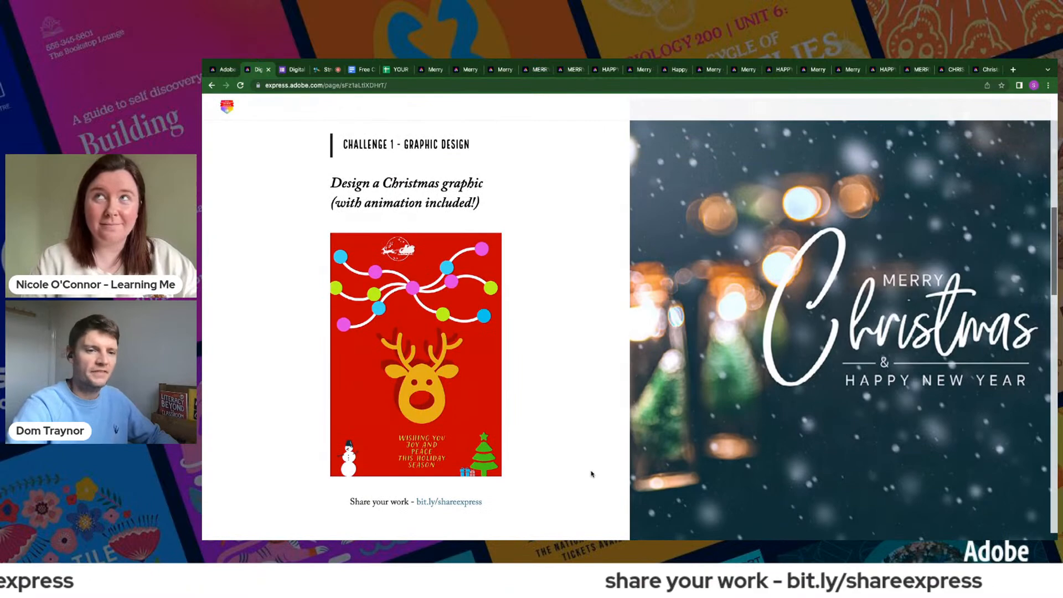
pyautogui.scroll(-9, 591, 474)
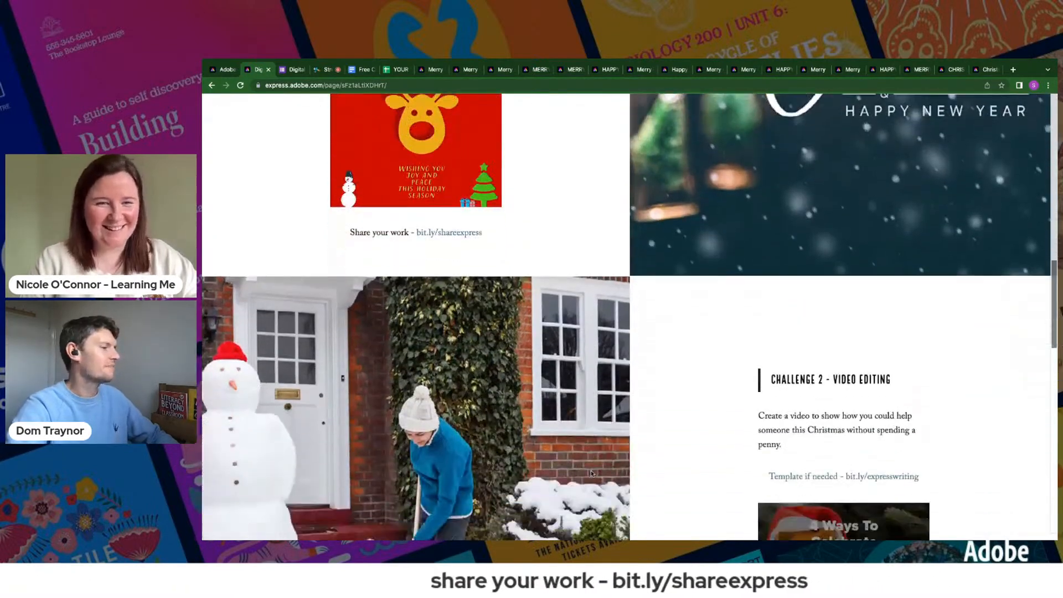
pyautogui.scroll(-1, 591, 474)
pyautogui.scroll(1, 592, 474)
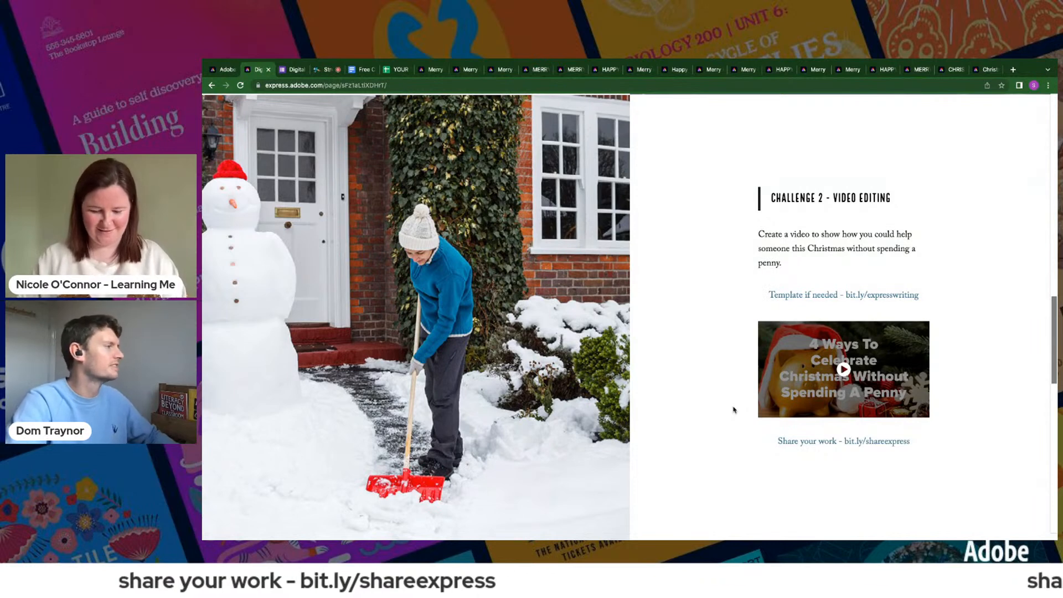
pyautogui.scroll(1, 733, 410)
pyautogui.scroll(-1, 734, 410)
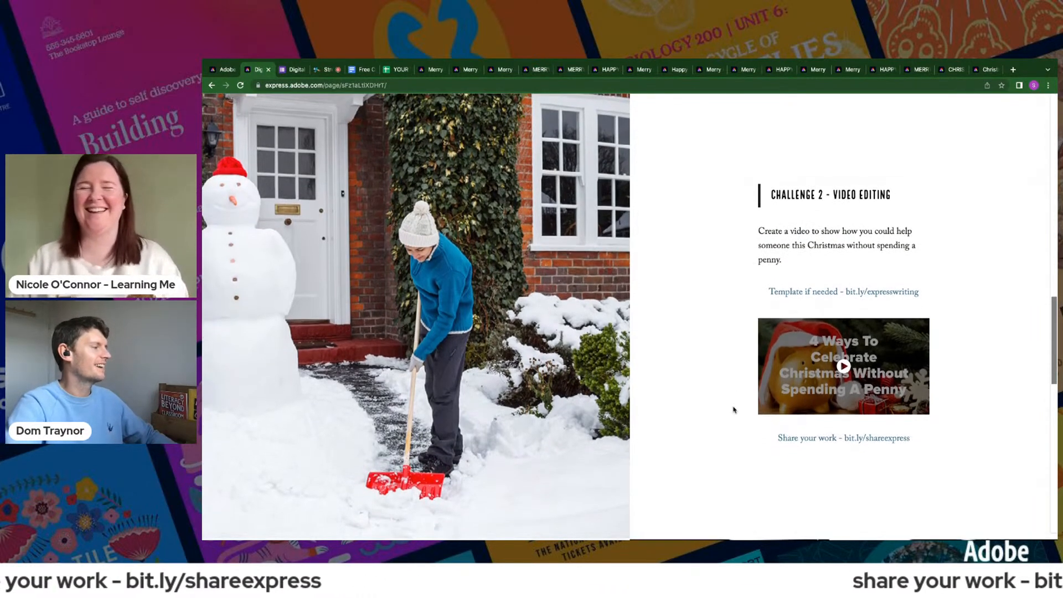
pyautogui.scroll(1, 731, 415)
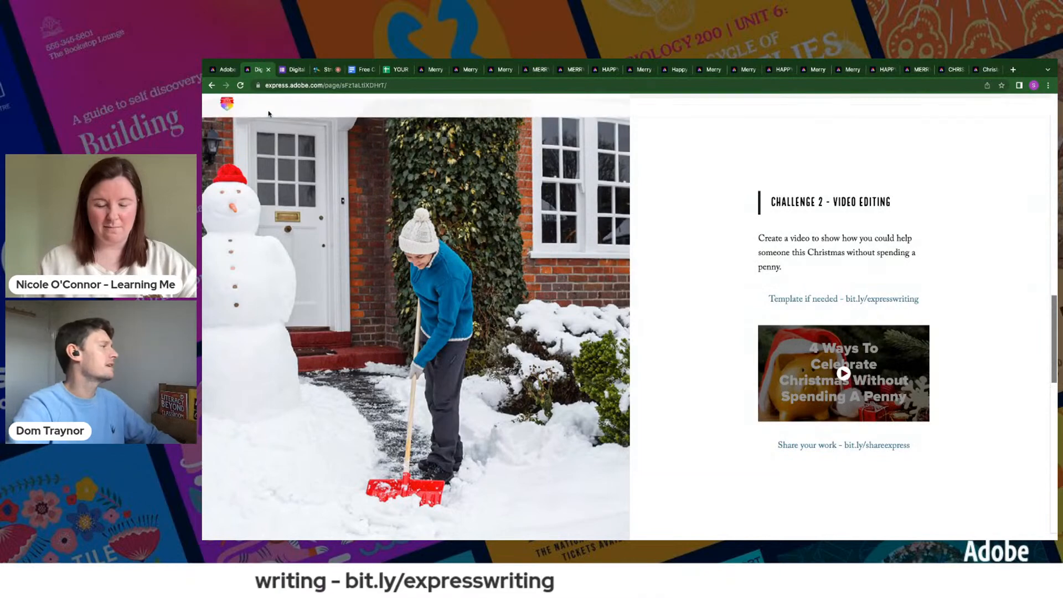
pyautogui.click(359, 71)
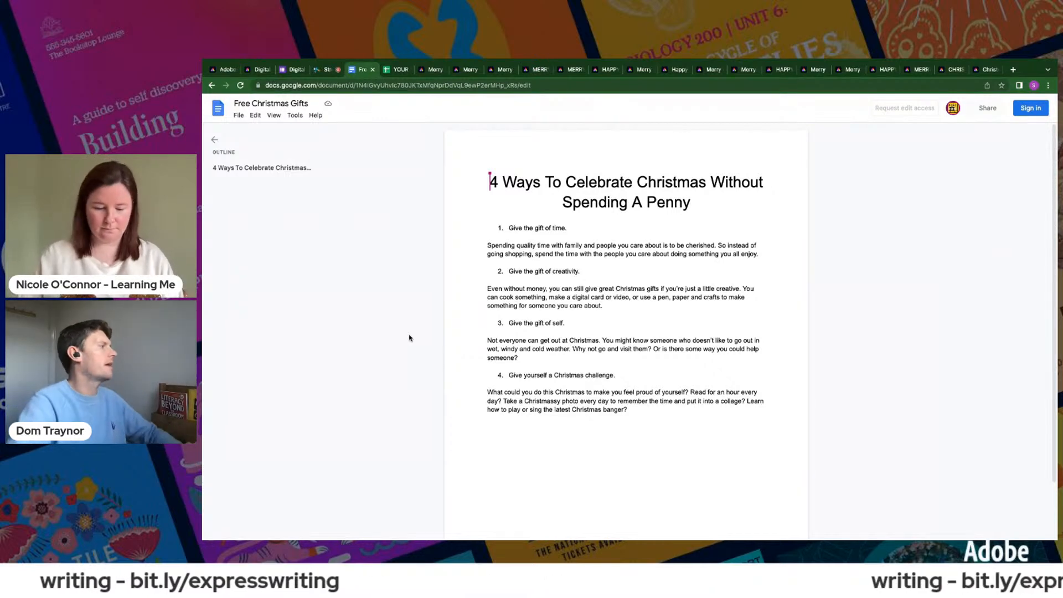
# - Switch to Adobe Express, leave the open countdown project and start a new video project
pyautogui.click(220, 69)
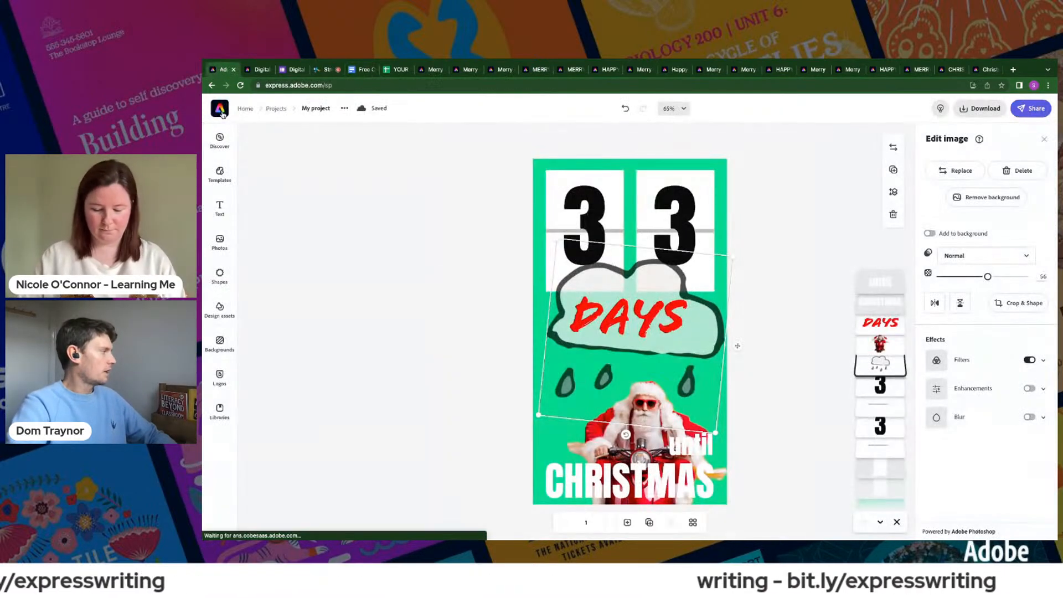
pyautogui.click(221, 110)
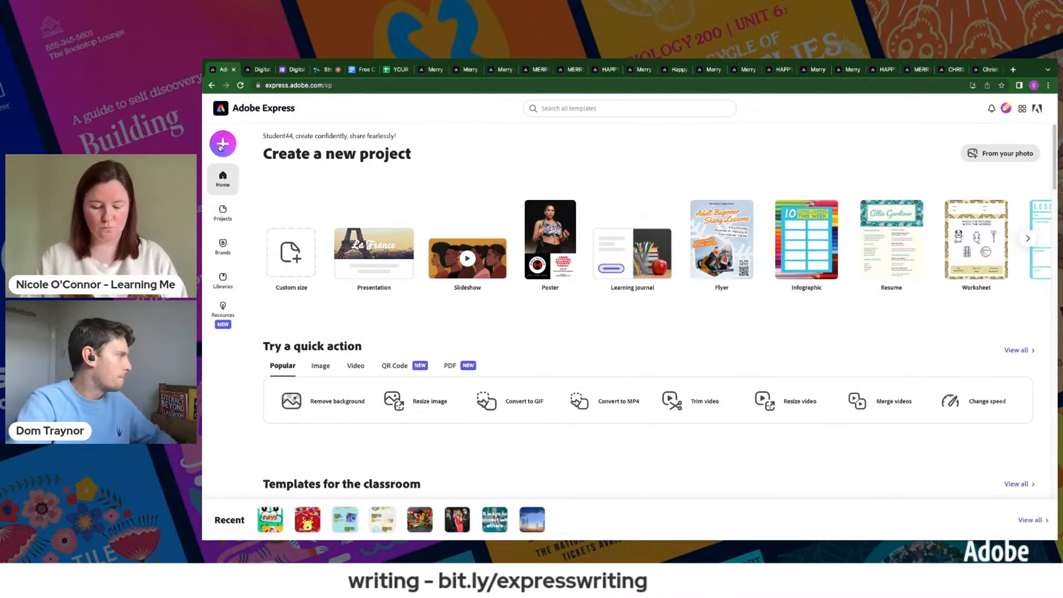
pyautogui.click(221, 144)
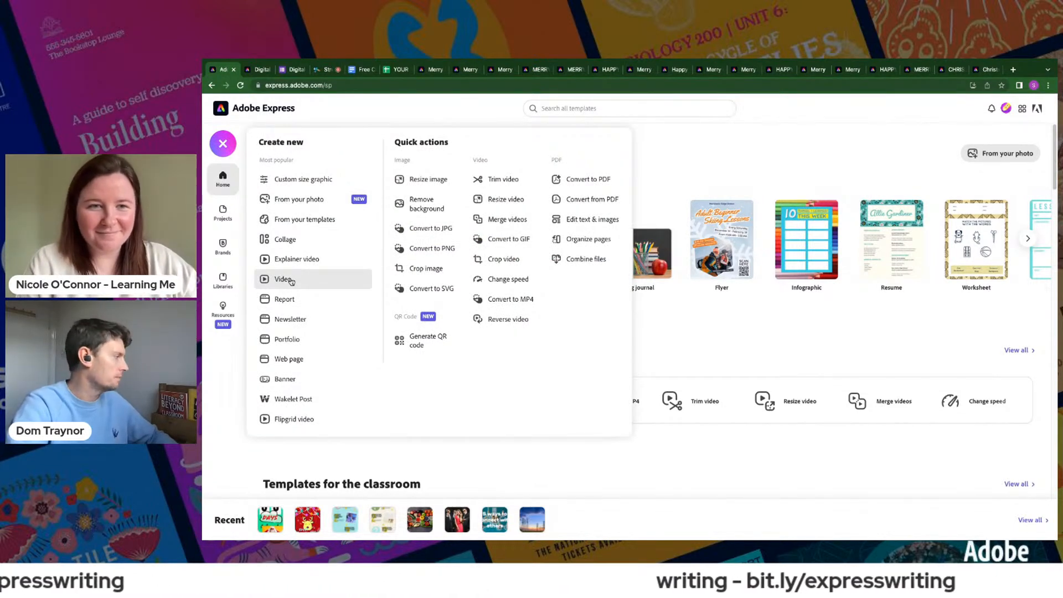
pyautogui.click(291, 280)
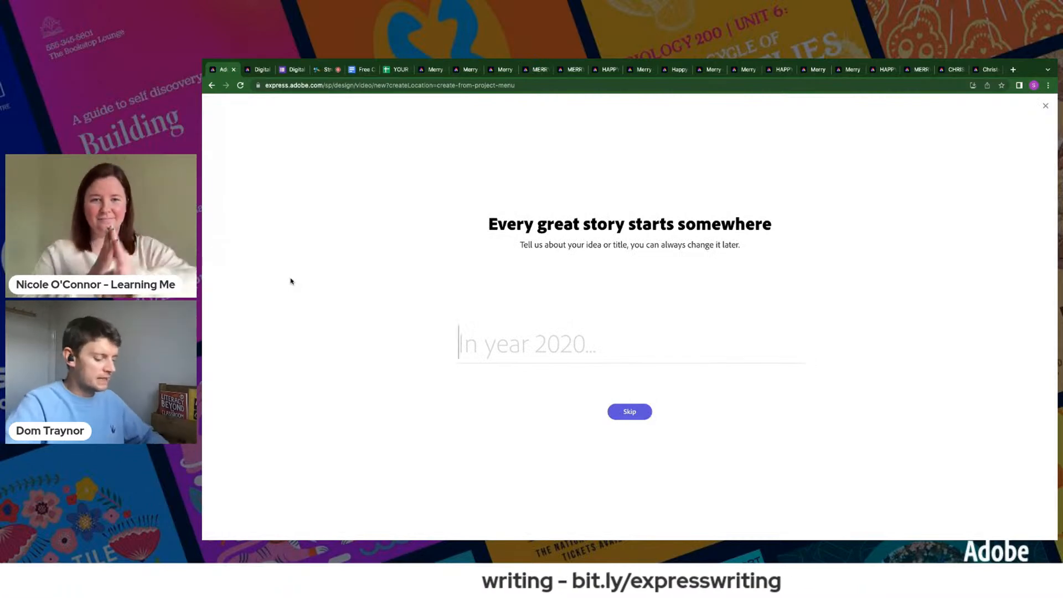
# - Title the video "Christmas Without Spending A Penny" using the Free Christmas Gifts document's heading, and start it from scratch without a story template
pyautogui.click(363, 70)
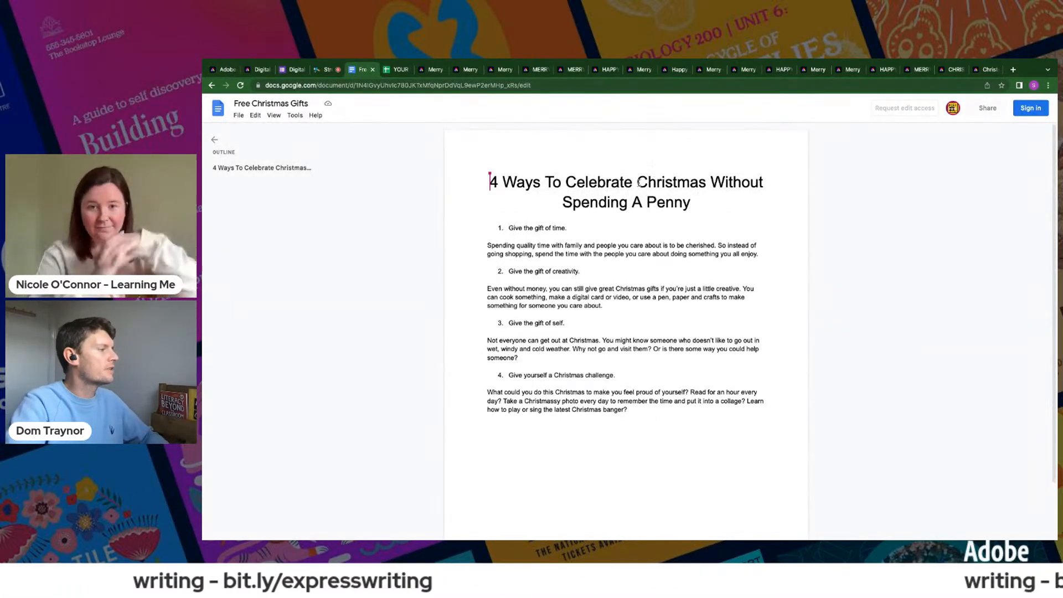
pyautogui.moveTo(638, 183); pyautogui.dragTo(697, 204)
pyautogui.hotkey('ctrl', 'c')
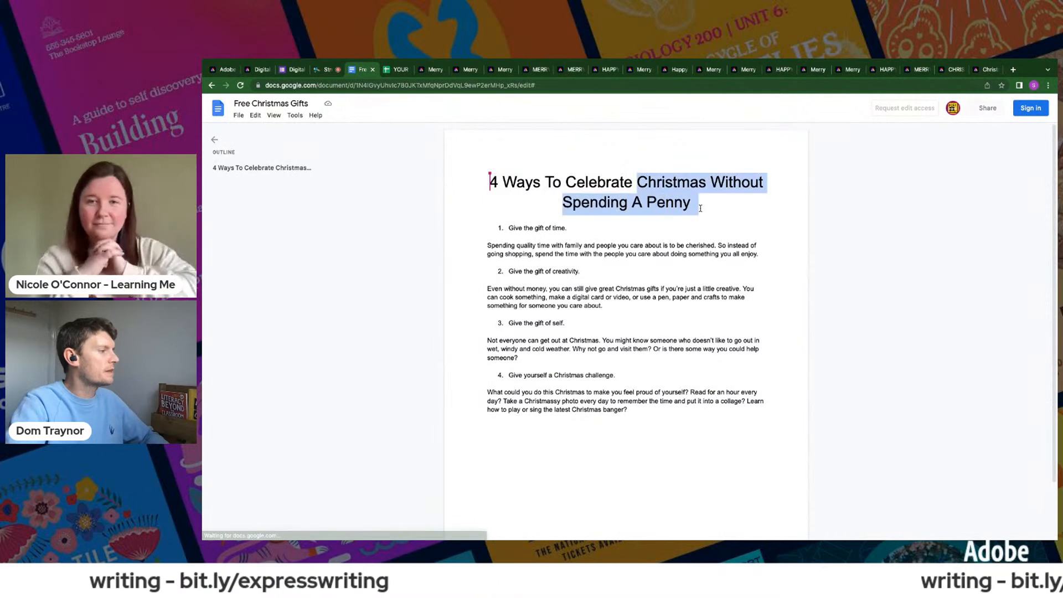
pyautogui.click(225, 71)
pyautogui.hotkey('ctrl', 'v')
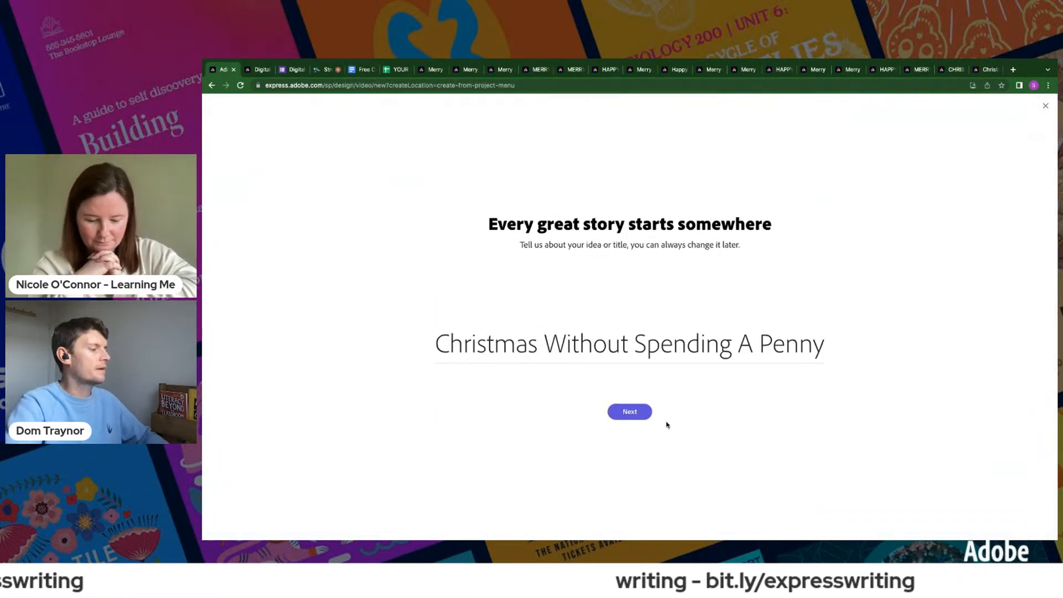
pyautogui.click(637, 412)
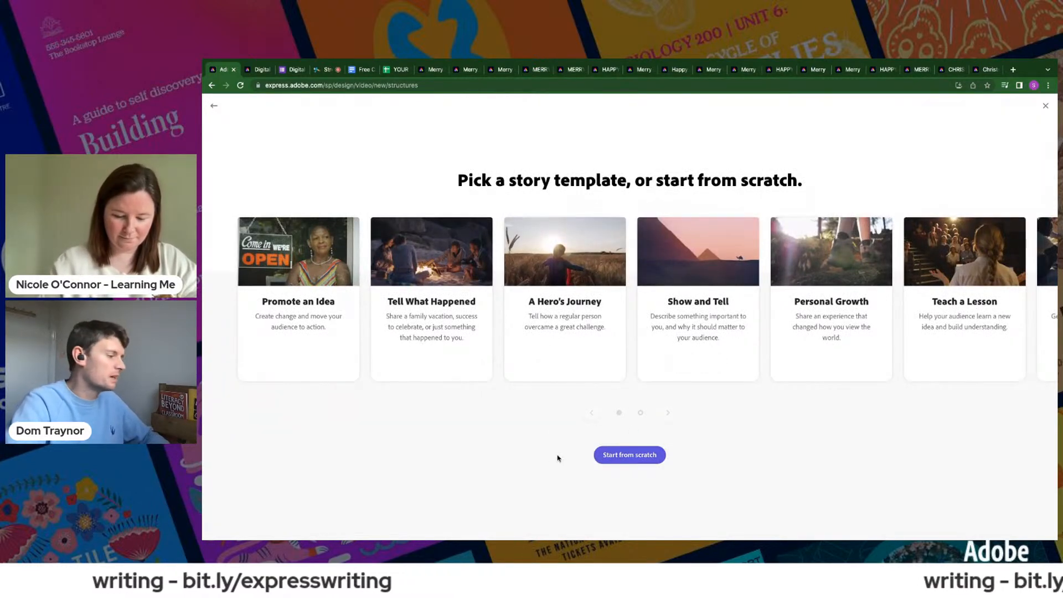
pyautogui.click(606, 454)
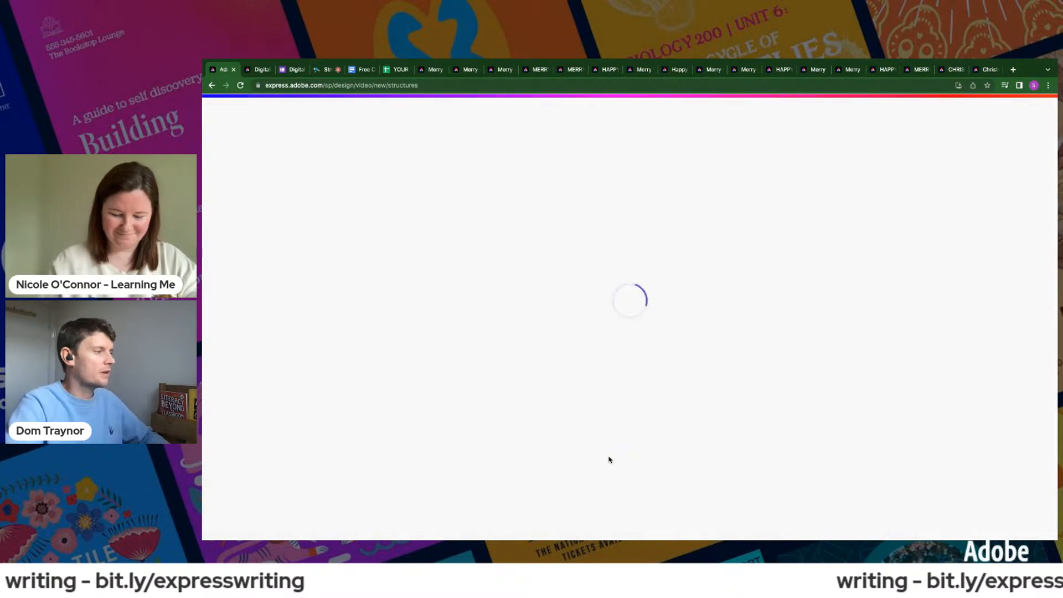
# - Copy the full heading "4 Ways To Celebrate Christmas Without Spending A Penny" from the document and return to the video project
pyautogui.click(352, 70)
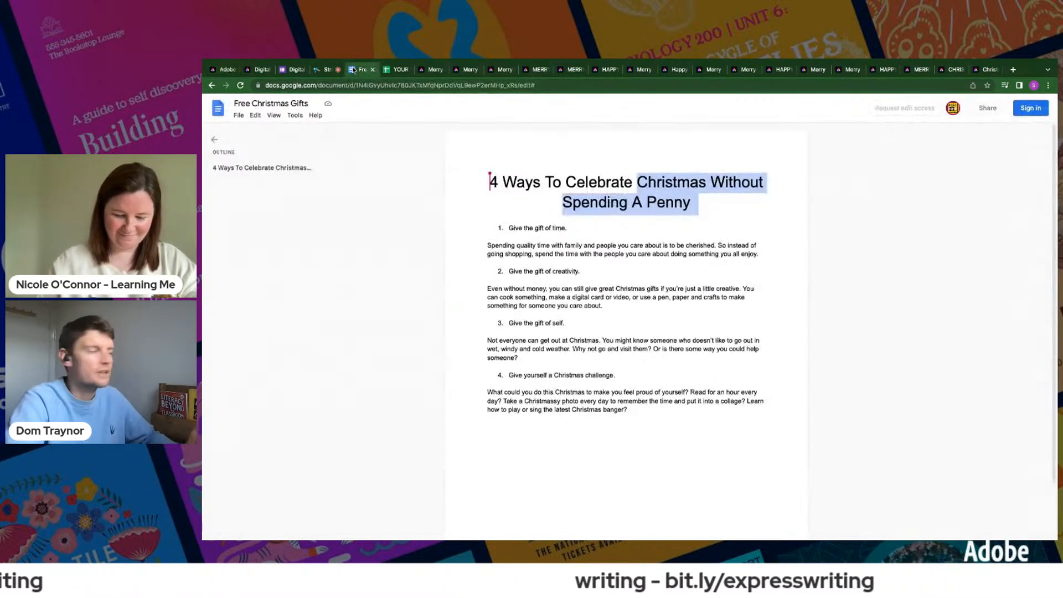
pyautogui.moveTo(489, 181); pyautogui.dragTo(671, 197)
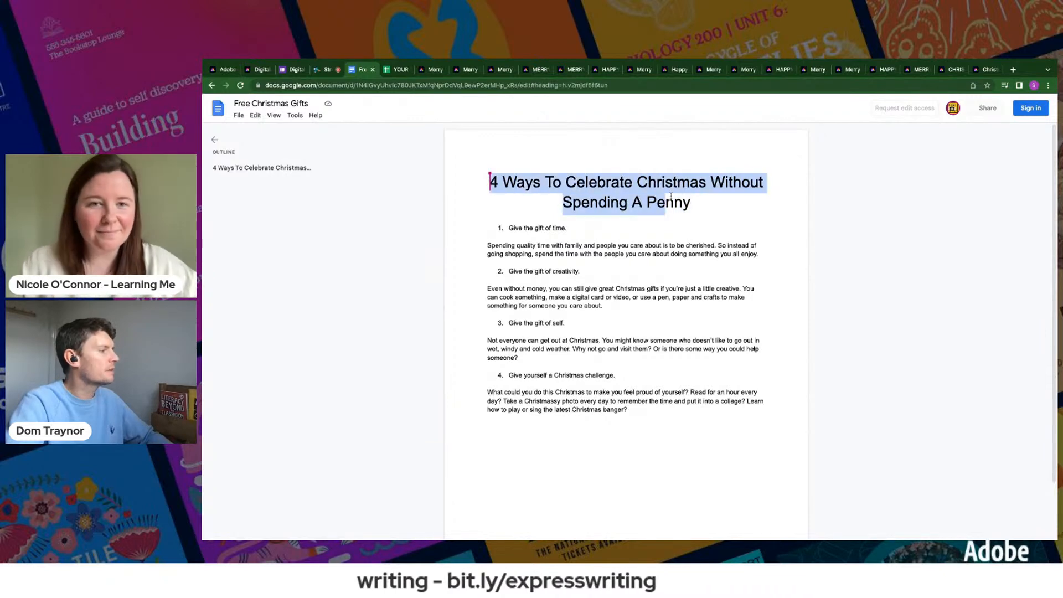
pyautogui.click(222, 71)
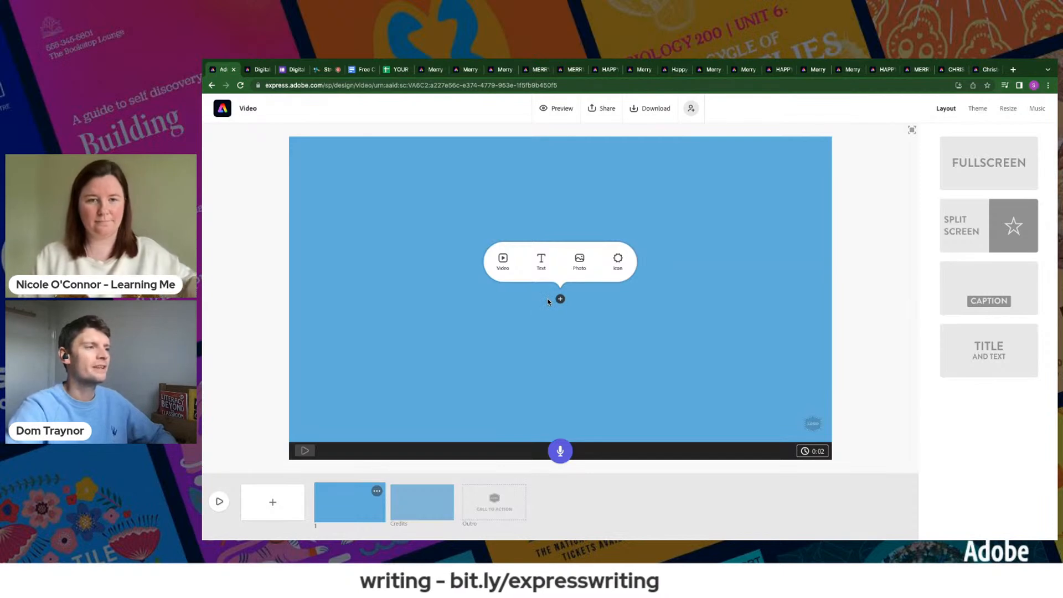
# - Apply the red Statement theme and add the copied heading as text on the first slide
pyautogui.click(973, 111)
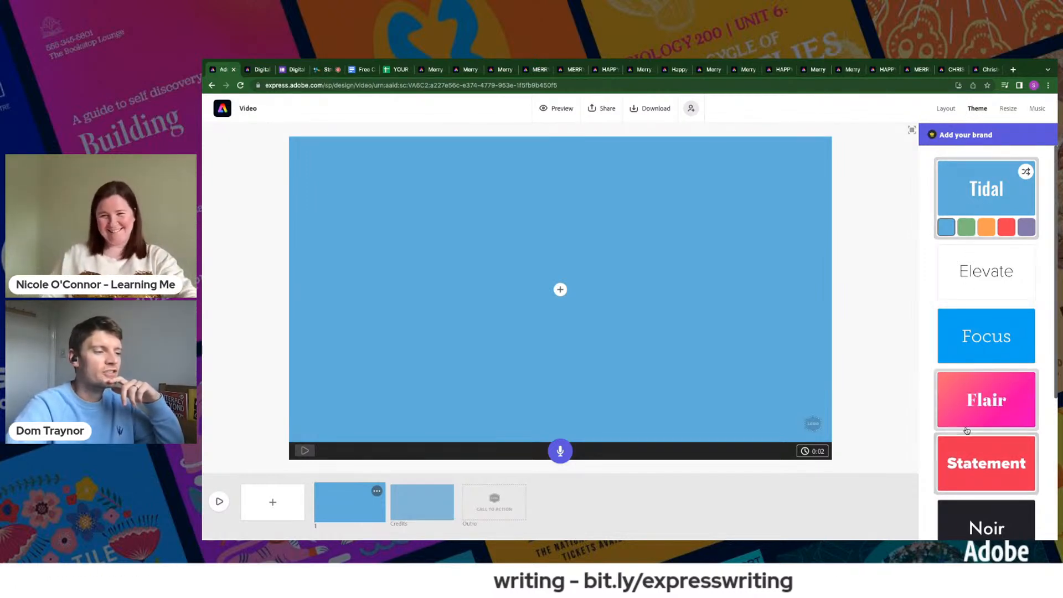
pyautogui.click(964, 445)
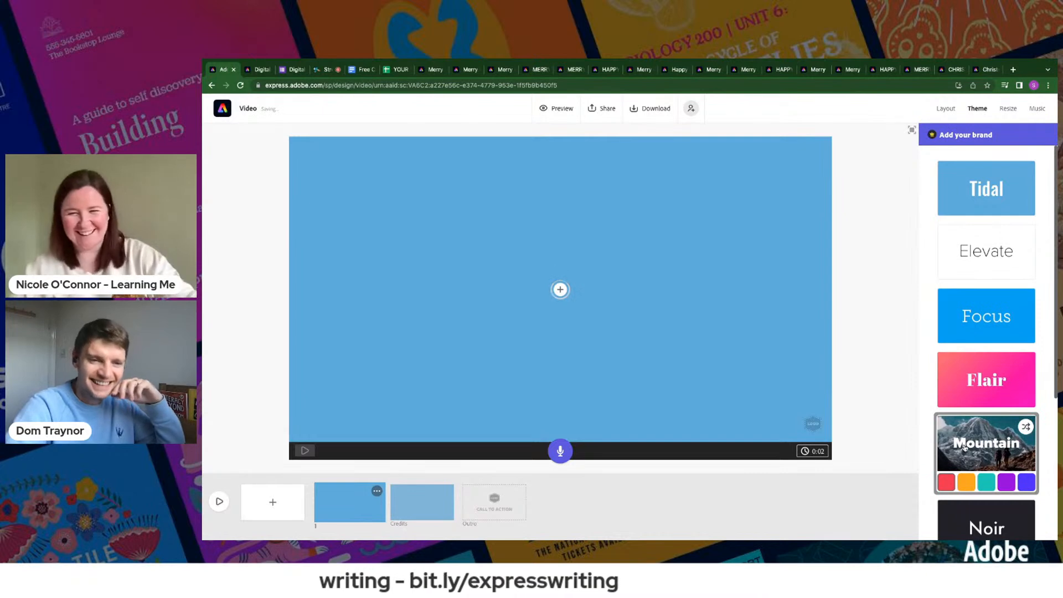
pyautogui.click(559, 291)
pyautogui.click(542, 261)
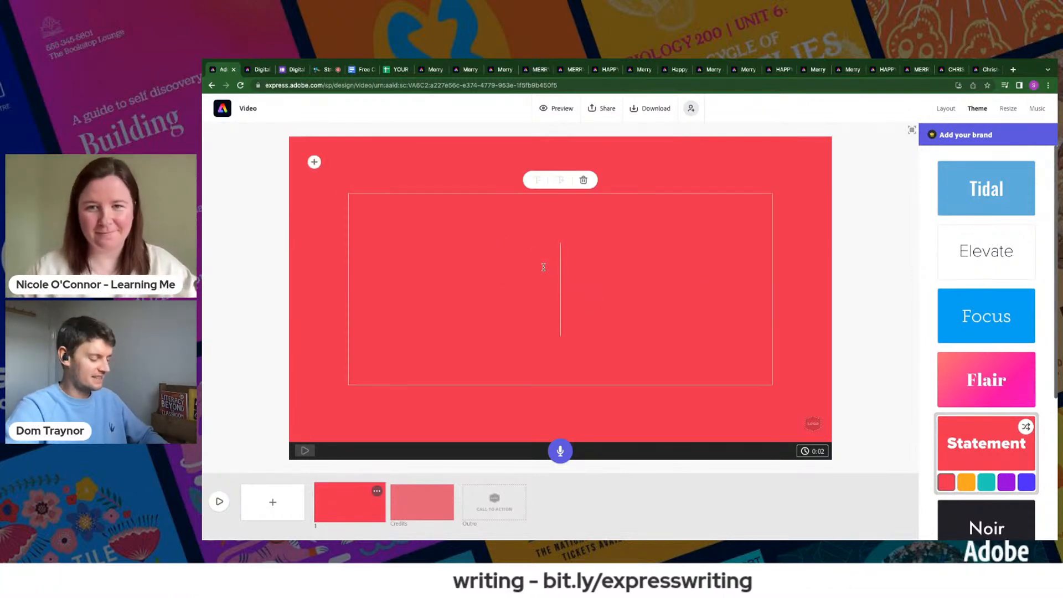
pyautogui.write('4 Ways To Celebrate Christmas Without Spending A Penny')
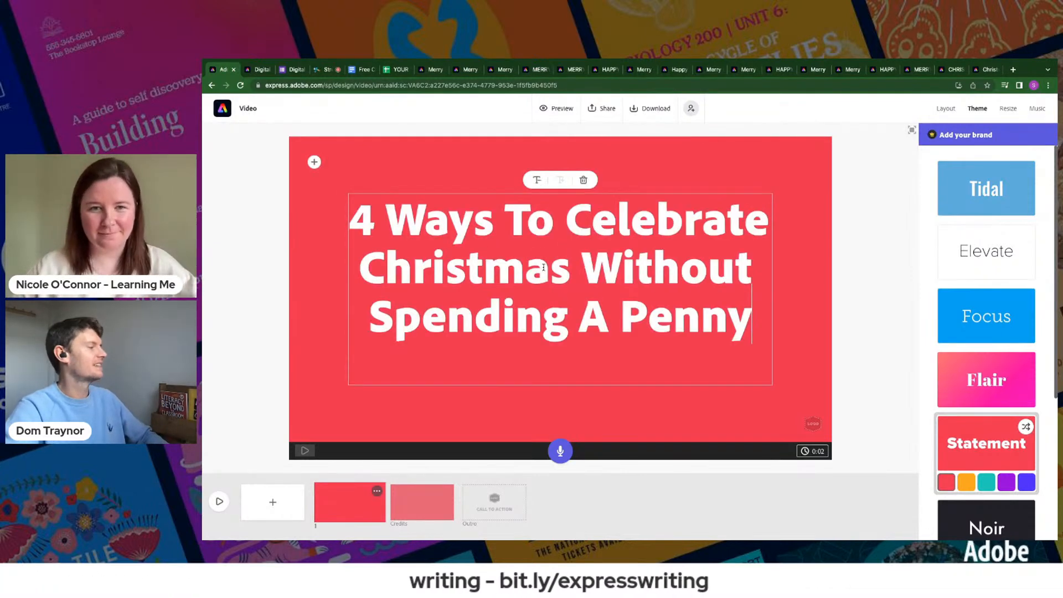
# - Search the stock photos for "christmas pig" and add the golden piggy bank in a Santa hat as the slide's background
pyautogui.click(313, 161)
pyautogui.click(384, 160)
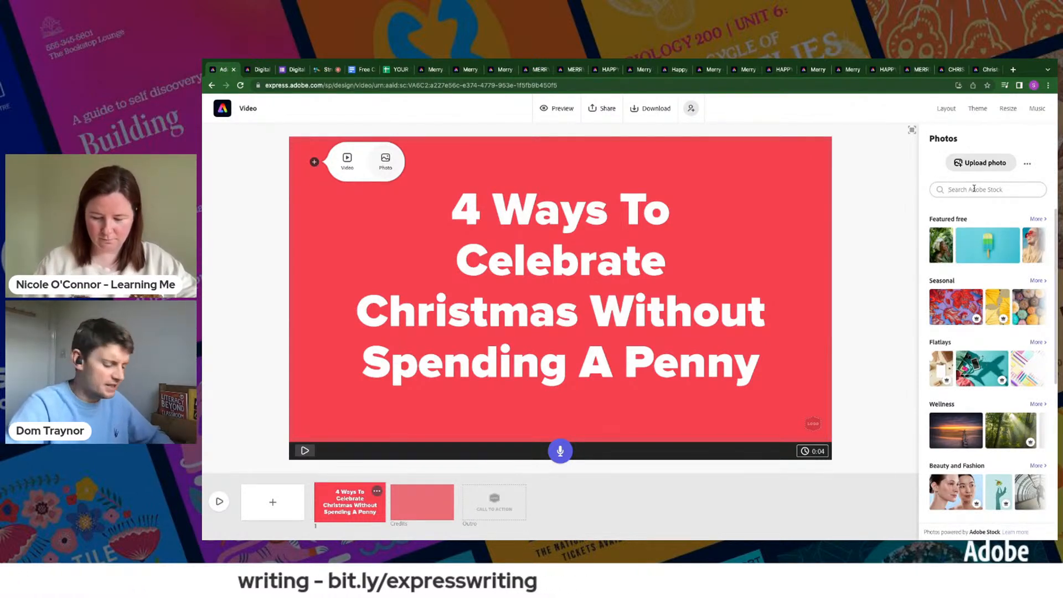
pyautogui.write('r')
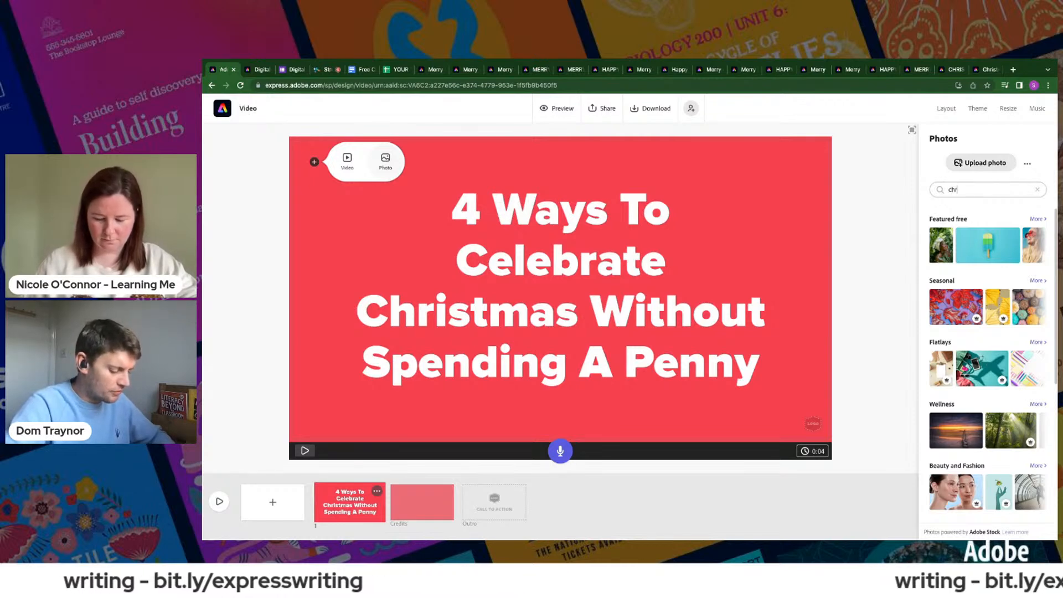
pyautogui.write('istmas pig')
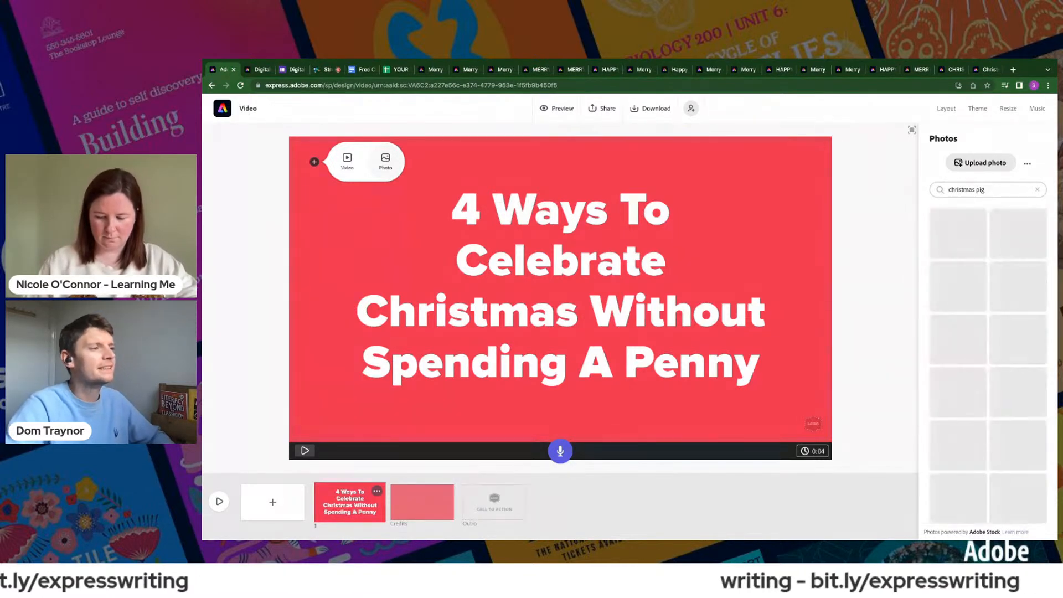
pyautogui.click(954, 249)
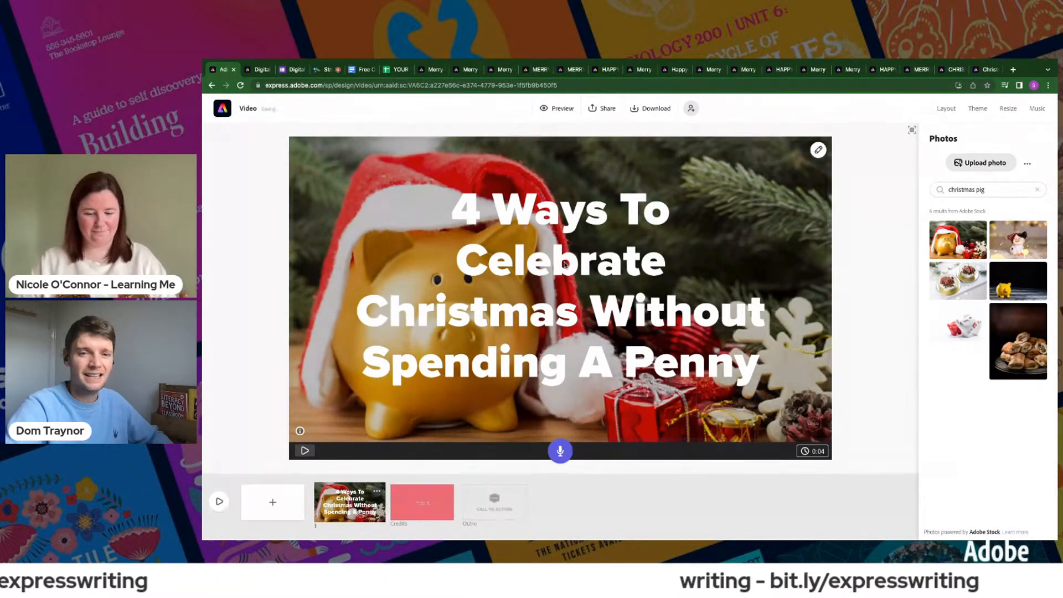
# - Reduce the slide title's text size by two steps so it fits on two lines
pyautogui.click(564, 262)
pyautogui.click(565, 262)
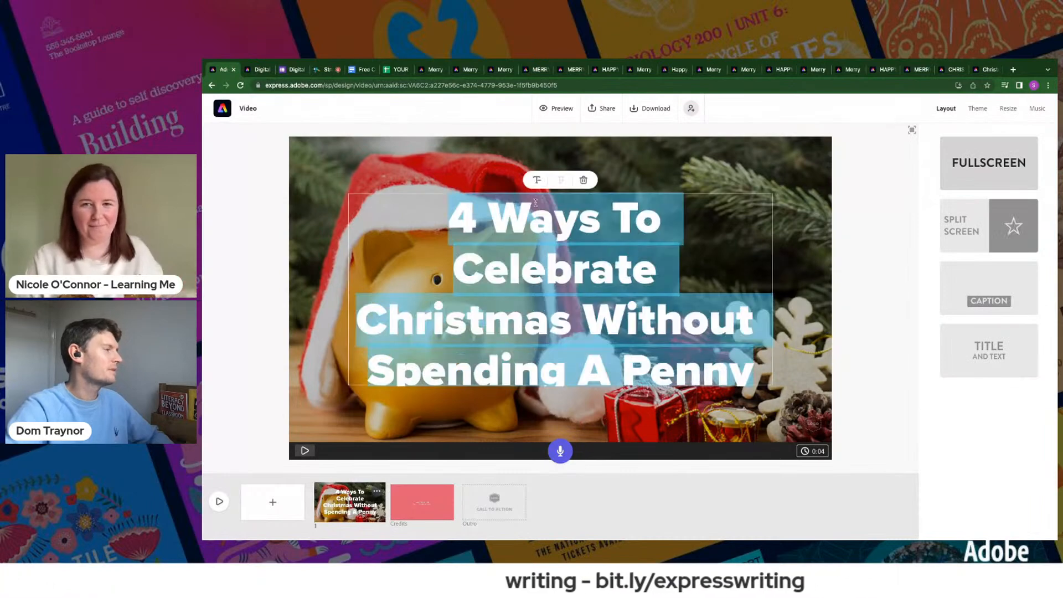
pyautogui.click(536, 181)
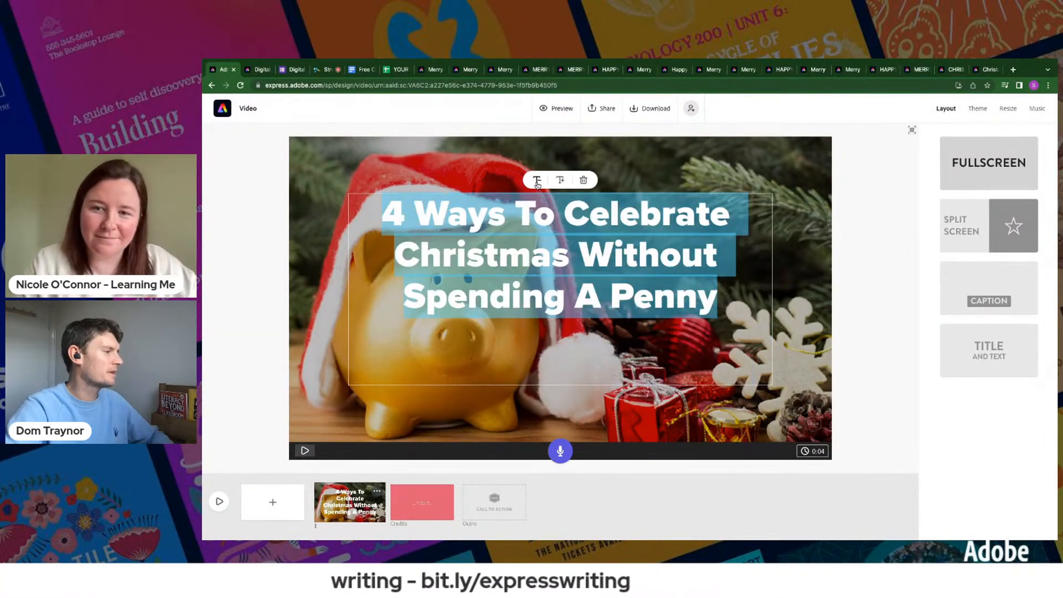
pyautogui.click(537, 181)
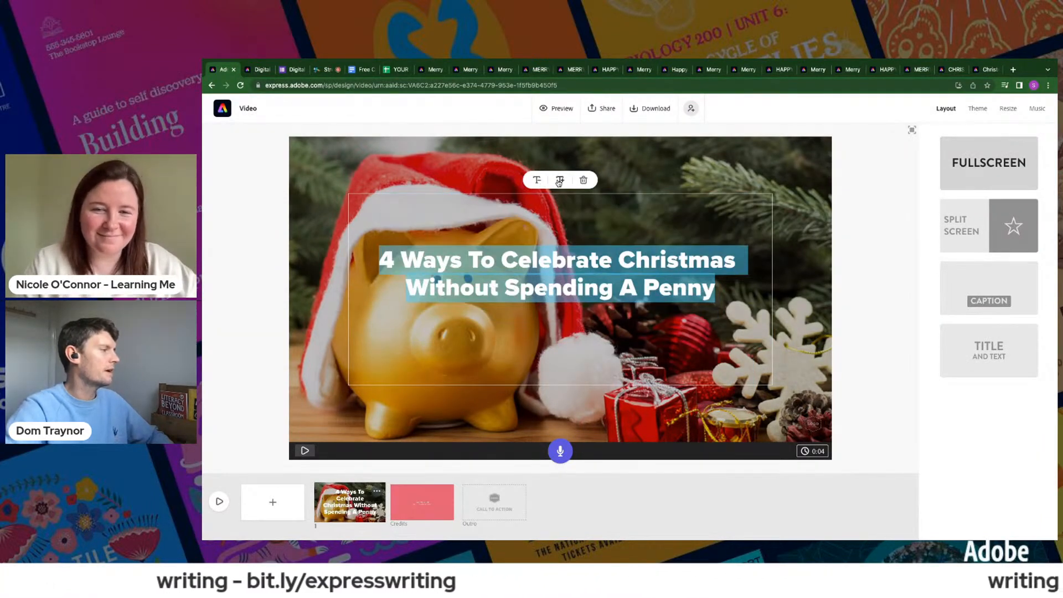
pyautogui.click(559, 180)
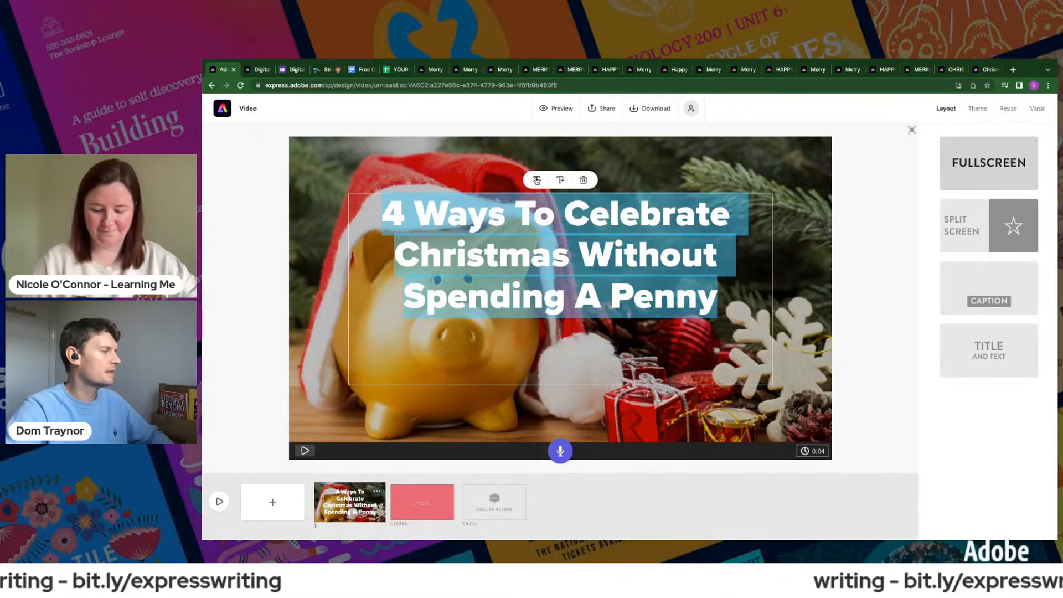
pyautogui.click(537, 181)
pyautogui.click(880, 235)
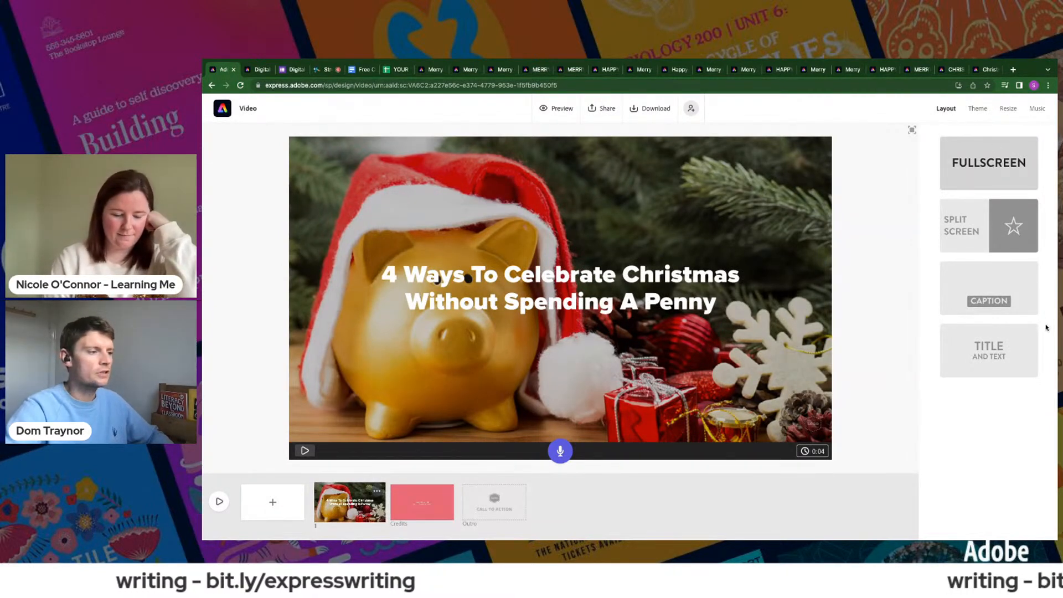
# - Change the slide to the Title and Text layout and add a "by" line with the author's full name below the title
pyautogui.click(1003, 349)
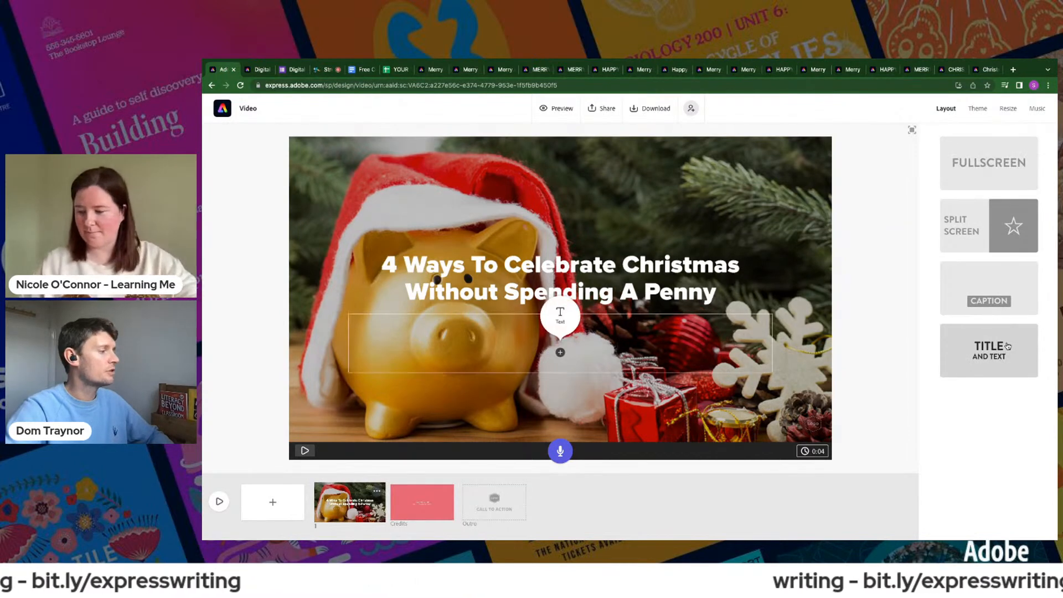
pyautogui.click(559, 315)
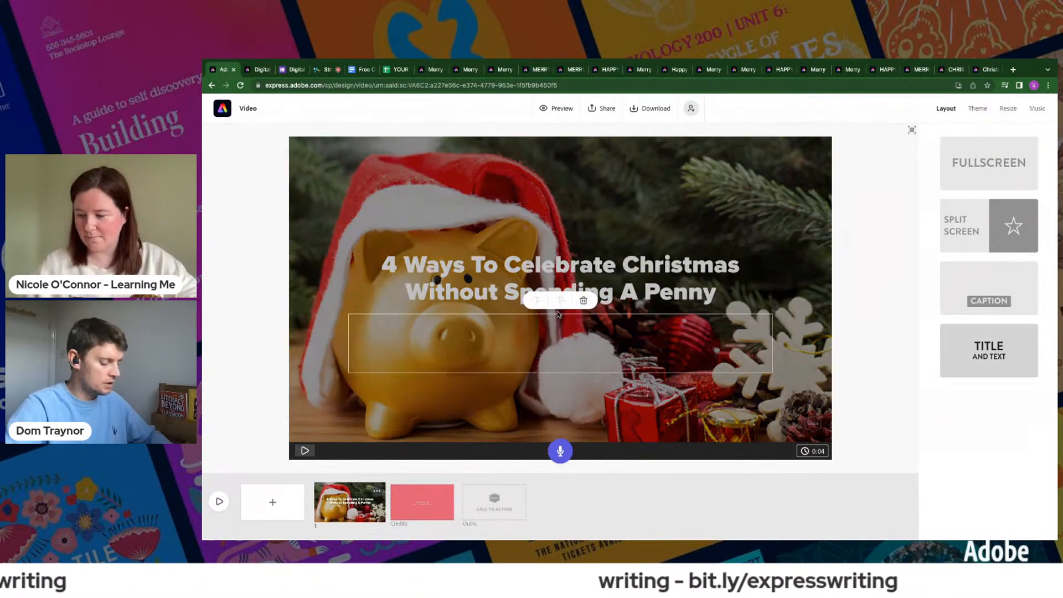
pyautogui.write('by Dom')
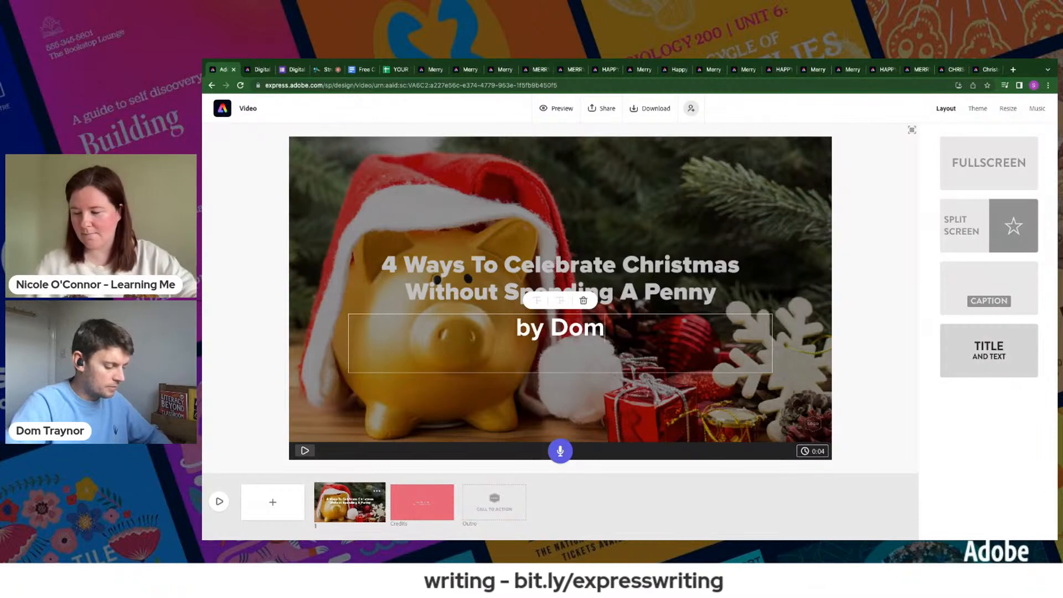
pyautogui.write(' Traynor')
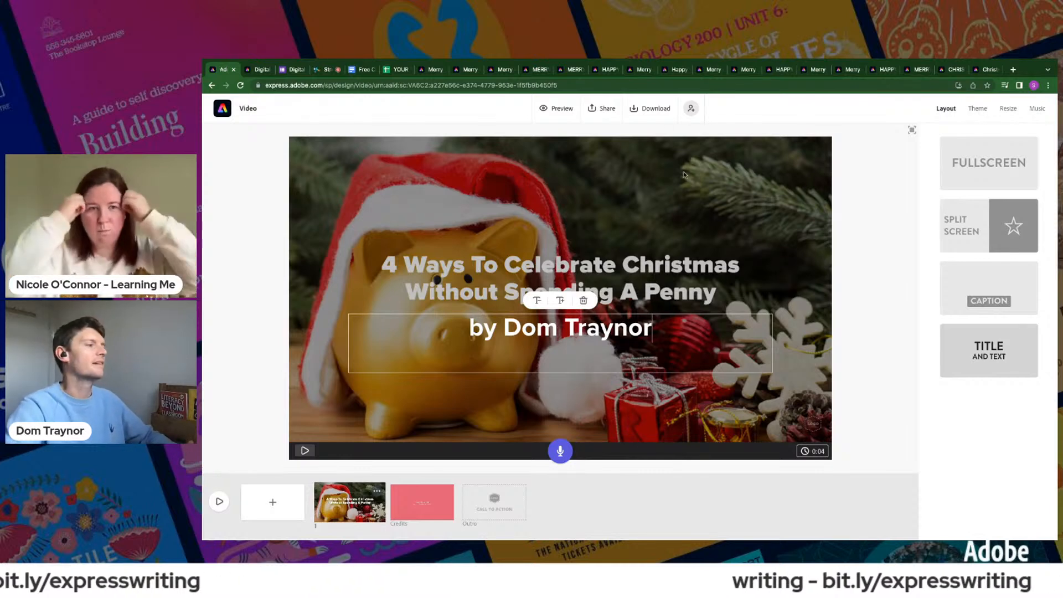
pyautogui.click(626, 161)
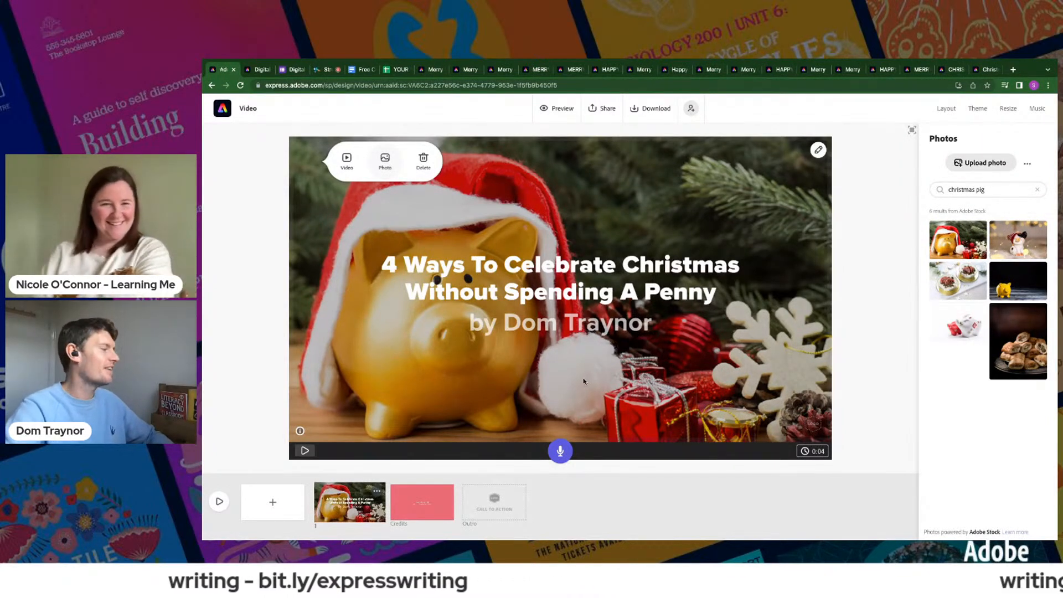
# - Record a voice narration for the title slide and play the slide back
pyautogui.click(558, 453)
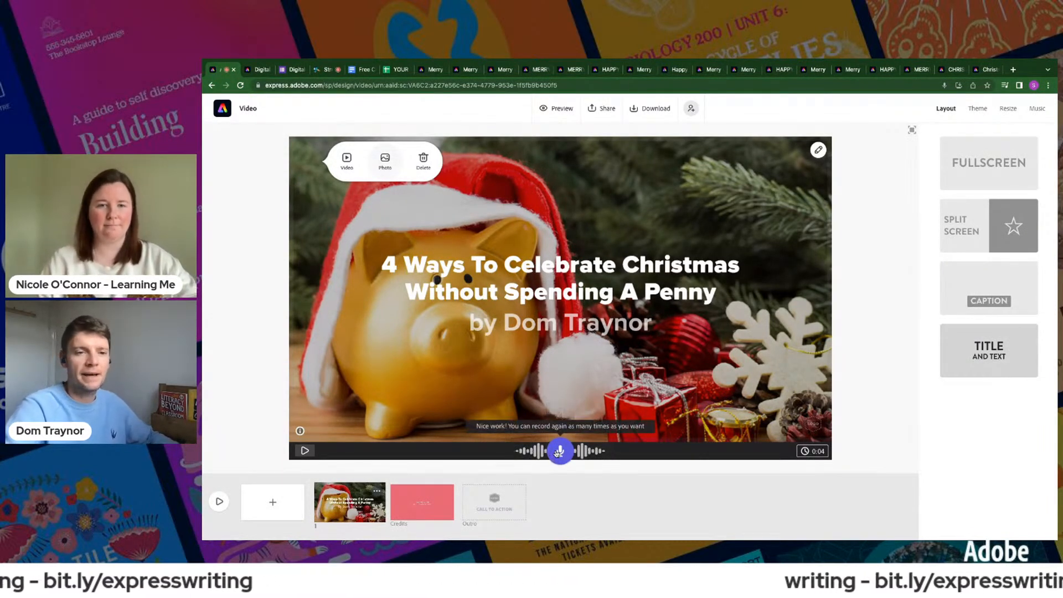
pyautogui.click(303, 450)
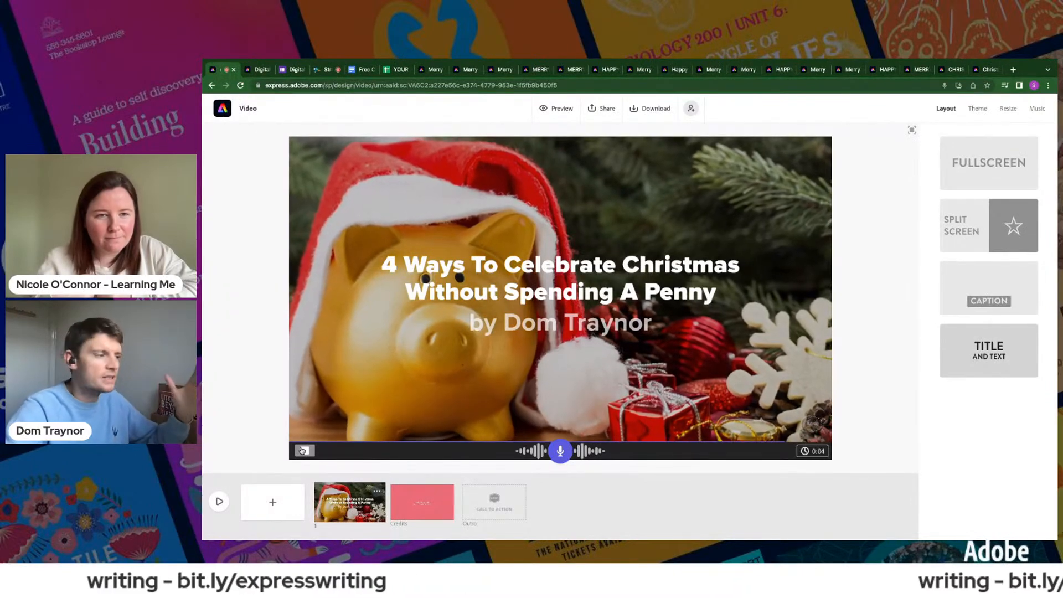
# - Choose the Happy track Across the Bridge as the video's background music and browse the other music categories
pyautogui.click(1037, 108)
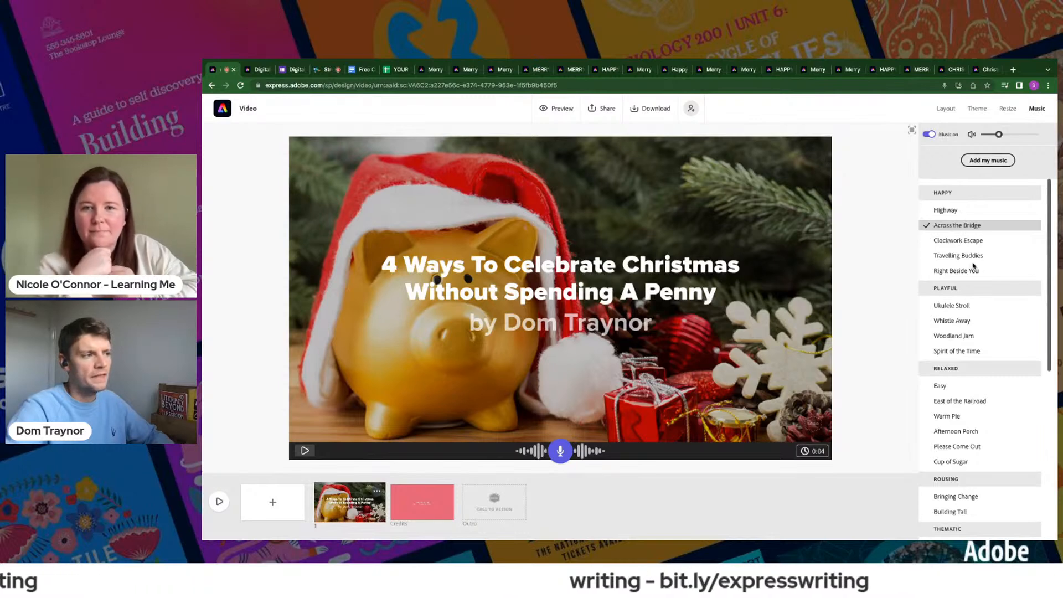
pyautogui.click(927, 226)
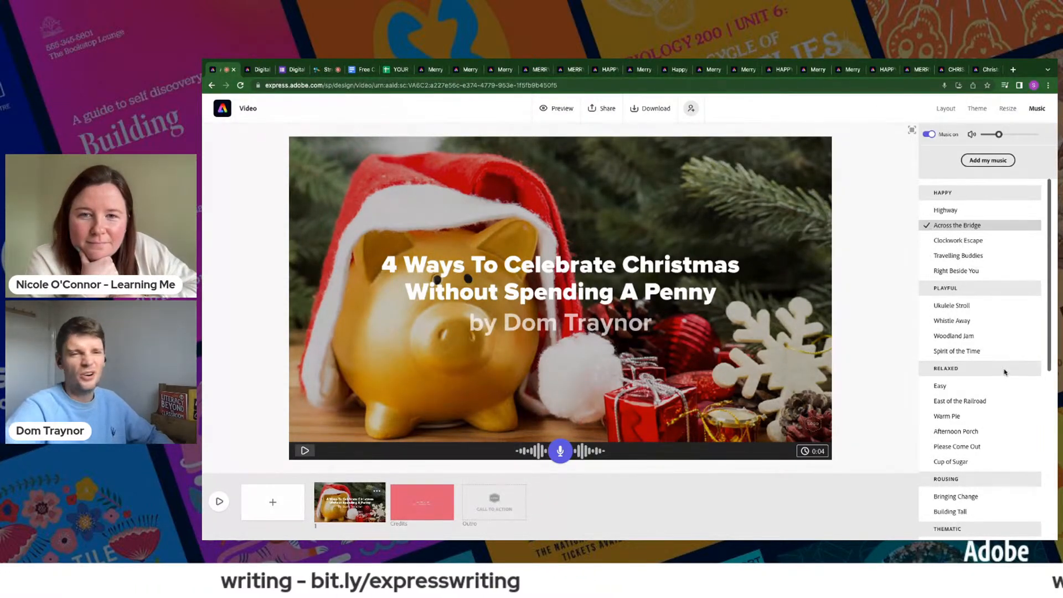
pyautogui.scroll(-3, 1004, 372)
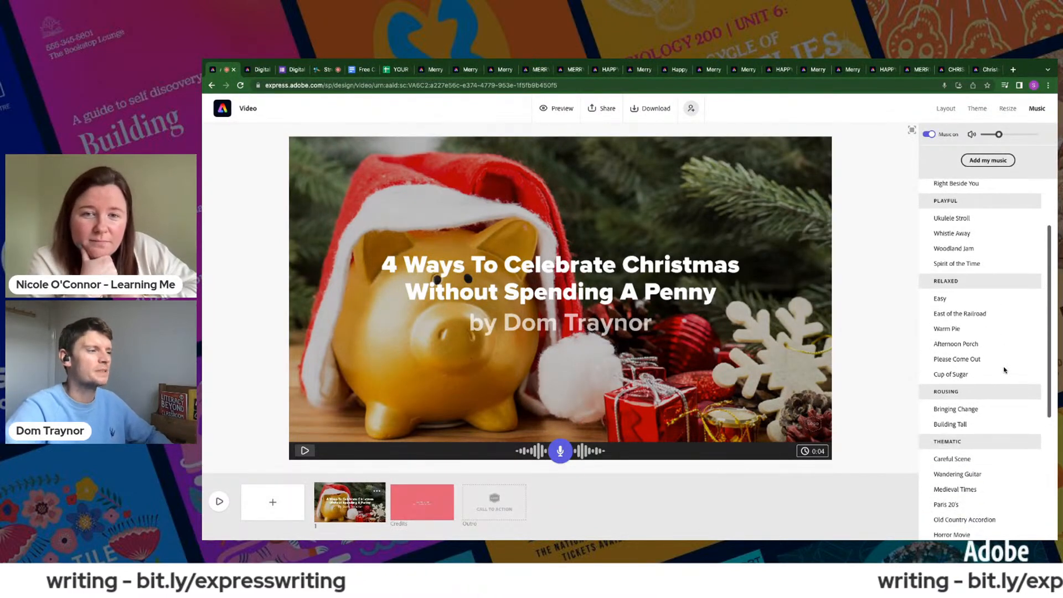
# - Set the video's background music to the Playful track Woodland Jam and open the options for adding a new slide
pyautogui.scroll(1, 955, 344)
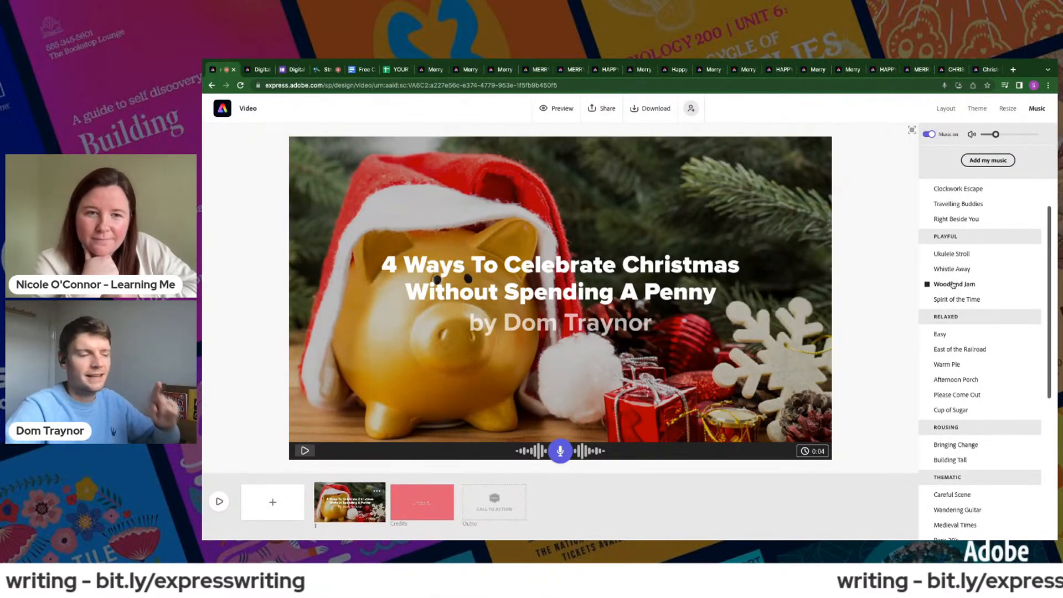
pyautogui.click(953, 284)
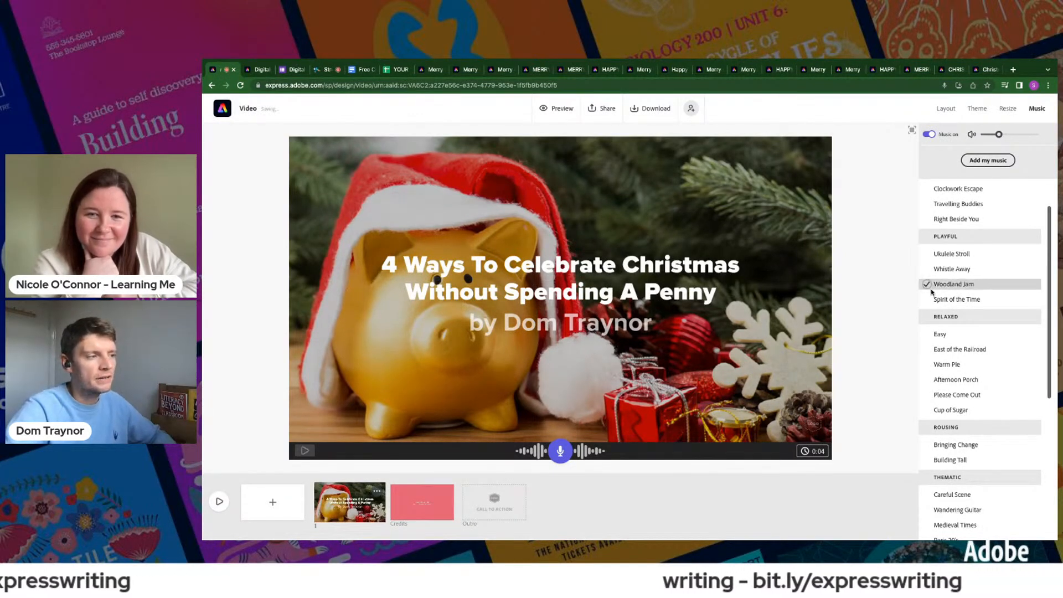
pyautogui.scroll(-3, 964, 409)
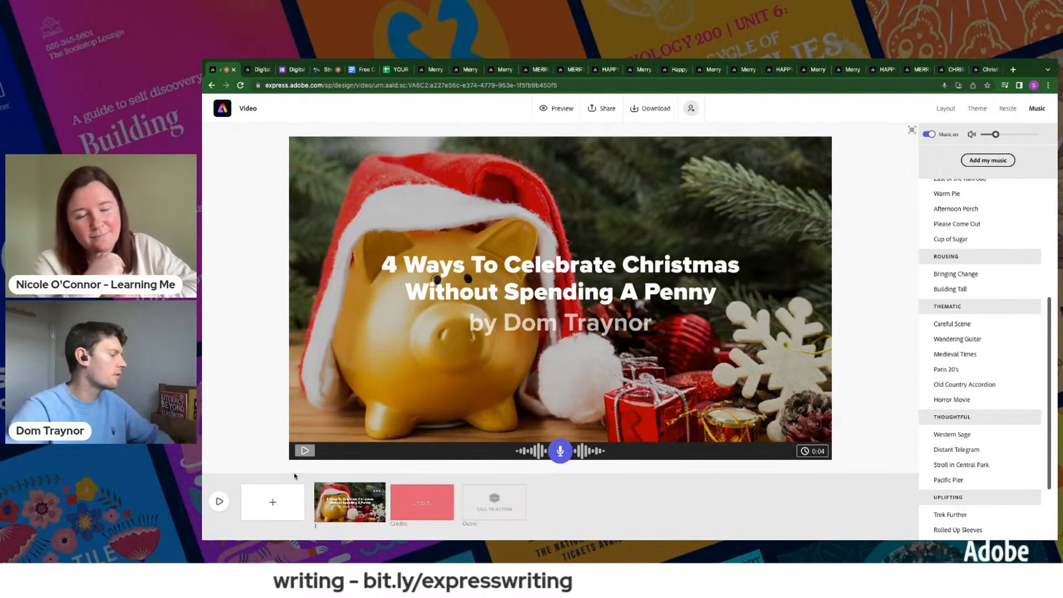
pyautogui.click(267, 508)
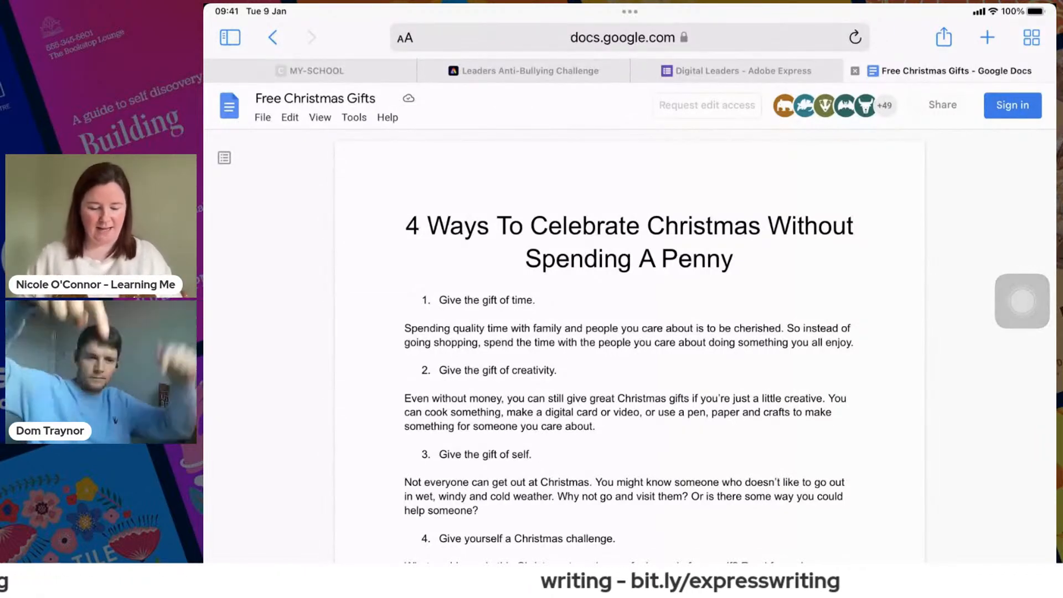
pyautogui.rightClick(422, 222)
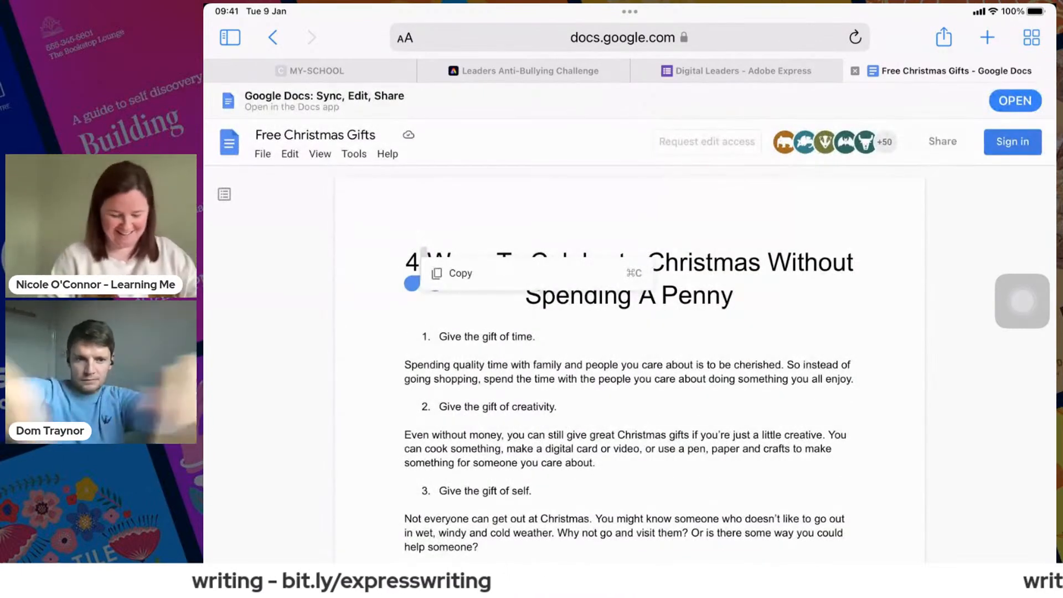
pyautogui.moveTo(412, 284); pyautogui.dragTo(397, 284)
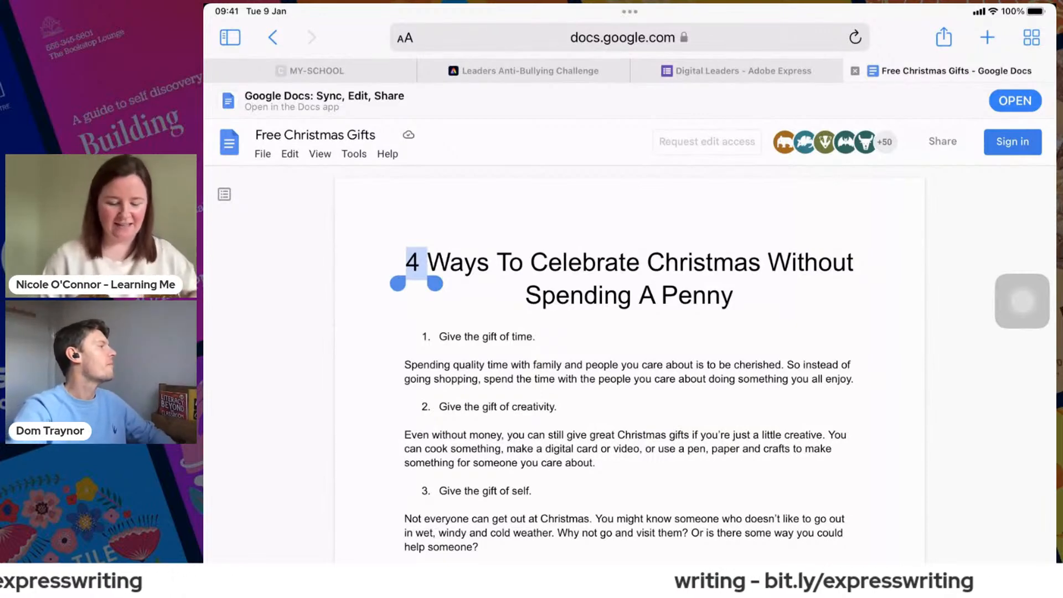
pyautogui.moveTo(435, 283); pyautogui.dragTo(742, 317)
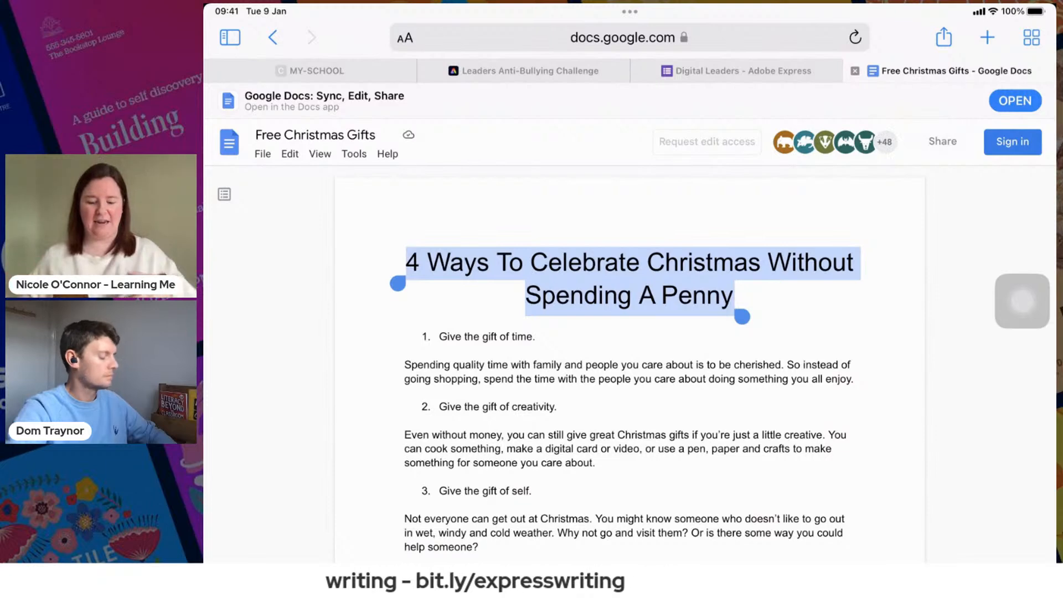
pyautogui.click(630, 279)
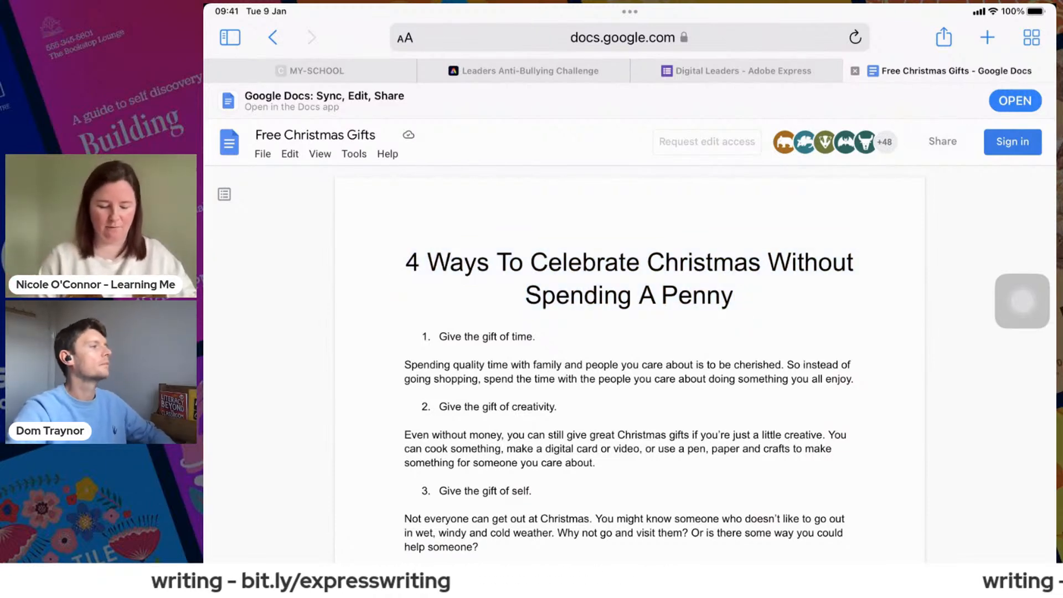
pyautogui.doubleClick(411, 265)
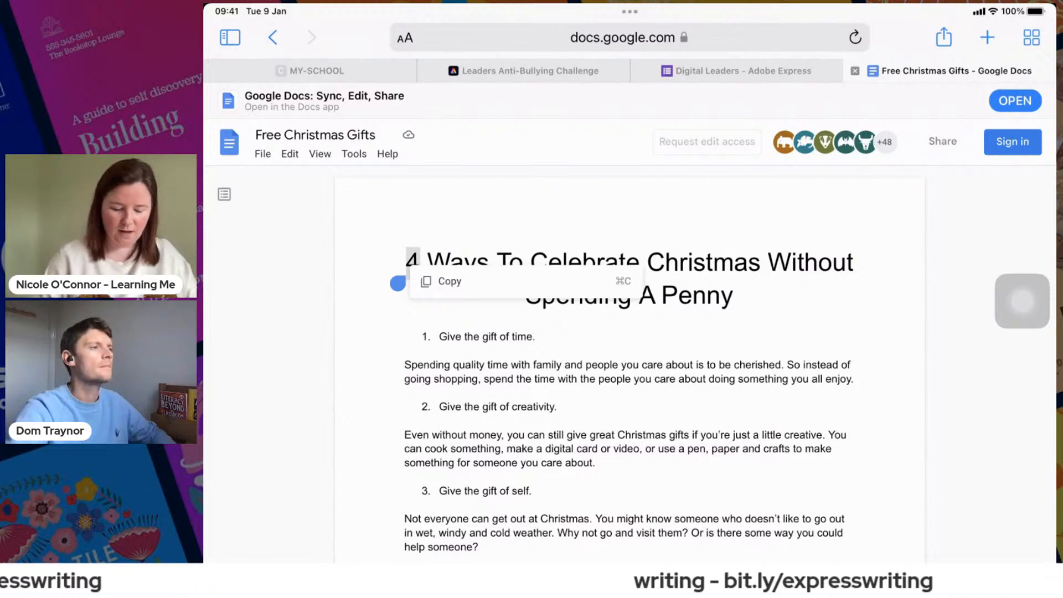
pyautogui.click(664, 332)
pyautogui.scroll(-1, 630, 365)
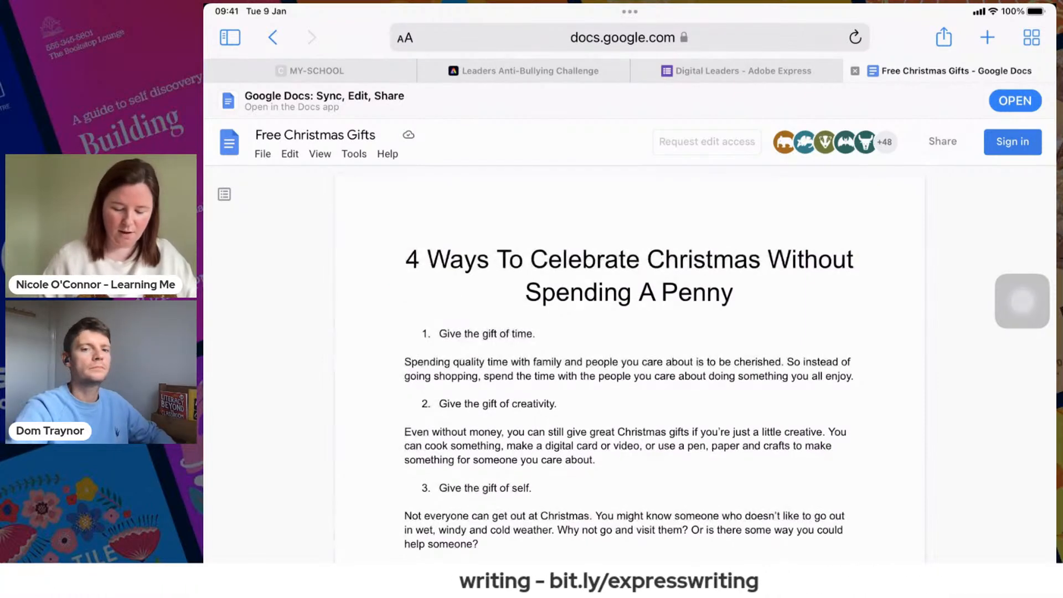
# - Copy the full heading "4 Ways To Celebrate Christmas Without Spending A Penny" from the Free Christmas Gifts document
pyautogui.doubleClick(697, 292)
pyautogui.scroll(-1, 630, 366)
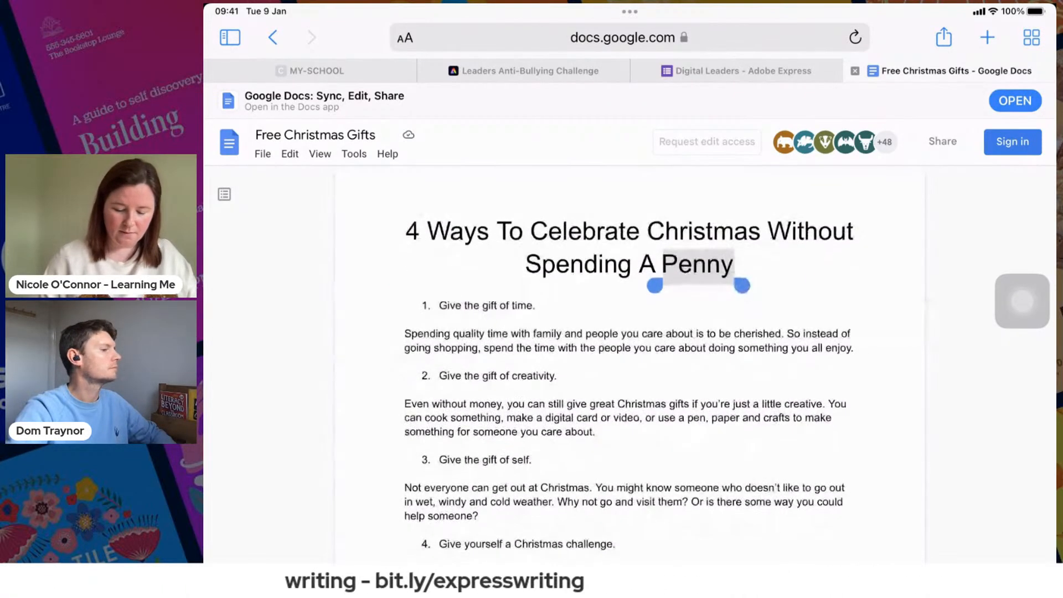
pyautogui.moveTo(654, 283); pyautogui.dragTo(397, 249)
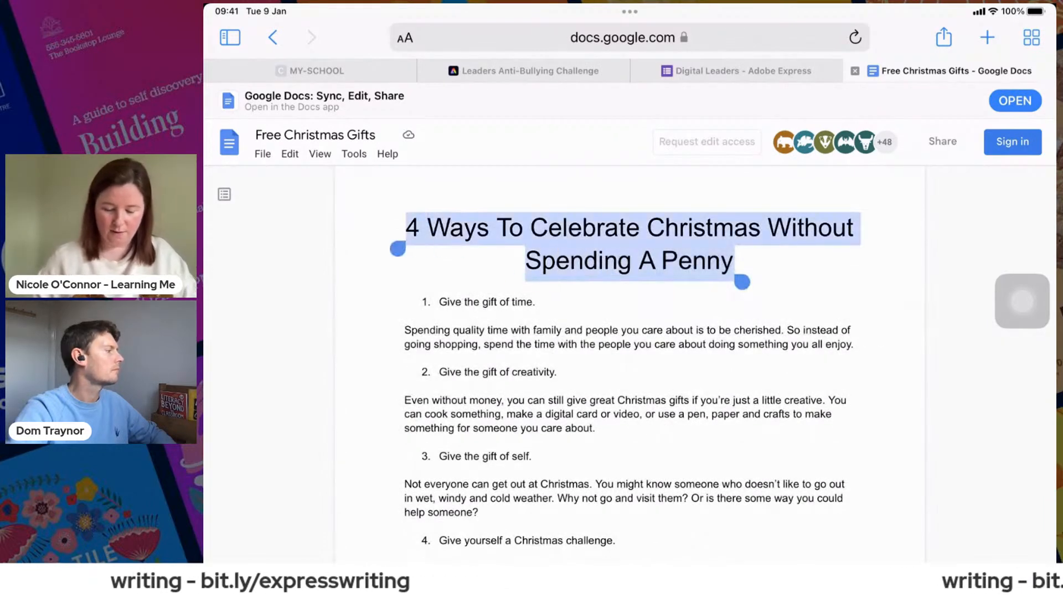
pyautogui.click(673, 256)
pyautogui.click(711, 271)
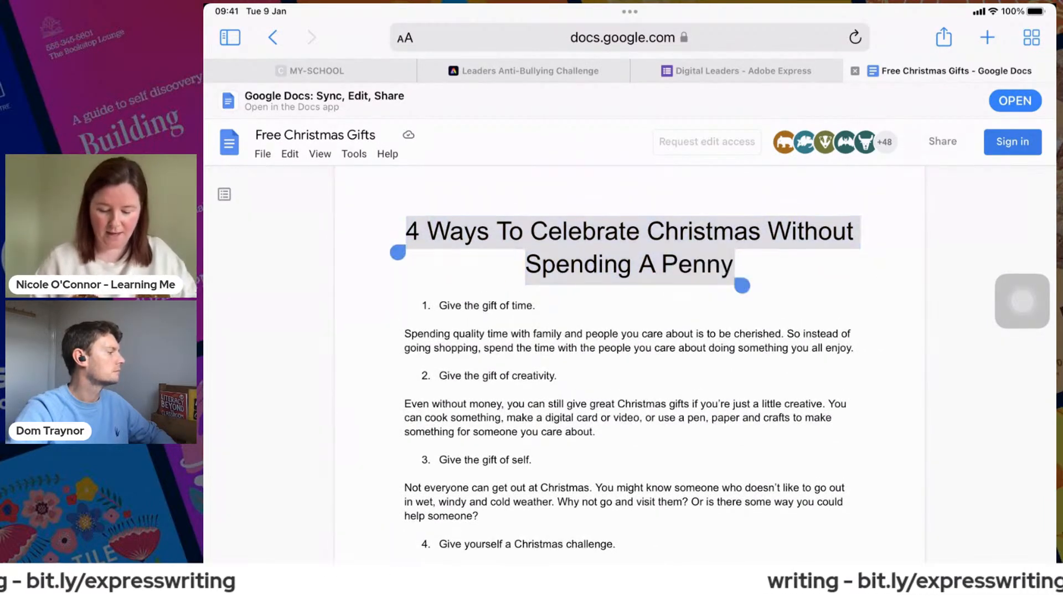
pyautogui.click(709, 273)
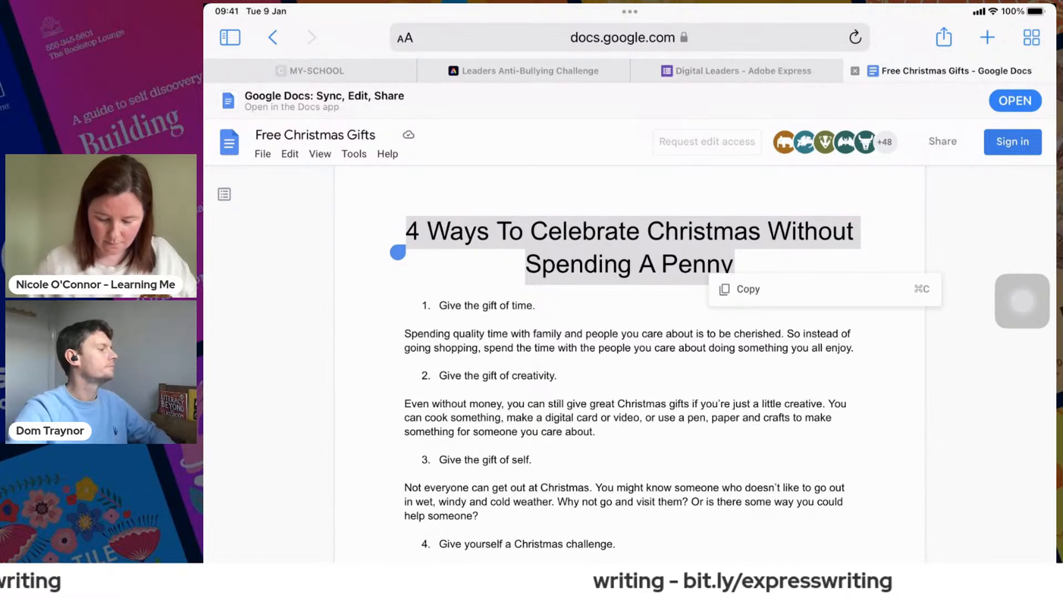
pyautogui.click(748, 289)
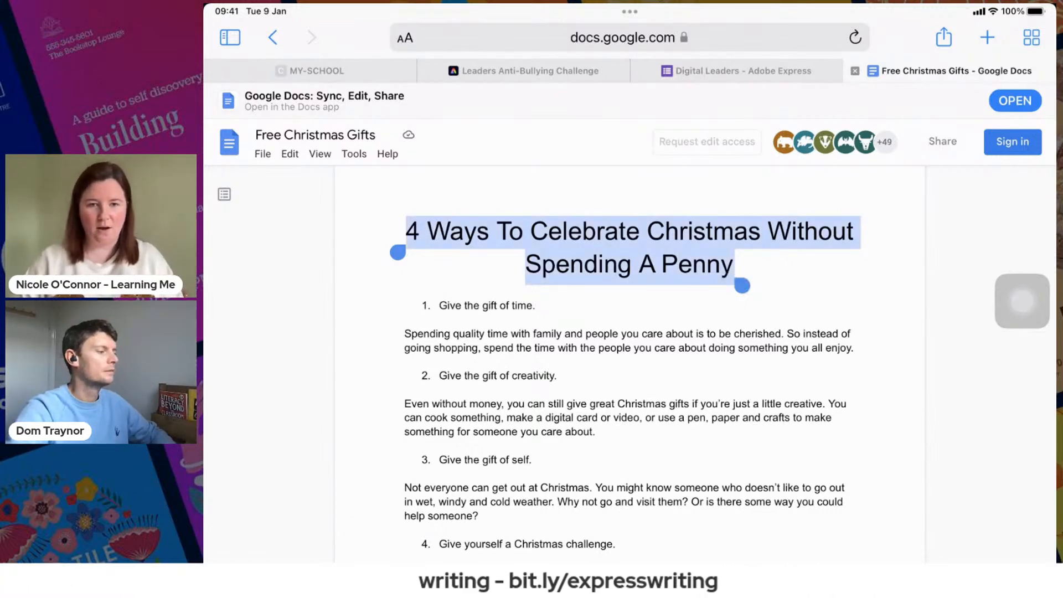
# - Switch to the Spark Video app in the iPad's Adobe Express folder
pyautogui.click(1022, 301)
pyautogui.click(452, 256)
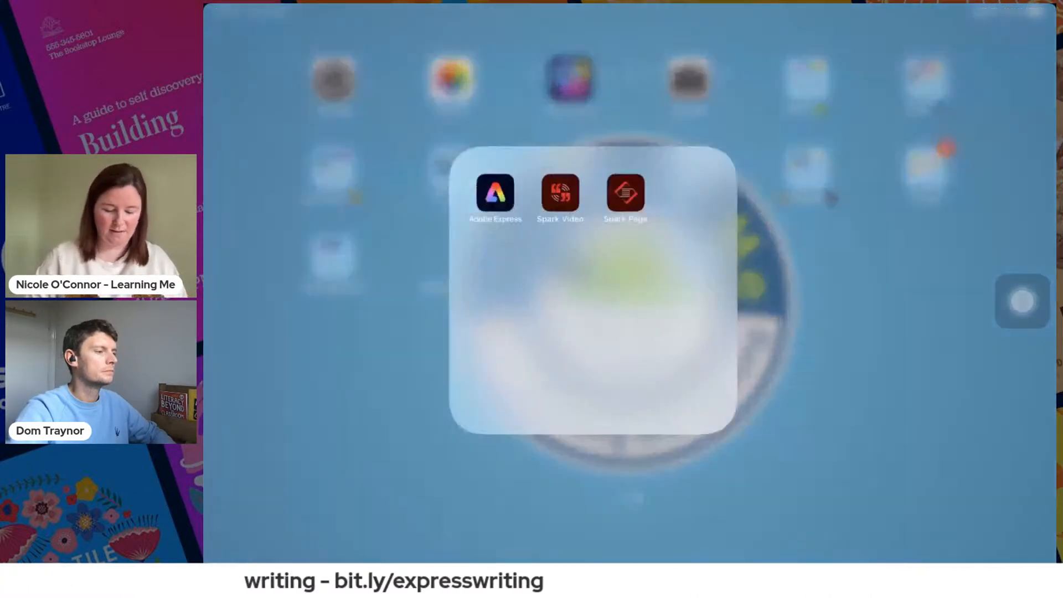
pyautogui.moveTo(1022, 301); pyautogui.dragTo(633, 252)
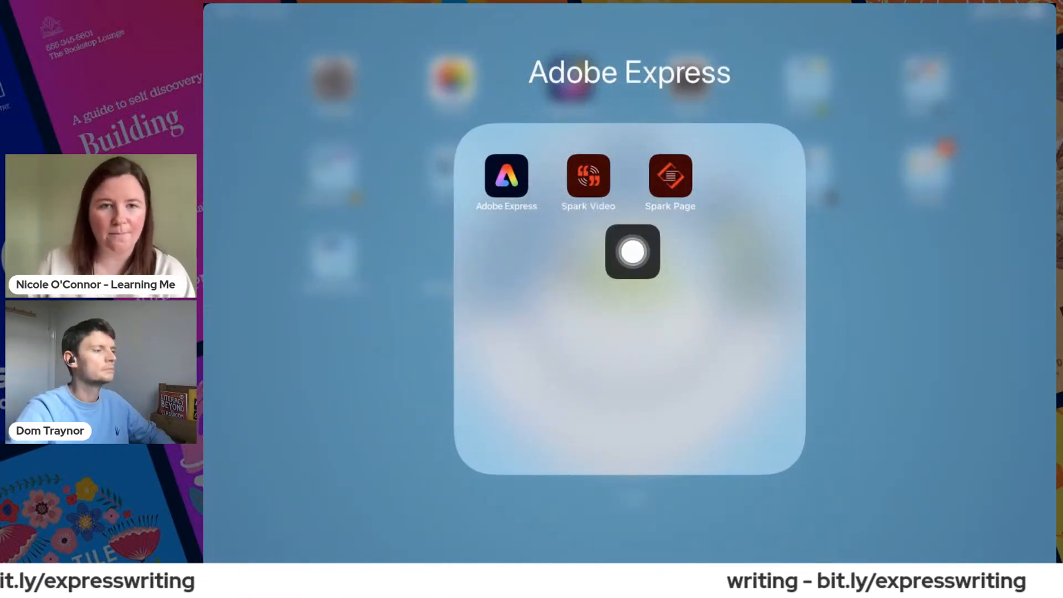
pyautogui.click(588, 175)
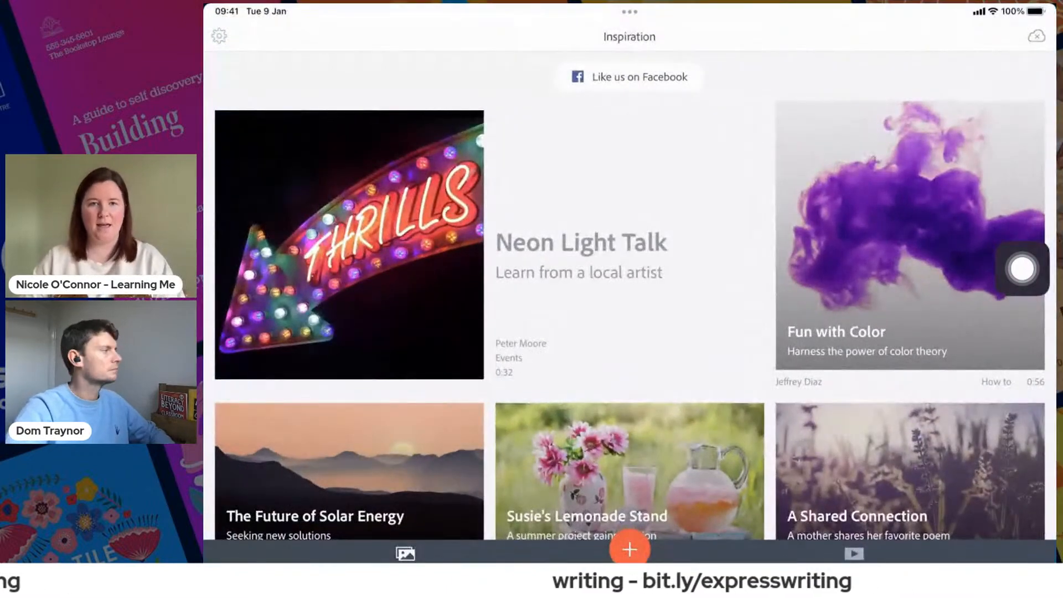
# - Create a new video and skip straight to the editor without photos or a story template
pyautogui.moveTo(1022, 268); pyautogui.dragTo(941, 407)
pyautogui.click(629, 549)
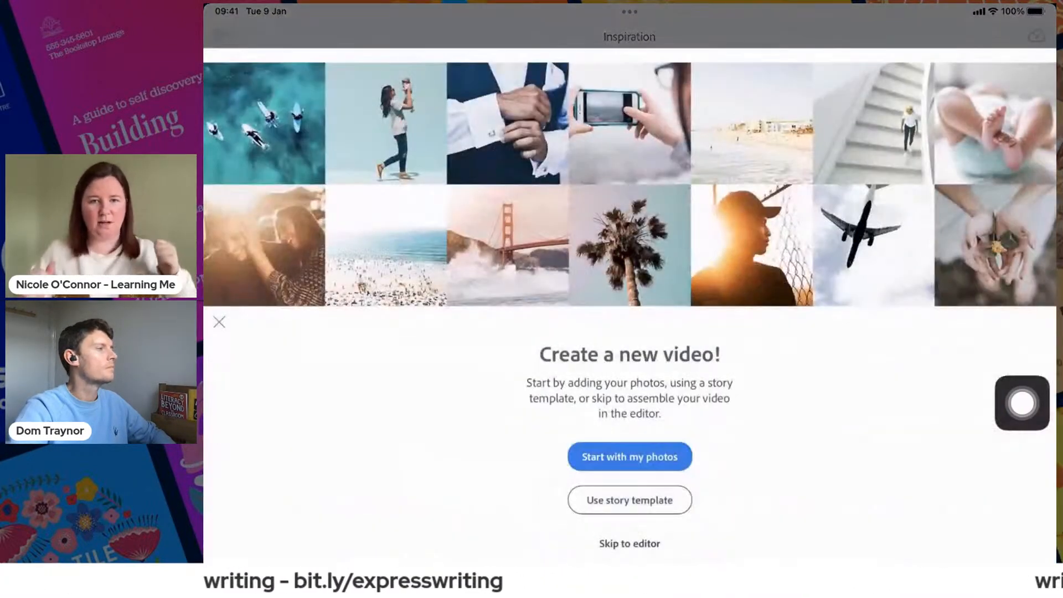
pyautogui.moveTo(1022, 402); pyautogui.dragTo(707, 541)
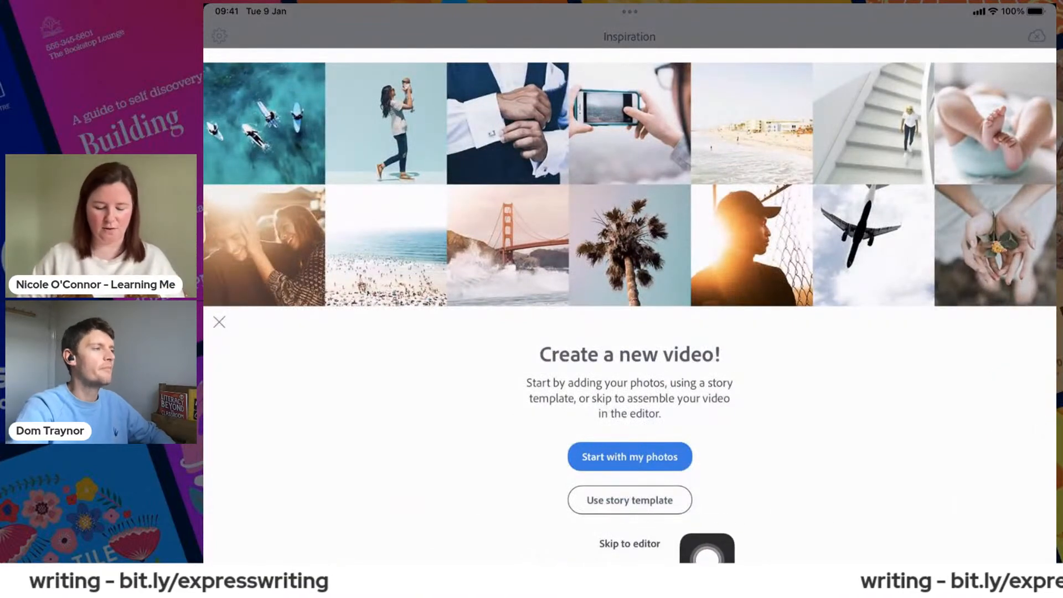
pyautogui.click(629, 543)
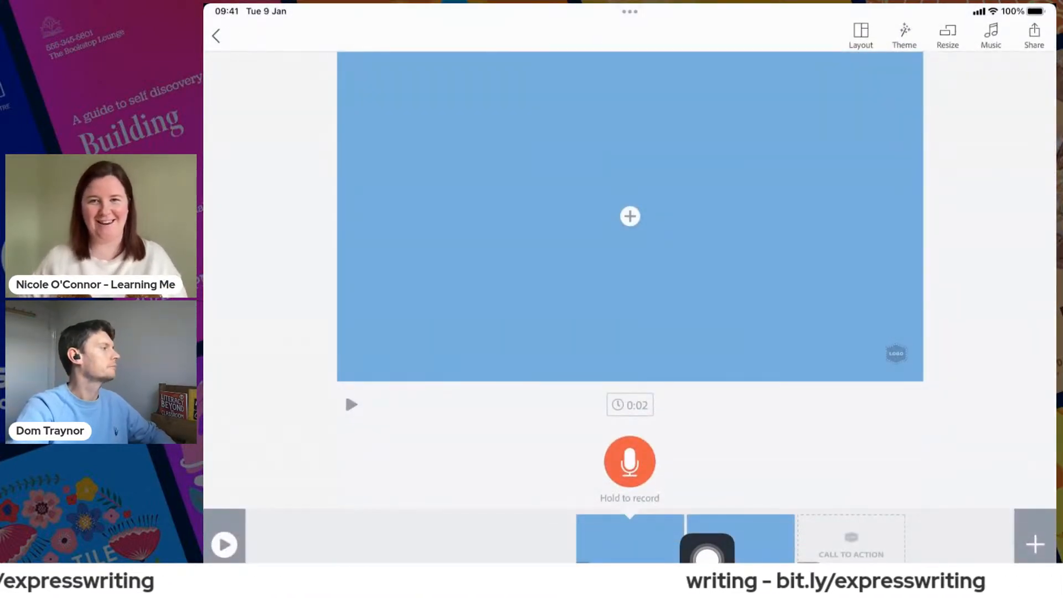
# - Add a text element to the first slide and paste the copied heading into it
pyautogui.click(630, 216)
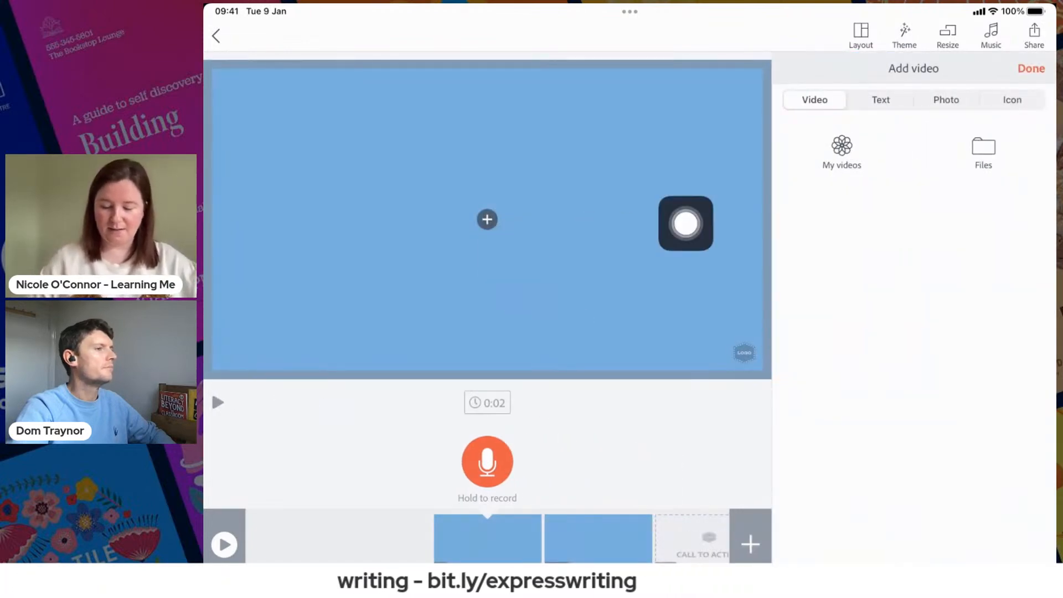
pyautogui.moveTo(881, 137); pyautogui.dragTo(1022, 171)
pyautogui.click(881, 100)
pyautogui.click(487, 171)
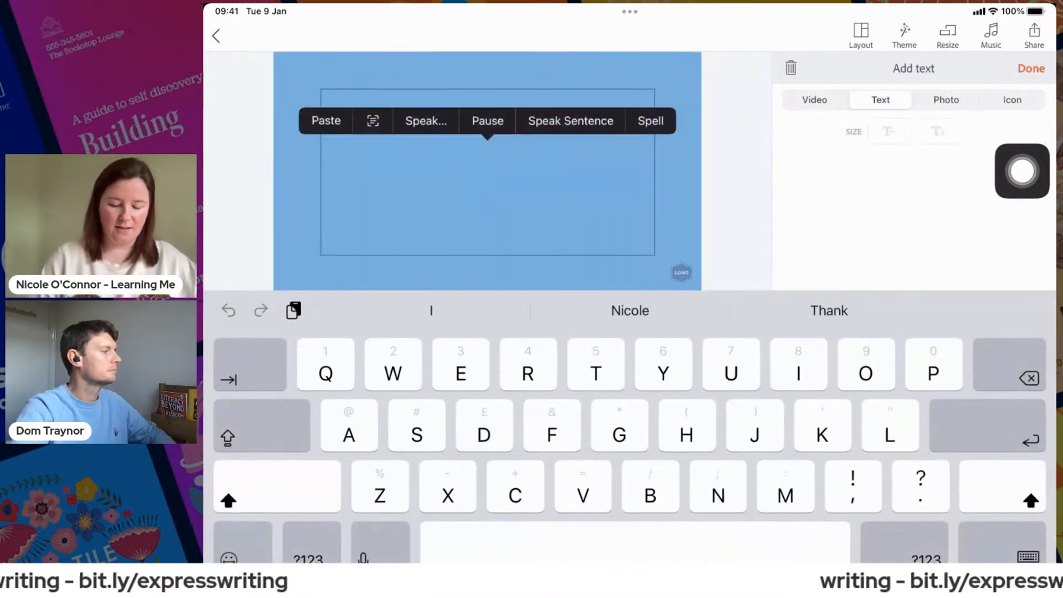
pyautogui.click(487, 121)
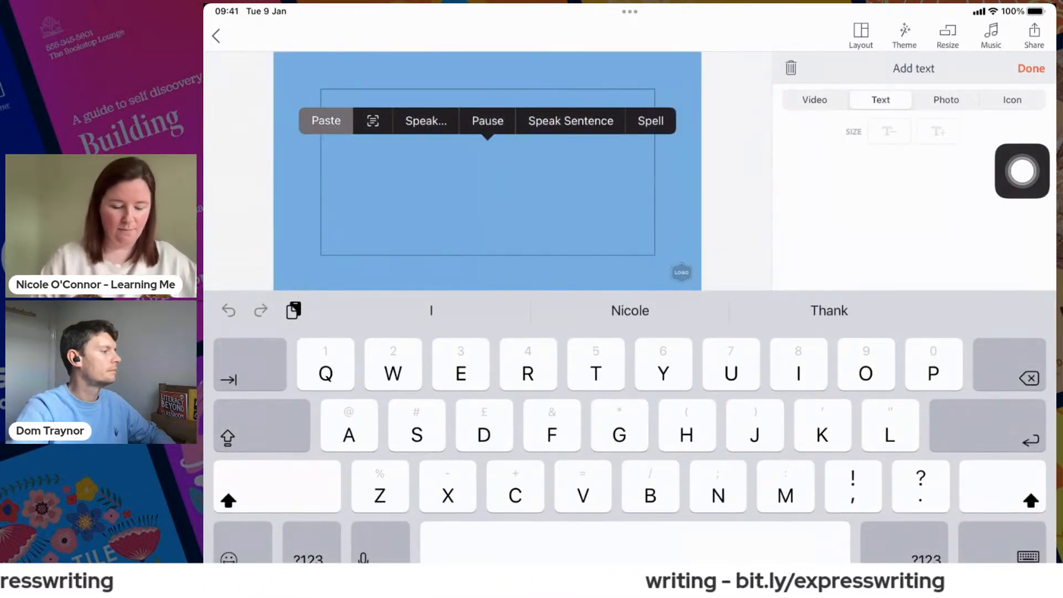
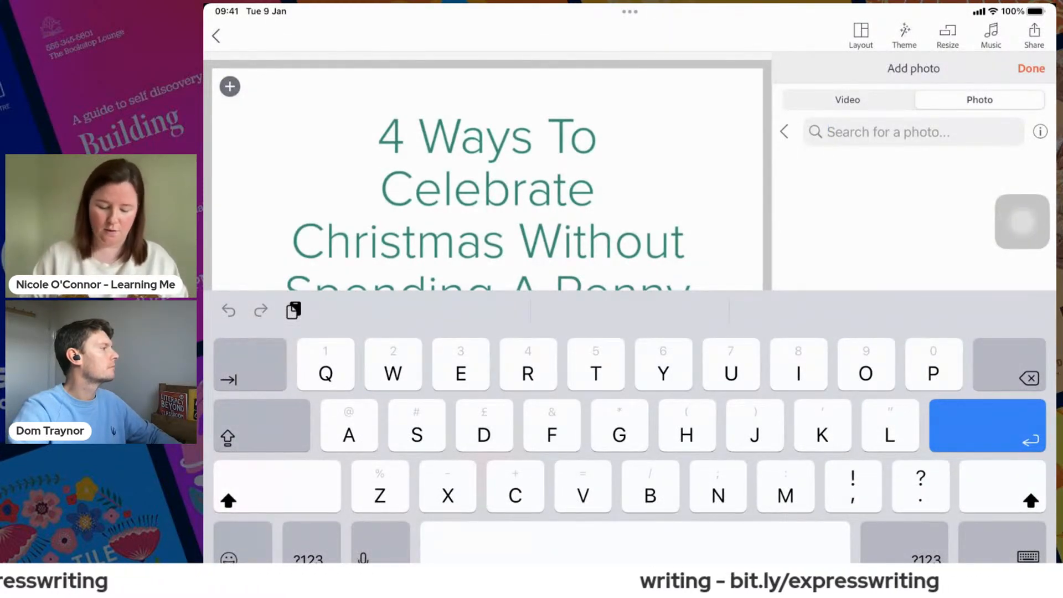
# - Search photos for "Family christmas tree" and set the image of snowmen around a Christmas tree as the first slide's background
pyautogui.write('Family chris')
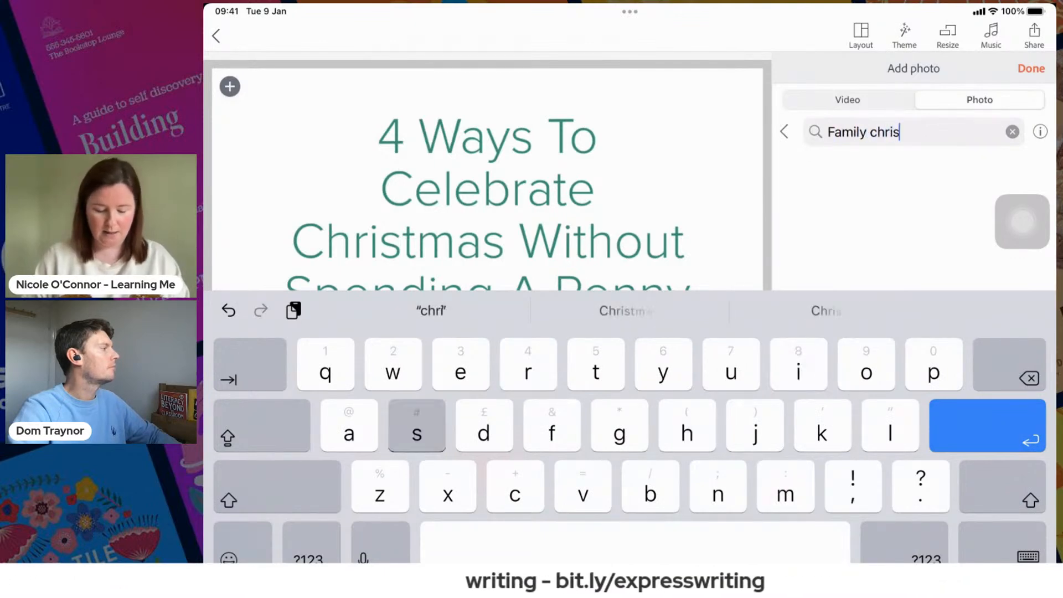
pyautogui.write('tmas tree')
pyautogui.press('Return')
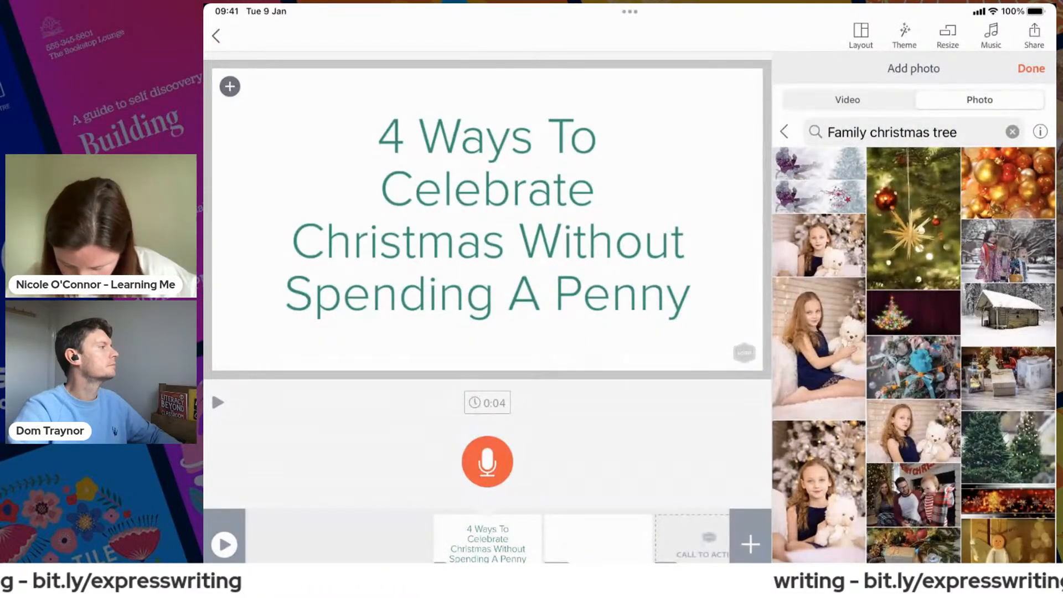
pyautogui.scroll(-5, 913, 355)
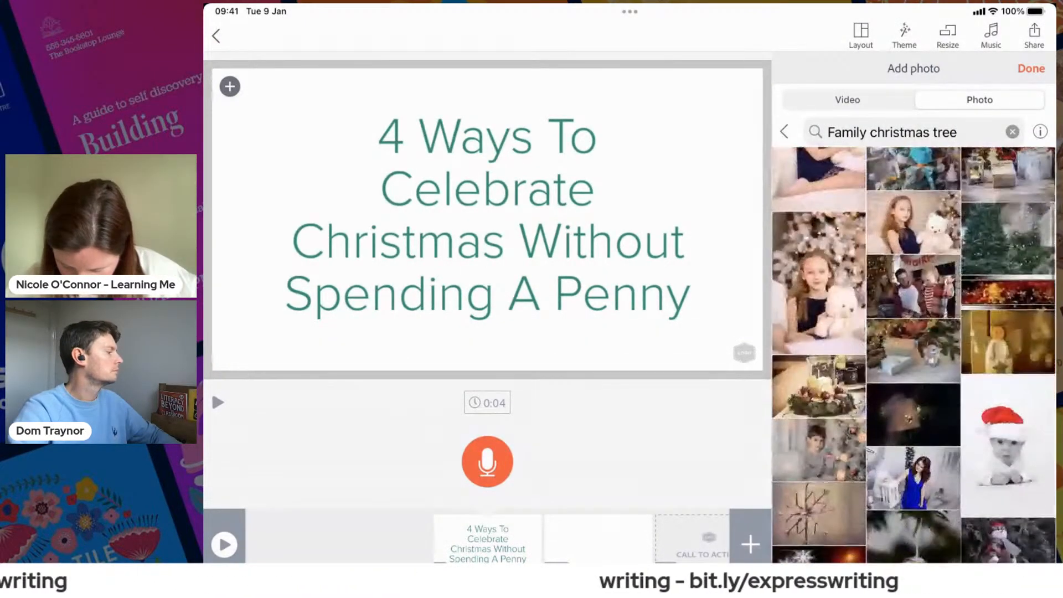
pyautogui.scroll(-1, 913, 355)
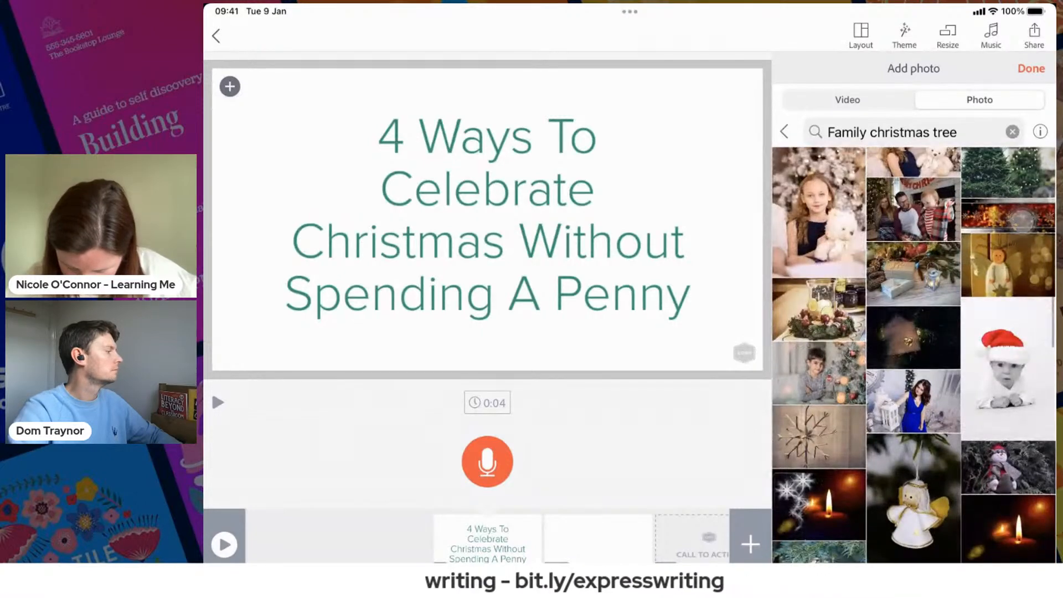
pyautogui.scroll(-4, 913, 354)
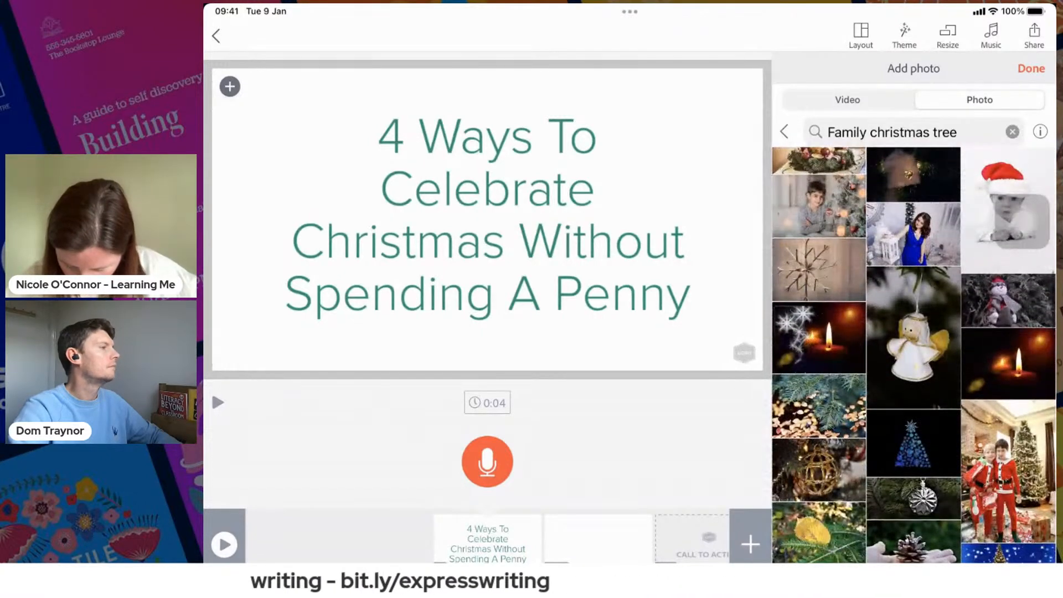
pyautogui.scroll(-2, 913, 354)
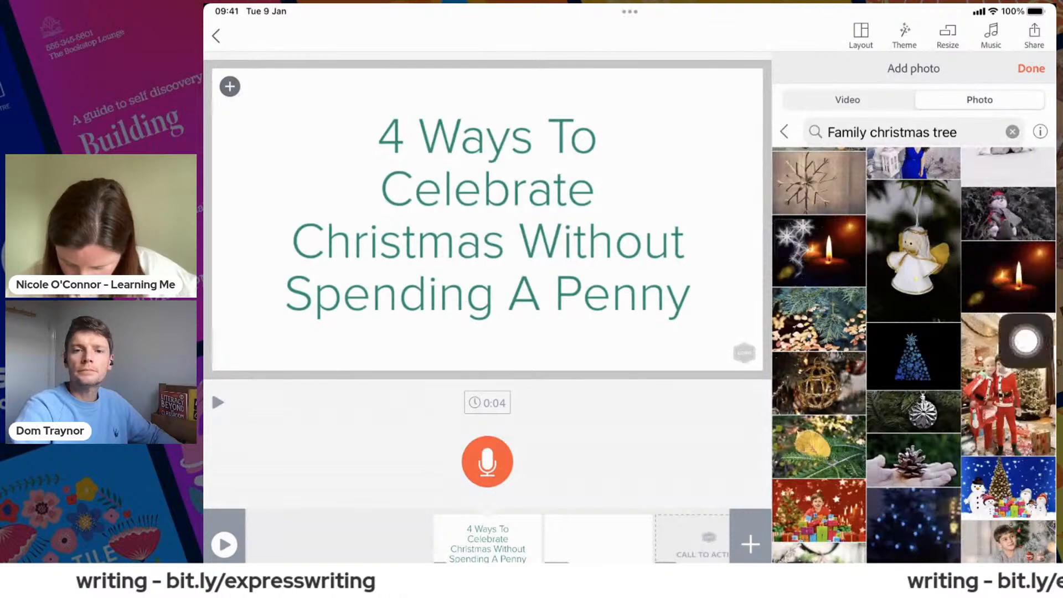
pyautogui.scroll(-2, 913, 354)
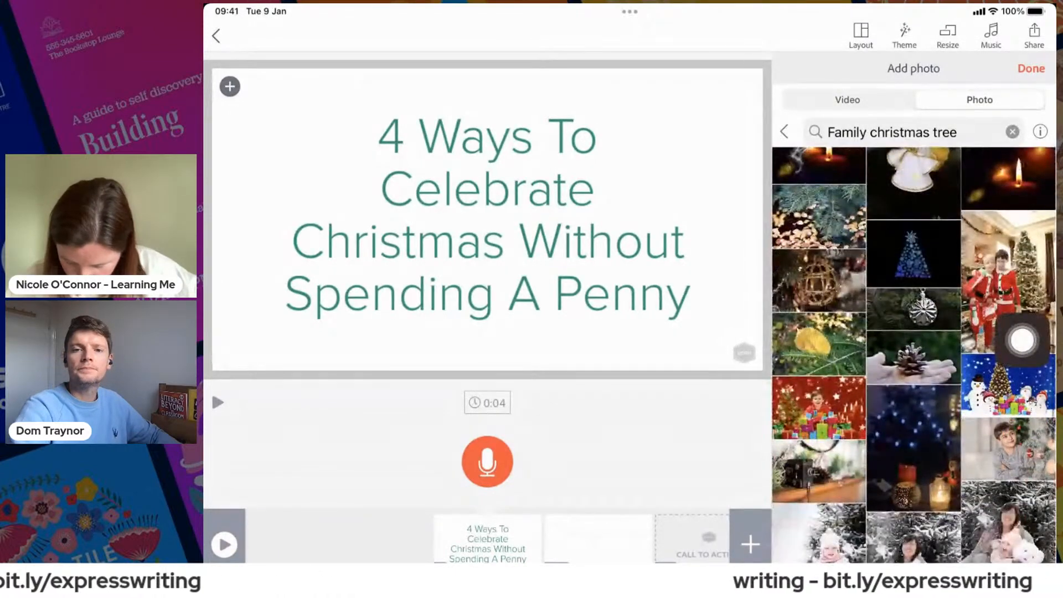
pyautogui.click(1008, 386)
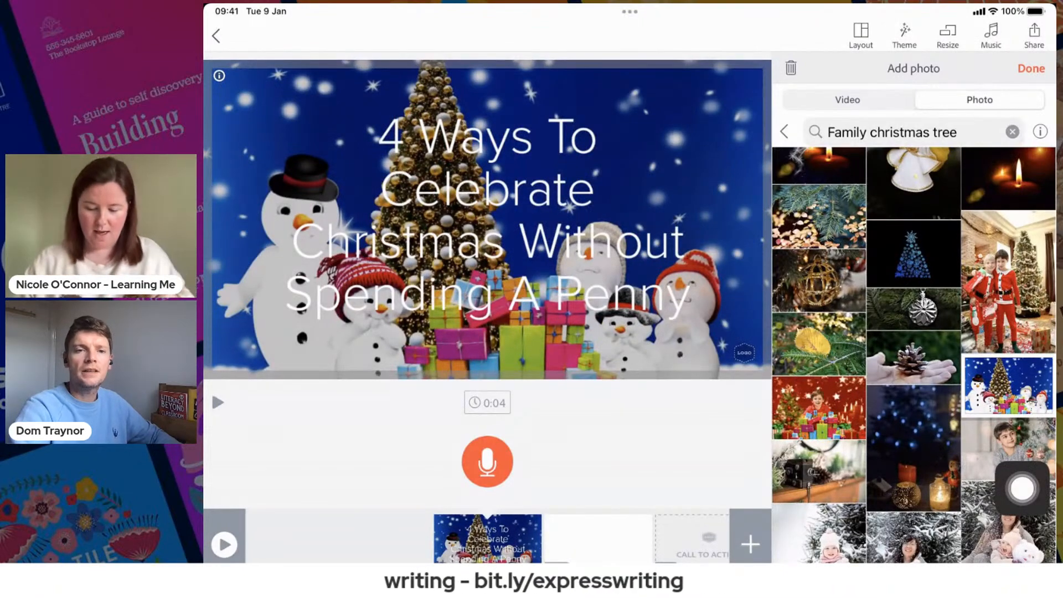
pyautogui.click(1031, 69)
pyautogui.click(630, 216)
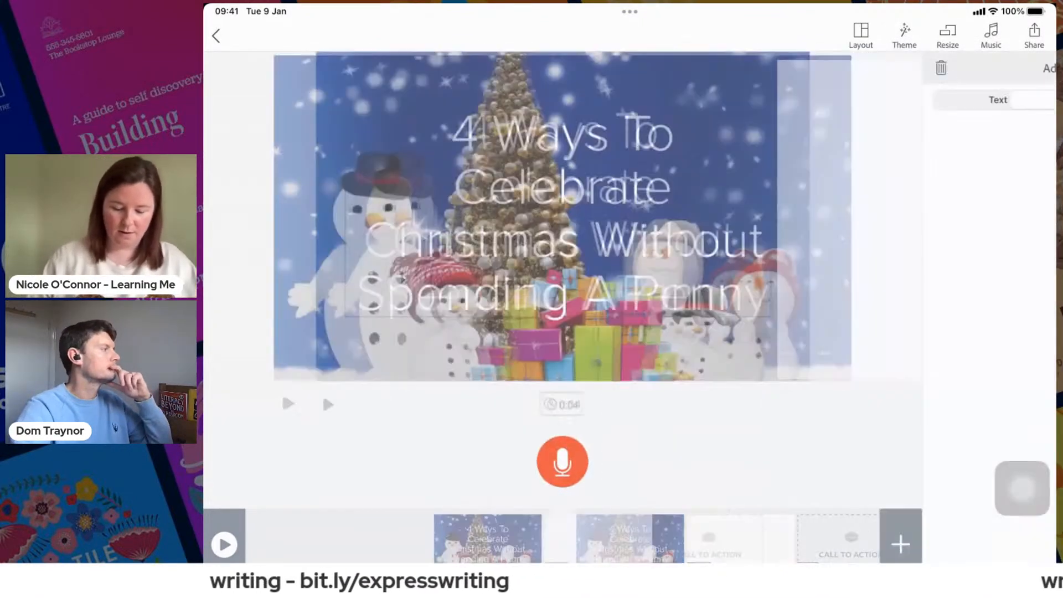
pyautogui.click(1031, 68)
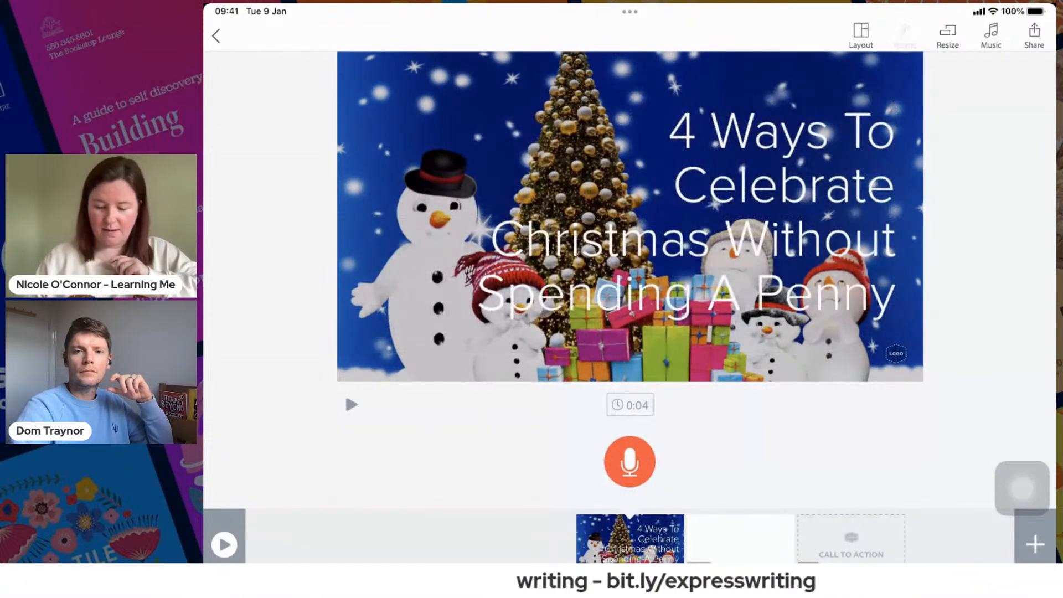
# - Switch the video's theme from the purple Elevate variant to the red theme with the white mountain
pyautogui.click(905, 36)
pyautogui.click(822, 290)
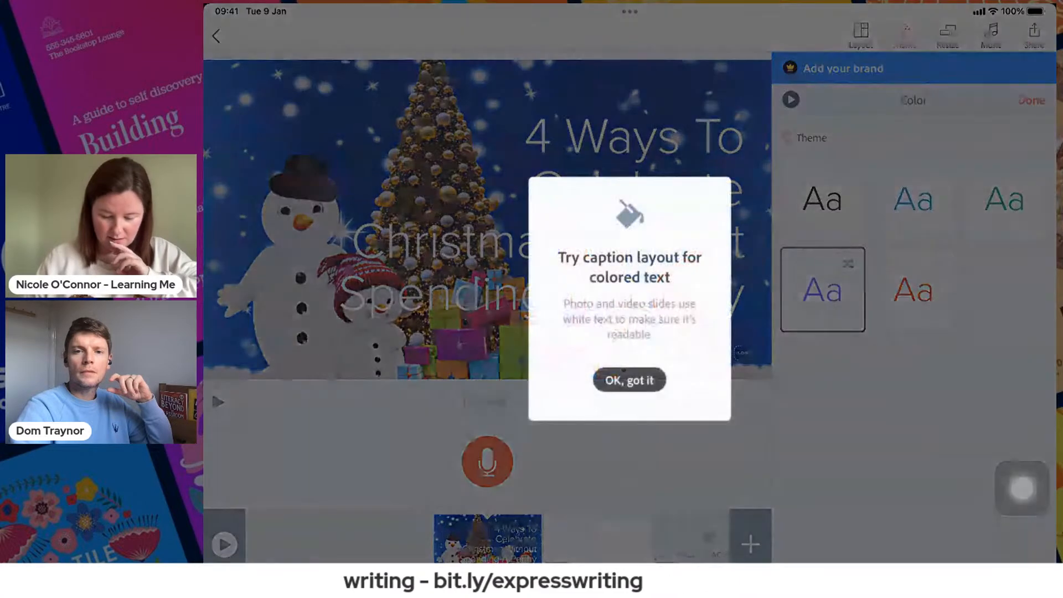
pyautogui.click(629, 379)
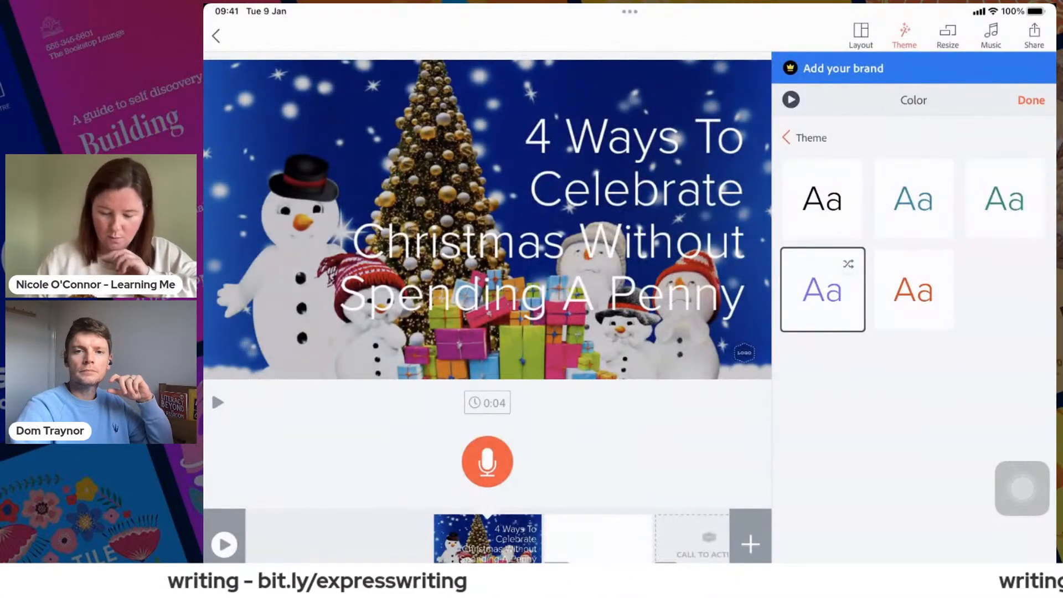
pyautogui.click(805, 138)
pyautogui.click(980, 315)
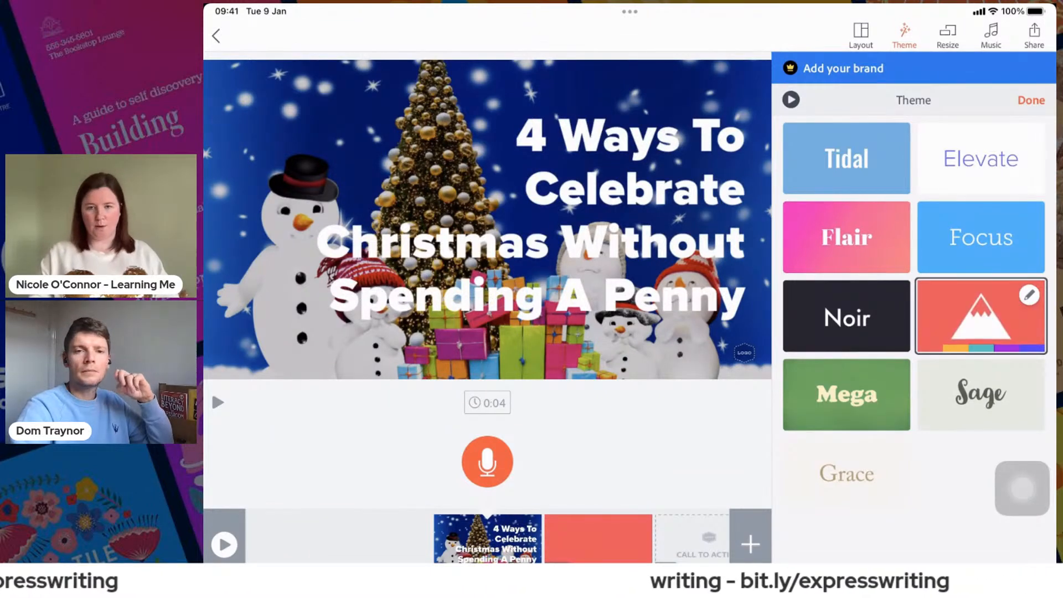
# - Try the mountain theme's teal, purple and blue colour variants, then go back to the red one
pyautogui.click(1029, 295)
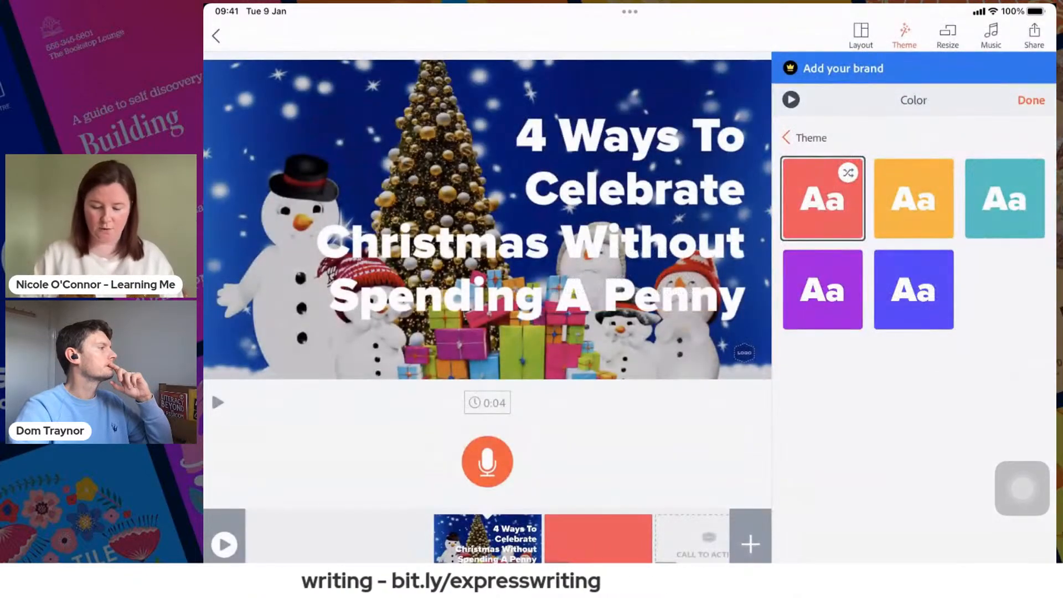
pyautogui.click(1004, 198)
pyautogui.click(823, 290)
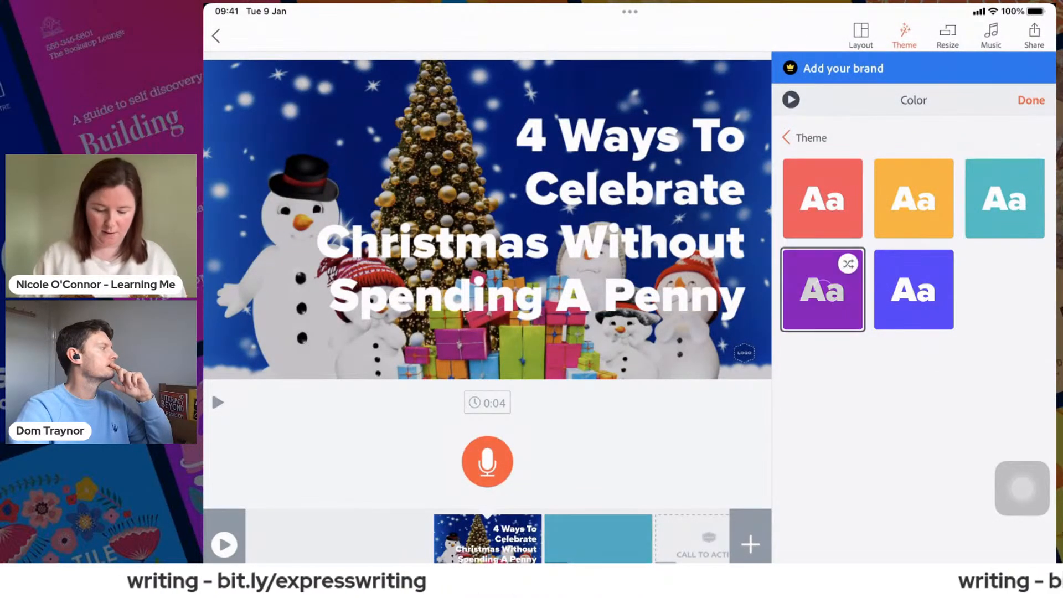
pyautogui.click(914, 290)
pyautogui.click(1004, 198)
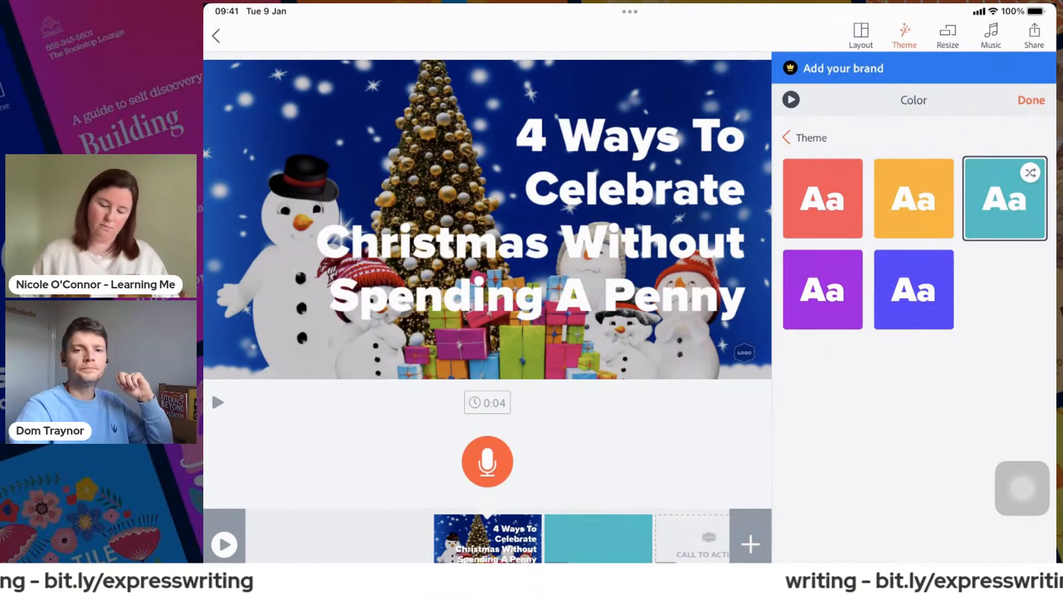
pyautogui.click(823, 198)
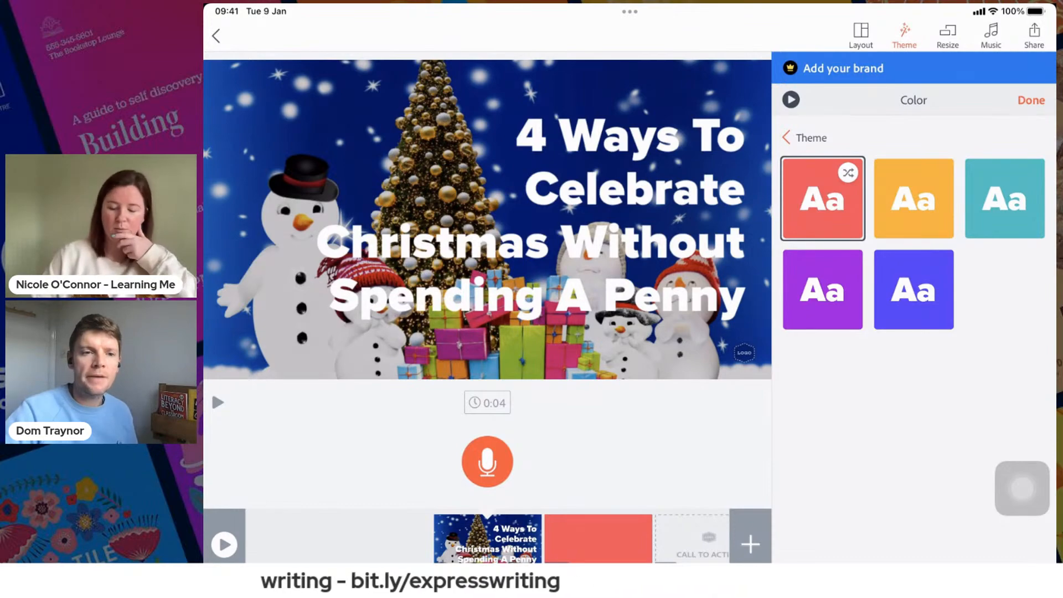
pyautogui.click(1031, 100)
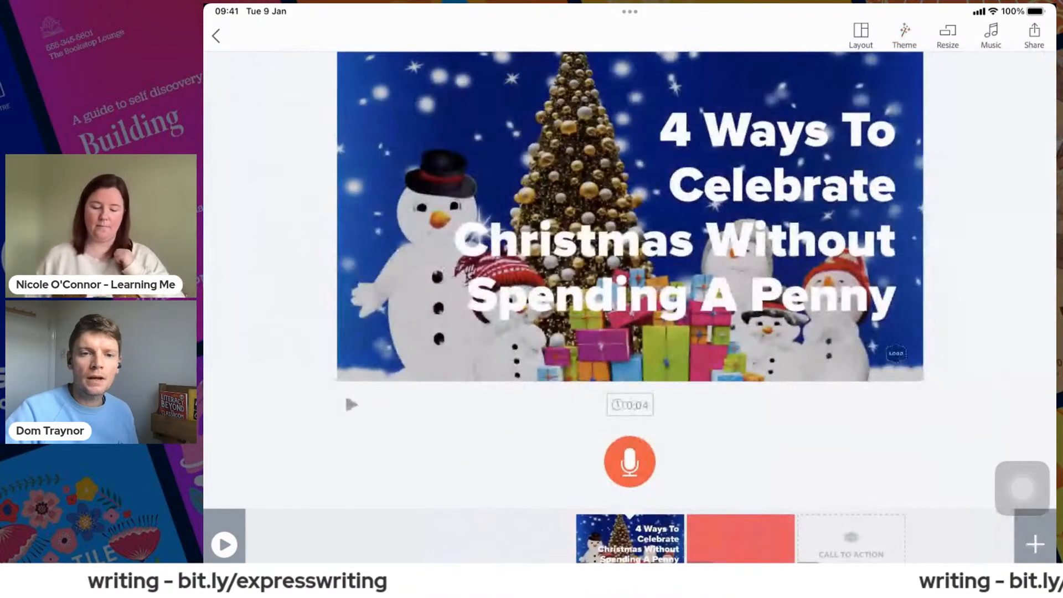
# - Centre the heading on the first slide and record about 6 seconds of voice narration for it
pyautogui.moveTo(673, 215); pyautogui.dragTo(630, 215)
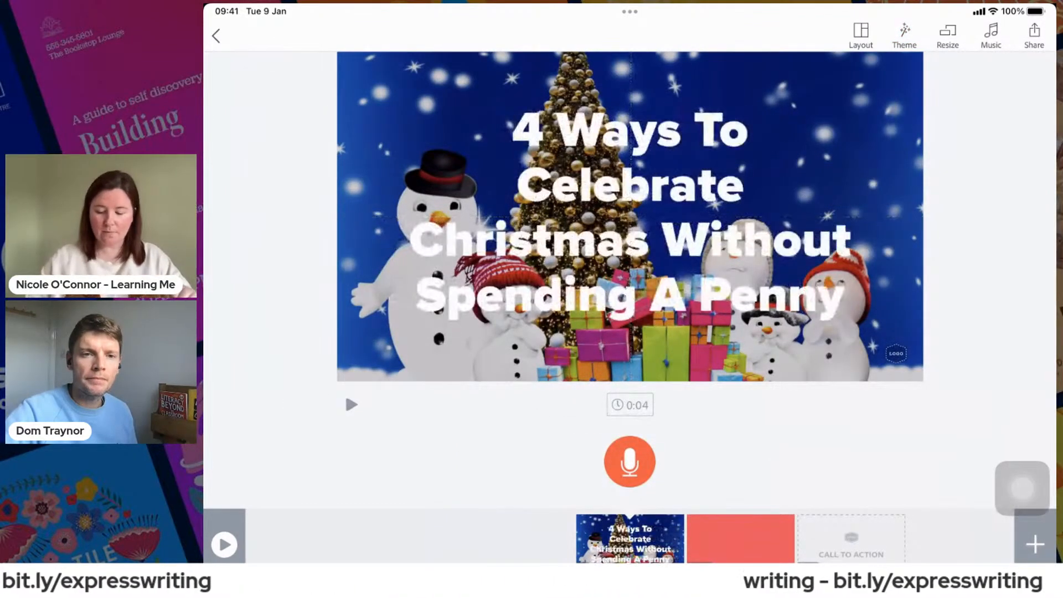
pyautogui.moveTo(1022, 488); pyautogui.dragTo(501, 548)
pyautogui.click(629, 461)
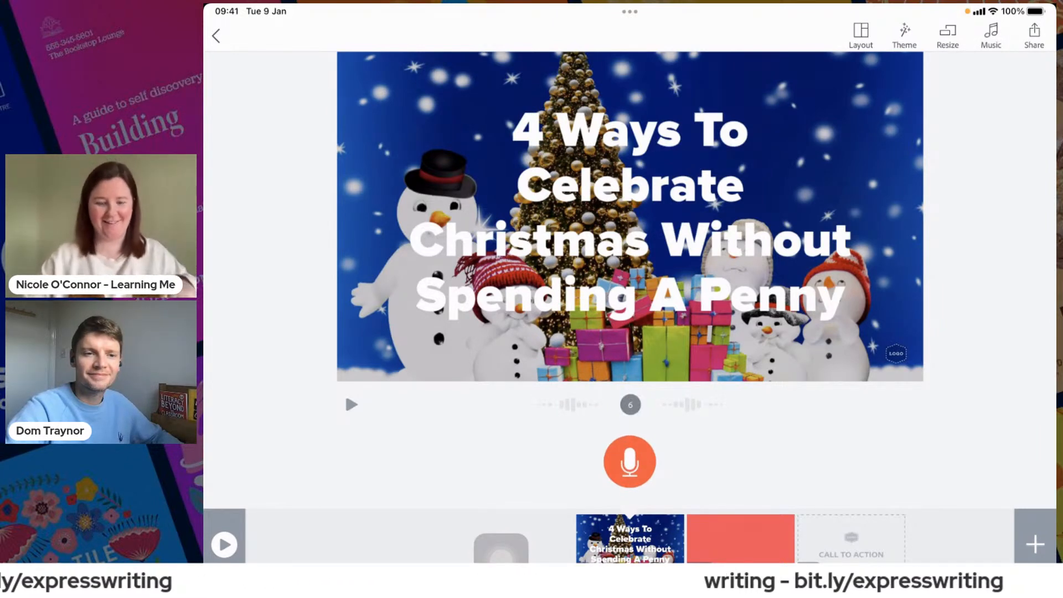
# - Examine the available background songs, from the Happy category through to the Warm category
pyautogui.moveTo(501, 557); pyautogui.dragTo(995, 80)
pyautogui.click(991, 34)
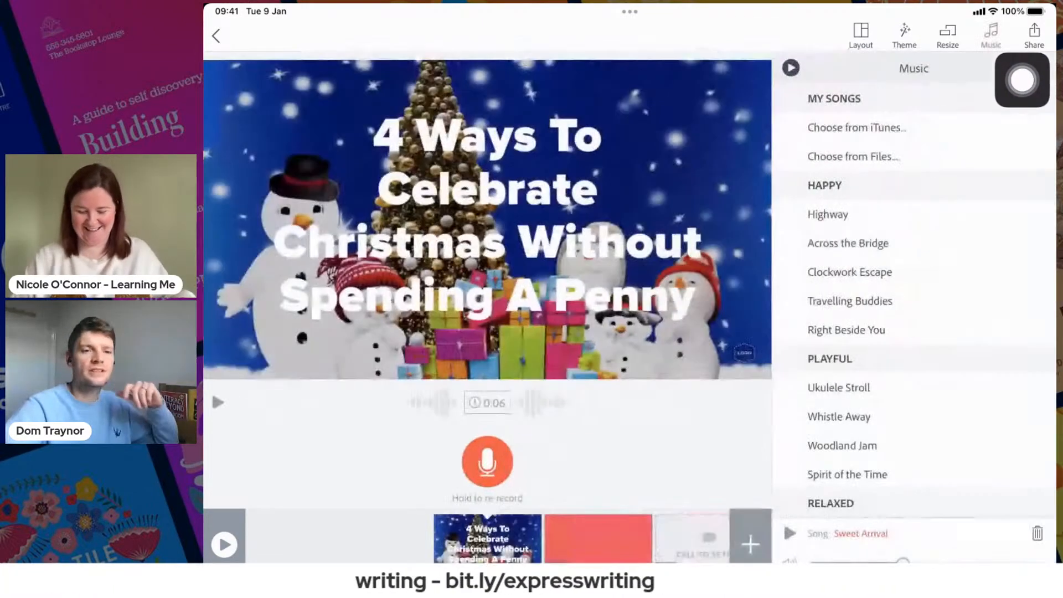
pyautogui.scroll(-7, 913, 299)
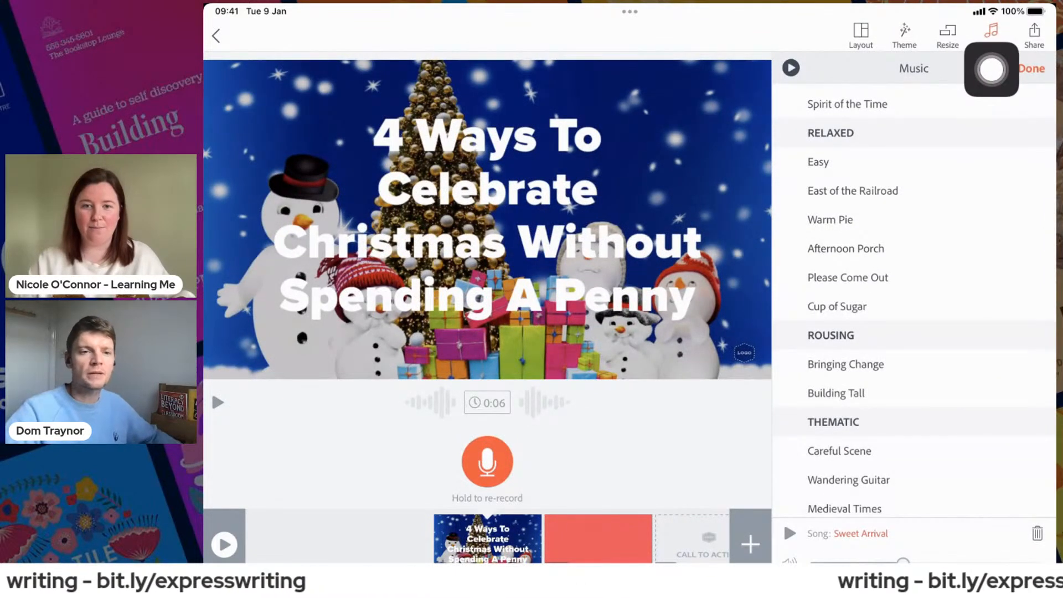
pyautogui.moveTo(995, 76); pyautogui.dragTo(1021, 205)
pyautogui.scroll(-2, 913, 298)
pyautogui.scroll(-6, 914, 299)
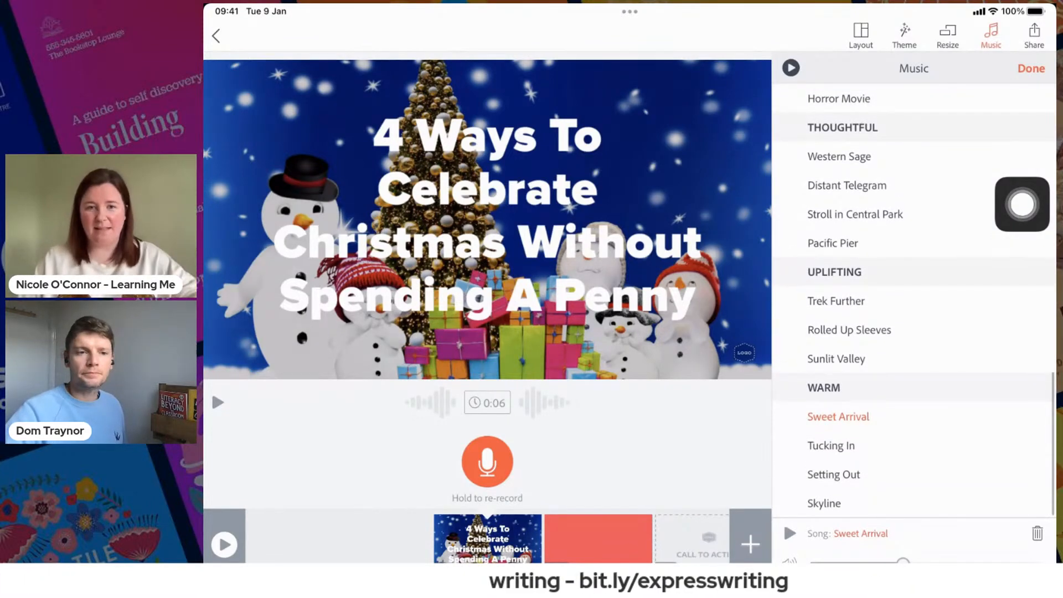
pyautogui.moveTo(1022, 204); pyautogui.dragTo(949, 371)
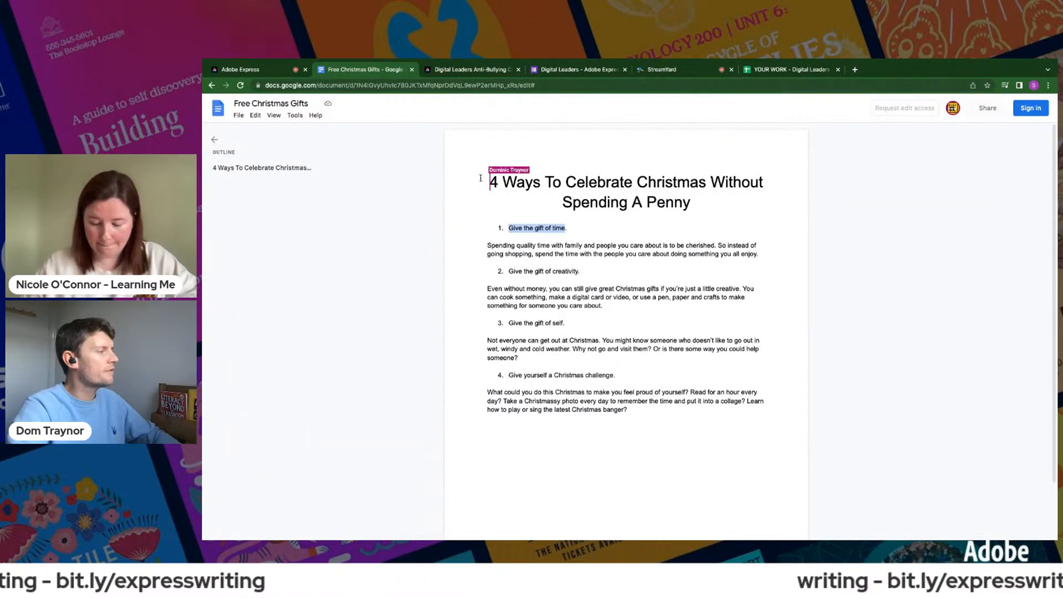
# - Copy "Give the gift of time." from the Free Christmas Gifts document and paste it as text on slide 2 in Adobe Express
pyautogui.moveTo(481, 178); pyautogui.dragTo(567, 228)
pyautogui.hotkey('ctrl', 'c')
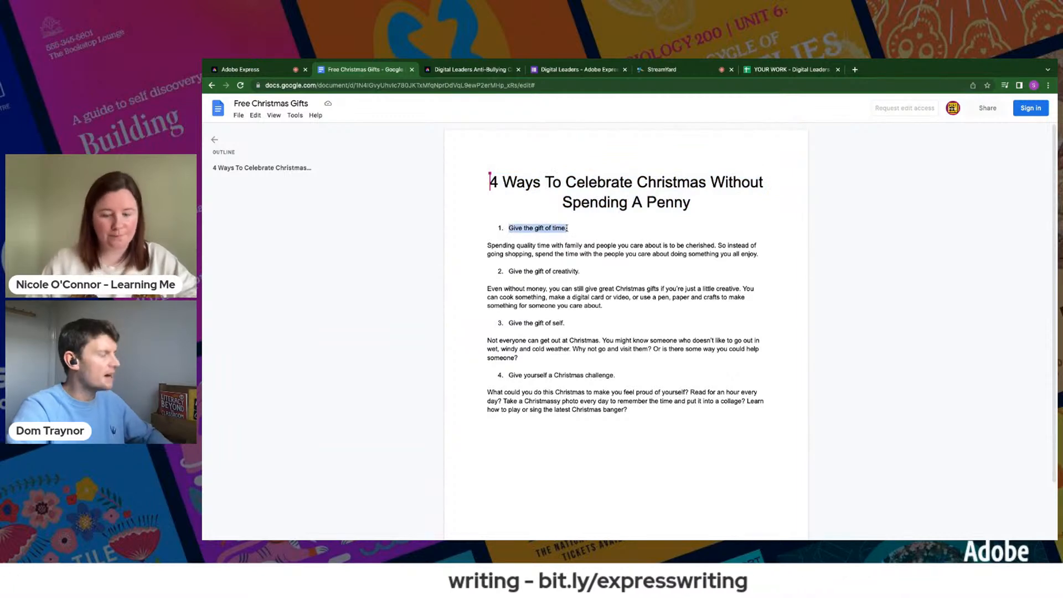
pyautogui.click(266, 68)
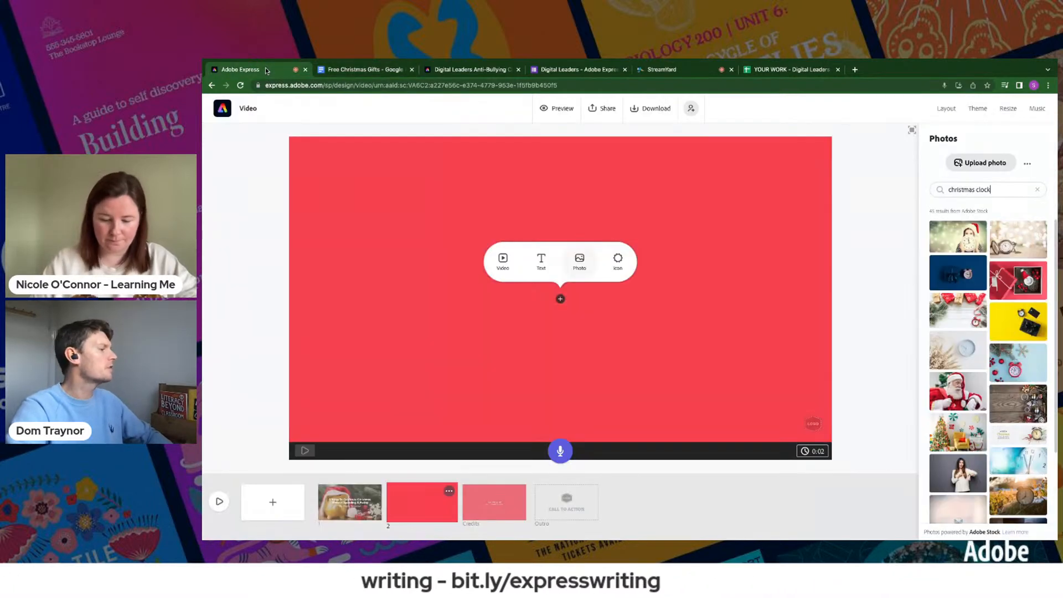
pyautogui.click(542, 263)
pyautogui.hotkey('ctrl', 'v')
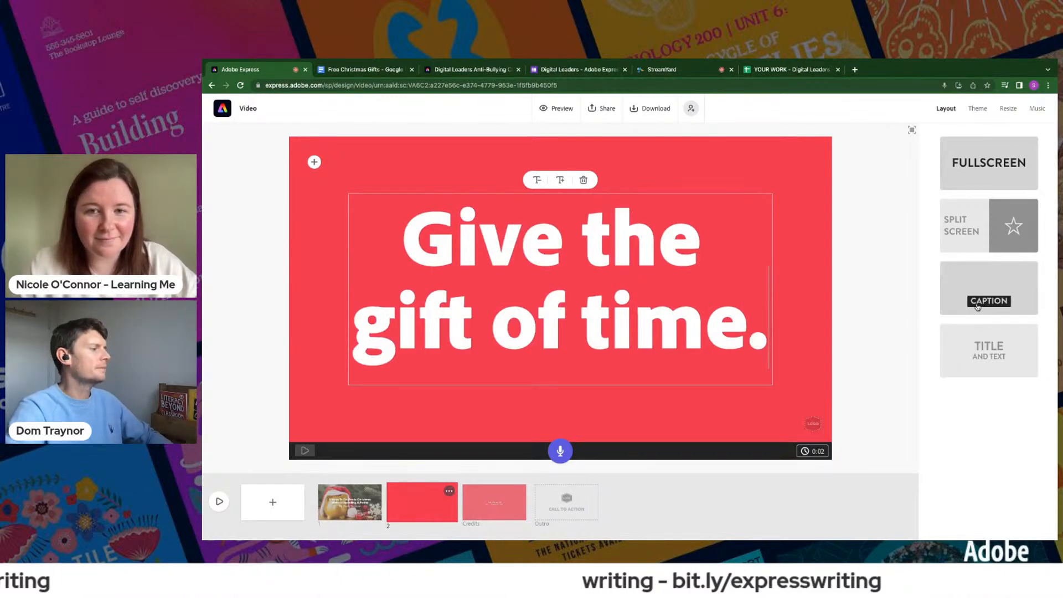
# - Reduce the size of the "Give the gift of time." text until it fits on one line
pyautogui.click(540, 180)
pyautogui.click(541, 180)
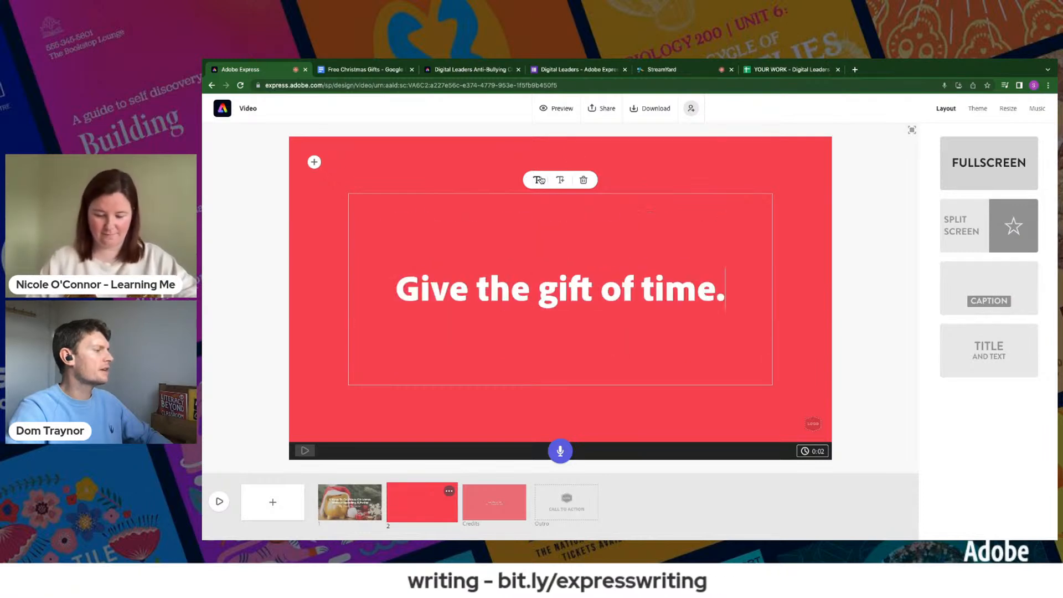
pyautogui.click(875, 224)
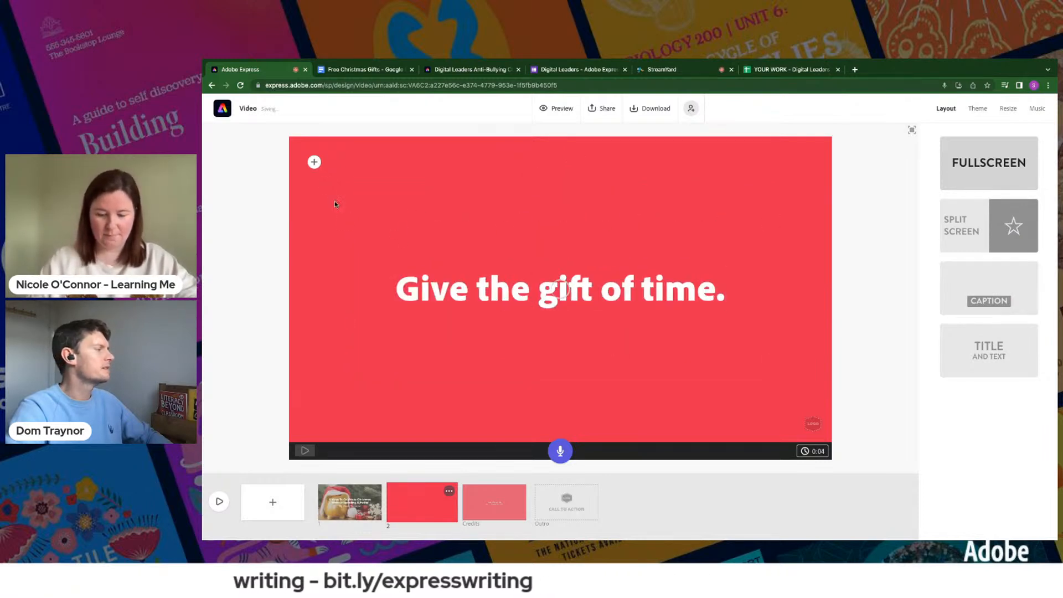
# - Add the "christmas clock" photo of a woman in a Santa hat behind slide 2's text, and move the text to the upper left
pyautogui.click(313, 162)
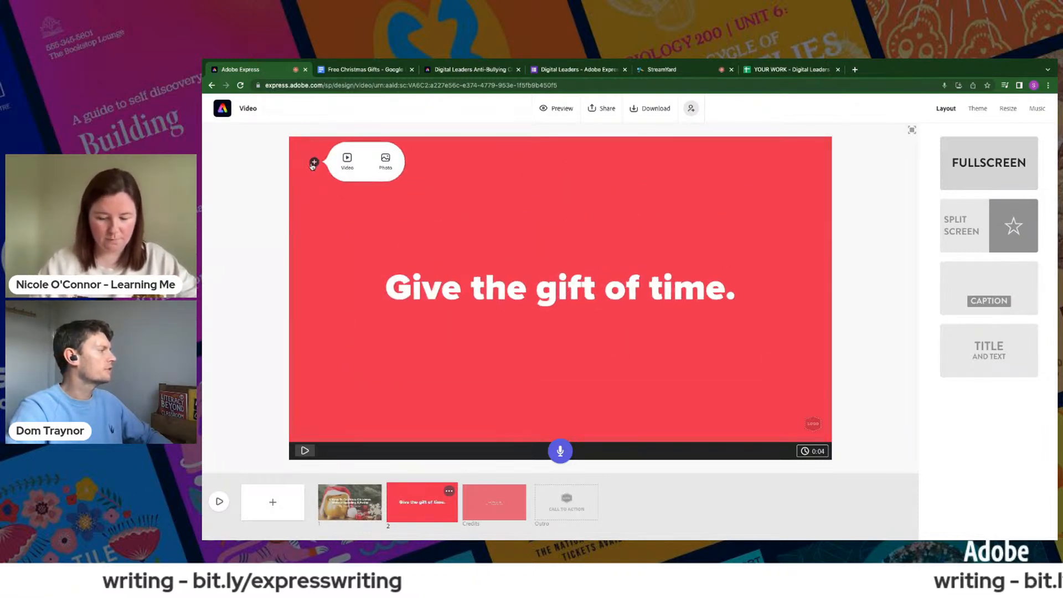
pyautogui.click(387, 162)
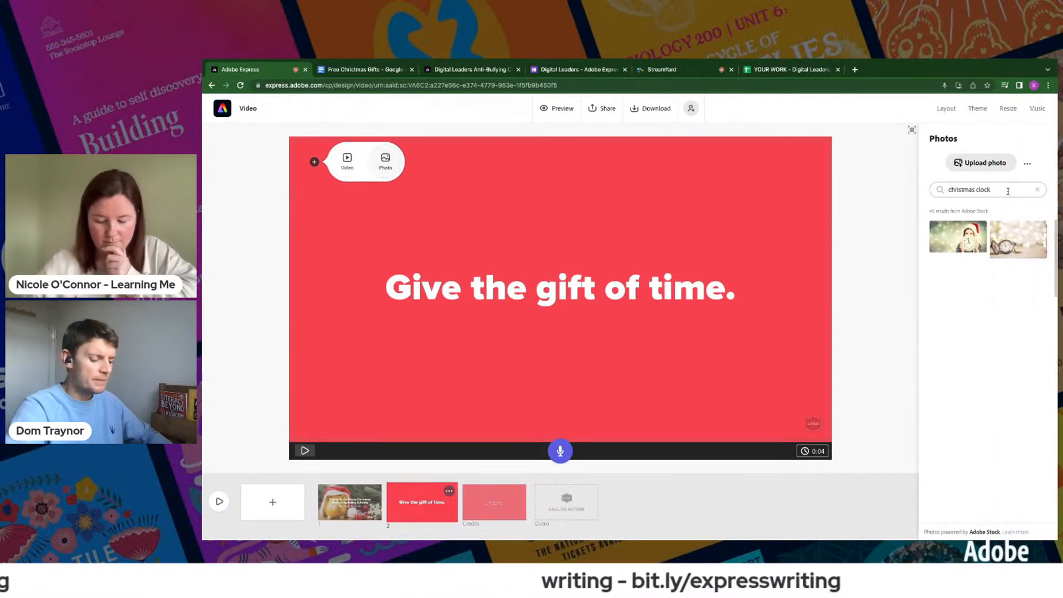
pyautogui.click(953, 242)
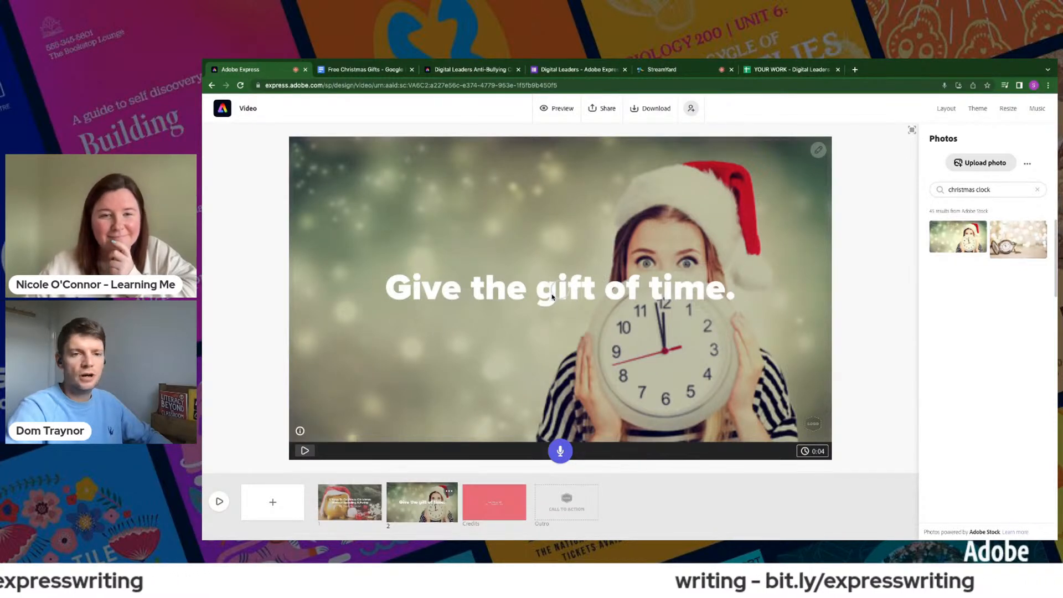
pyautogui.moveTo(582, 296); pyautogui.dragTo(502, 176)
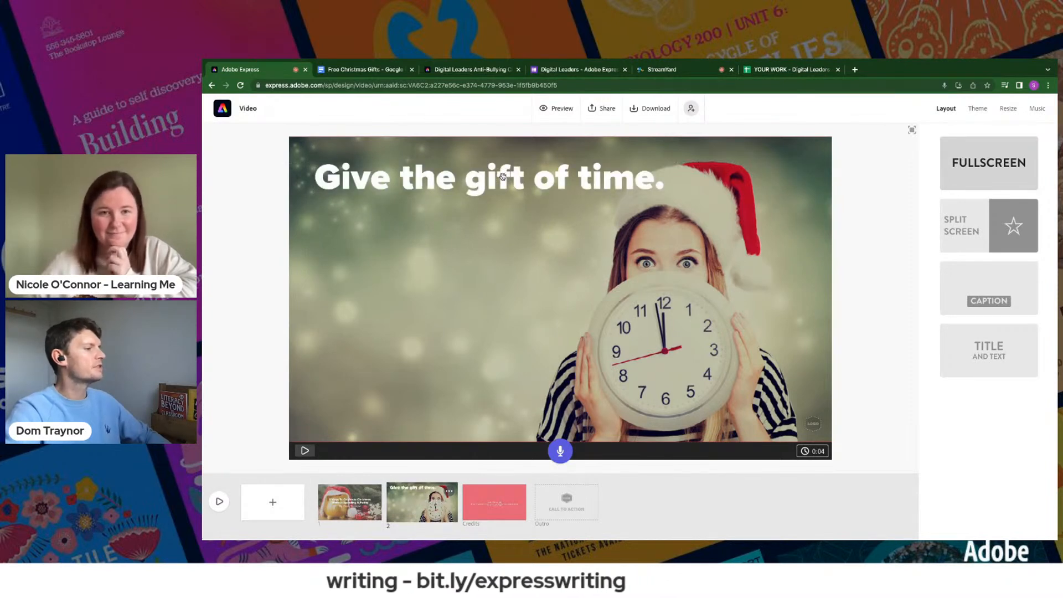
# - Replace slide 2's background photo with the "christmas clock" photo showing wrapped presents, a candy cane and a red alarm clock
pyautogui.click(790, 312)
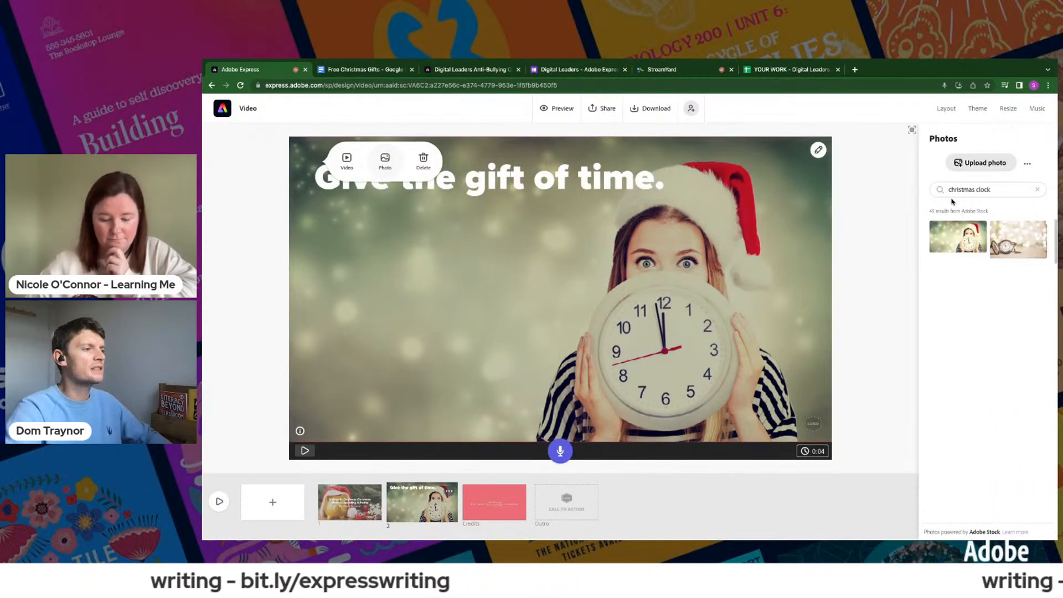
pyautogui.doubleClick(984, 188)
pyautogui.press('BackSpace')
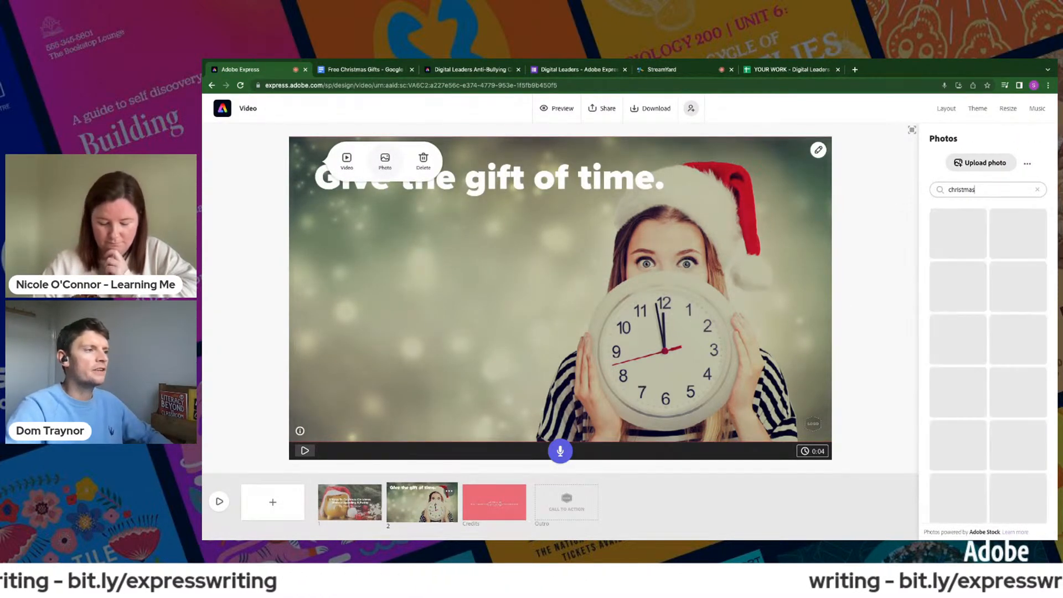
pyautogui.write('c')
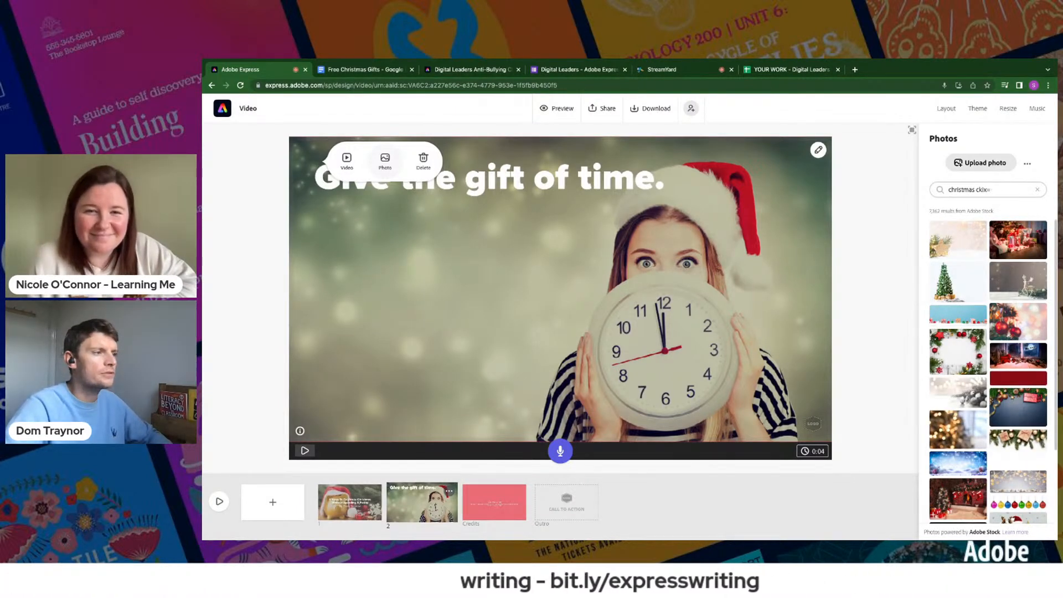
pyautogui.write('lock')
pyautogui.press('Return')
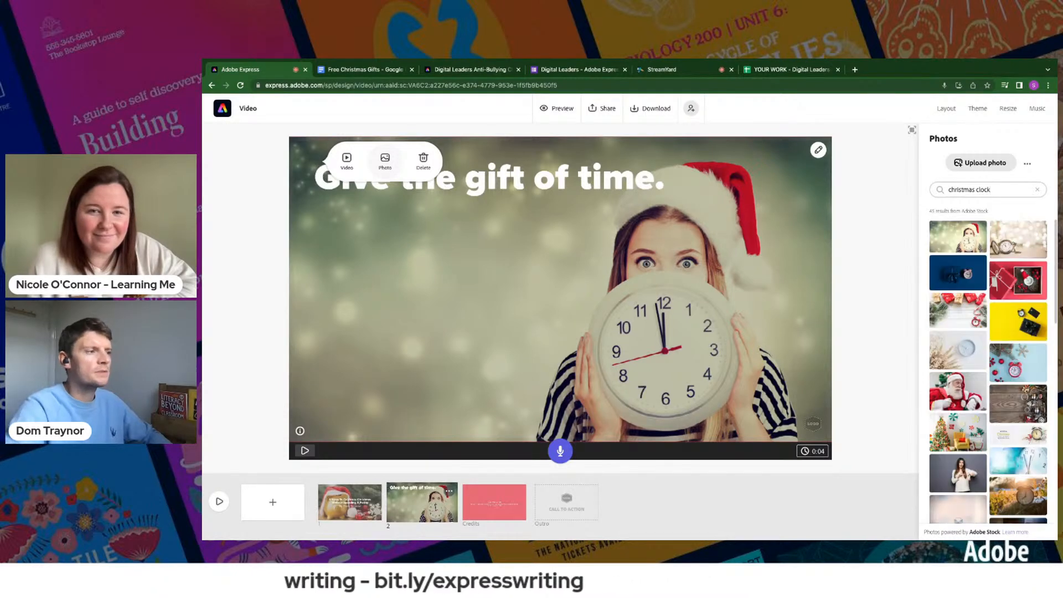
pyautogui.click(964, 316)
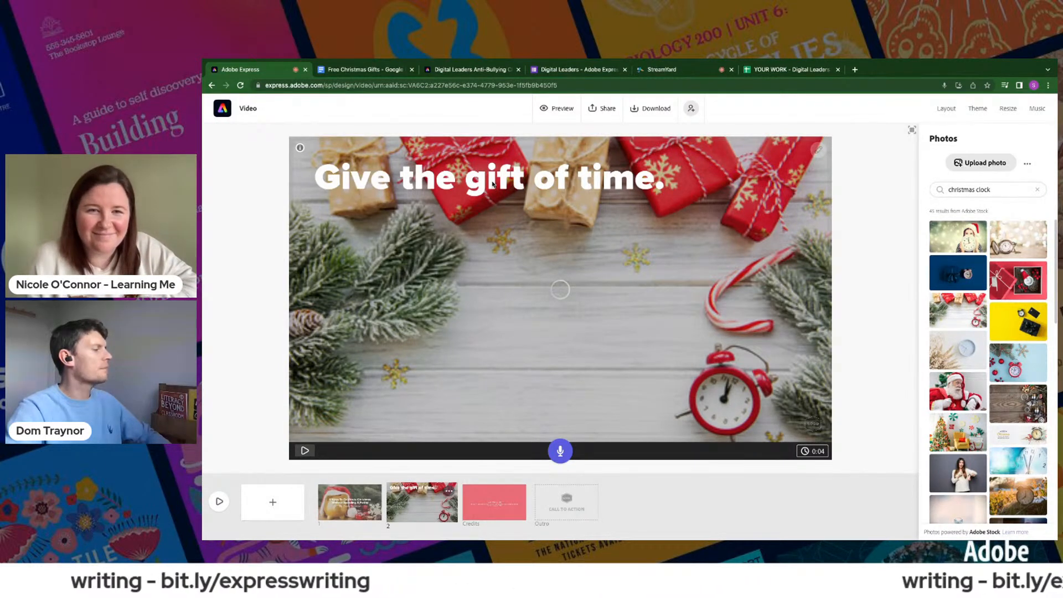
# - Move "Give the gift of time." down to the middle of slide 2 and record the slide's voice narration
pyautogui.moveTo(477, 178); pyautogui.dragTo(477, 288)
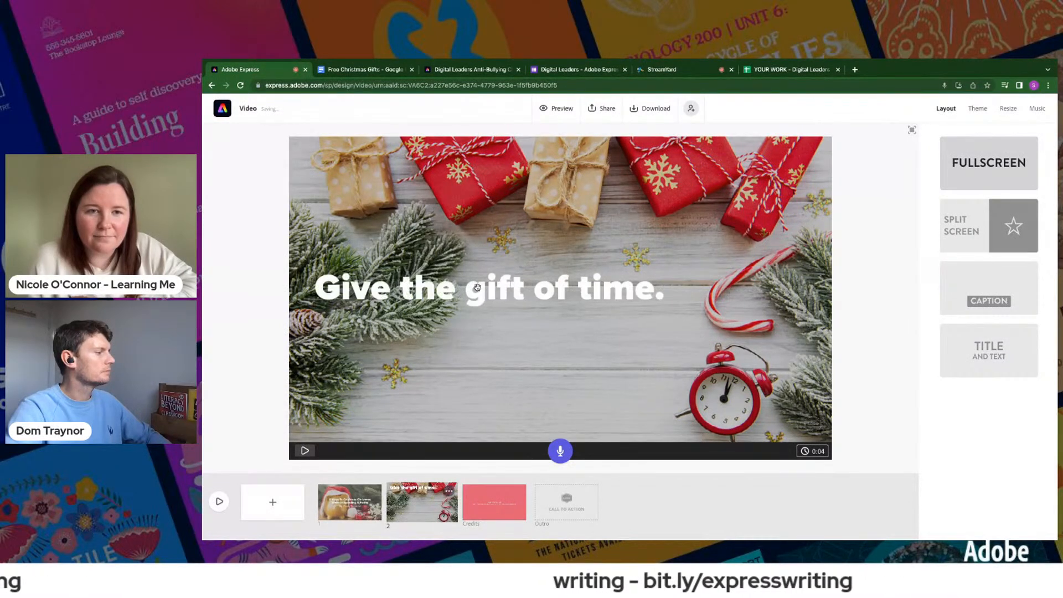
pyautogui.click(557, 452)
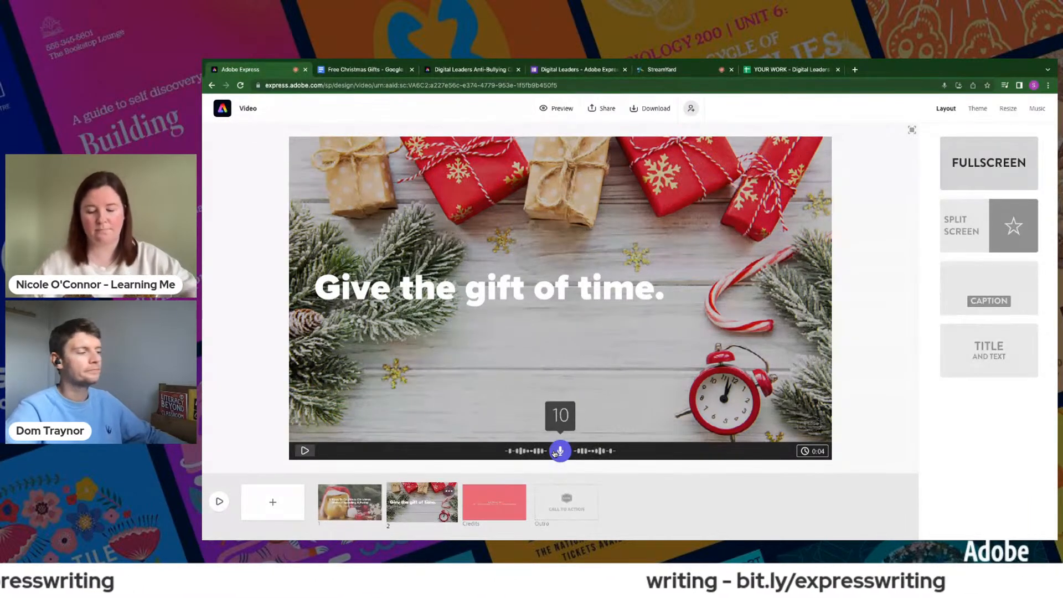
pyautogui.click(555, 454)
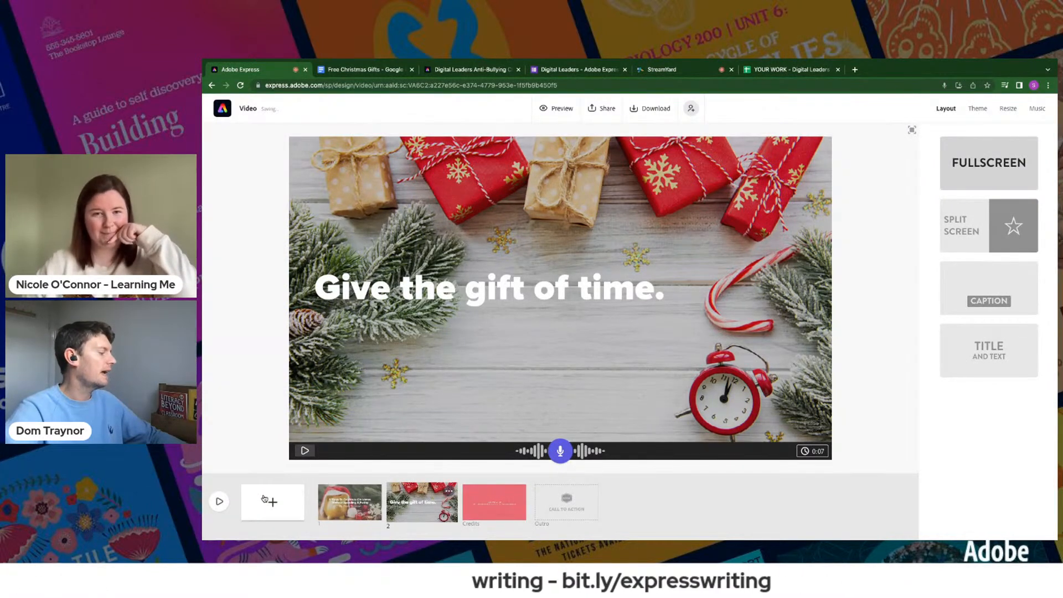
# - Add slide 3 with the Split Screen layout and put "Give the gift of creativity" from the Free Christmas Gifts document into its left half
pyautogui.click(268, 501)
pyautogui.click(365, 70)
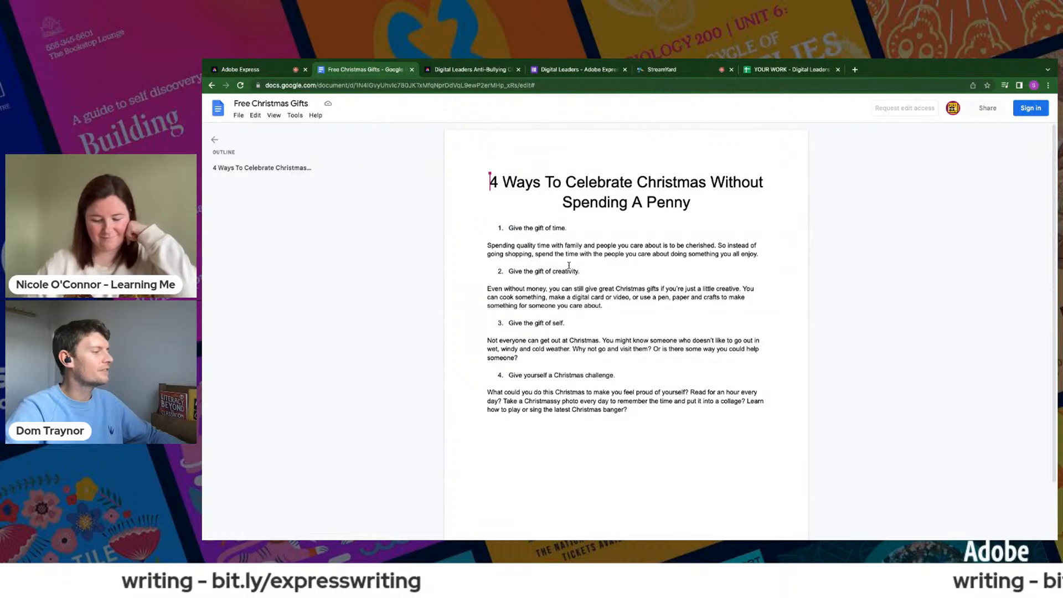
pyautogui.moveTo(509, 271); pyautogui.dragTo(578, 271)
pyautogui.hotkey('ctrl', 'c')
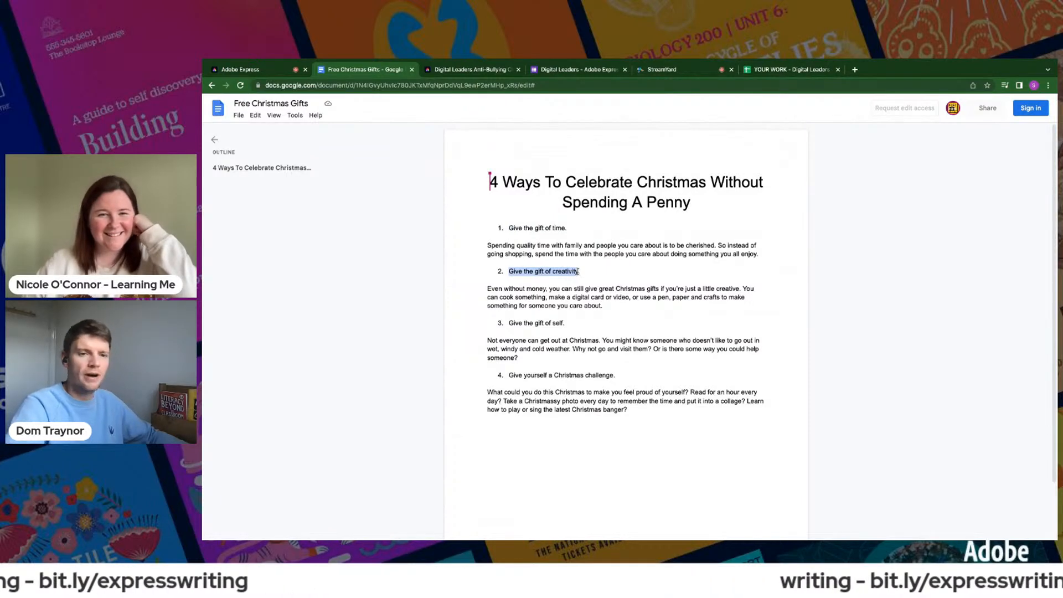
pyautogui.click(299, 70)
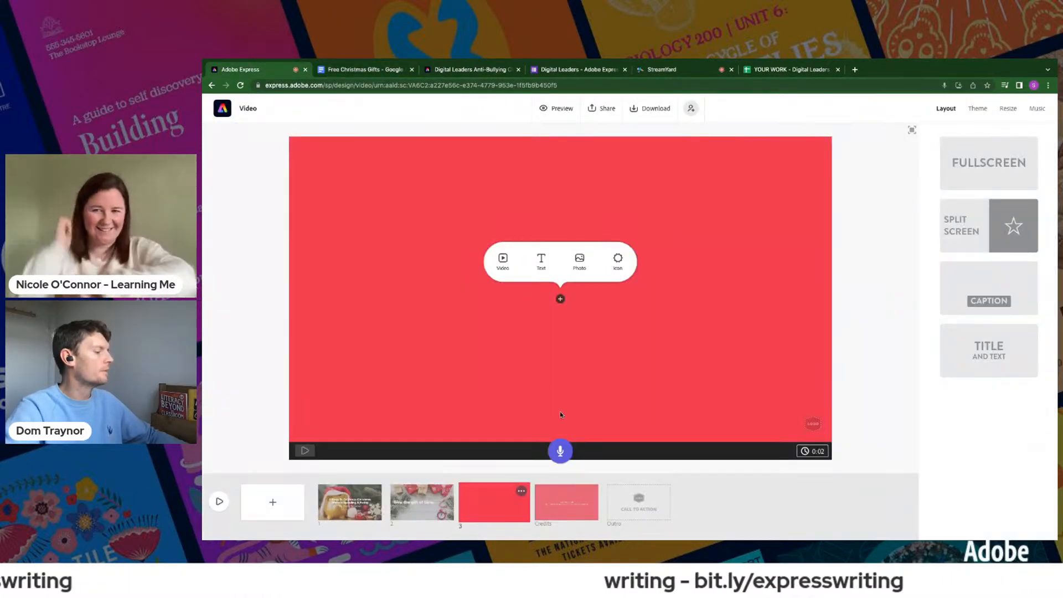
pyautogui.click(963, 227)
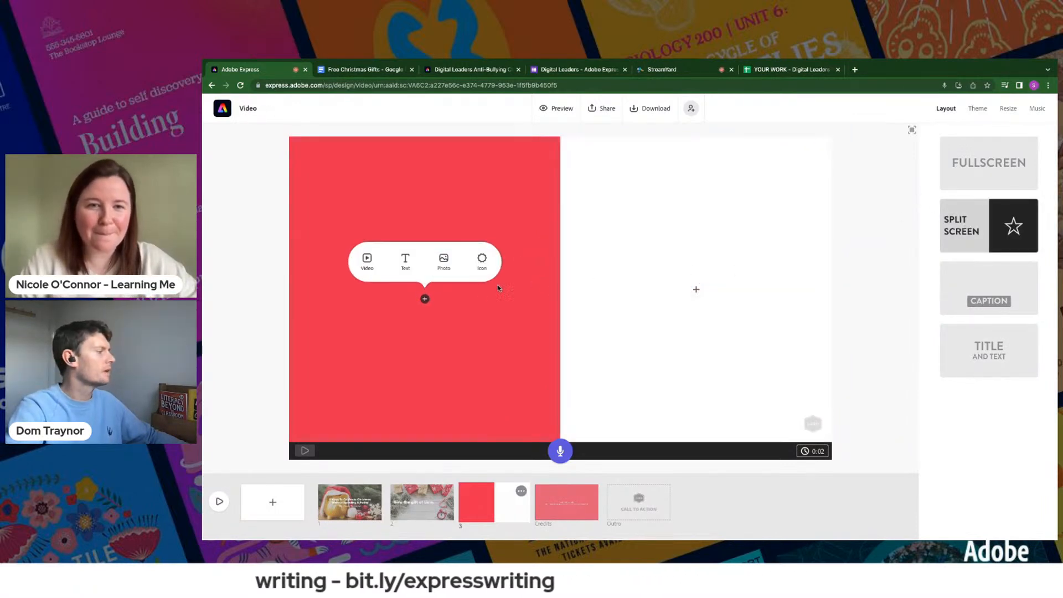
pyautogui.click(406, 260)
pyautogui.hotkey('ctrl', 'v')
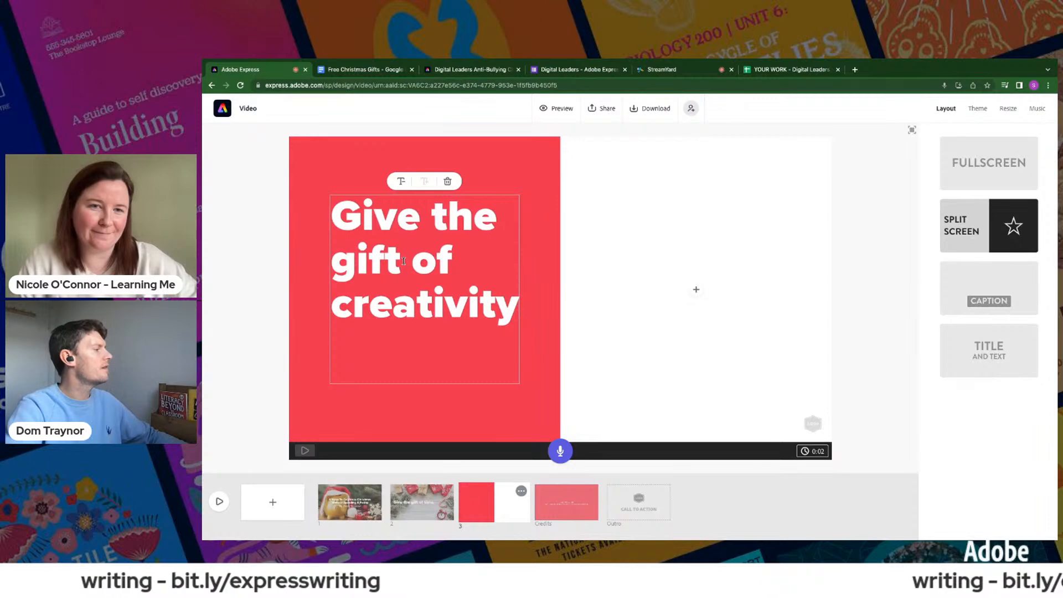
pyautogui.click(233, 272)
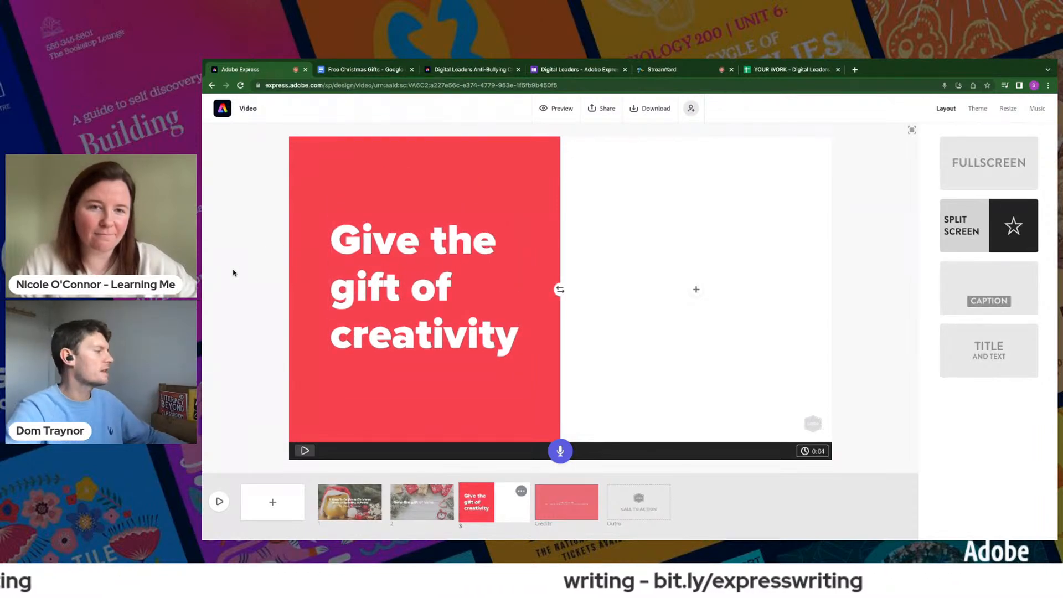
# - Search the photos for "toy crafts" and place the picture of a man and boy building a rocket in slide 3's right half
pyautogui.click(697, 290)
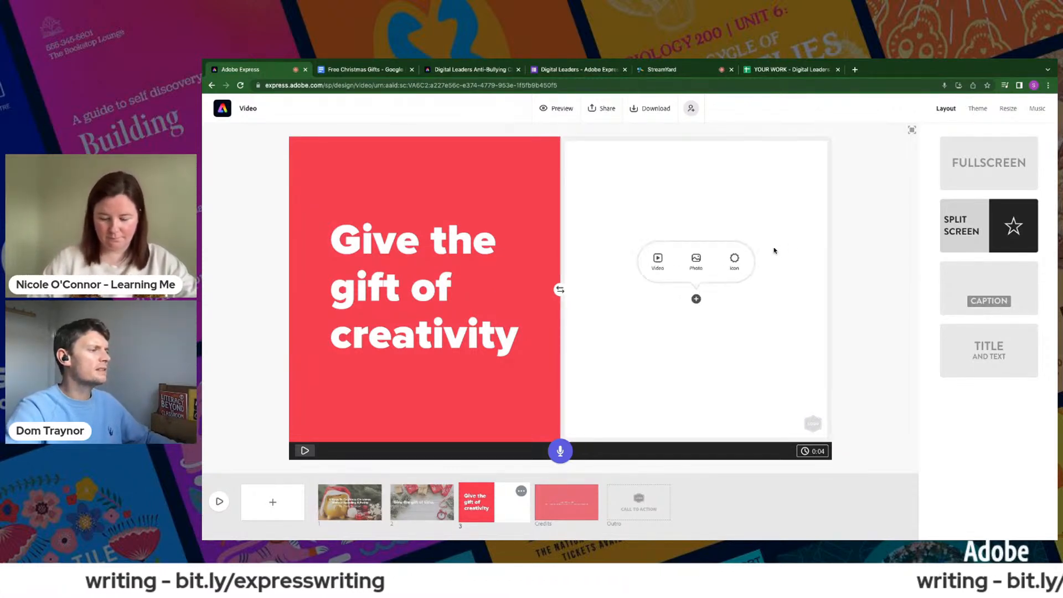
pyautogui.click(696, 260)
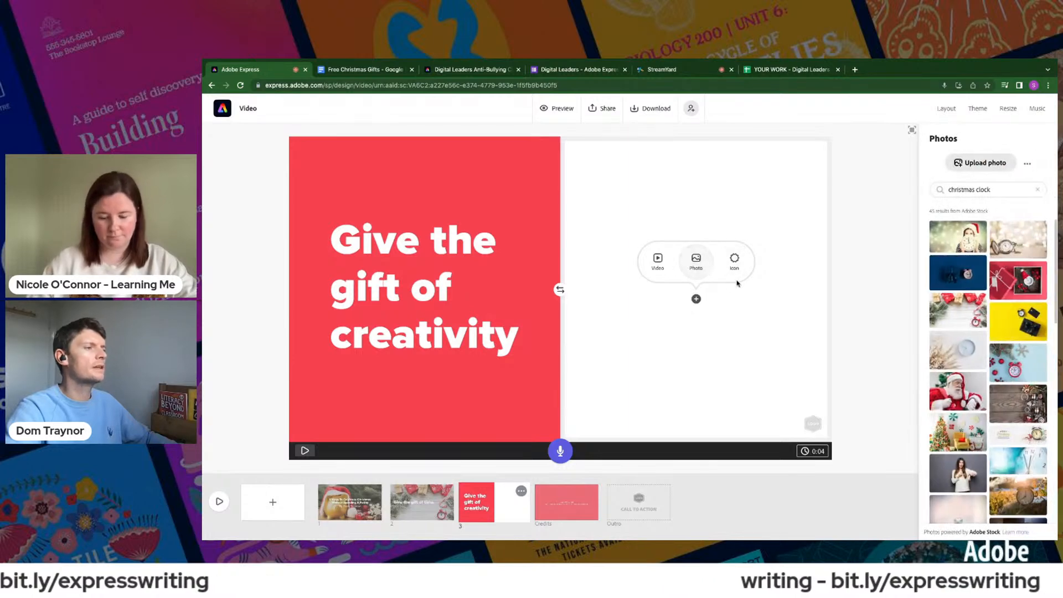
pyautogui.tripleClick(962, 191)
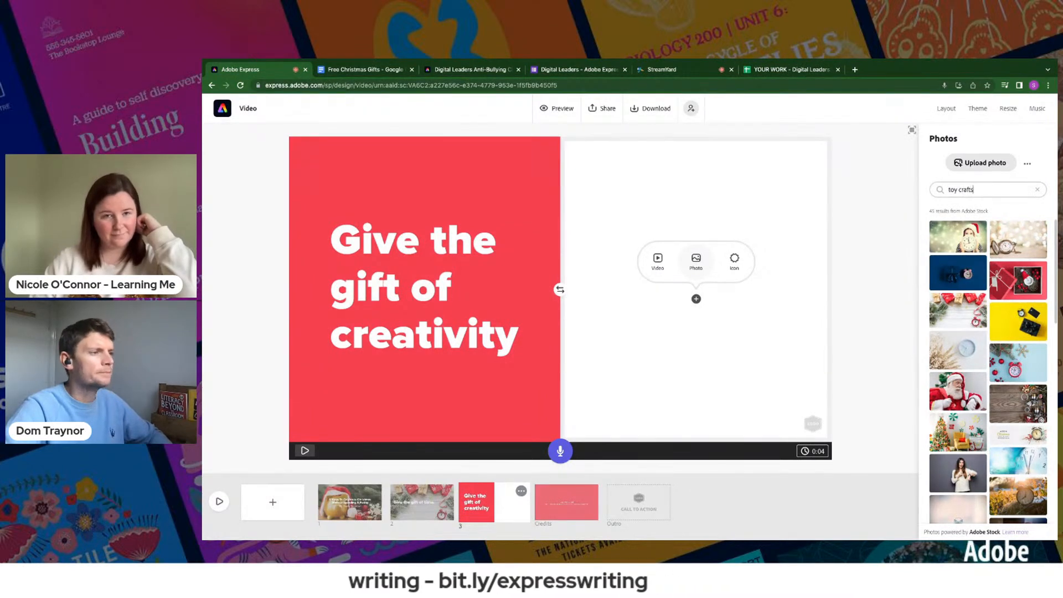
pyautogui.write('toy crafts')
pyautogui.press('Return')
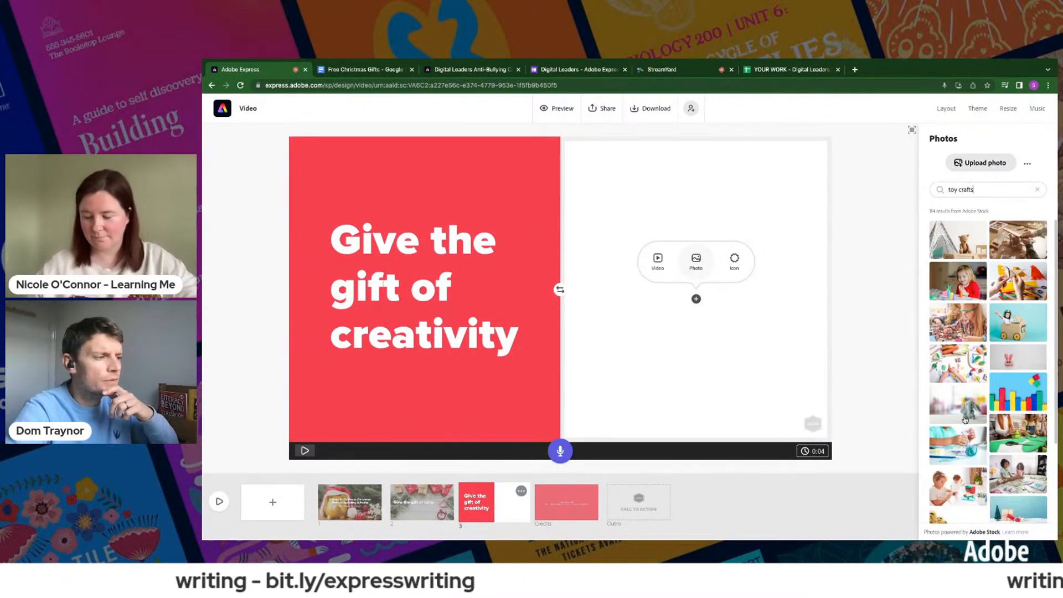
pyautogui.scroll(-10, 965, 419)
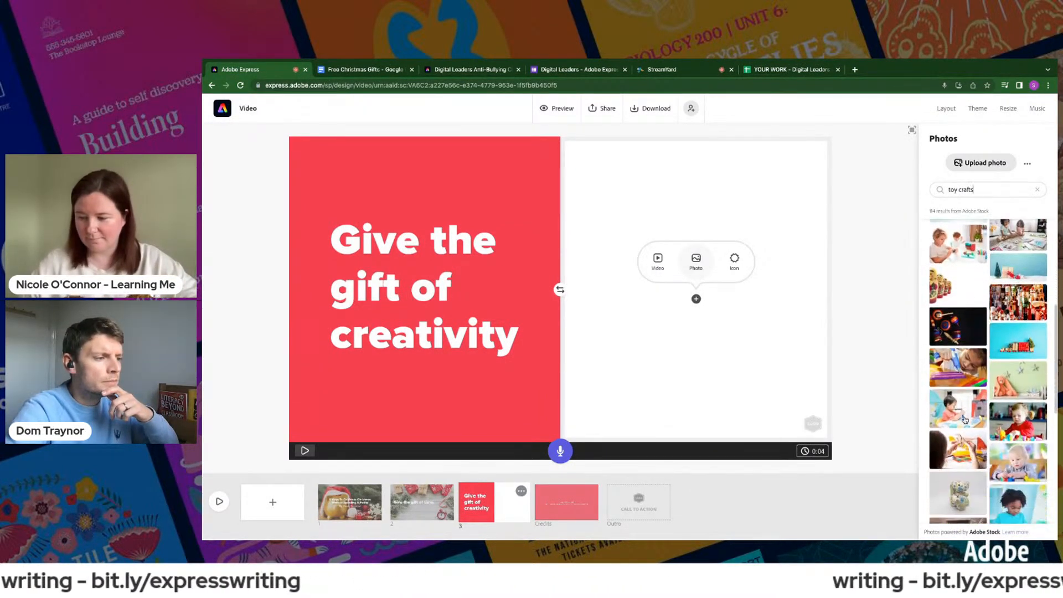
pyautogui.scroll(-8, 965, 420)
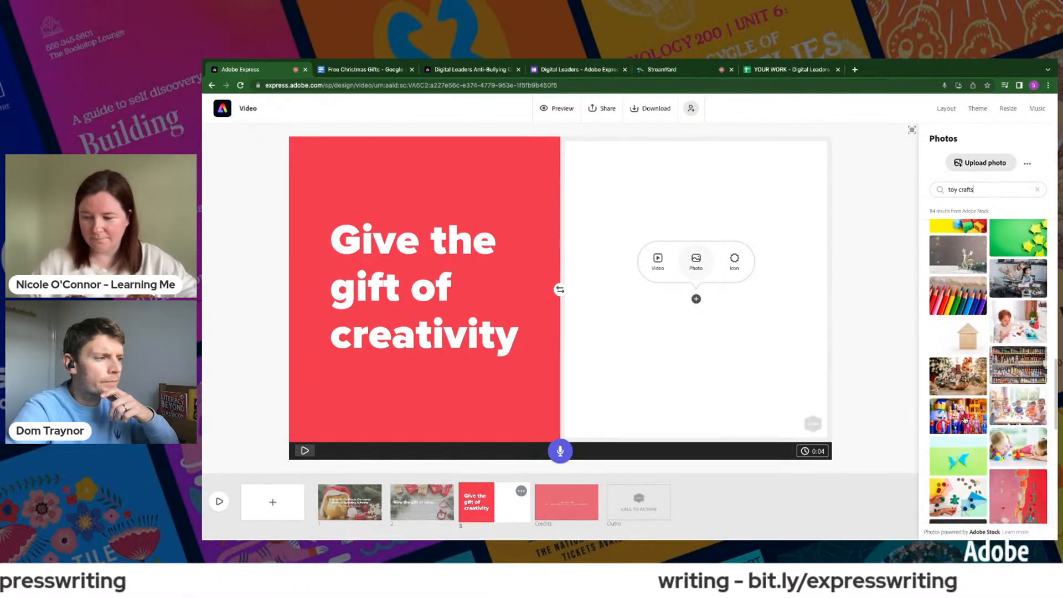
pyautogui.scroll(-1, 1010, 296)
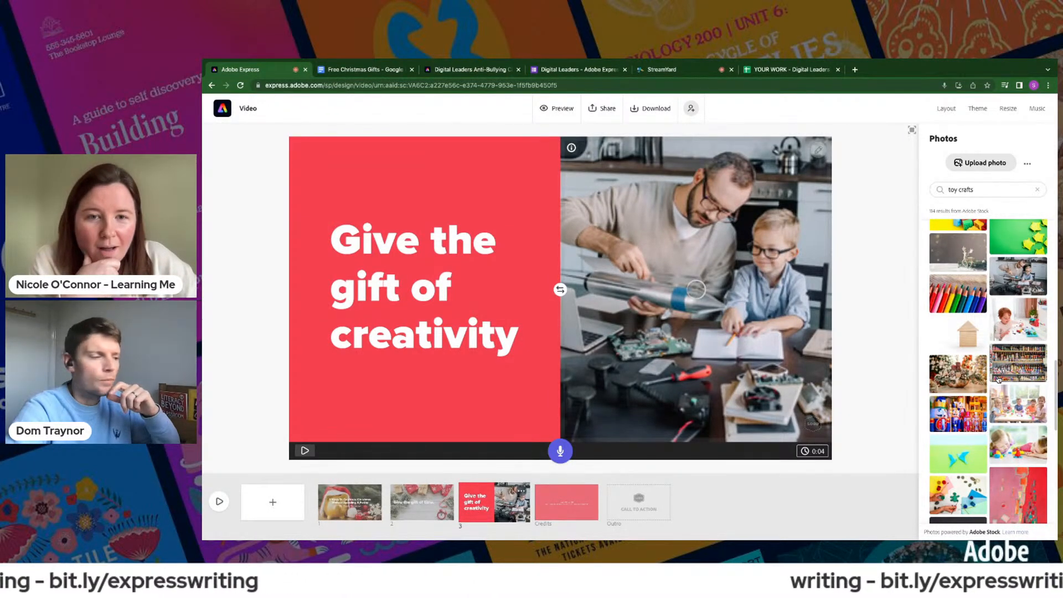
# - Replace slide 3's photo with the "toy crafts" picture of a girl in a pink striped top and adjust its zoom and framing
pyautogui.scroll(-4, 1007, 416)
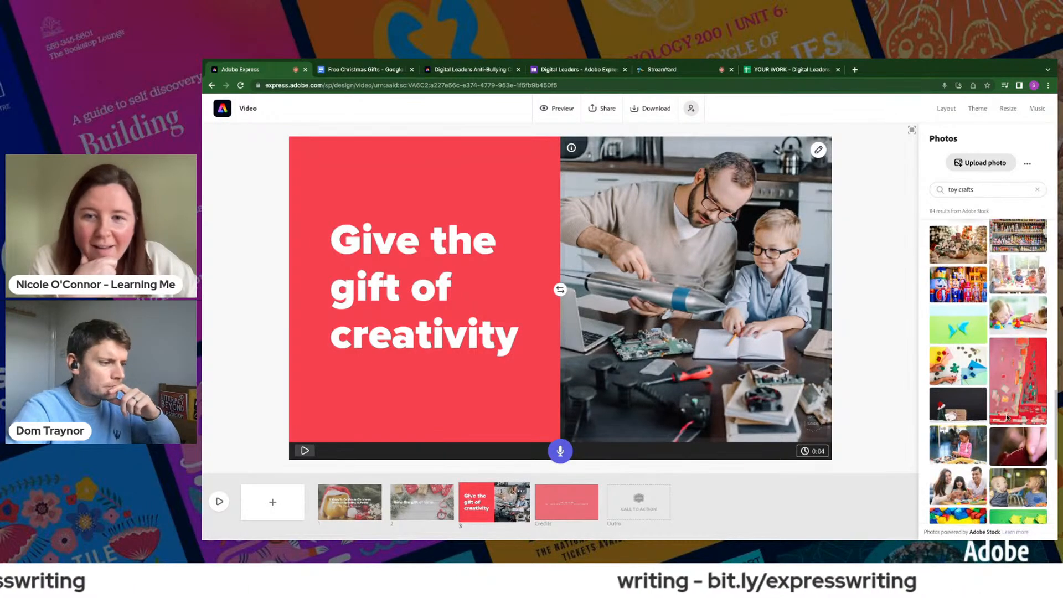
pyautogui.scroll(-10, 1007, 417)
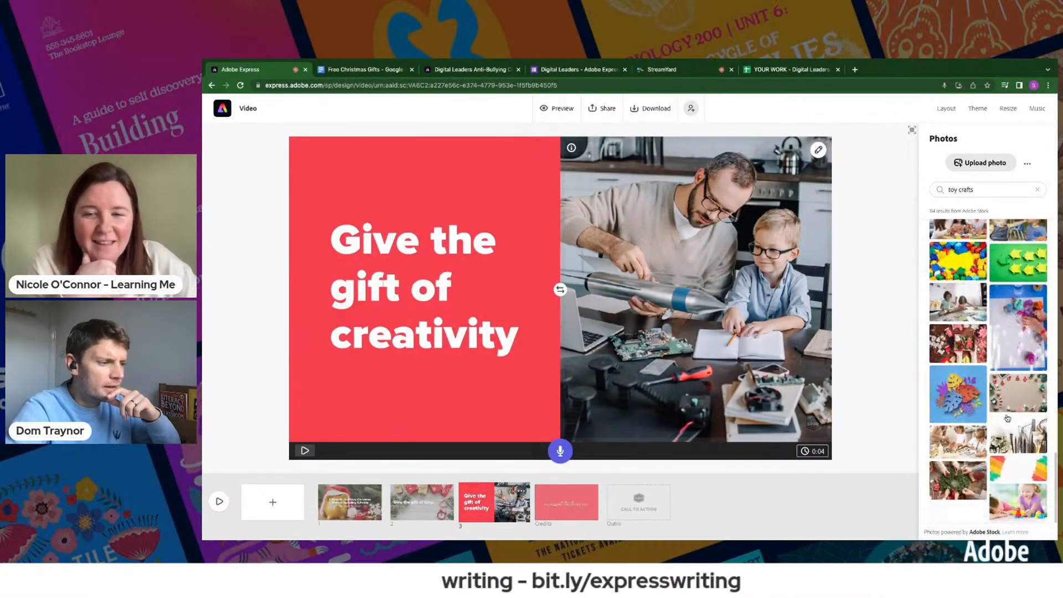
pyautogui.scroll(-2, 1006, 417)
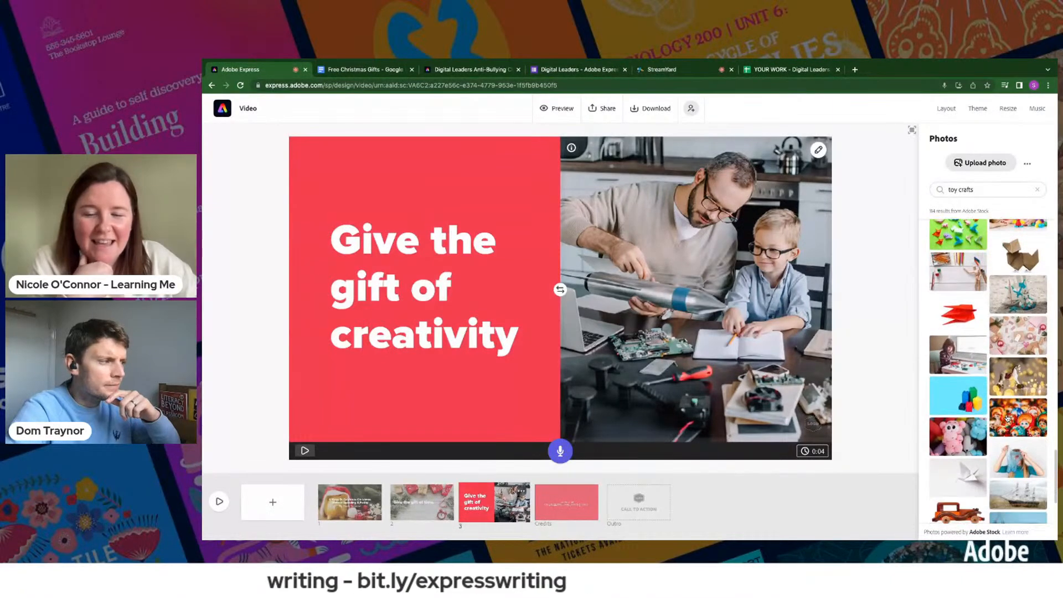
pyautogui.scroll(-3, 1007, 417)
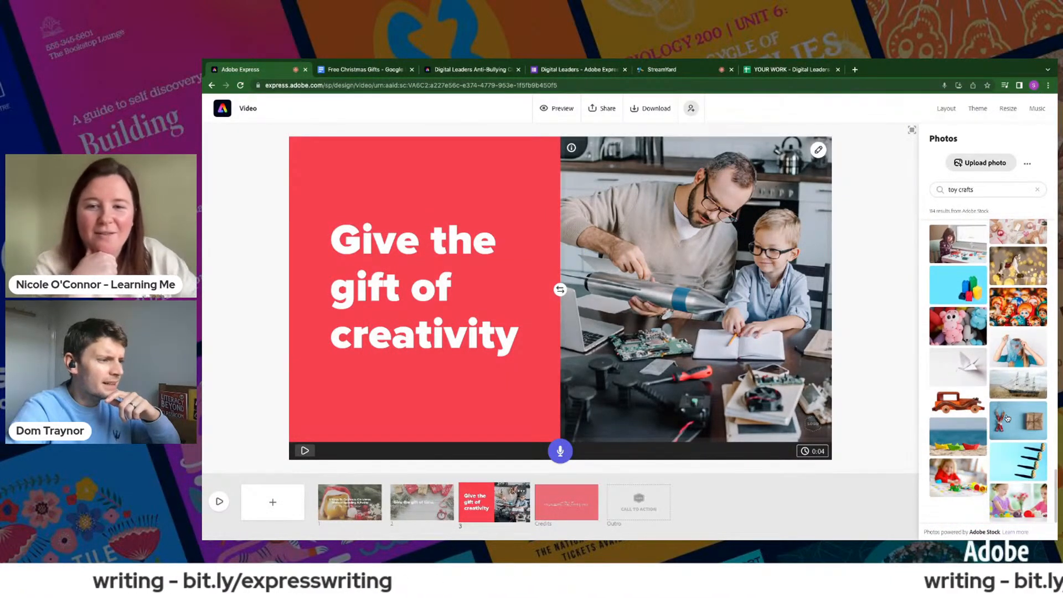
pyautogui.scroll(5, 998, 386)
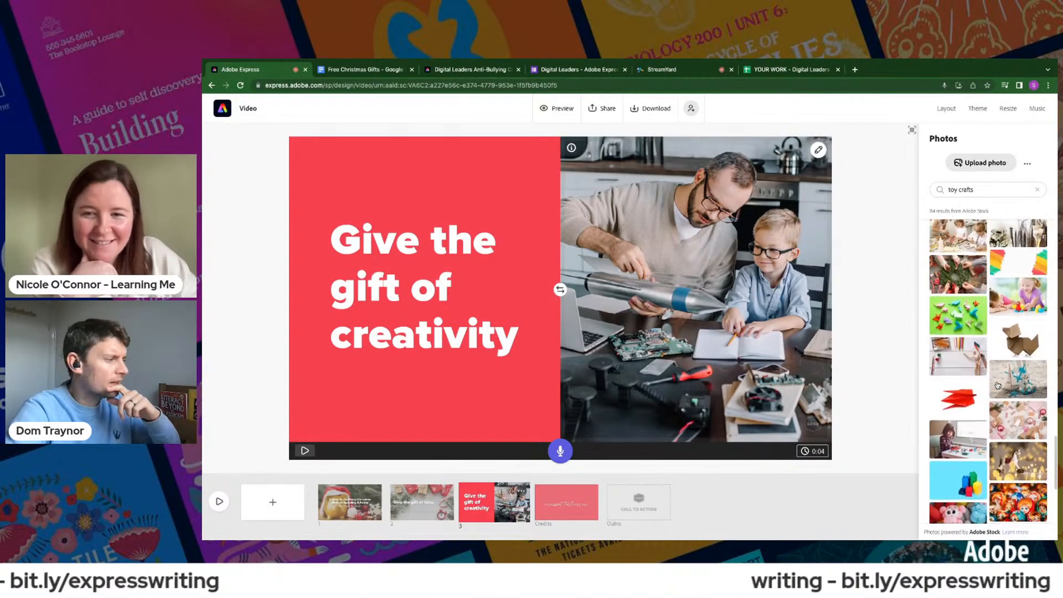
pyautogui.scroll(3, 998, 386)
pyautogui.scroll(-10, 997, 386)
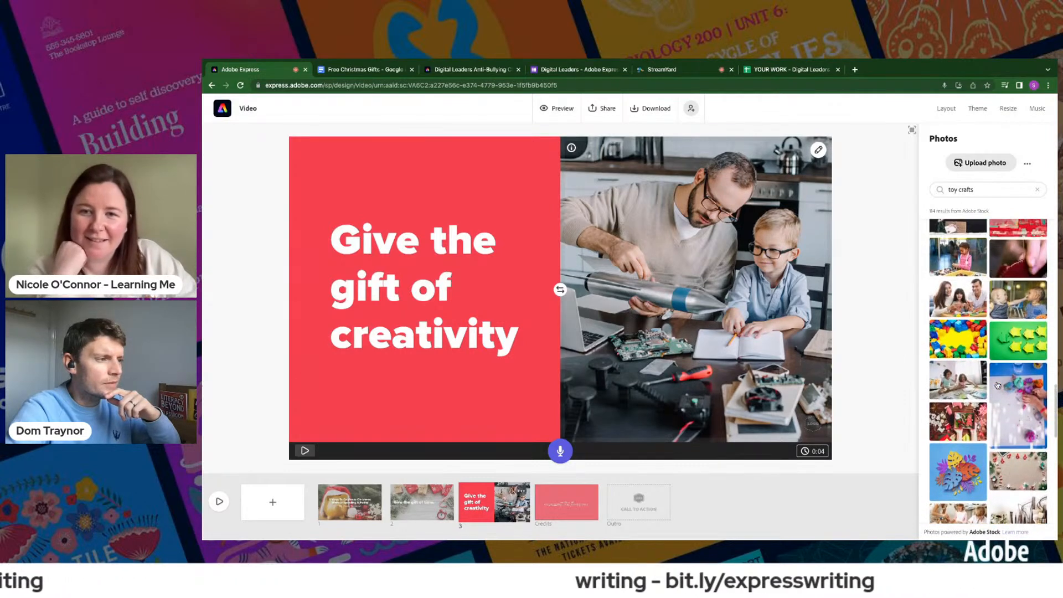
pyautogui.scroll(1, 998, 386)
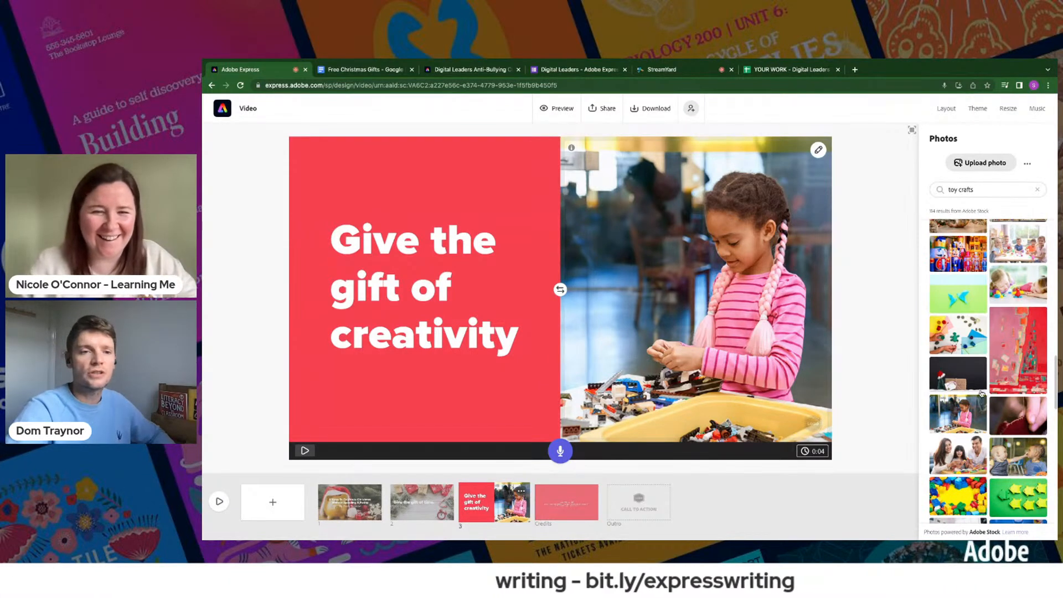
pyautogui.click(818, 166)
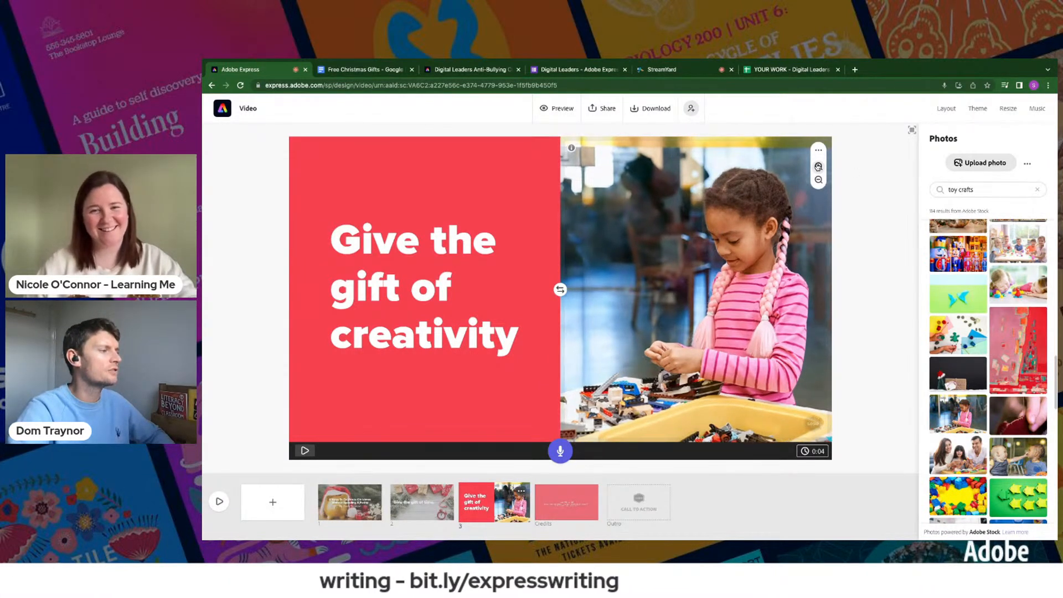
pyautogui.moveTo(726, 300); pyautogui.dragTo(735, 262)
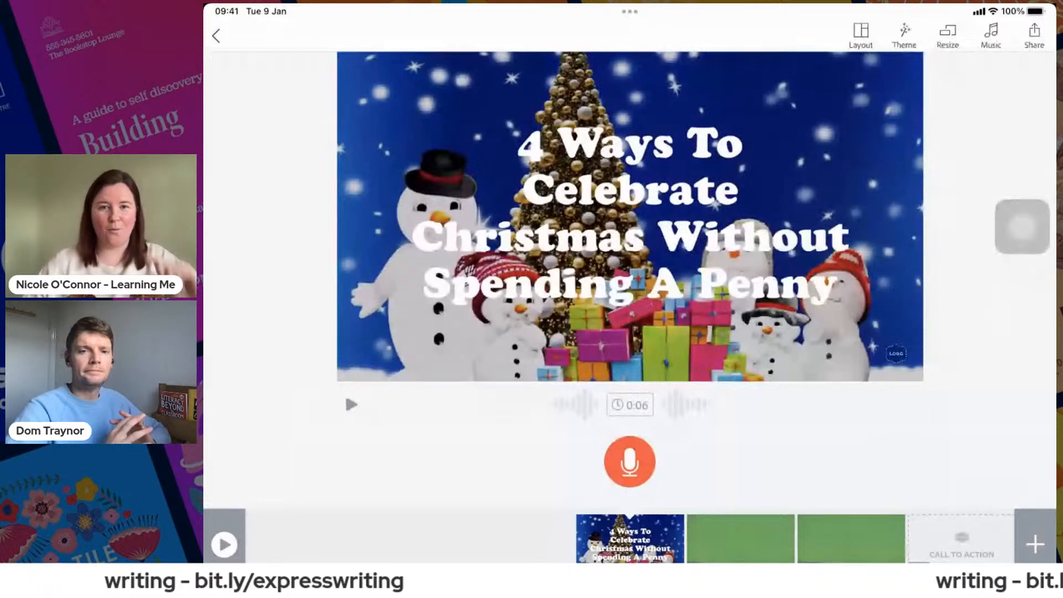
# - In Spark Video on the iPad, add a slide after the title slide and give it the Split Screen layout
pyautogui.moveTo(1022, 226); pyautogui.dragTo(870, 82)
pyautogui.click(1035, 544)
pyautogui.click(861, 36)
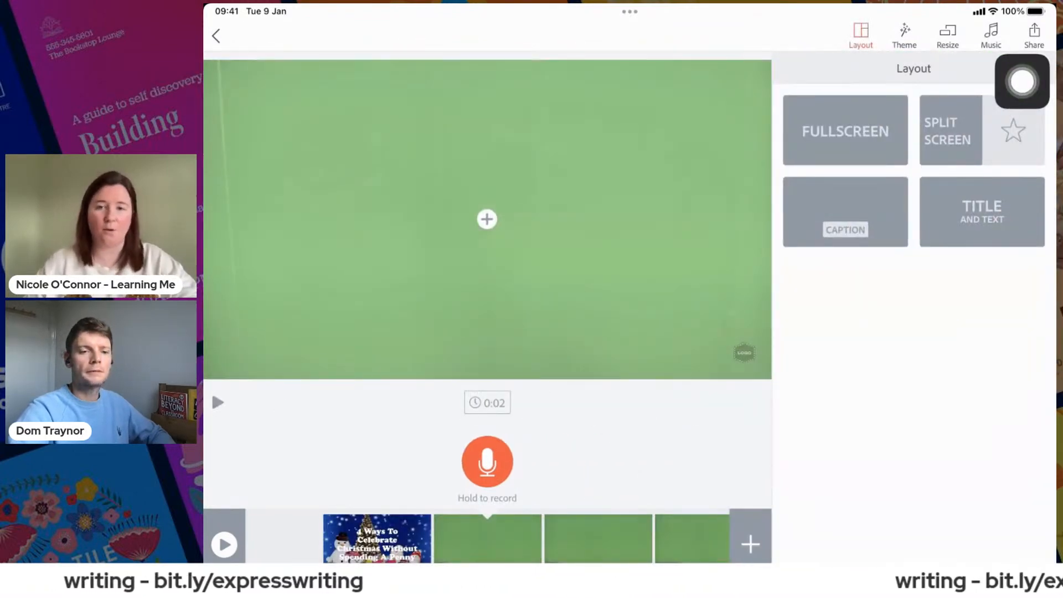
pyautogui.moveTo(1022, 81); pyautogui.dragTo(1002, 290)
pyautogui.click(981, 131)
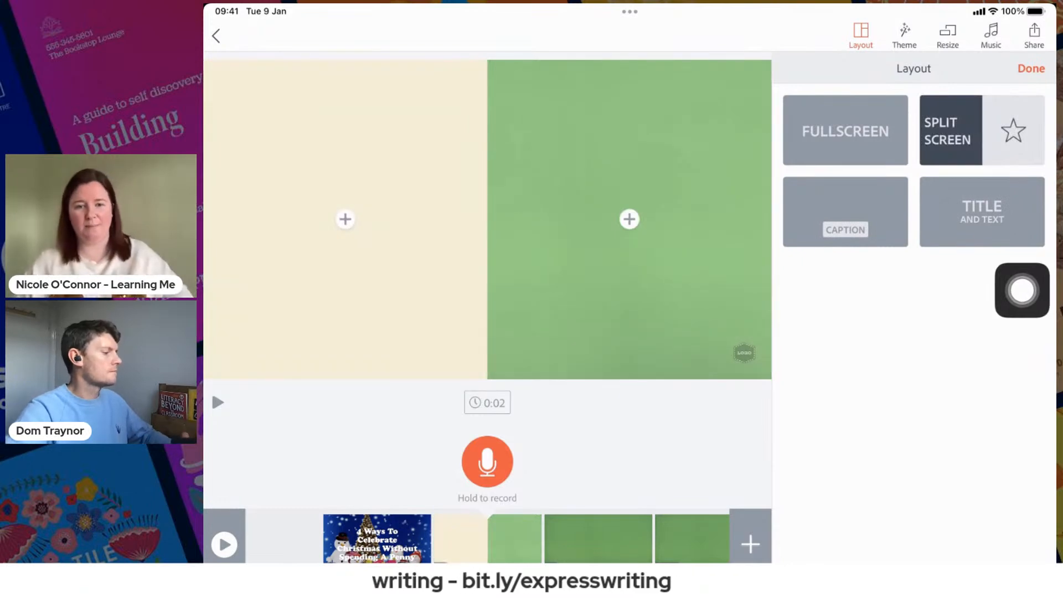
pyautogui.click(1031, 68)
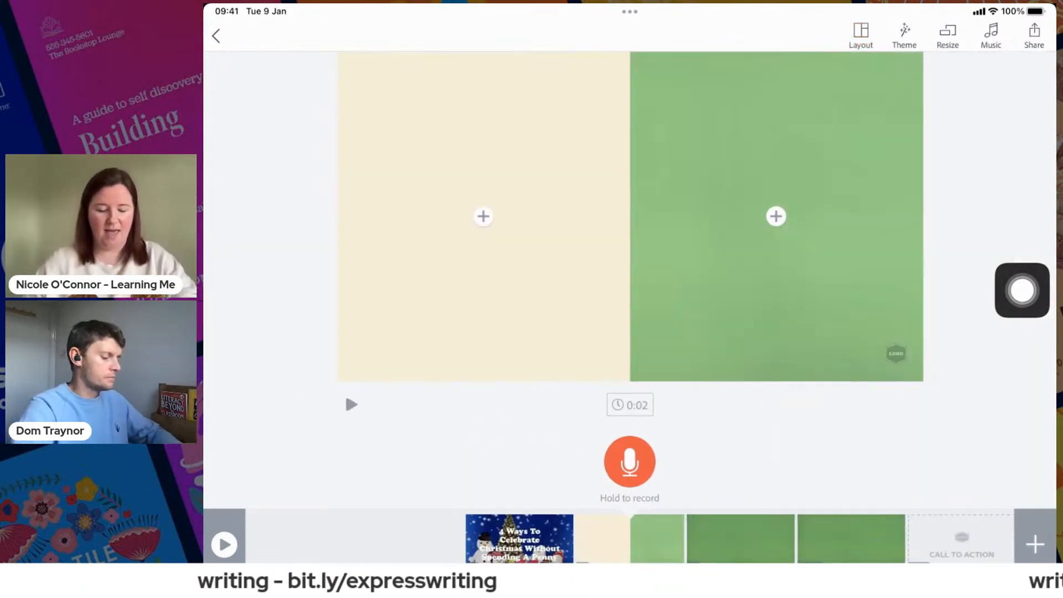
pyautogui.moveTo(629, 562); pyautogui.dragTo(635, 537)
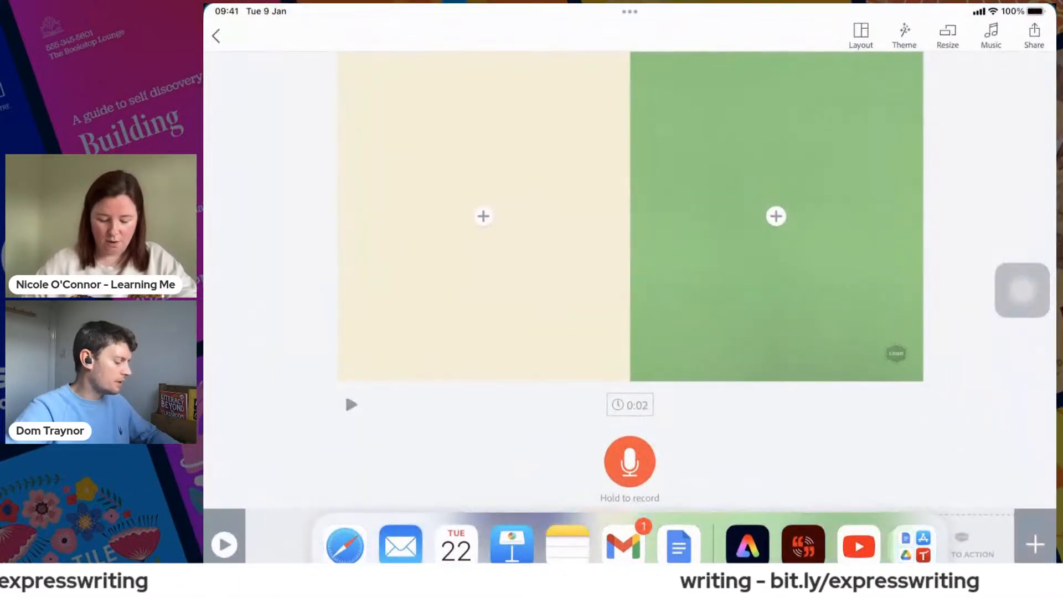
pyautogui.click(679, 545)
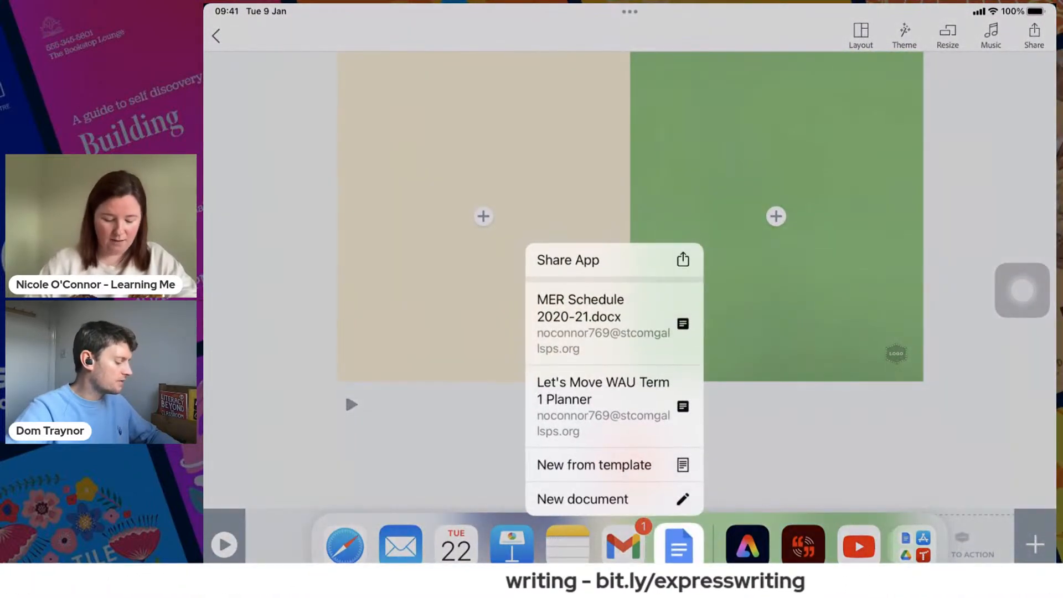
pyautogui.click(432, 454)
pyautogui.click(345, 546)
pyautogui.moveTo(345, 545); pyautogui.dragTo(902, 249)
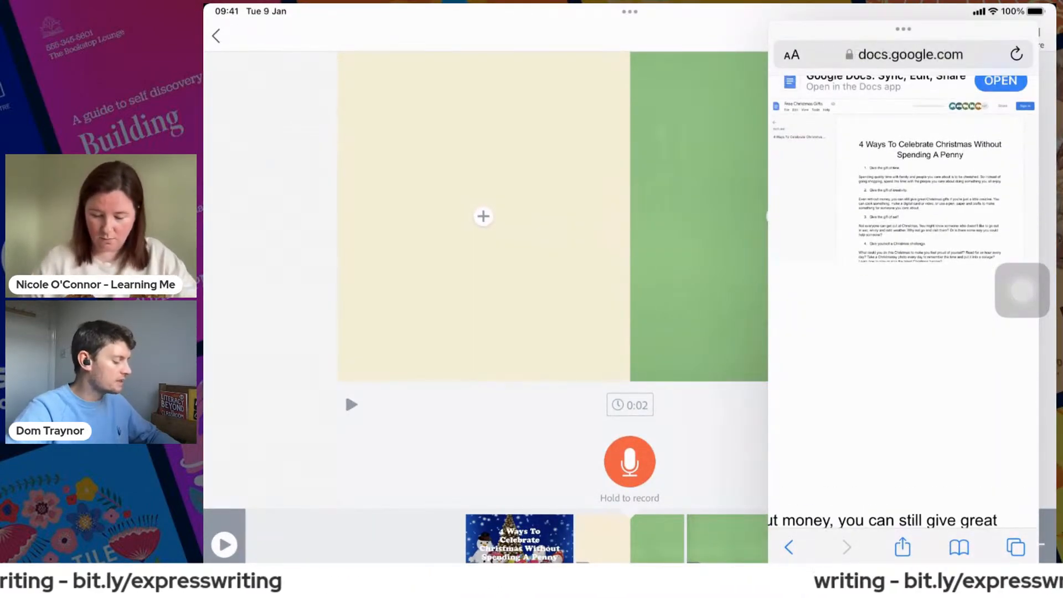
pyautogui.moveTo(903, 561); pyautogui.dragTo(908, 465)
pyautogui.moveTo(908, 360); pyautogui.dragTo(908, 111)
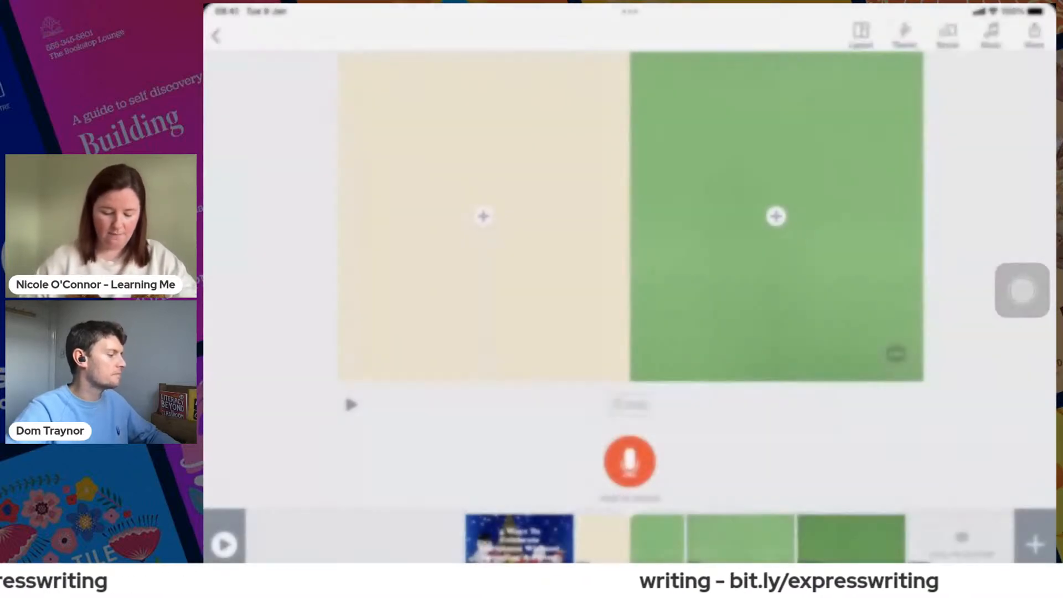
# - Switch to Safari and copy the "Give the gift of time." heading and its paragraph from the Free Christmas Gifts document
pyautogui.moveTo(629, 561); pyautogui.dragTo(629, 332)
pyautogui.click(354, 399)
pyautogui.click(347, 544)
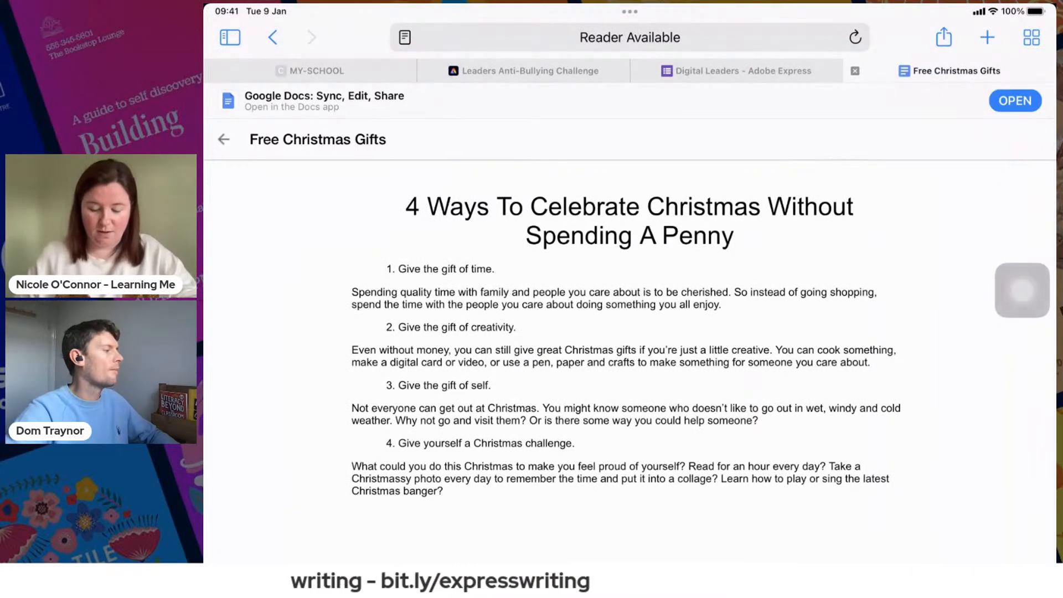
pyautogui.moveTo(1022, 291); pyautogui.dragTo(1007, 248)
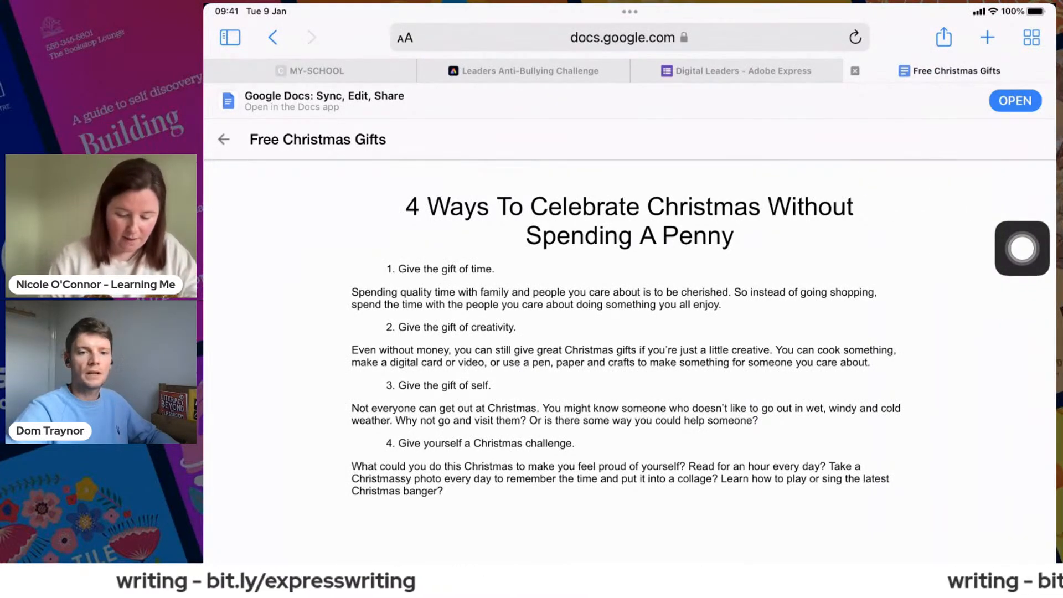
pyautogui.doubleClick(409, 269)
pyautogui.moveTo(420, 279); pyautogui.dragTo(720, 314)
pyautogui.hotkey('ctrl', 'c')
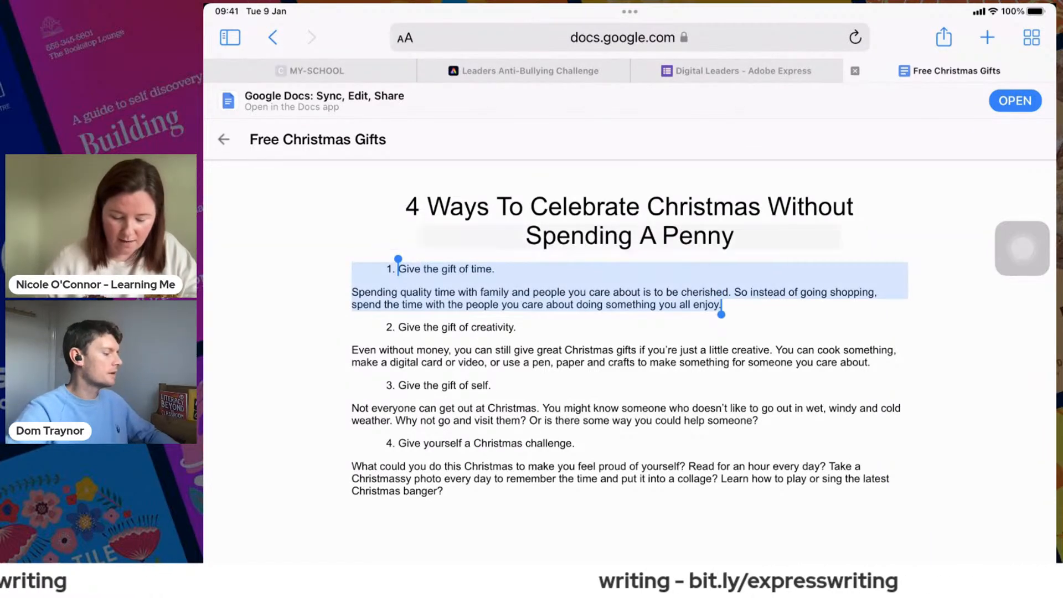
pyautogui.click(443, 237)
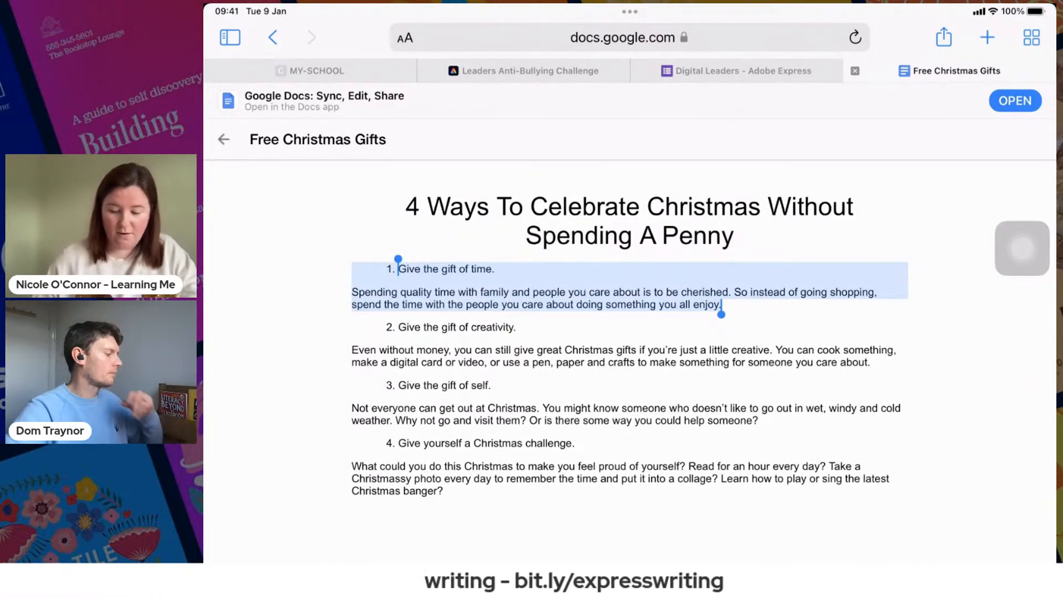
# - Return to Spark Video and paste the copied gift of time passage as text into the left half of slide 2
pyautogui.moveTo(630, 560); pyautogui.dragTo(698, 476)
pyautogui.click(865, 387)
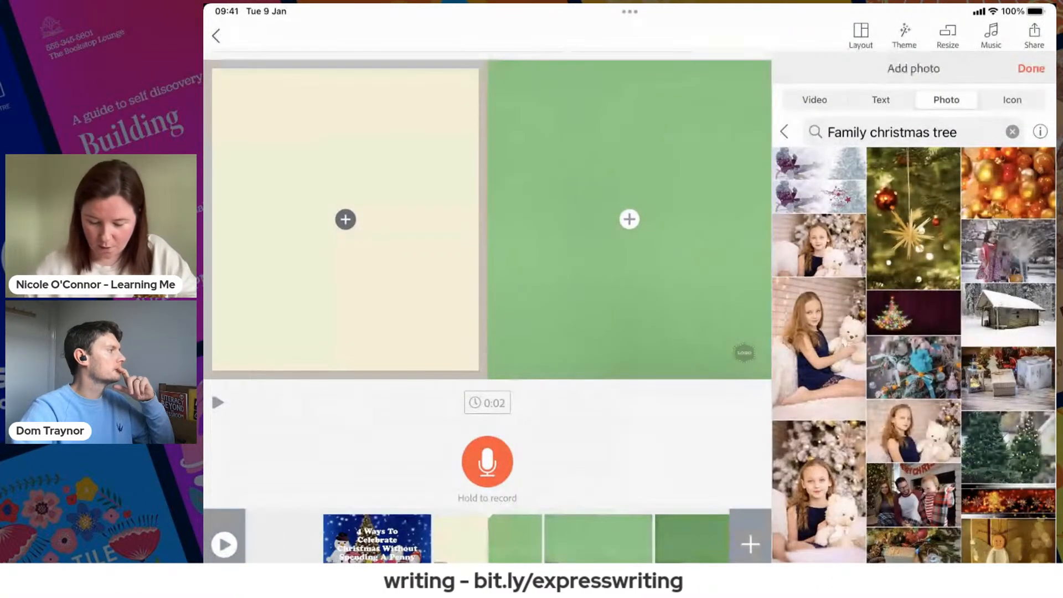
pyautogui.click(881, 100)
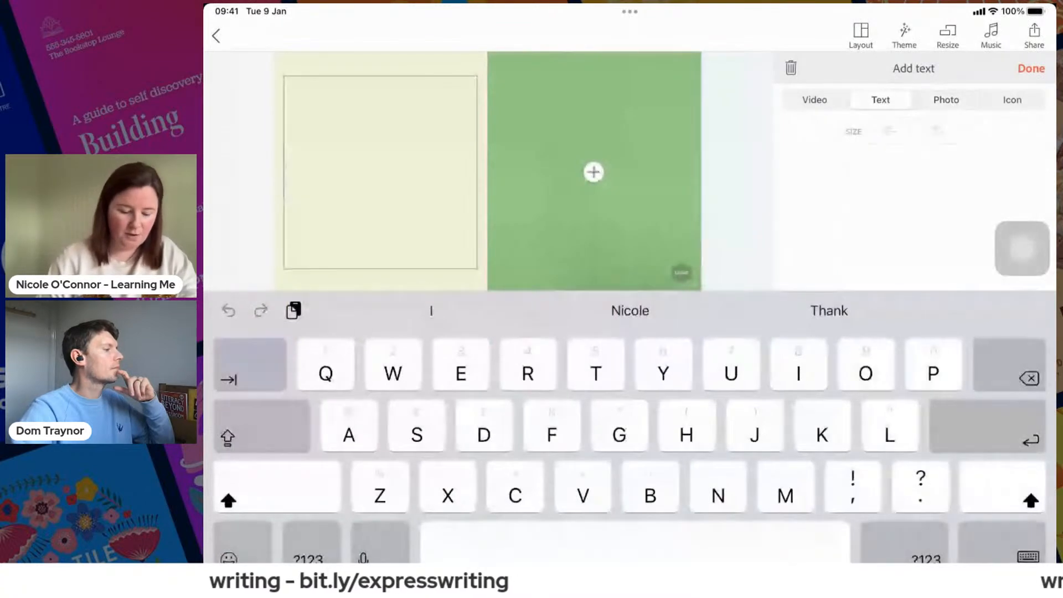
pyautogui.click(380, 172)
pyautogui.click(238, 120)
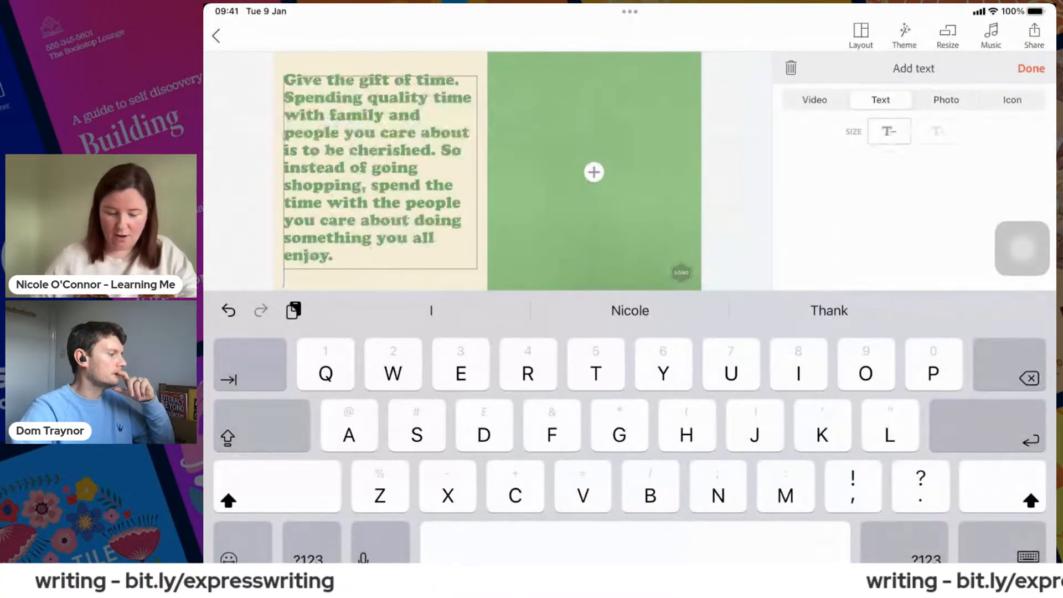
pyautogui.click(1027, 555)
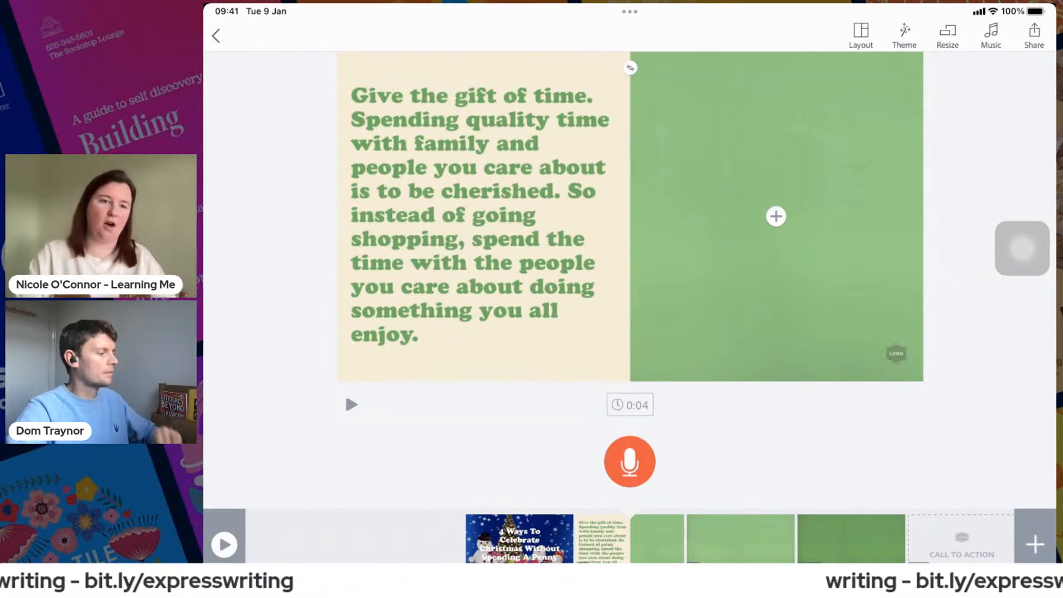
# - Record the narration of slide 2's full passage and cut its text down to "Give the gift of time."
pyautogui.moveTo(1022, 248); pyautogui.dragTo(1023, 413)
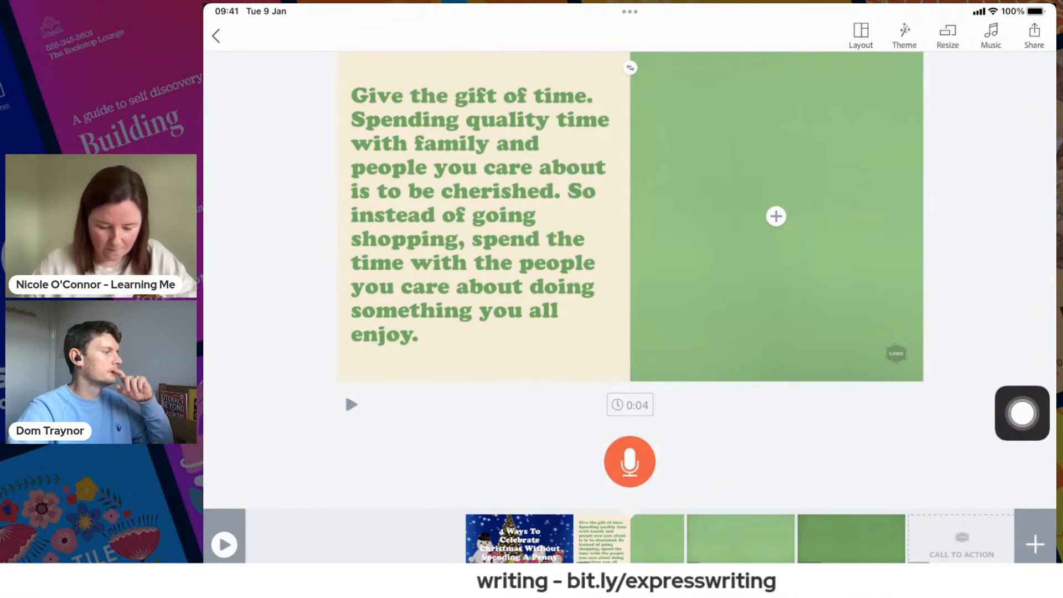
pyautogui.click(629, 461)
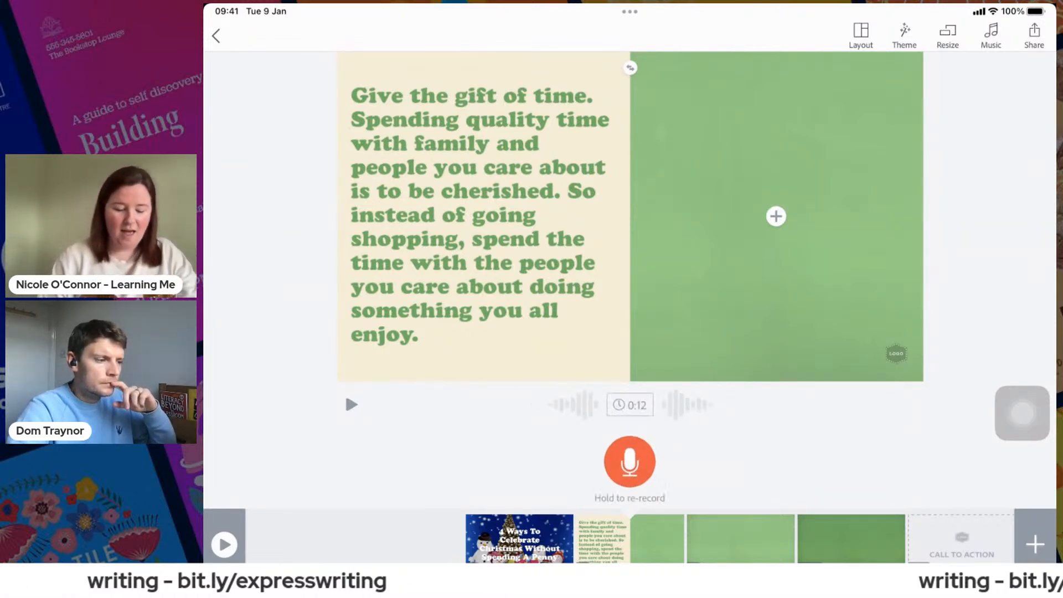
pyautogui.click(479, 216)
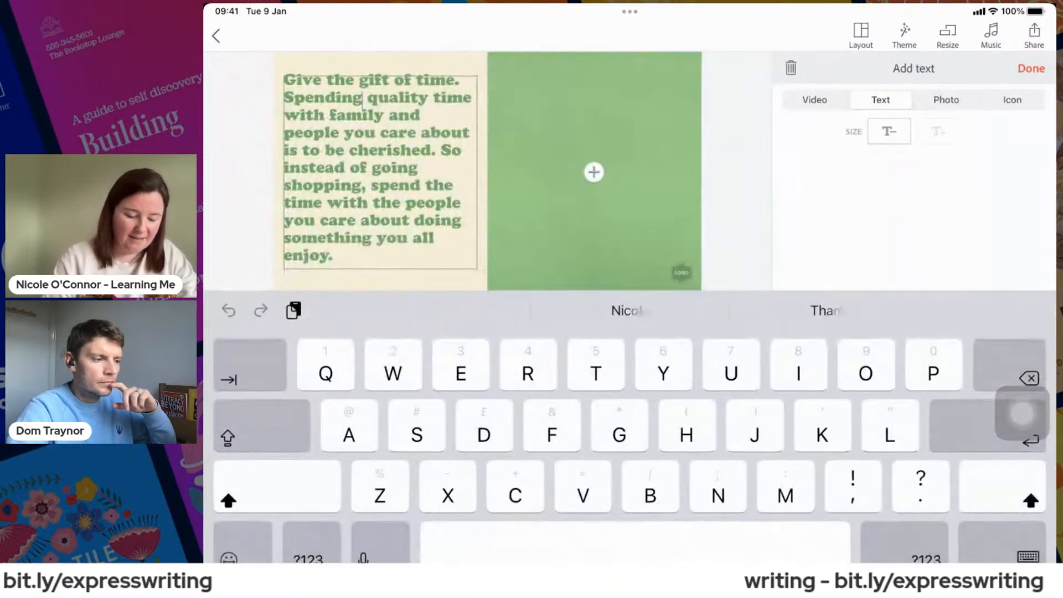
pyautogui.doubleClick(327, 99)
pyautogui.moveTo(363, 111); pyautogui.dragTo(476, 268)
pyautogui.press('BackSpace')
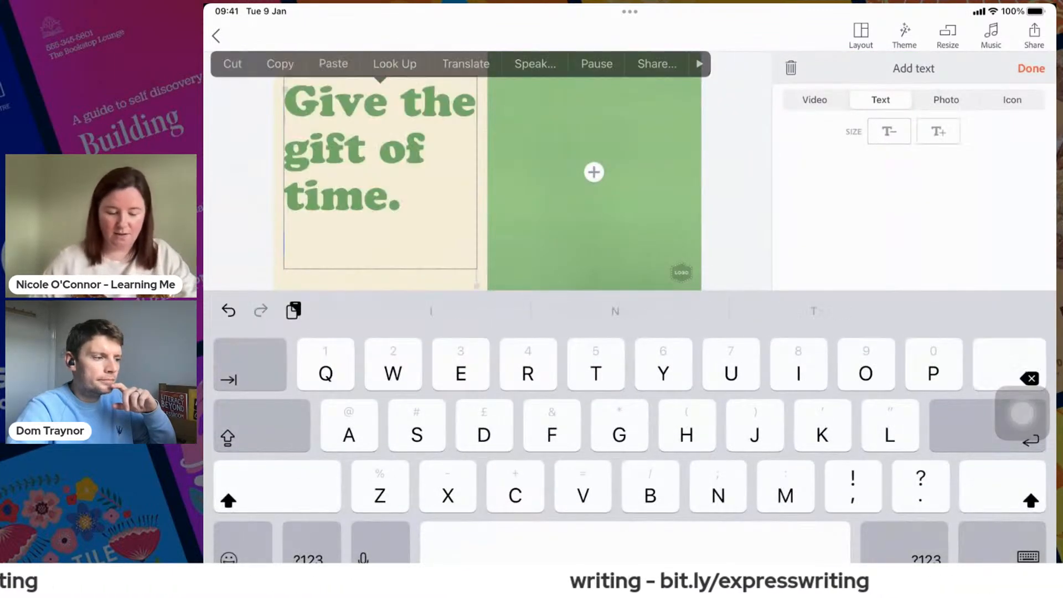
pyautogui.click(1031, 68)
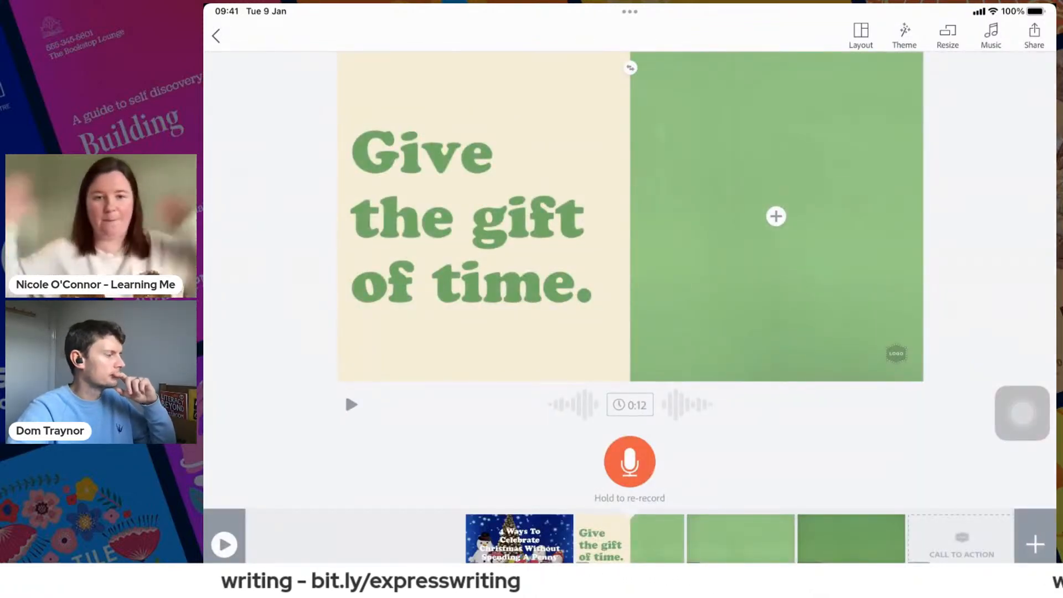
# - Search the photos for "Christmas clock" to fill the empty right half of slide 2
pyautogui.moveTo(1022, 413); pyautogui.dragTo(774, 252)
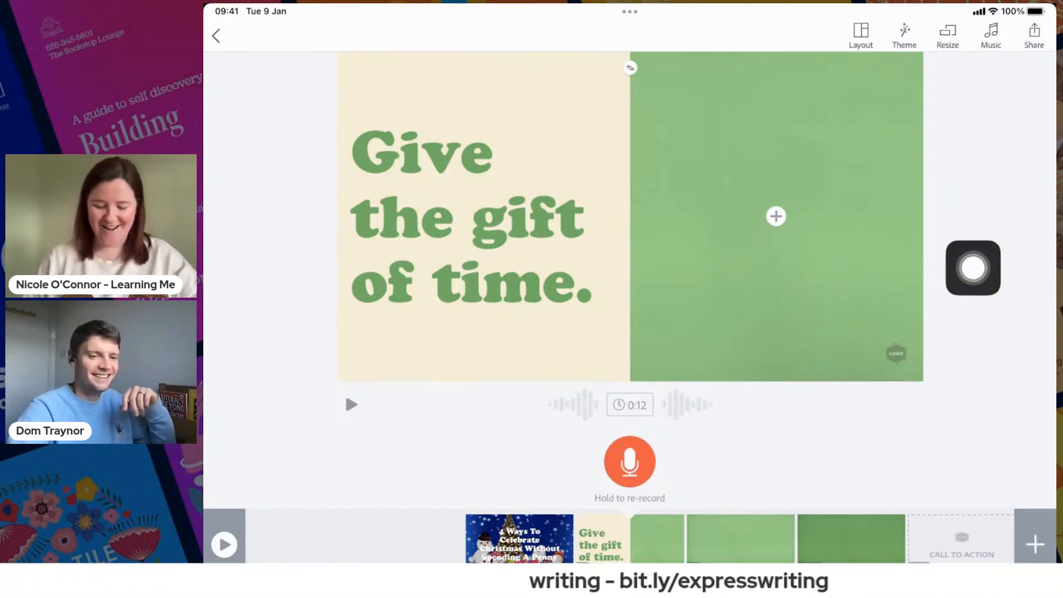
pyautogui.click(776, 216)
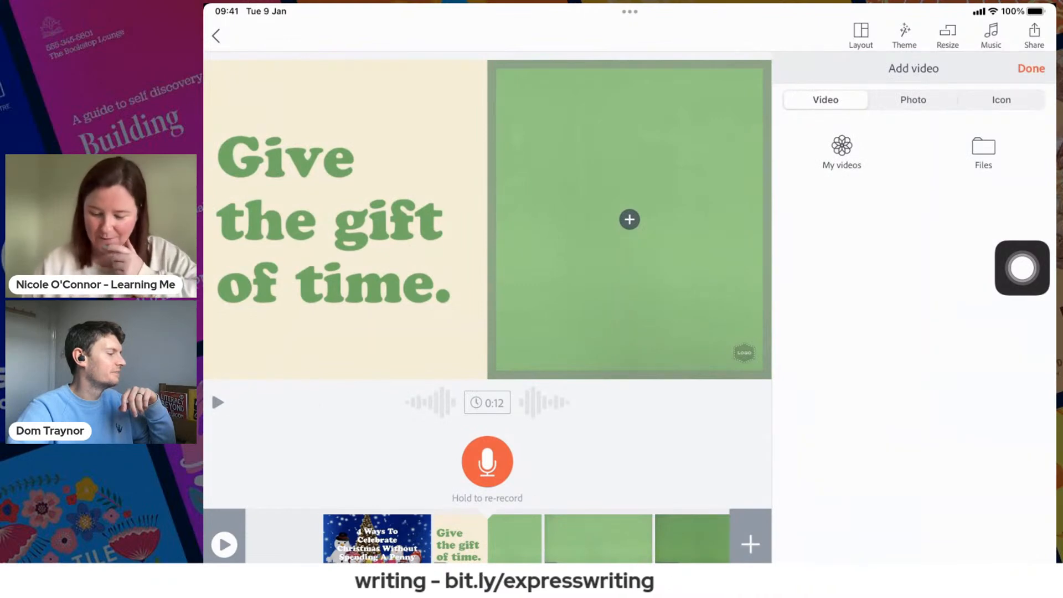
pyautogui.click(913, 100)
pyautogui.click(913, 131)
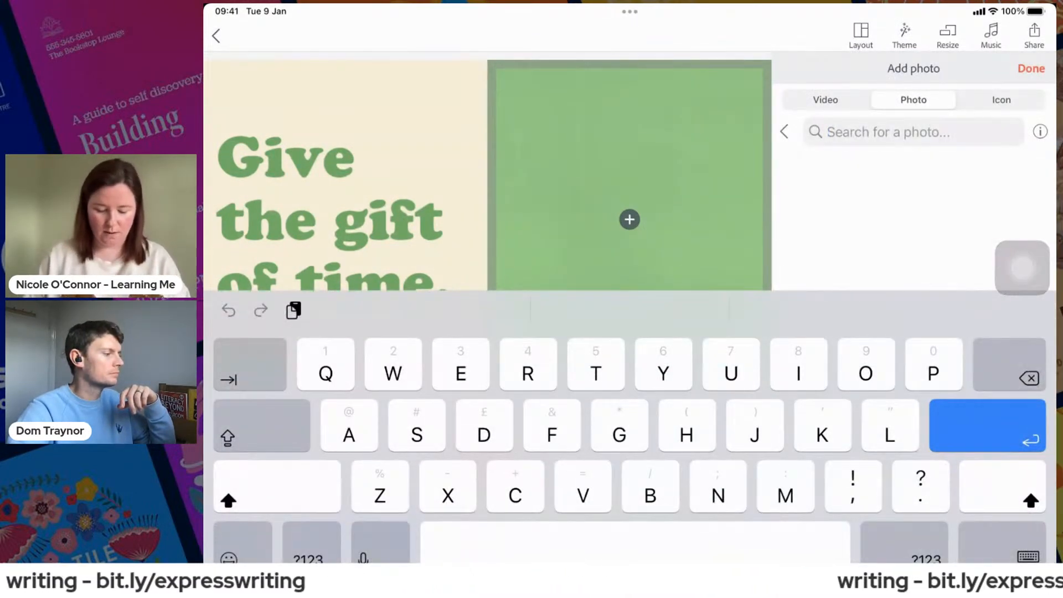
pyautogui.write('Tim')
pyautogui.press('BackSpace')
pyautogui.press('BackSpace')
pyautogui.press('BackSpace')
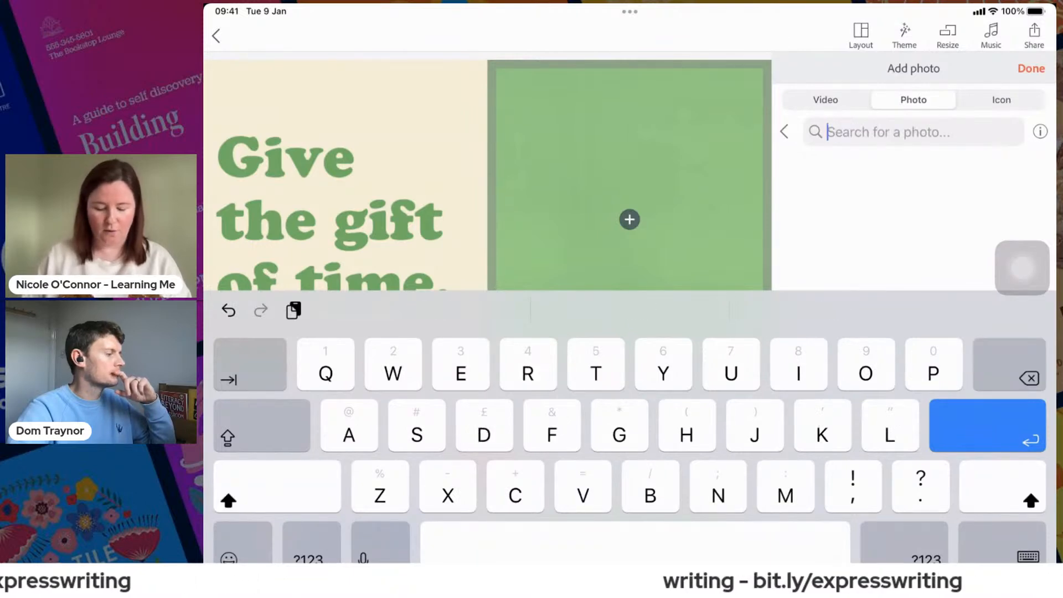
pyautogui.write('Christmas clock')
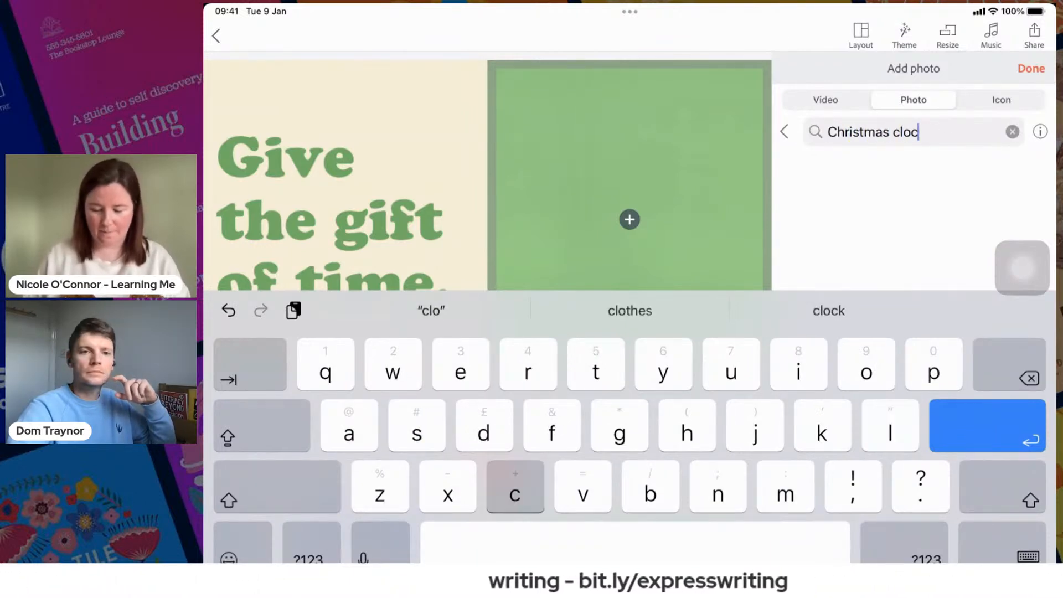
pyautogui.press('Return')
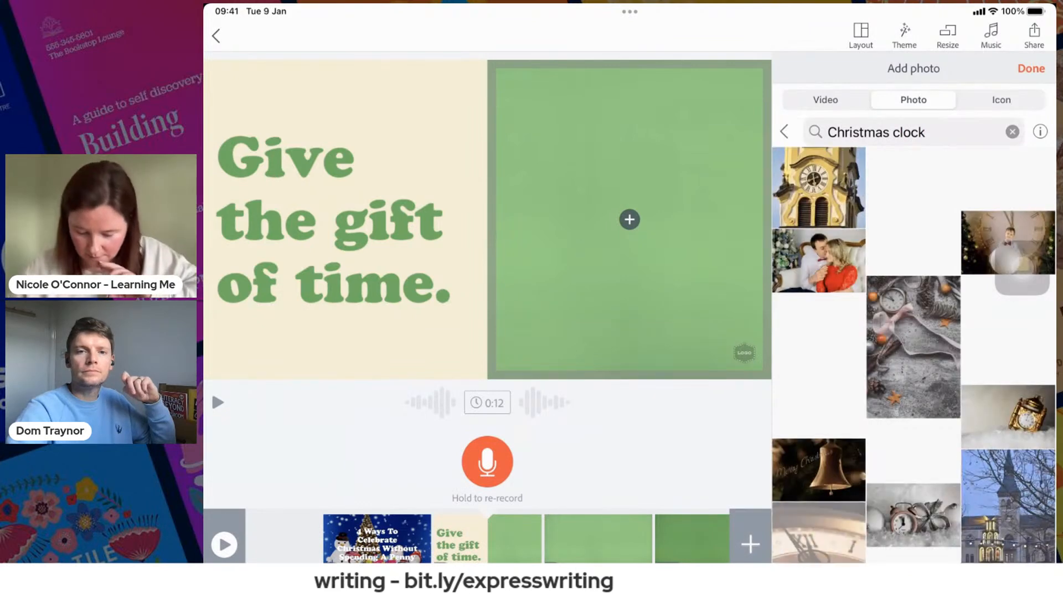
# - Place the photo of the alarm clock with a silver-ribboned gift in slide 2's empty half and swap the slide's two halves
pyautogui.scroll(-3, 913, 355)
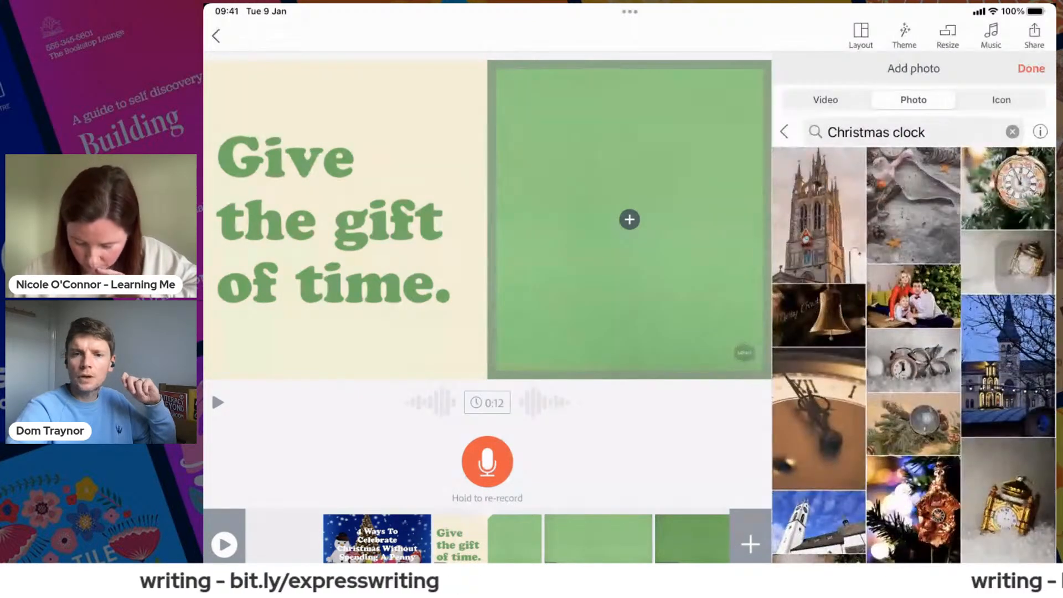
pyautogui.click(913, 285)
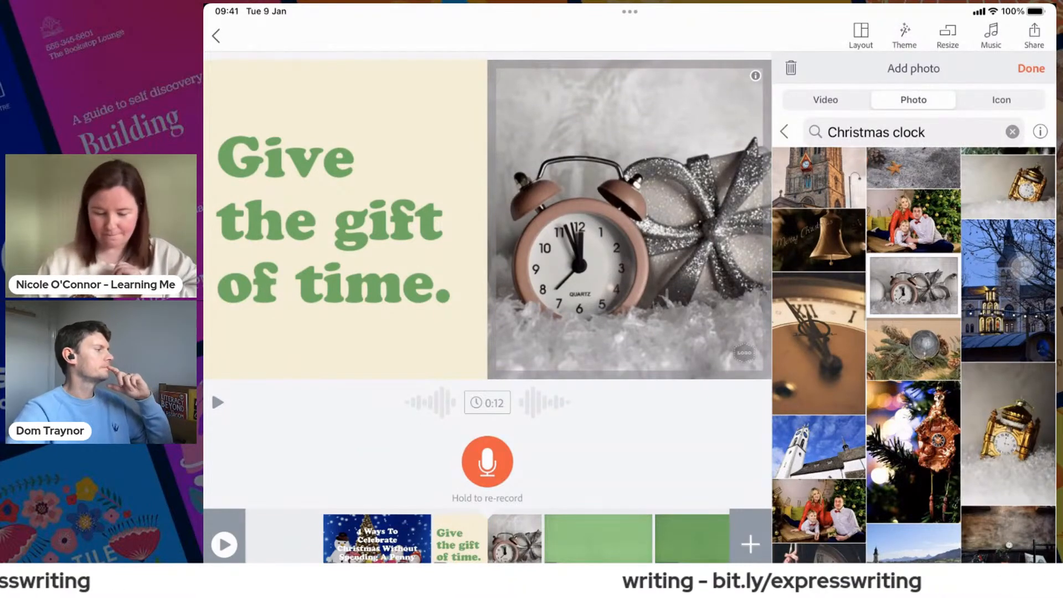
pyautogui.click(1032, 68)
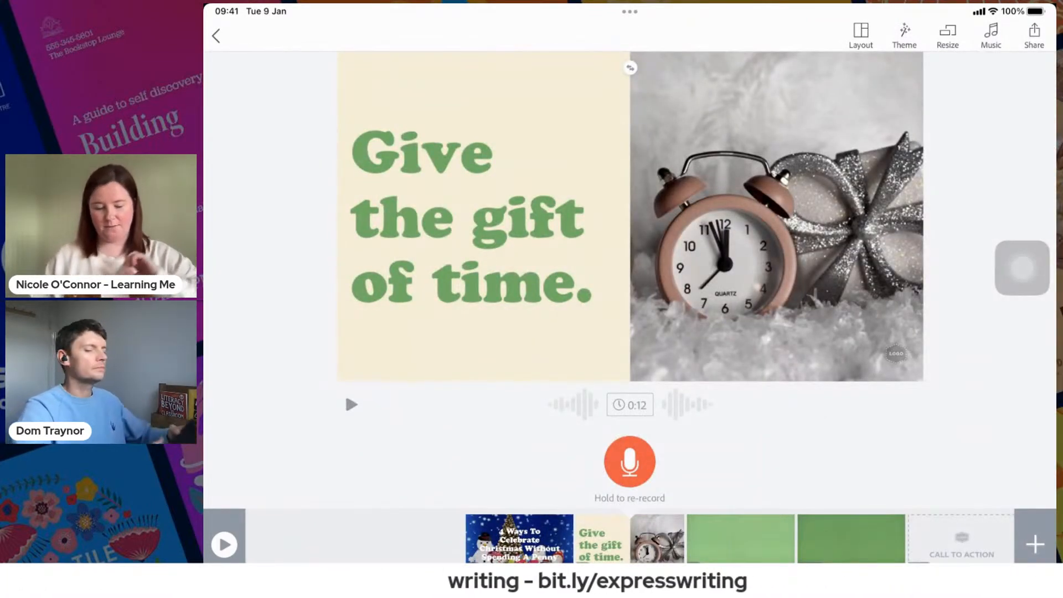
pyautogui.moveTo(1022, 268); pyautogui.dragTo(1020, 306)
pyautogui.click(630, 68)
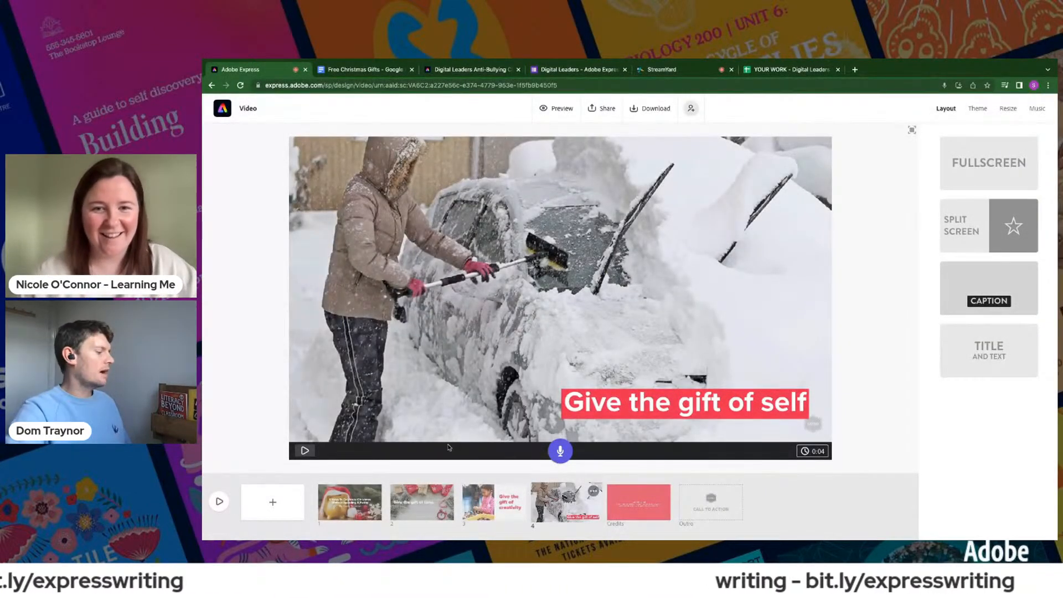
# - In Adobe Express, swap the photo and text halves of slide 3 and swap them back
pyautogui.click(478, 507)
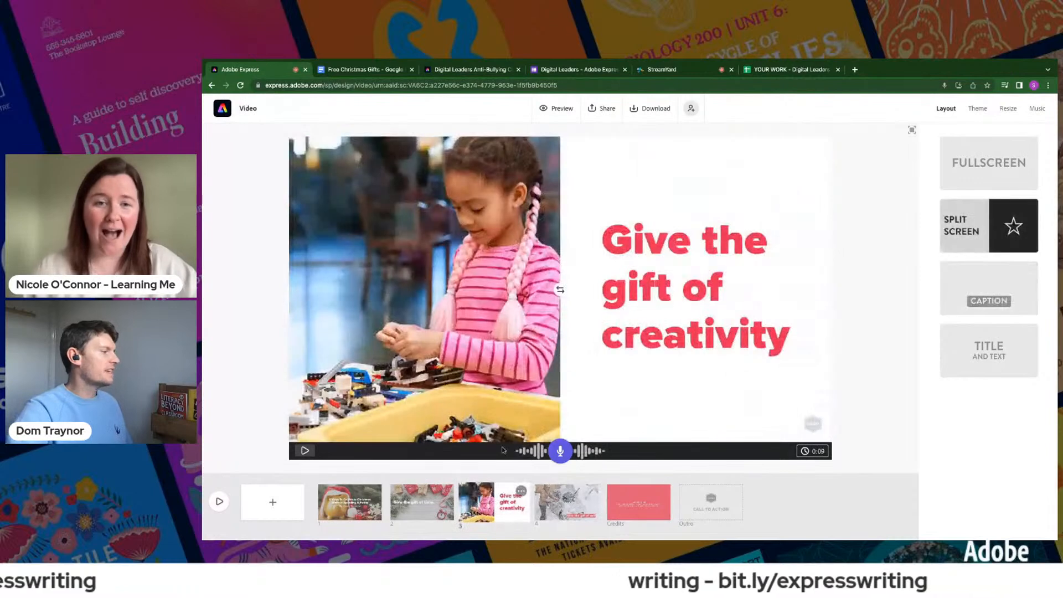
pyautogui.click(560, 290)
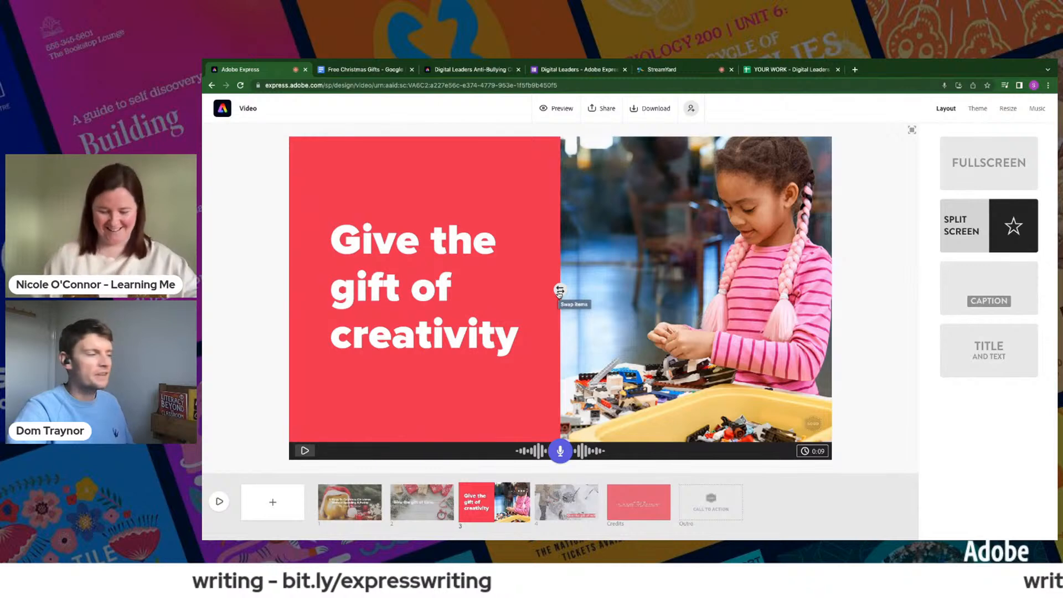
pyautogui.click(560, 291)
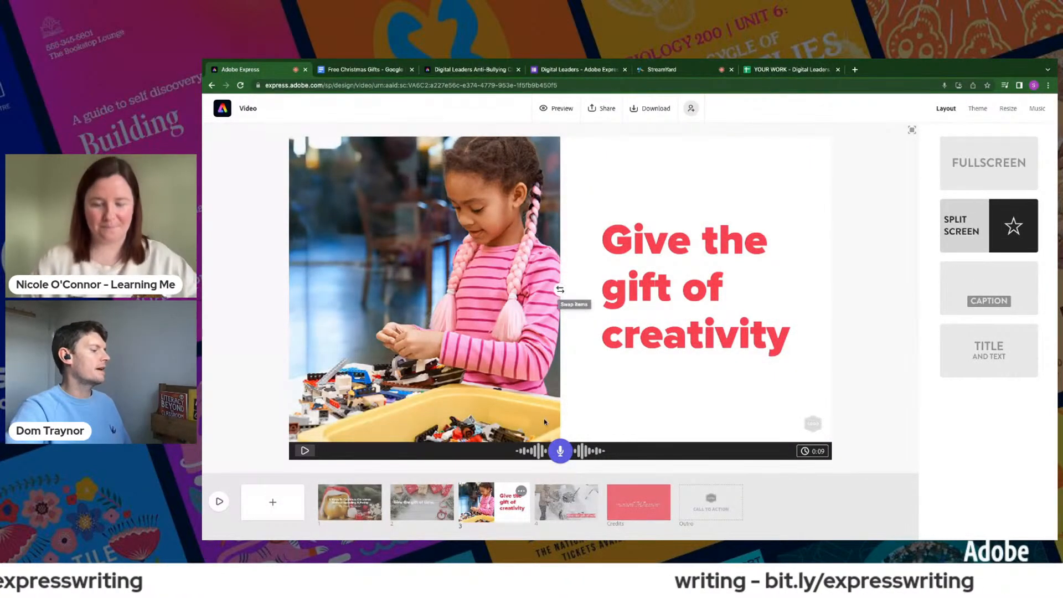
# - Publish the Adobe Express video from slide 4, keeping the filled-in title, and create its share link
pyautogui.click(565, 501)
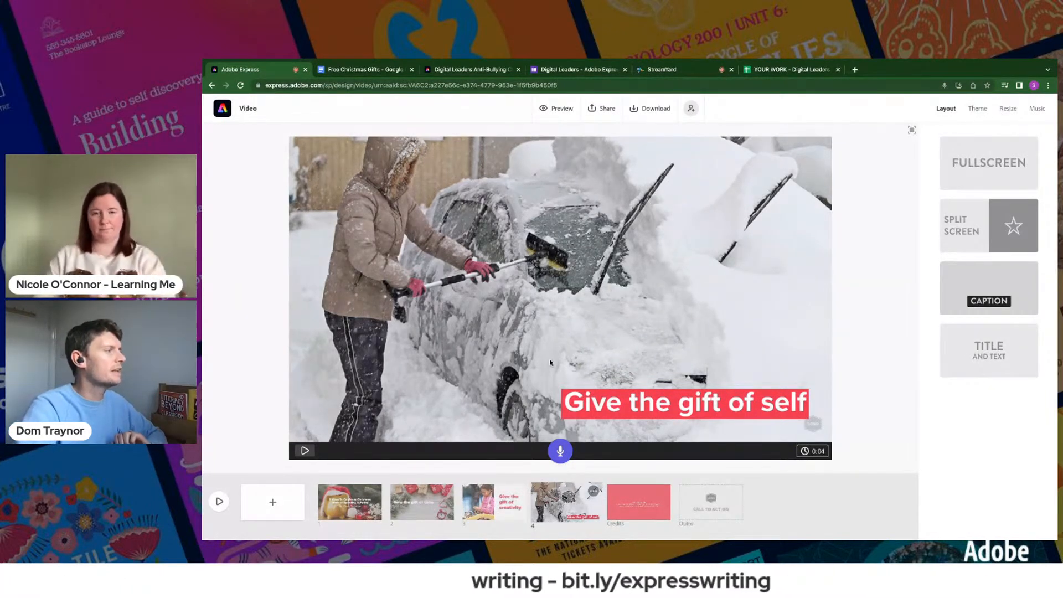
pyautogui.click(602, 109)
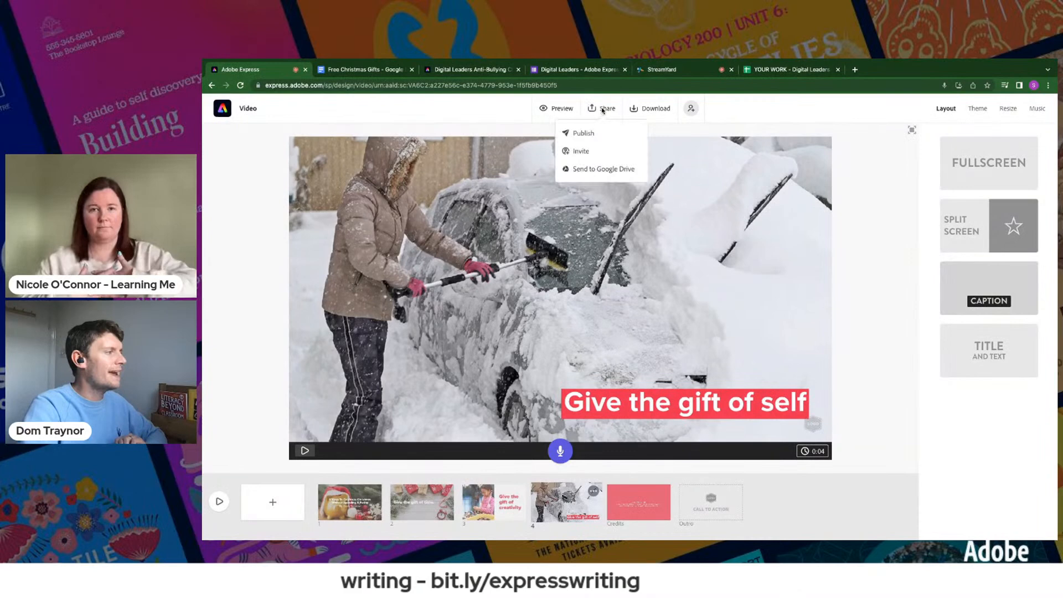
pyautogui.click(584, 133)
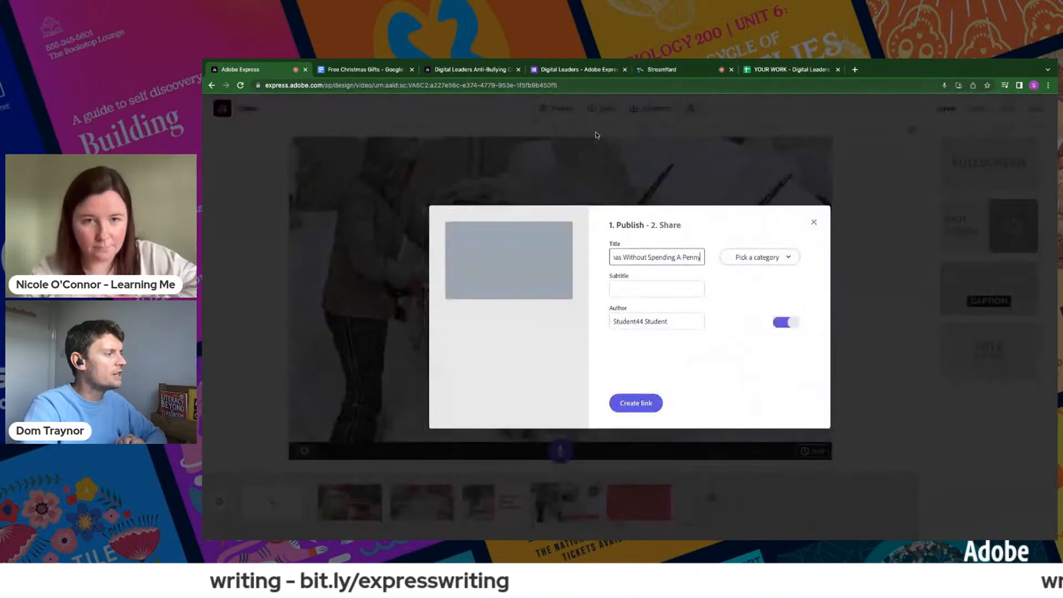
pyautogui.click(628, 405)
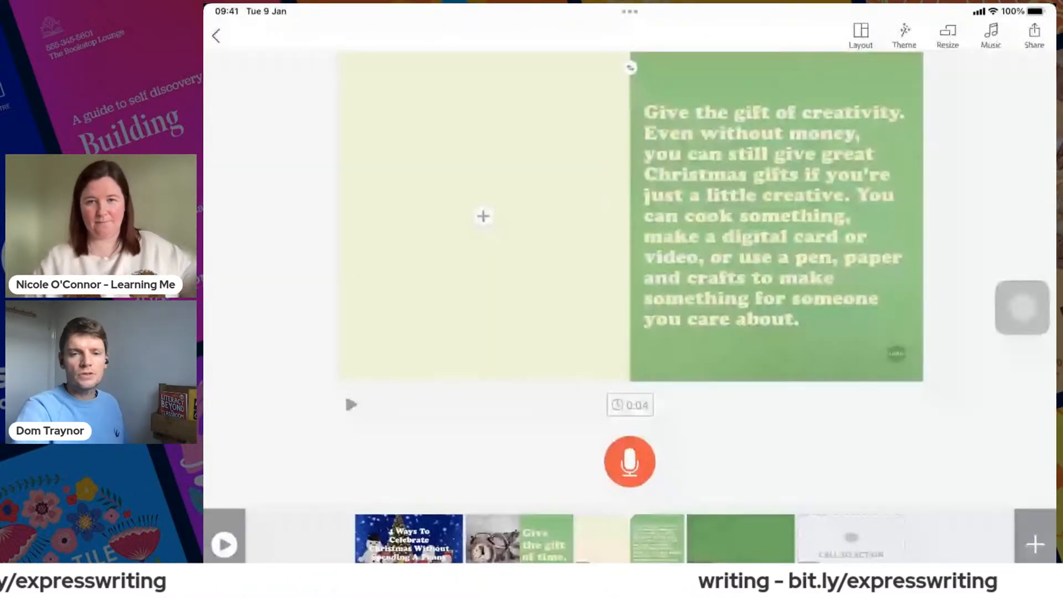
# - In Spark Video, copy the video's share link to the clipboard and dismiss the completed share dialog
pyautogui.moveTo(1022, 307); pyautogui.dragTo(919, 344)
pyautogui.click(1034, 35)
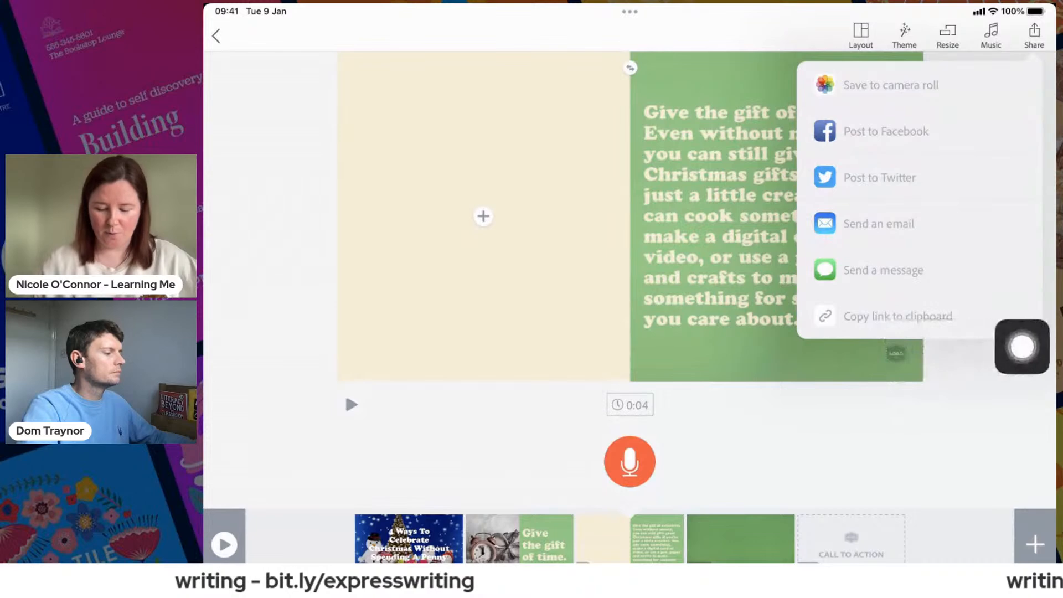
pyautogui.click(831, 432)
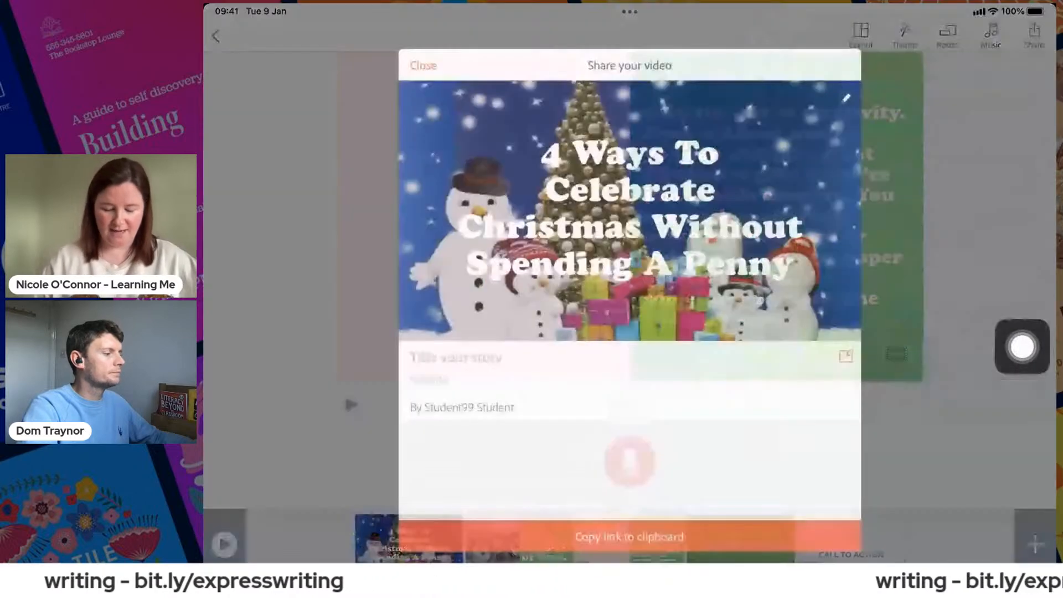
pyautogui.moveTo(1022, 346); pyautogui.dragTo(607, 554)
pyautogui.click(689, 545)
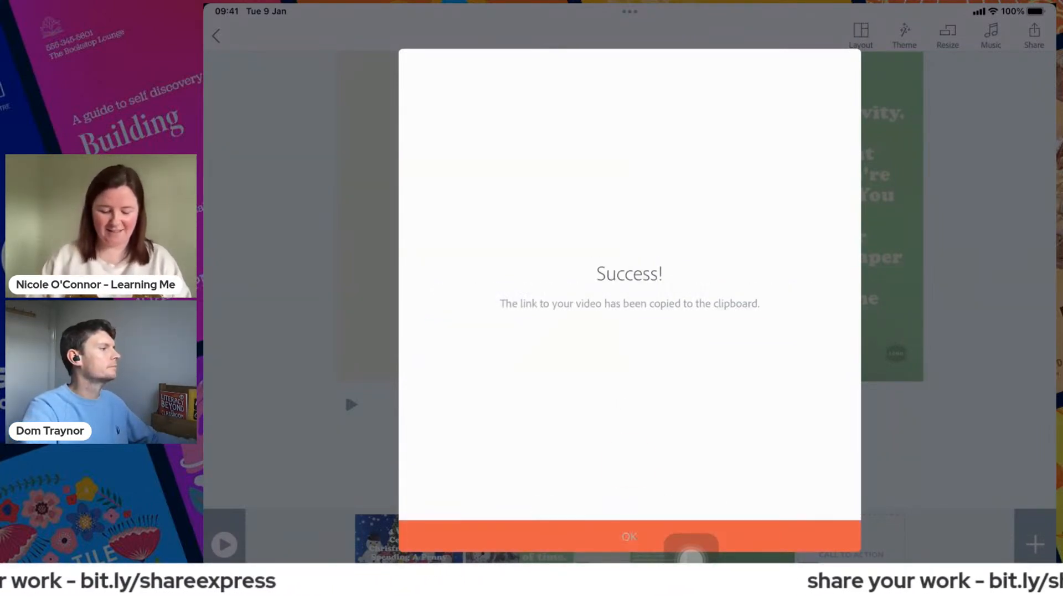
pyautogui.click(691, 545)
# - Switch to Safari's Digital Leaders - Adobe Express form and paste the copied video link into the "Link to your Adobe Express project" answer
pyautogui.moveTo(629, 560); pyautogui.dragTo(670, 443)
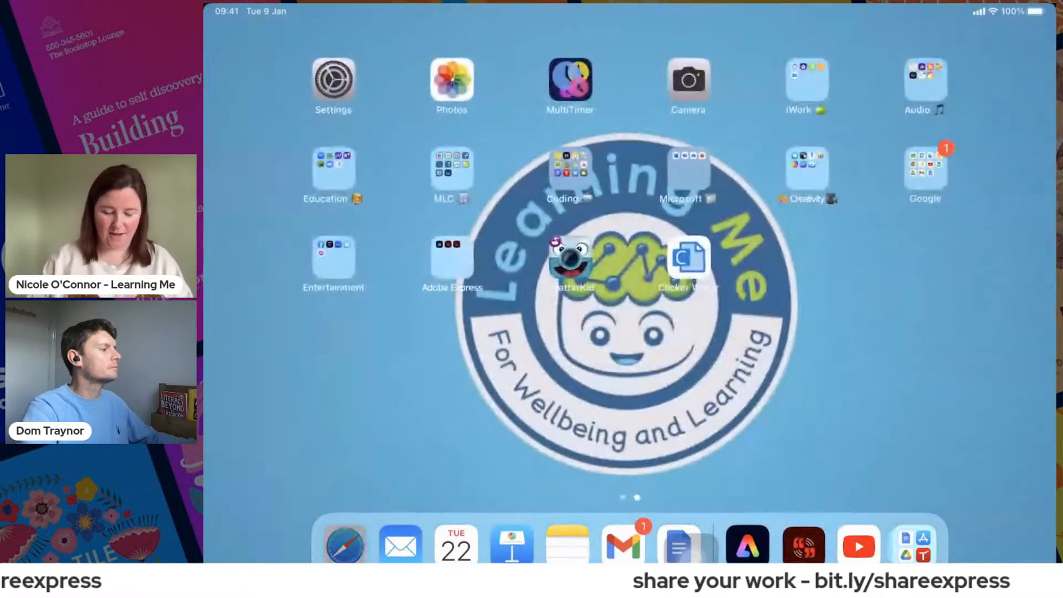
pyautogui.click(344, 544)
pyautogui.click(736, 71)
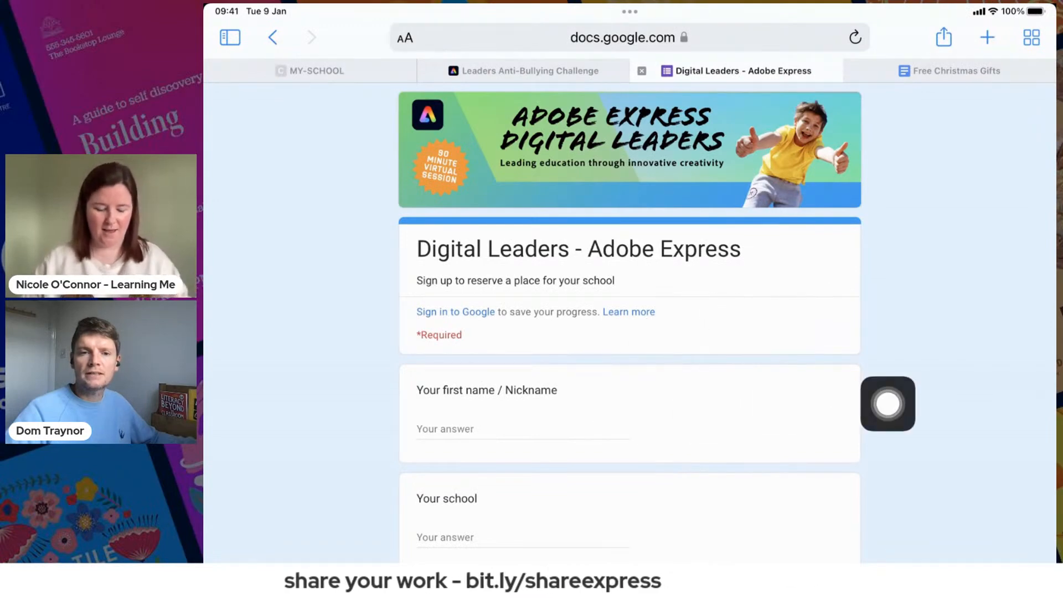
pyautogui.scroll(-4, 630, 360)
pyautogui.click(523, 446)
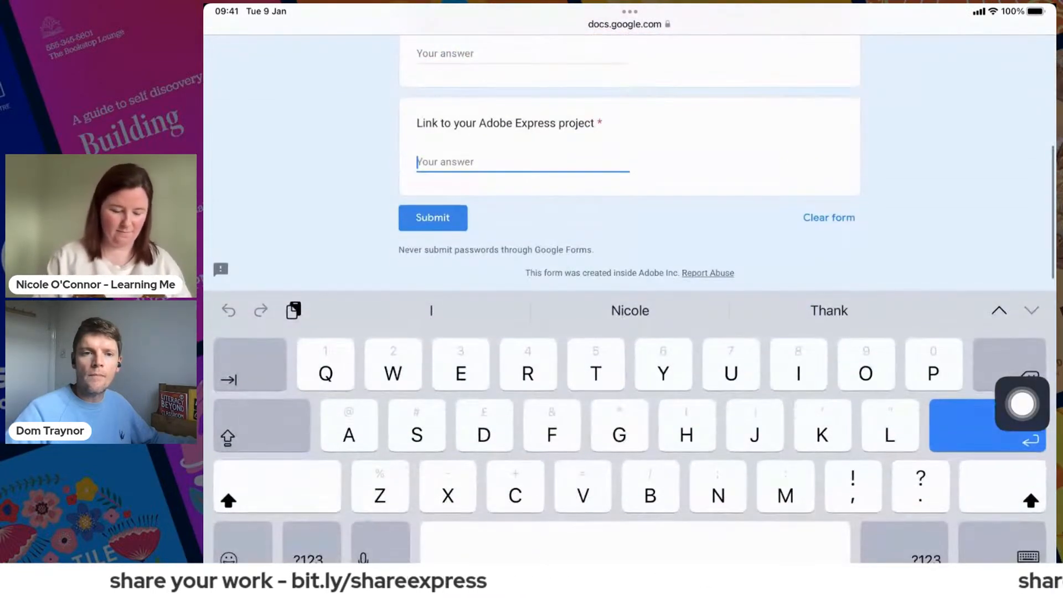
pyautogui.click(418, 162)
pyautogui.click(398, 130)
pyautogui.scroll(4, 629, 166)
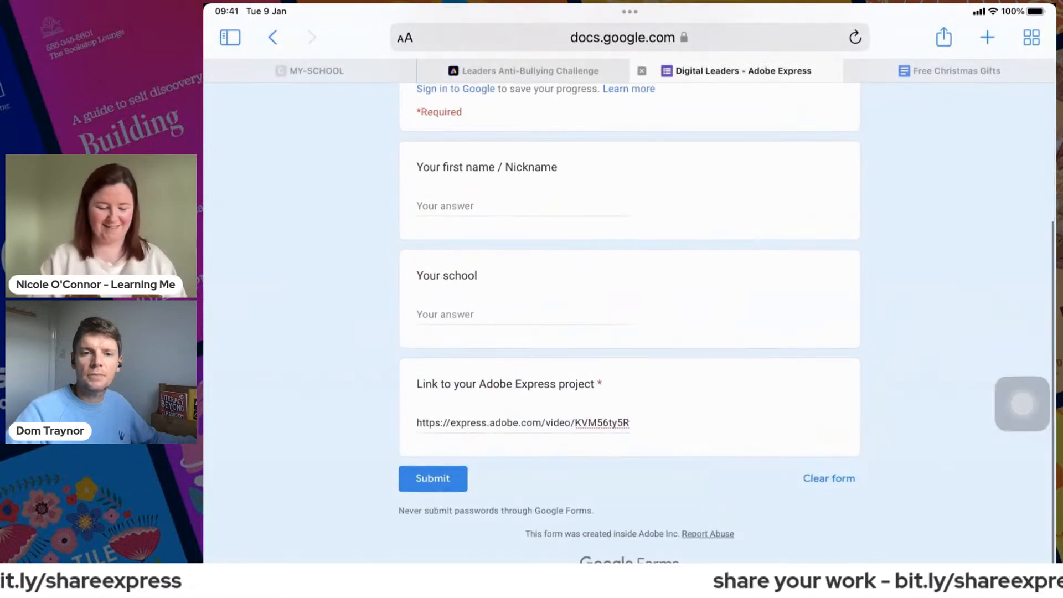
pyautogui.click(523, 192)
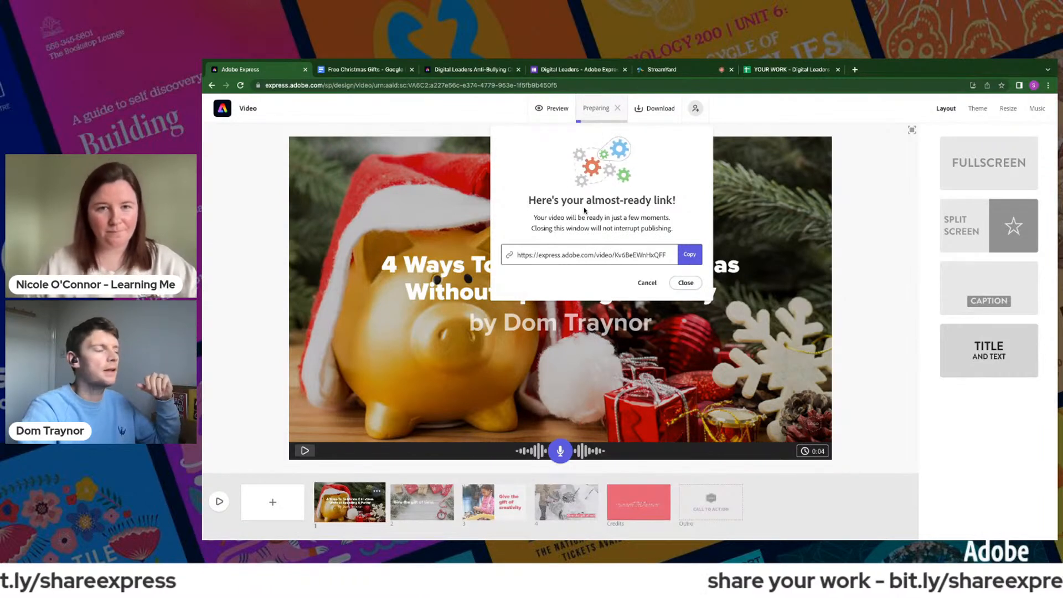
# - Copy the Adobe Express video's share link and paste it after the text "Video link" in a new Google Docs document
pyautogui.click(689, 255)
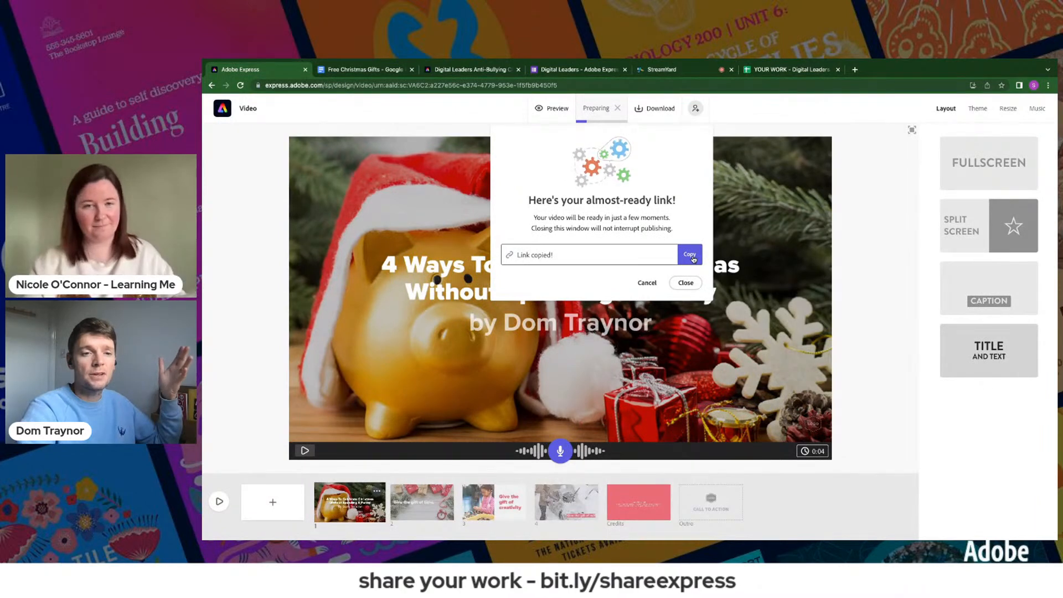
pyautogui.click(859, 71)
pyautogui.write('doc nr')
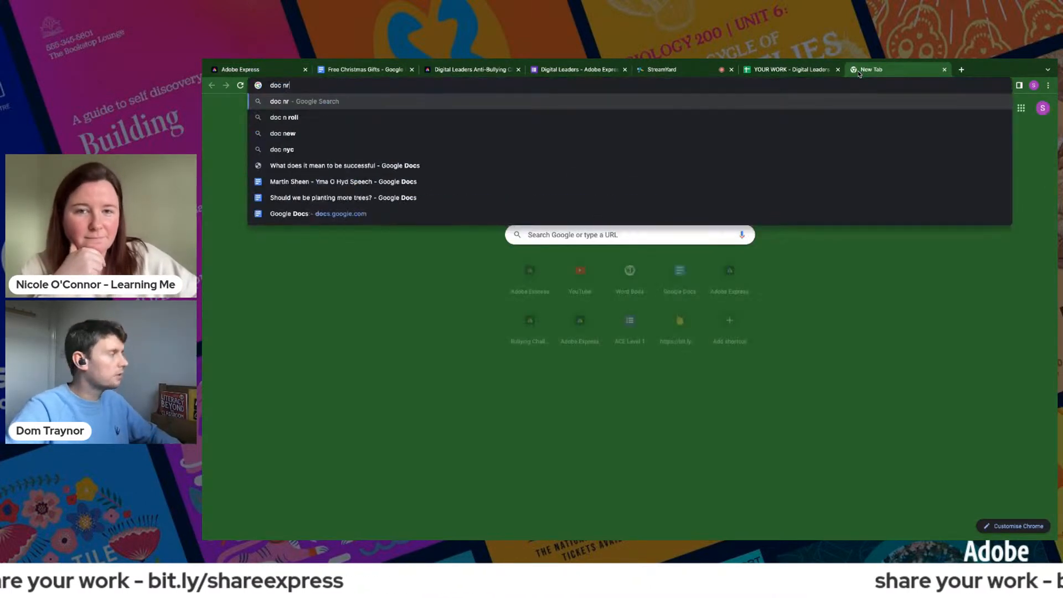
pyautogui.press('BackSpace')
pyautogui.write('ew')
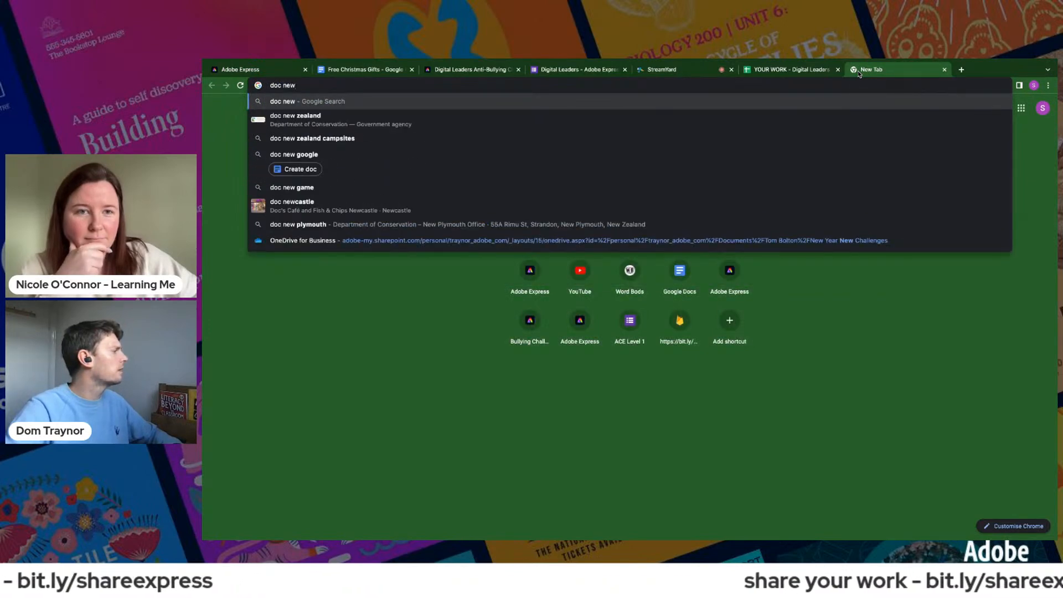
pyautogui.click(543, 162)
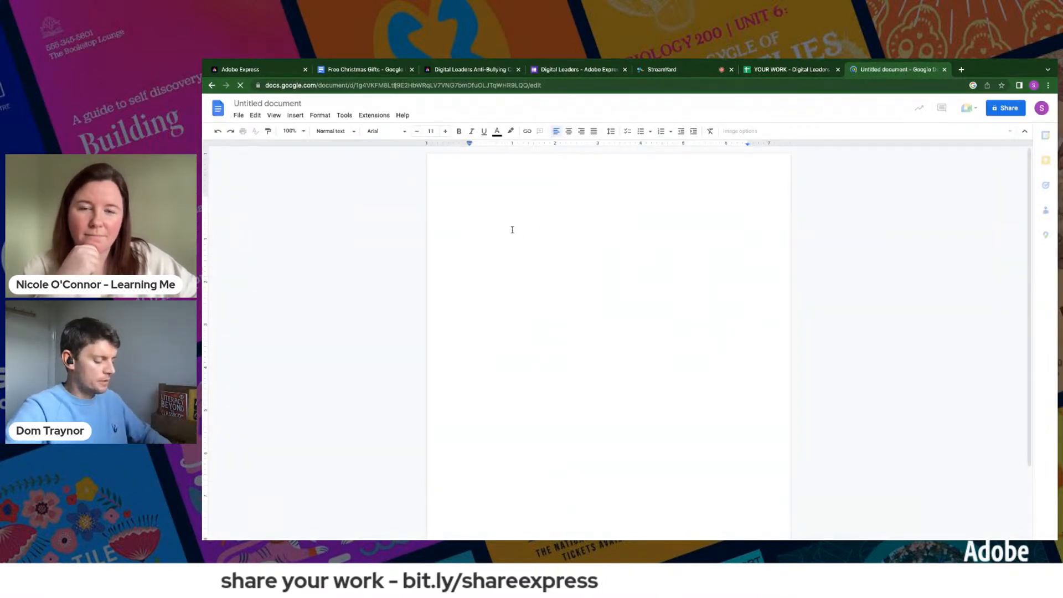
pyautogui.write('Video link')
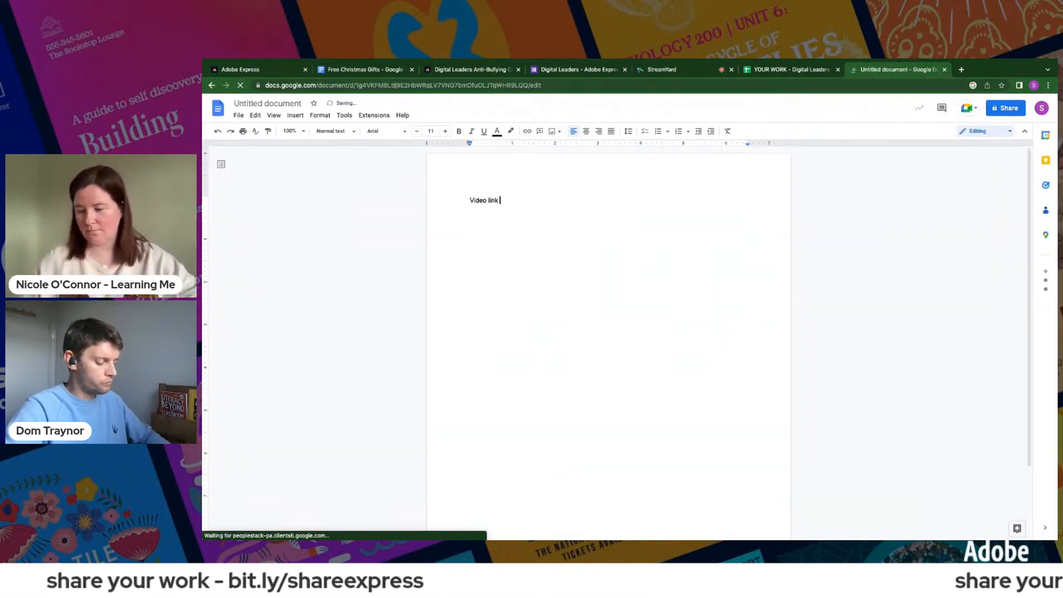
pyautogui.hotkey('ctrl', 'v')
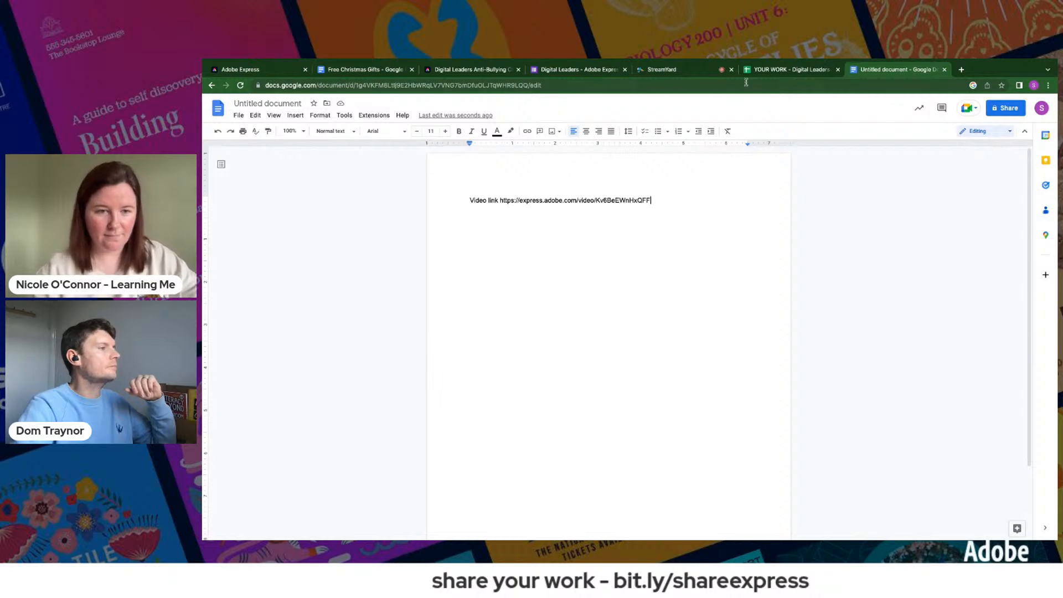
# - Check the video's share link in Adobe Express and examine the newest project submissions in the YOUR WORK responses spreadsheet
pyautogui.click(264, 71)
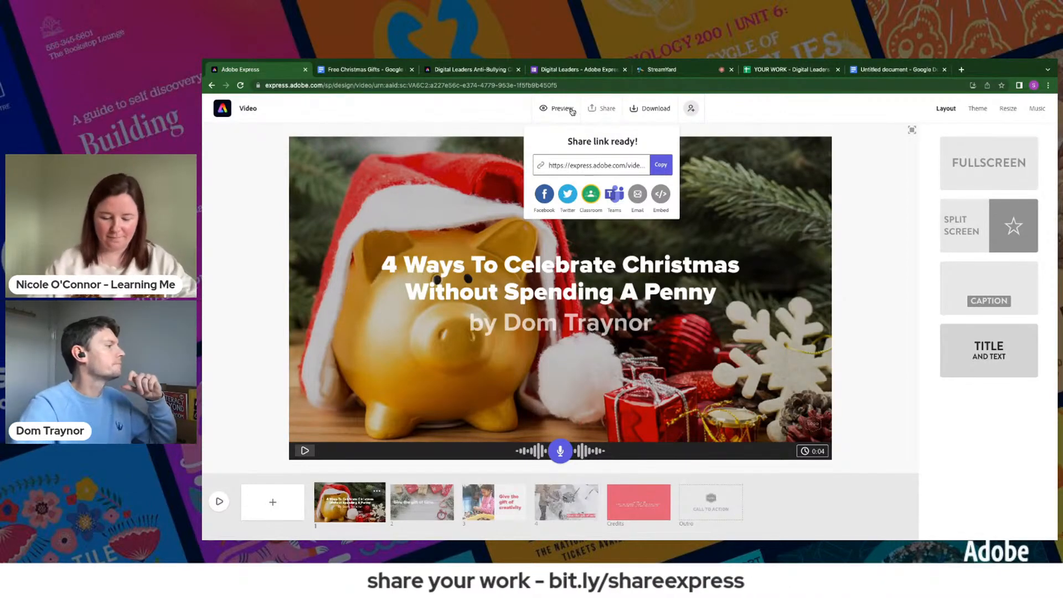
pyautogui.click(793, 71)
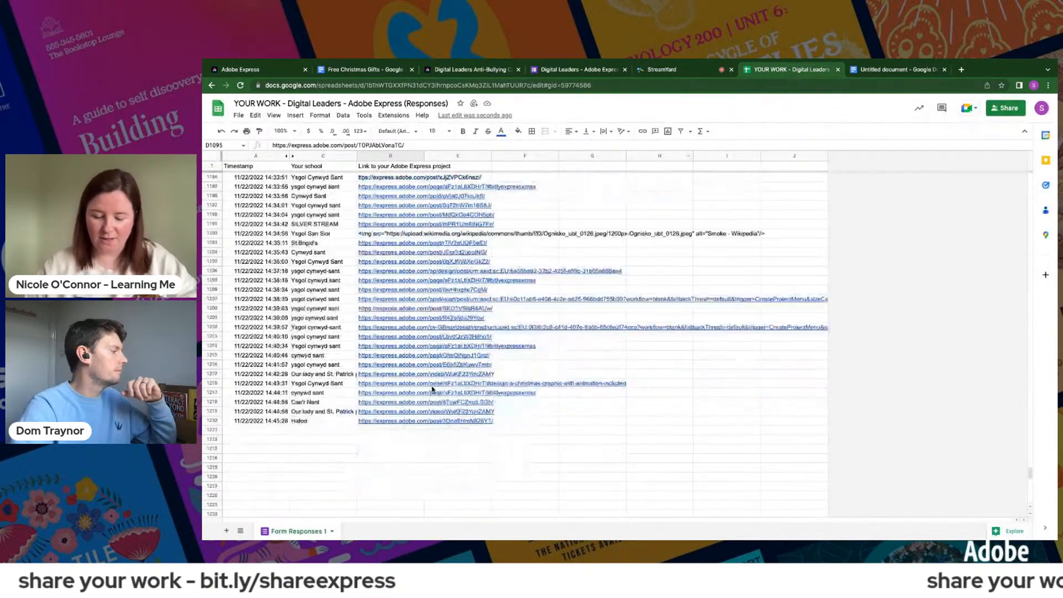
pyautogui.scroll(-15, 432, 389)
pyautogui.scroll(8, 436, 385)
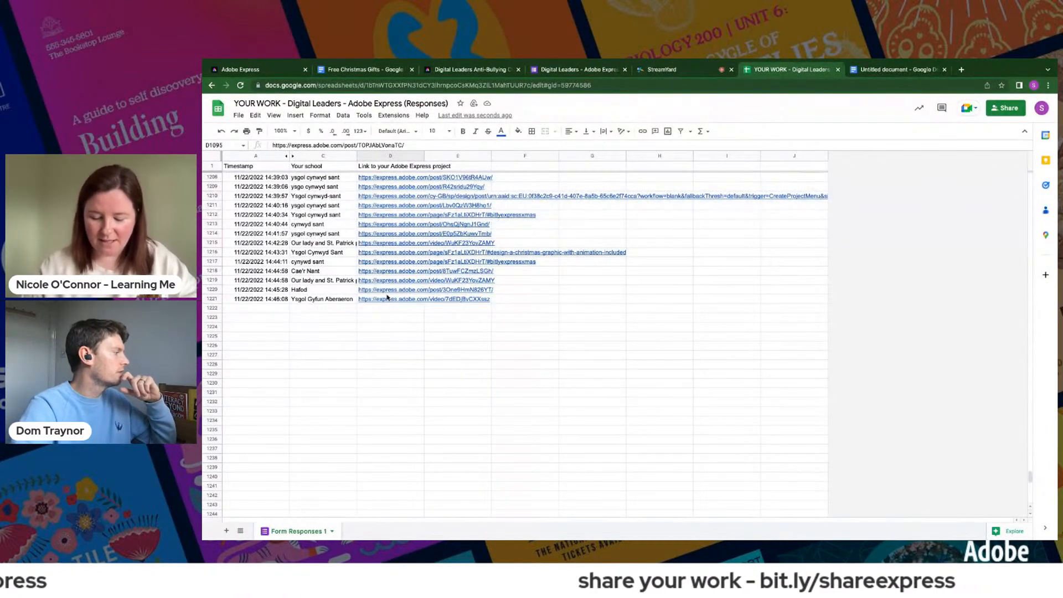
pyautogui.scroll(1, 388, 314)
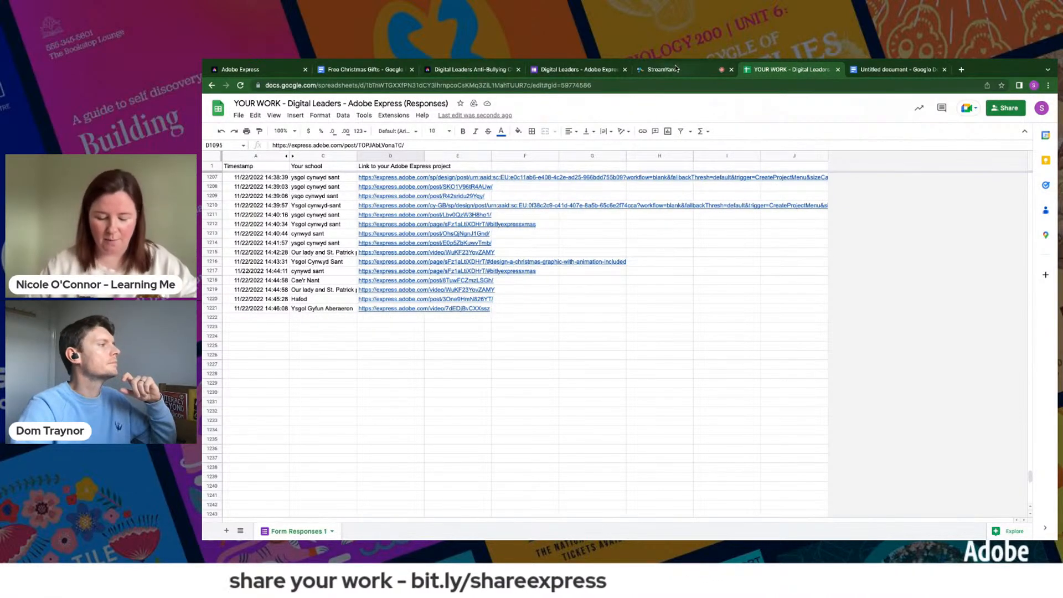
pyautogui.click(266, 71)
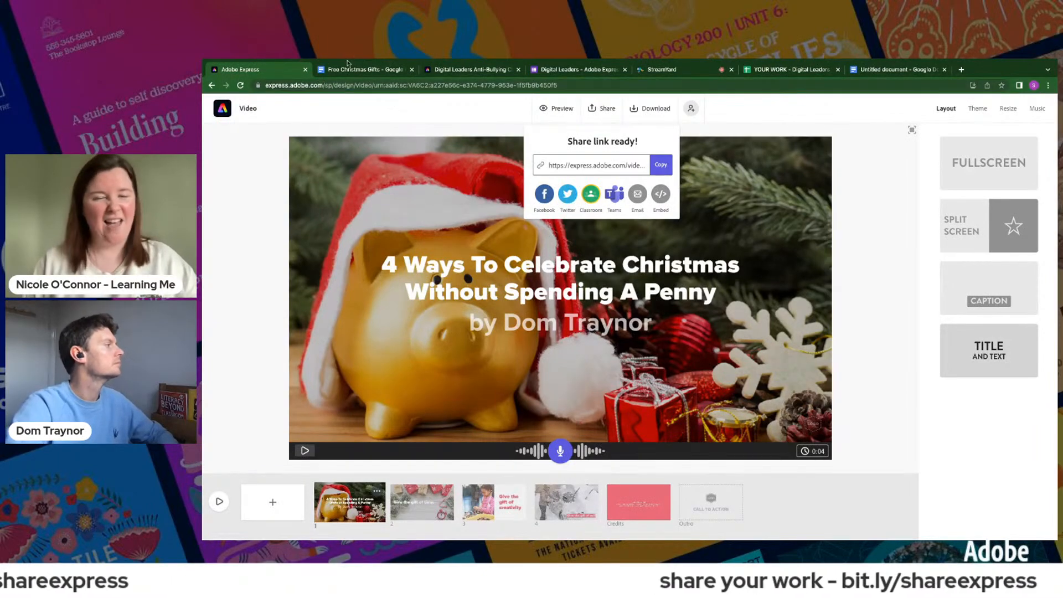
pyautogui.click(787, 72)
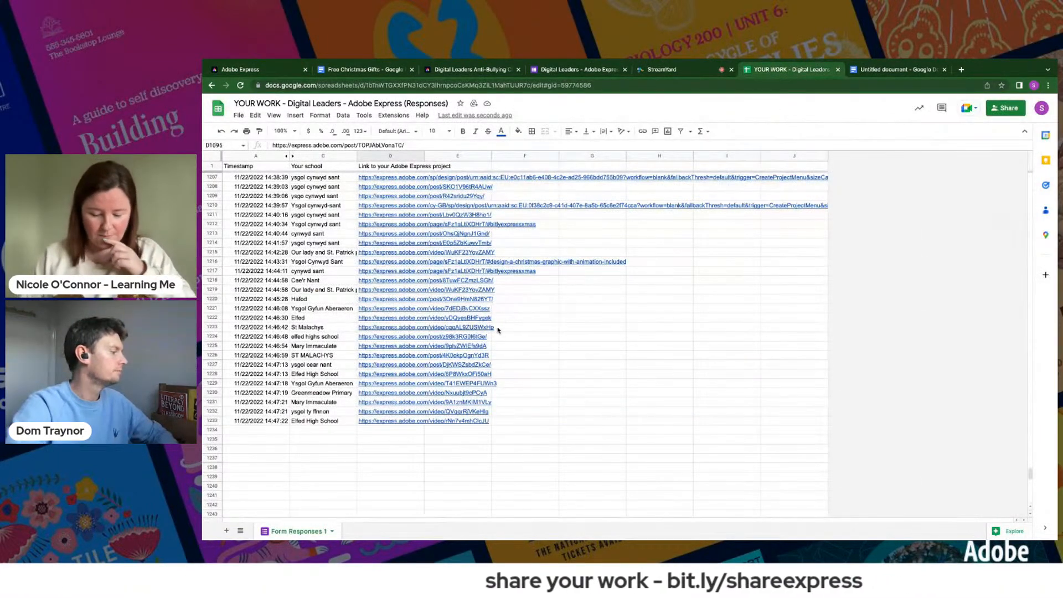
pyautogui.scroll(2, 411, 383)
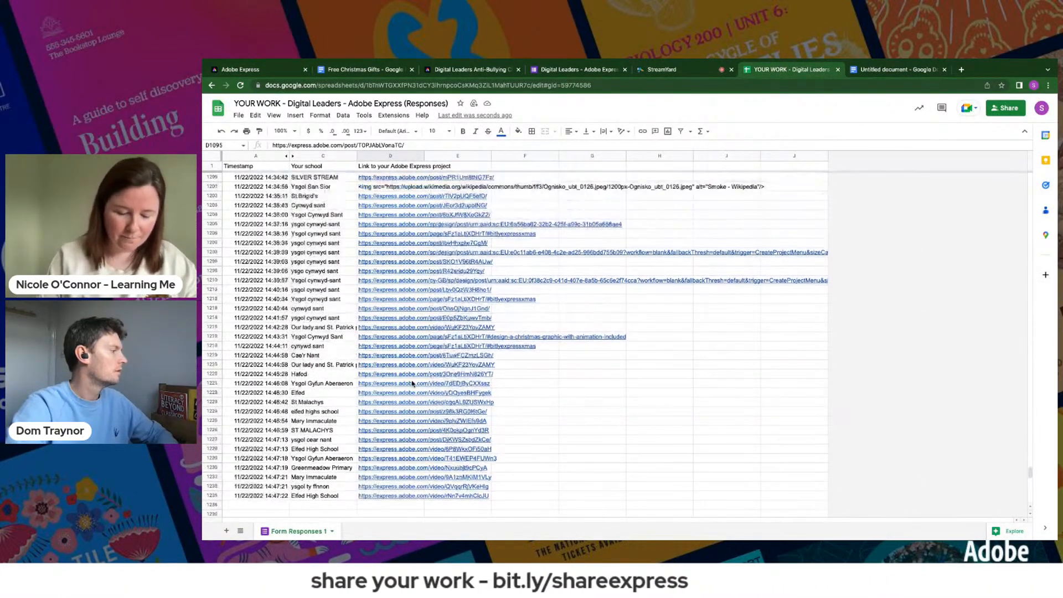
pyautogui.scroll(1, 411, 383)
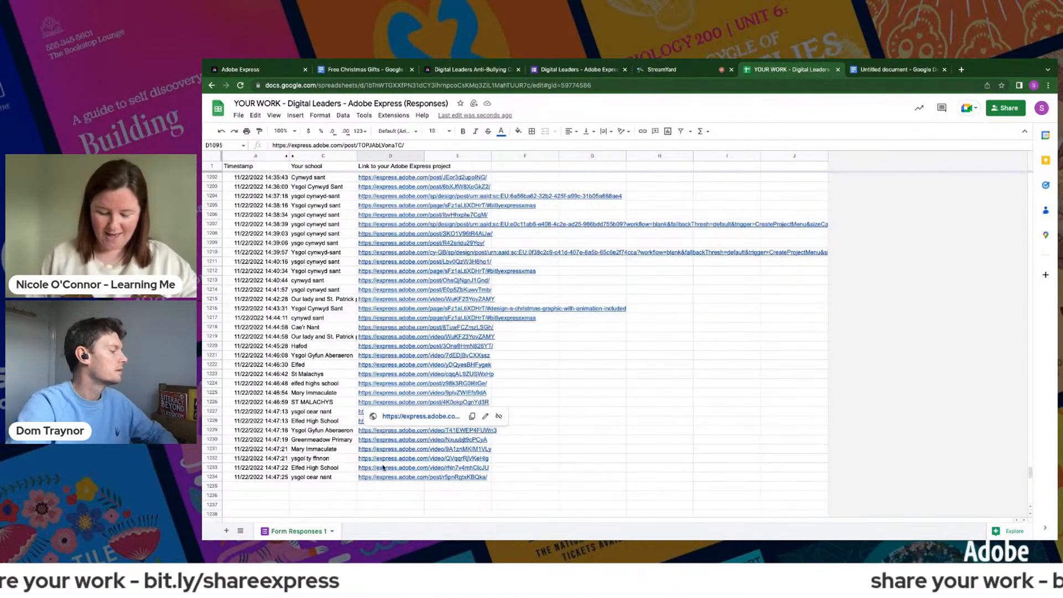
# - View the Christmas card submissions linked in rows 1234 and 1227, returning to the responses spreadsheet after each
pyautogui.click(409, 490)
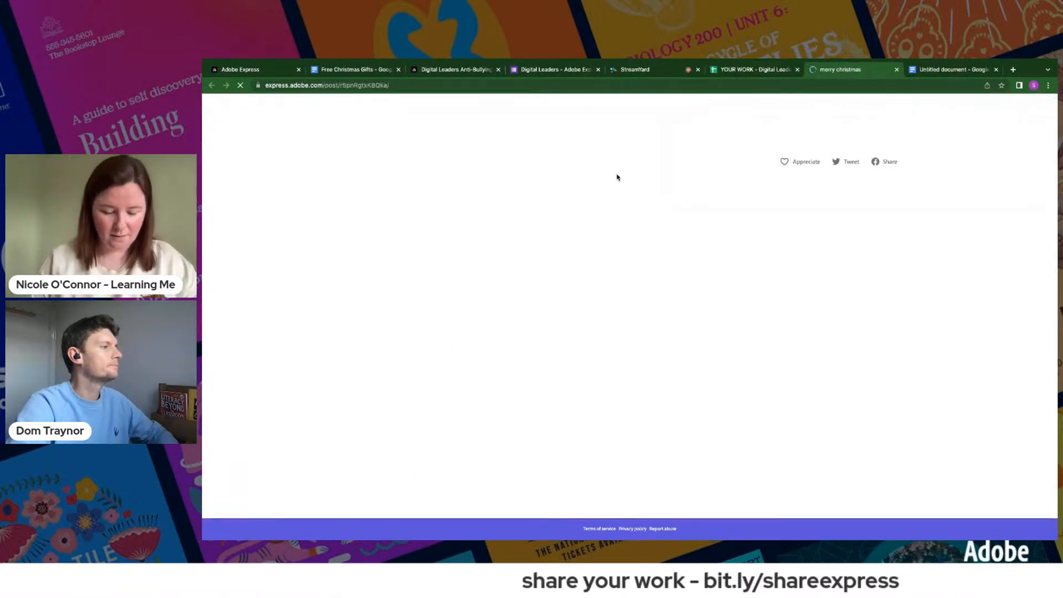
pyautogui.click(737, 70)
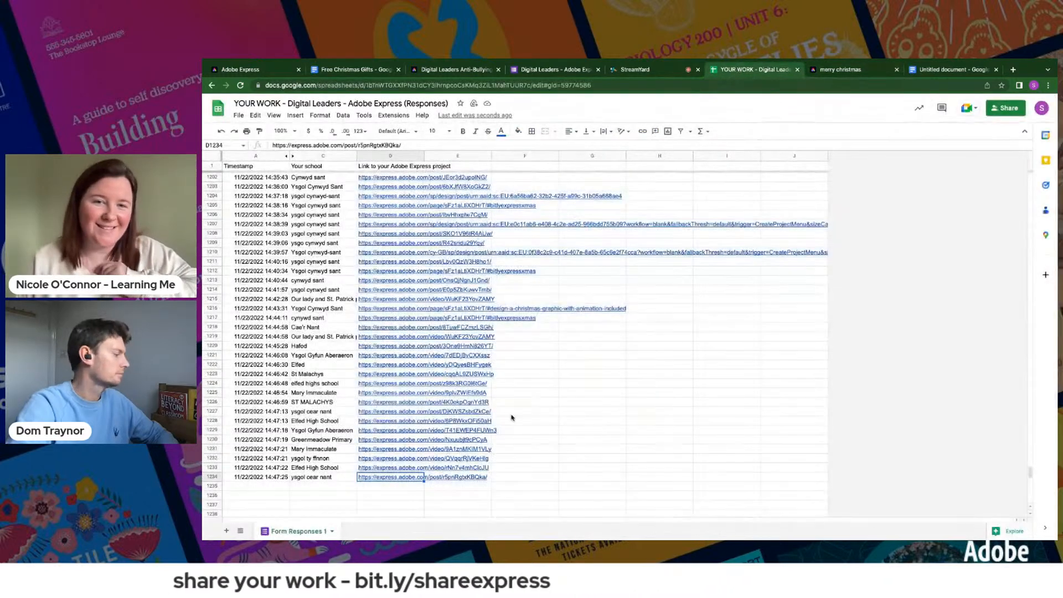
pyautogui.click(388, 413)
pyautogui.click(401, 425)
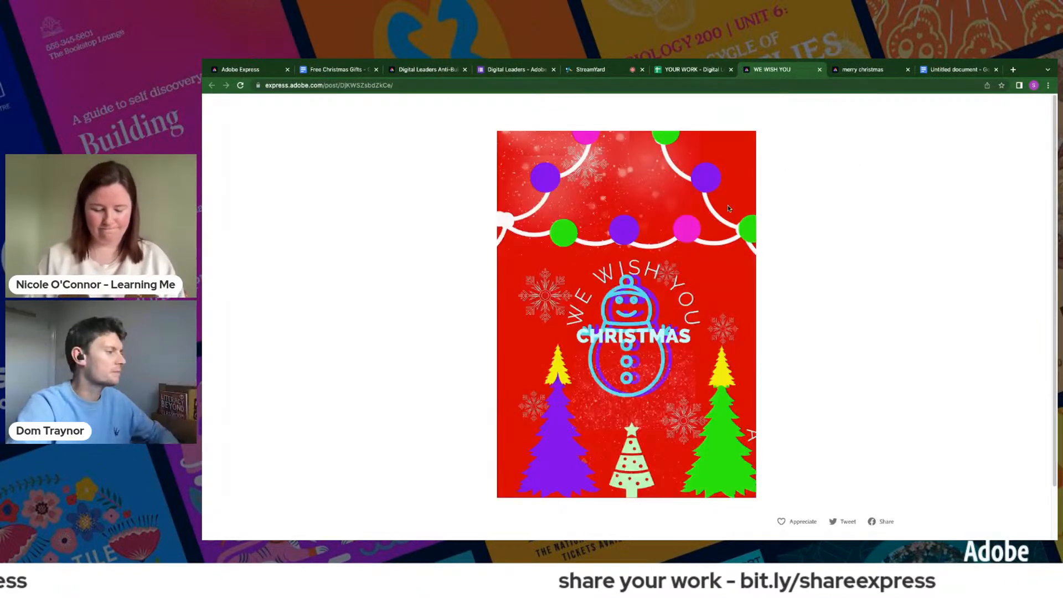
pyautogui.click(685, 71)
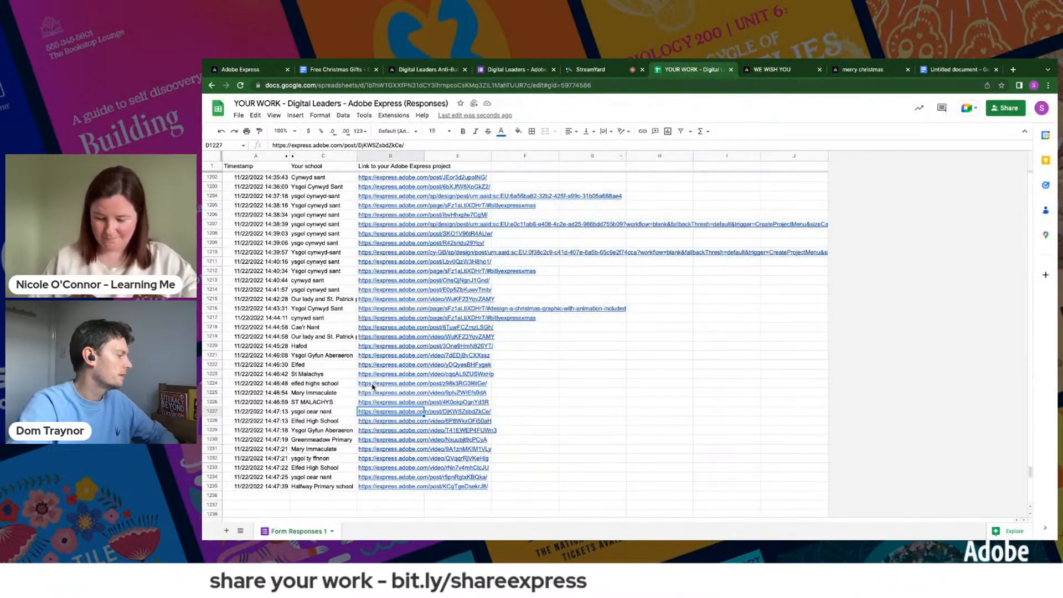
# - View the ST MALACHYS project linked in row 1226 and return to the responses spreadsheet
pyautogui.click(377, 403)
pyautogui.click(396, 416)
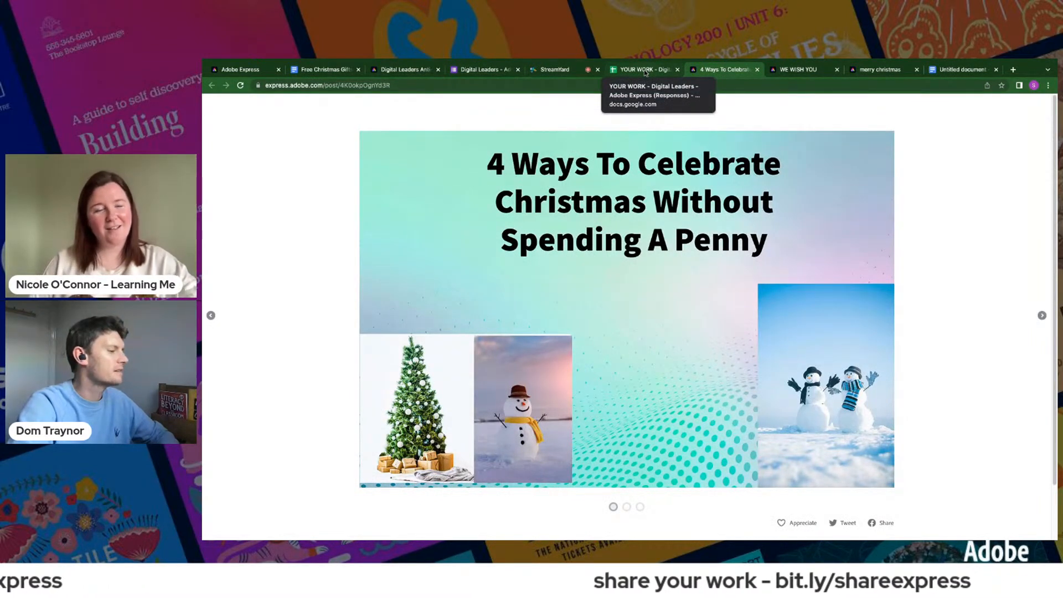
pyautogui.click(645, 71)
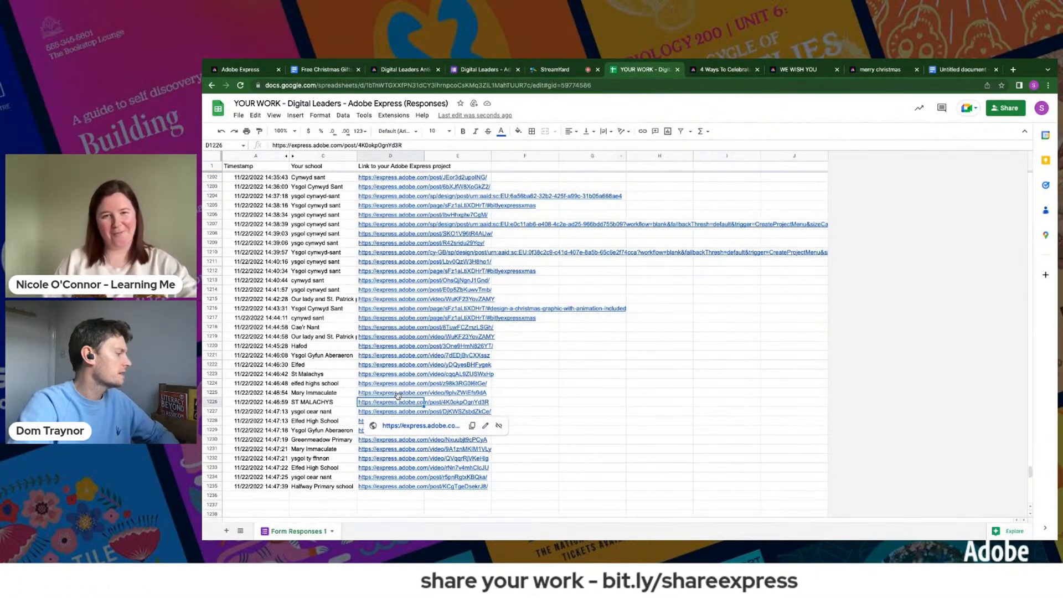
# - Open the elfed highs school project linked in row 1224, play its animation, and return to the responses spreadsheet
pyautogui.click(381, 386)
pyautogui.click(396, 398)
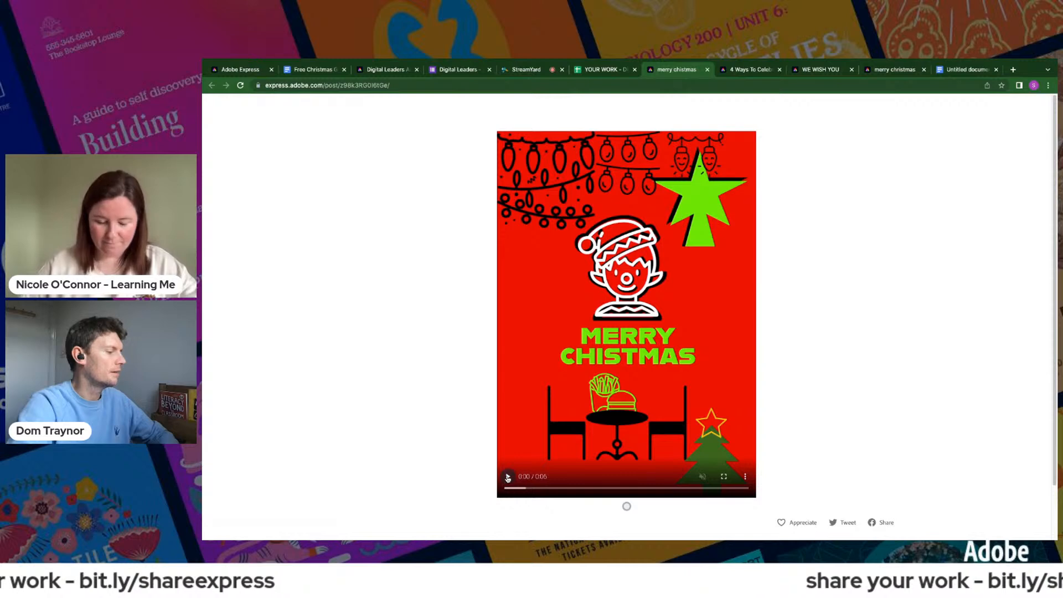
pyautogui.click(508, 477)
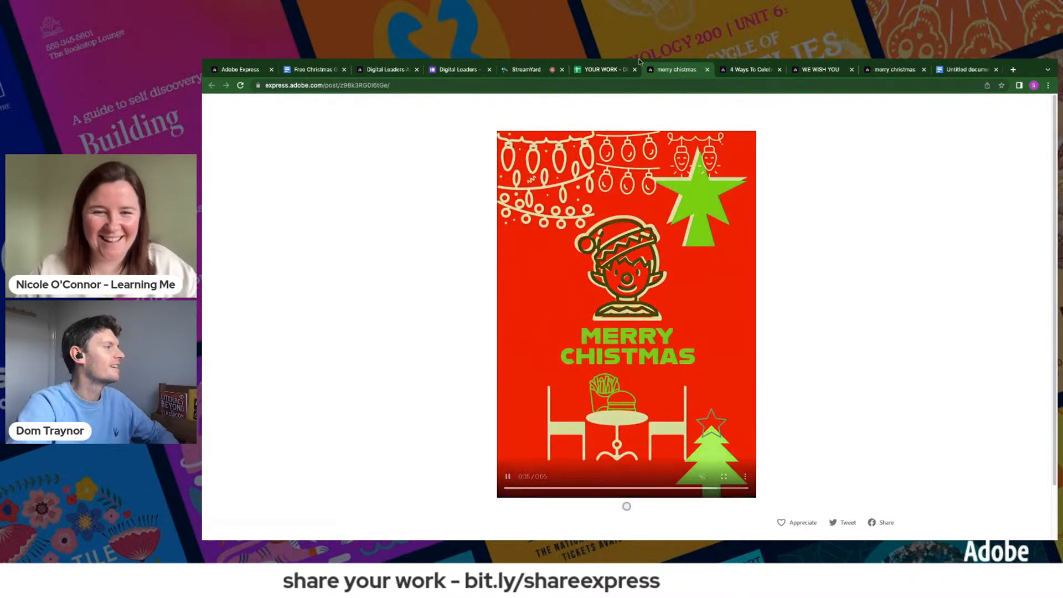
pyautogui.click(607, 69)
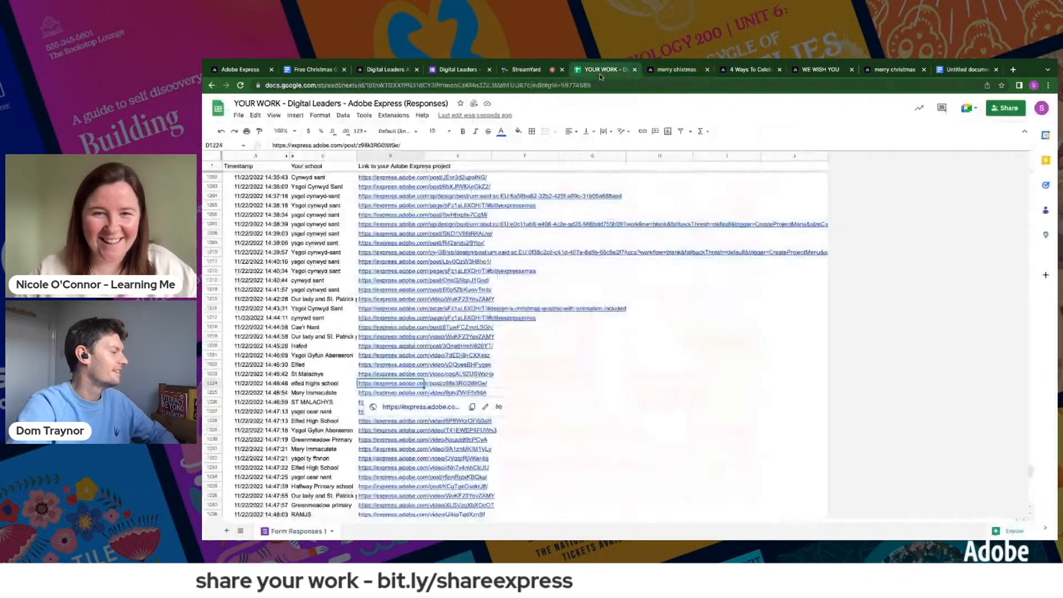
# - View the Hafod project linked in row 1220 and return to the responses spreadsheet
pyautogui.click(398, 346)
pyautogui.click(421, 370)
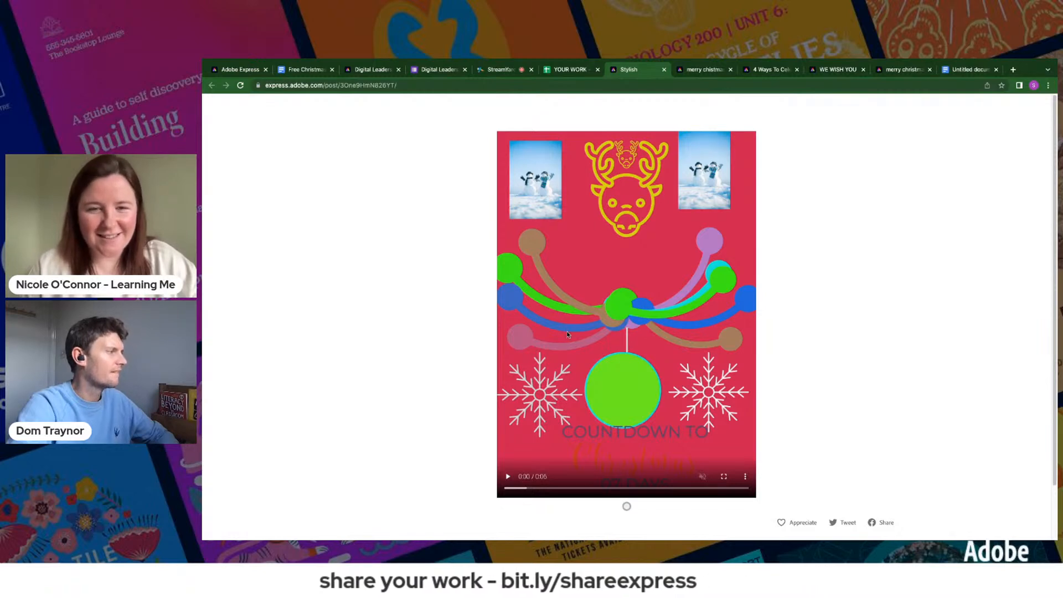
pyautogui.click(565, 69)
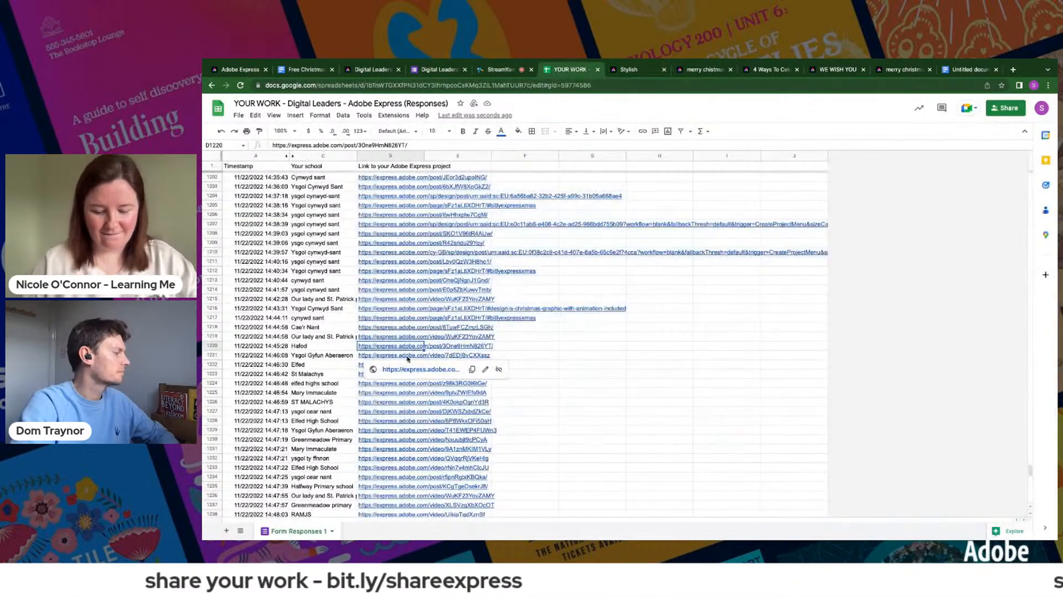
# - View the Cae'r Nant project linked in row 1218 and return to the responses spreadsheet
pyautogui.press('Up')
pyautogui.press('Up')
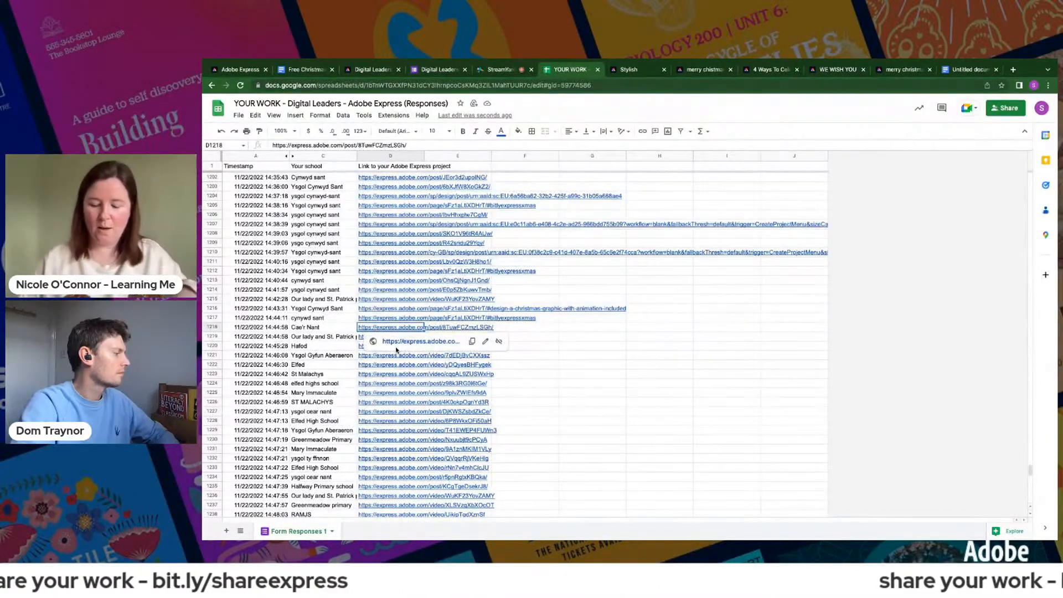
pyautogui.click(396, 344)
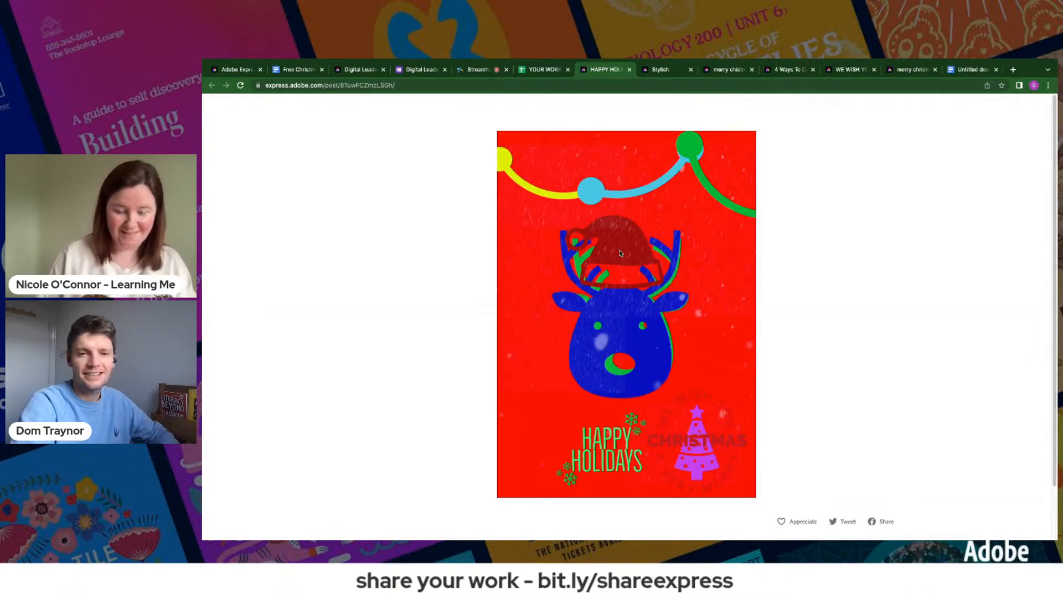
pyautogui.click(541, 70)
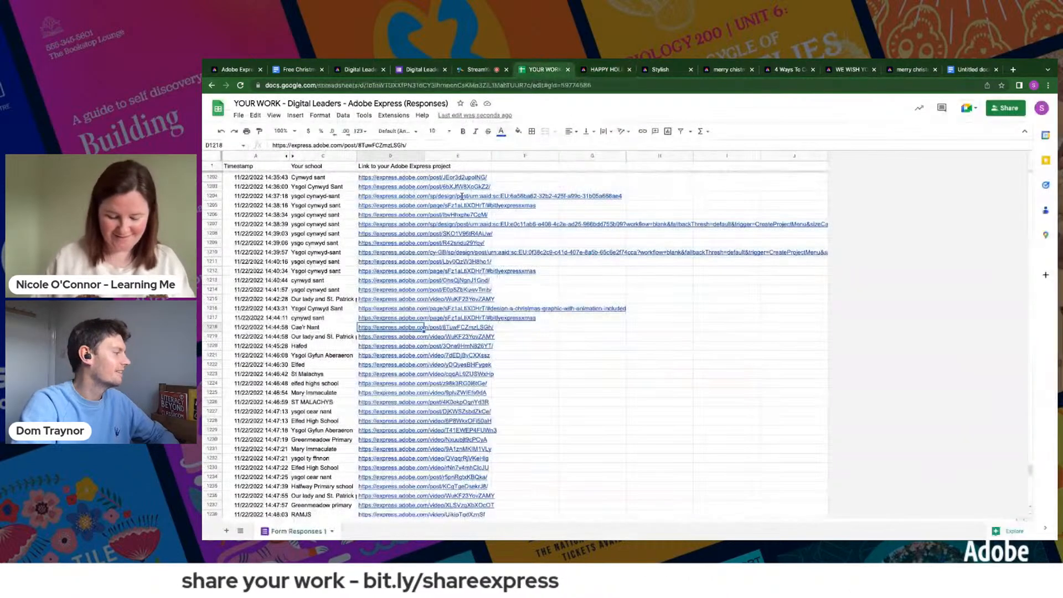
# - Open the projects linked in rows 1215 and 1214 of the responses spreadsheet
pyautogui.click(374, 300)
pyautogui.click(391, 313)
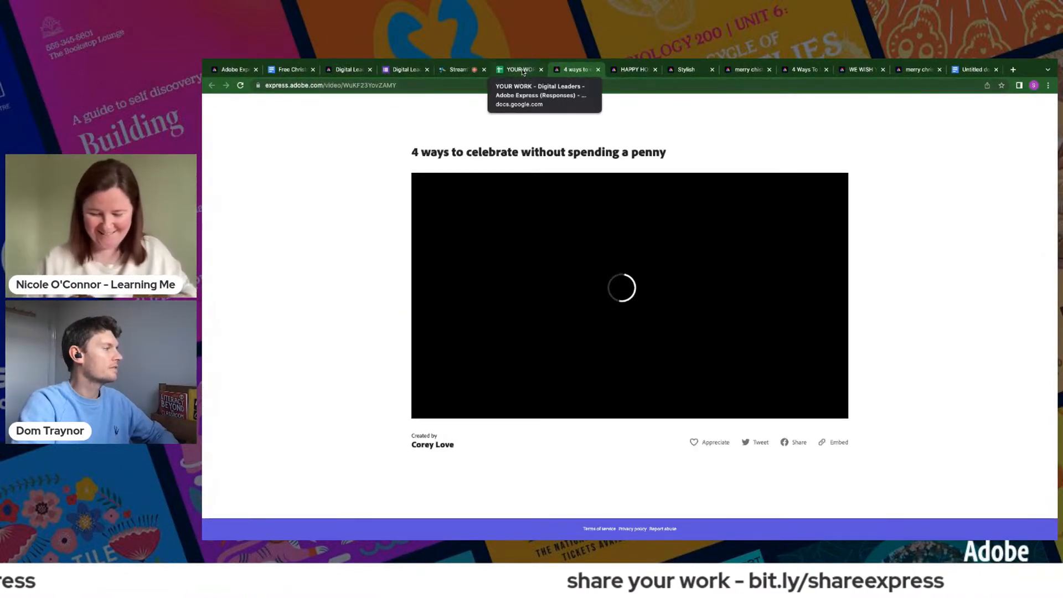
pyautogui.click(521, 71)
pyautogui.click(387, 292)
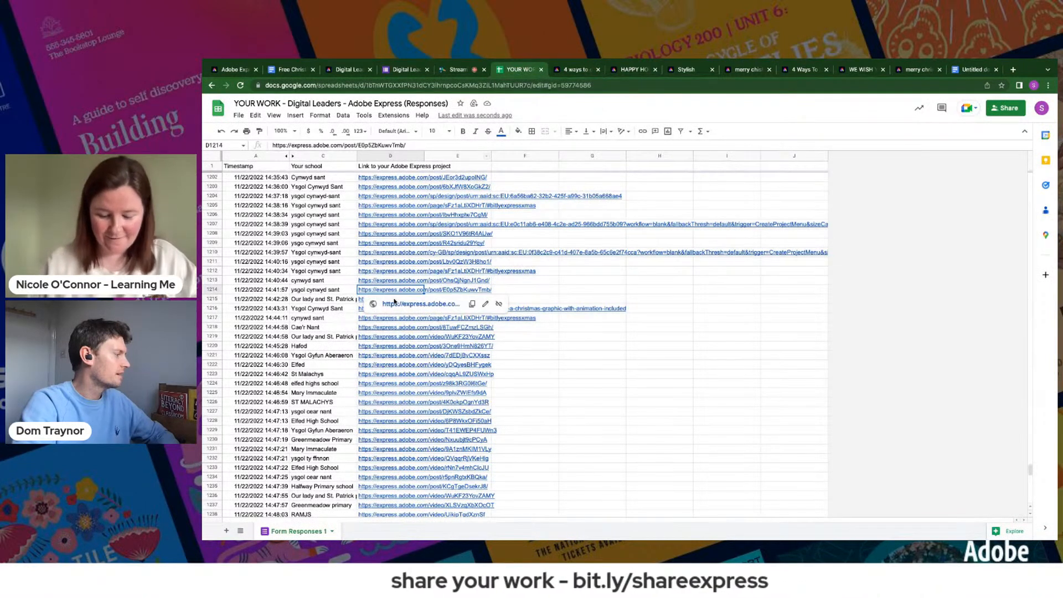
pyautogui.click(396, 304)
# - Play the "4 ways to celebrate without spending a penny" video and return to the responses spreadsheet
pyautogui.click(604, 73)
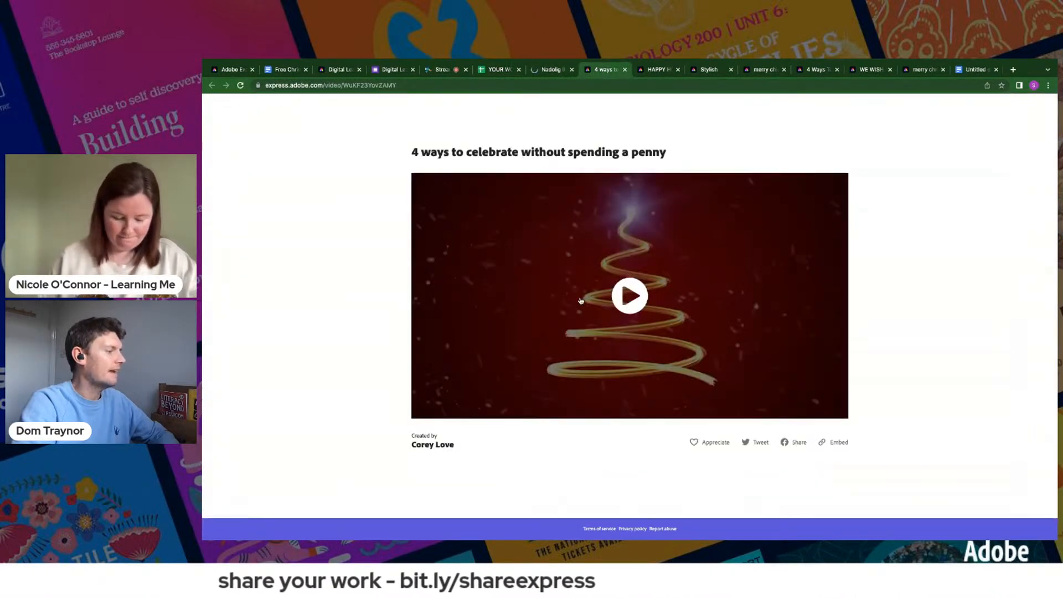
pyautogui.click(626, 296)
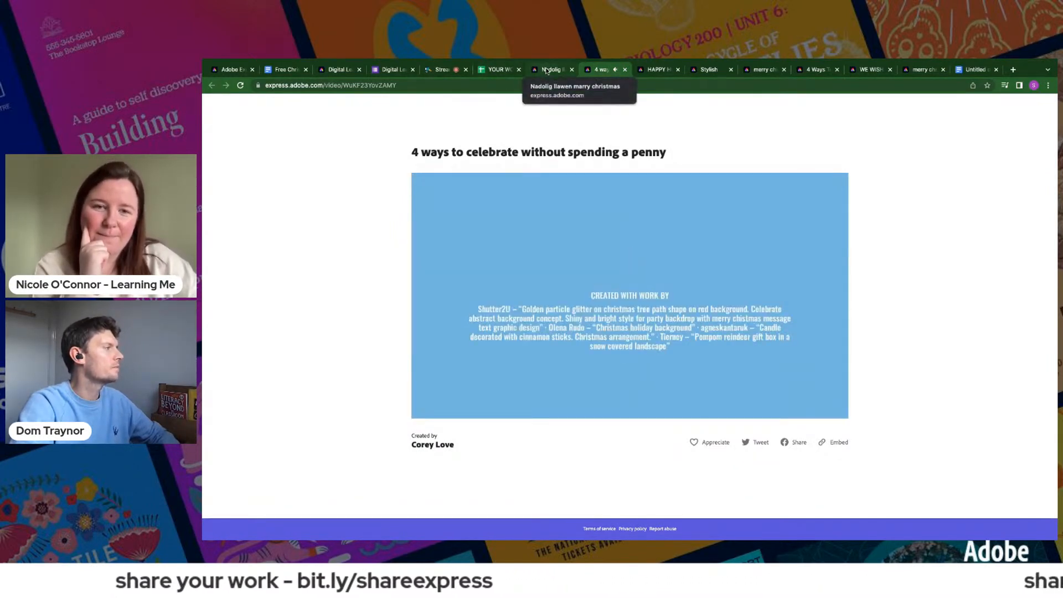
pyautogui.click(496, 69)
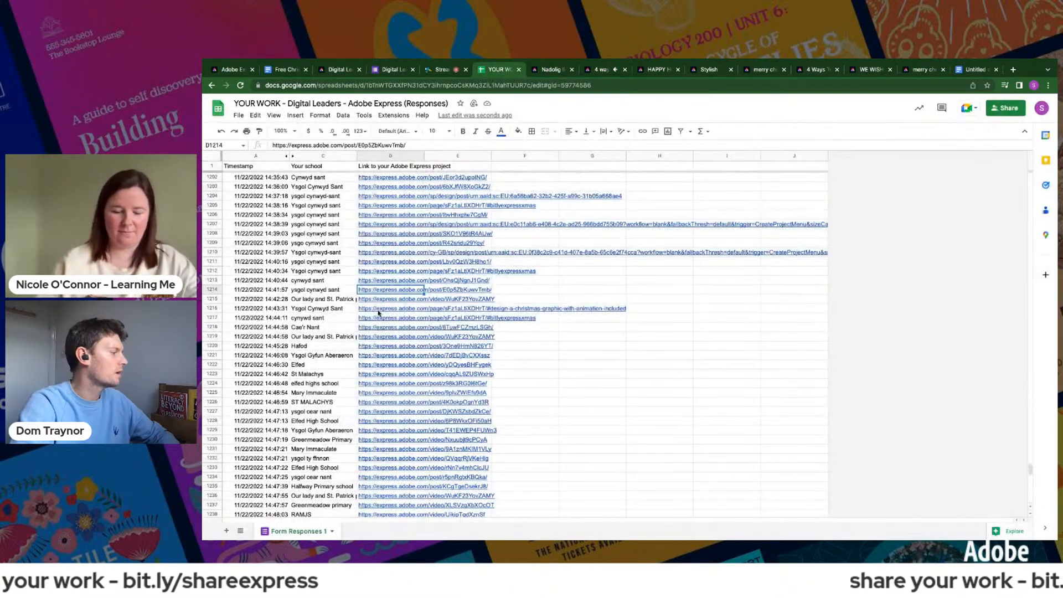
# - View the Our lady and St. Patrick's project linked in row 1236 and return to the responses spreadsheet
pyautogui.scroll(-1, 385, 387)
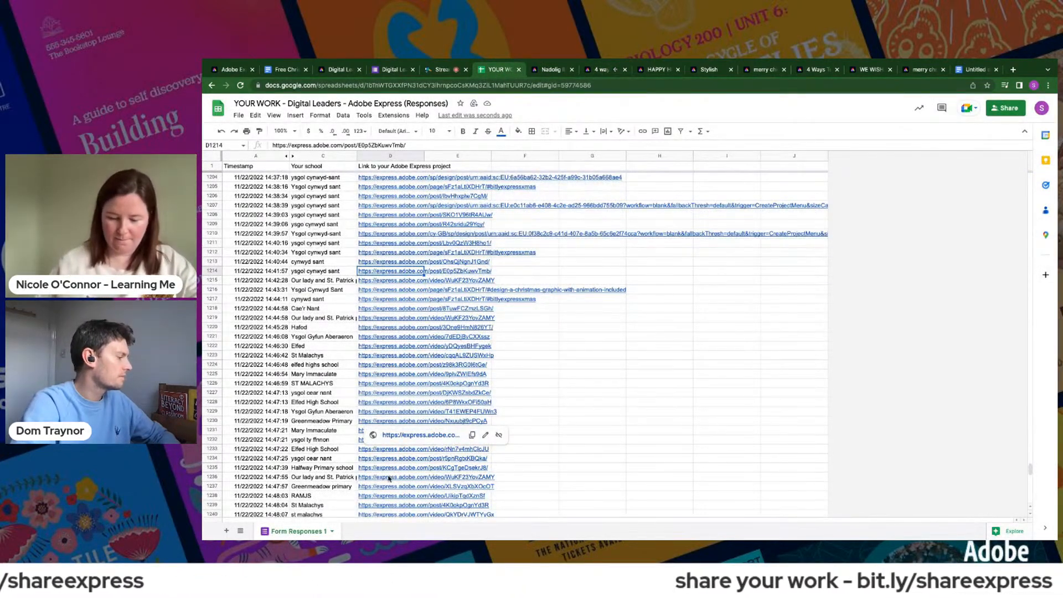
pyautogui.click(402, 488)
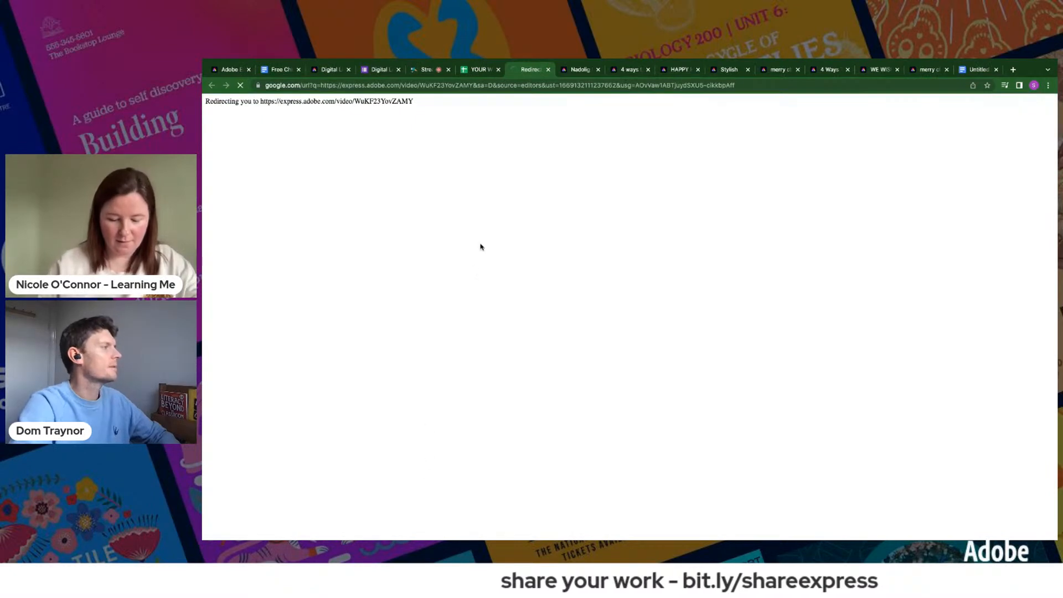
pyautogui.click(479, 69)
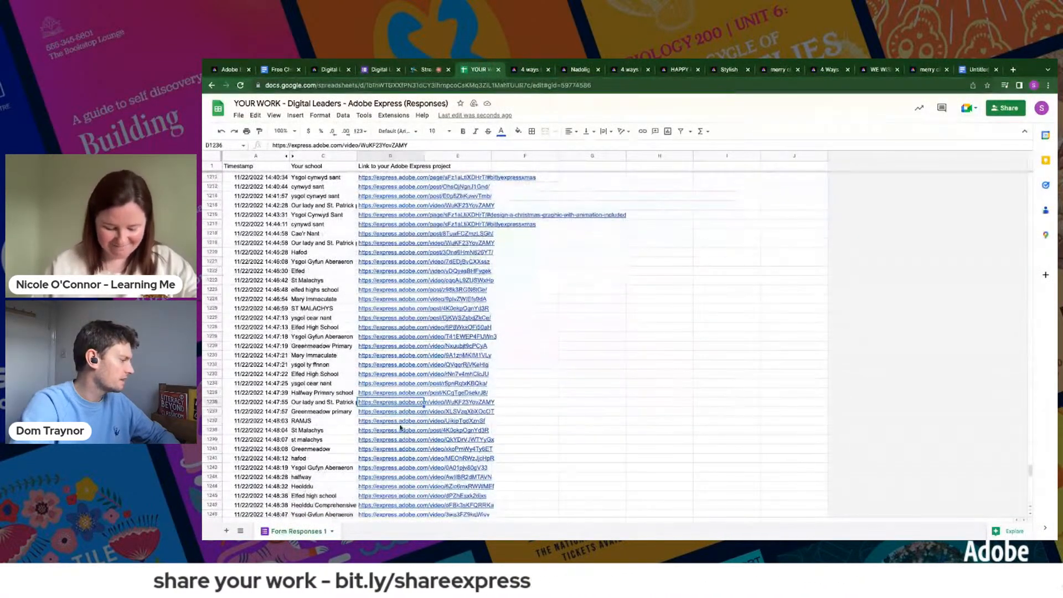
# - Open the RAMJS project linked in row 1238 and return to the responses spreadsheet
pyautogui.click(391, 423)
pyautogui.click(416, 434)
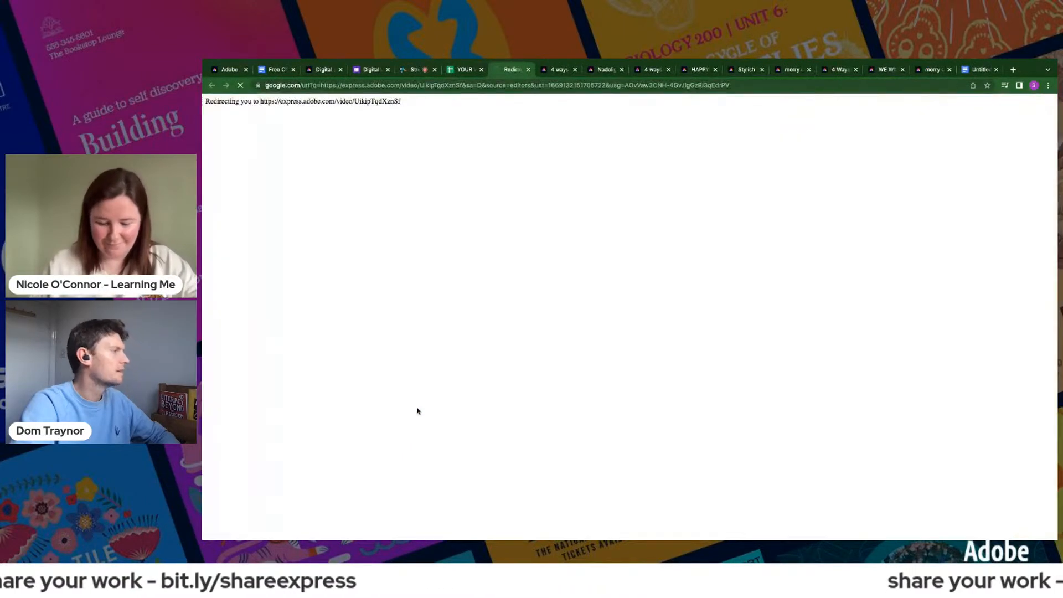
pyautogui.click(466, 70)
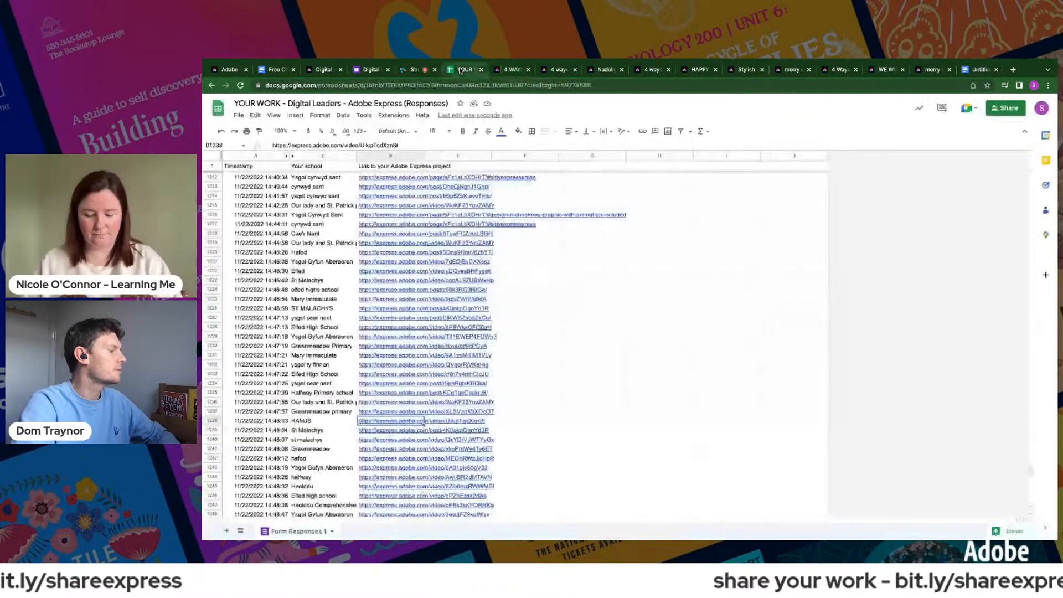
# - Open the Greenmeadow primary project linked in row 1237, play its video, and close it to return to the responses spreadsheet
pyautogui.click(376, 413)
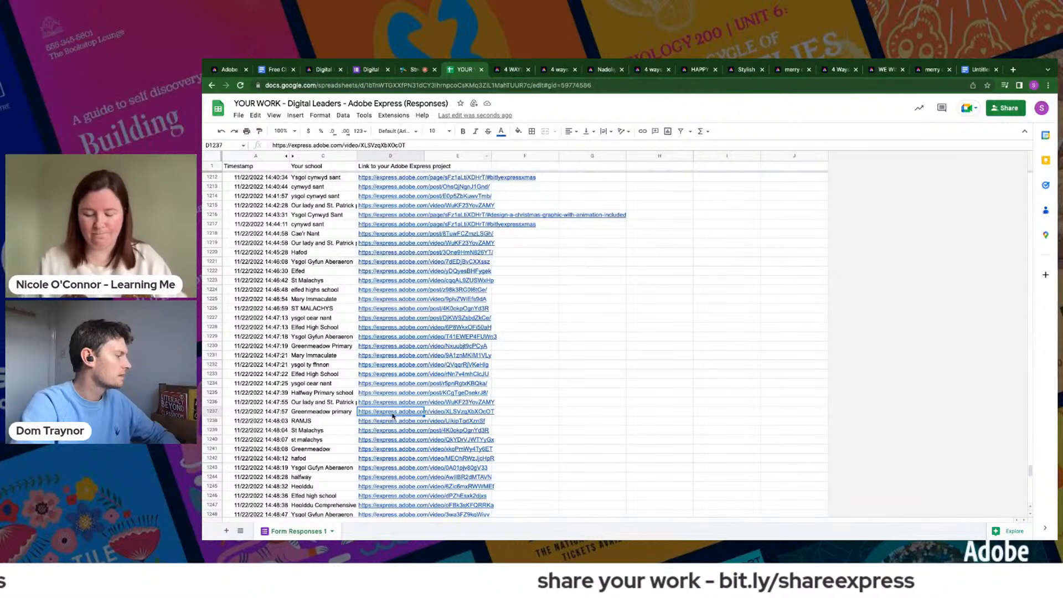
pyautogui.click(397, 430)
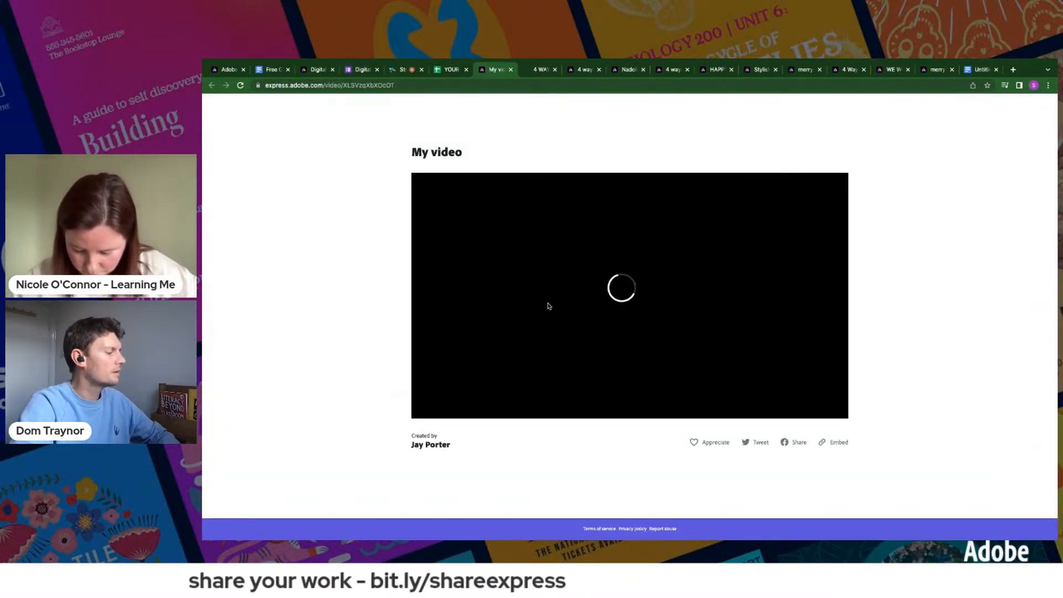
pyautogui.click(624, 298)
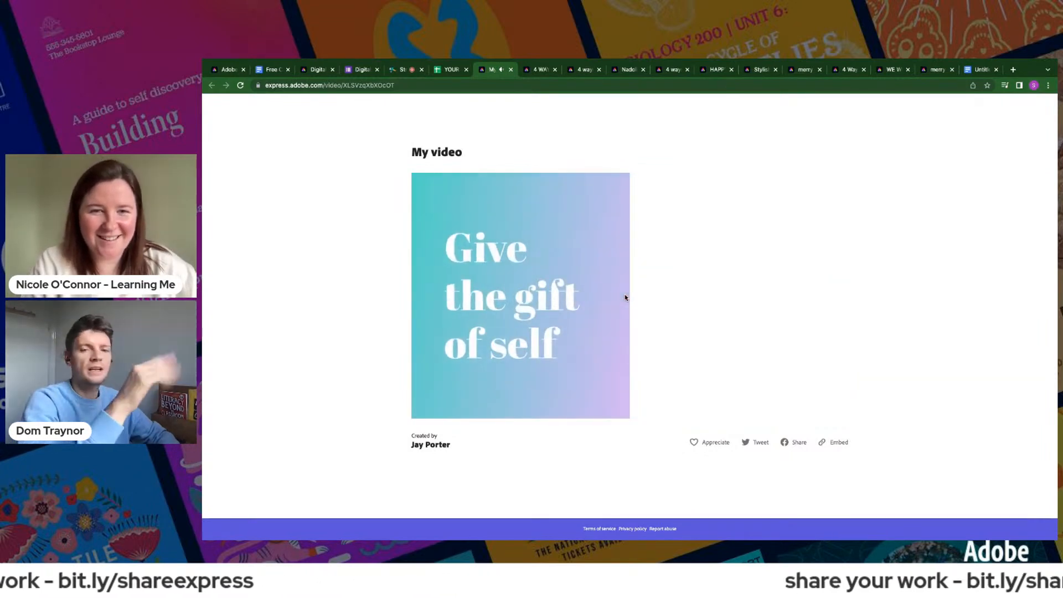
pyautogui.click(511, 70)
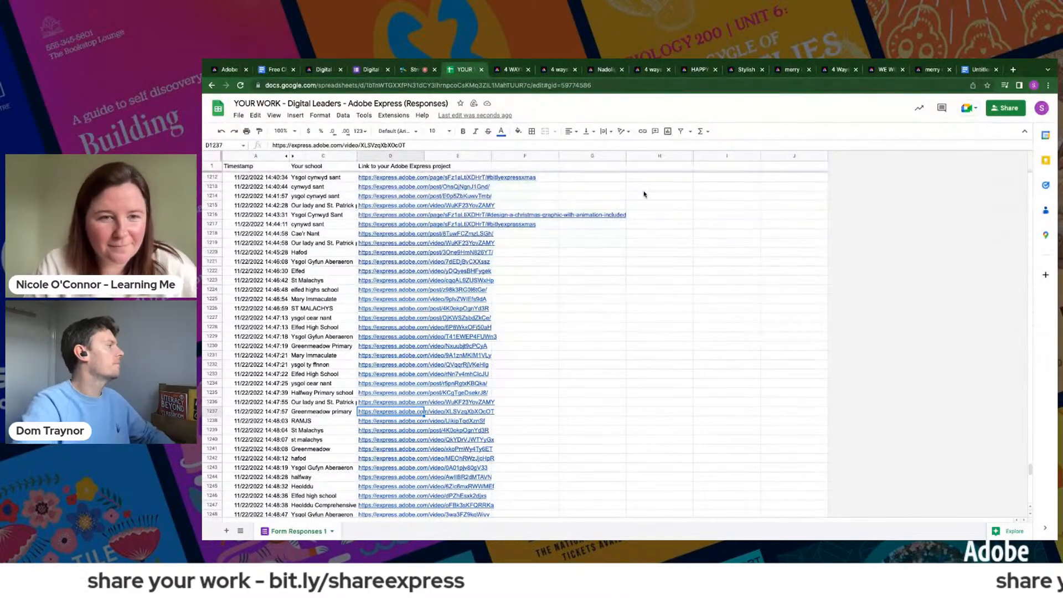
# - Look over the newest responses in the spreadsheet and go back to the Adobe Express home page
pyautogui.scroll(-2, 446, 503)
pyautogui.scroll(-10, 446, 501)
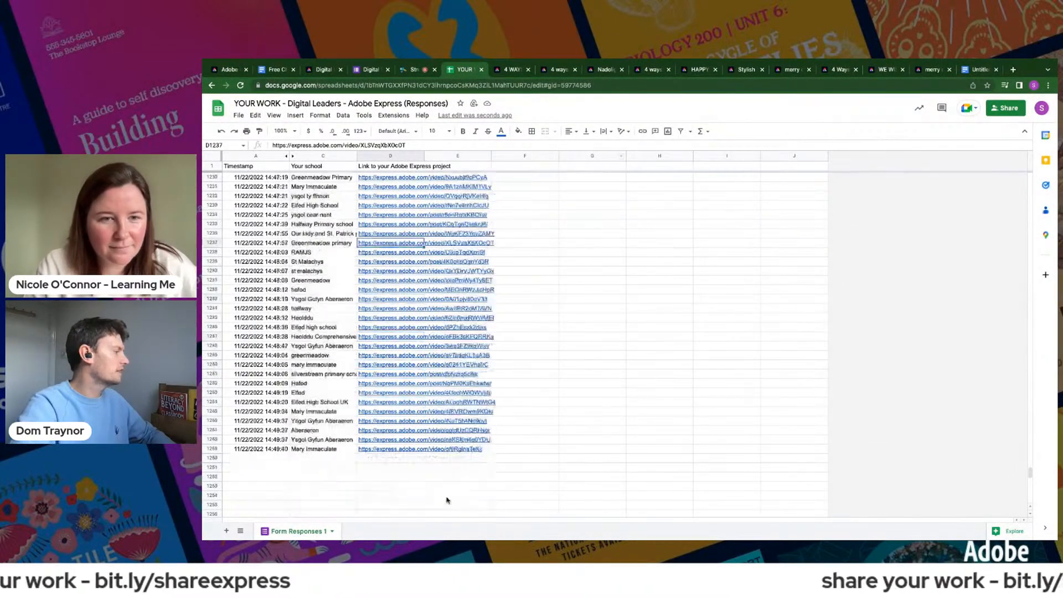
pyautogui.click(227, 72)
pyautogui.click(233, 107)
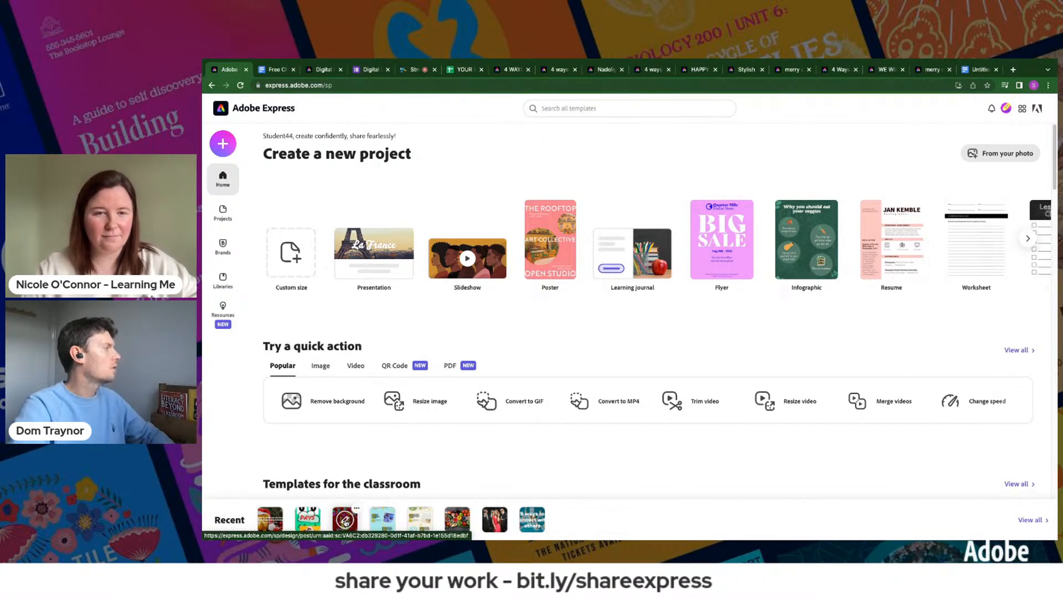
# - Open the recent red reindeer Happy Christmas project and download it as a PNG
pyautogui.click(344, 521)
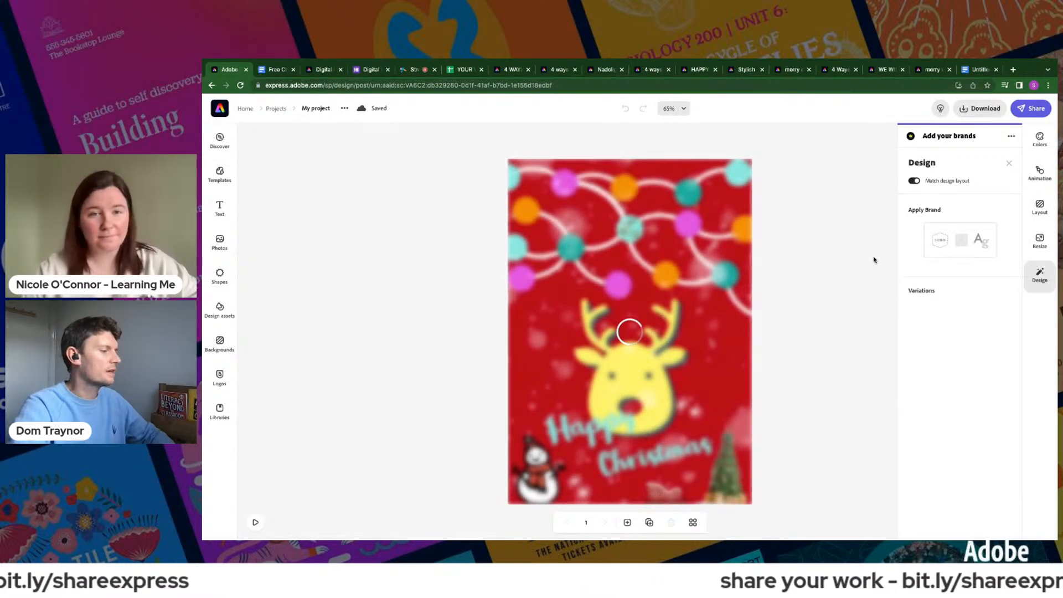
pyautogui.click(965, 109)
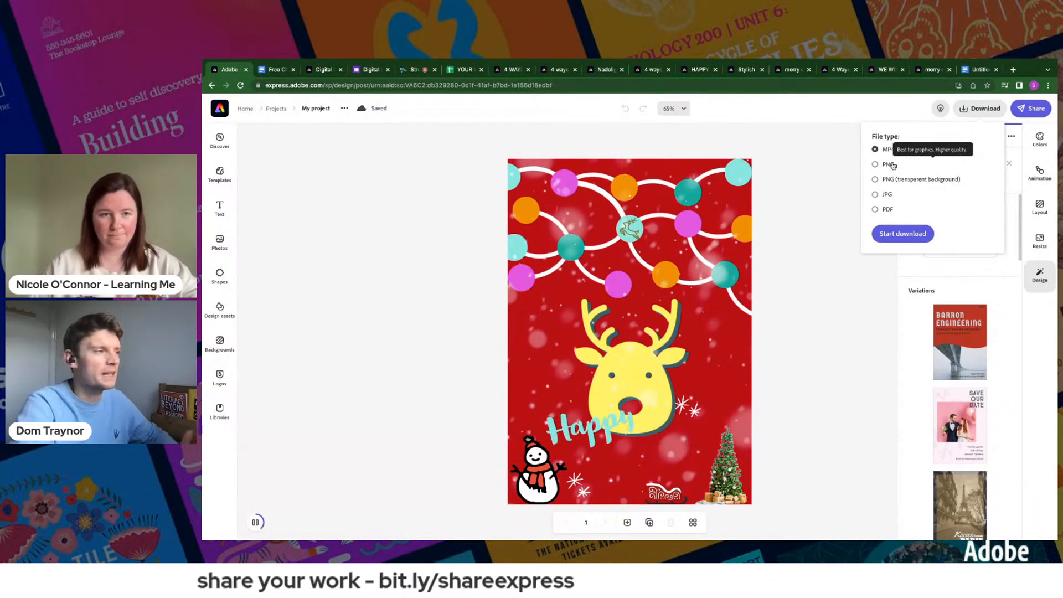
pyautogui.click(898, 235)
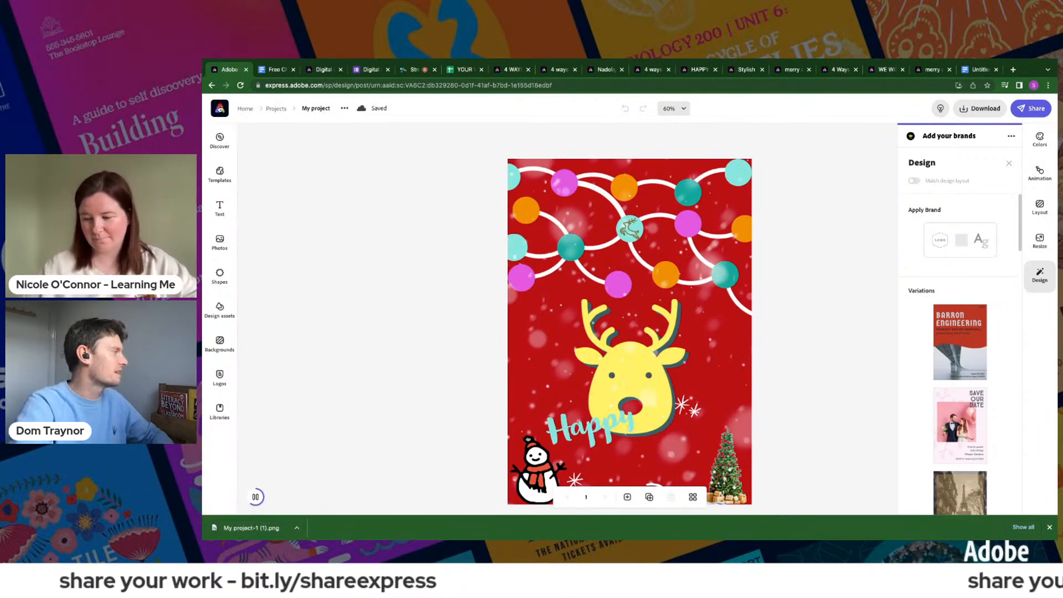
# - Return to the Adobe Express home page and create a new web page project
pyautogui.click(220, 109)
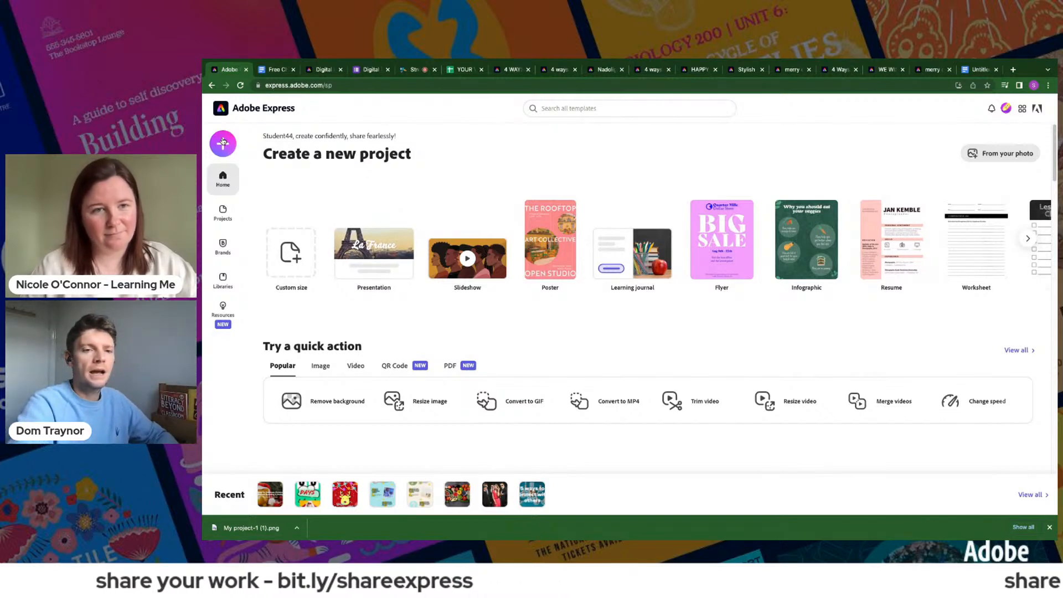
pyautogui.click(223, 143)
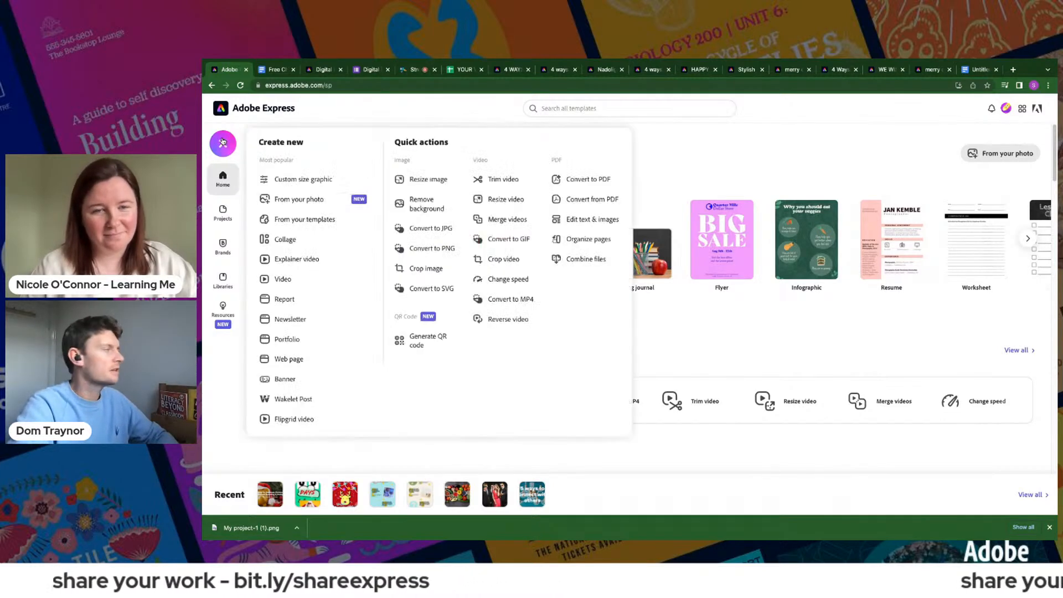
pyautogui.click(299, 364)
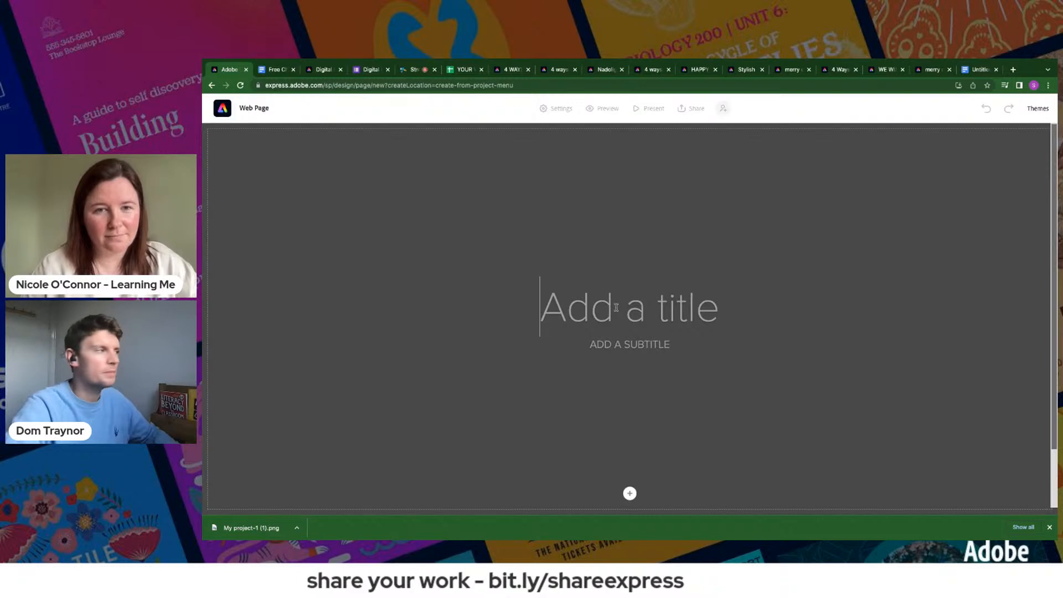
# - Title the web page "Christmas Digital Leaders" and enter the author's full name as the subtitle
pyautogui.write('Chrsti')
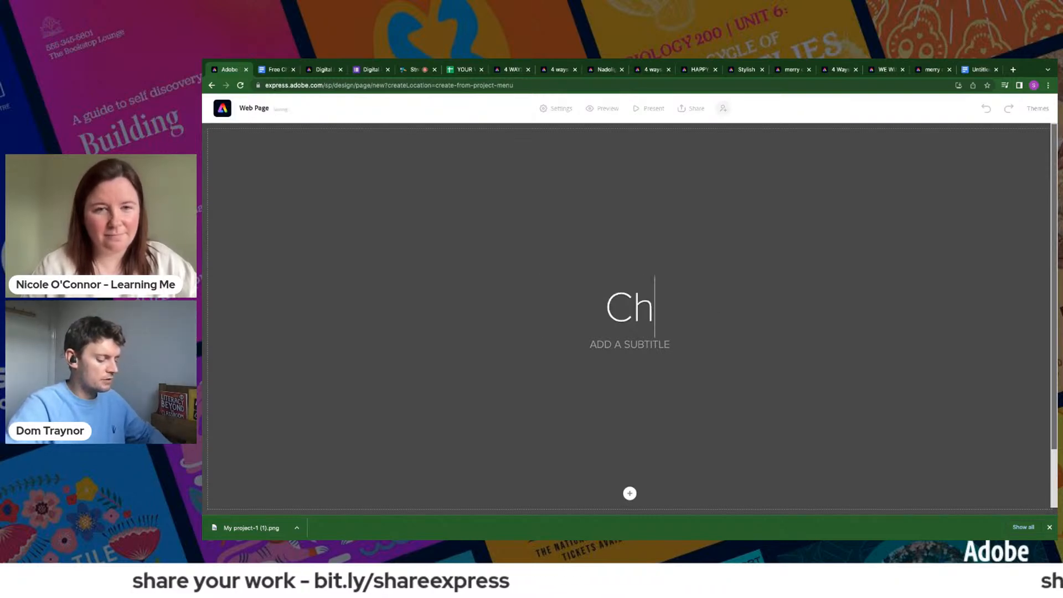
pyautogui.press('BackSpace')
pyautogui.press('BackSpace')
pyautogui.press('BackSpace')
pyautogui.write('istm')
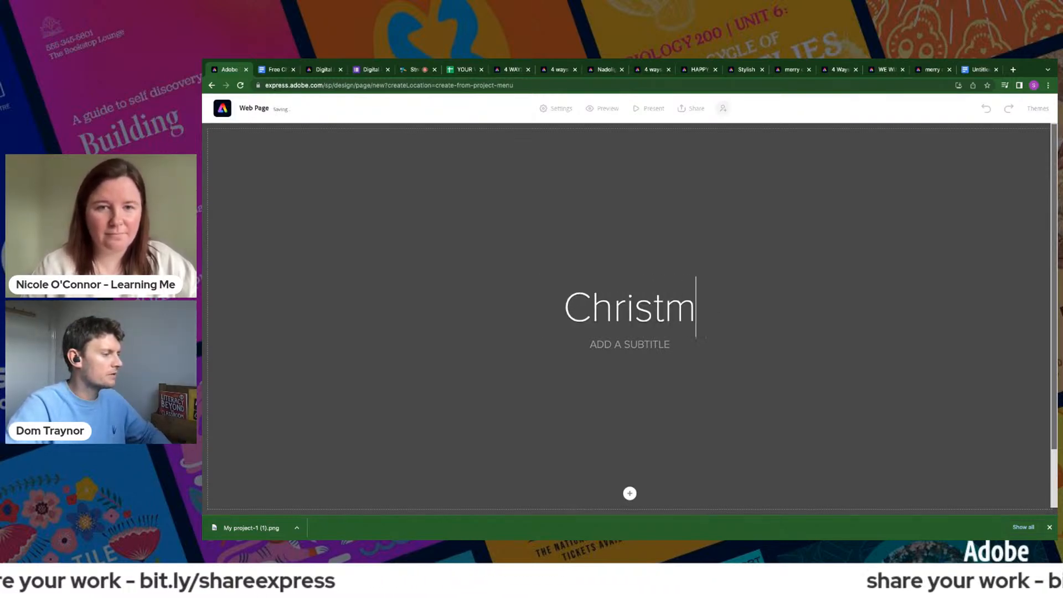
pyautogui.write('as Digitale')
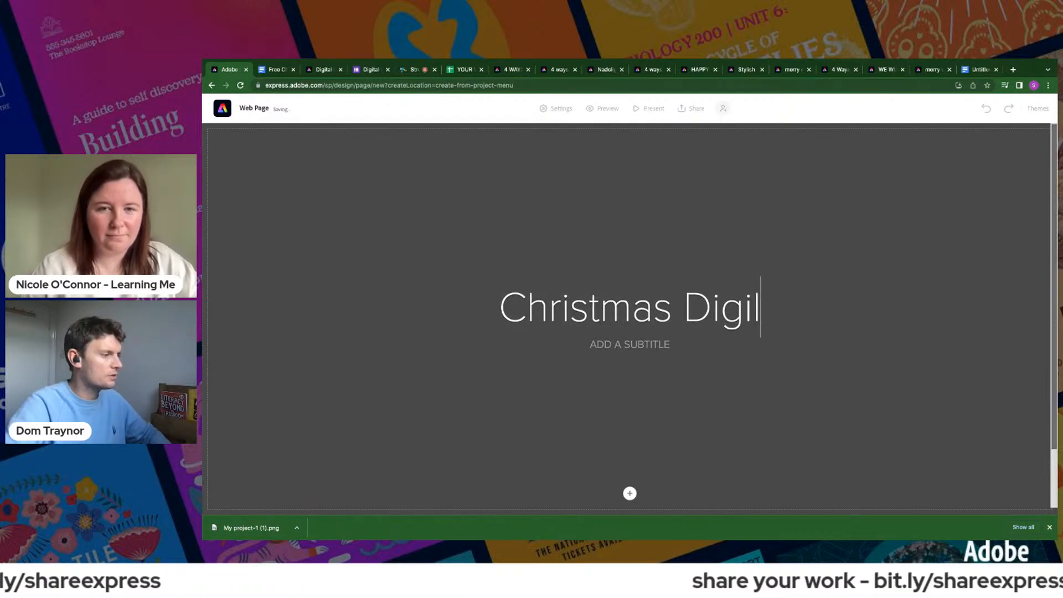
pyautogui.press('BackSpace')
pyautogui.press('Return')
pyautogui.write('L')
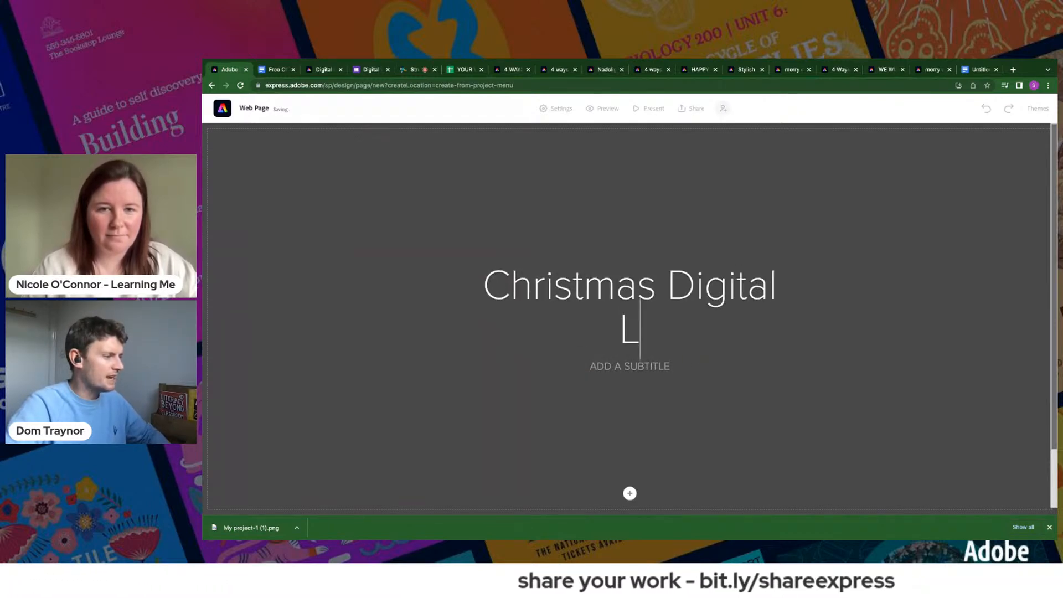
pyautogui.write('eader')
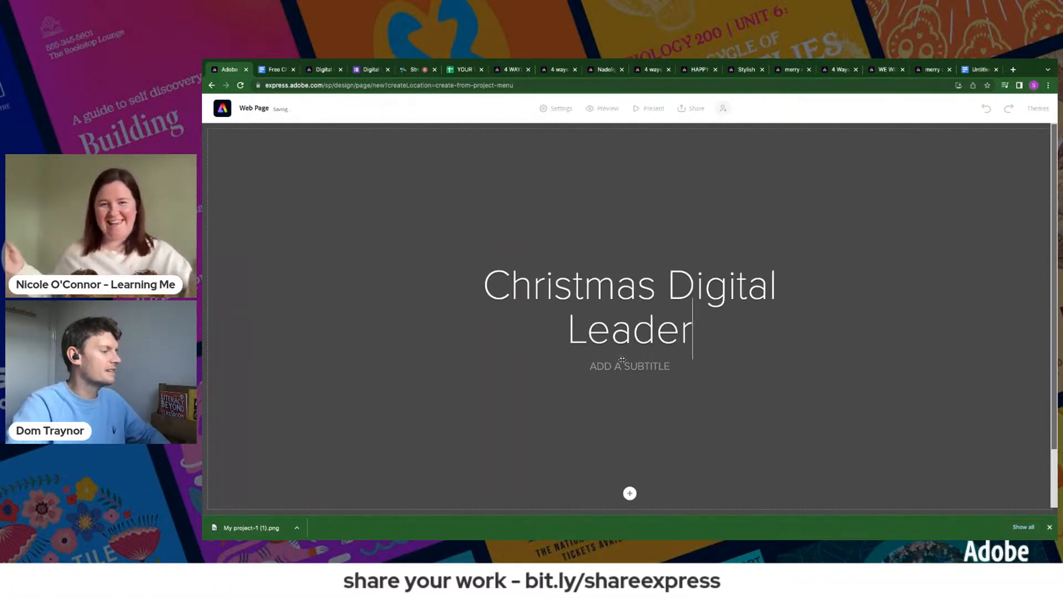
pyautogui.write('s')
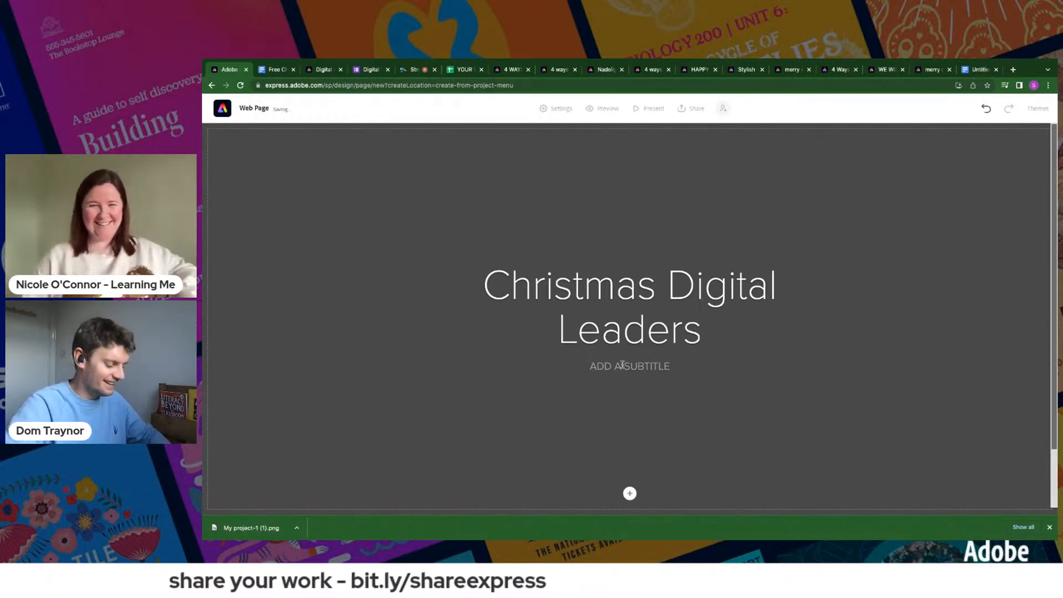
pyautogui.write('DOM TRAYNOR')
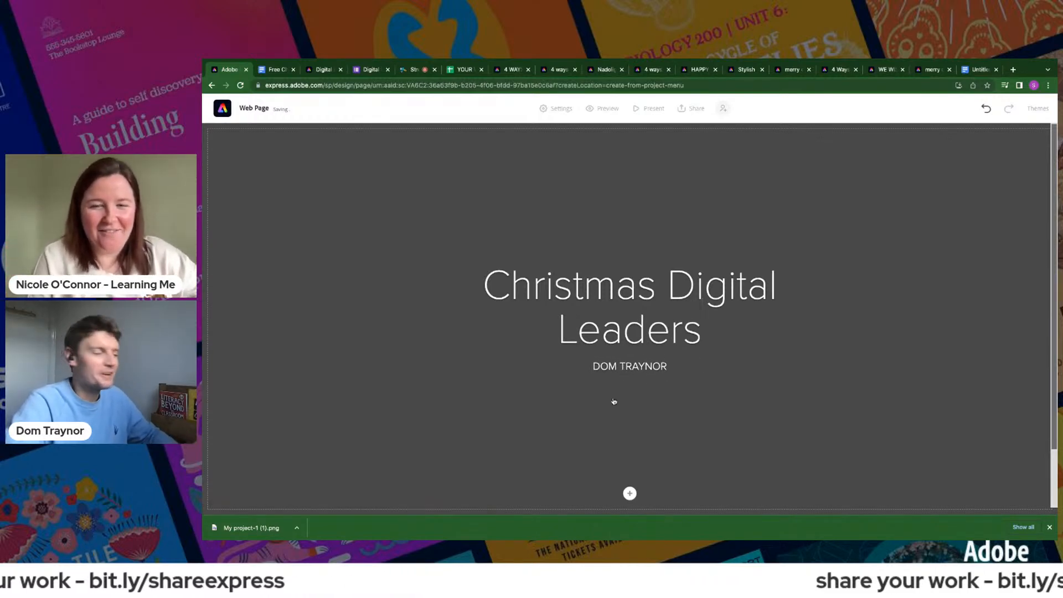
# - Search the stock photos for "Christmas digital" and set the photo of Santa pointing at a tablet as the cover background
pyautogui.click(630, 493)
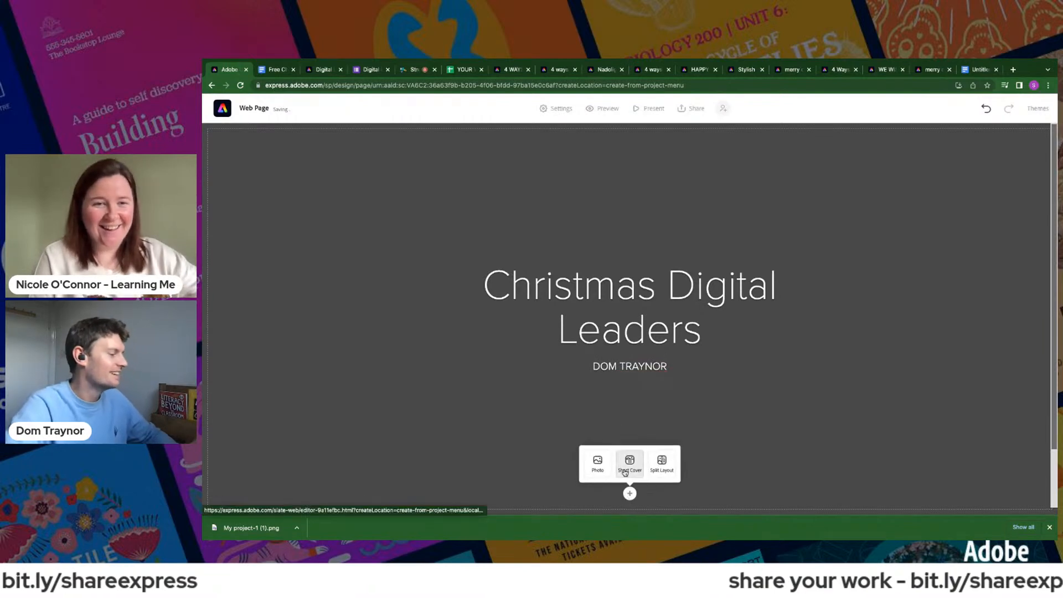
pyautogui.click(610, 468)
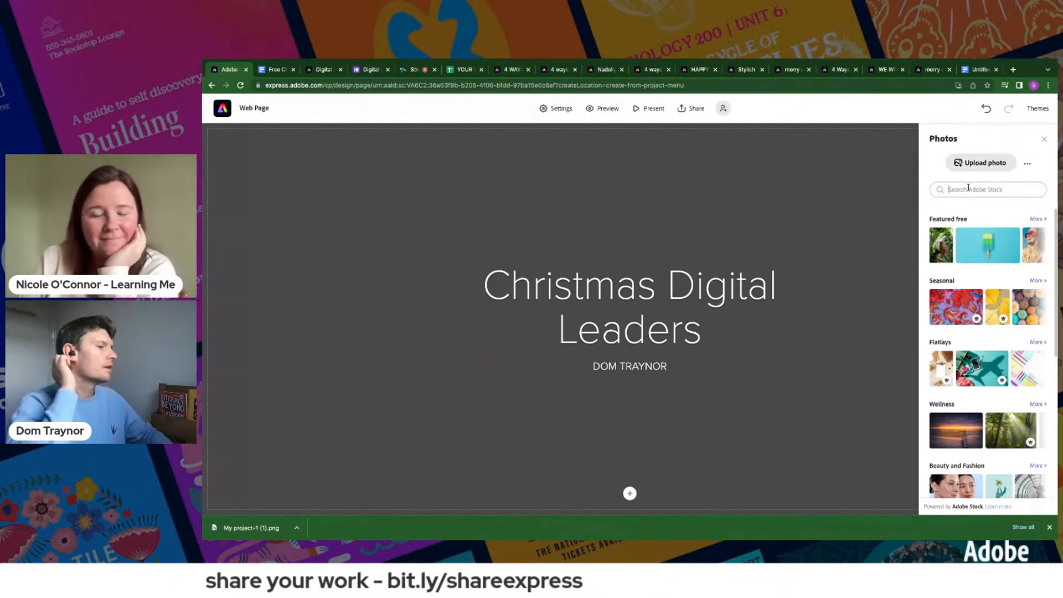
pyautogui.write('Crh')
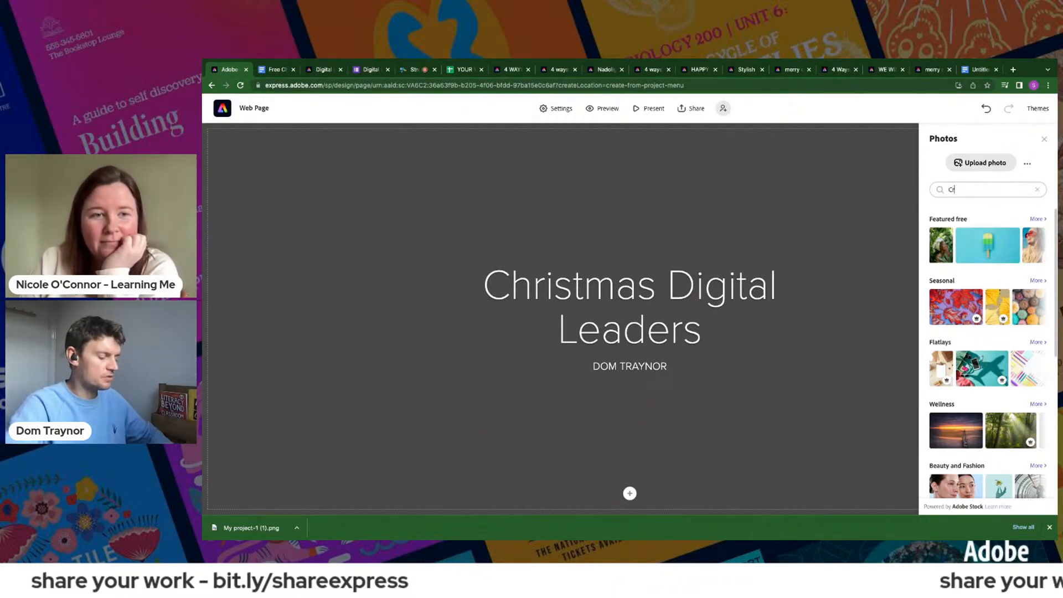
pyautogui.press('BackSpace')
pyautogui.press('BackSpace')
pyautogui.write('hristmas')
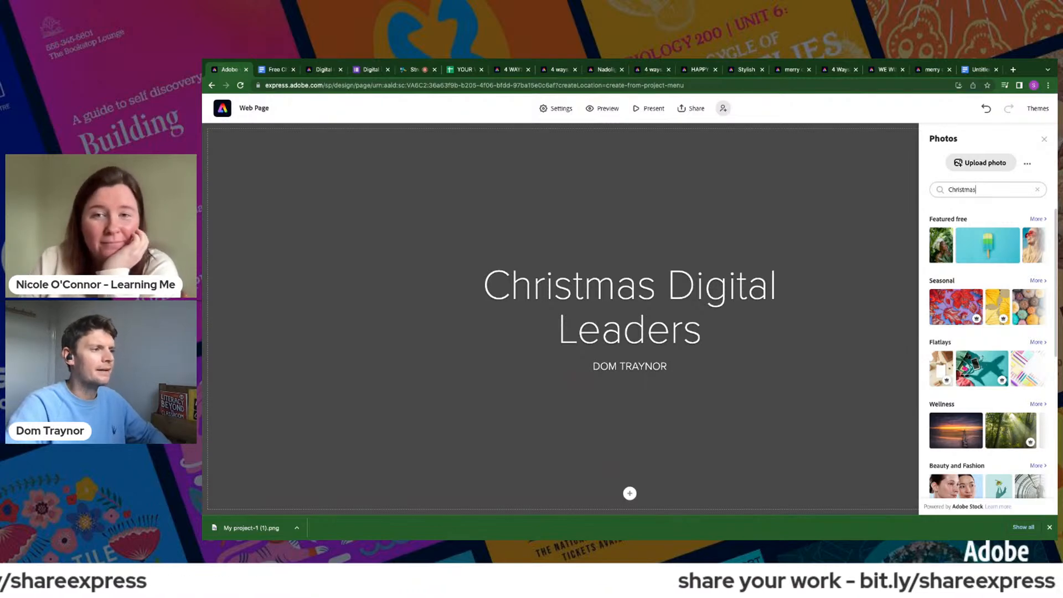
pyautogui.press('Return')
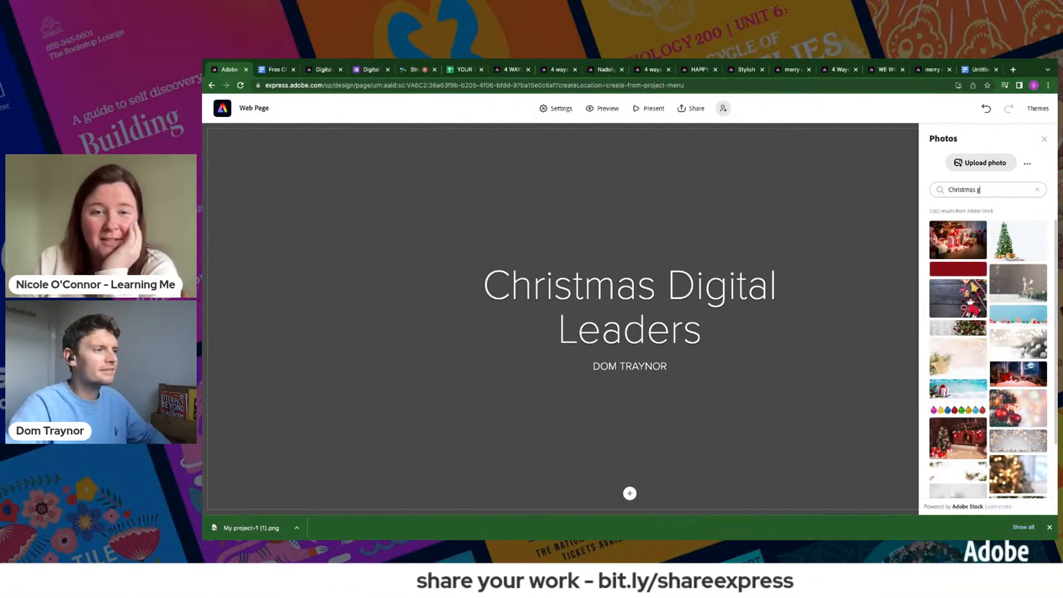
pyautogui.press('Return')
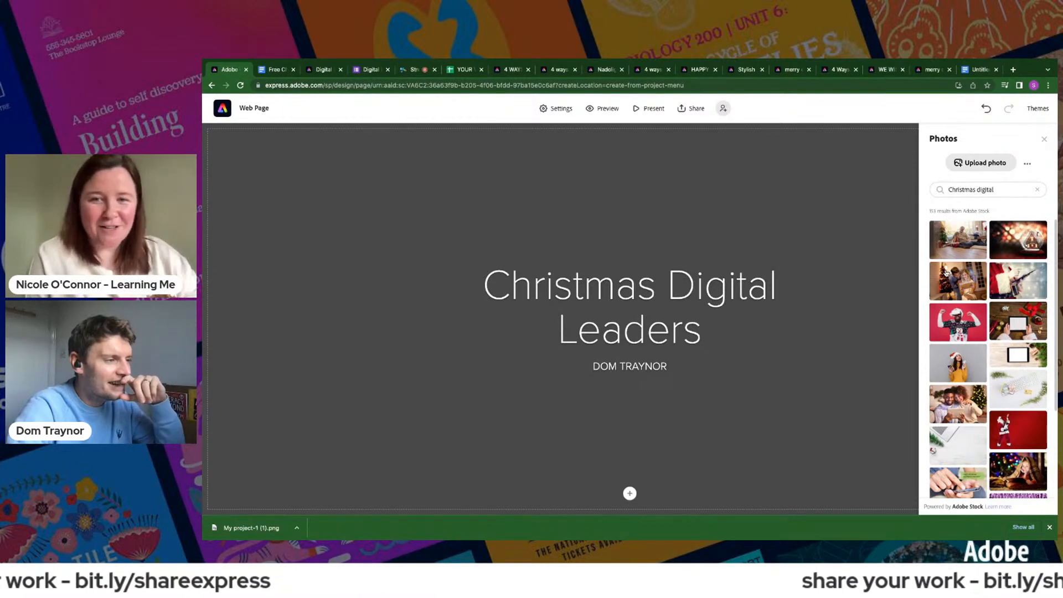
pyautogui.click(1006, 283)
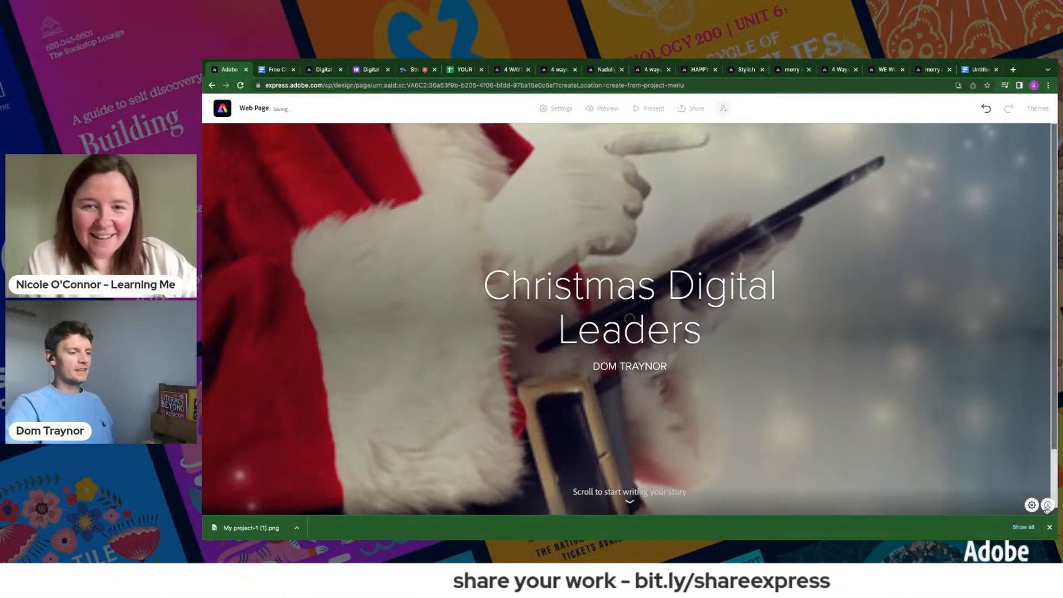
pyautogui.click(1050, 528)
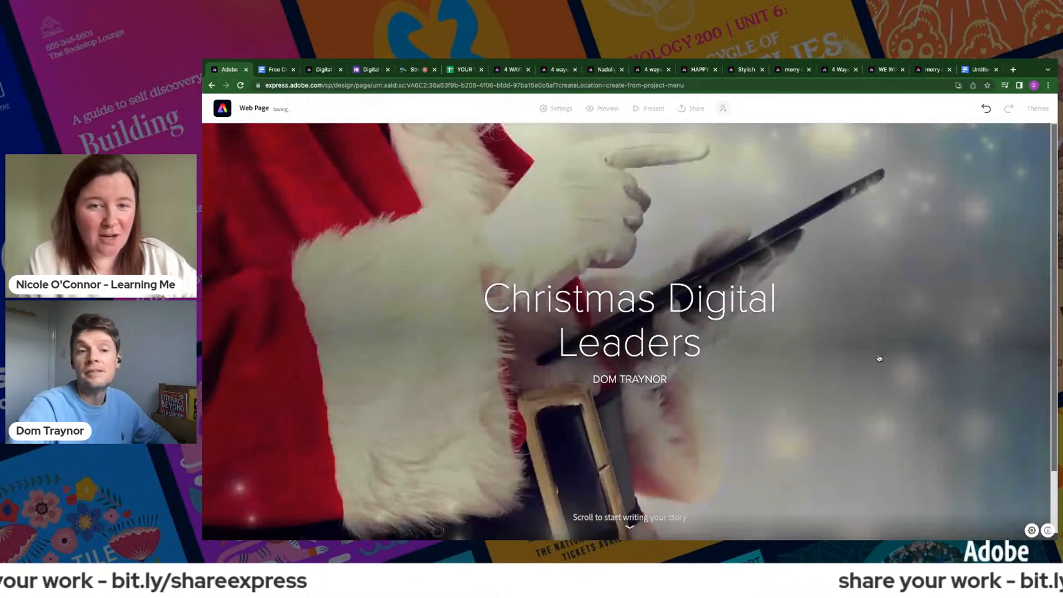
# - Copy the Challenge 1 graphic design heading and description from the published Christmas challenge page, and return to the web page project
pyautogui.click(320, 69)
pyautogui.scroll(15, 734, 280)
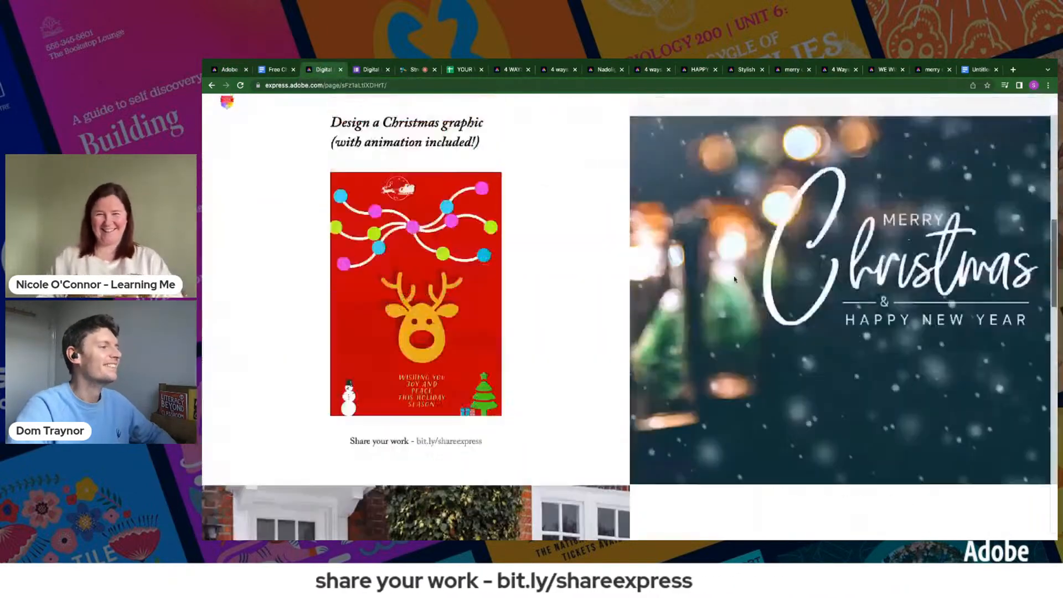
pyautogui.scroll(3, 734, 279)
pyautogui.scroll(-7, 735, 280)
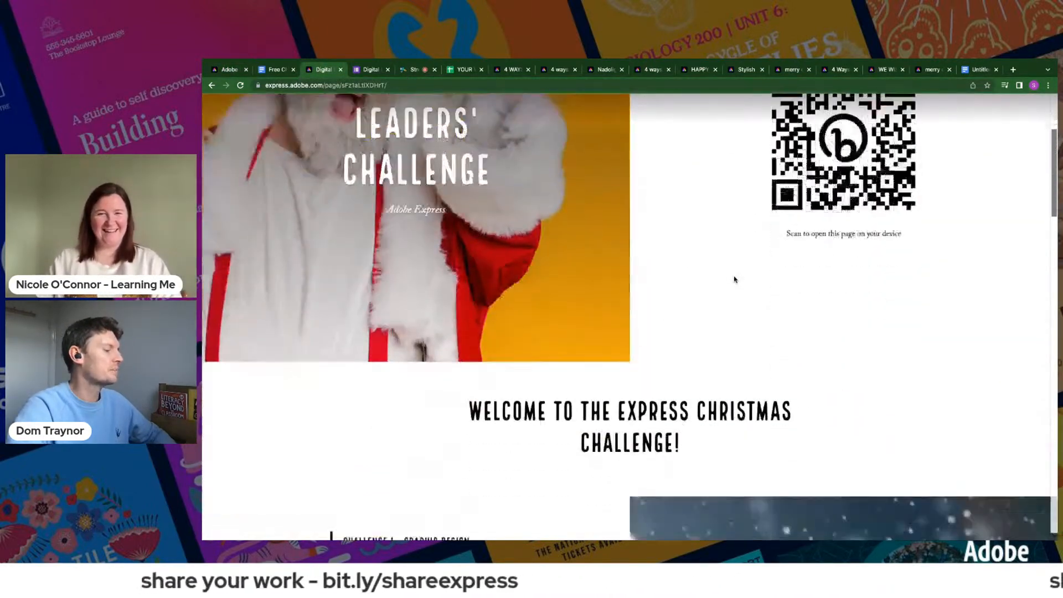
pyautogui.scroll(-3, 734, 279)
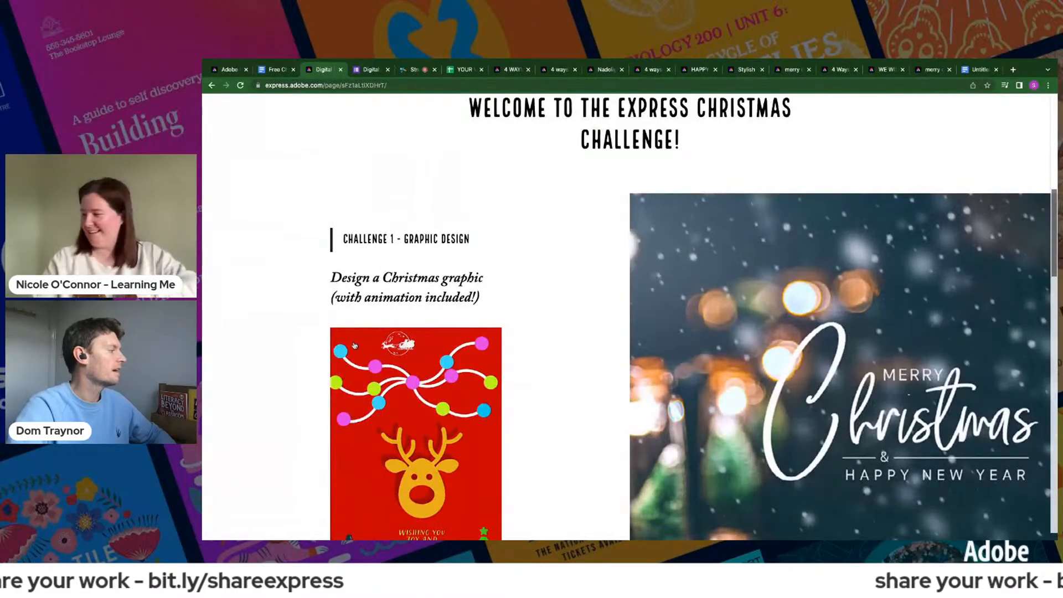
pyautogui.moveTo(343, 238); pyautogui.dragTo(487, 280)
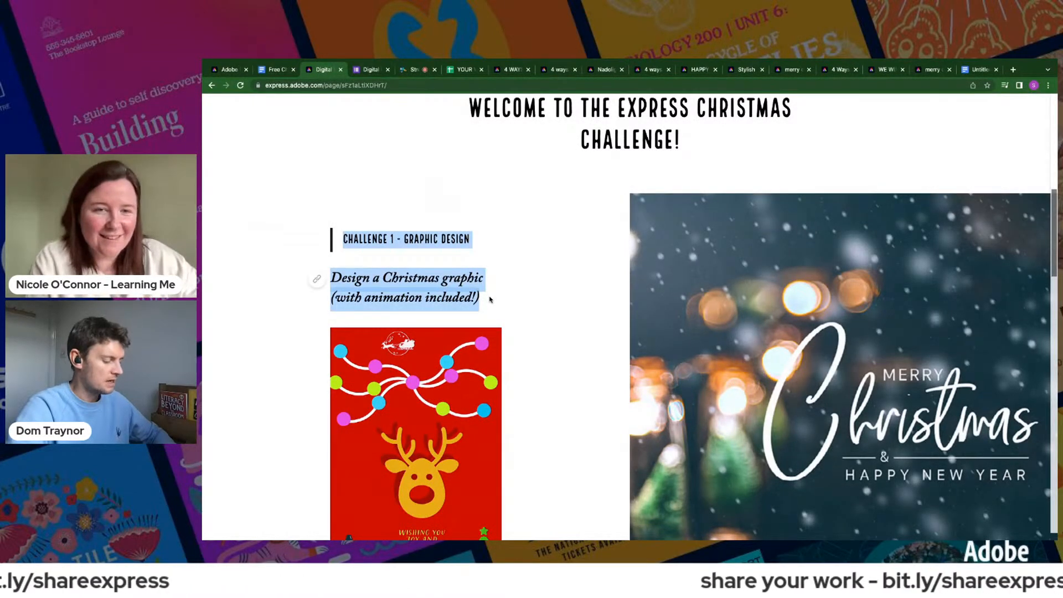
pyautogui.click(228, 69)
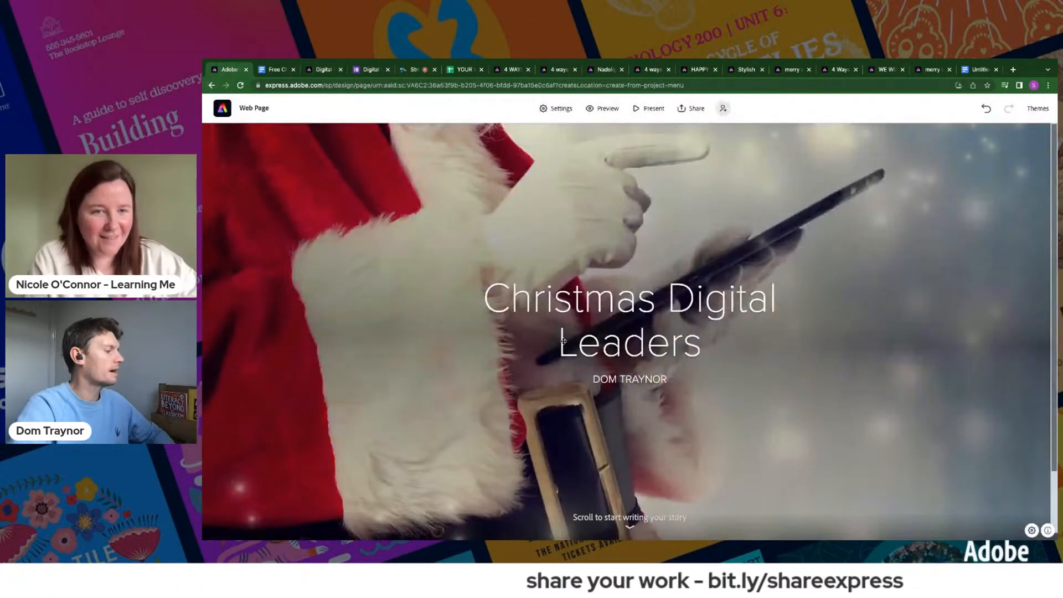
# - Add the text "Today we took on the Adobe Express digital leader challenge for Christmas!" below the cover and format it as an H1 heading
pyautogui.scroll(-2, 610, 413)
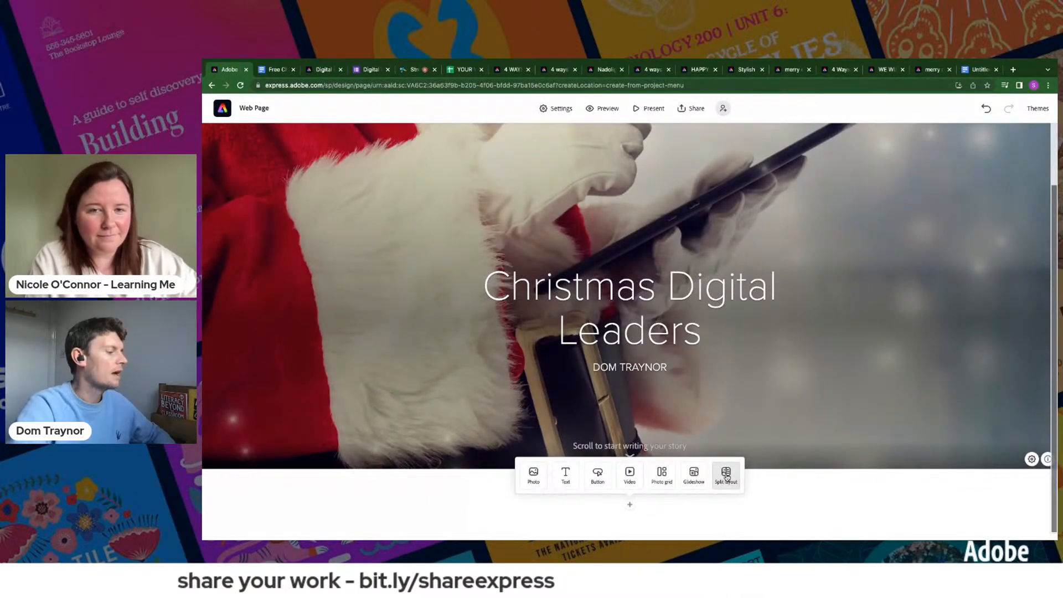
pyautogui.click(566, 474)
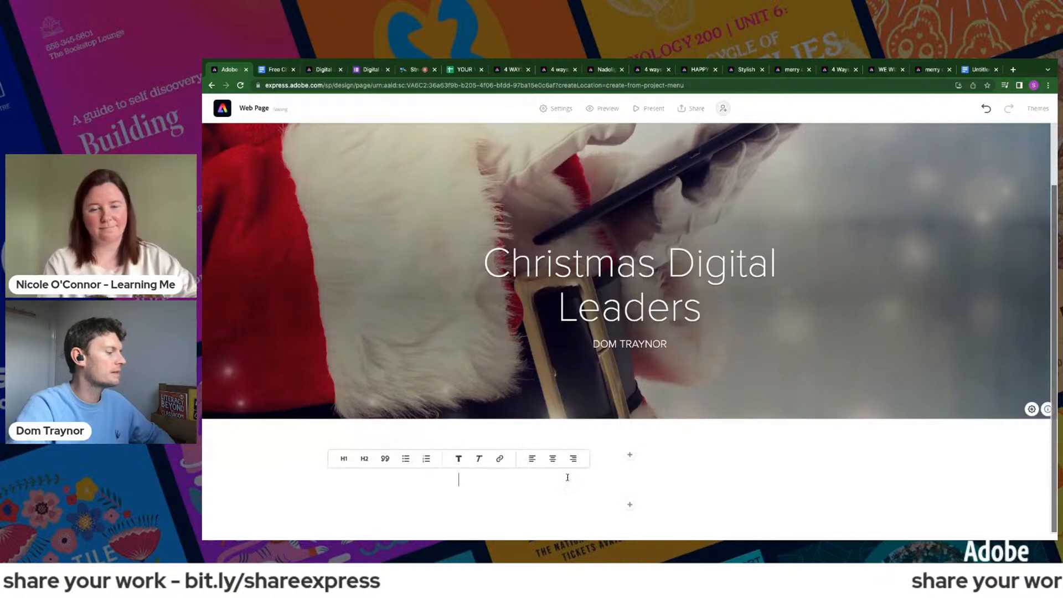
pyautogui.write('Toda')
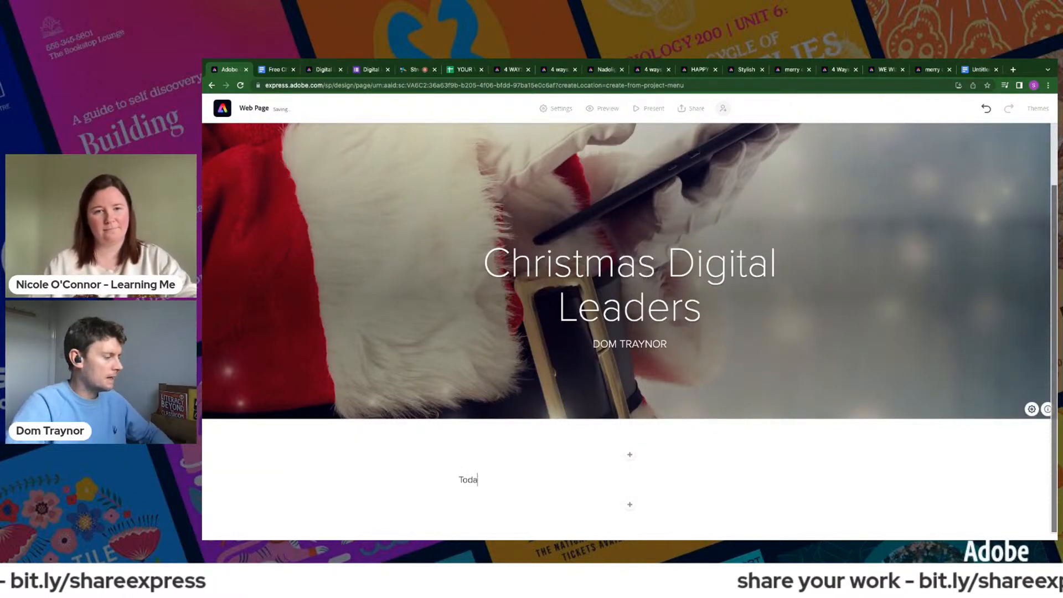
pyautogui.write('y we')
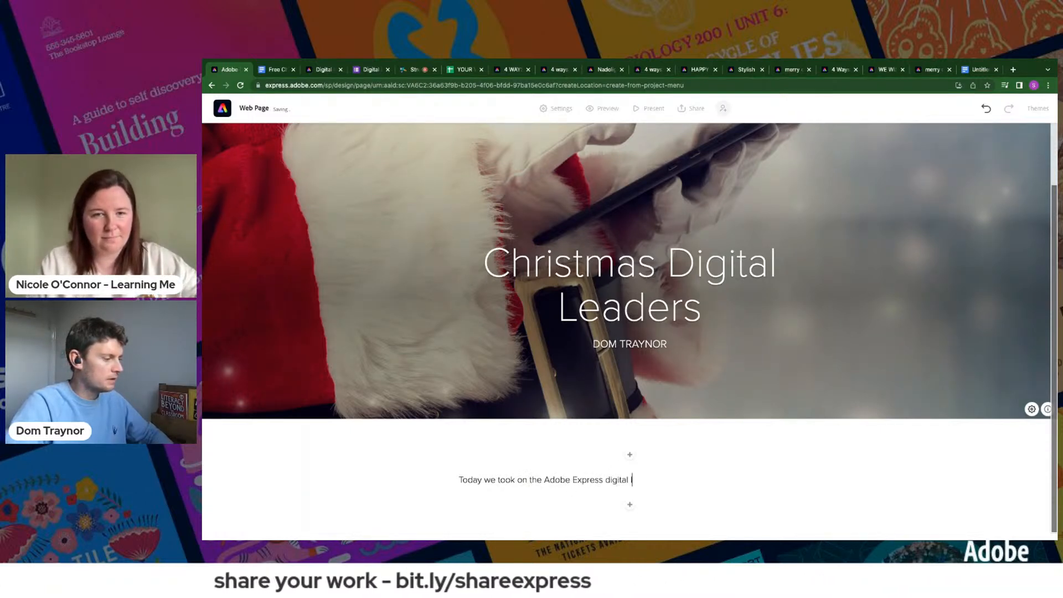
pyautogui.write('for Chr')
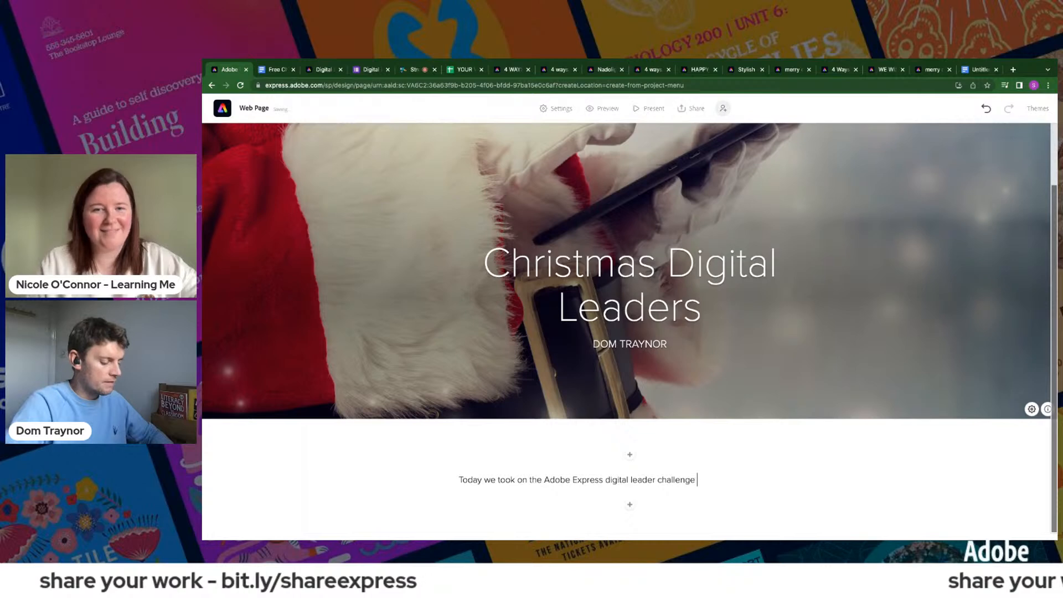
pyautogui.write('istm')
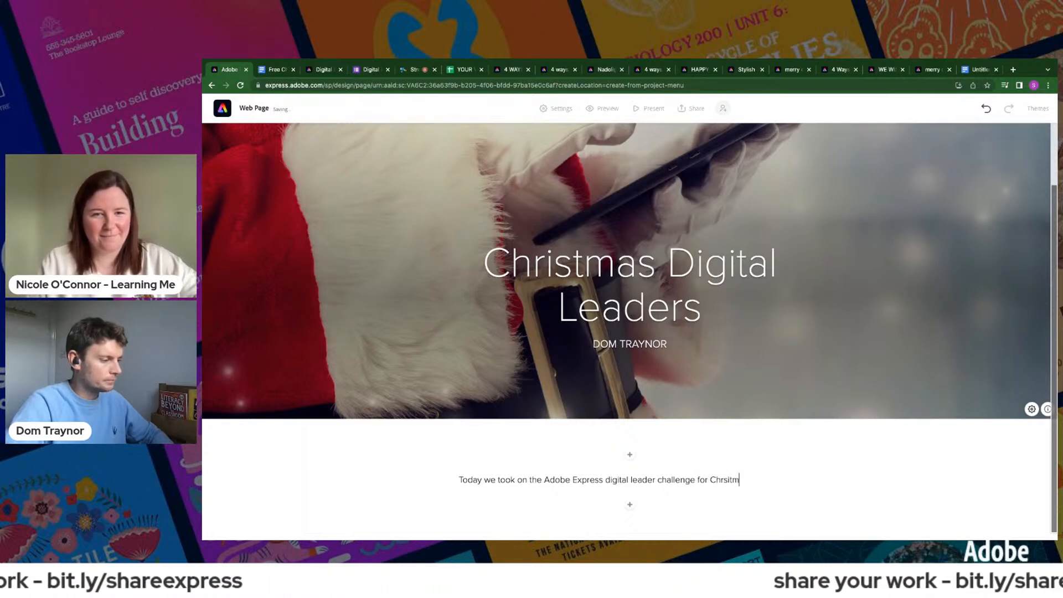
pyautogui.write('as,')
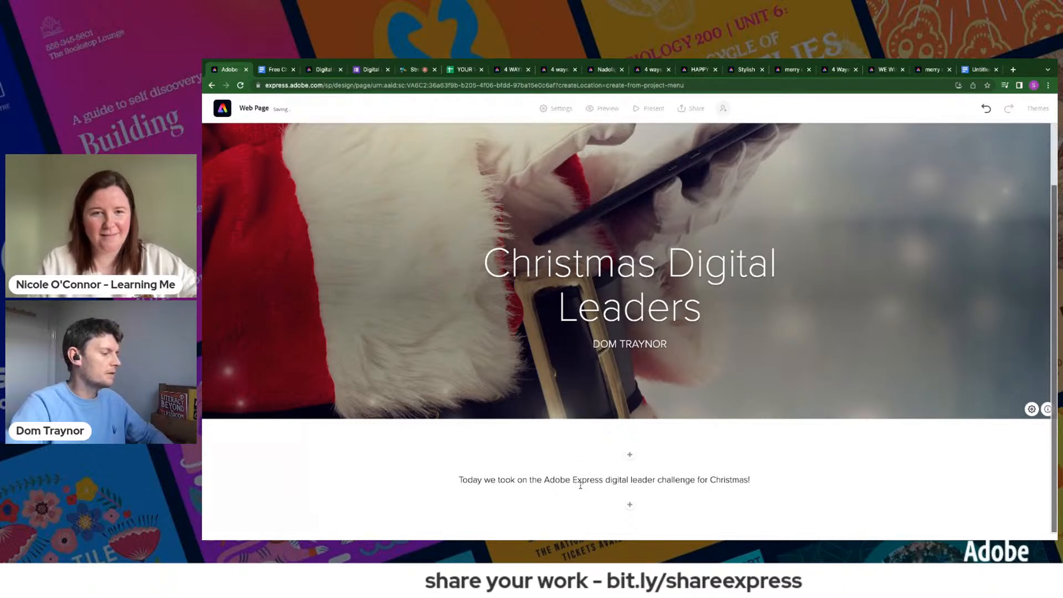
pyautogui.click(467, 459)
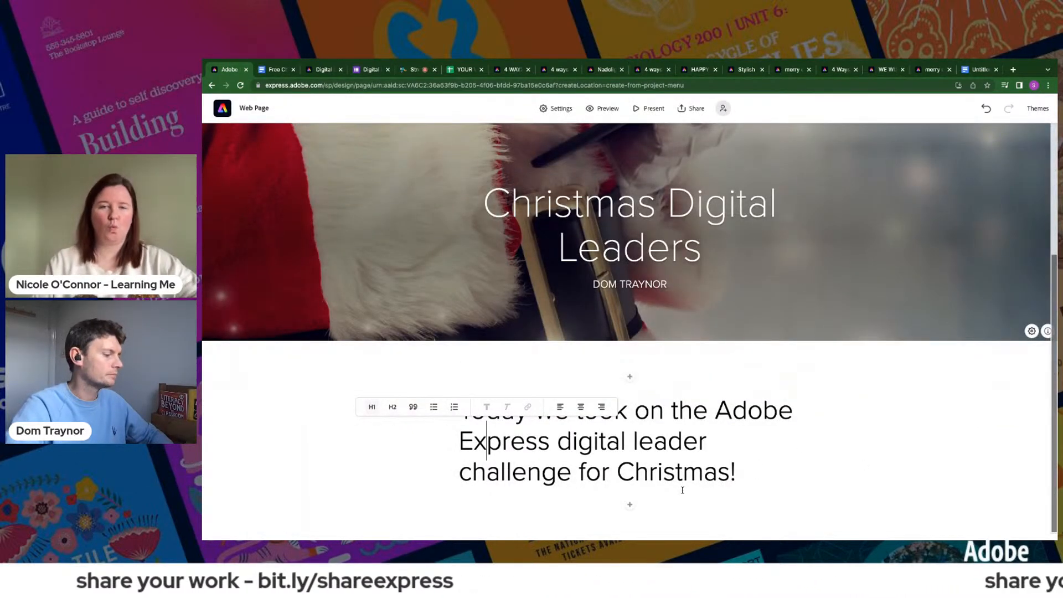
# - Add a second text block reading "A fun and festive time was had by all." and format it as an H1 heading
pyautogui.click(630, 504)
pyautogui.click(569, 480)
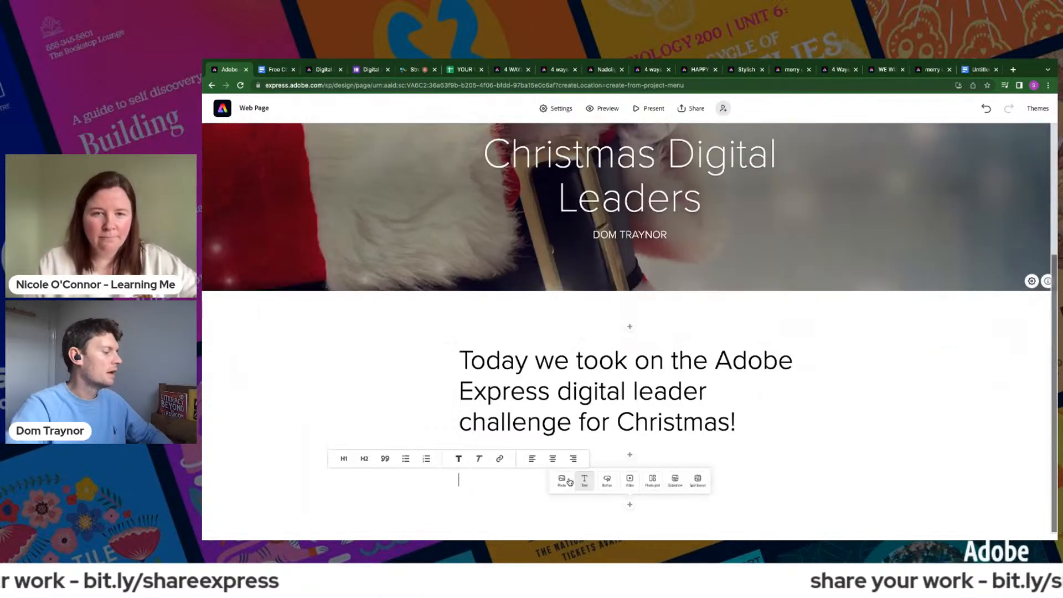
pyautogui.write('A fu')
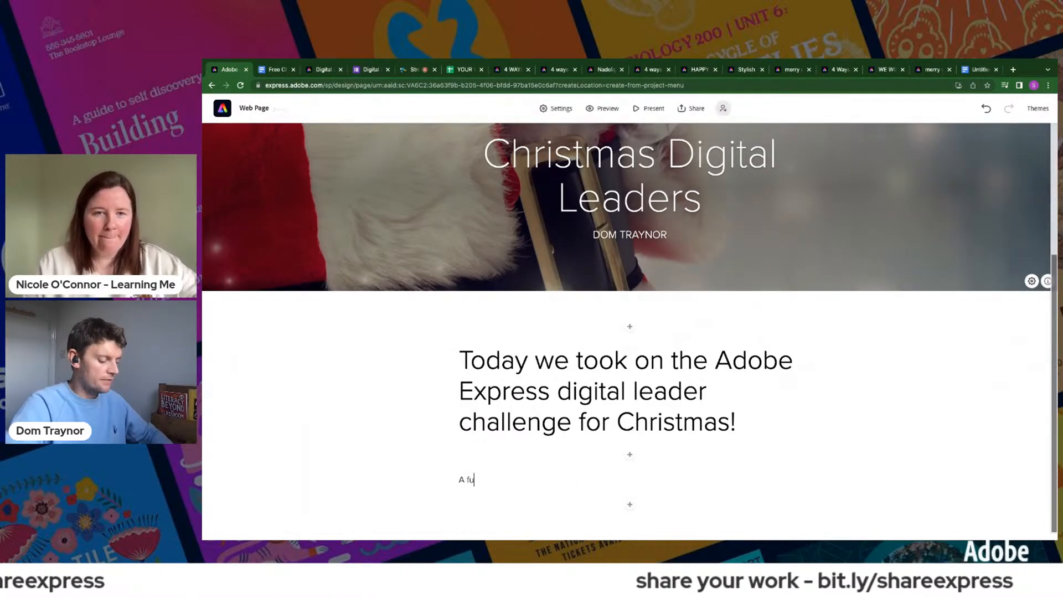
pyautogui.write('n and festive time was had by all.')
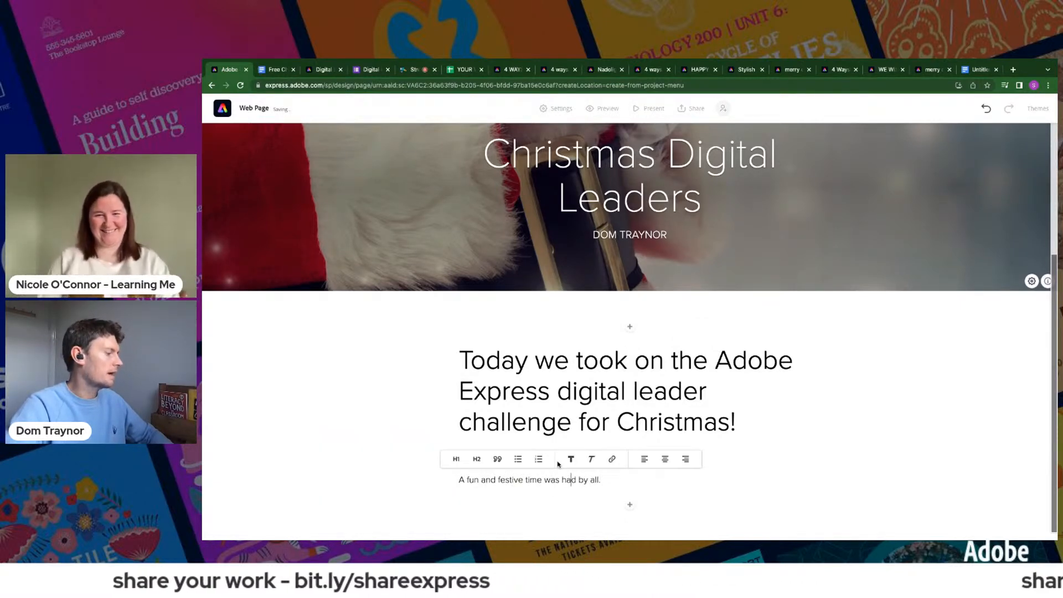
pyautogui.click(456, 459)
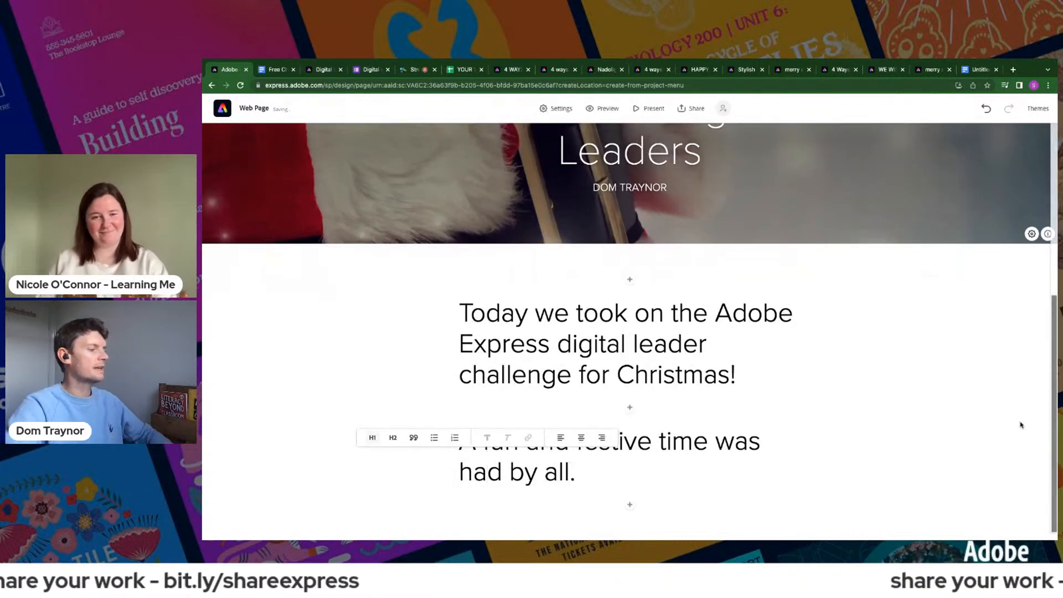
pyautogui.click(968, 389)
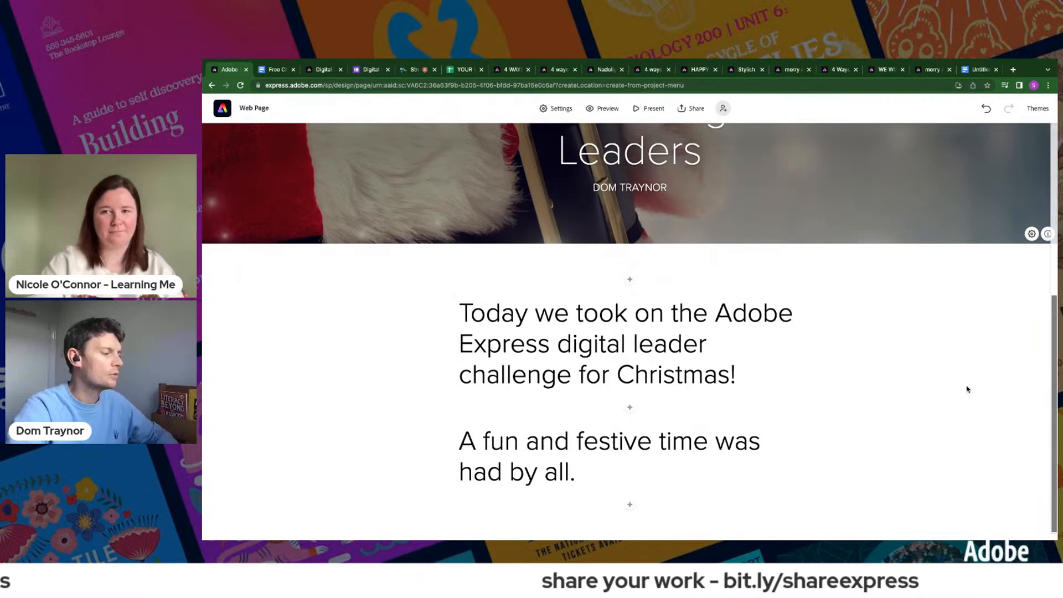
# - Insert a split layout below the text and paste the copied Challenge 1 text into its blank half
pyautogui.click(629, 504)
pyautogui.click(725, 476)
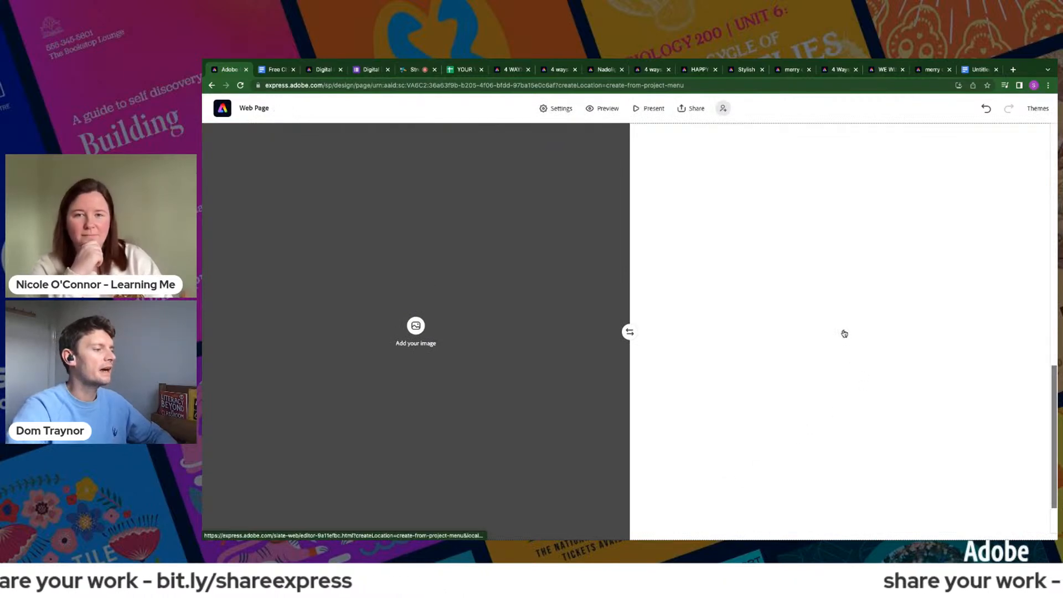
pyautogui.click(844, 332)
pyautogui.click(833, 327)
pyautogui.write('Challenge 1 - GRAPHIC Design Design a Christmas graphic (with animation included!)')
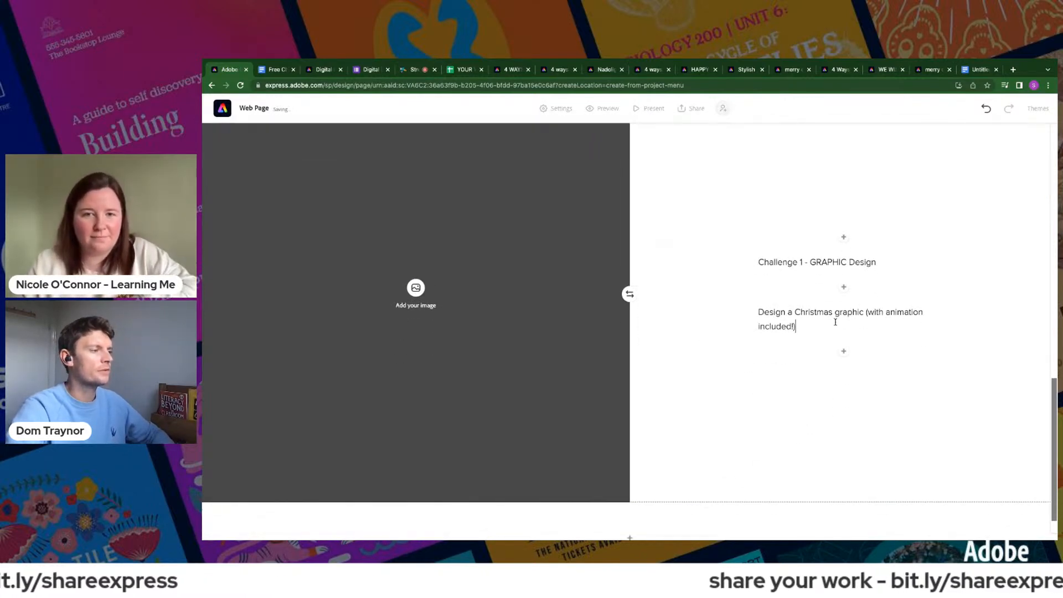
# - Format the Challenge 1 title as a quote and its description as a centred H2 heading
pyautogui.click(782, 261)
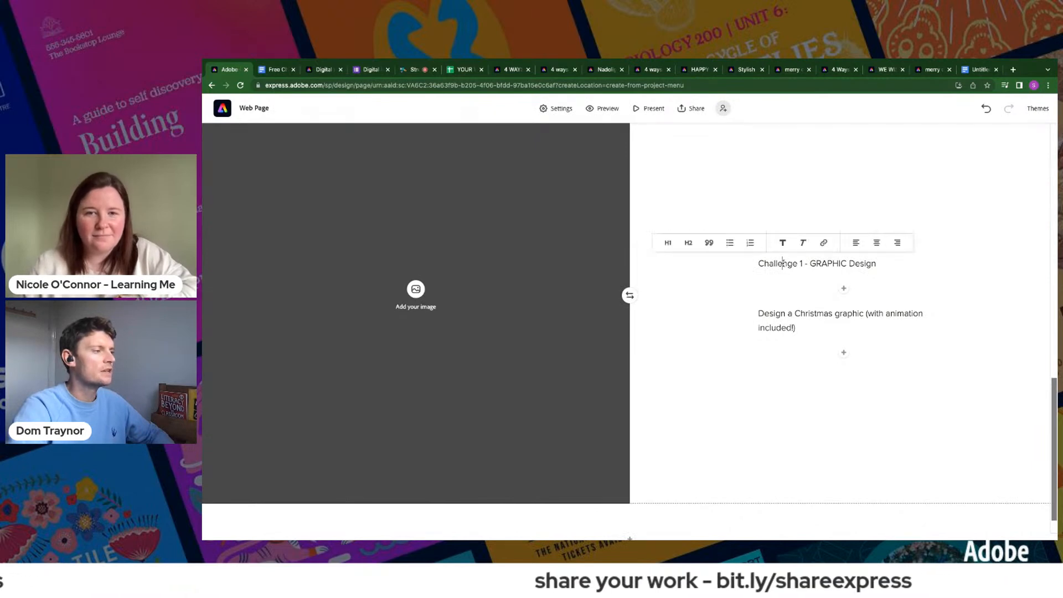
pyautogui.click(709, 243)
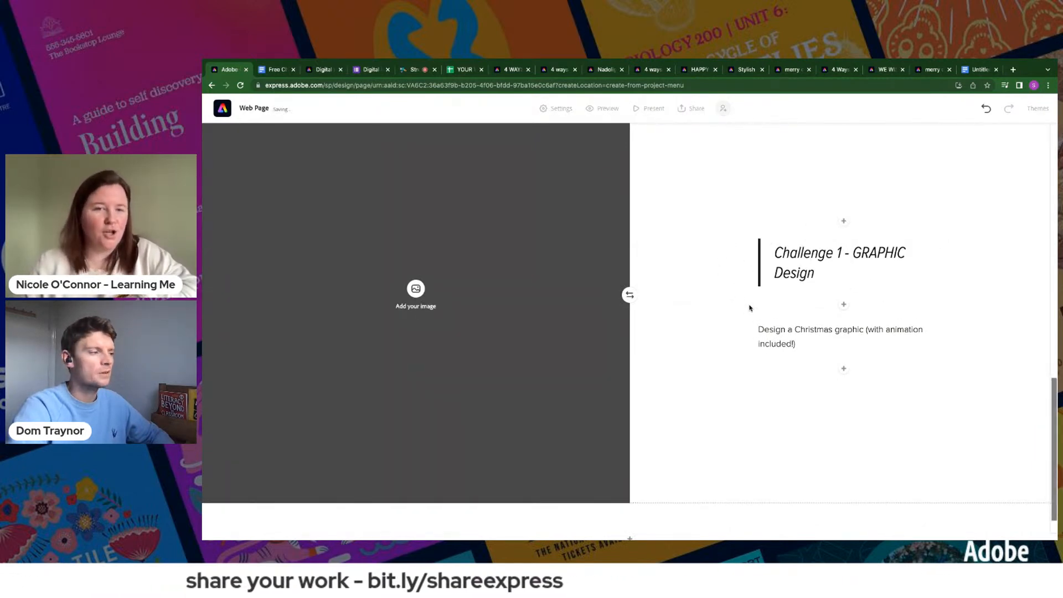
pyautogui.scroll(-1, 779, 326)
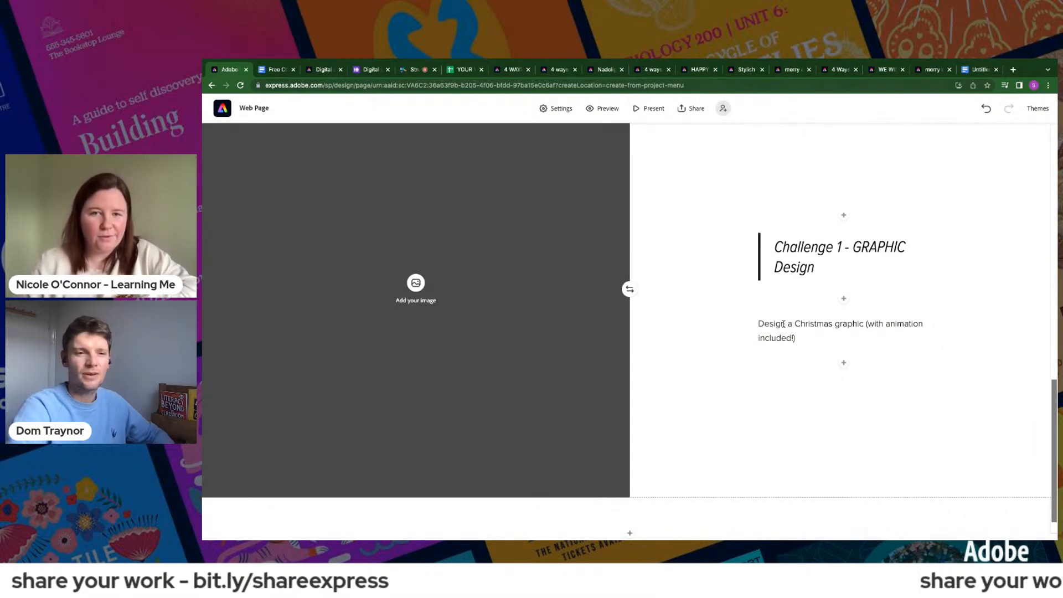
pyautogui.click(783, 324)
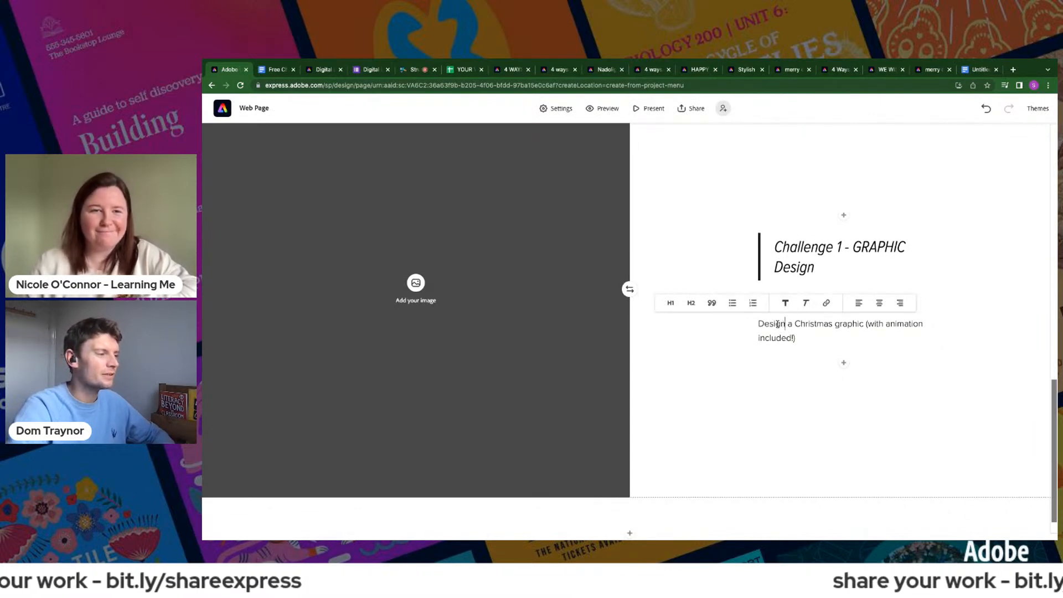
pyautogui.click(691, 304)
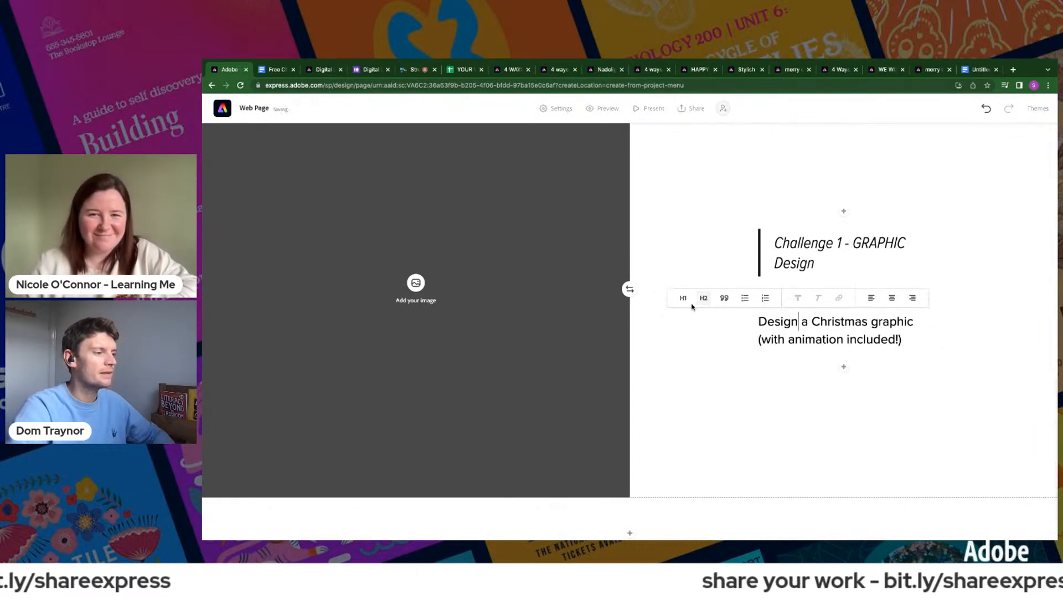
pyautogui.click(889, 298)
pyautogui.click(682, 416)
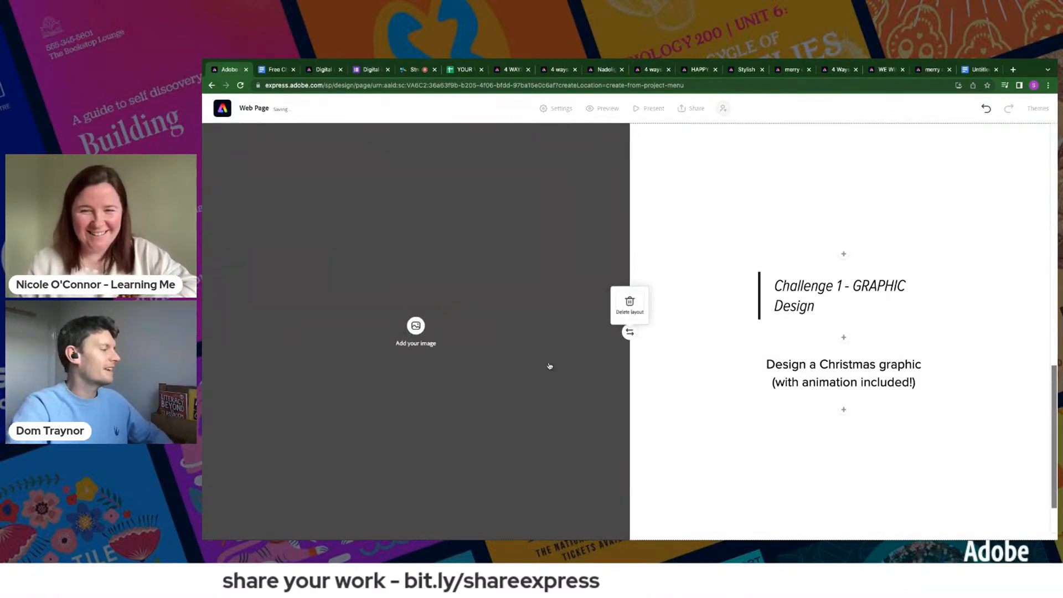
# - Upload the reindeer Christmas graphic into the image half of the Challenge 1 split layout and move its focal point down past the Happy Christmas lettering
pyautogui.click(415, 328)
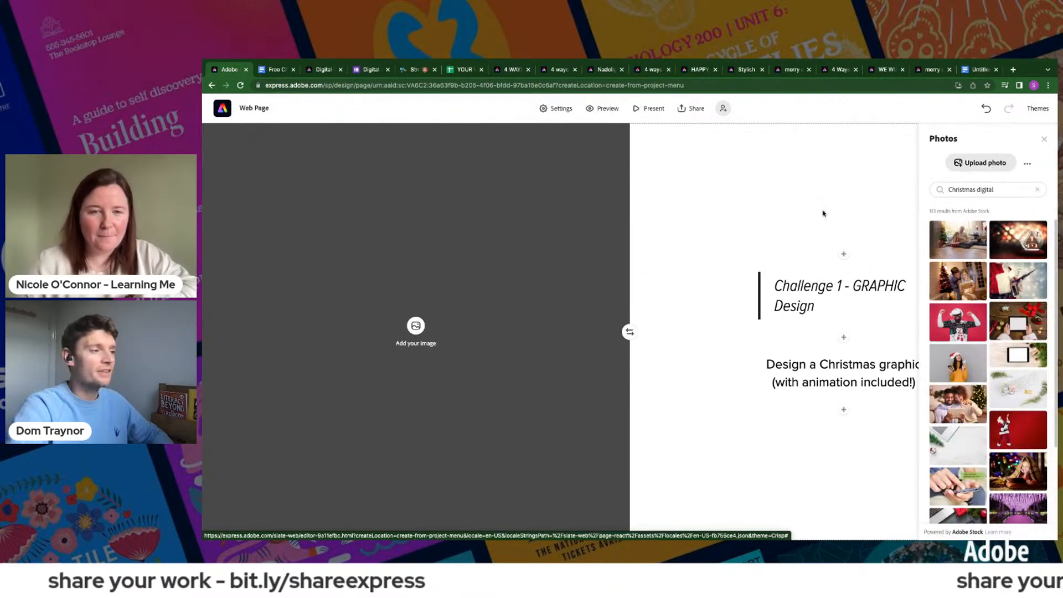
pyautogui.click(975, 165)
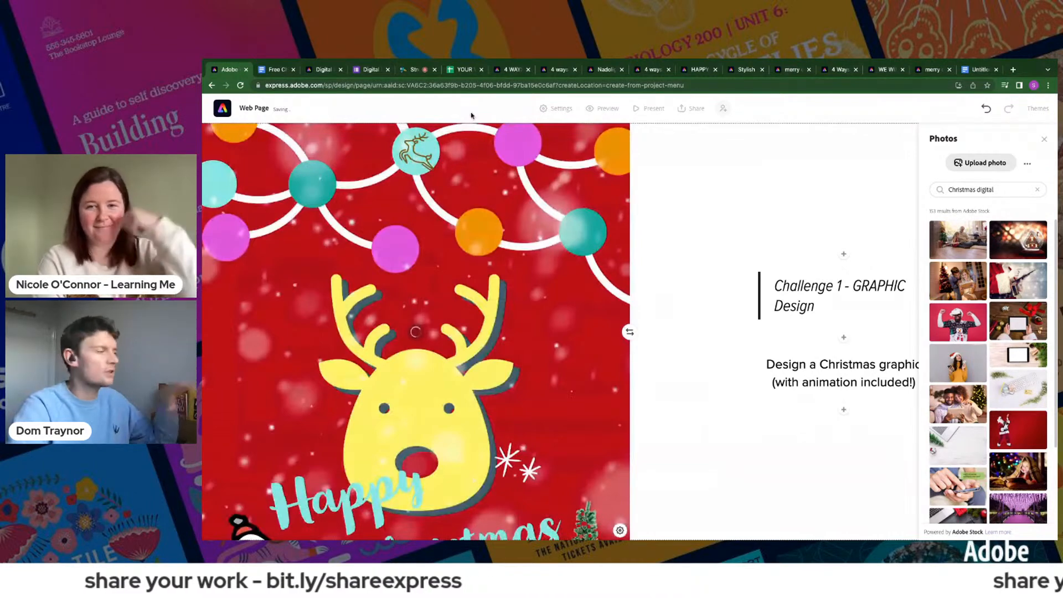
pyautogui.scroll(-1, 560, 300)
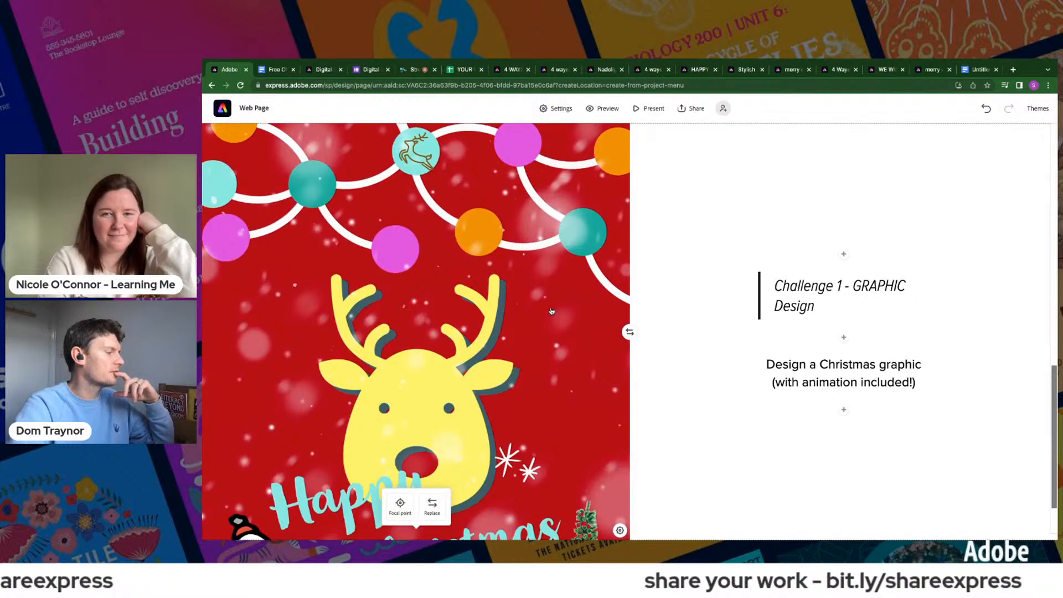
pyautogui.click(400, 504)
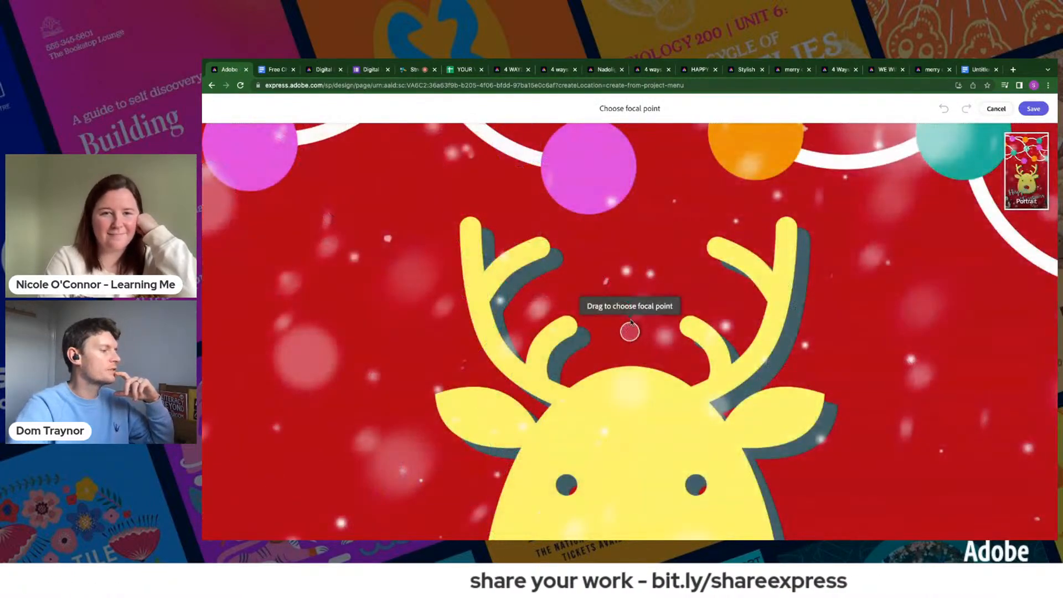
pyautogui.moveTo(629, 332)
pyautogui.mouseDown()
pyautogui.moveTo(626, 361)
pyautogui.moveTo(683, 533)
pyautogui.mouseUp()
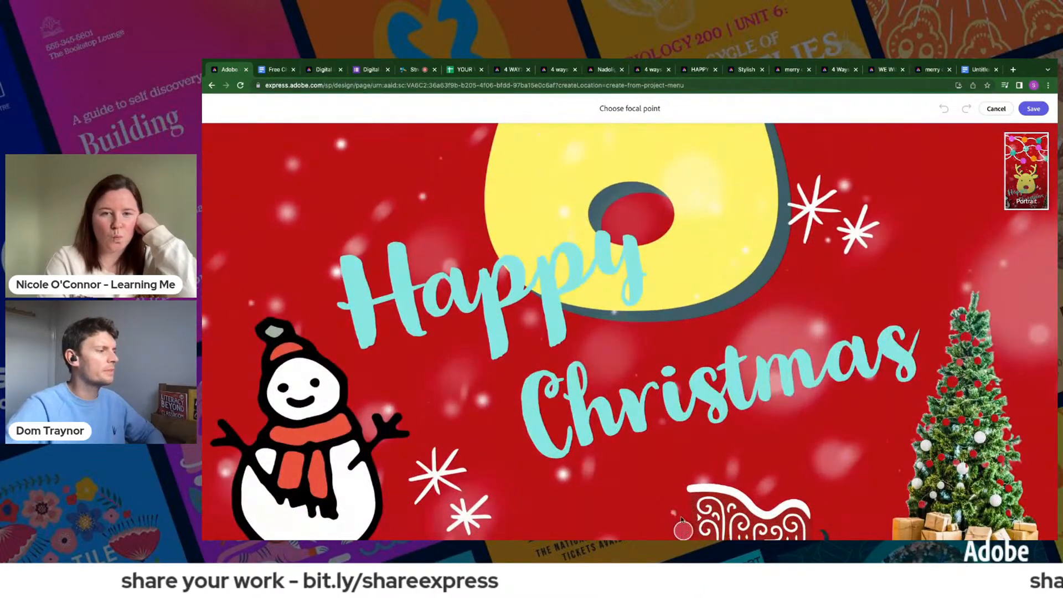
pyautogui.click(1032, 109)
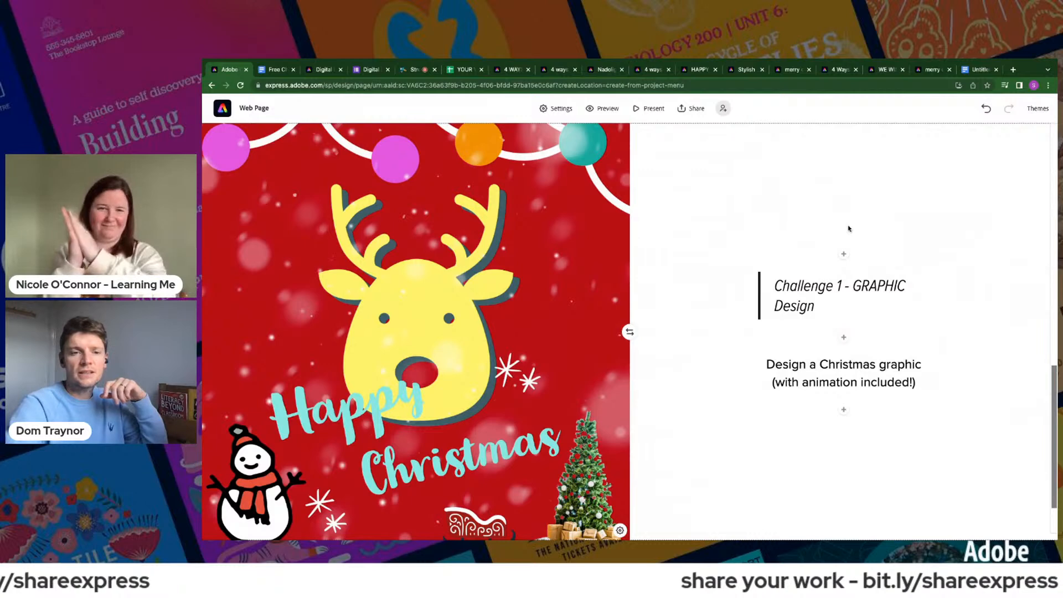
# - Insert the uploaded image "My project-1 (1).png" below the Challenge 1 description
pyautogui.scroll(-1, 867, 387)
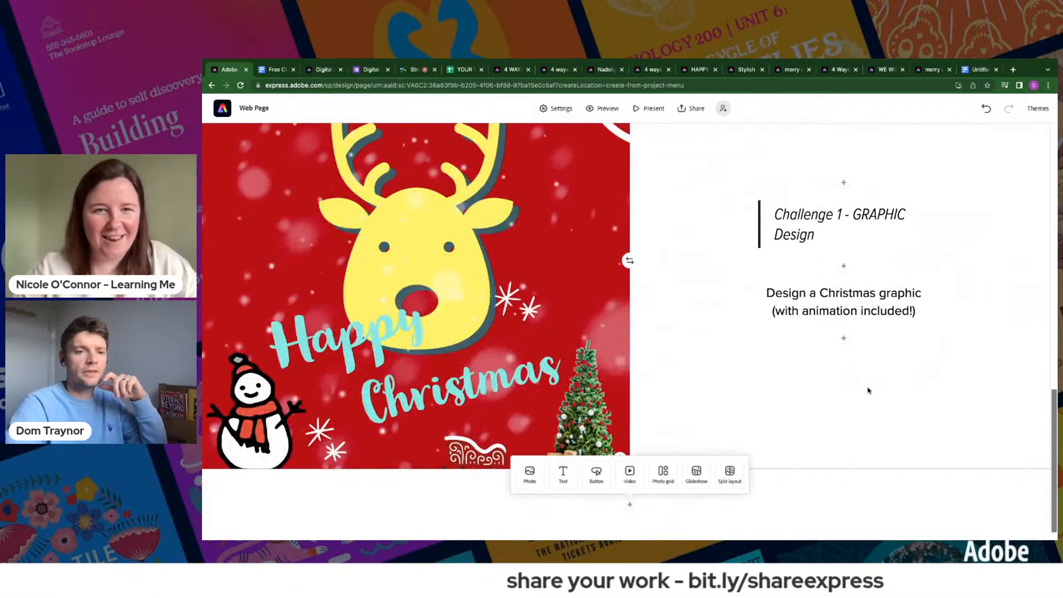
pyautogui.click(843, 337)
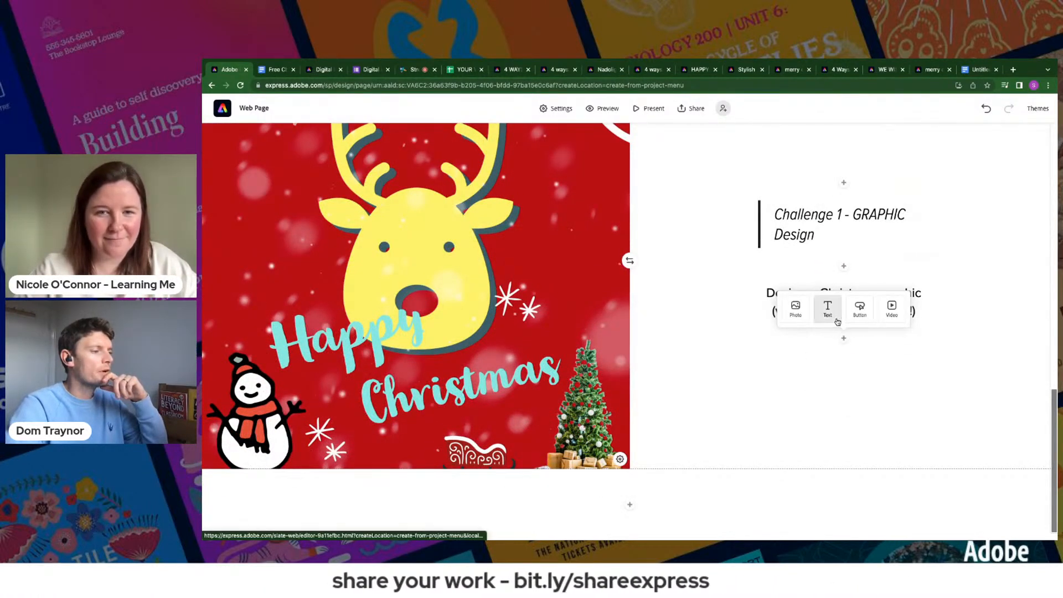
pyautogui.click(798, 312)
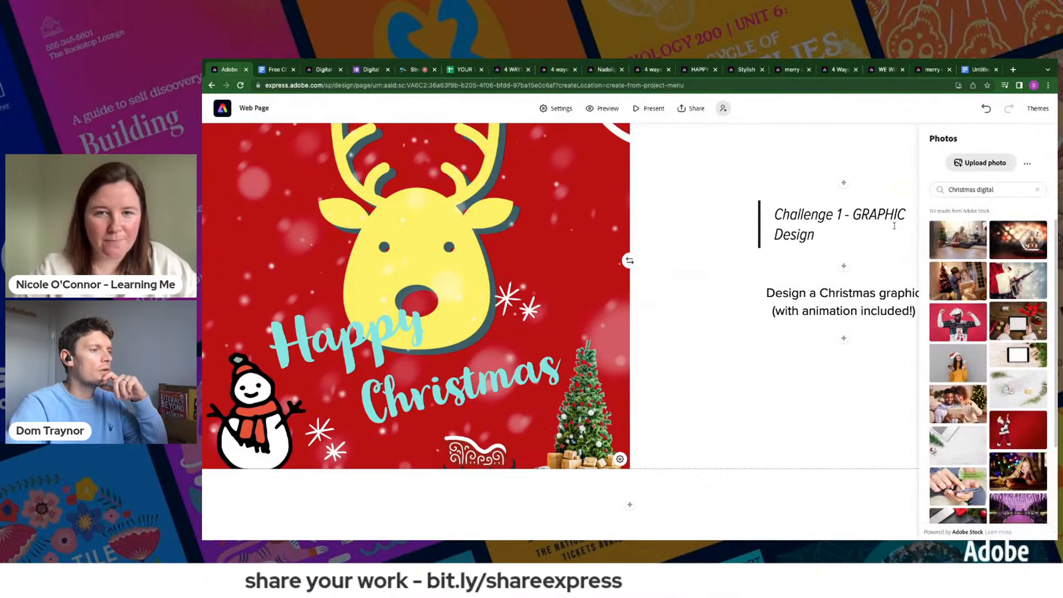
pyautogui.click(967, 163)
pyautogui.click(495, 94)
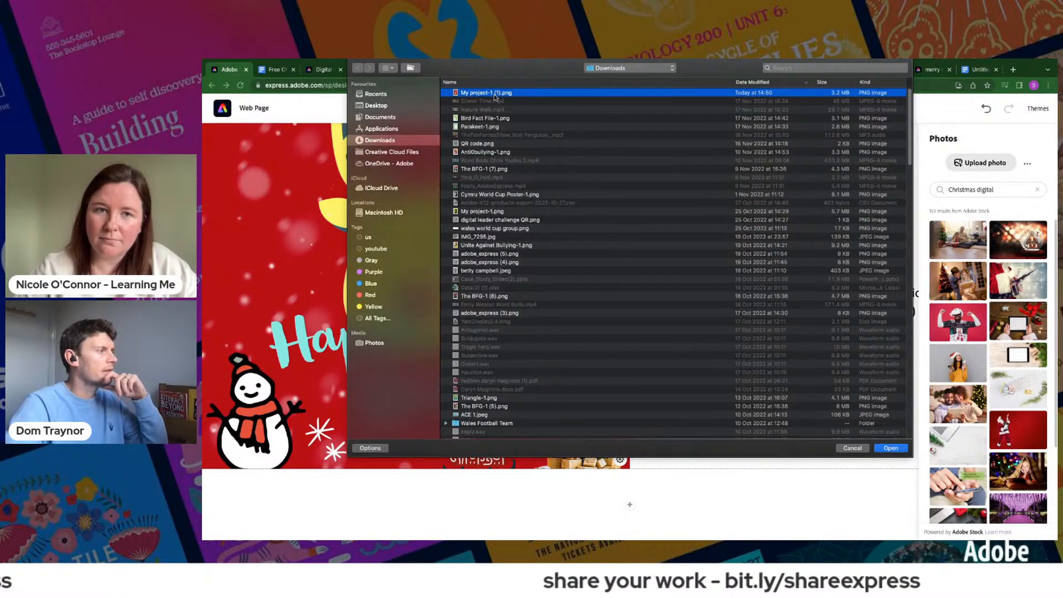
pyautogui.doubleClick(495, 94)
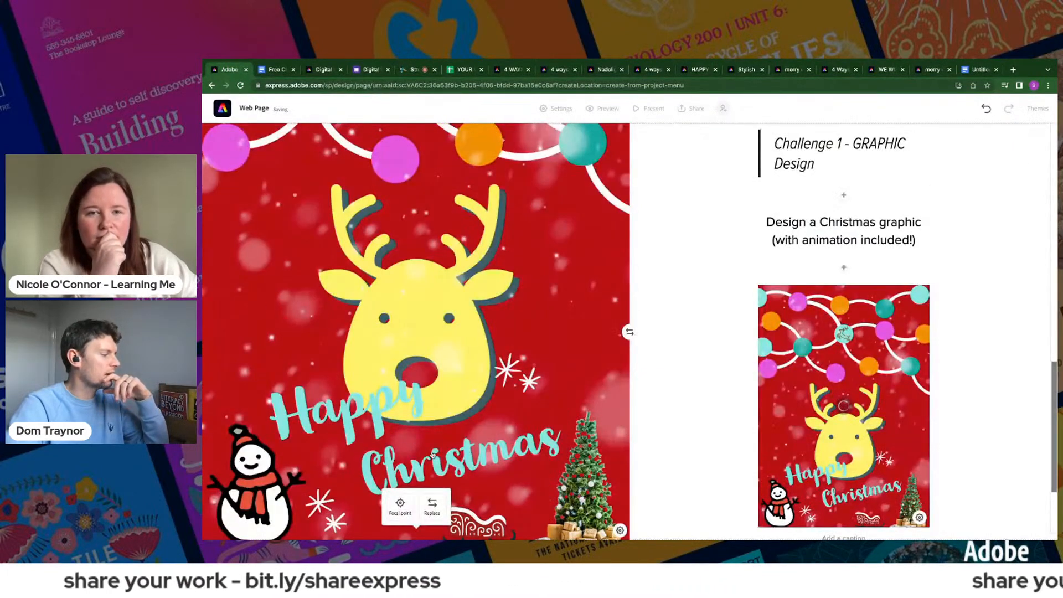
# - Replace the split layout's large image with the stock photo of a child under a blanket using a tablet
pyautogui.click(432, 504)
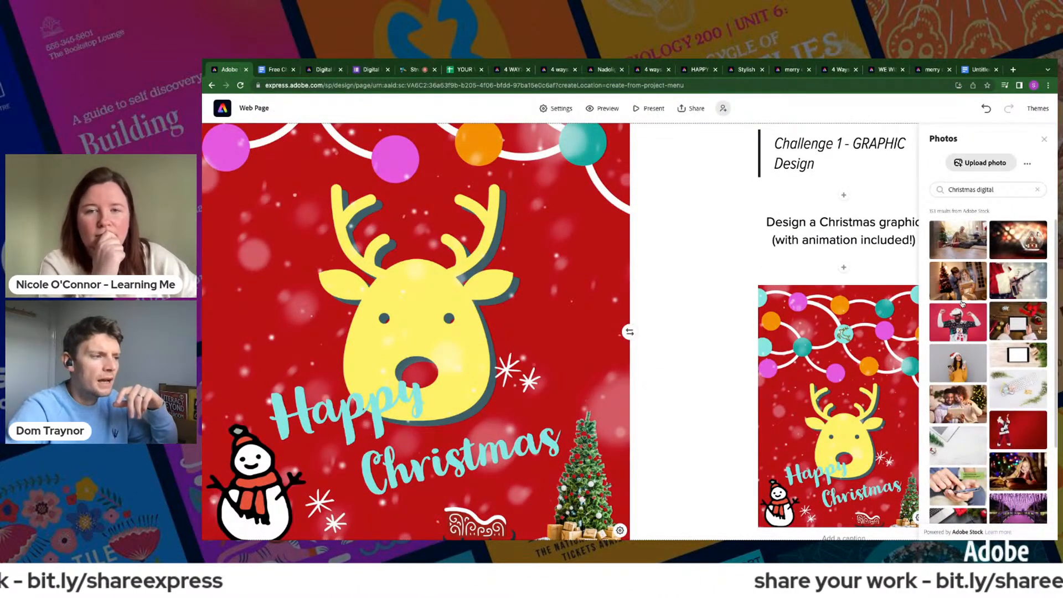
pyautogui.scroll(-2, 948, 240)
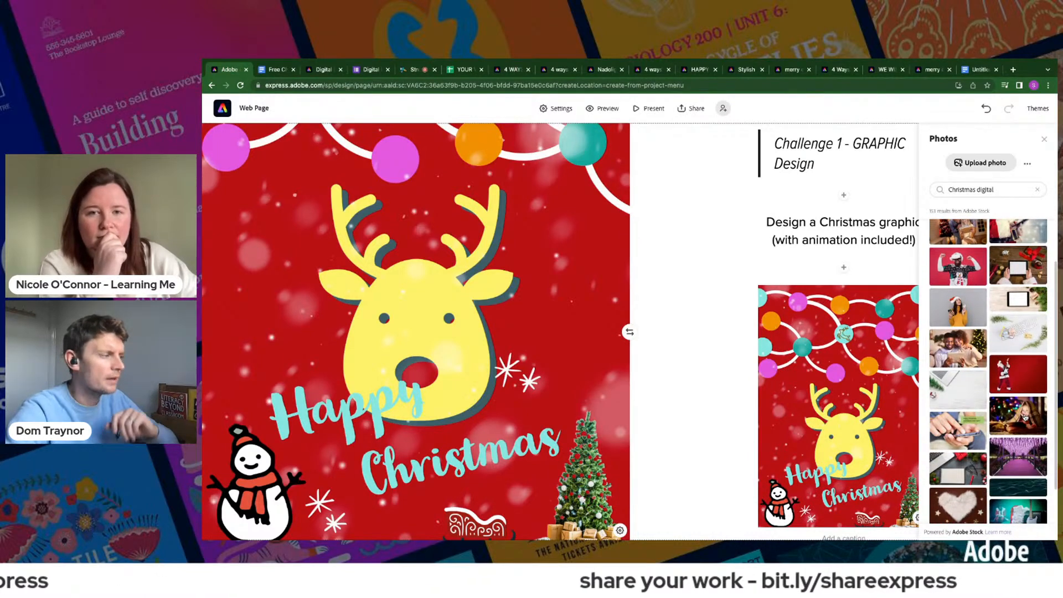
pyautogui.click(1024, 417)
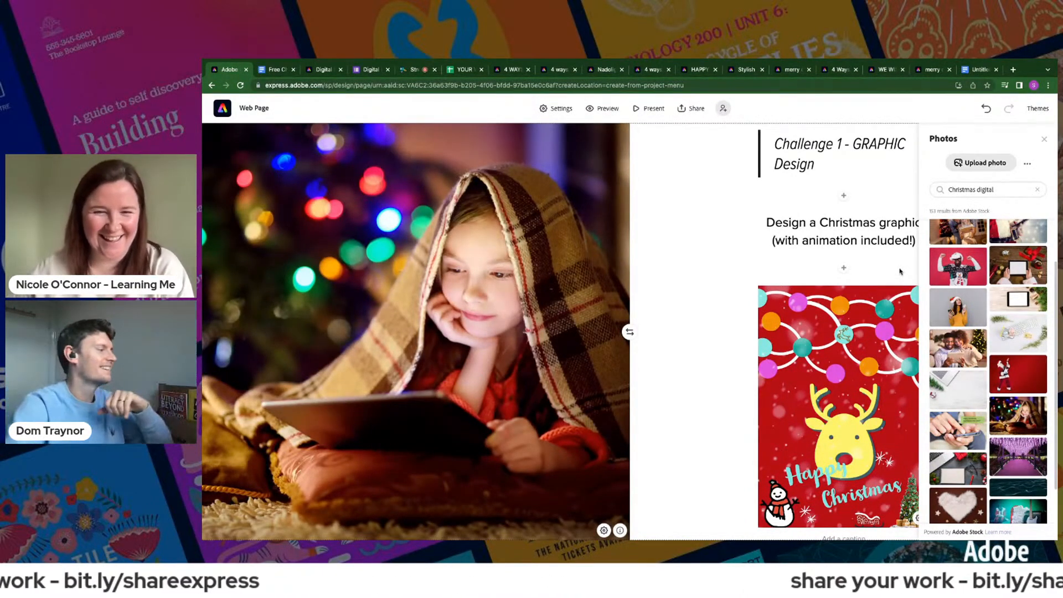
pyautogui.click(1043, 141)
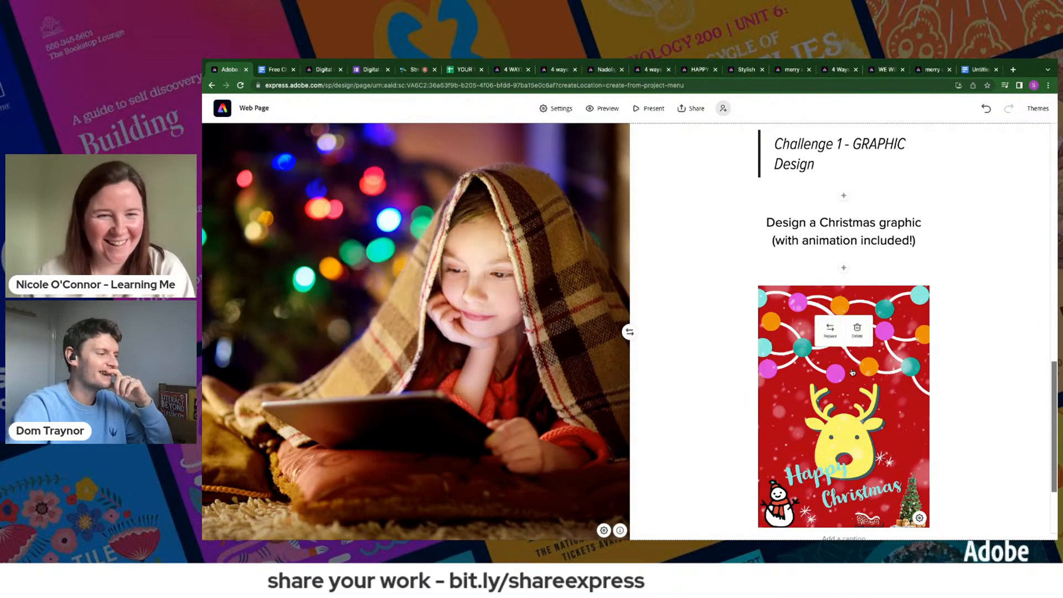
# - Delete the reindeer graphic below the Challenge 1 description and add a button labelled "See my Xmas graphic" in its place
pyautogui.click(853, 332)
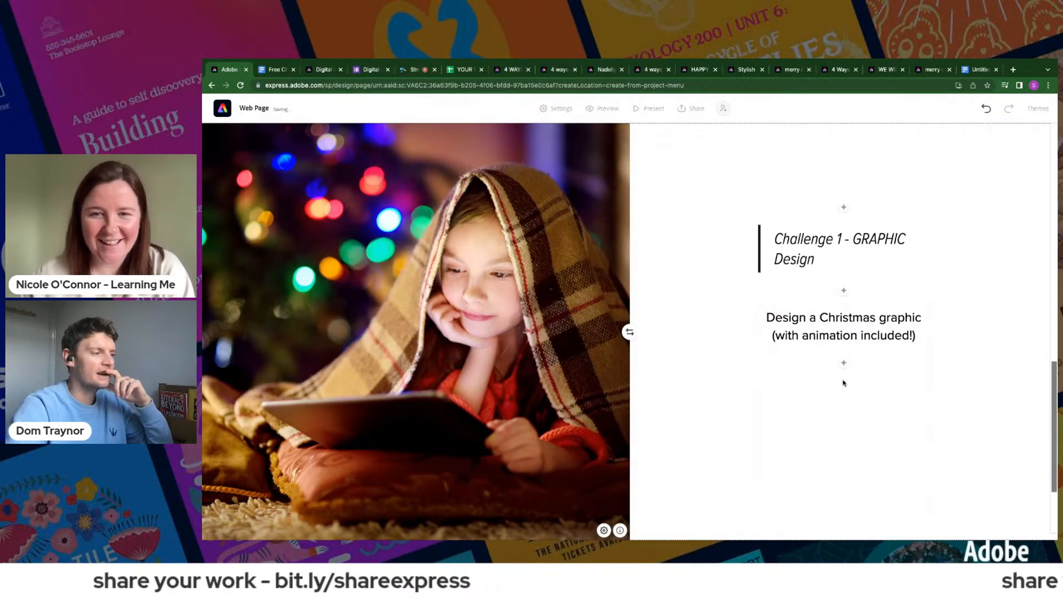
pyautogui.click(843, 363)
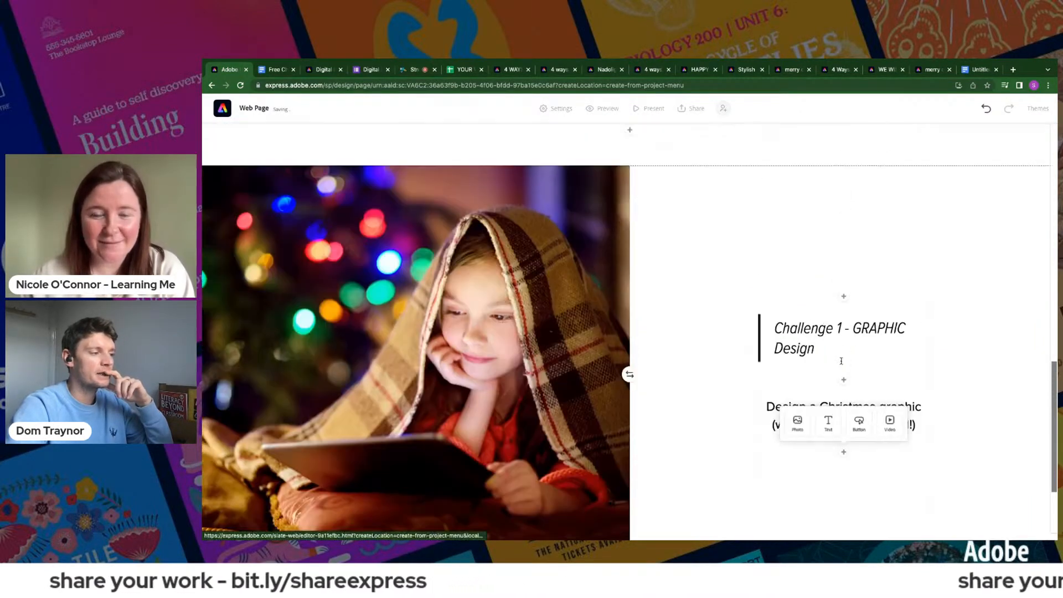
pyautogui.click(858, 421)
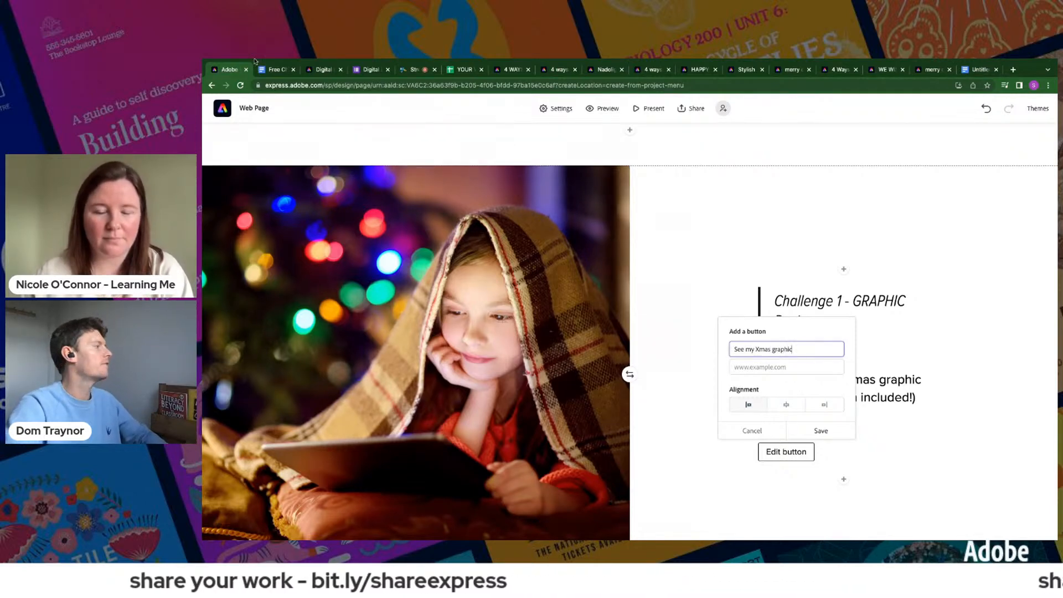
# - Go to the Adobe Express home page from the challenge page and open the Happy Christmas reindeer project
pyautogui.click(321, 69)
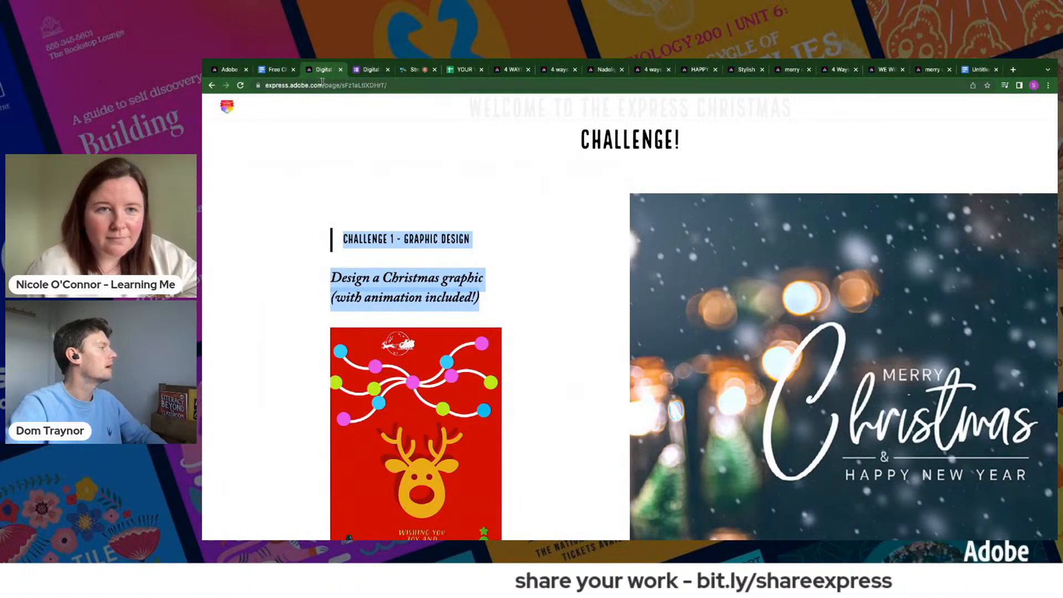
pyautogui.moveTo(325, 85); pyautogui.dragTo(421, 92)
pyautogui.write('sp')
pyautogui.press('Return')
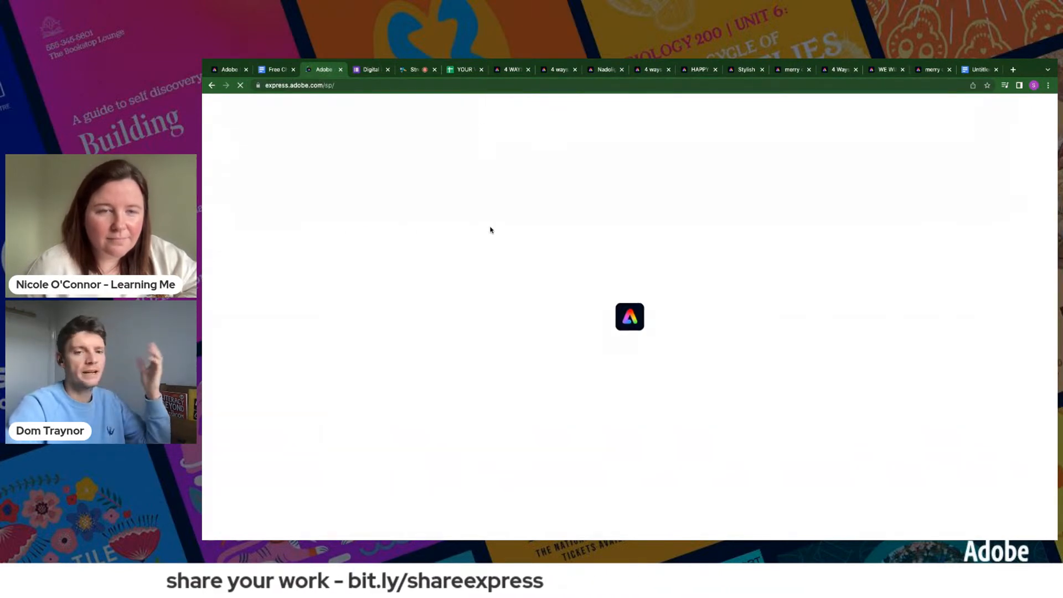
pyautogui.scroll(-2, 399, 430)
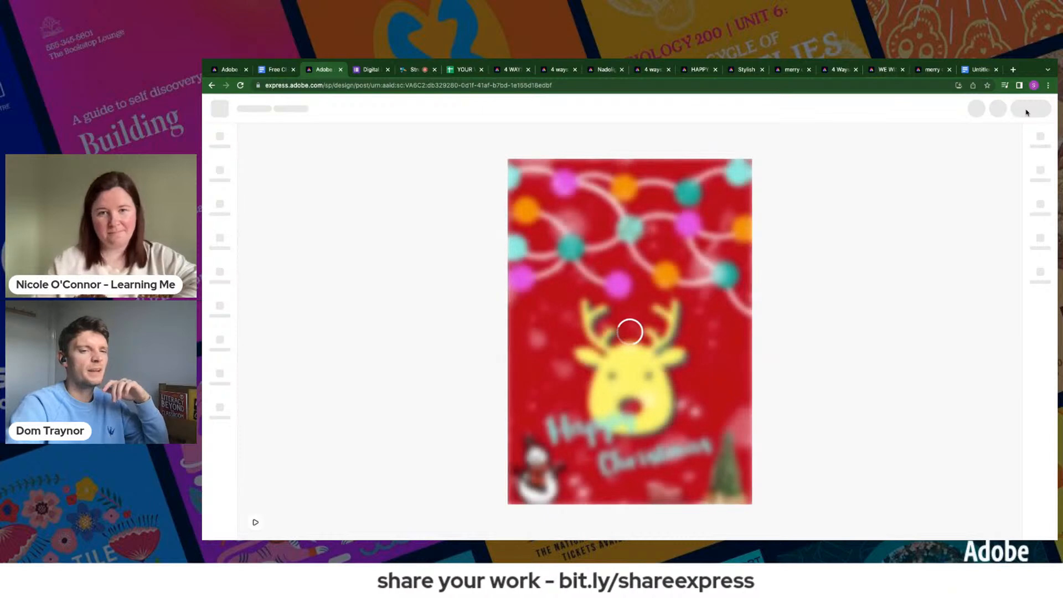
# - Copy the reindeer project's share link, then save it as the web address of the "See my Xmas graphic" button with centred alignment
pyautogui.click(1027, 111)
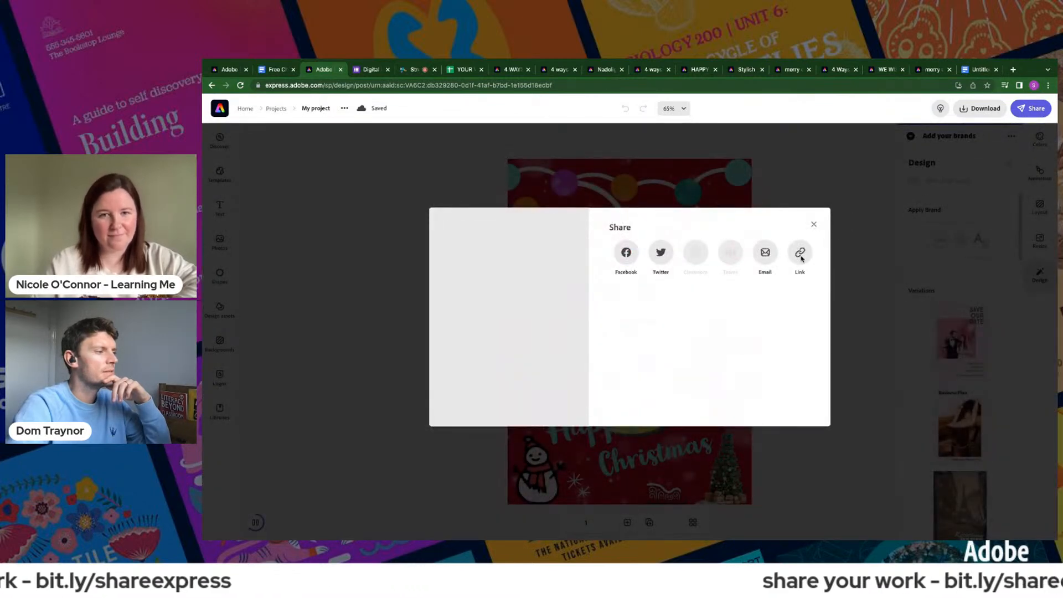
pyautogui.click(799, 257)
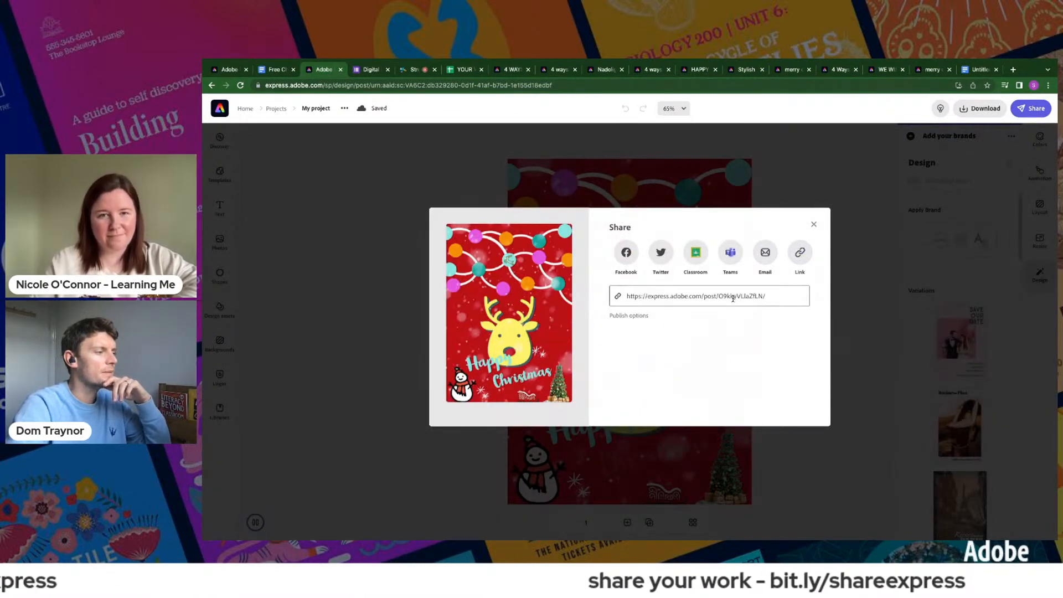
pyautogui.click(733, 299)
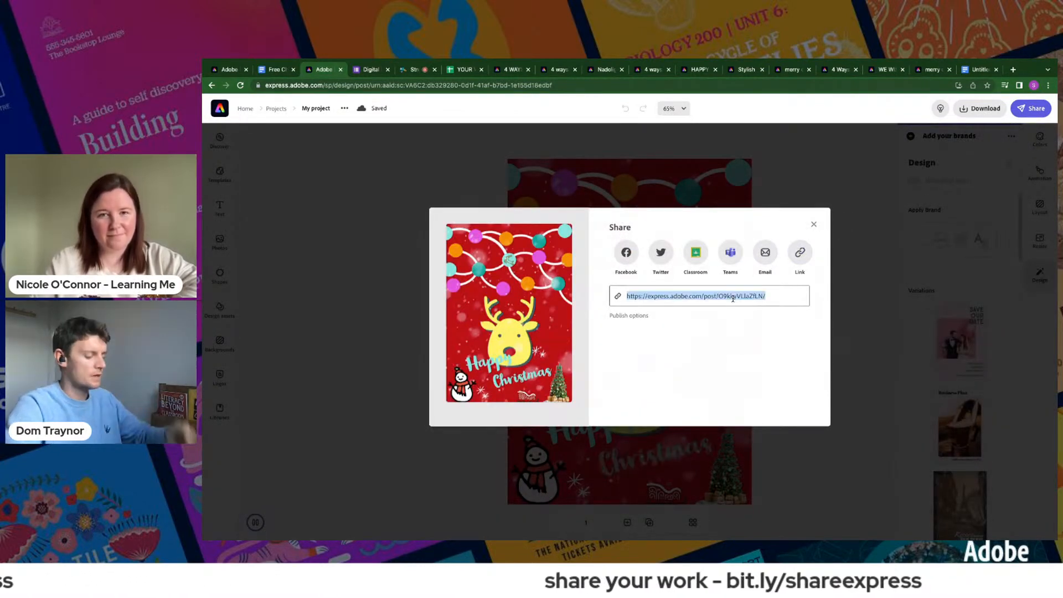
pyautogui.click(225, 70)
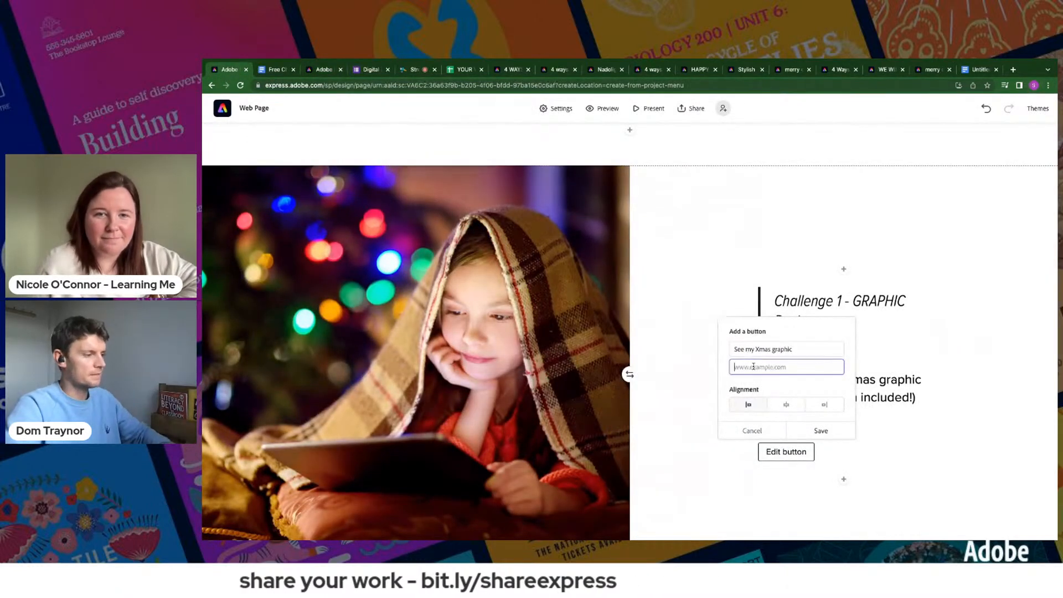
pyautogui.click(805, 429)
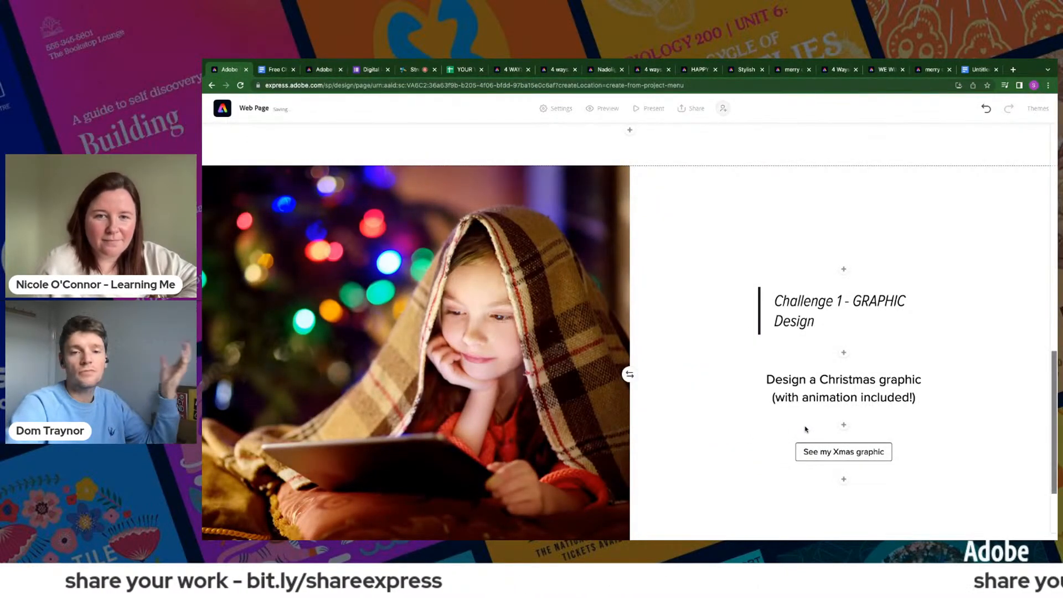
# - Insert another split layout below the Challenge 1 section
pyautogui.scroll(-2, 816, 425)
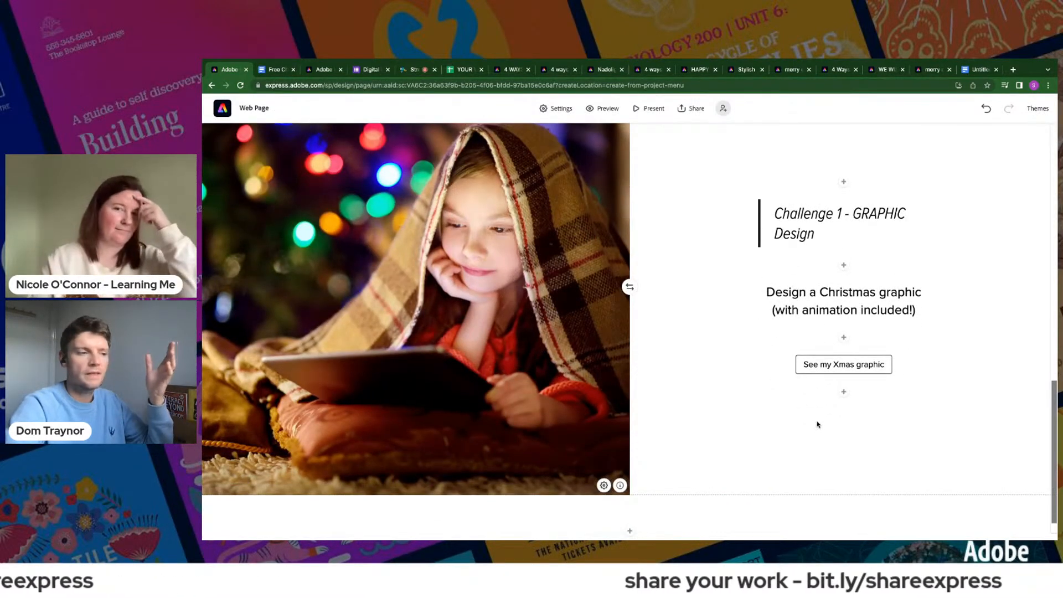
pyautogui.scroll(-1, 742, 456)
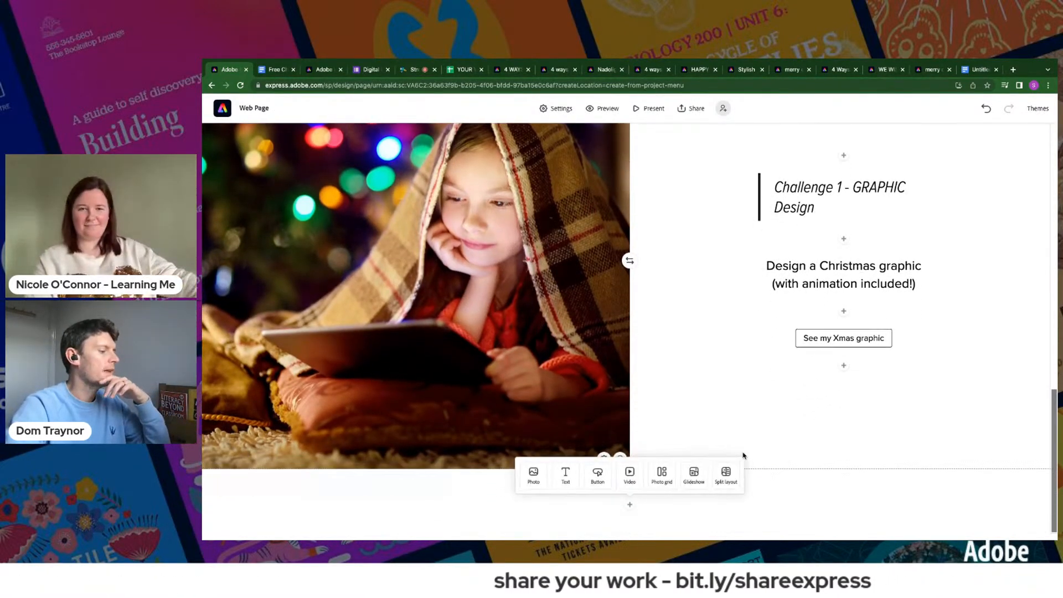
pyautogui.click(724, 482)
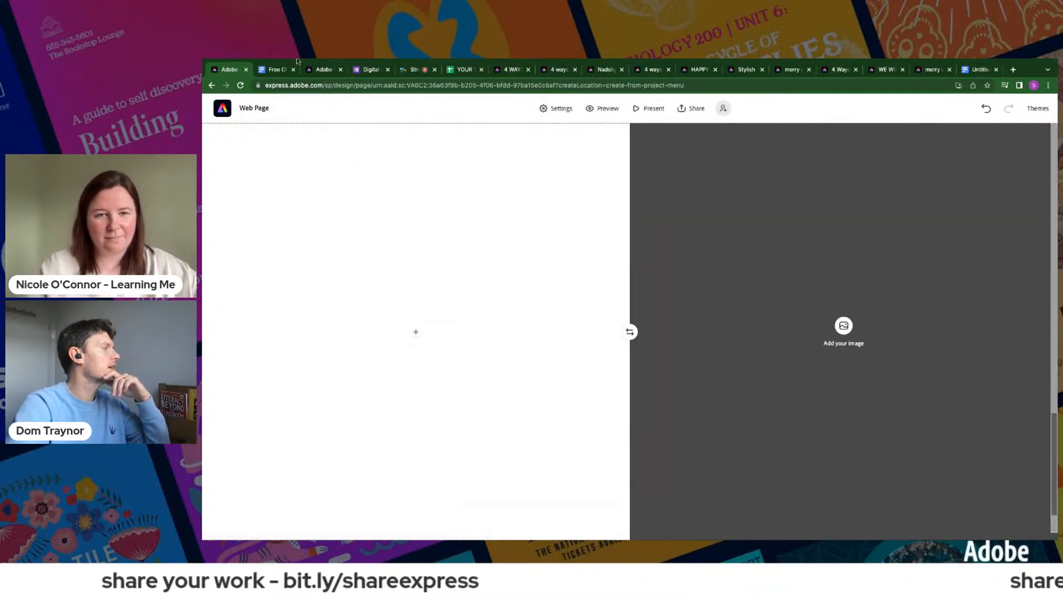
# - Return to the digital leaders challenge page and copy the "Challenge 2 - Video Editing" title with its description
pyautogui.click(323, 70)
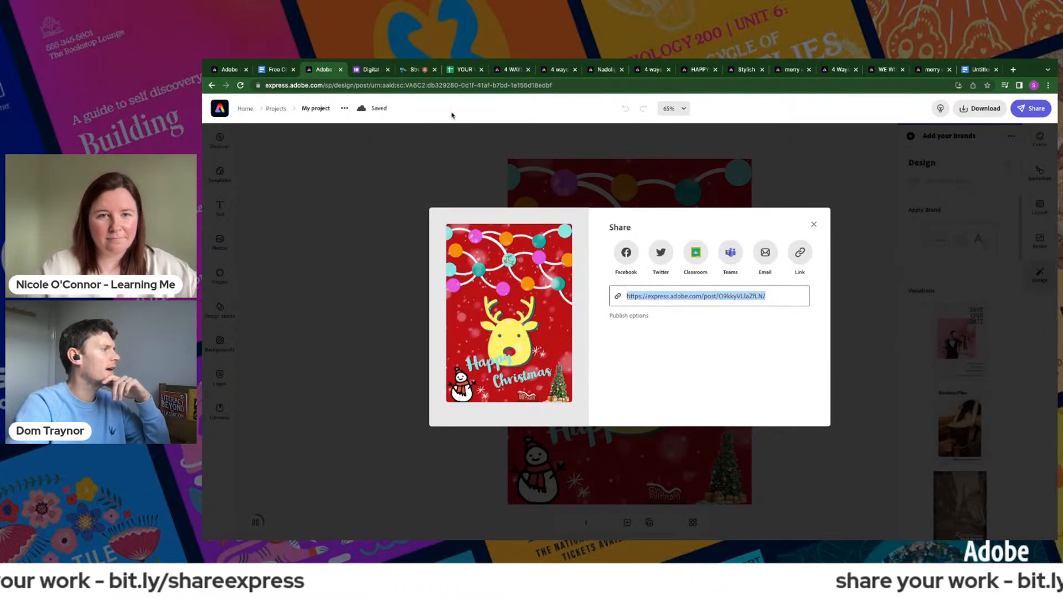
pyautogui.rightClick(210, 86)
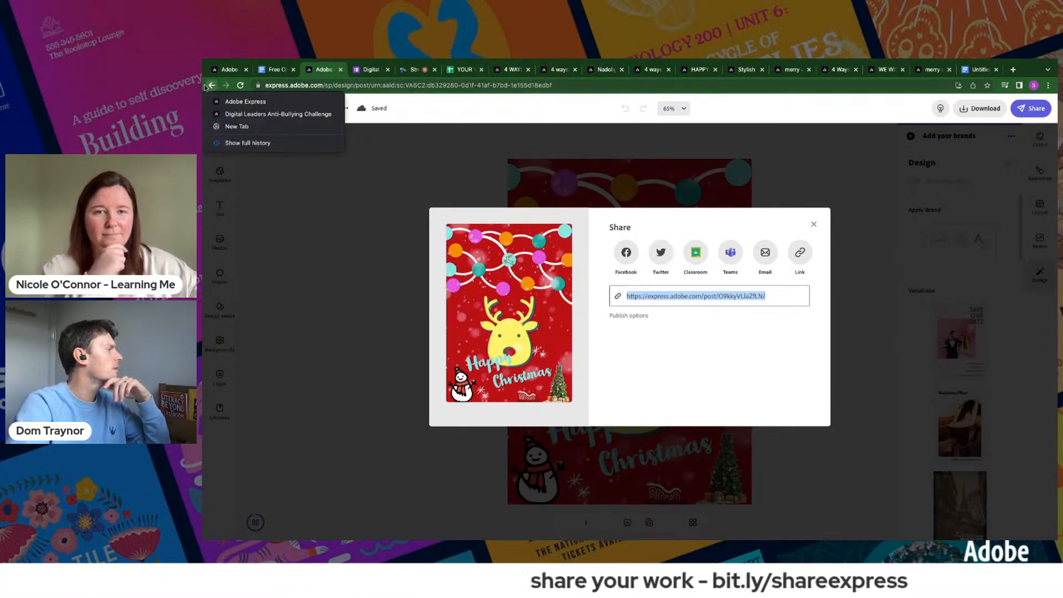
pyautogui.click(238, 114)
pyautogui.scroll(-8, 763, 329)
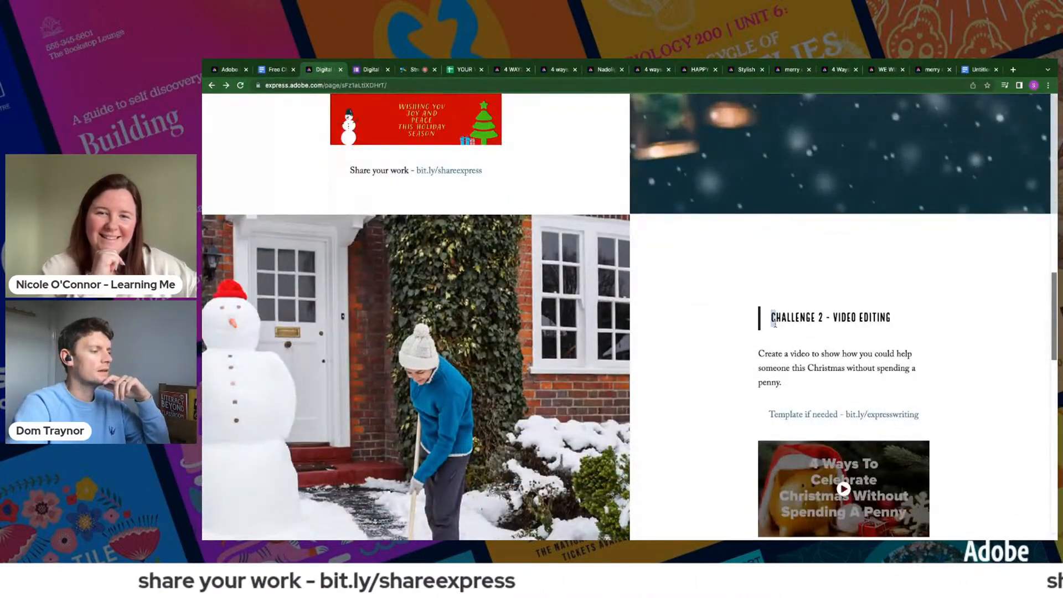
pyautogui.moveTo(774, 324); pyautogui.dragTo(802, 381)
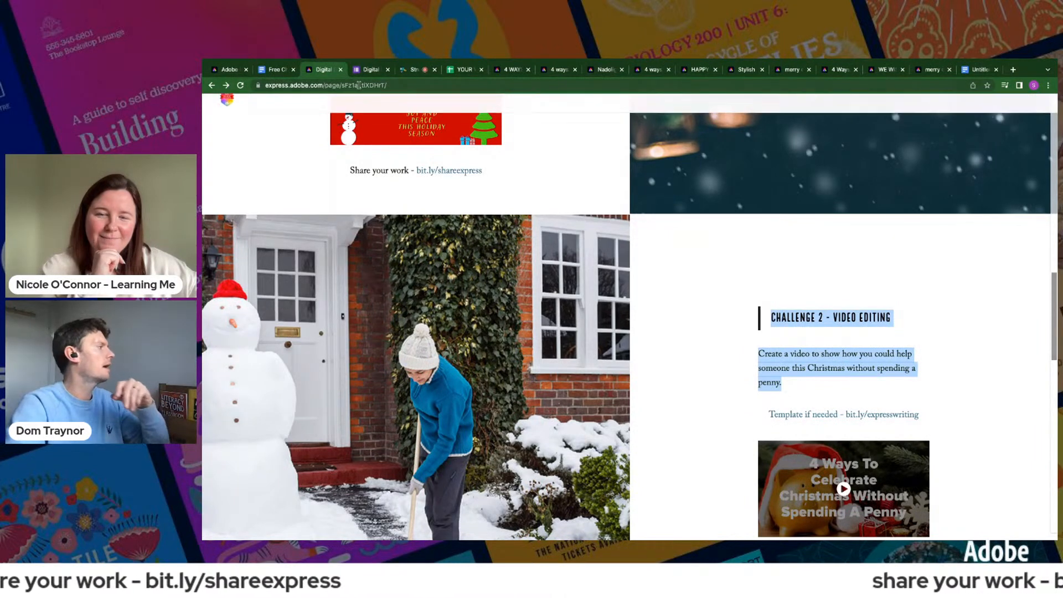
# - Paste the copied Challenge 2 title and description into the empty text side of the new split layout
pyautogui.hotkey('ctrl', '1')
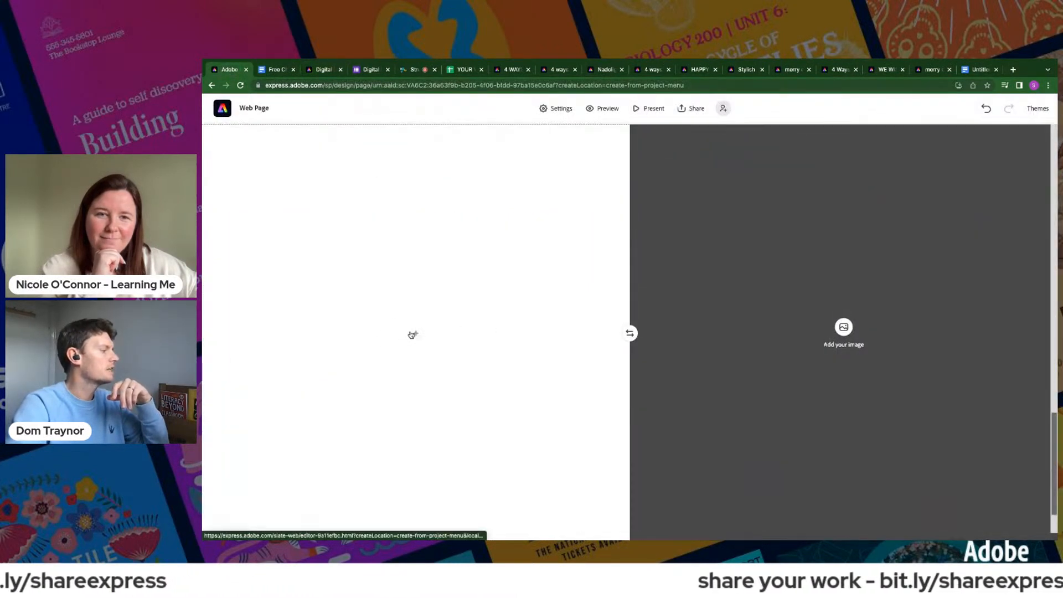
pyautogui.click(415, 334)
pyautogui.click(398, 327)
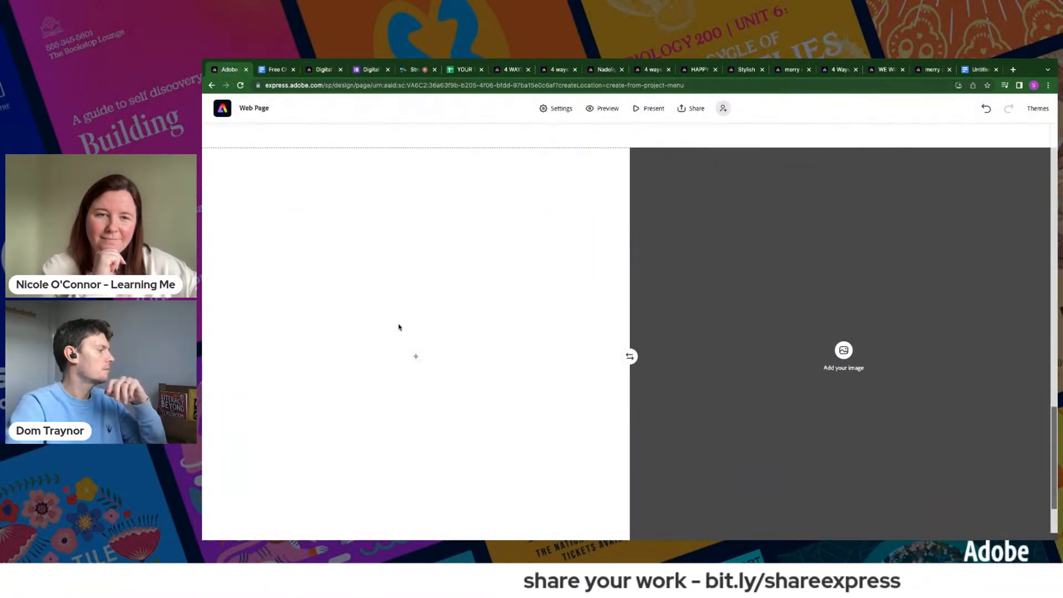
pyautogui.click(415, 360)
pyautogui.click(401, 325)
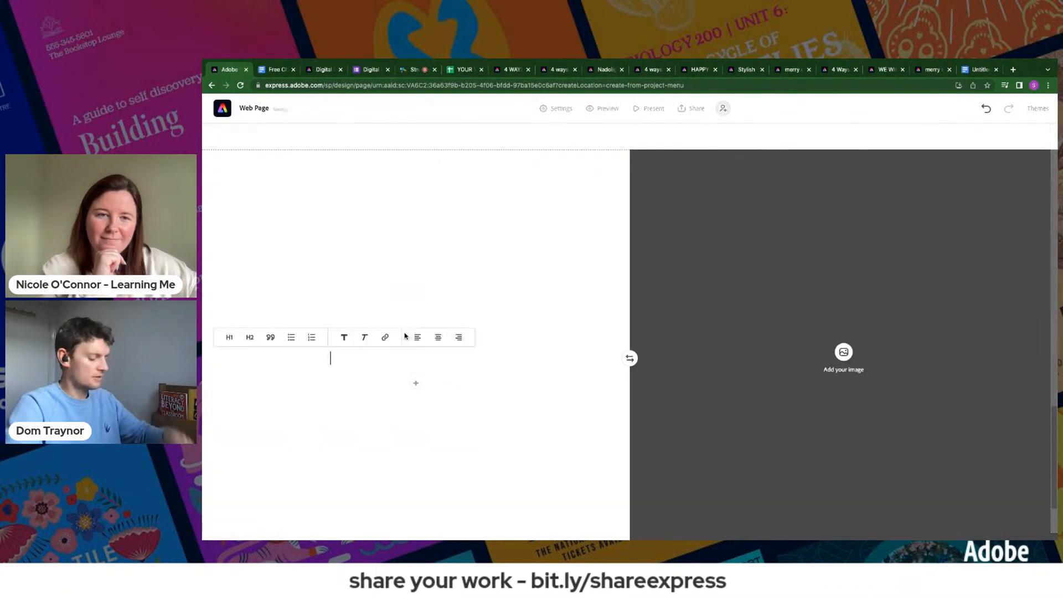
pyautogui.write('Challenge 2 - VIDEO EDITING Create a video to show how you could help someone this Christmas without spending a penny.')
# - Format the Challenge 2 title as a quote and its description in a larger heading style
pyautogui.click(367, 240)
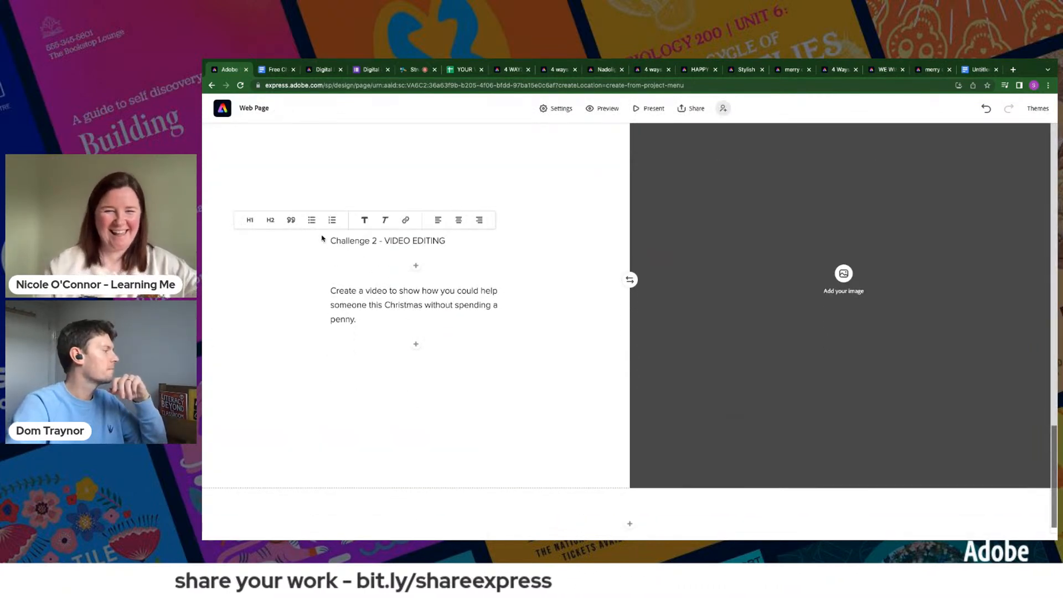
pyautogui.click(290, 218)
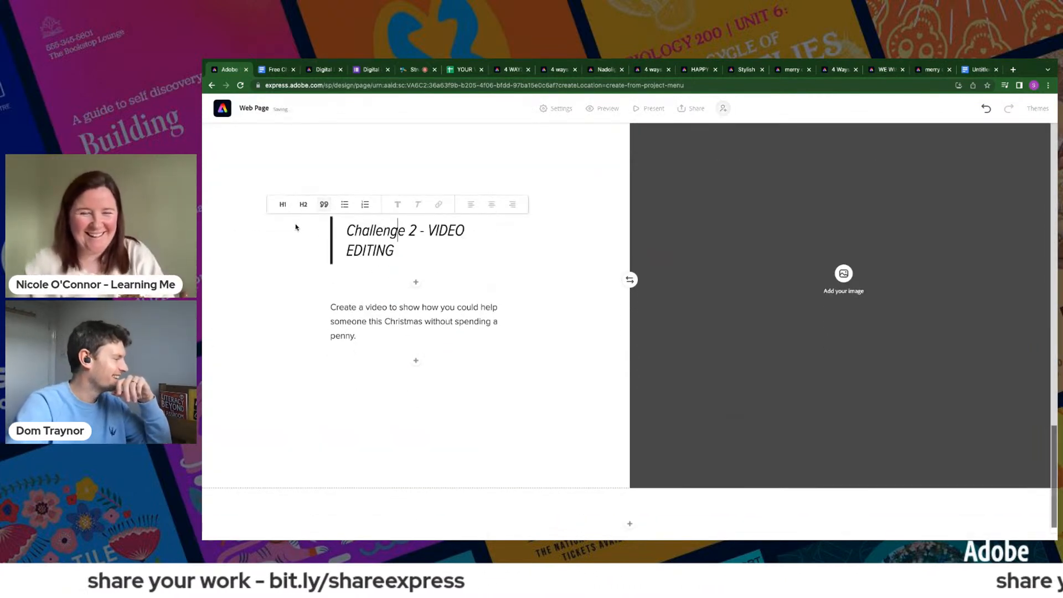
pyautogui.click(387, 327)
pyautogui.click(278, 301)
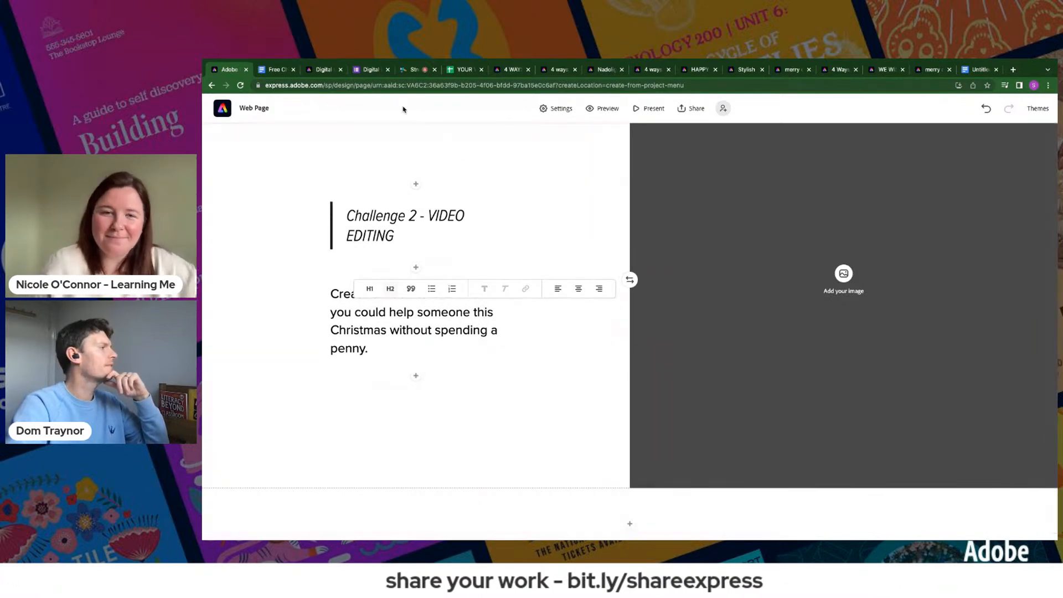
# - Go to the Adobe Express home page from the challenge page and open the Christmas Without Spending video among the projects
pyautogui.click(321, 69)
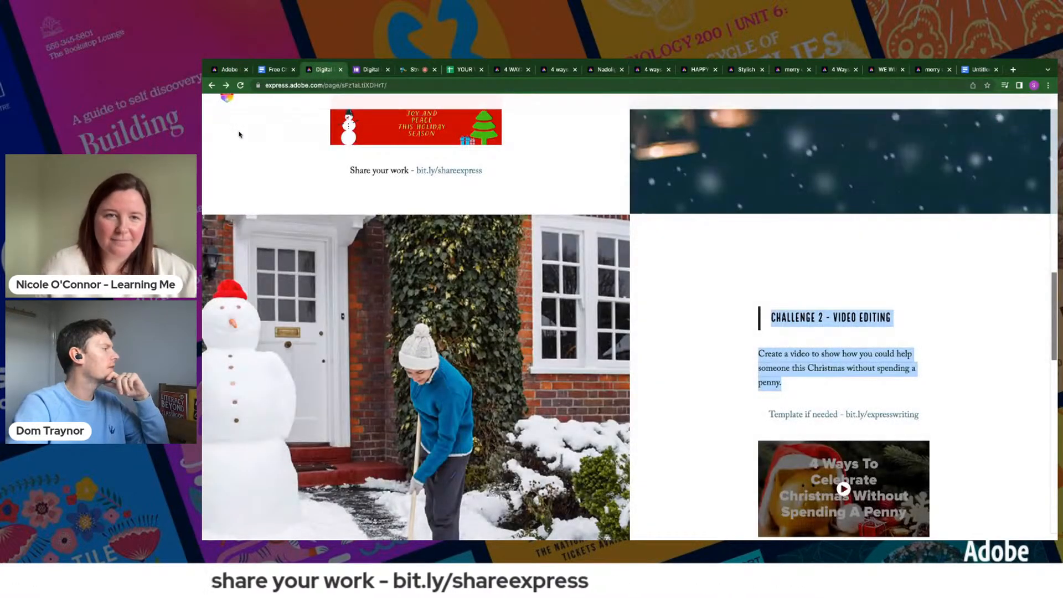
pyautogui.moveTo(326, 85); pyautogui.dragTo(419, 100)
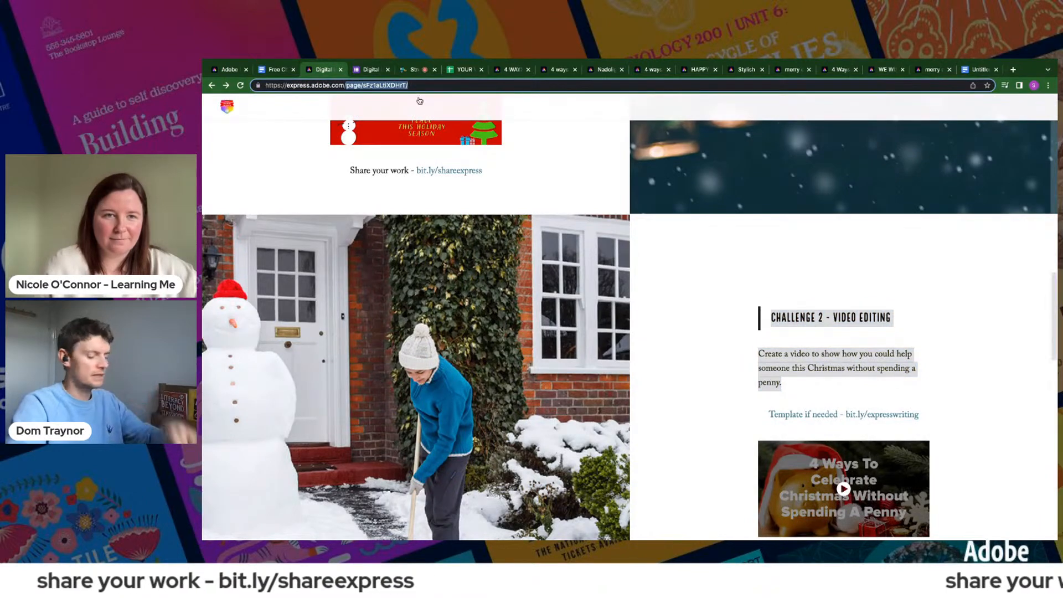
pyautogui.press('BackSpace')
pyautogui.press('Return')
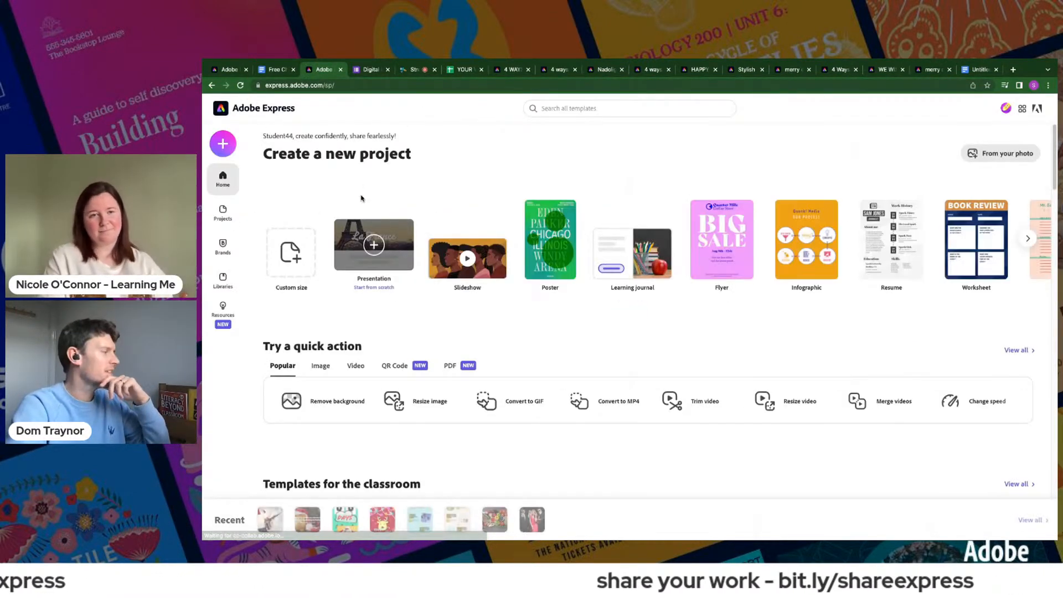
pyautogui.click(222, 213)
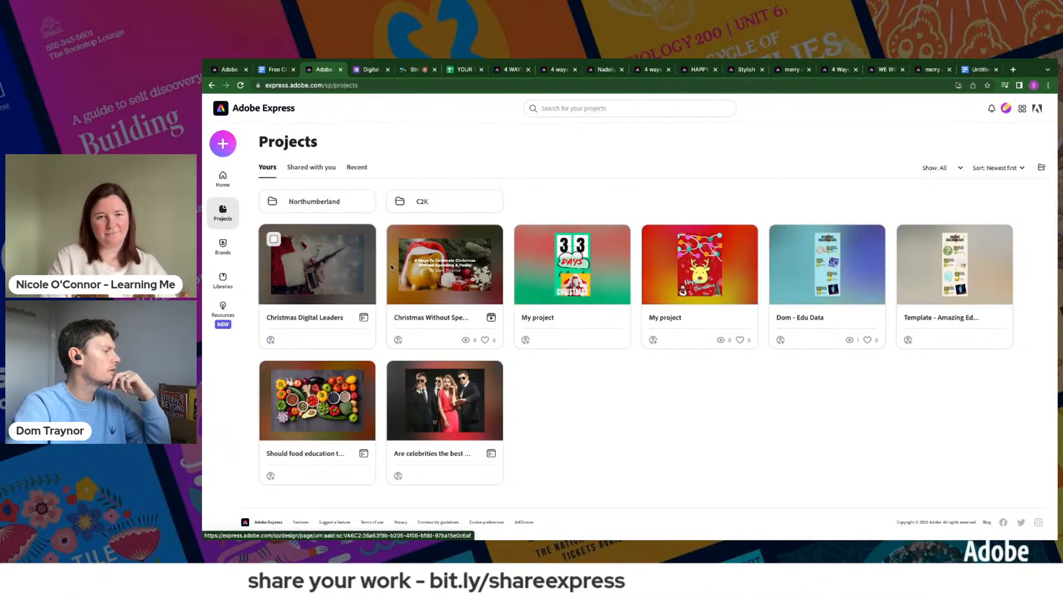
pyautogui.click(444, 265)
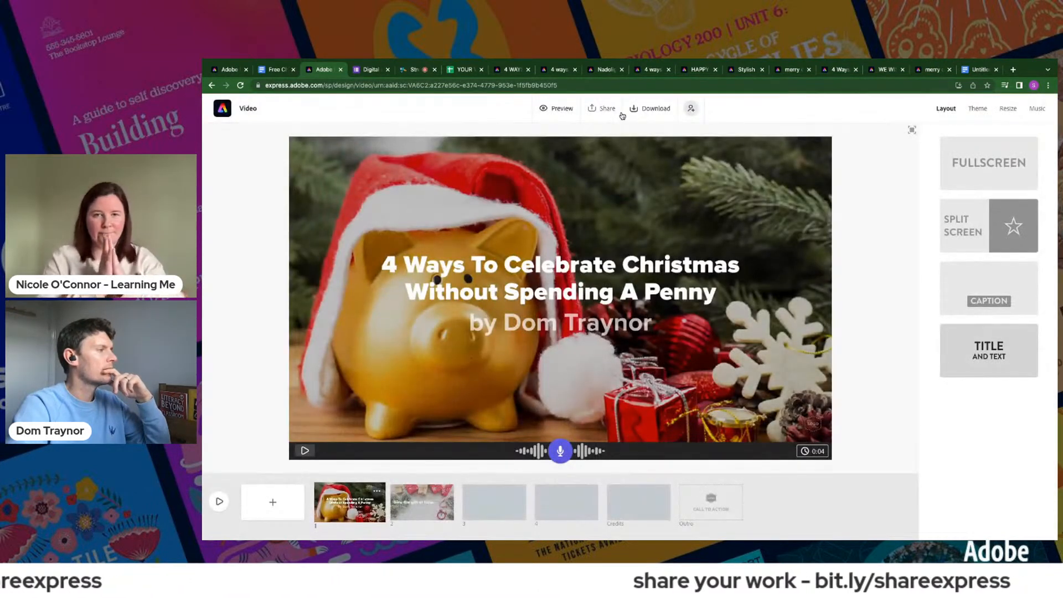
# - Copy the video's shareable link and embed the video with it below the Challenge 2 description on the web page
pyautogui.click(611, 109)
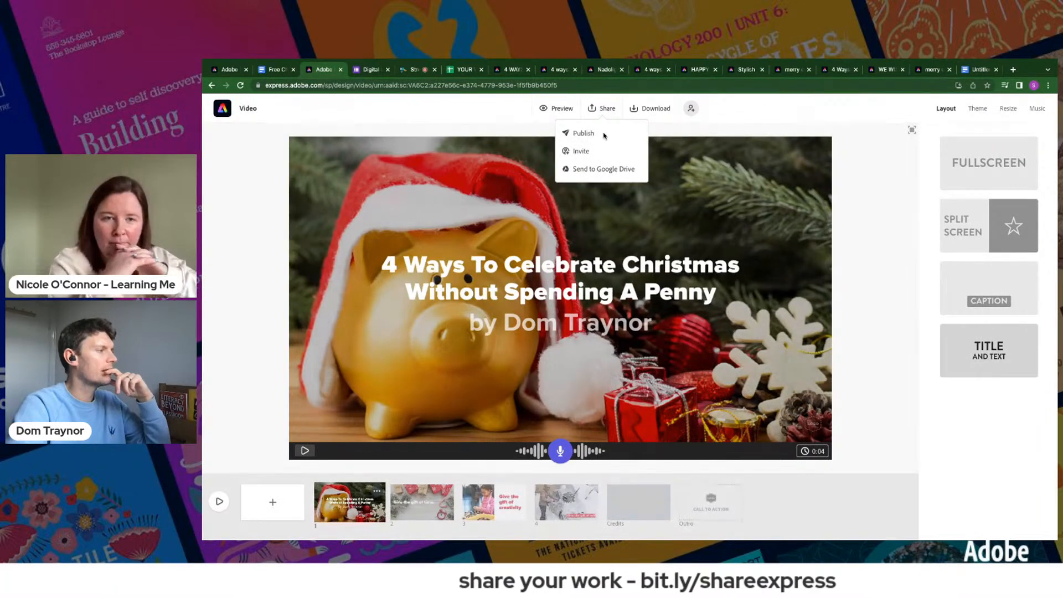
pyautogui.click(584, 134)
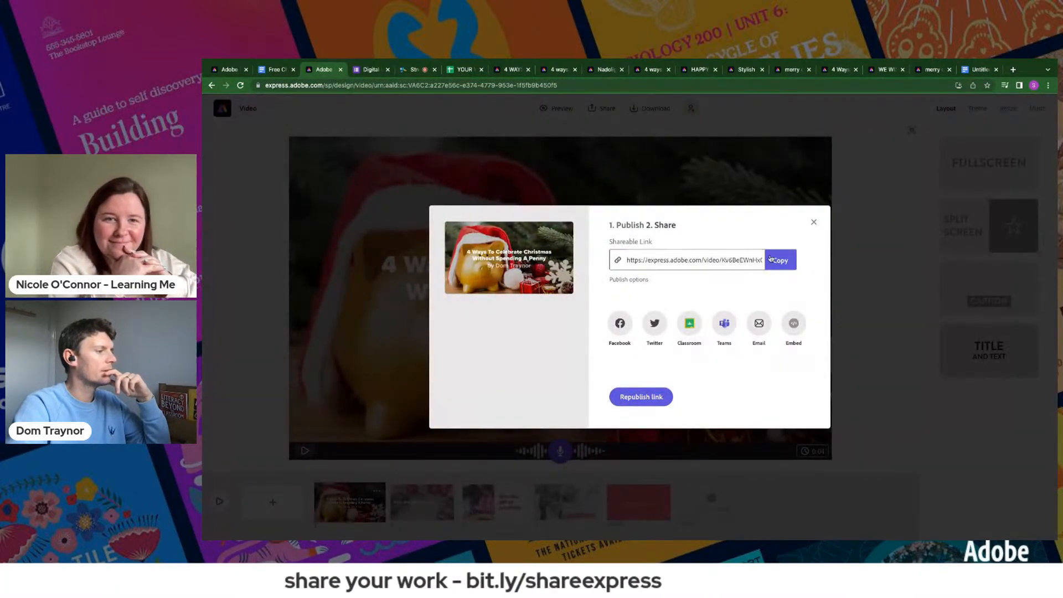
pyautogui.click(234, 74)
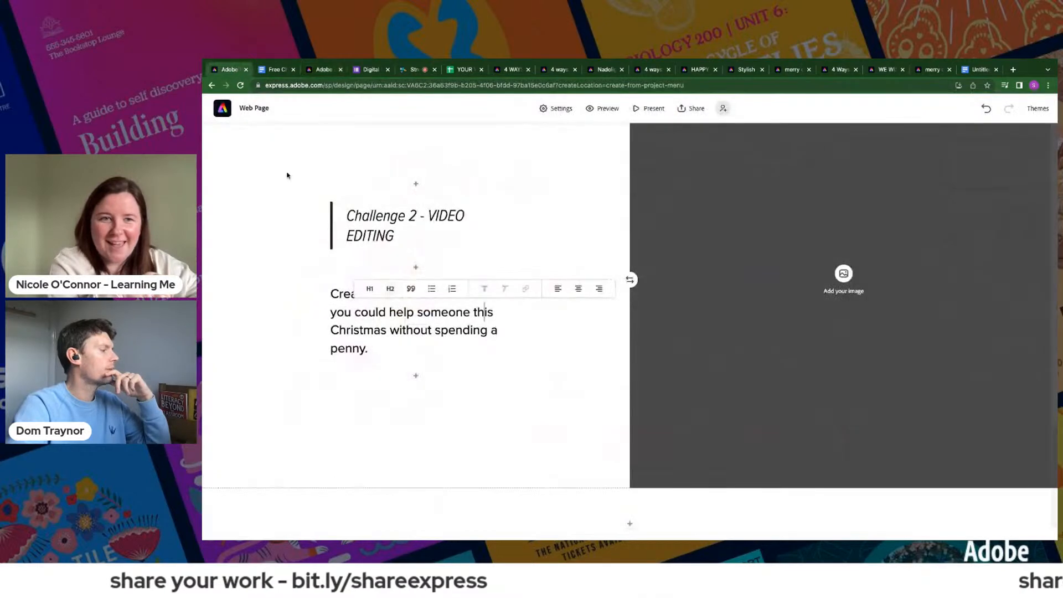
pyautogui.click(416, 375)
pyautogui.click(464, 346)
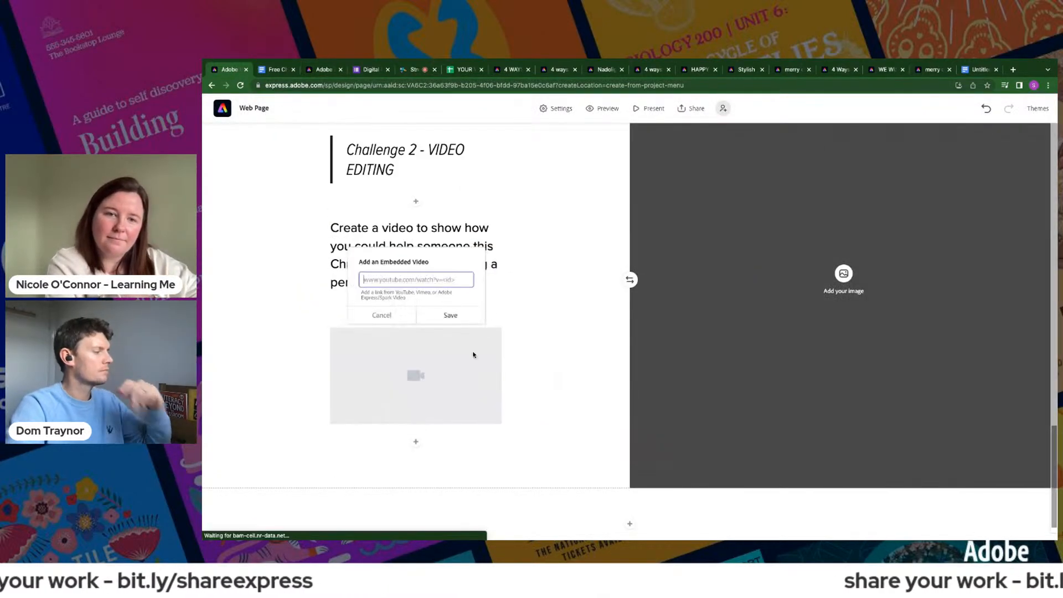
pyautogui.write('https://express.adobe.com/video/Kv6BeEWnHxQFF')
pyautogui.click(451, 314)
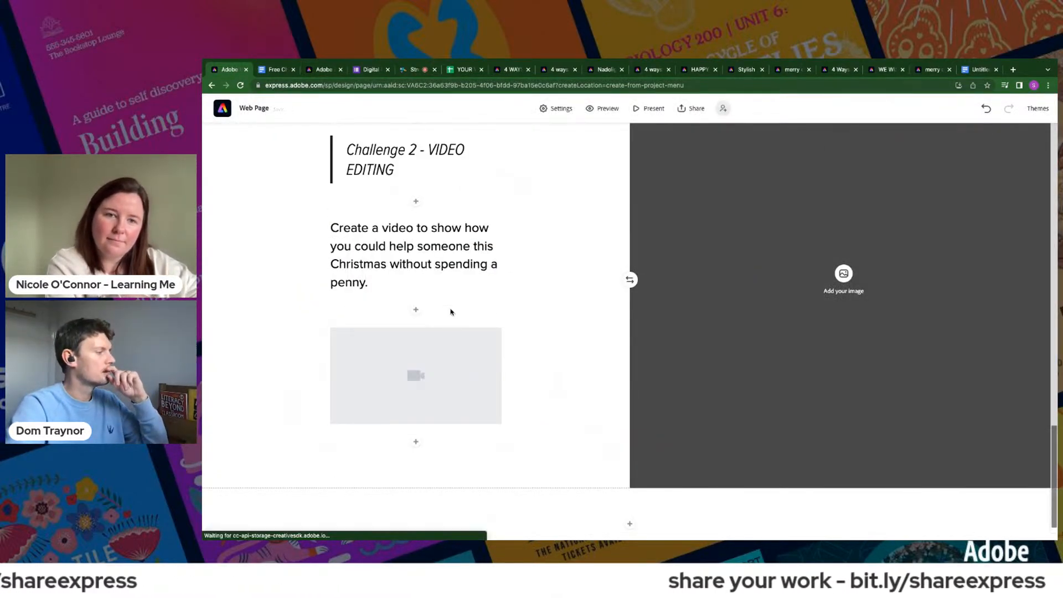
# - Search stock photos for "Christmas video" and fill the Challenge 2 image area with the decorated clapperboard and film reel photo
pyautogui.scroll(1, 613, 308)
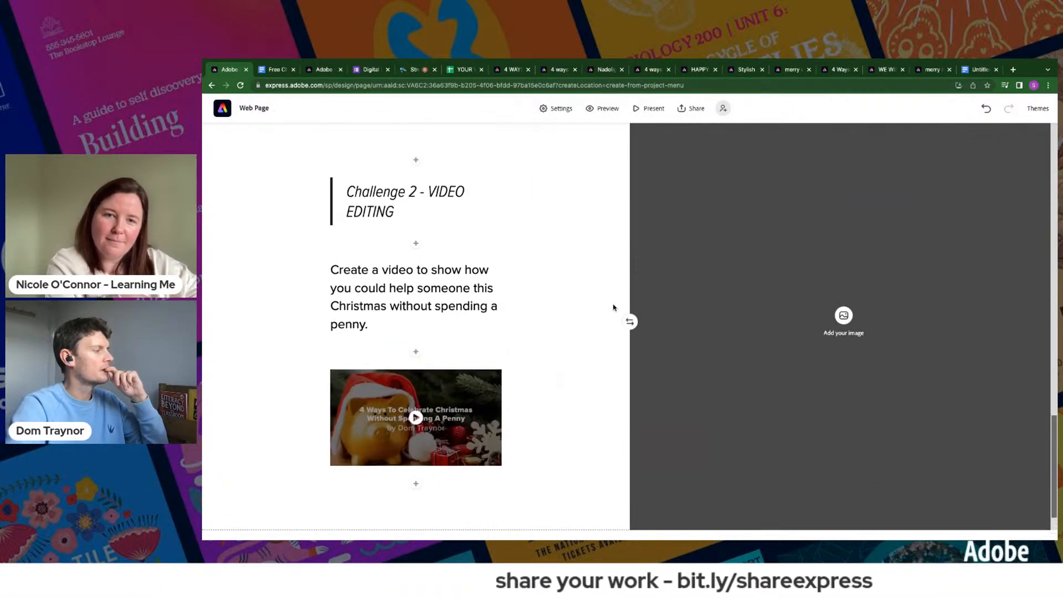
pyautogui.click(843, 329)
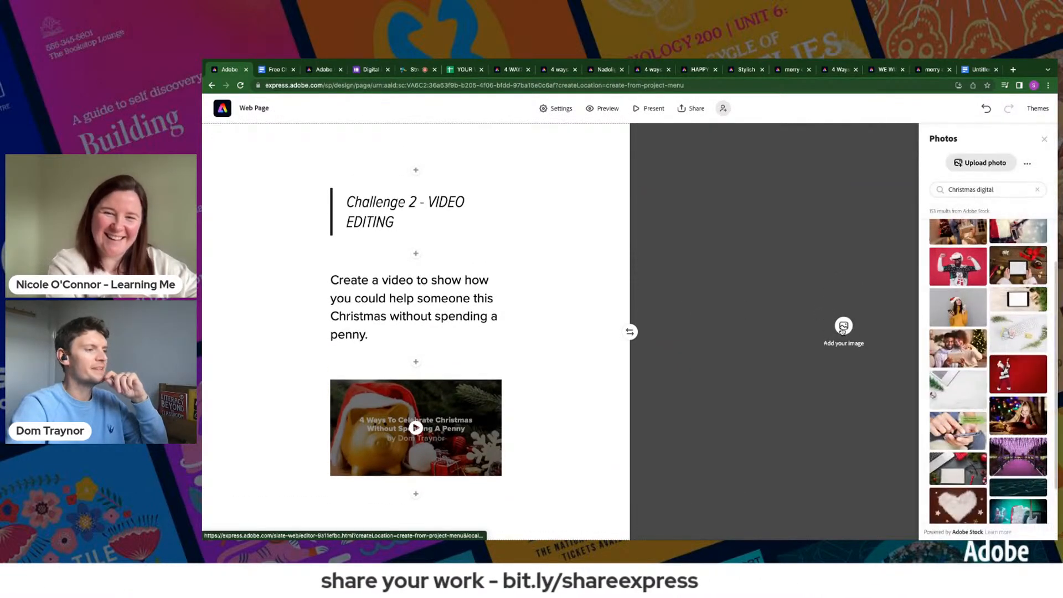
pyautogui.doubleClick(984, 191)
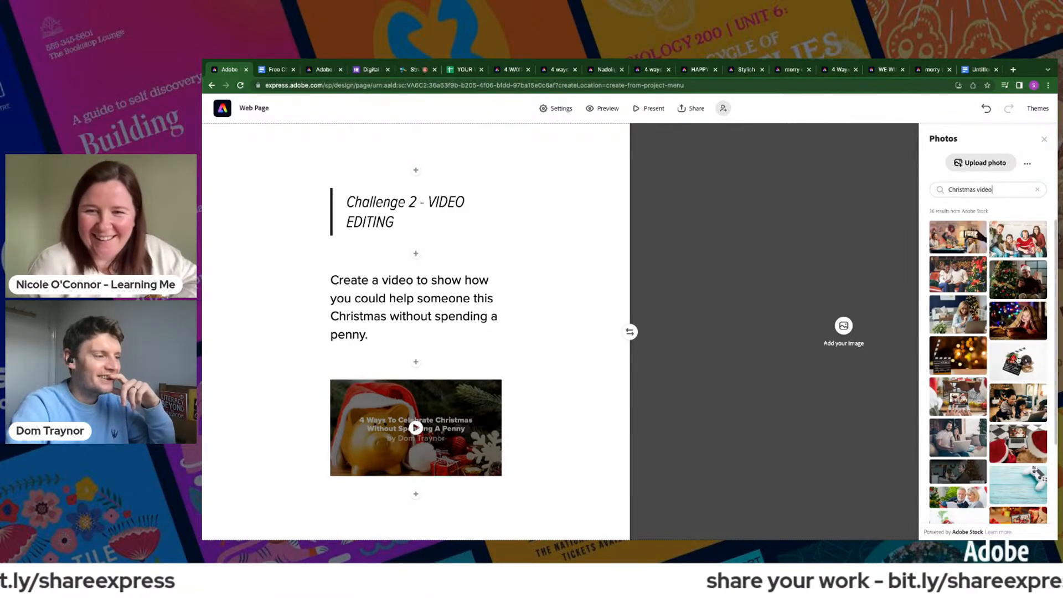
pyautogui.click(1016, 361)
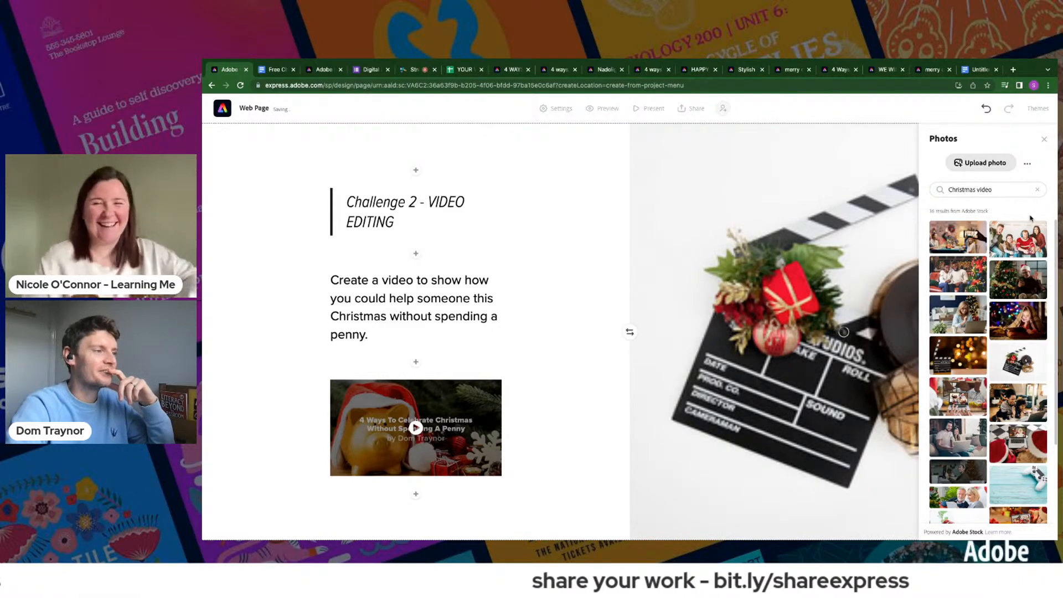
pyautogui.click(1044, 141)
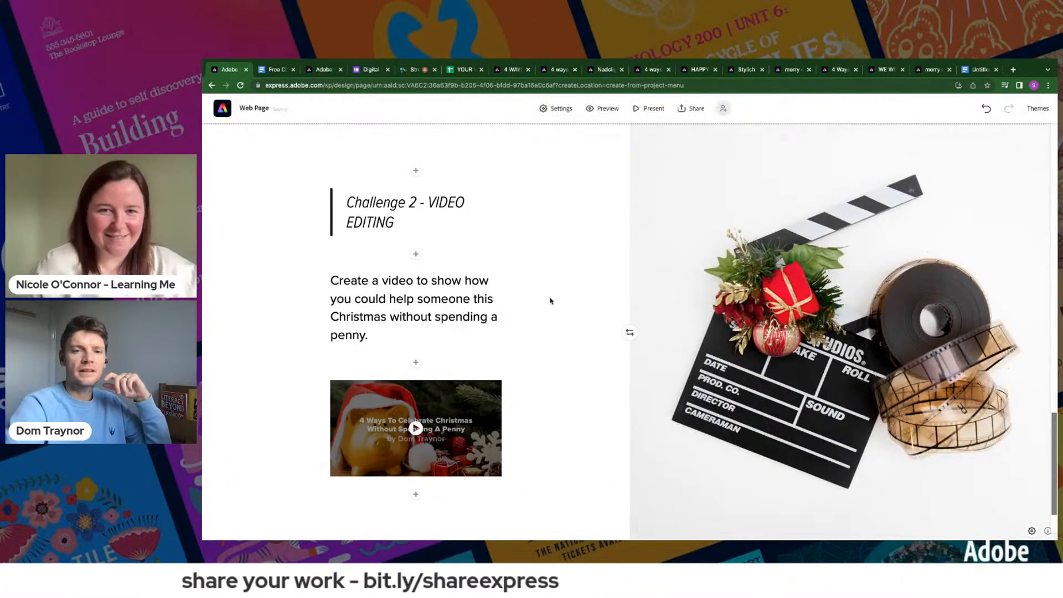
# - Review the page from title to Challenge 2, then publish it as Christmas Digital Leaders and copy its shareable link
pyautogui.scroll(20, 550, 300)
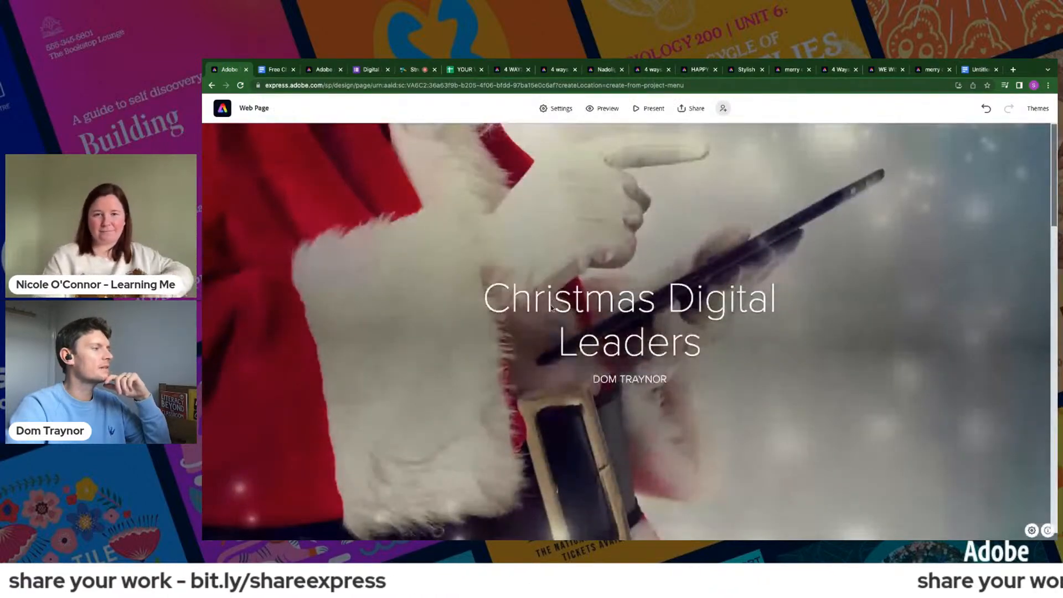
pyautogui.scroll(-5, 551, 301)
pyautogui.scroll(-8, 567, 368)
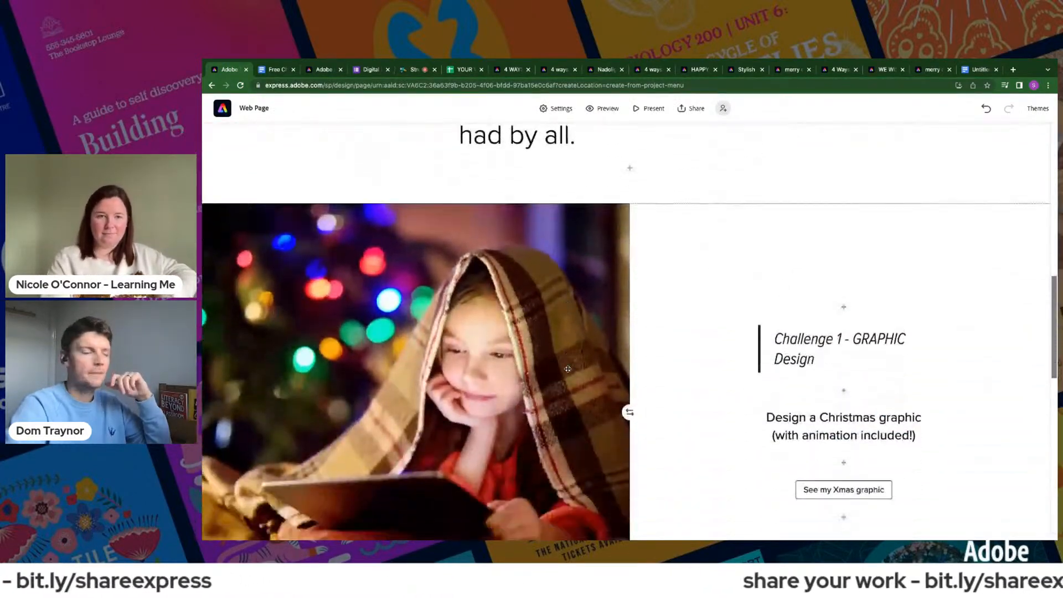
pyautogui.scroll(-5, 568, 368)
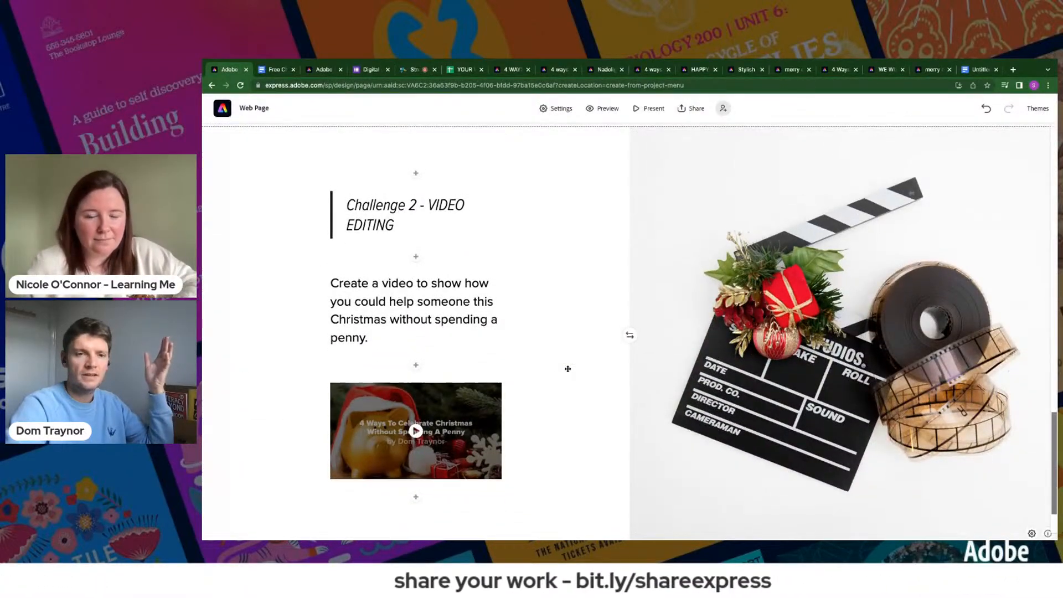
pyautogui.scroll(8, 567, 368)
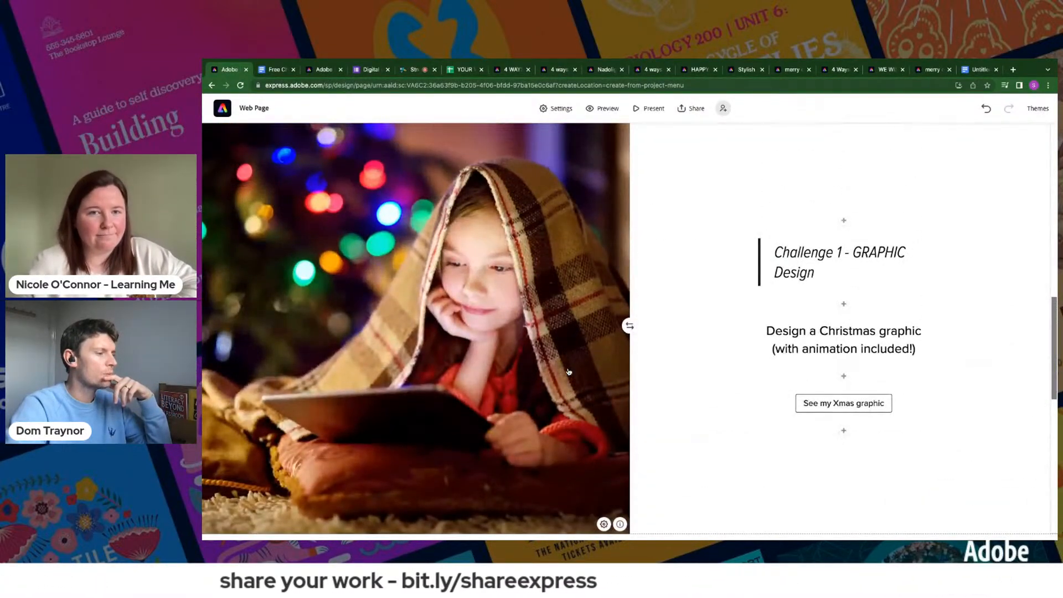
pyautogui.scroll(10, 568, 371)
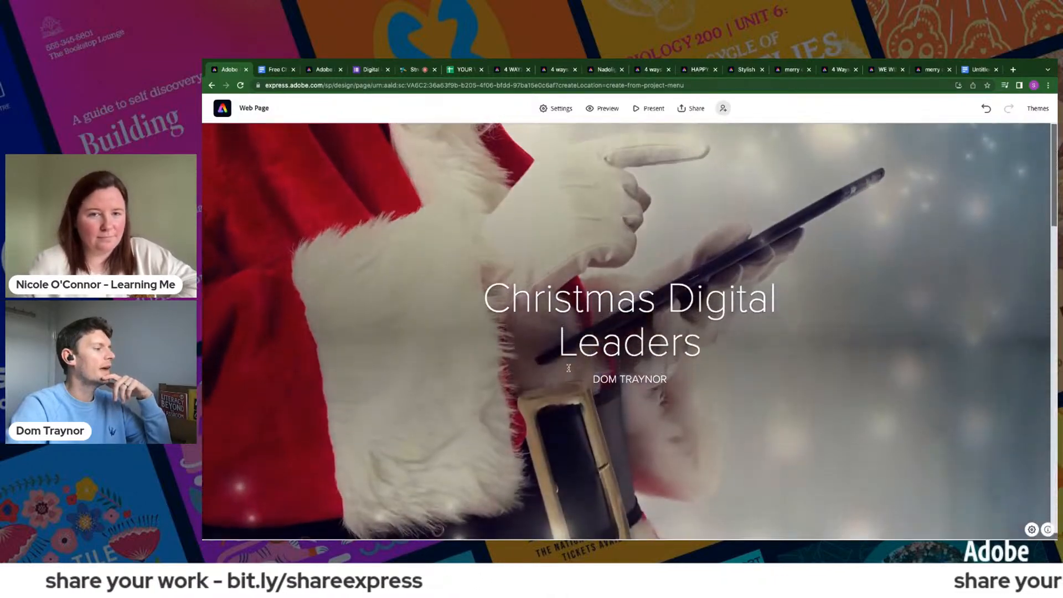
pyautogui.click(692, 108)
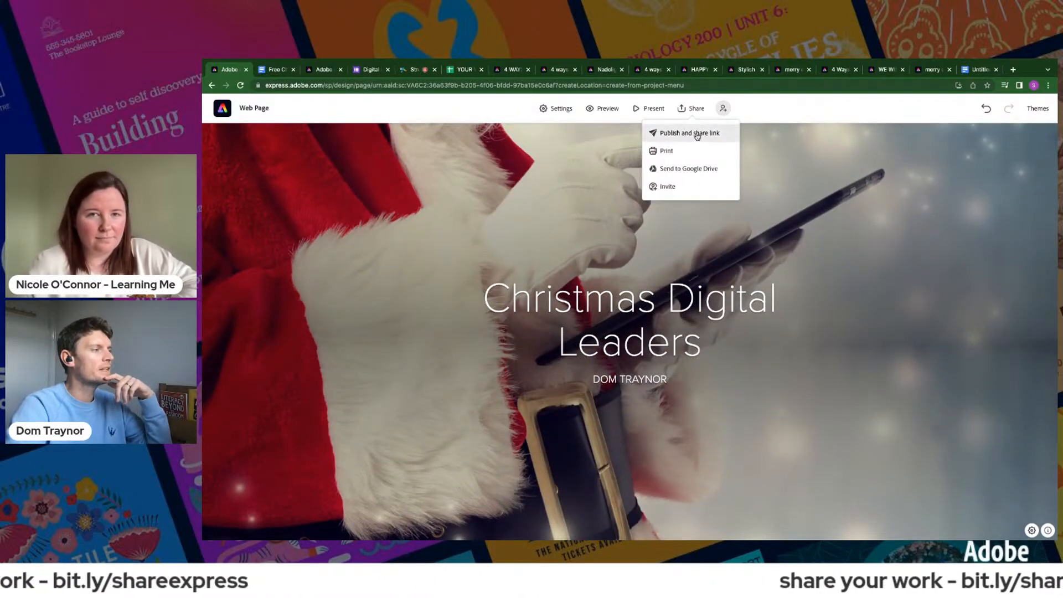
pyautogui.click(689, 133)
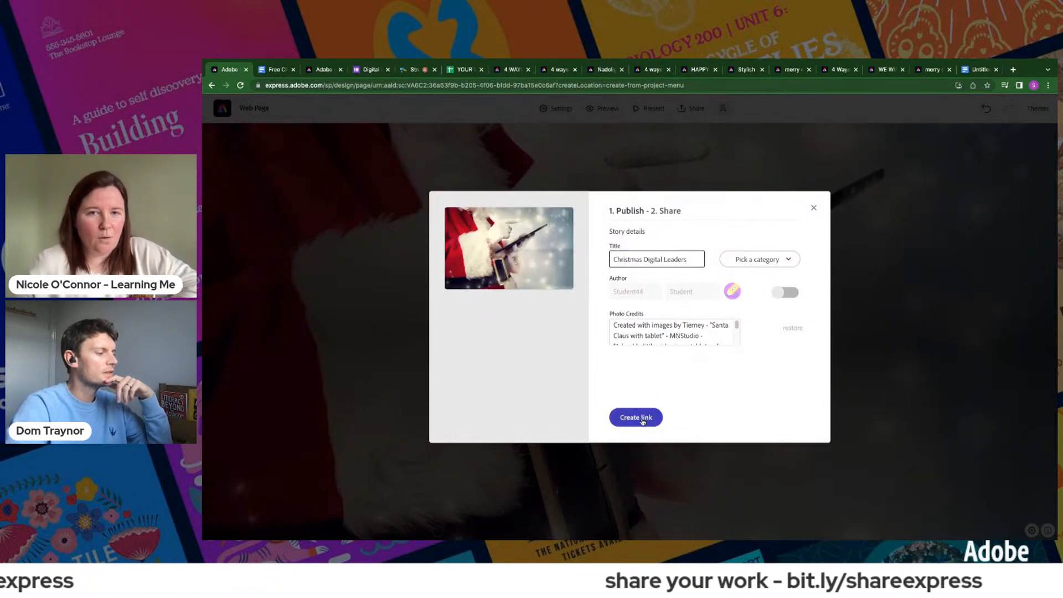
pyautogui.click(641, 419)
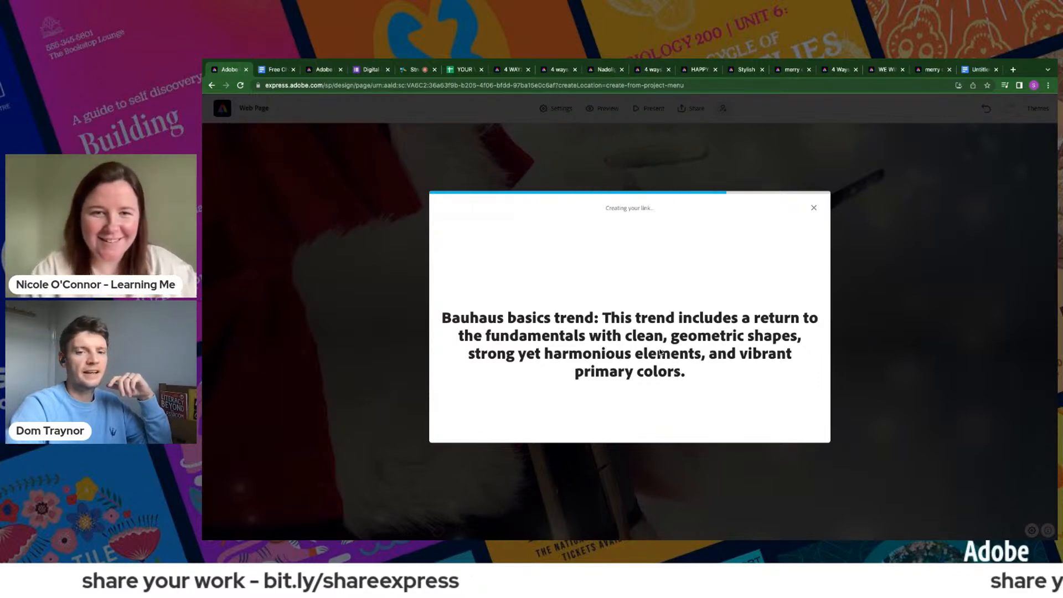
pyautogui.click(778, 245)
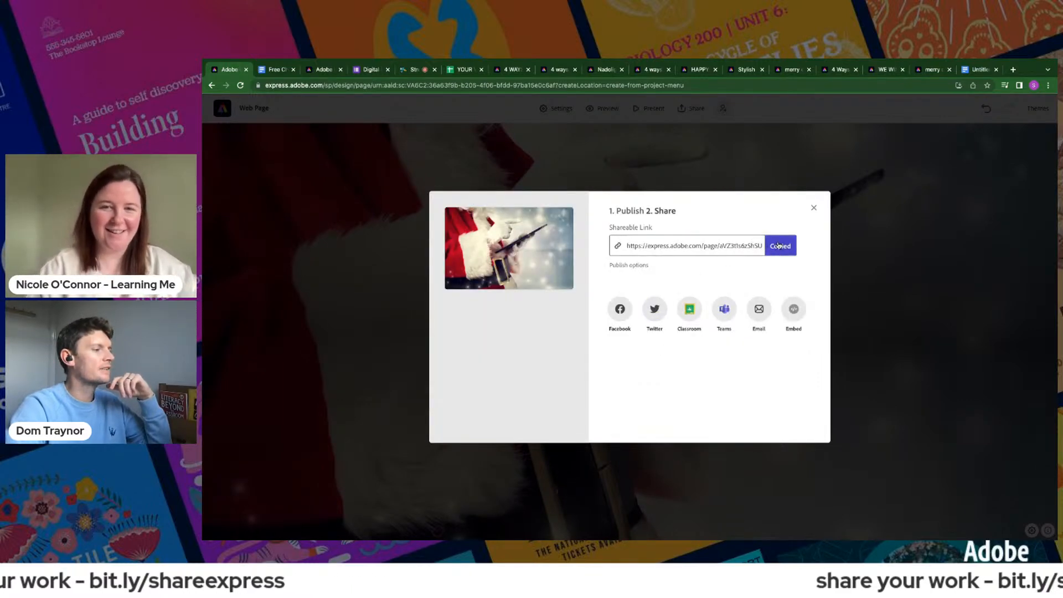
# - Open the work-sharing form at bit.ly/shareexpress in a new browser tab
pyautogui.click(1013, 69)
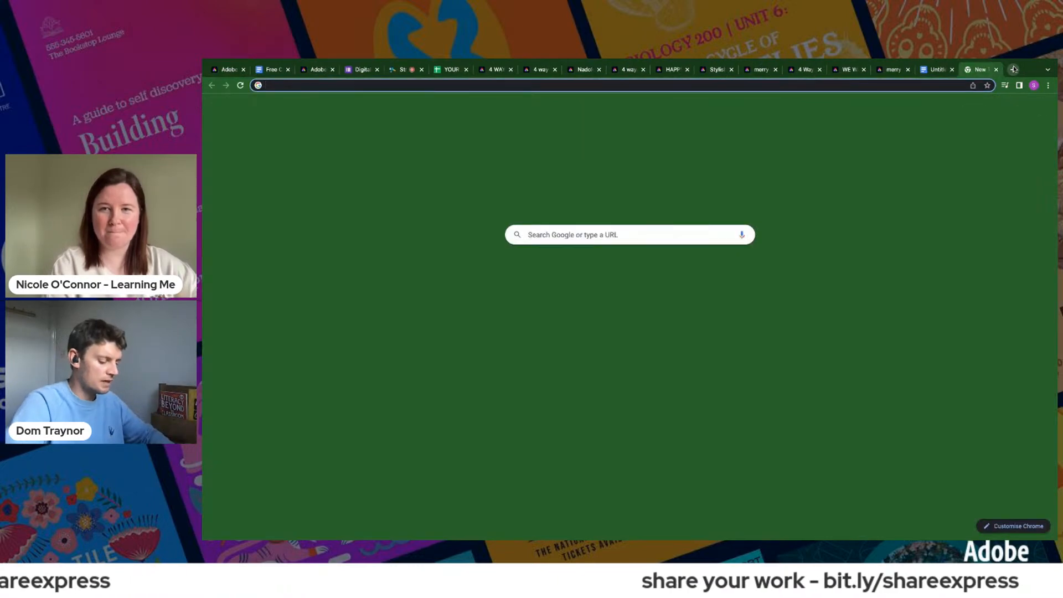
pyautogui.write('bit.ly/')
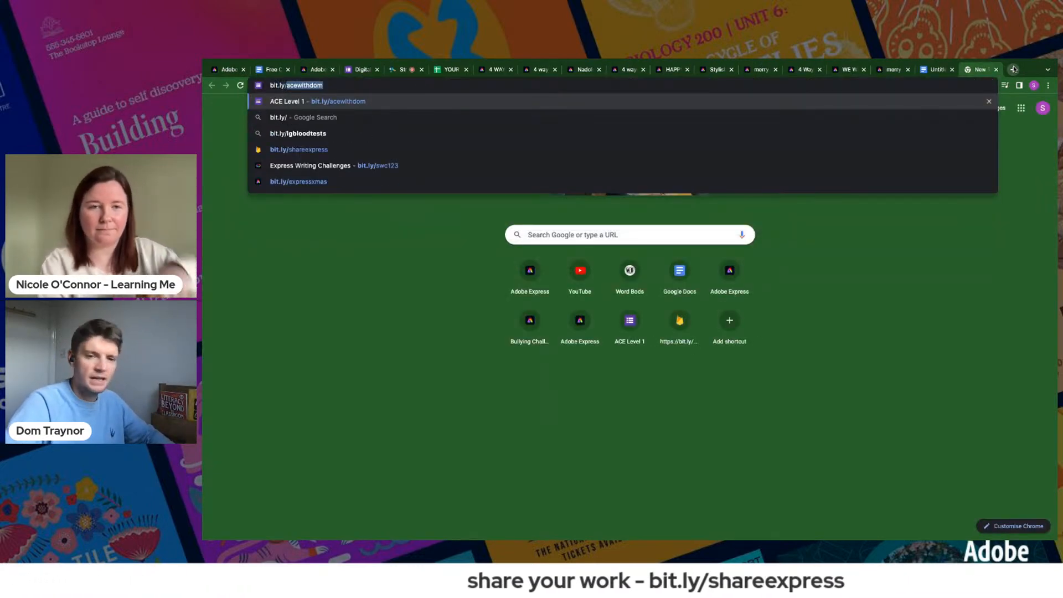
pyautogui.write('sharee')
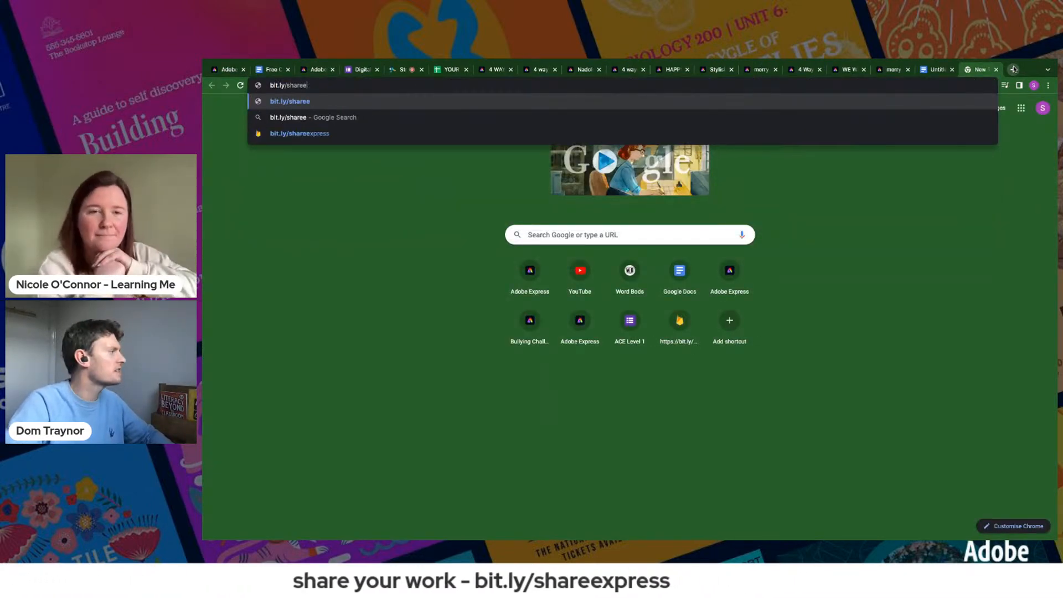
pyautogui.click(767, 132)
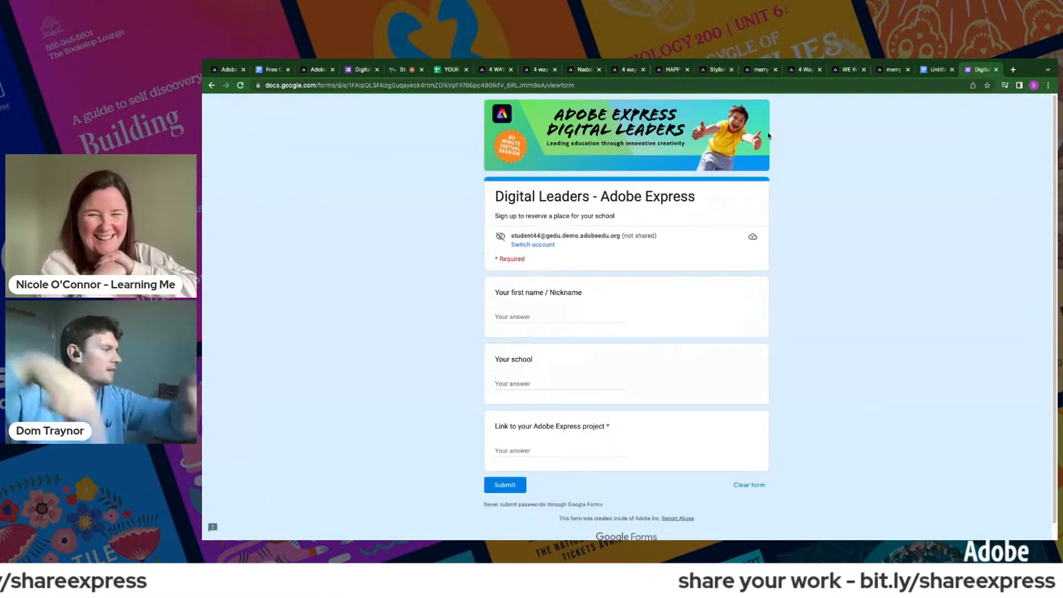
# - Submit the form with the first name, the school "Adobe" and the copied page link, then return to the web page project
pyautogui.click(526, 320)
pyautogui.write('Dom')
pyautogui.press('Tab')
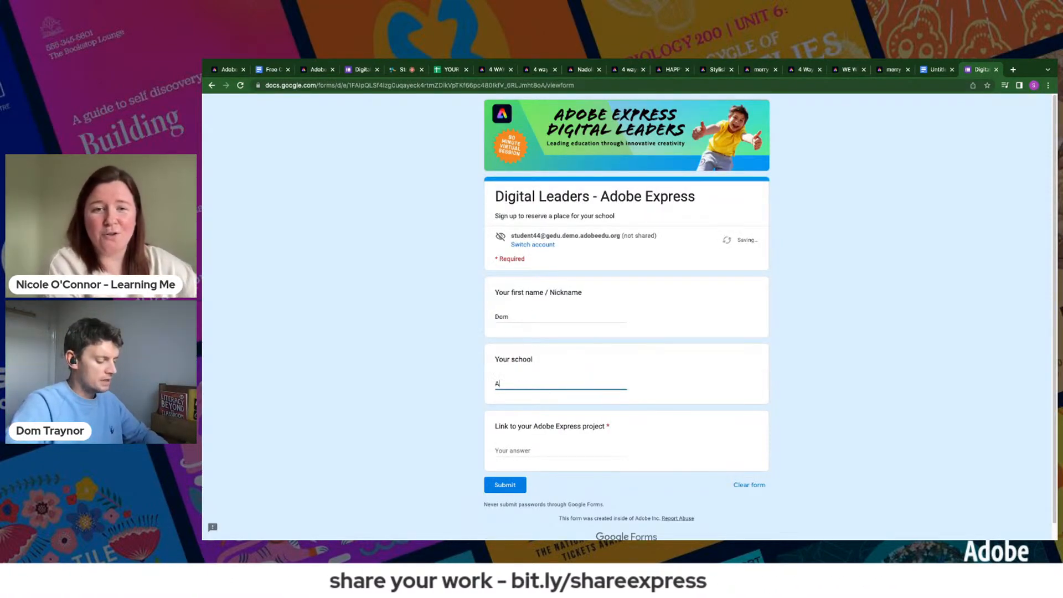
pyautogui.press('Tab')
pyautogui.hotkey('ctrl', 'v')
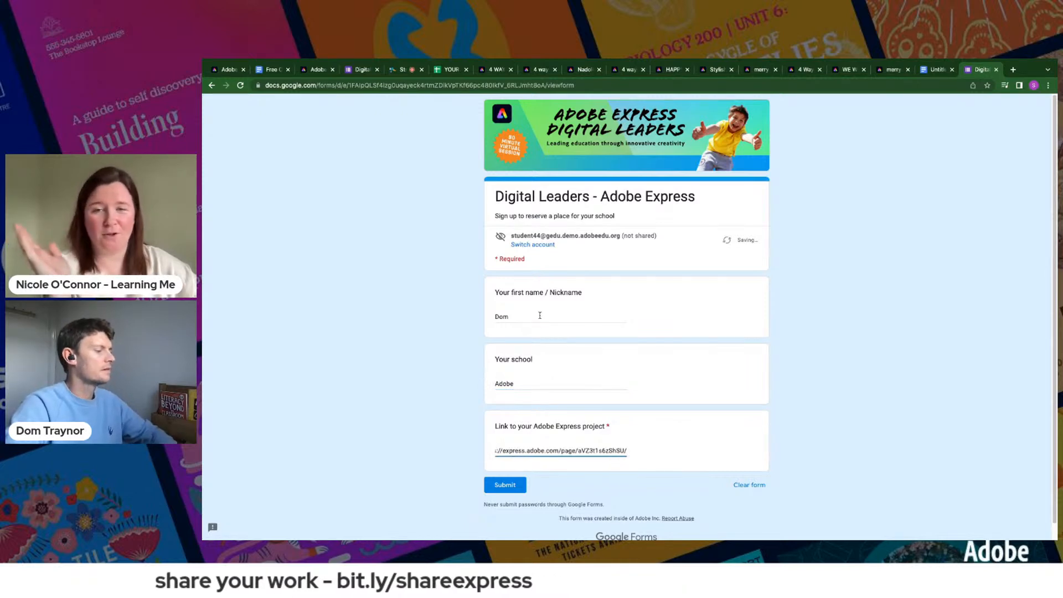
pyautogui.click(503, 487)
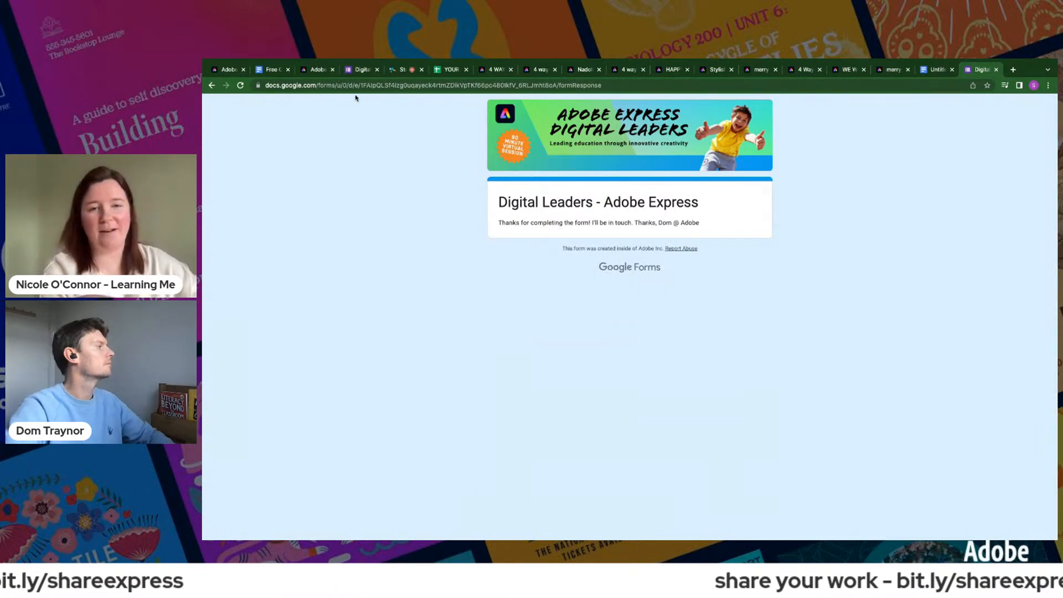
pyautogui.click(228, 70)
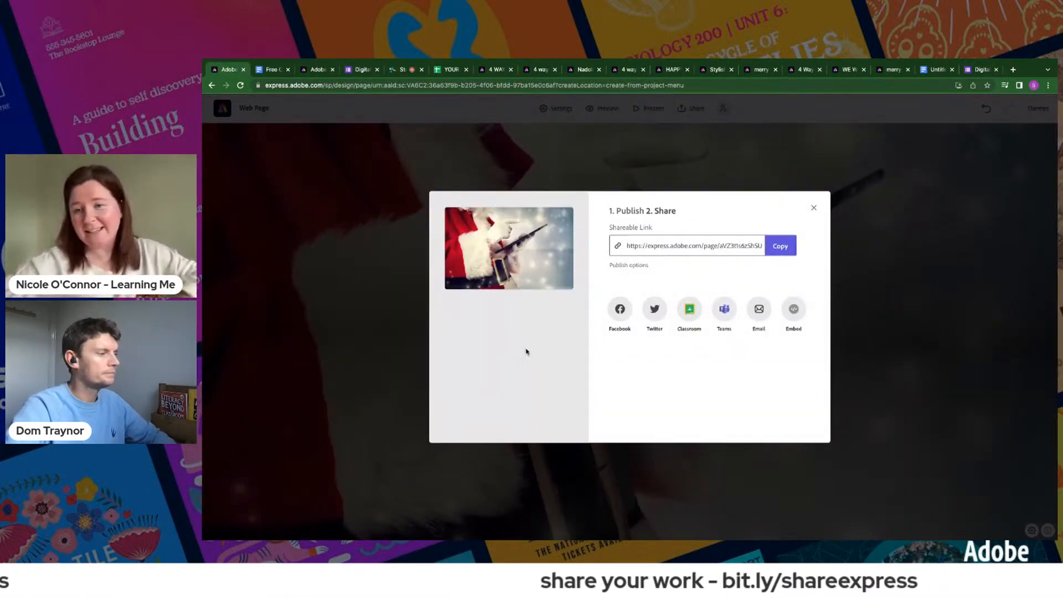
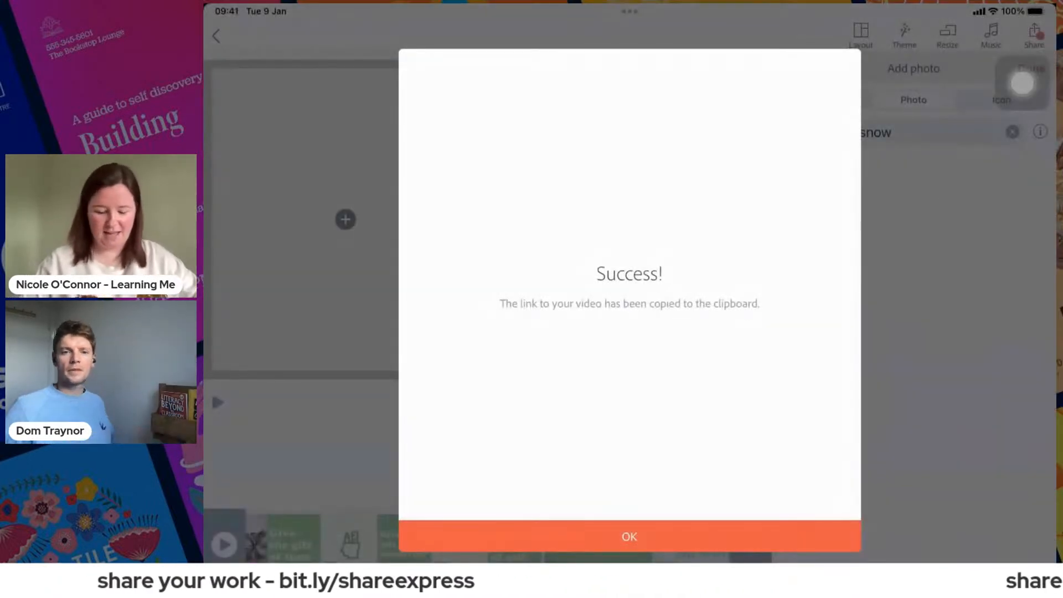
# - Dismiss the confirmation for the copied video link and return to the home screen
pyautogui.moveTo(1022, 83); pyautogui.dragTo(954, 312)
pyautogui.click(629, 537)
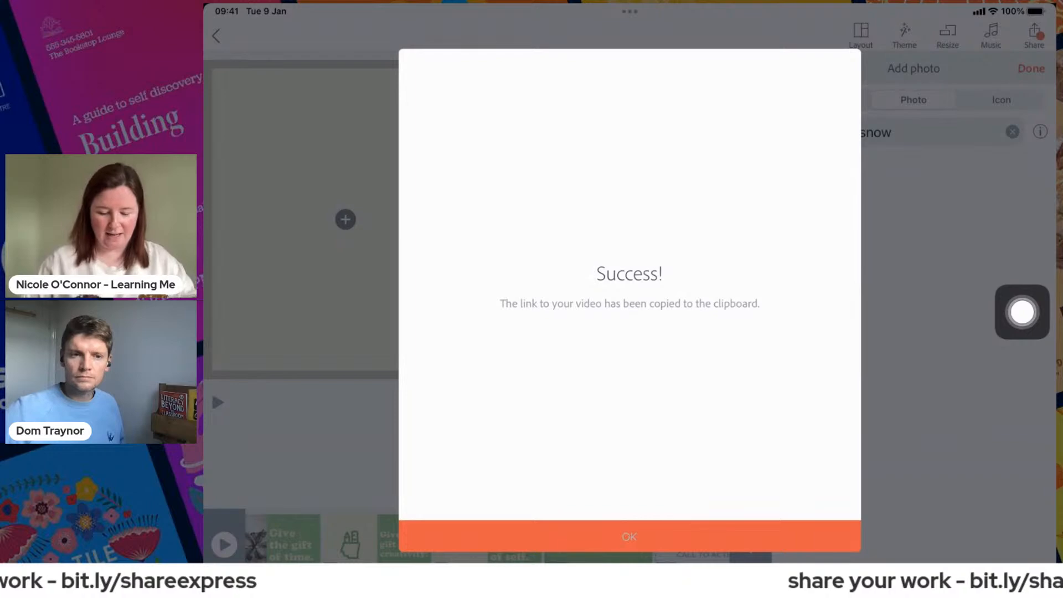
pyautogui.click(1022, 311)
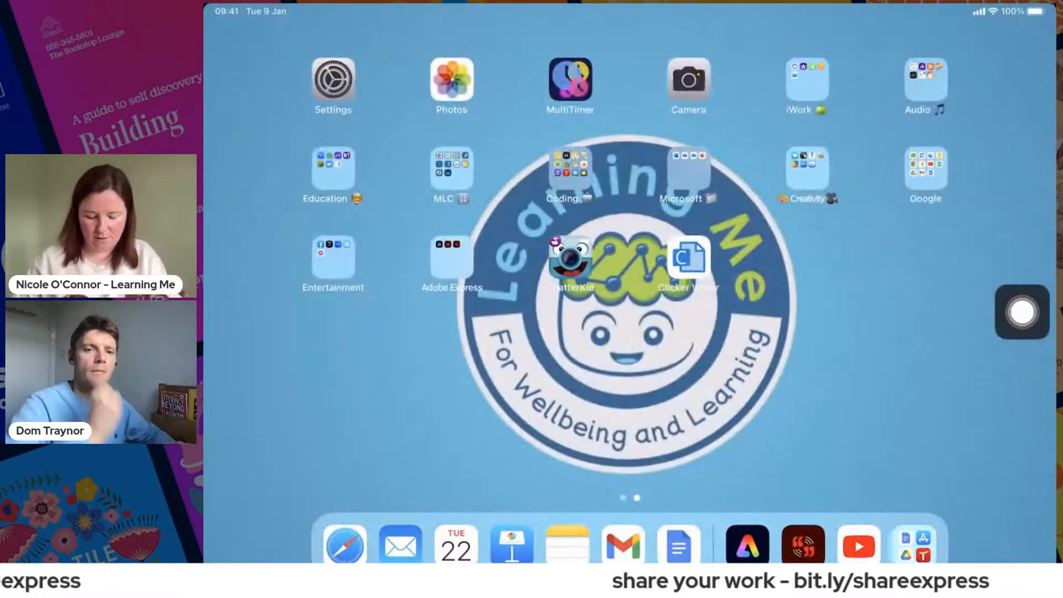
# - Switch to Spark Page from the Adobe Express folder and open the blank "My Page" project
pyautogui.click(452, 257)
pyautogui.moveTo(1022, 312); pyautogui.dragTo(846, 247)
pyautogui.click(670, 176)
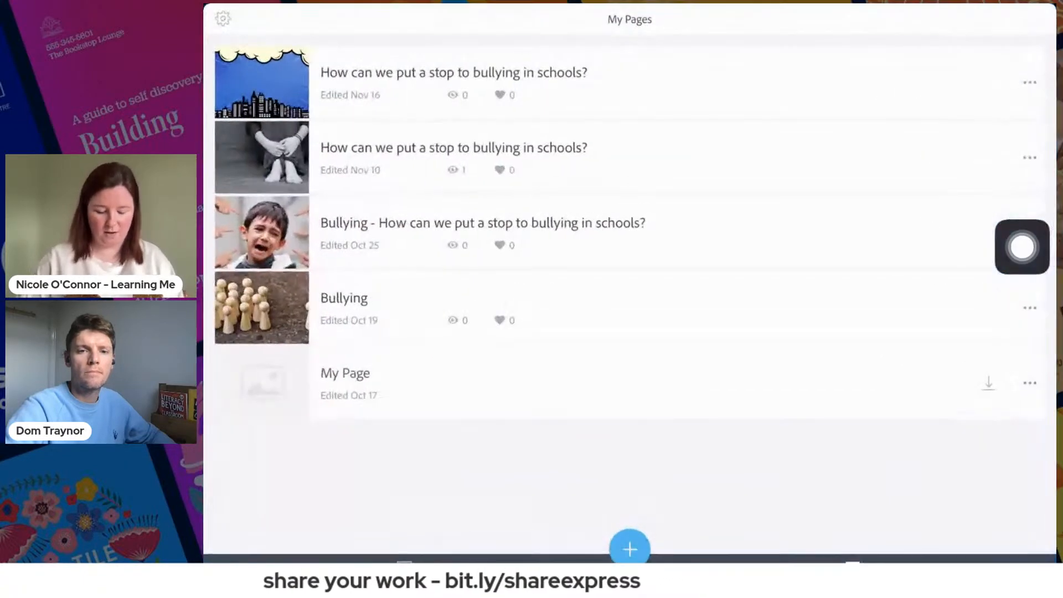
pyautogui.click(343, 376)
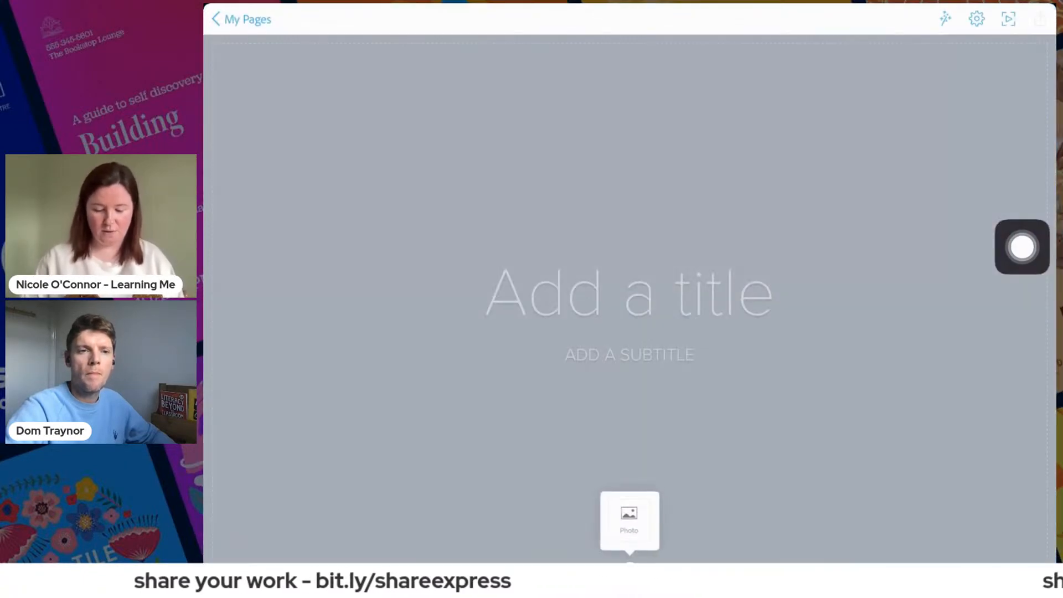
pyautogui.moveTo(1022, 247); pyautogui.dragTo(942, 354)
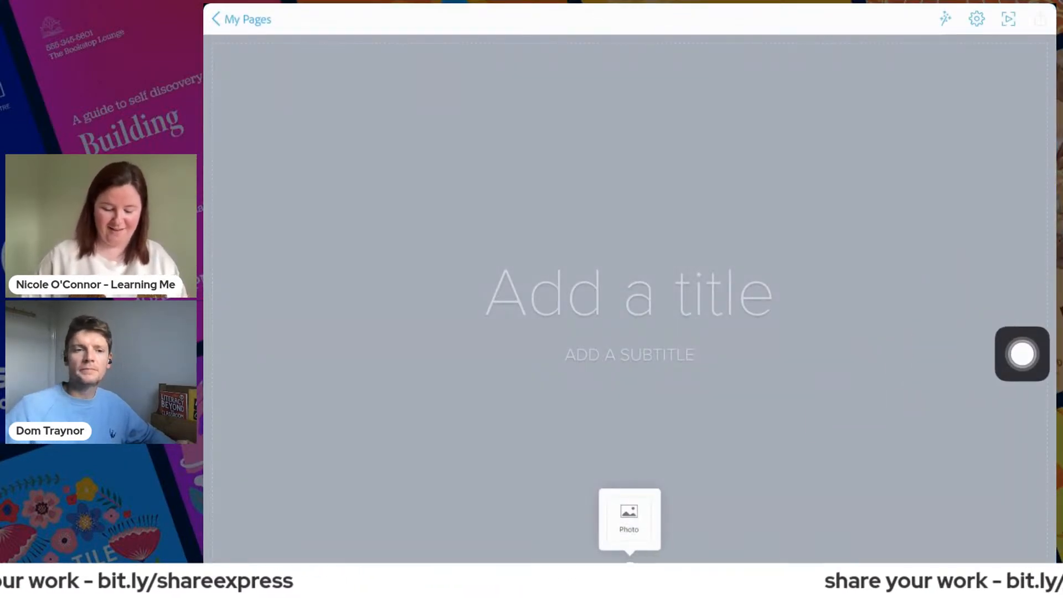
# - Search the free images for "christmas" and set the photo of fir branches with red baubles on white wood as the page's cover
pyautogui.click(629, 519)
pyautogui.moveTo(1022, 354); pyautogui.dragTo(1014, 145)
pyautogui.click(995, 70)
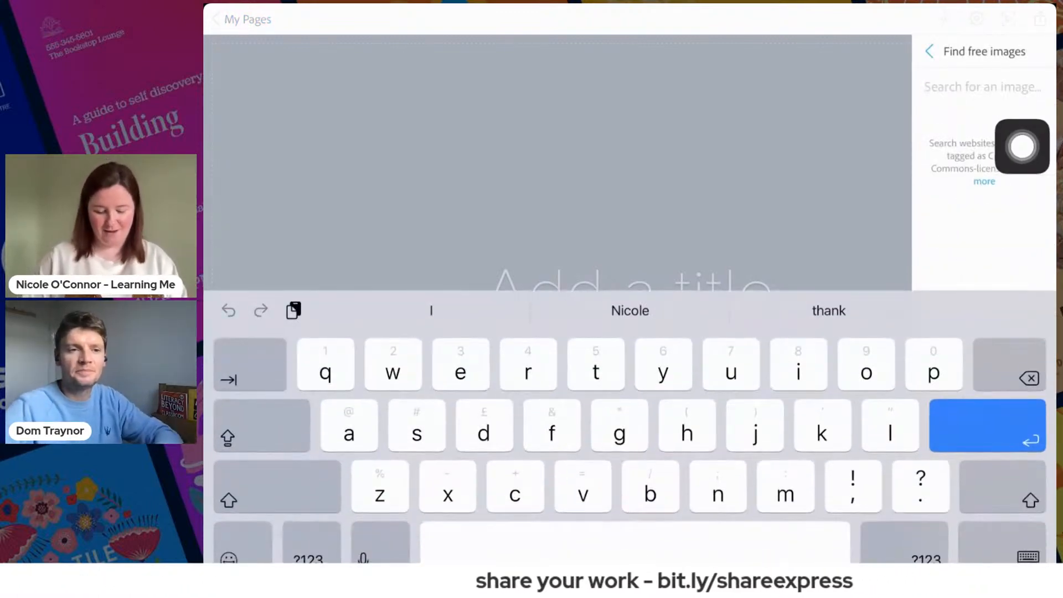
pyautogui.write('christmas')
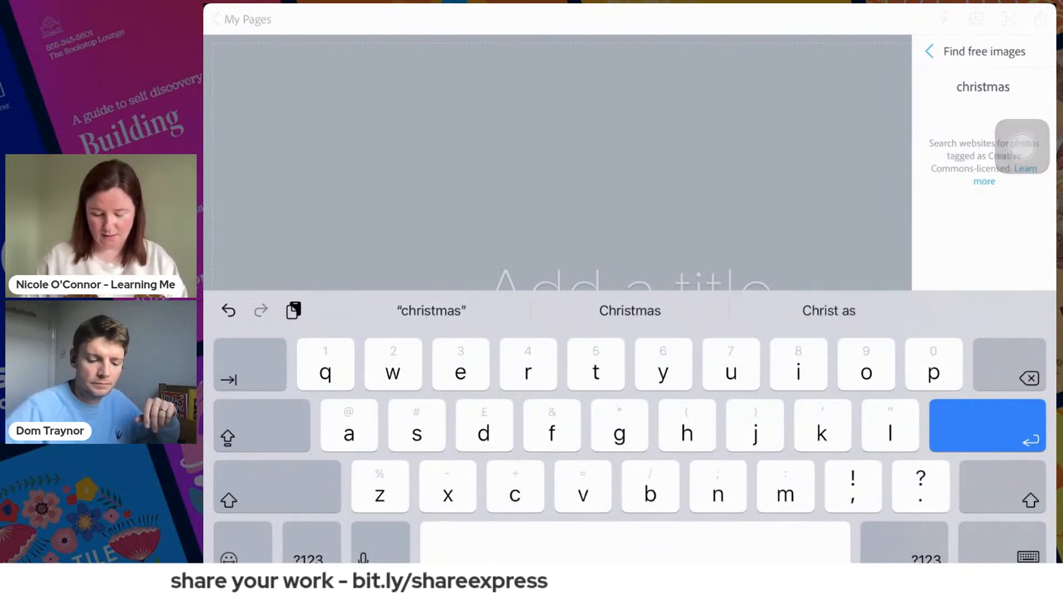
pyautogui.press('Return')
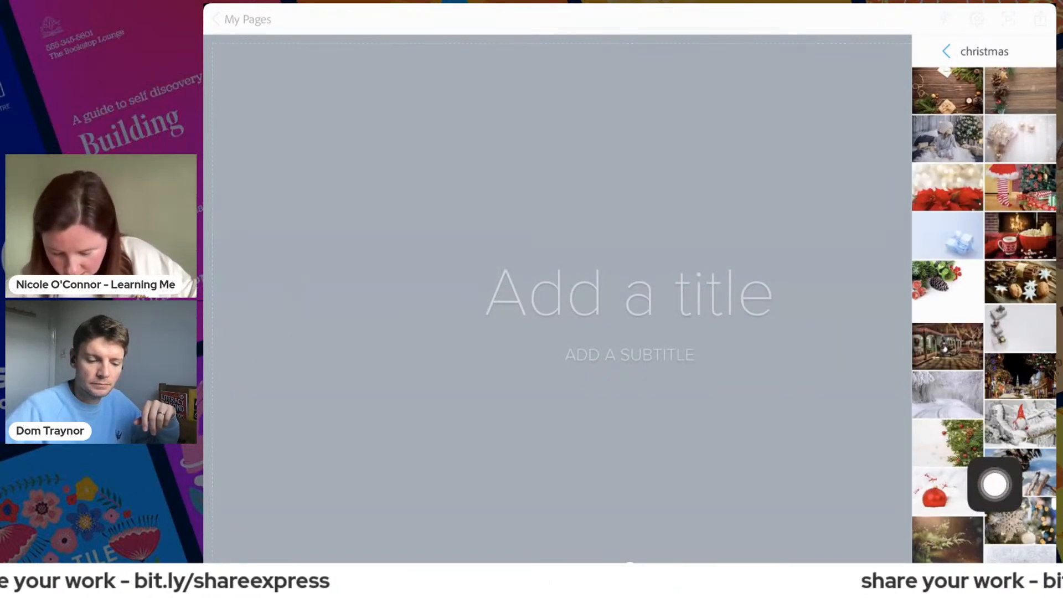
pyautogui.scroll(-2, 984, 310)
pyautogui.scroll(-2, 984, 310)
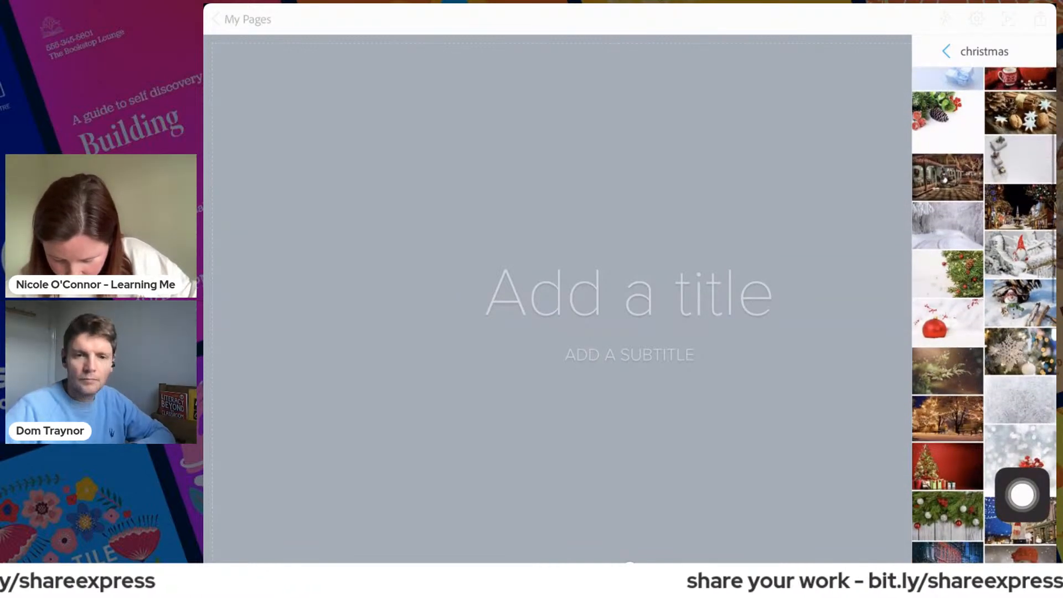
pyautogui.click(947, 115)
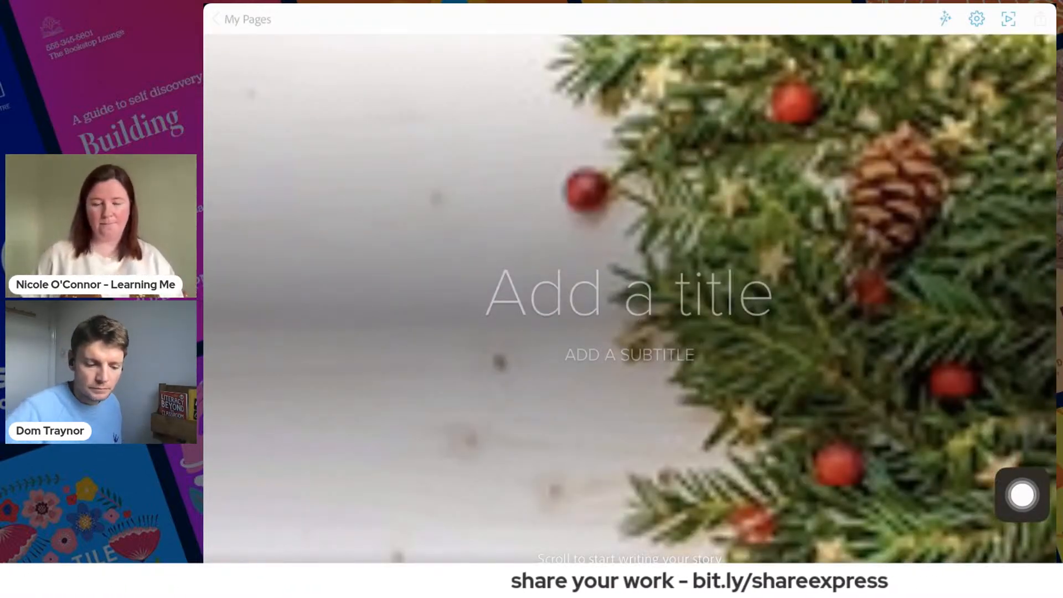
# - Enter the page title "Adobe Express Digital leader Christmas challenge", dictating the part after "Adobe Express"
pyautogui.click(629, 313)
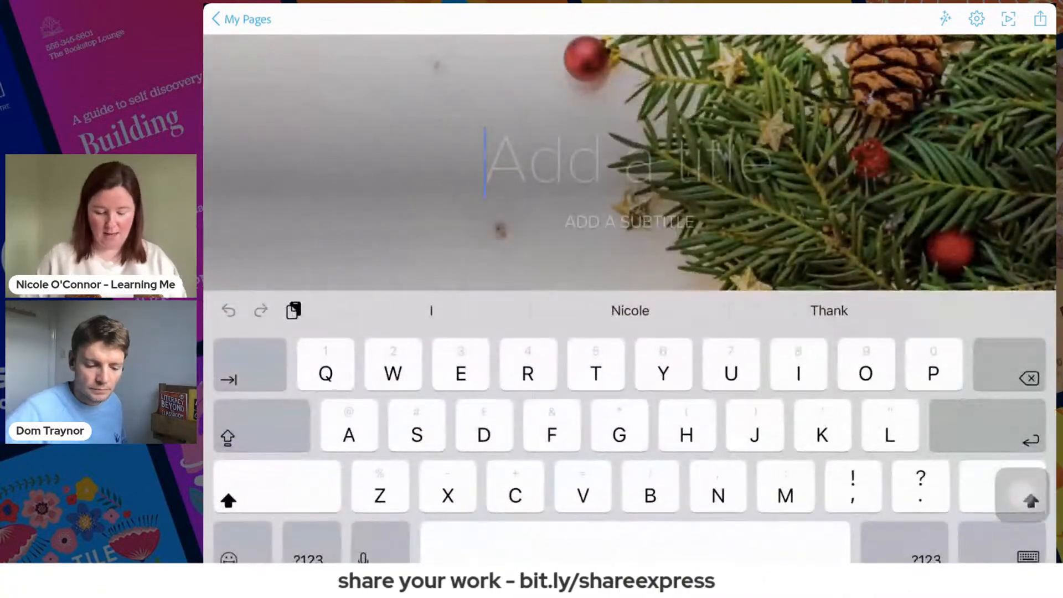
pyautogui.write('Adobe ')
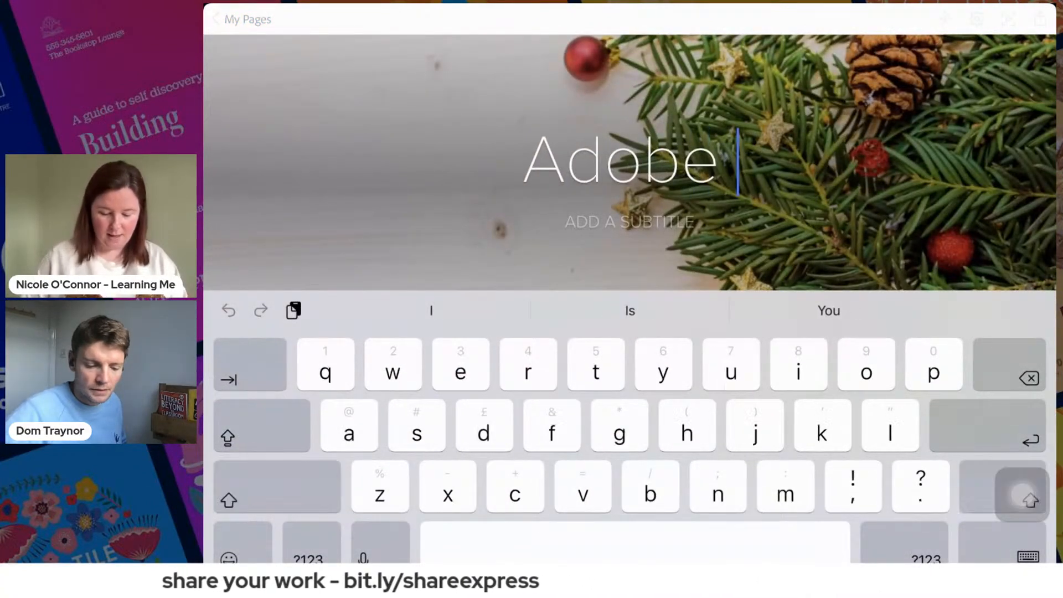
pyautogui.write('Express ')
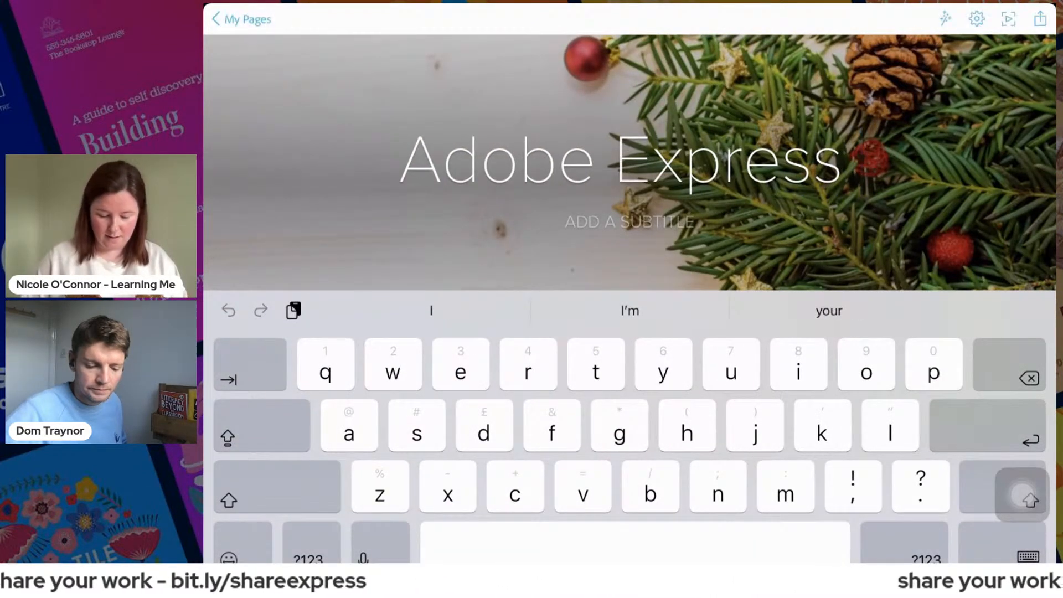
pyautogui.write('di')
pyautogui.press('BackSpace')
pyautogui.press('BackSpace')
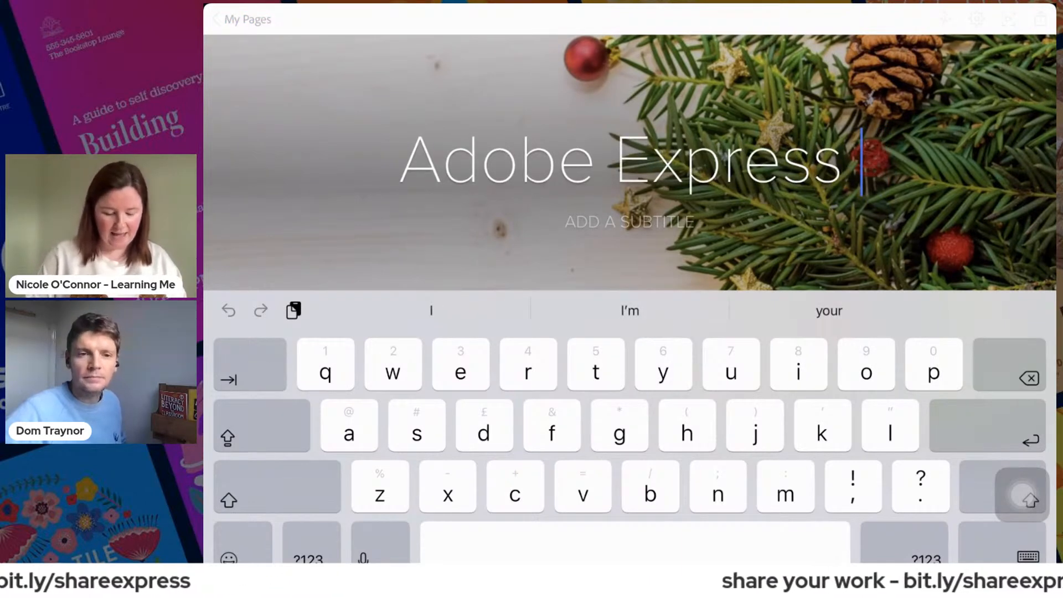
pyautogui.click(380, 548)
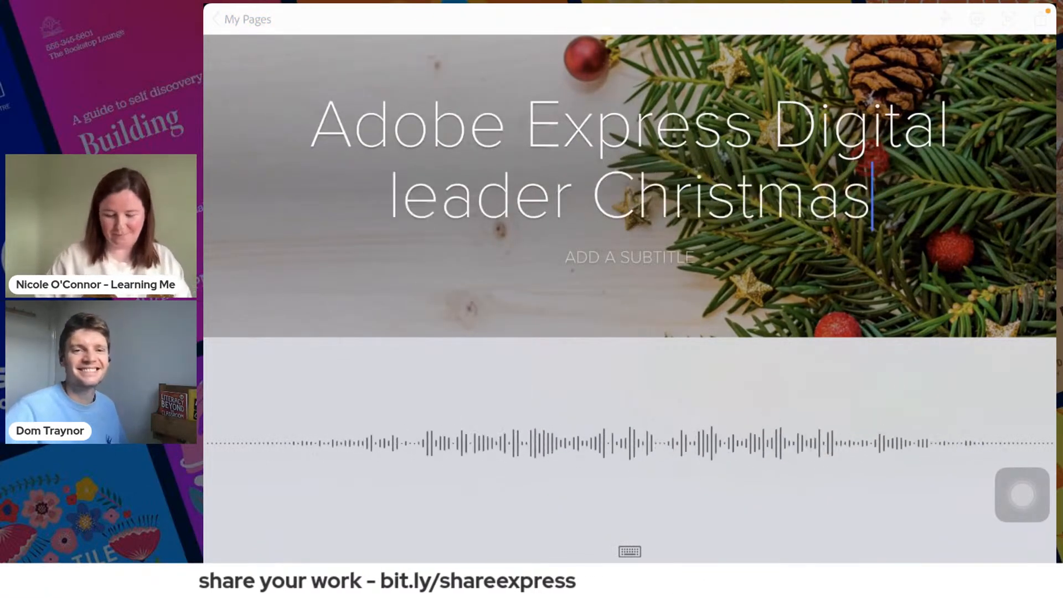
pyautogui.click(629, 551)
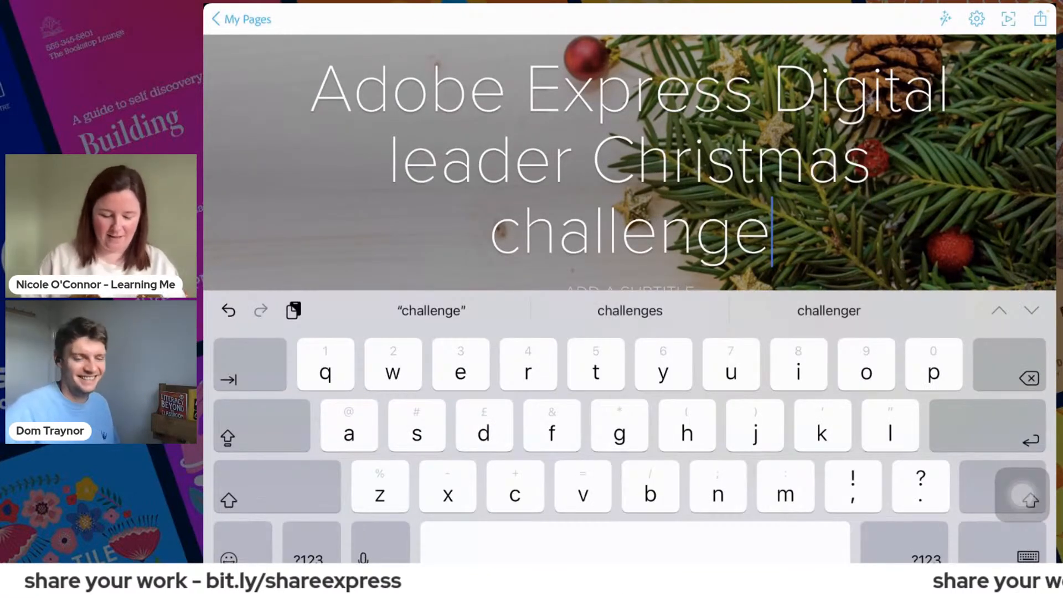
# - Capitalise "Leader" and "Challenge" in the page title
pyautogui.moveTo(692, 546); pyautogui.dragTo(305, 475)
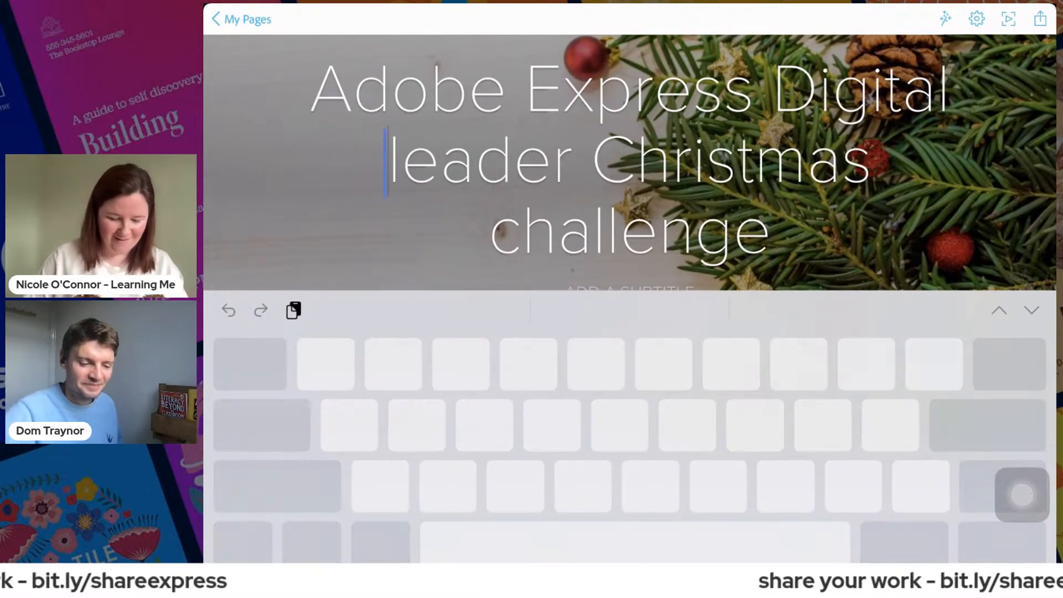
pyautogui.press('BackSpace')
pyautogui.write('L')
pyautogui.moveTo(630, 537); pyautogui.dragTo(725, 592)
pyautogui.write('C')
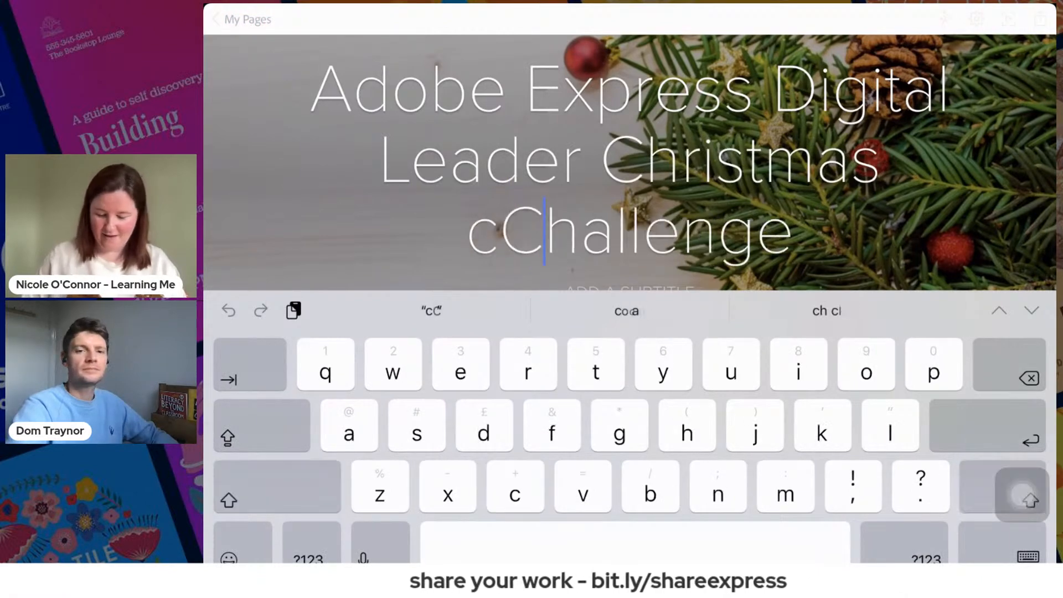
pyautogui.press('BackSpace')
pyautogui.press('BackSpace')
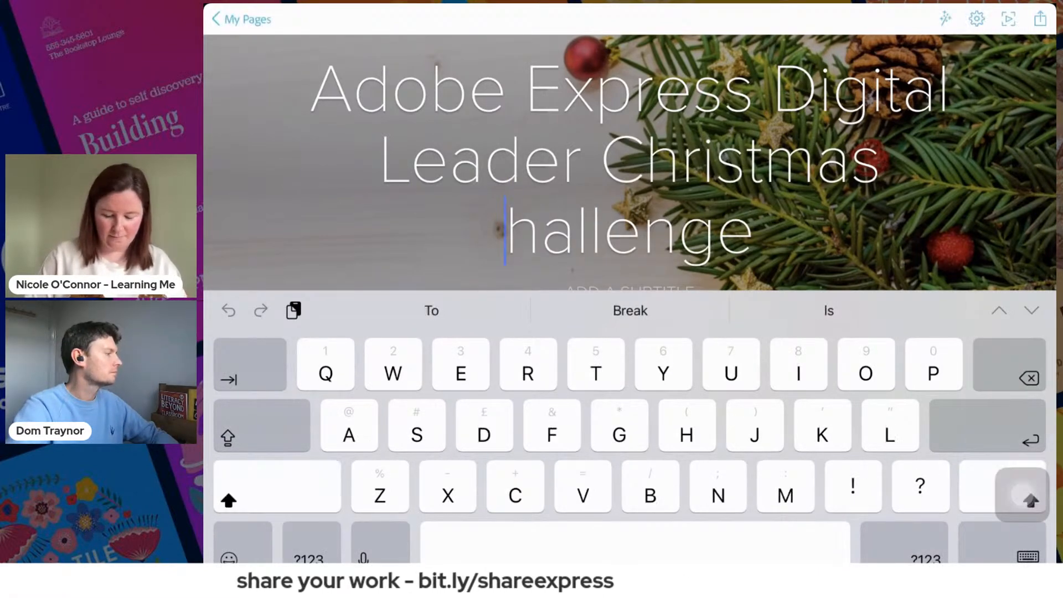
pyautogui.write('C')
pyautogui.click(1029, 556)
# - Enter the author's full name as the page's subtitle
pyautogui.click(628, 408)
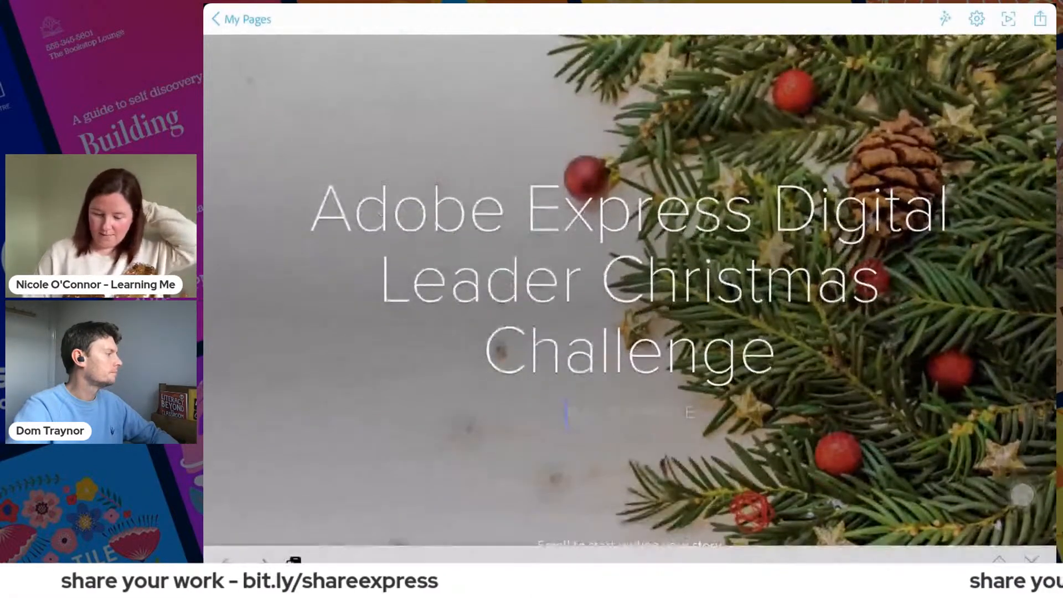
pyautogui.write('Nicole ')
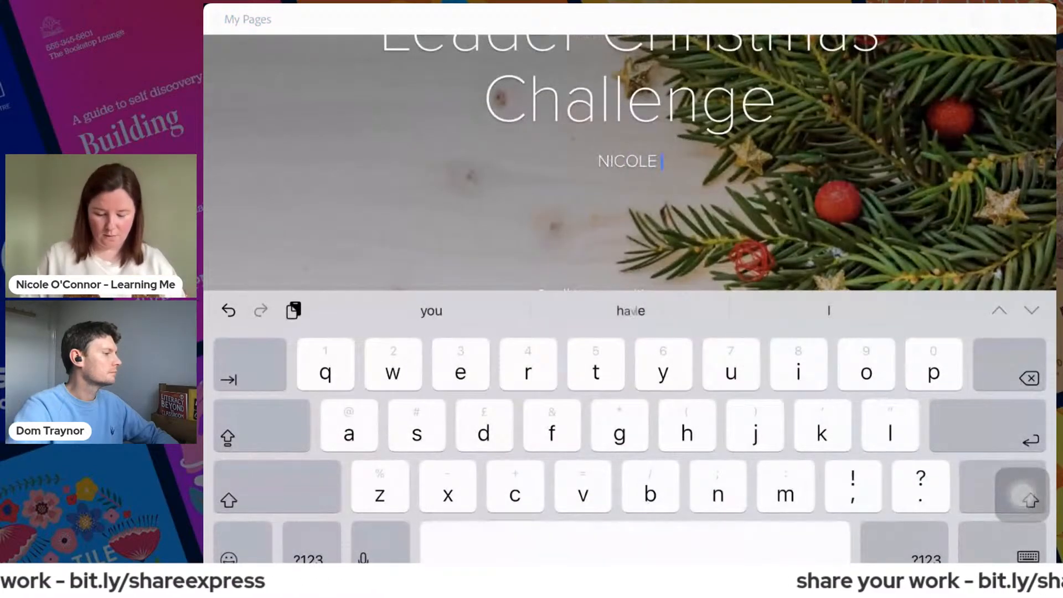
pyautogui.write("o'connor")
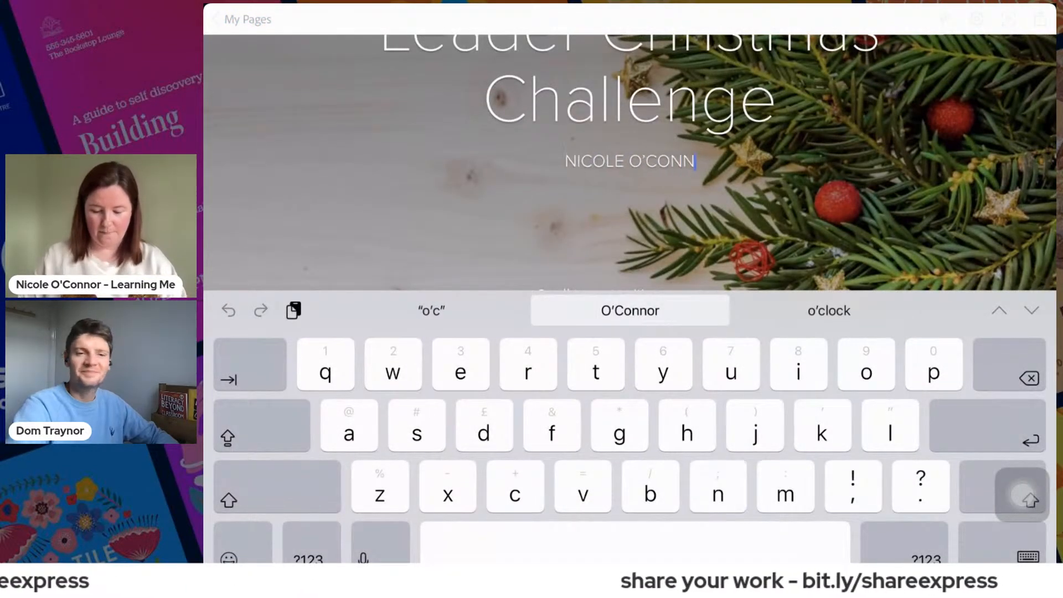
pyautogui.click(1028, 557)
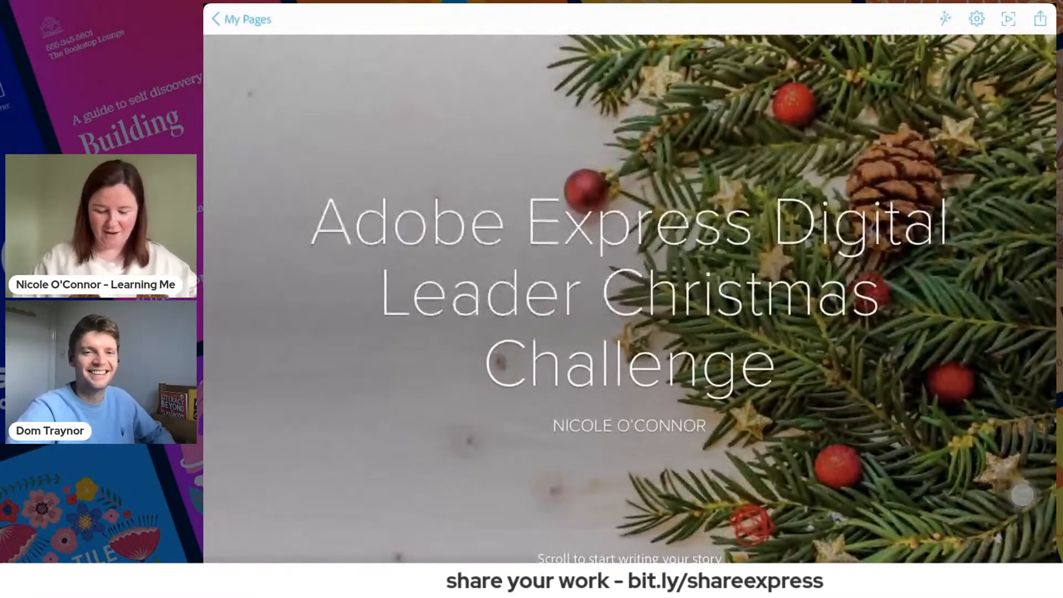
# - Add a video block below the cover using the copied Adobe Express video link
pyautogui.scroll(-3, 629, 299)
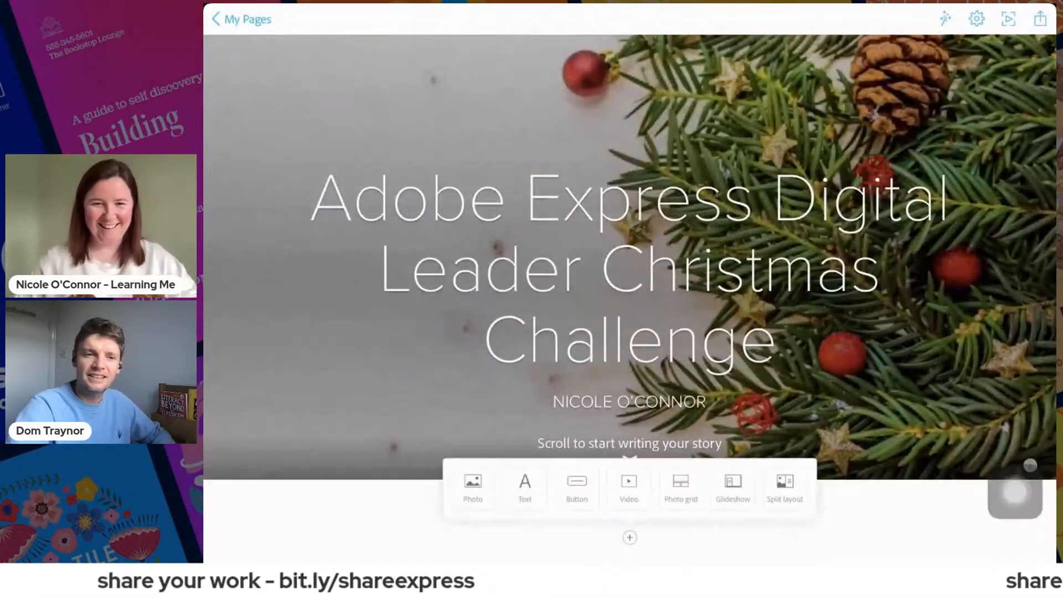
pyautogui.moveTo(1015, 492); pyautogui.dragTo(631, 521)
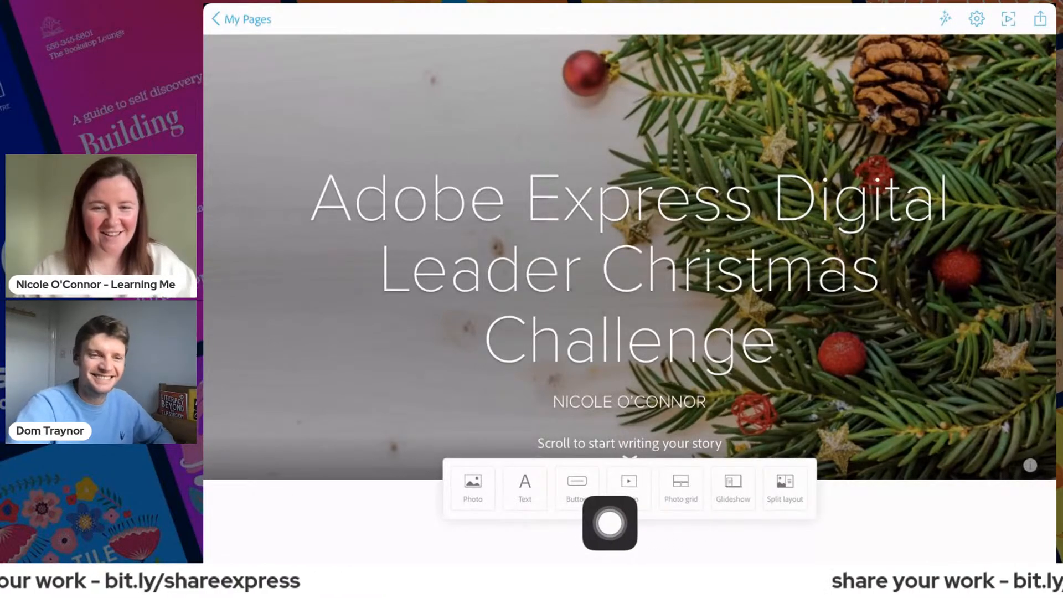
pyautogui.click(628, 487)
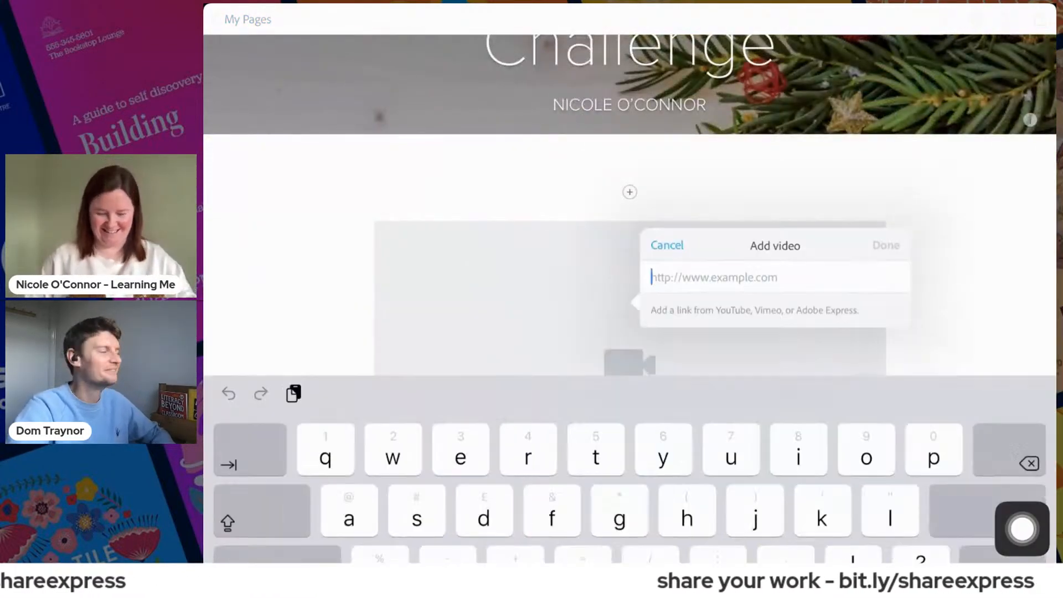
pyautogui.click(632, 183)
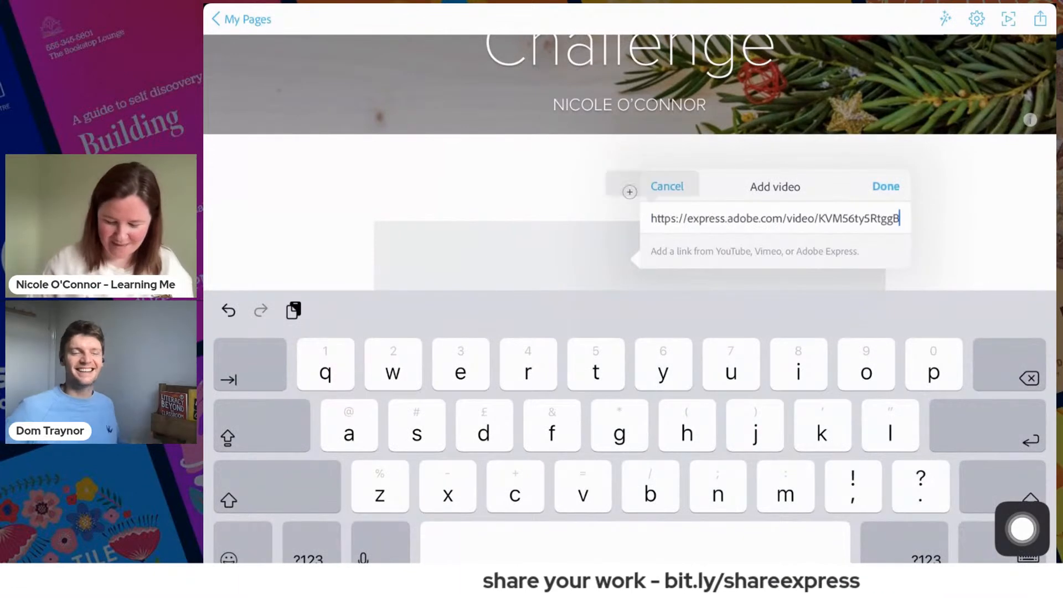
pyautogui.click(885, 186)
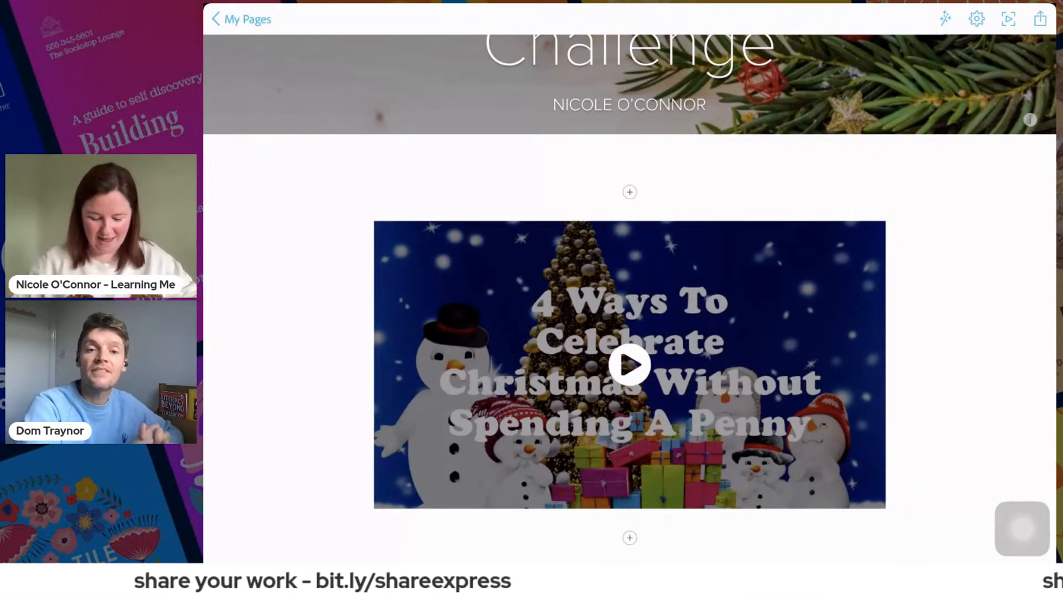
# - Switch to Adobe Express, leave the Santa hat poster and open the "Merry Christmas" snow globe project for editing
pyautogui.moveTo(630, 559); pyautogui.dragTo(692, 421)
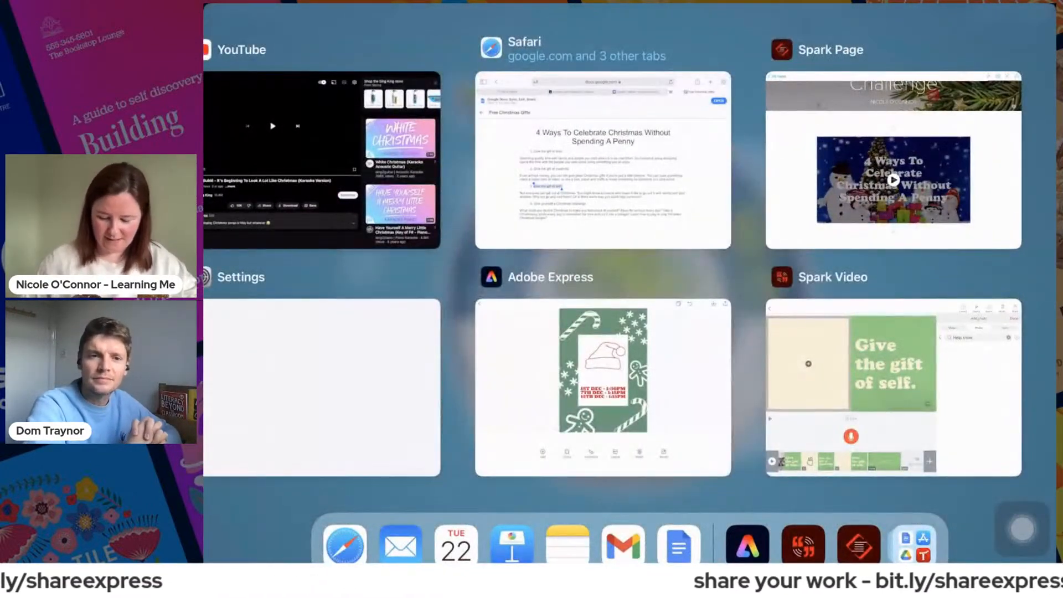
pyautogui.click(603, 388)
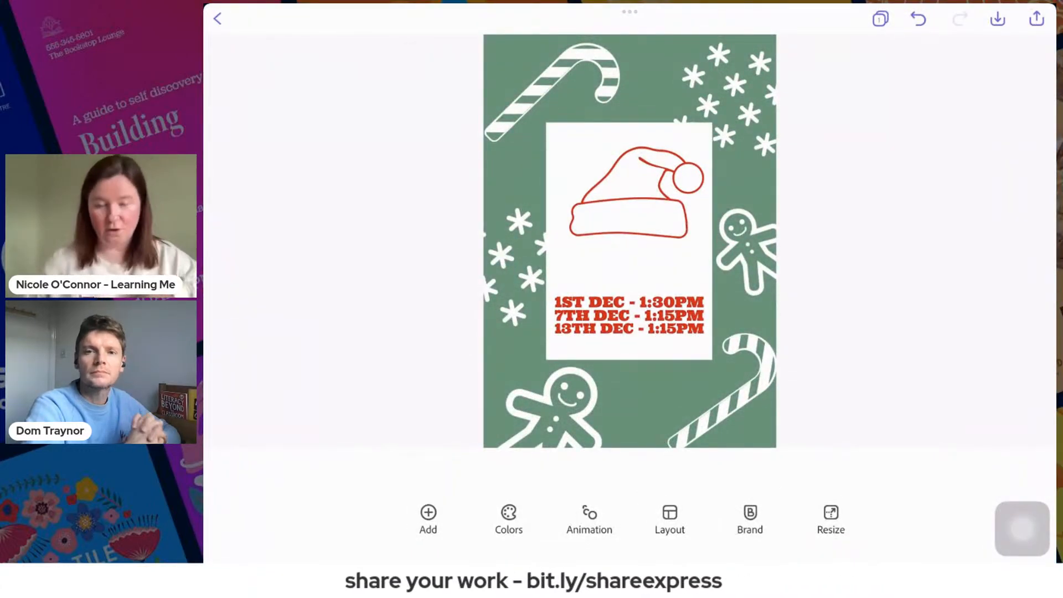
pyautogui.moveTo(1022, 529); pyautogui.dragTo(237, 312)
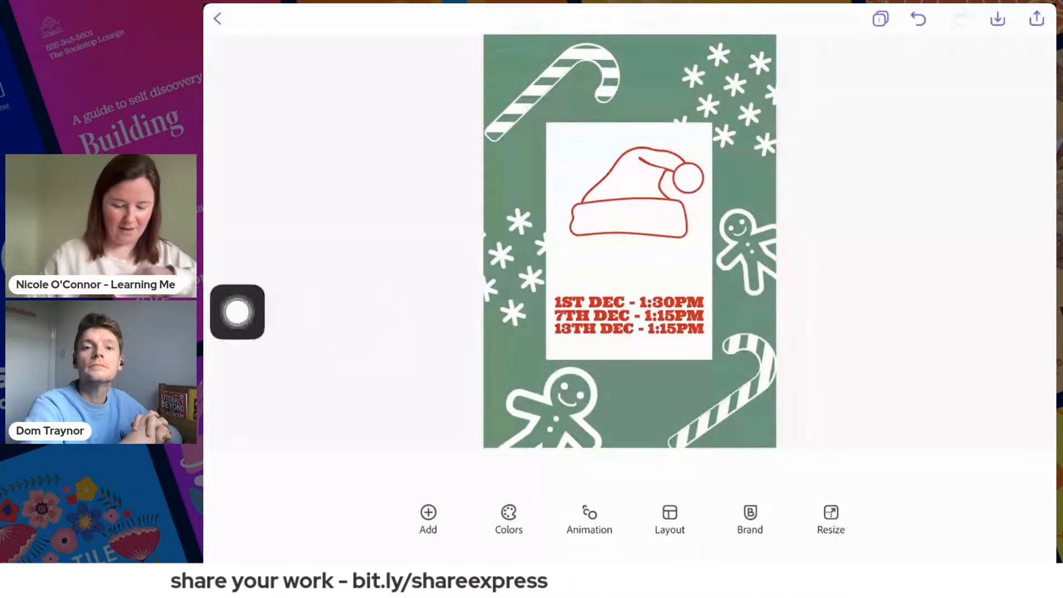
pyautogui.click(217, 19)
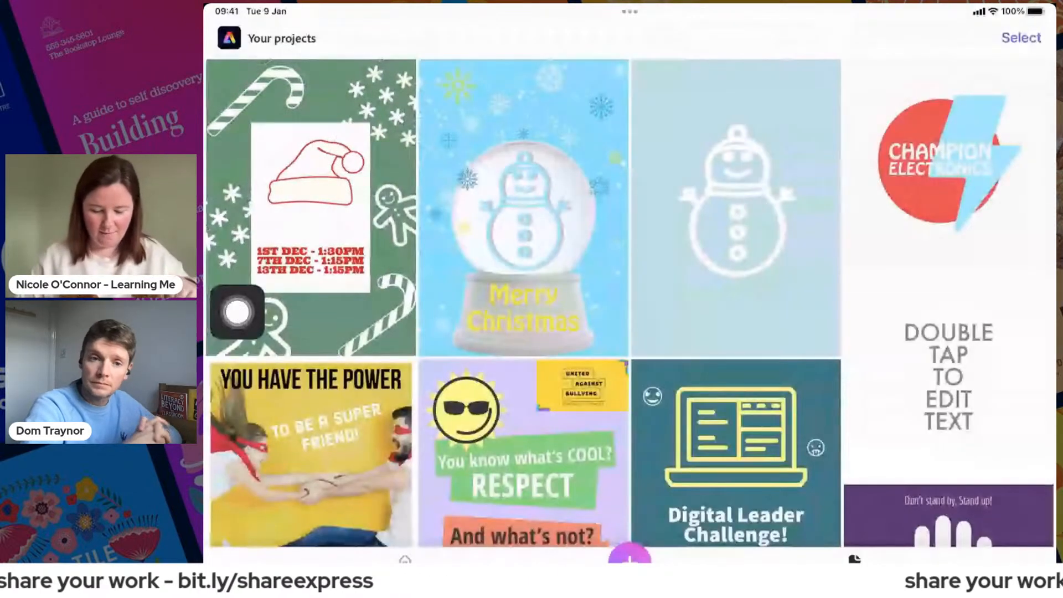
pyautogui.click(523, 207)
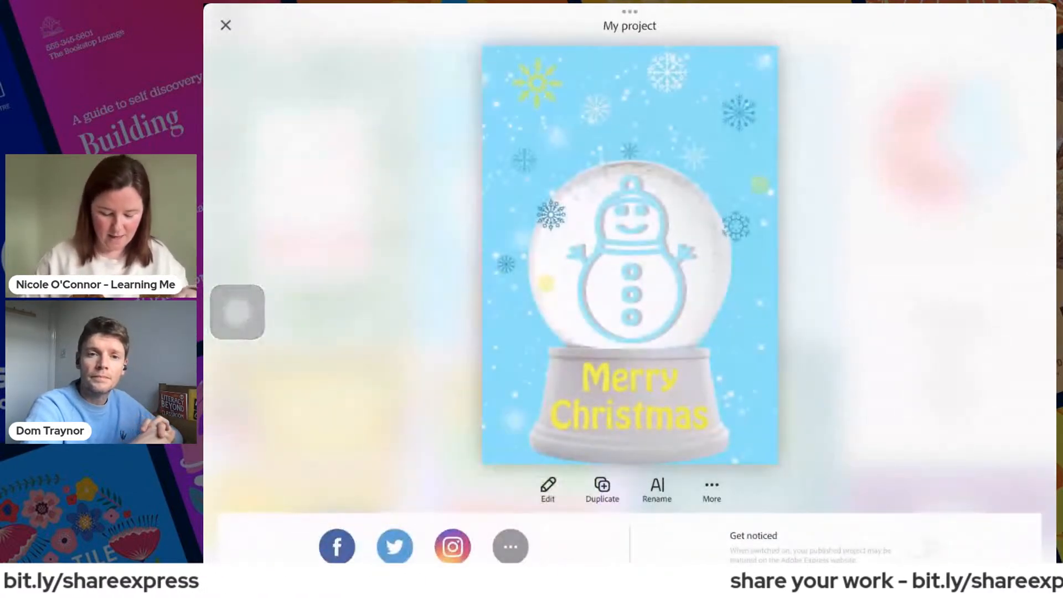
pyautogui.click(548, 489)
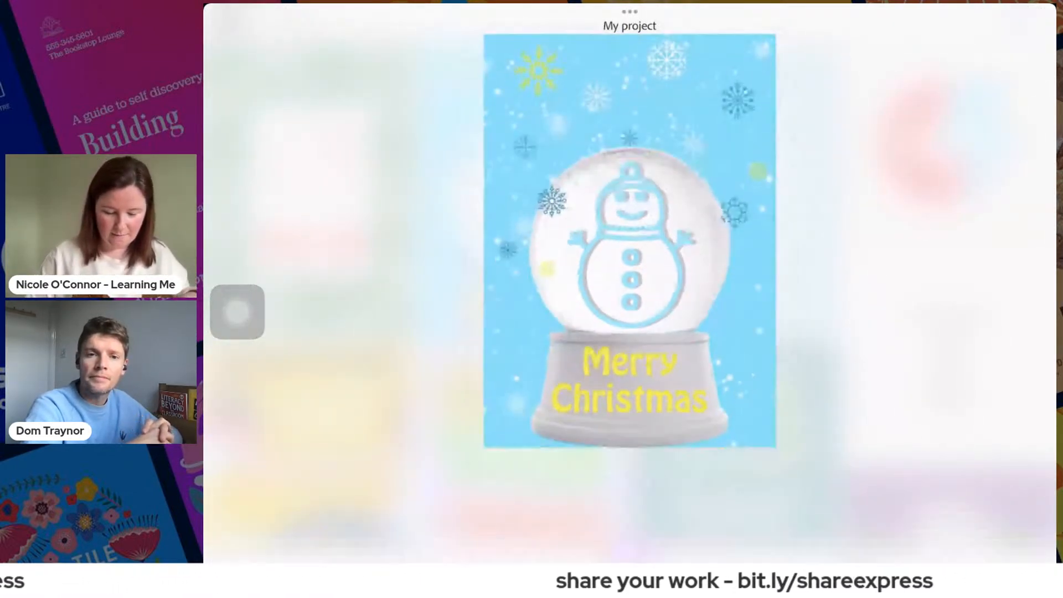
# - Download the snow globe project as an image to the camera roll, and start sharing it as a video
pyautogui.moveTo(237, 312); pyautogui.dragTo(1000, 79)
pyautogui.click(998, 18)
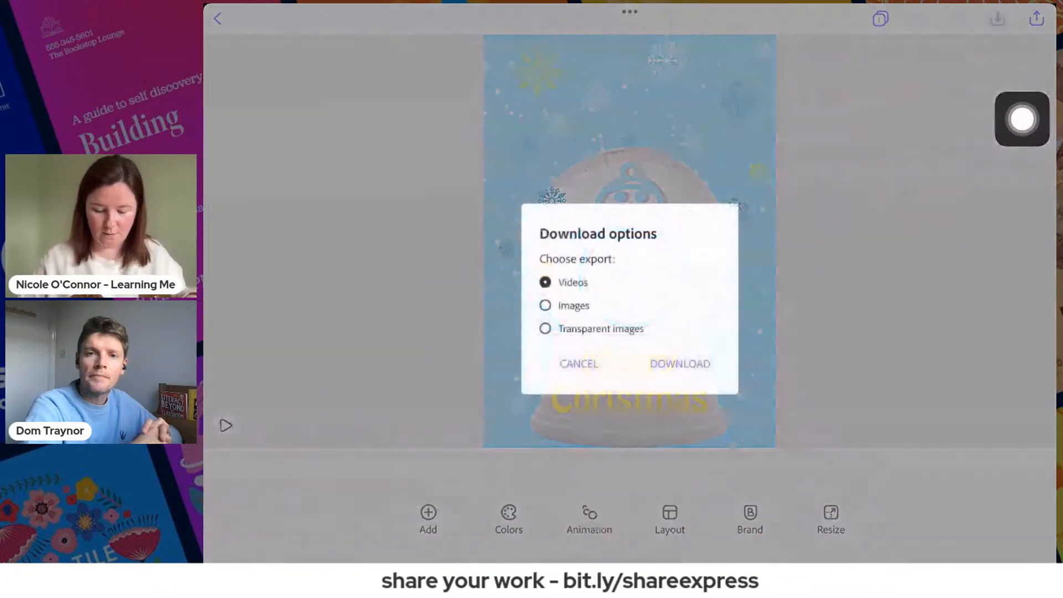
pyautogui.moveTo(1022, 119); pyautogui.dragTo(310, 405)
pyautogui.click(546, 306)
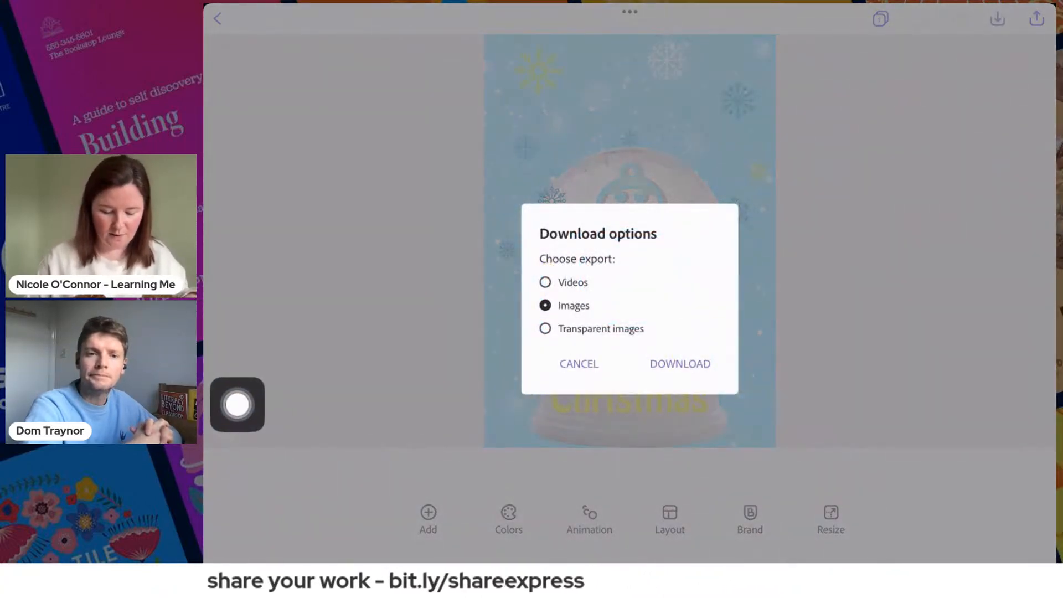
pyautogui.click(680, 363)
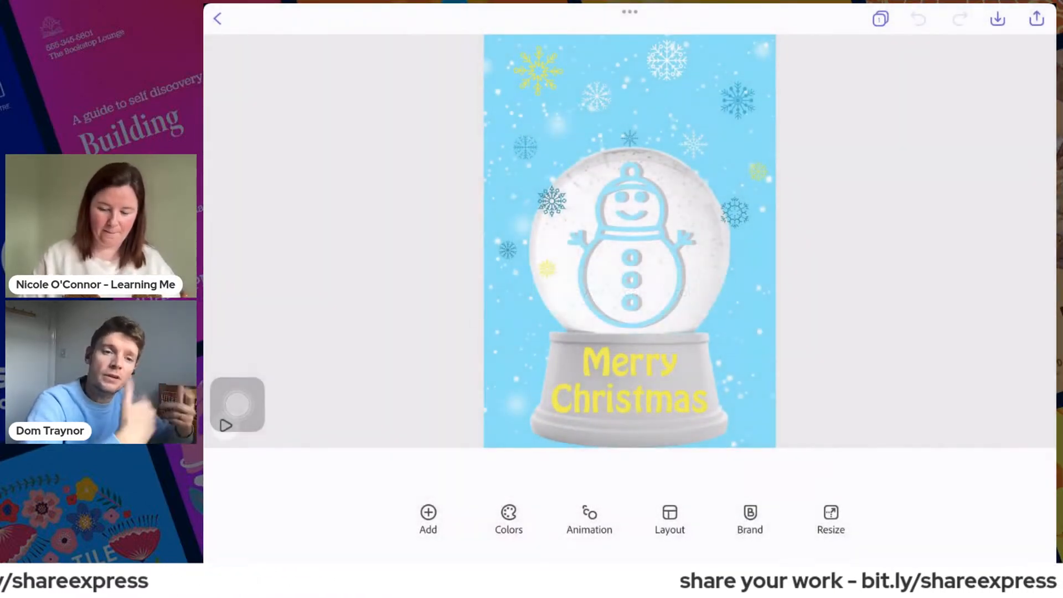
pyautogui.click(1037, 18)
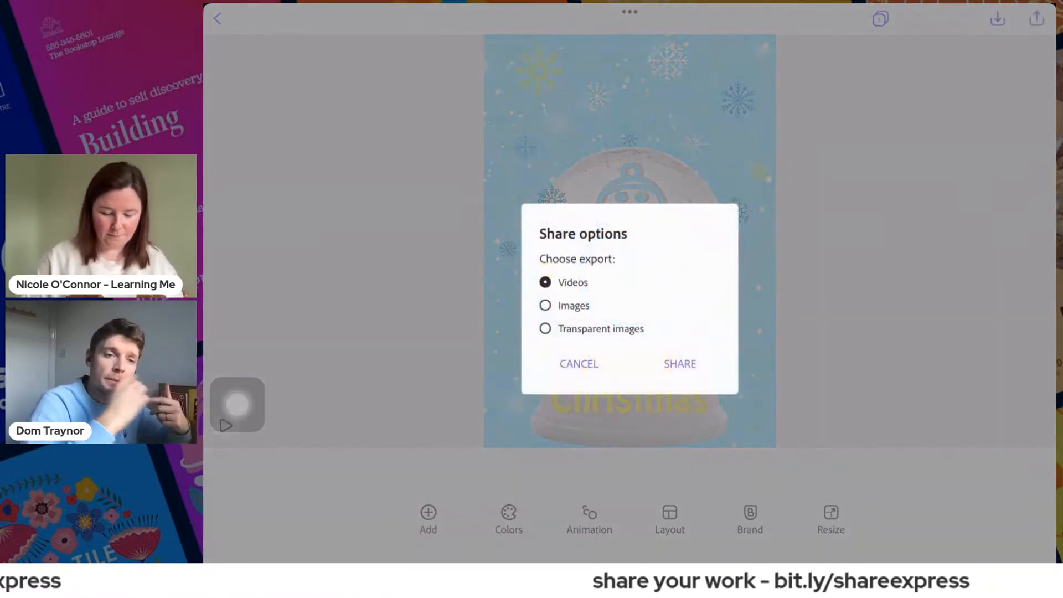
pyautogui.click(680, 364)
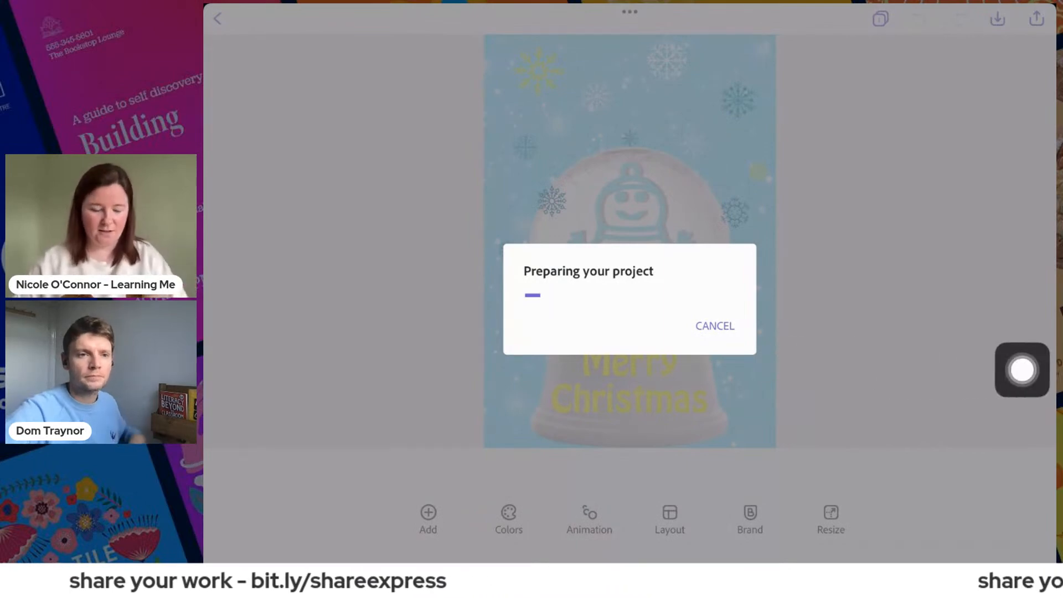
# - Switch to Spark Page and add the saved snow globe image from the iPad's Recents as a photo block below the video
pyautogui.moveTo(630, 559); pyautogui.dragTo(630, 387)
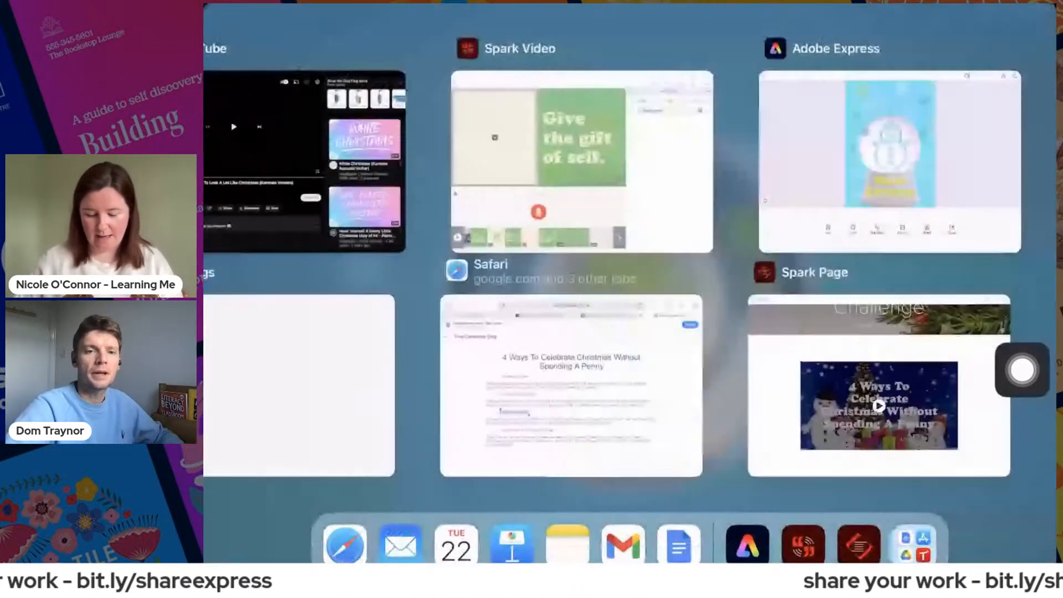
pyautogui.click(878, 387)
pyautogui.click(630, 537)
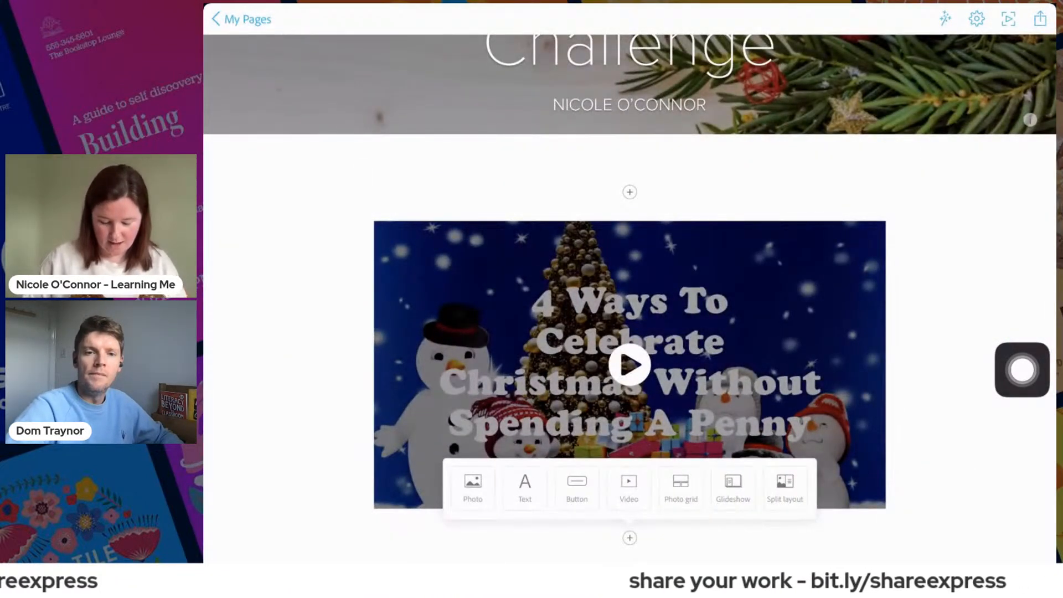
pyautogui.click(473, 488)
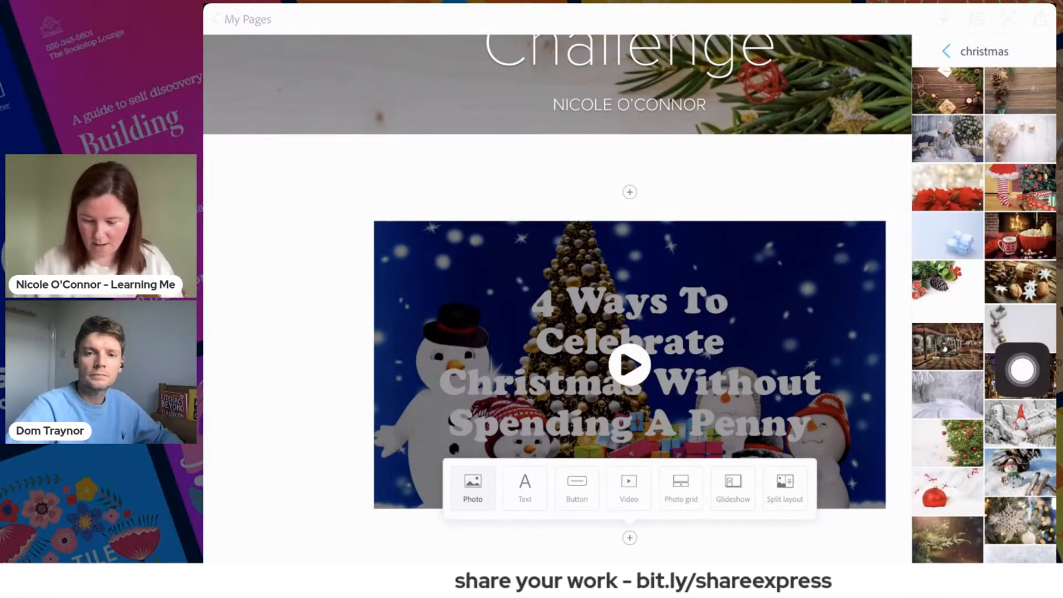
pyautogui.moveTo(1022, 369); pyautogui.dragTo(1022, 131)
pyautogui.click(946, 51)
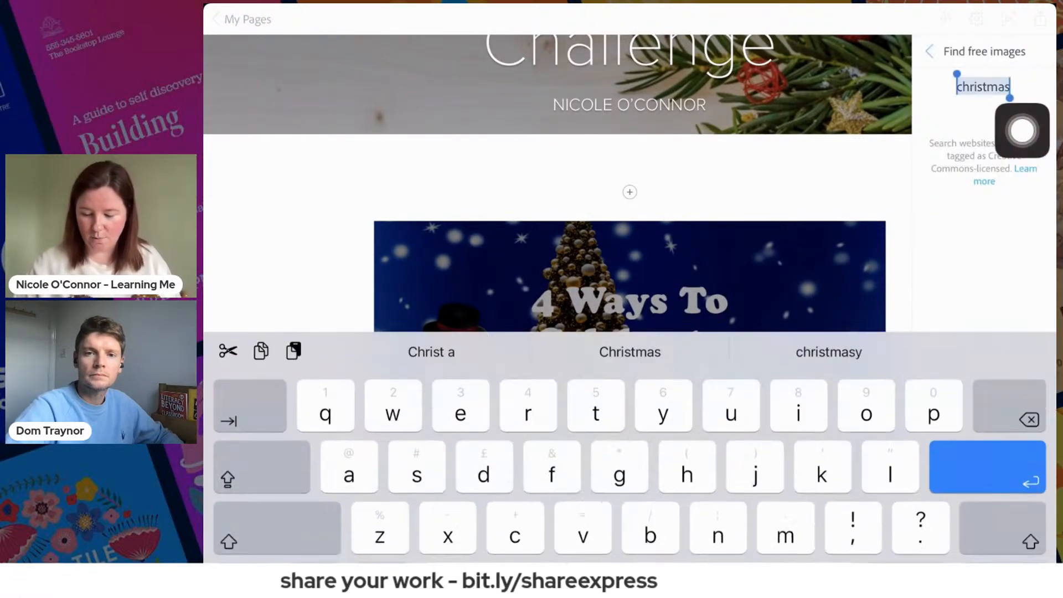
pyautogui.click(933, 51)
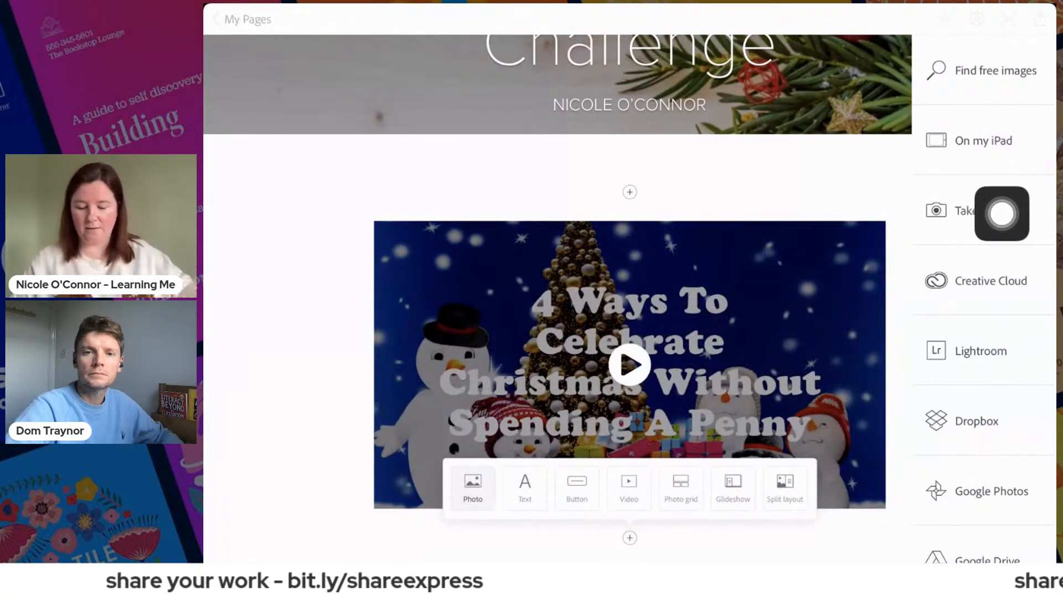
pyautogui.click(983, 140)
pyautogui.click(981, 122)
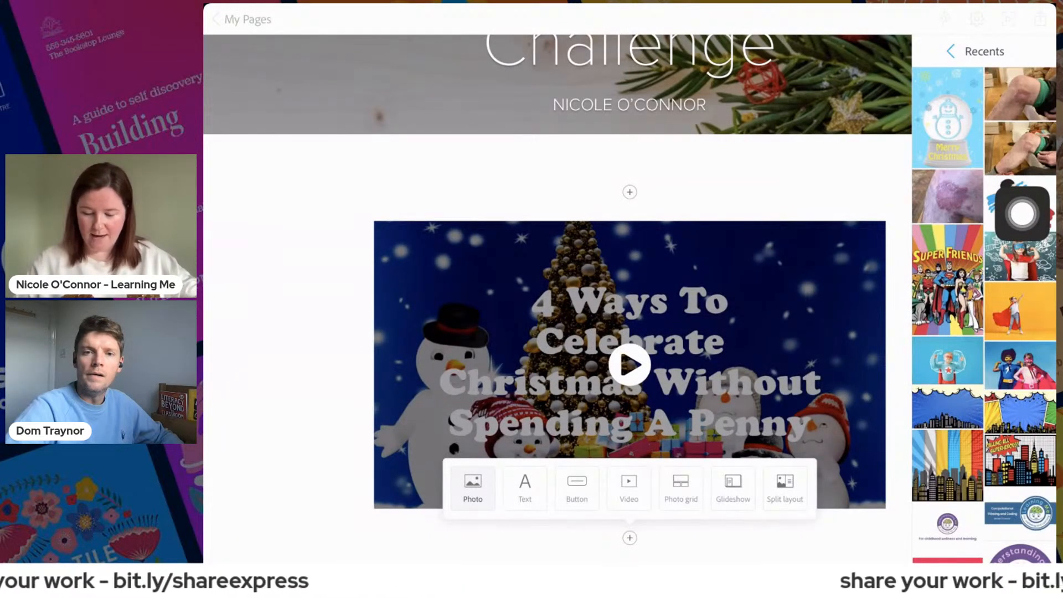
pyautogui.click(947, 117)
# - Review the page layout from the title cover through the video to the snow globe image
pyautogui.scroll(10, 630, 299)
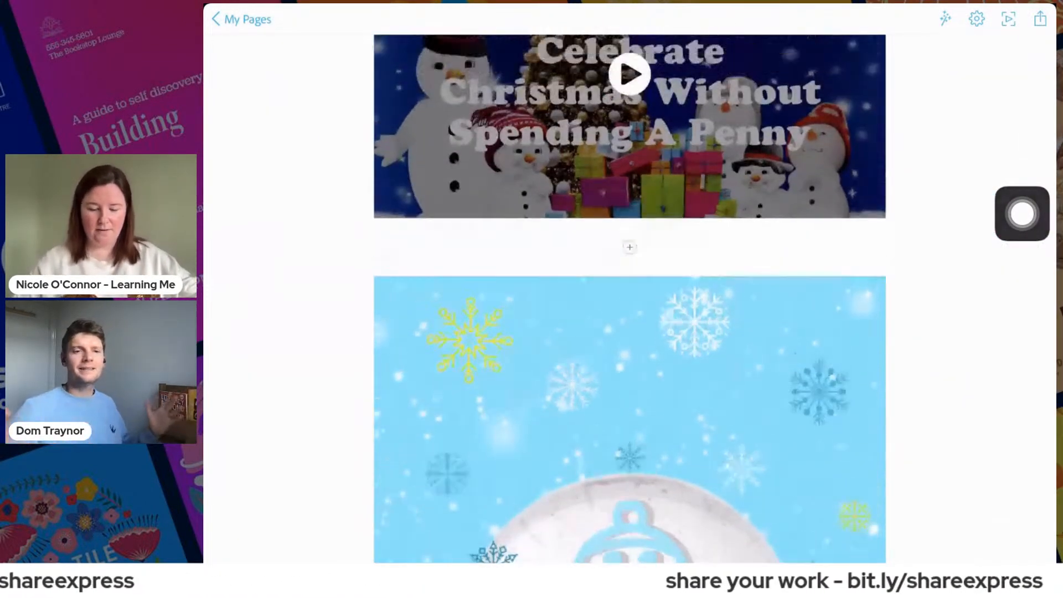
pyautogui.scroll(-5, 629, 299)
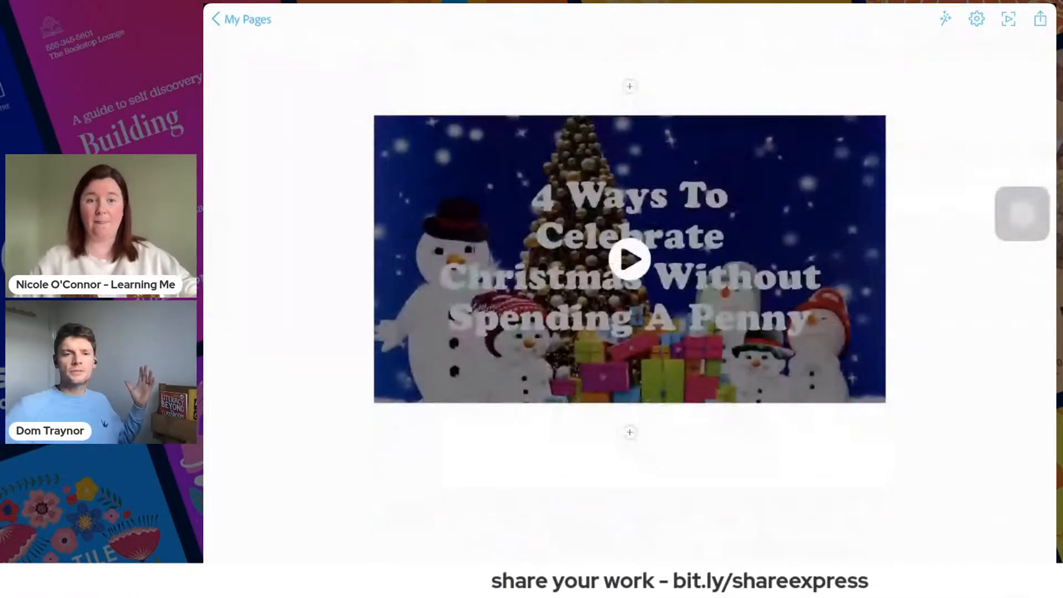
pyautogui.scroll(-10, 629, 299)
pyautogui.scroll(8, 629, 299)
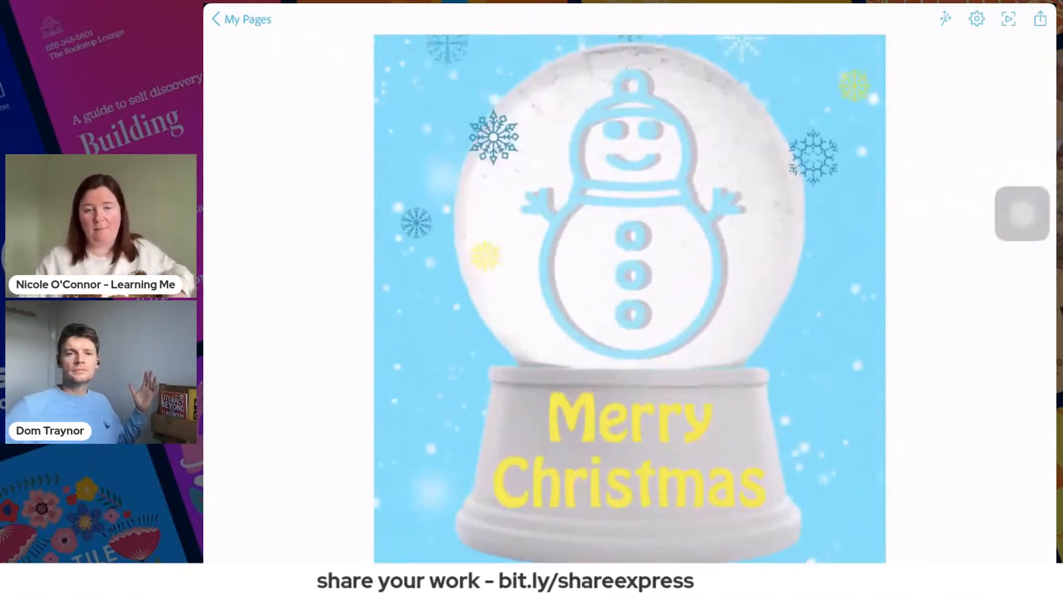
pyautogui.scroll(5, 629, 299)
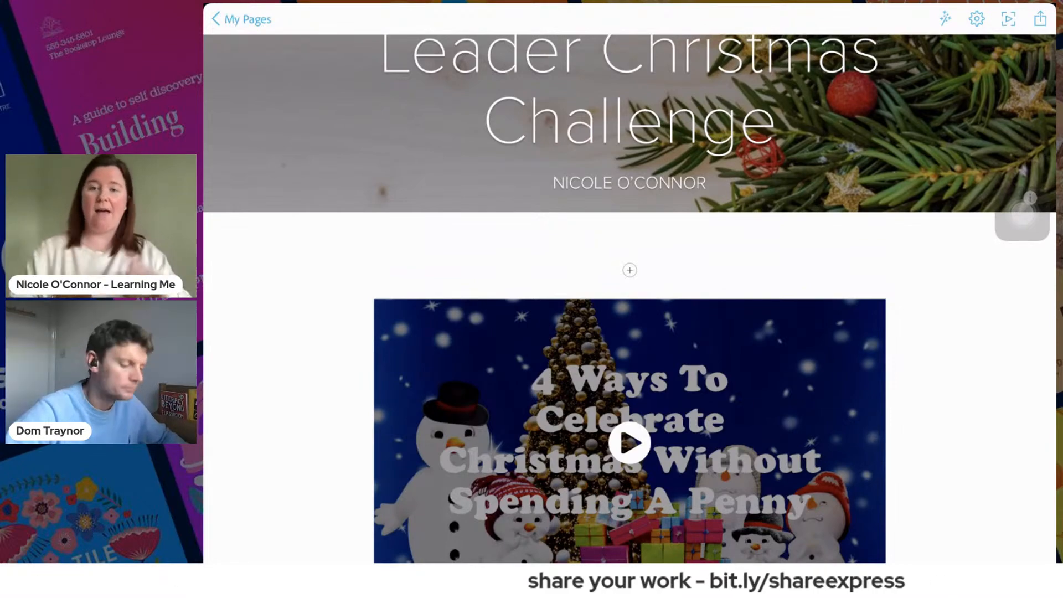
pyautogui.scroll(-3, 629, 299)
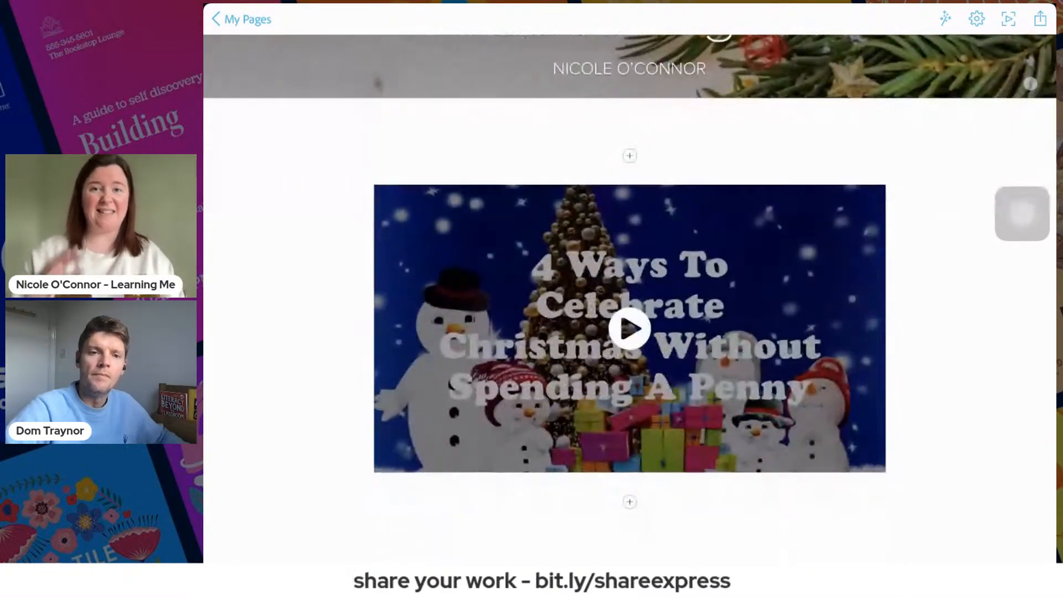
pyautogui.scroll(-5, 629, 299)
pyautogui.scroll(-5, 629, 299)
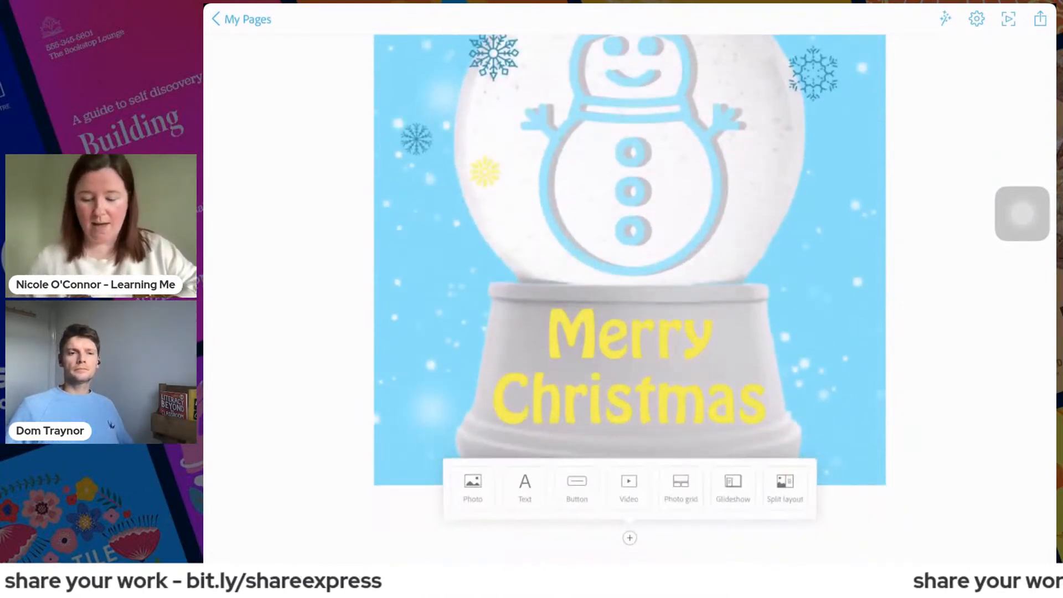
pyautogui.scroll(10, 630, 299)
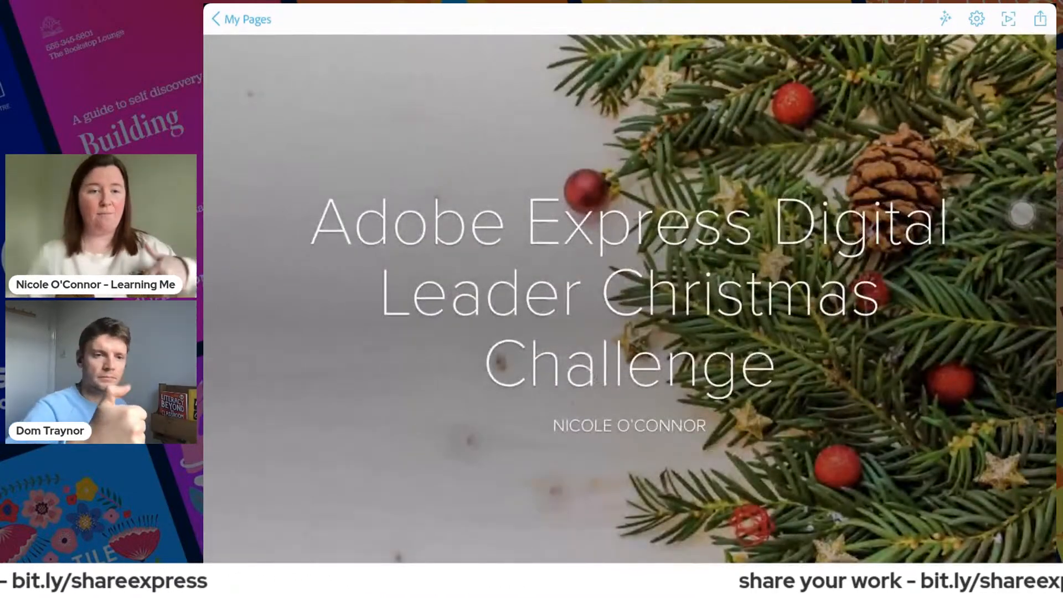
pyautogui.scroll(-5, 630, 299)
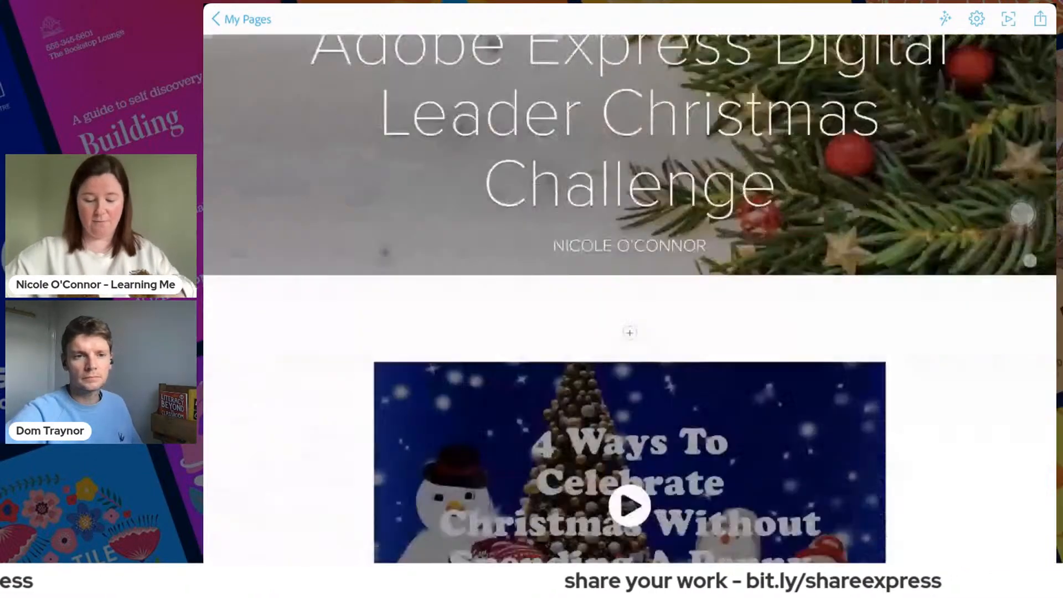
pyautogui.scroll(2, 630, 299)
pyautogui.scroll(-5, 630, 299)
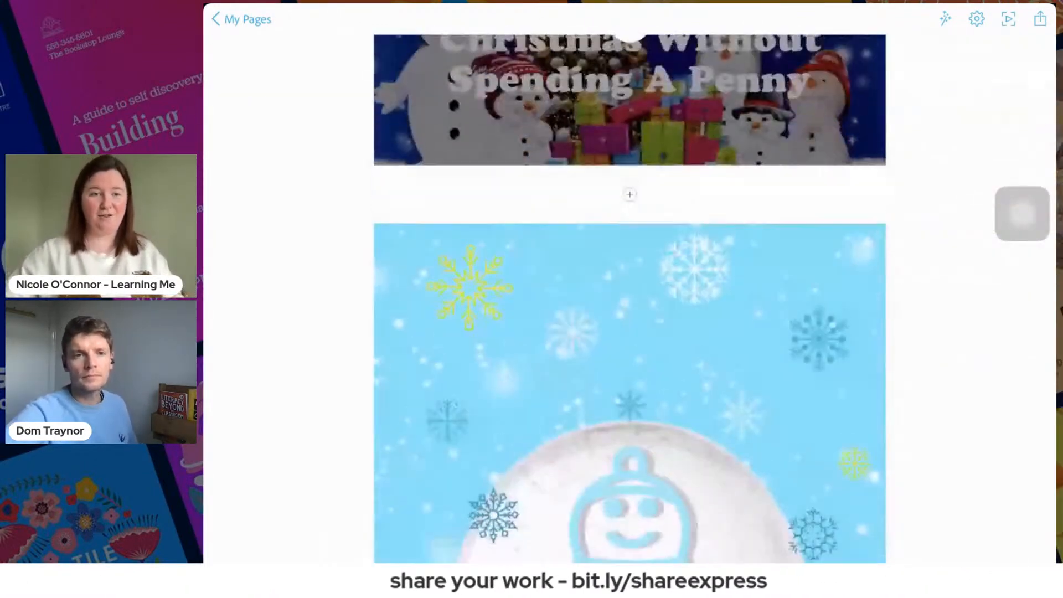
pyautogui.scroll(2, 630, 299)
pyautogui.moveTo(865, 389); pyautogui.dragTo(998, 315)
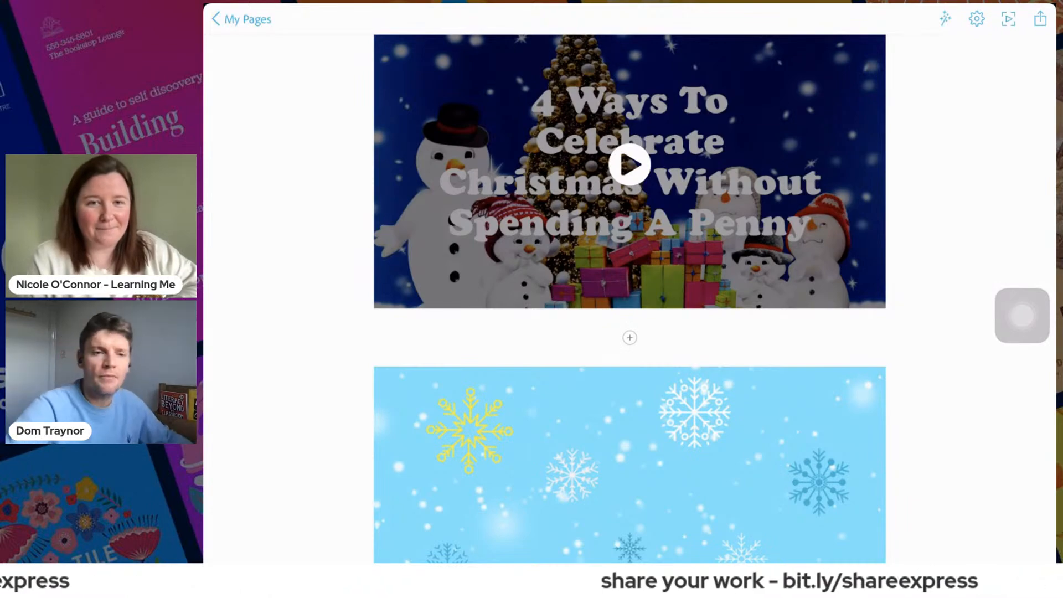
pyautogui.scroll(7, 629, 282)
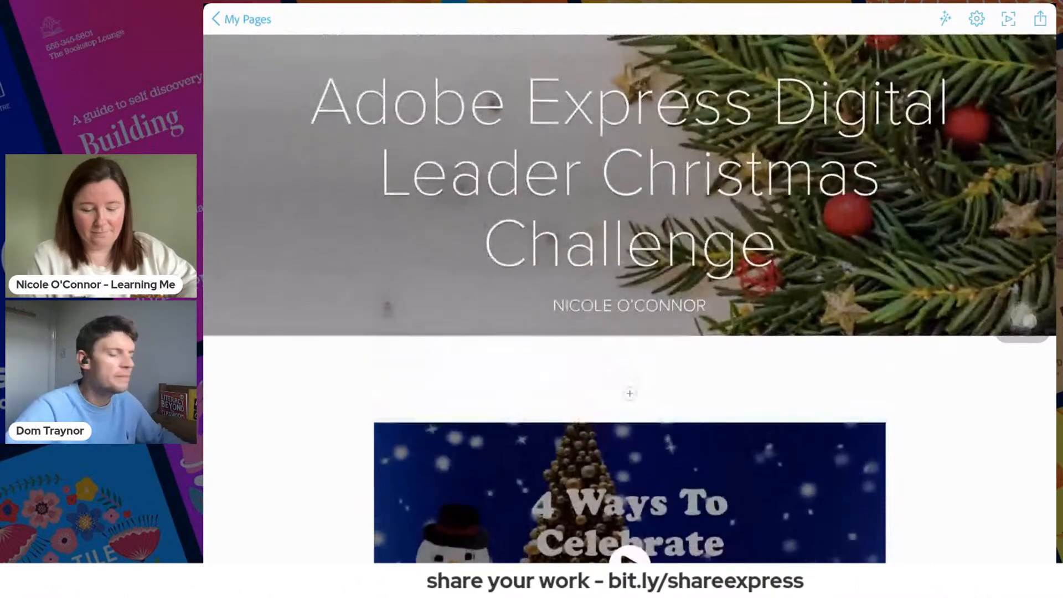